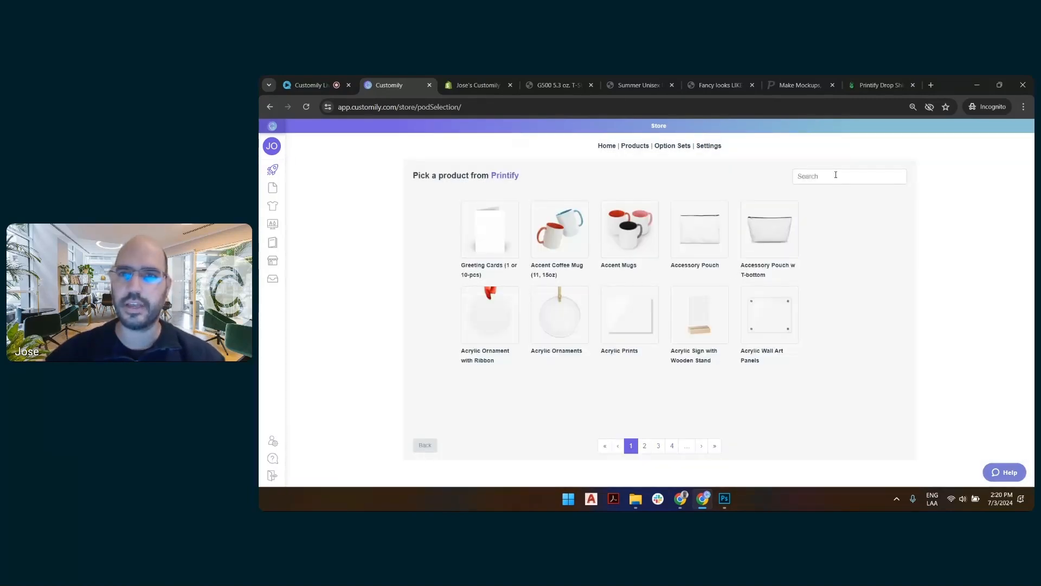
# Search the Printify products for "unisex heav" and choose the Unisex Heavy Cotton Tee.
pyautogui.click(836, 175)
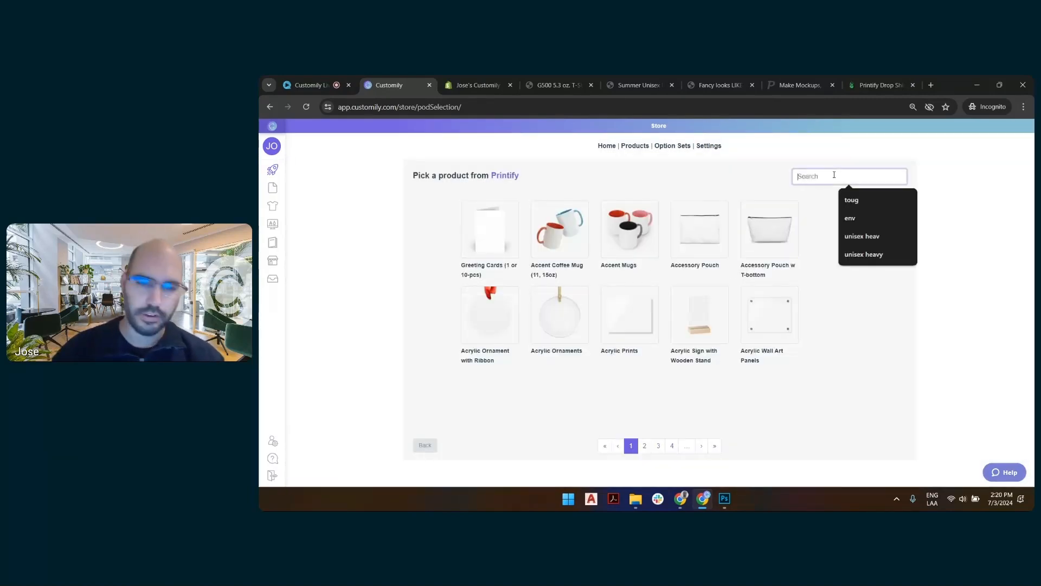
pyautogui.write('unisex')
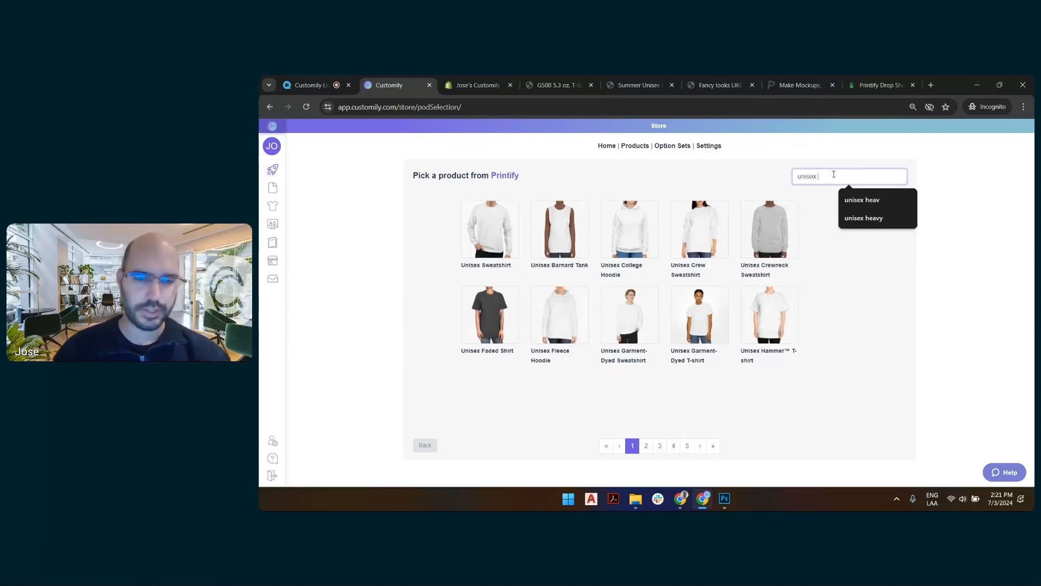
pyautogui.write(' heav')
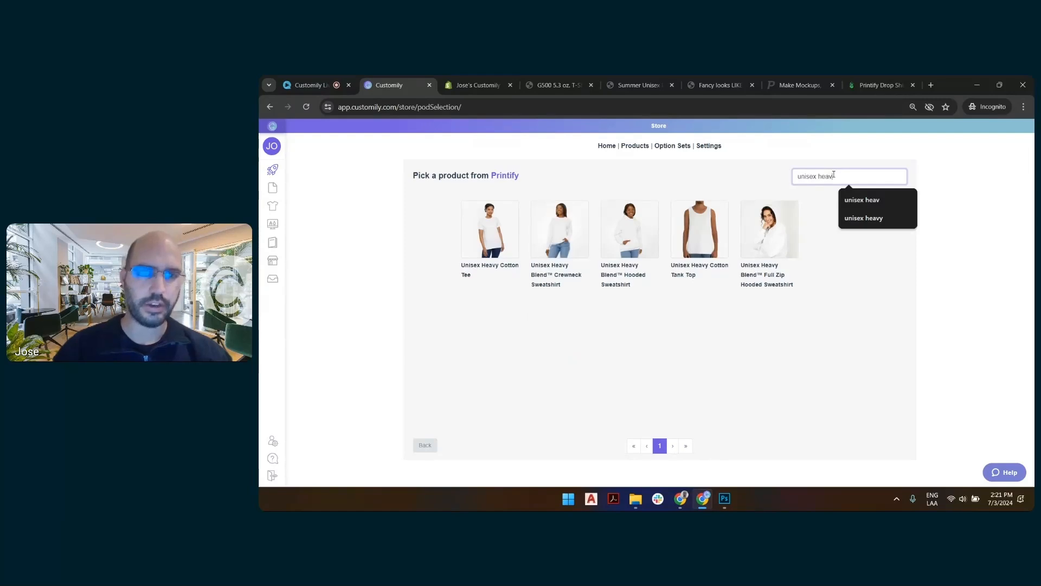
pyautogui.click(493, 231)
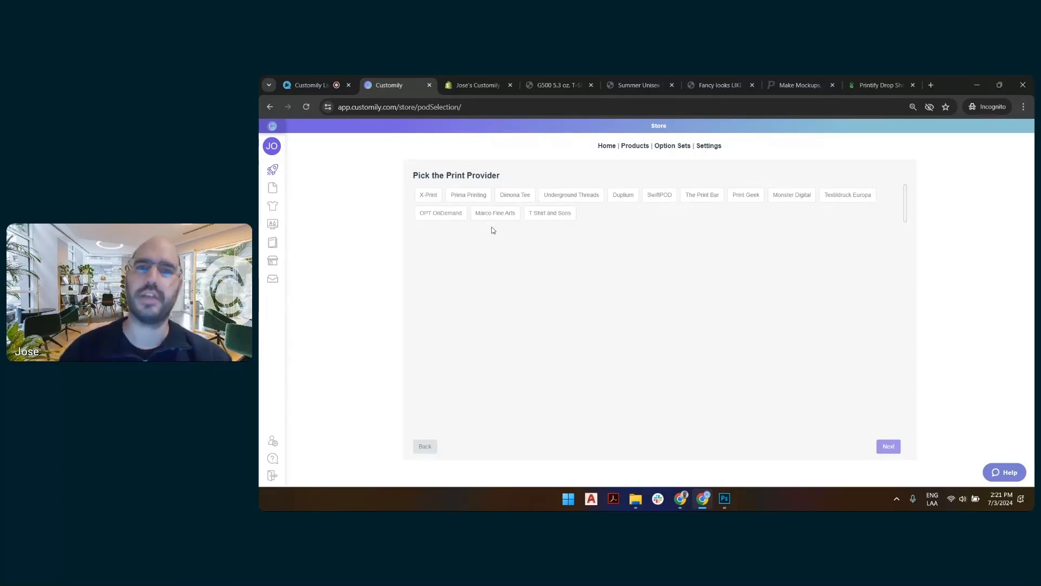
# Choose SwiftPOD as the print provider and make White the only selected shirt color.
pyautogui.click(652, 198)
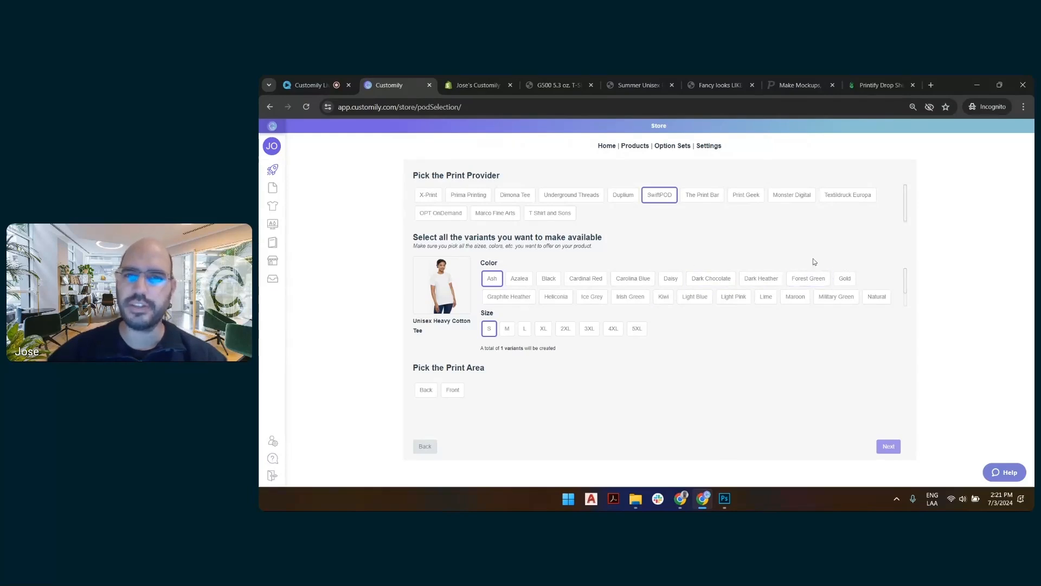
pyautogui.scroll(-1, 821, 284)
pyautogui.click(785, 296)
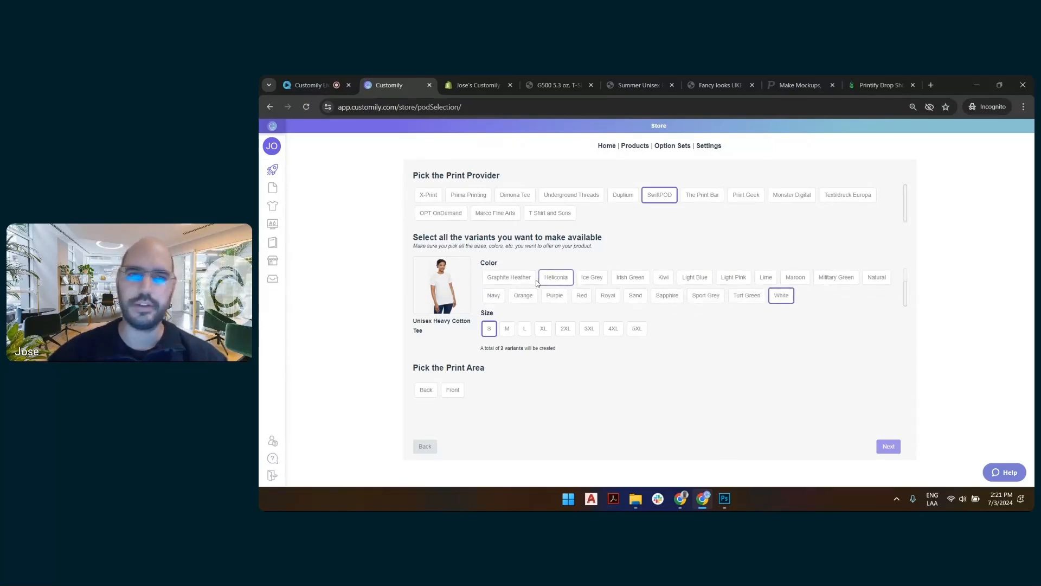
pyautogui.scroll(1, 503, 287)
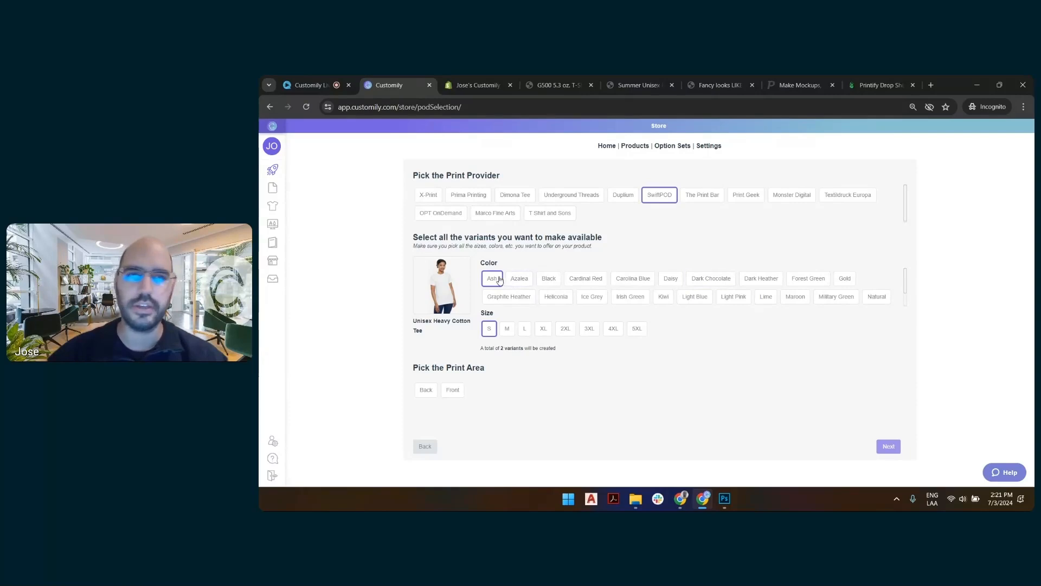
pyautogui.click(492, 278)
pyautogui.scroll(-1, 627, 294)
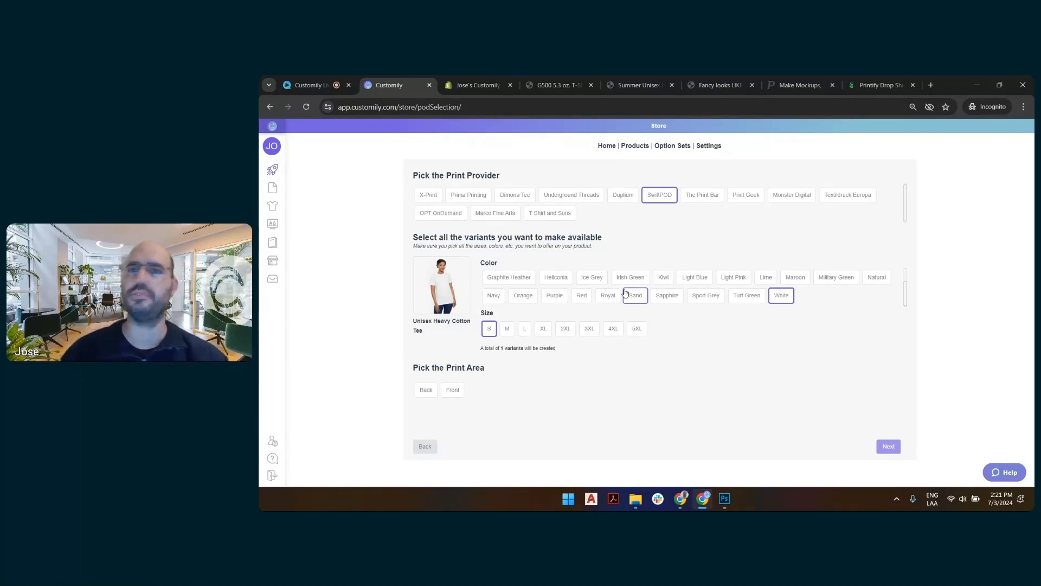
# Add sizes M, L, XL, 2XL, 3XL, 4XL and 5XL, and continue with the Front print area.
pyautogui.click(507, 329)
pyautogui.click(525, 329)
pyautogui.click(543, 329)
pyautogui.click(565, 329)
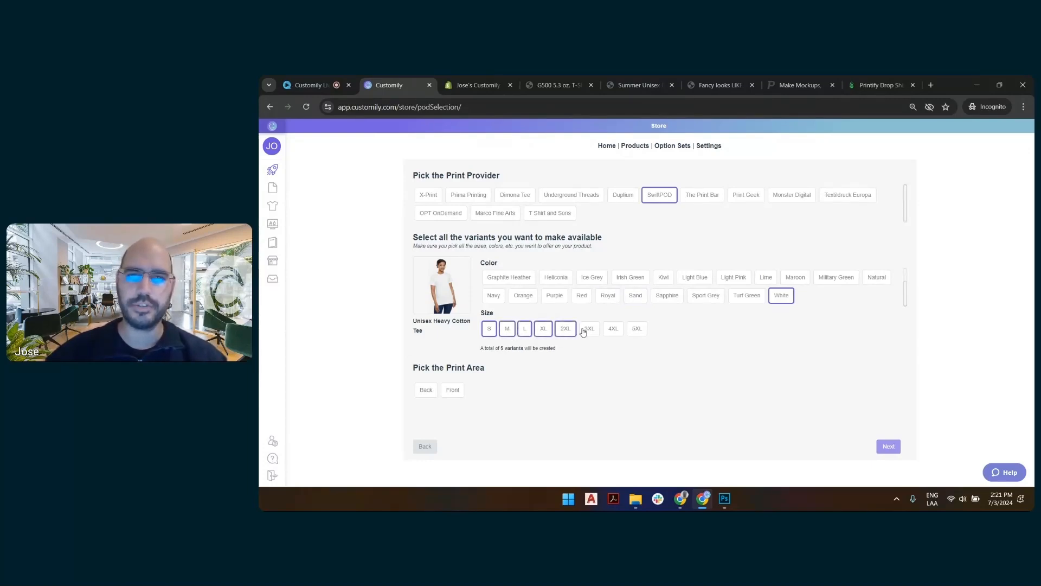
pyautogui.click(589, 328)
pyautogui.click(613, 329)
pyautogui.click(637, 328)
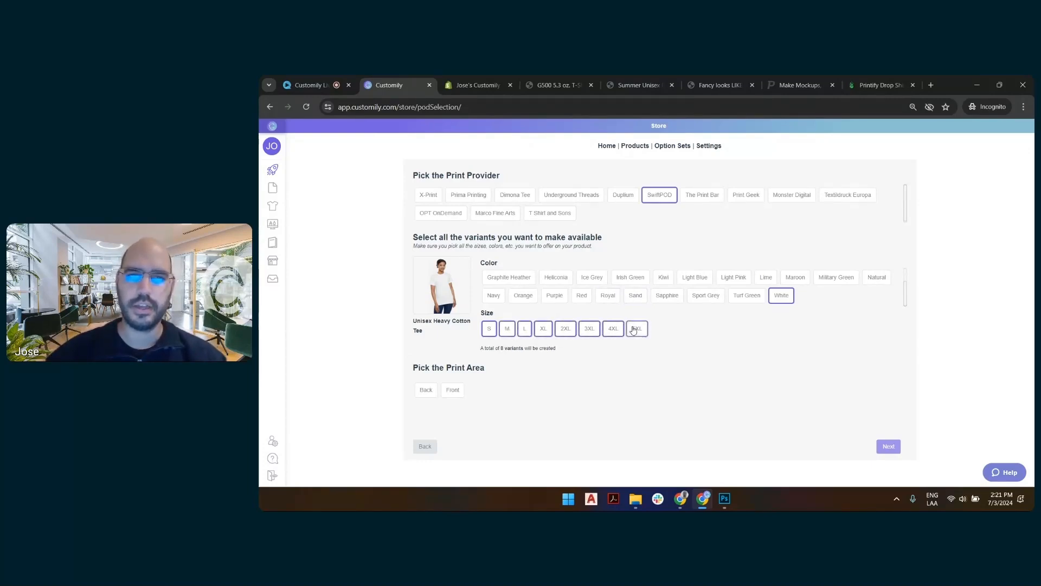
pyautogui.click(453, 391)
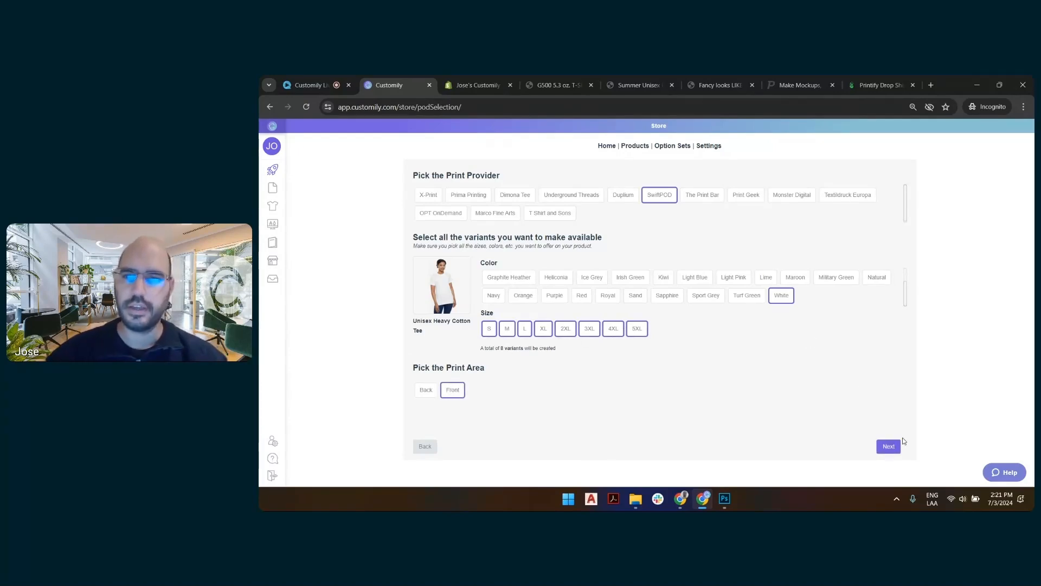
pyautogui.click(888, 447)
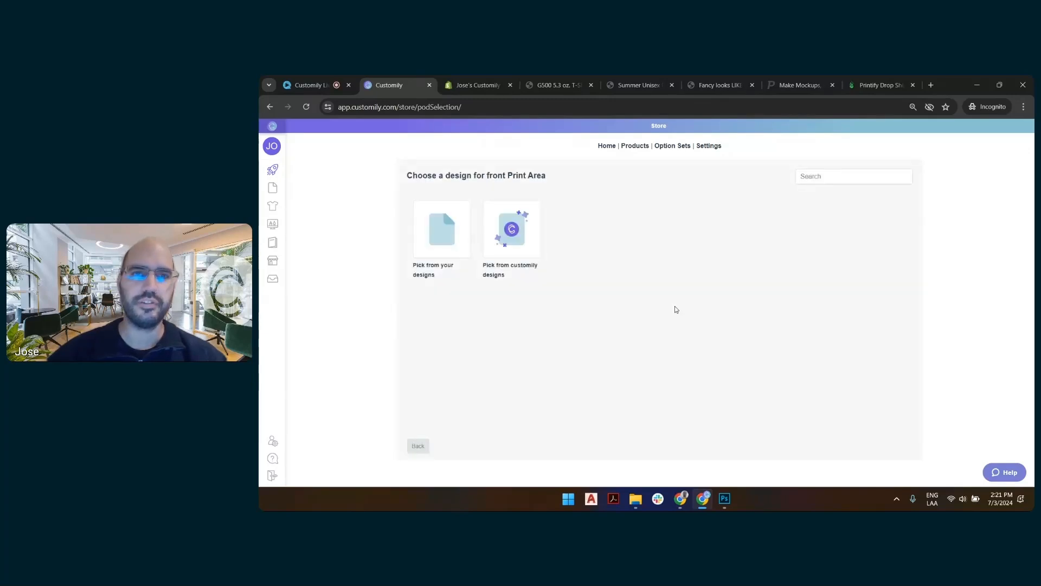
# Pick the "Dog days of summer (Woman)" design from the Summer Season category of the Customily designs for the front print area.
pyautogui.click(513, 225)
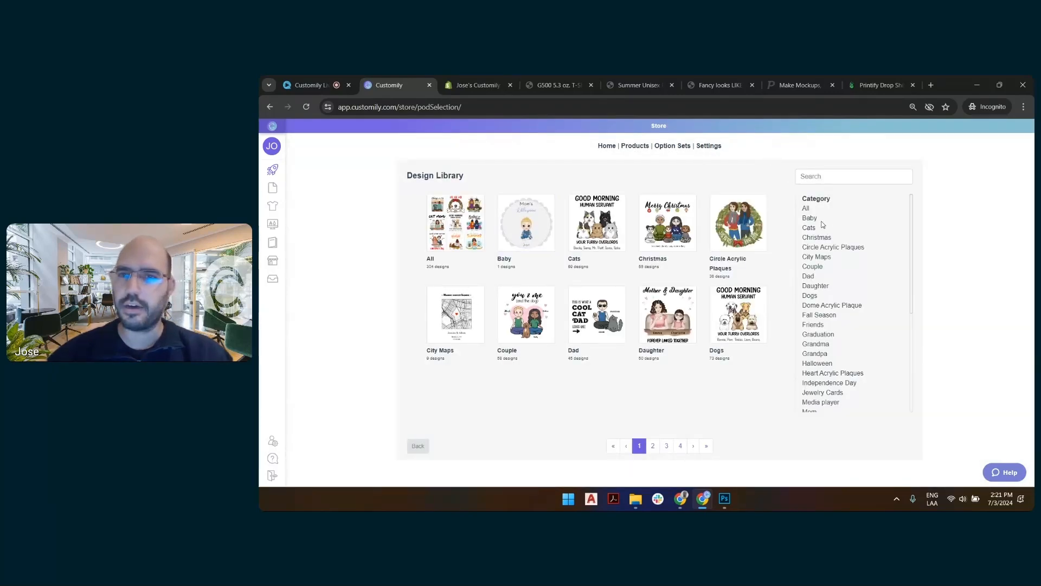
pyautogui.click(817, 335)
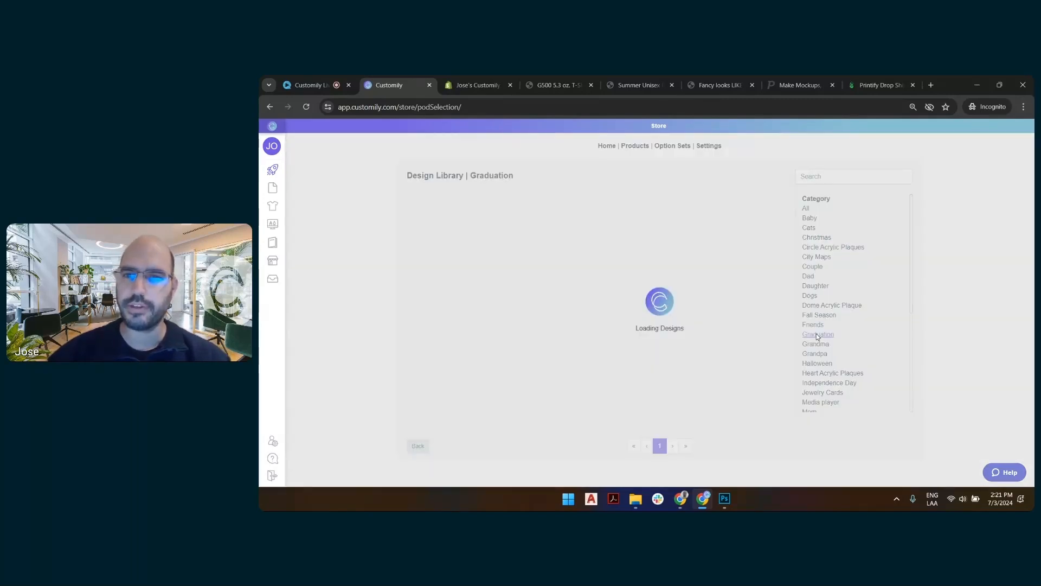
pyautogui.scroll(-3, 819, 335)
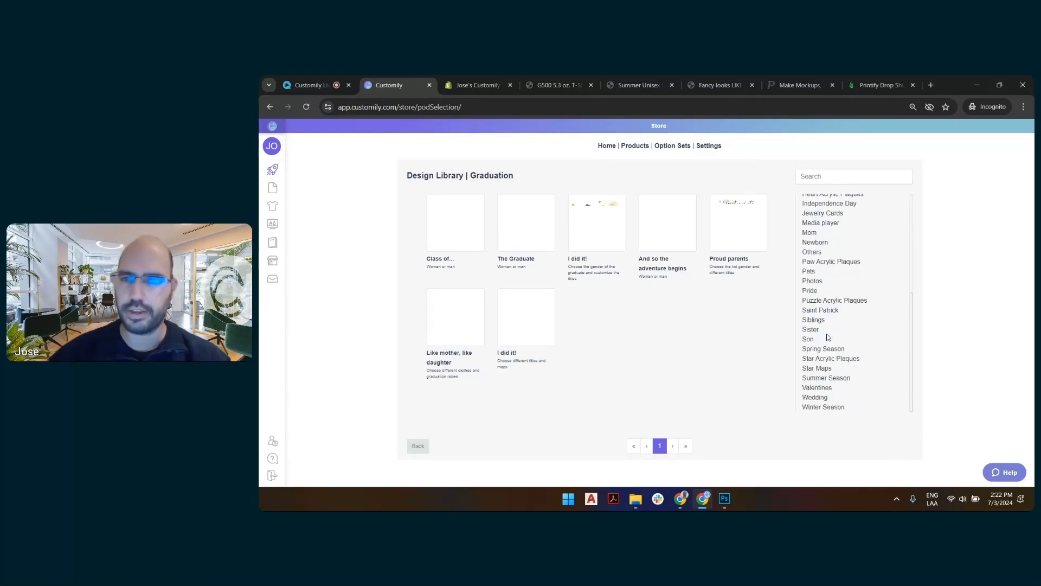
pyautogui.click(820, 378)
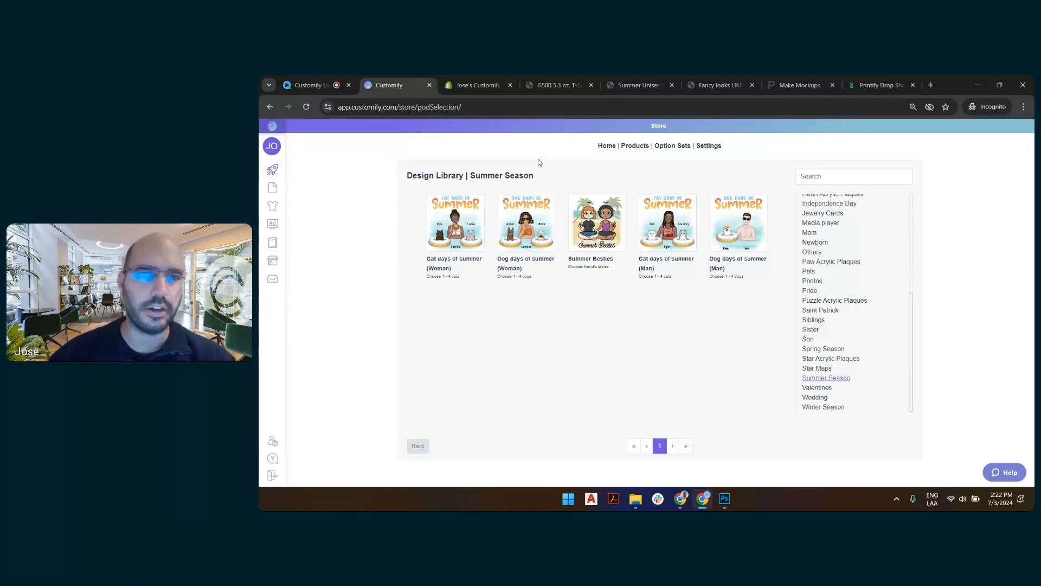
pyautogui.click(530, 219)
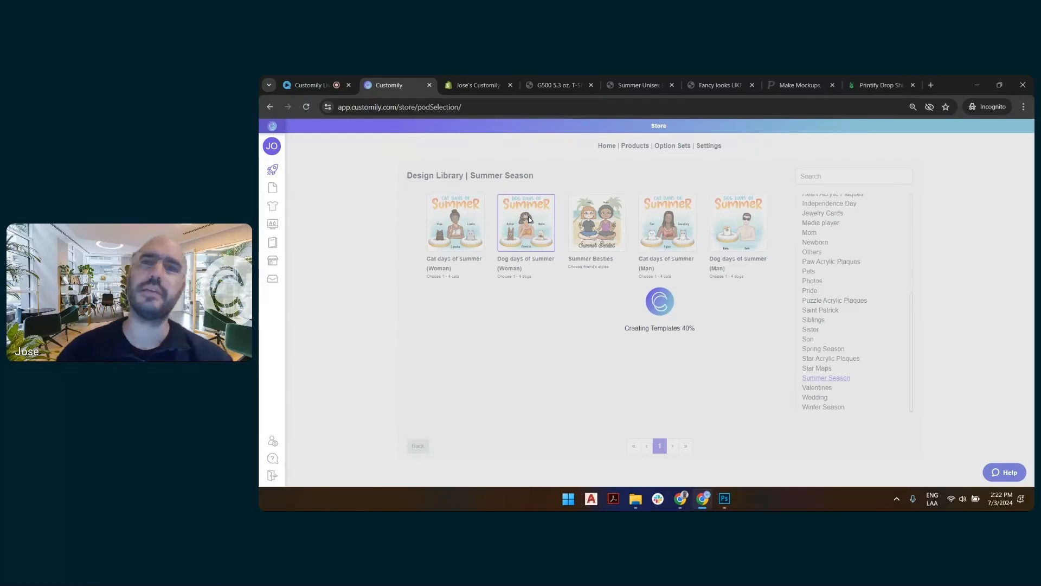
# Switch to the Printify site, search its catalog for "unisex heavy" and open the Gildan 5000 Unisex Heavy Cotton Tee.
pyautogui.click(878, 86)
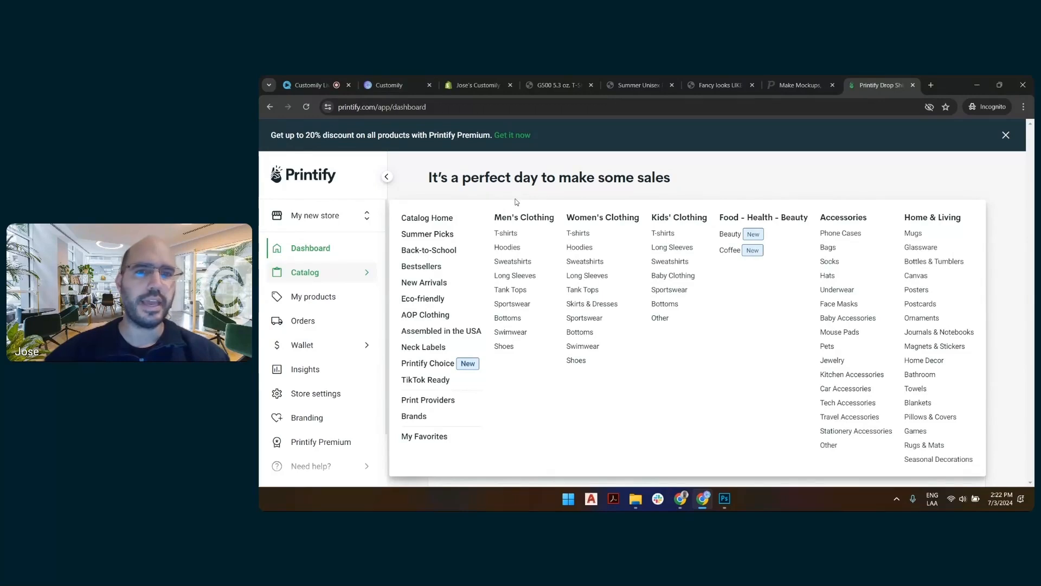
pyautogui.click(512, 234)
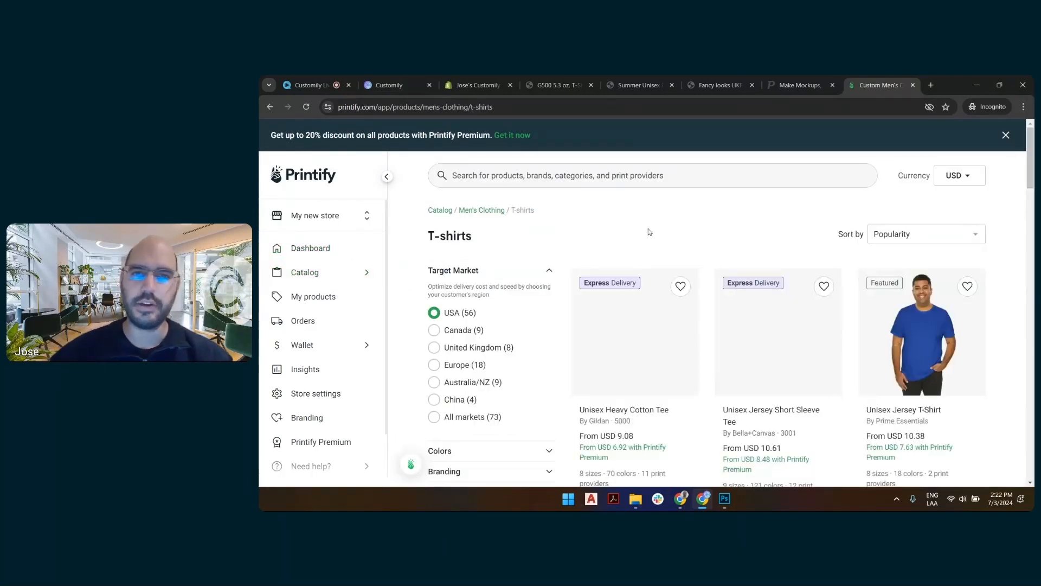
pyautogui.click(541, 178)
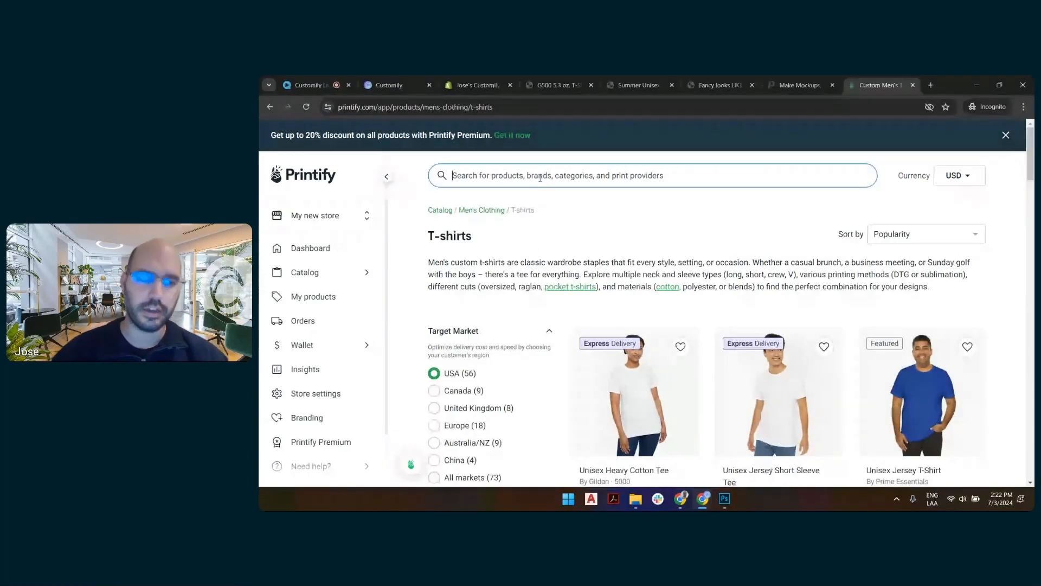
pyautogui.write('unisex')
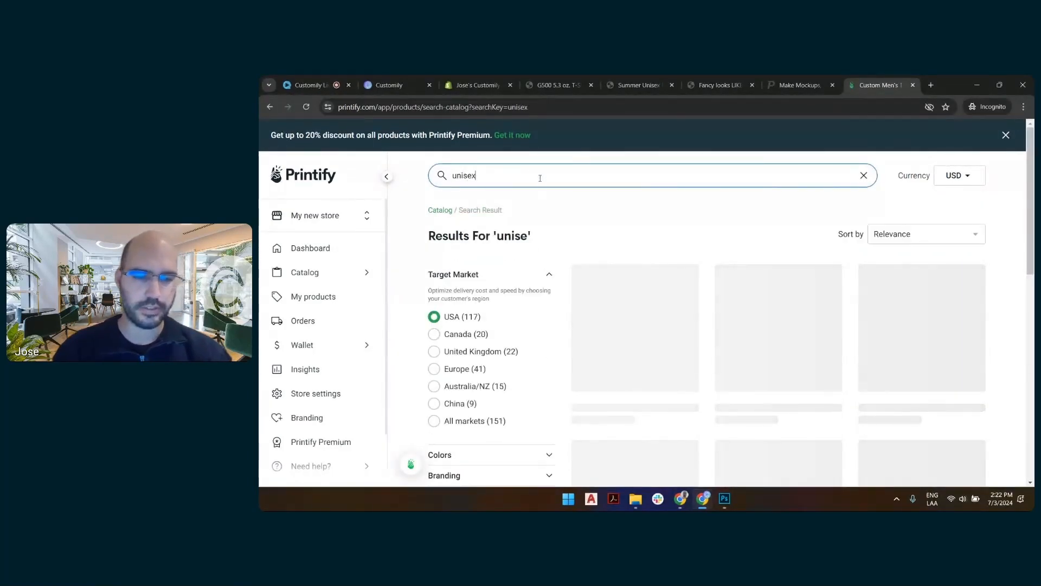
pyautogui.write(' heavy')
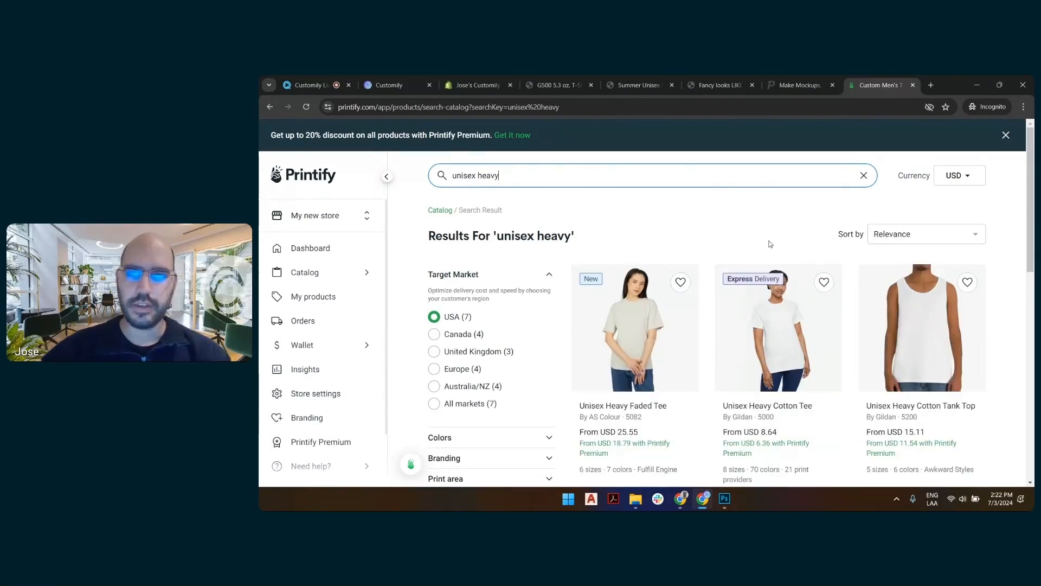
pyautogui.click(771, 327)
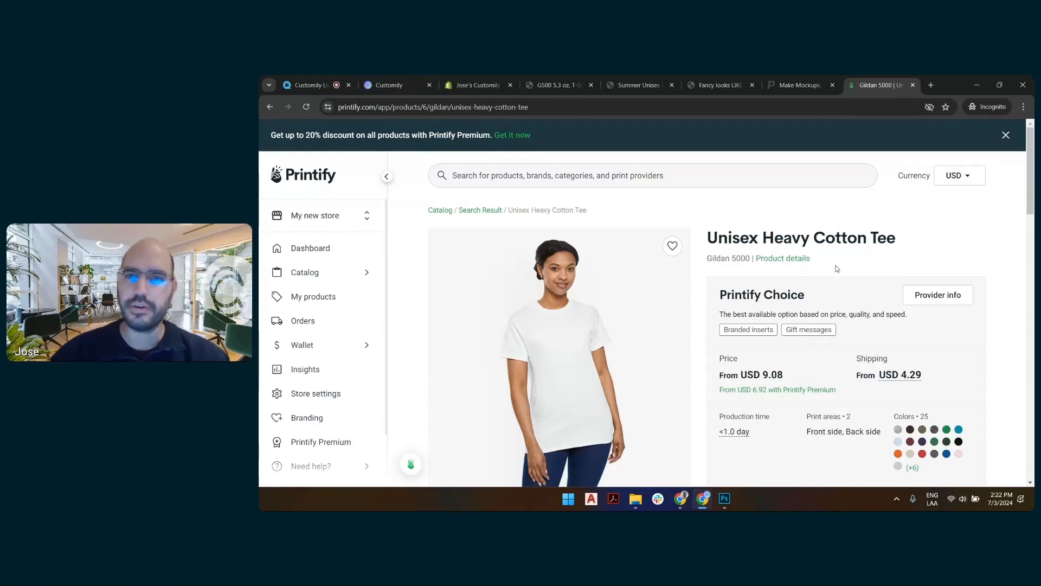
# Start designing the tee with SwiftPOD from the additional providers, and dismiss the editor's introductory tour and help tip.
pyautogui.scroll(-3, 816, 293)
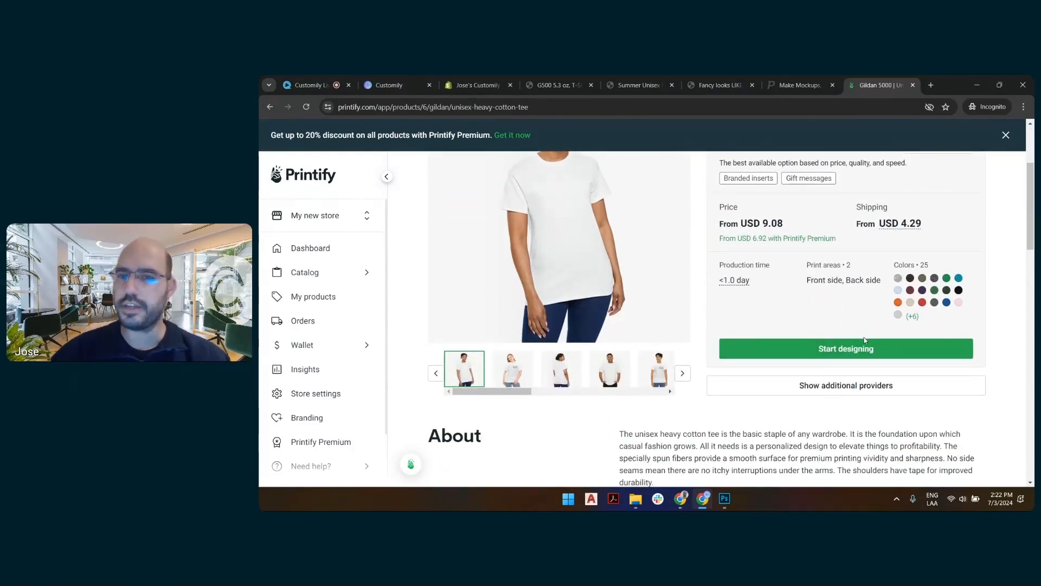
pyautogui.scroll(-4, 807, 324)
pyautogui.scroll(3, 772, 293)
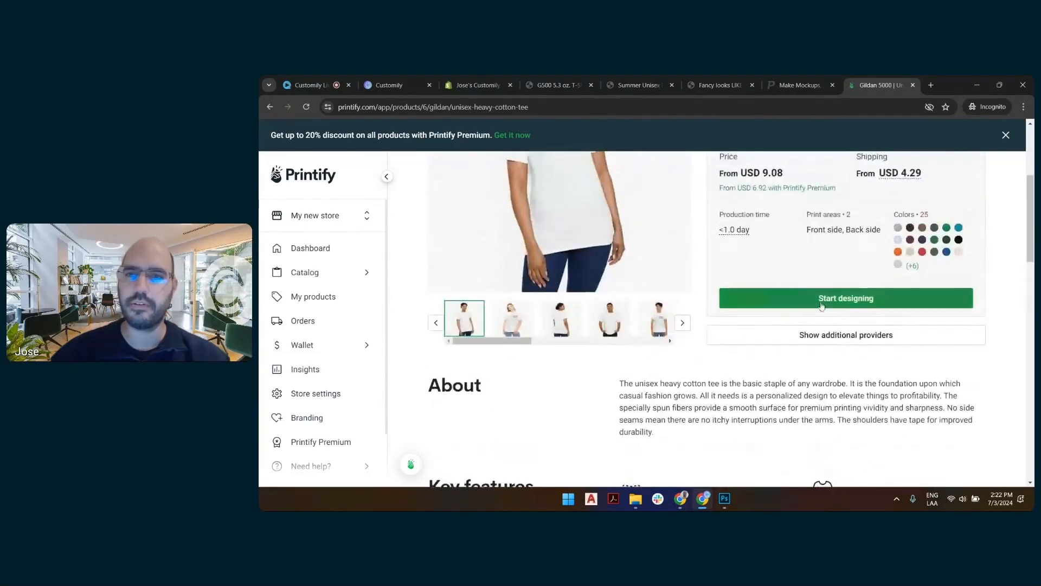
pyautogui.click(822, 337)
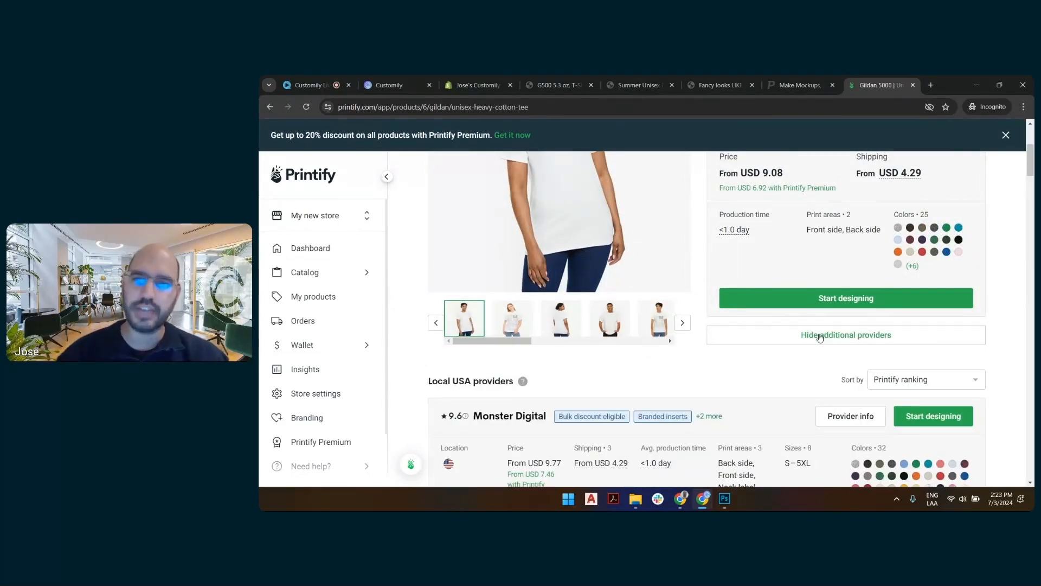
pyautogui.scroll(-3, 805, 324)
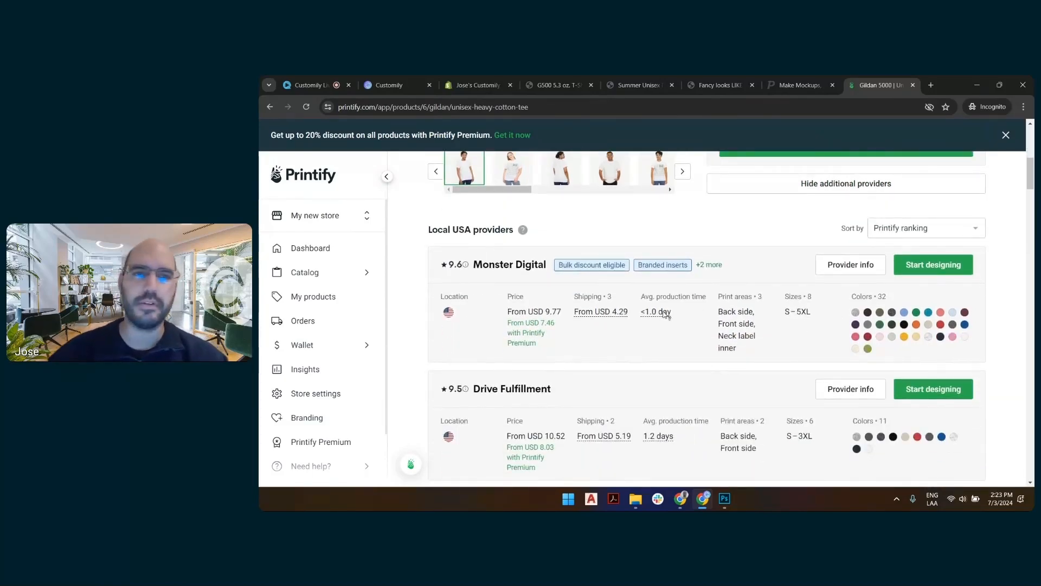
pyautogui.scroll(-5, 681, 308)
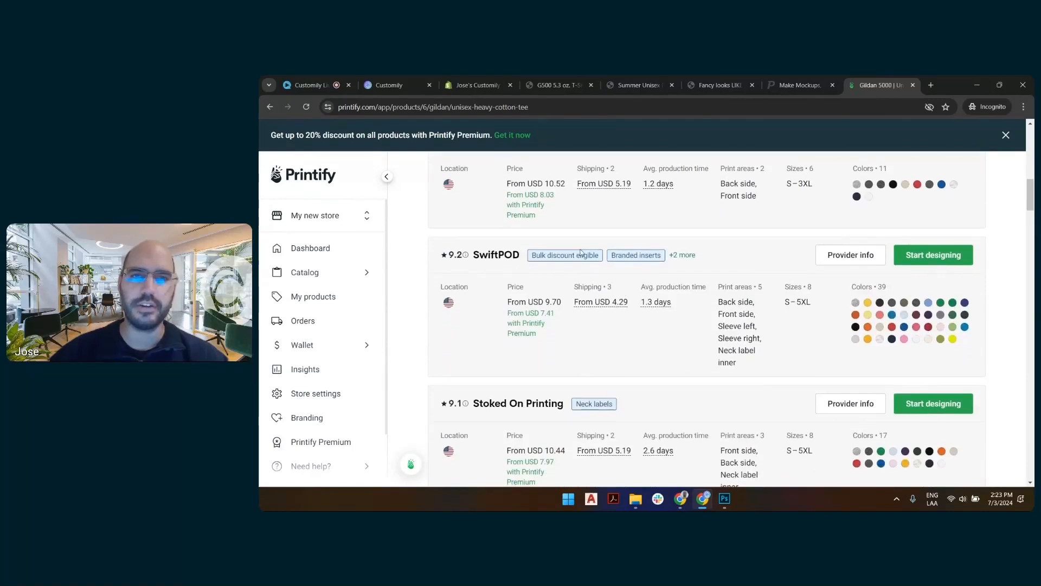
pyautogui.moveTo(641, 252)
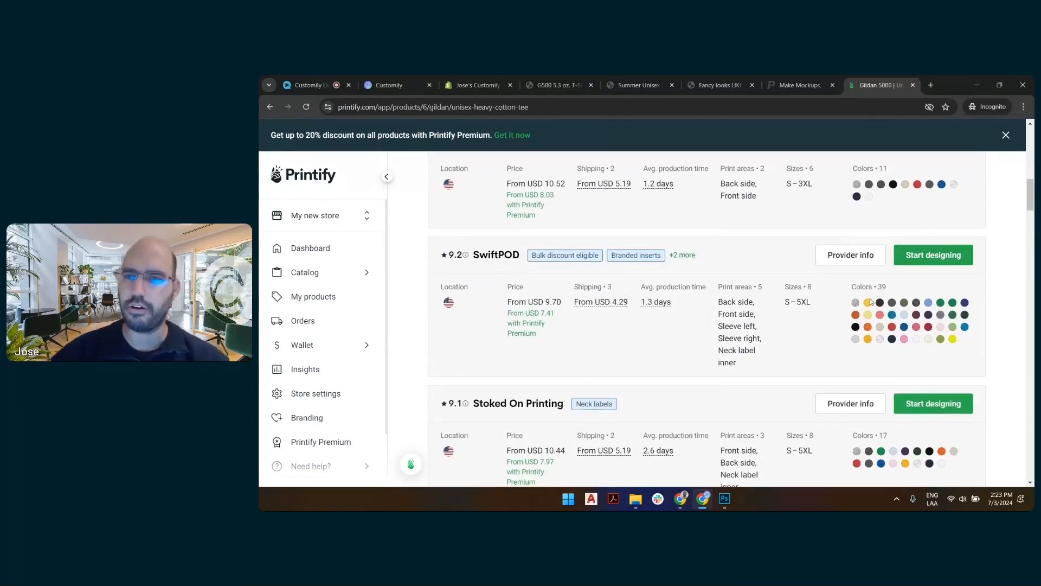
pyautogui.click(934, 257)
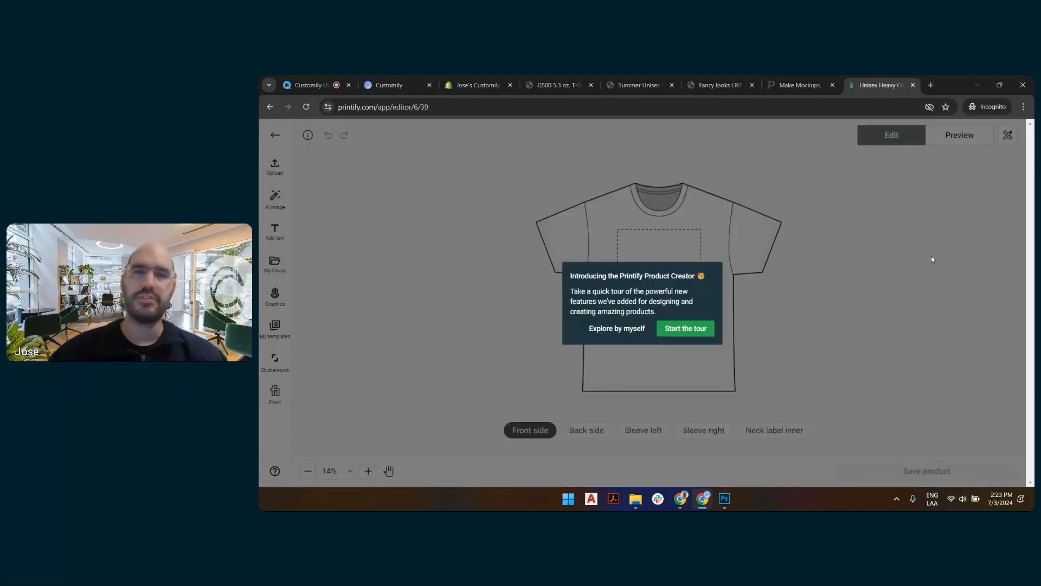
pyautogui.click(632, 331)
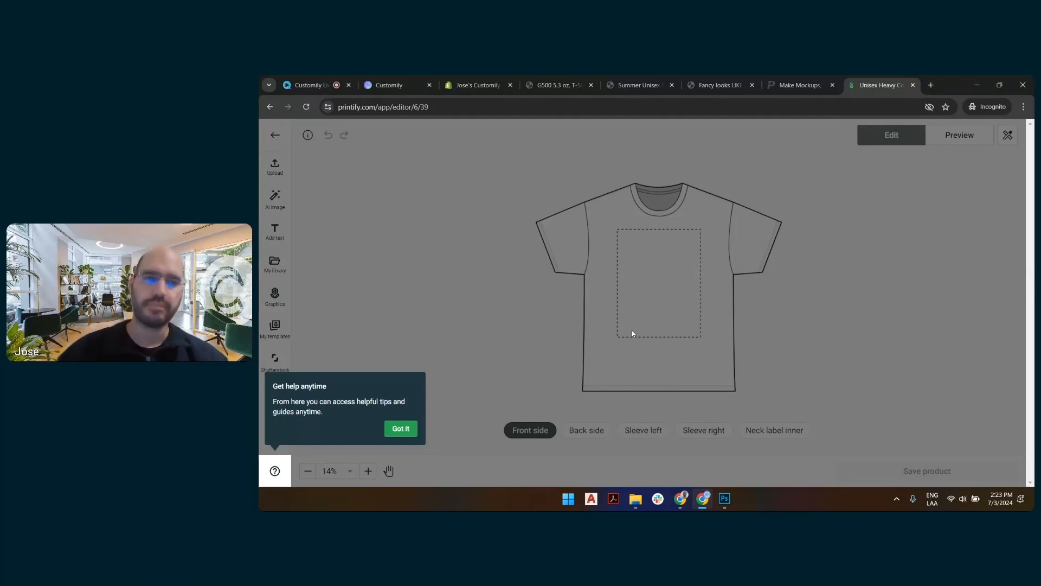
pyautogui.click(400, 428)
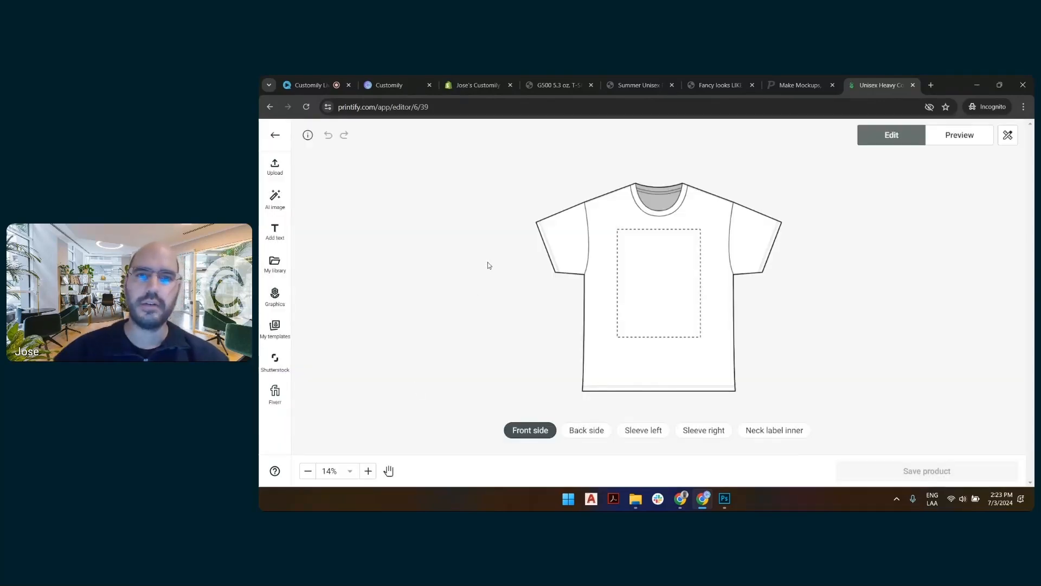
# Check the print file requirements for uploads, and preview the blank shirt's mockups.
pyautogui.click(274, 168)
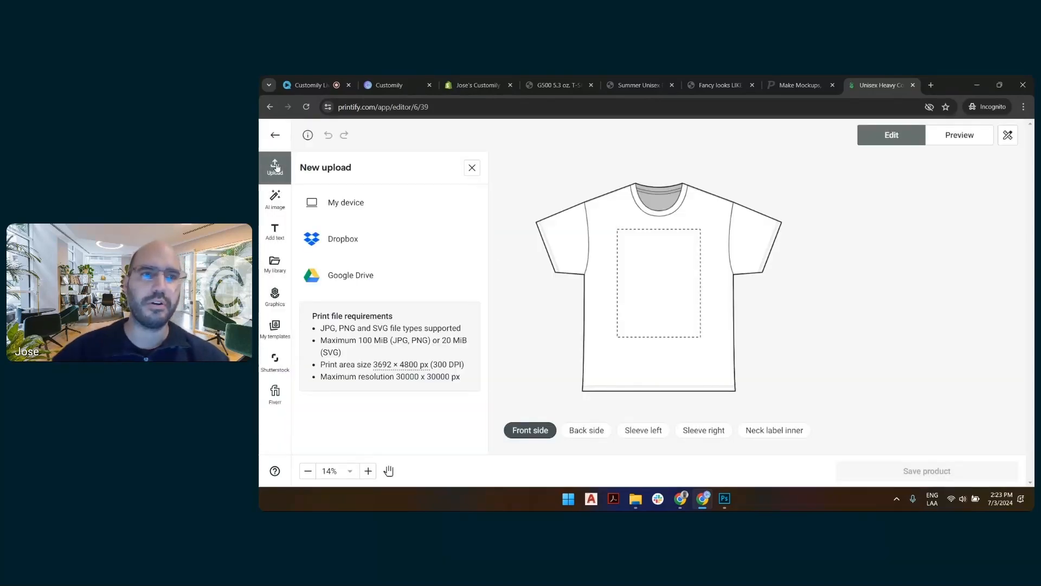
pyautogui.click(472, 167)
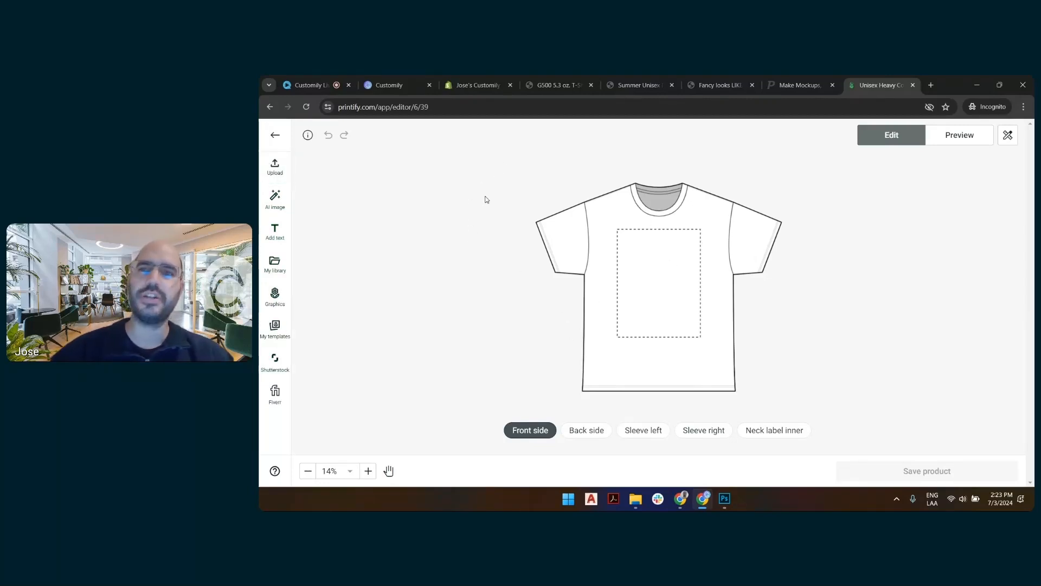
pyautogui.click(966, 136)
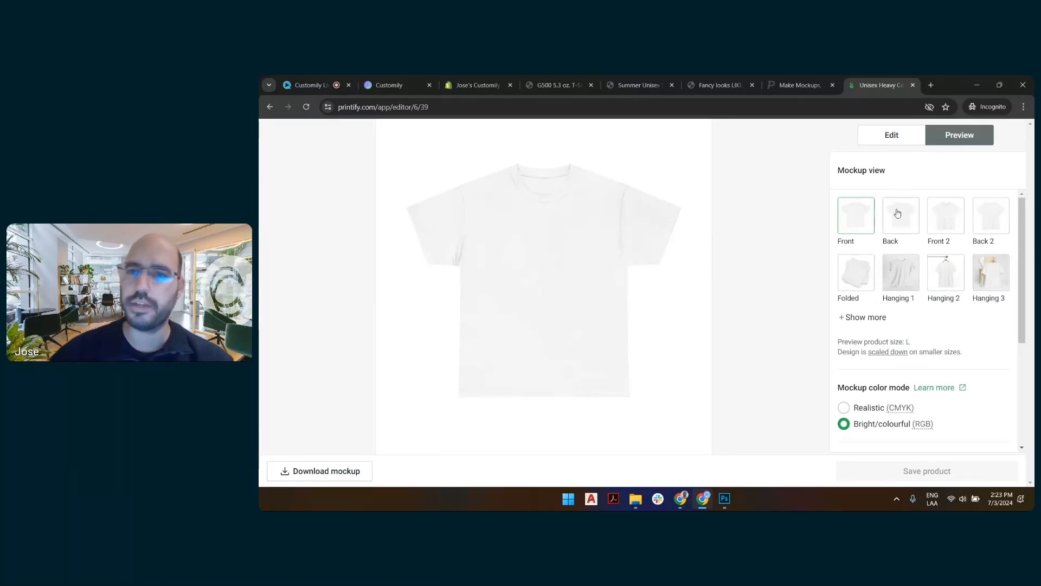
# Preview the blank shirt's Back, Front 2, Back 2, Hanging 1 and Hanging 2 mockup views.
pyautogui.click(897, 219)
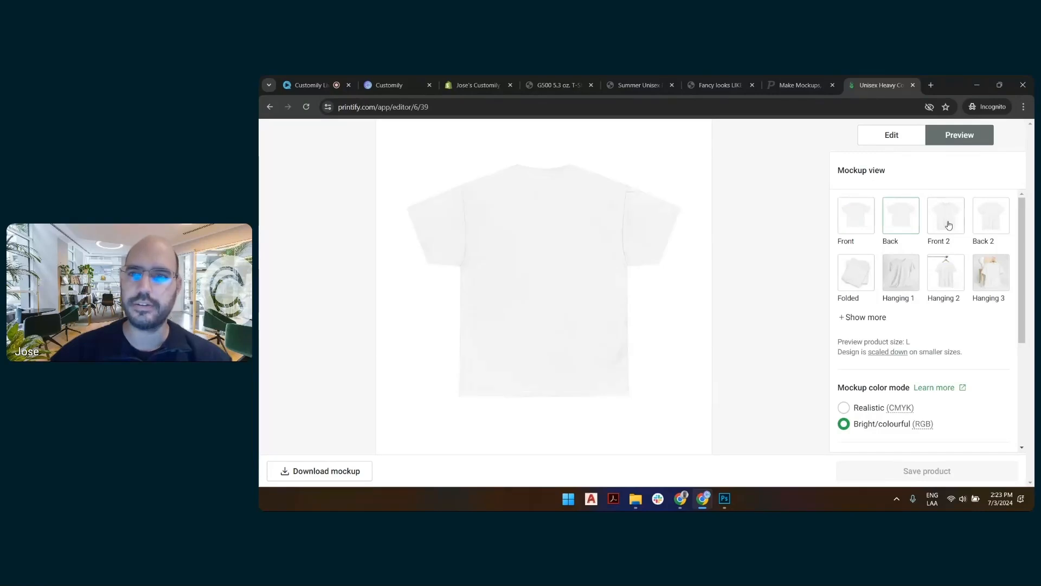
pyautogui.click(950, 218)
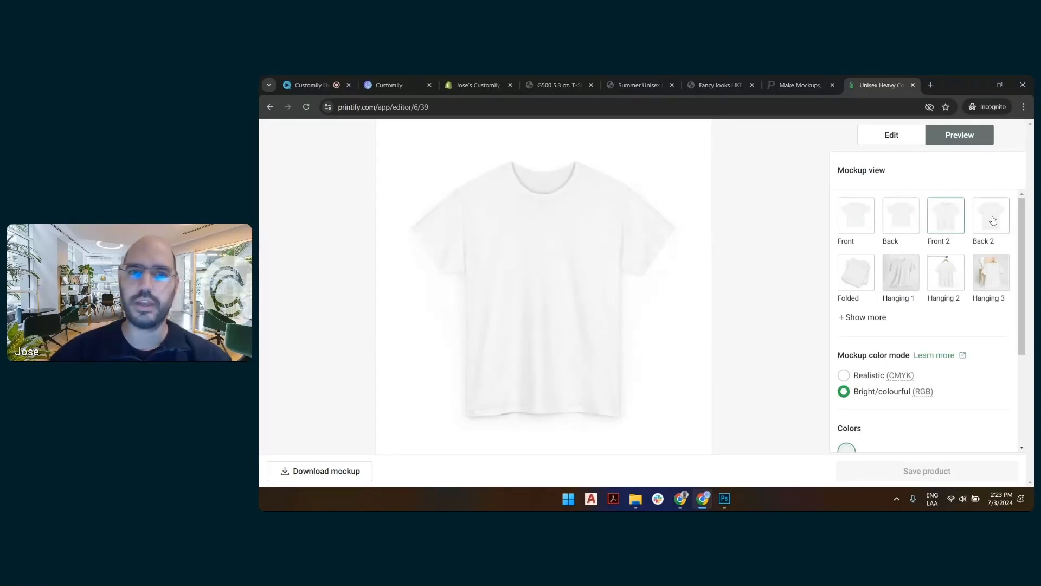
pyautogui.click(994, 220)
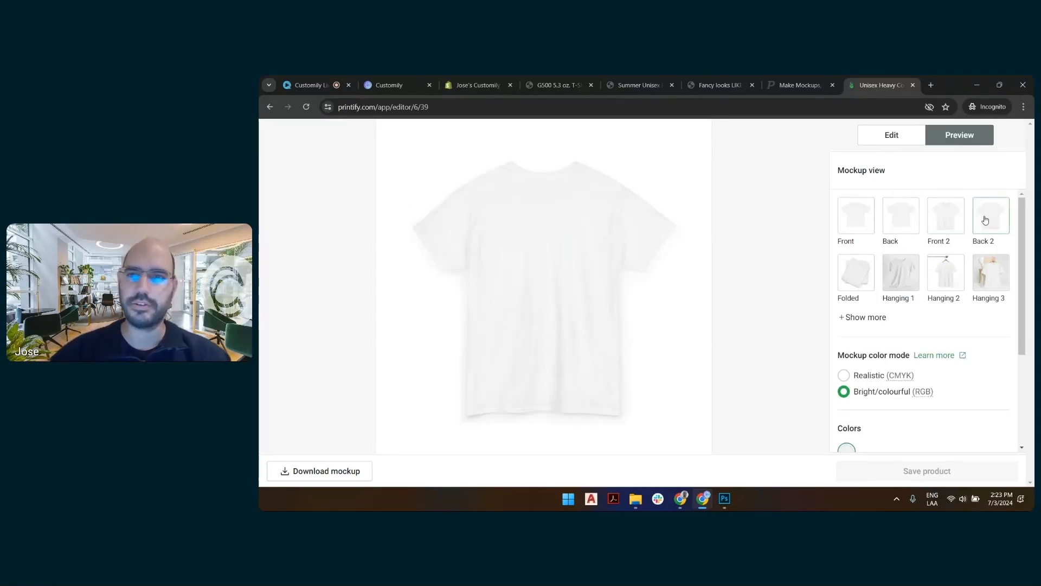
pyautogui.click(902, 275)
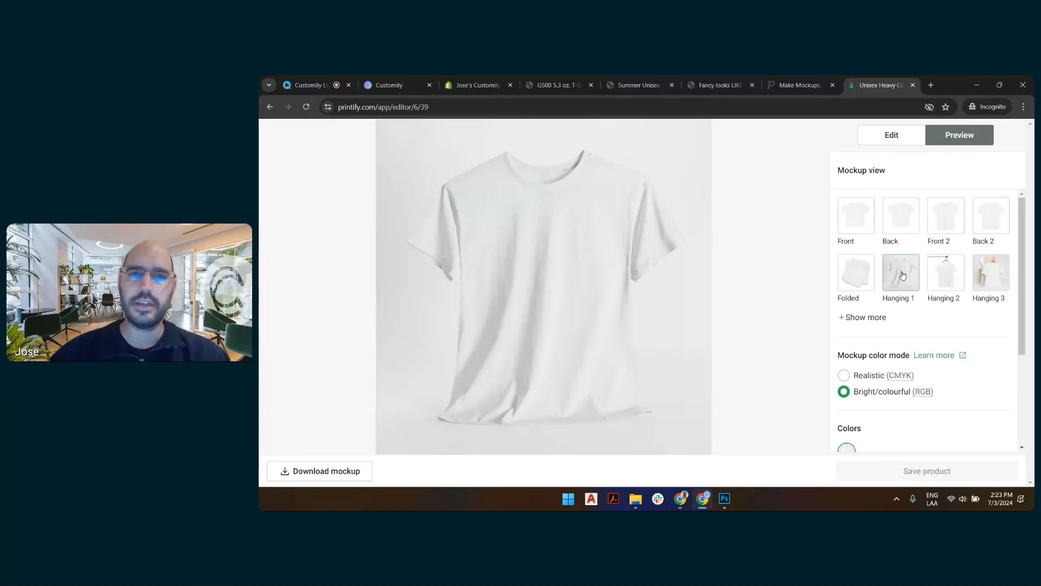
pyautogui.click(950, 273)
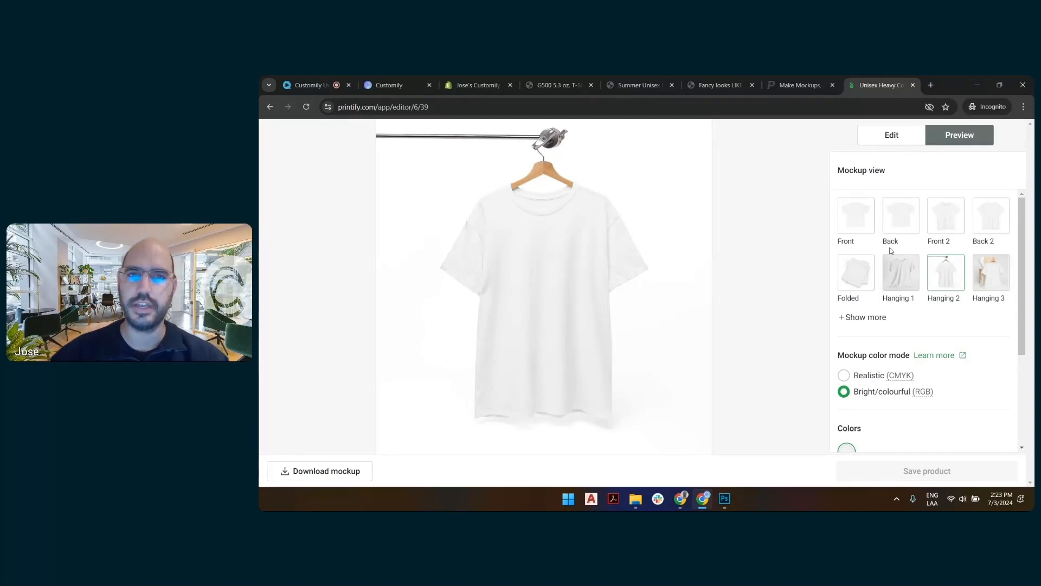
pyautogui.scroll(-2, 906, 235)
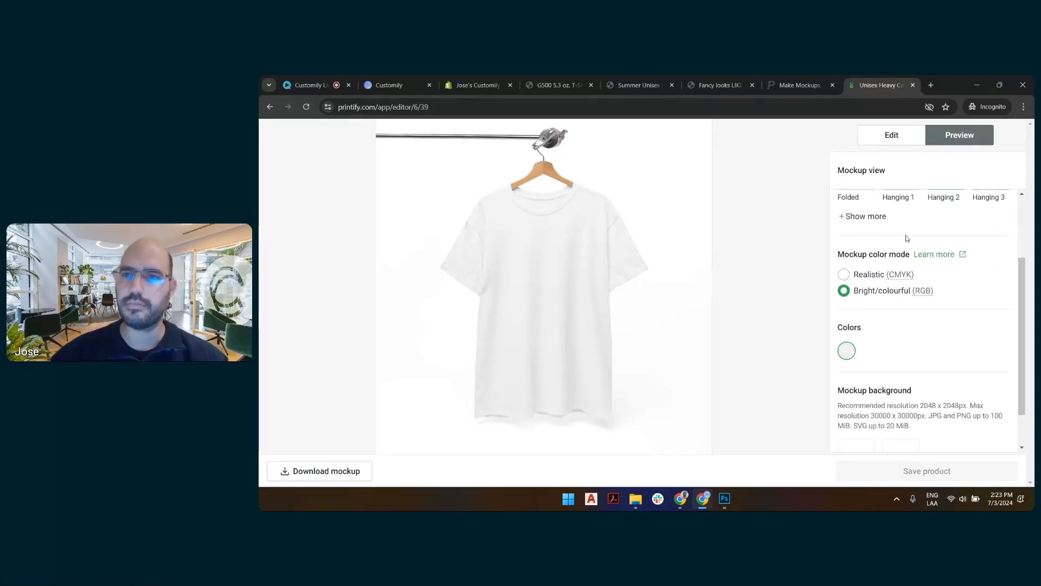
# Expand the full list of mockup views and compare the Front 2 view with the Front view.
pyautogui.click(872, 217)
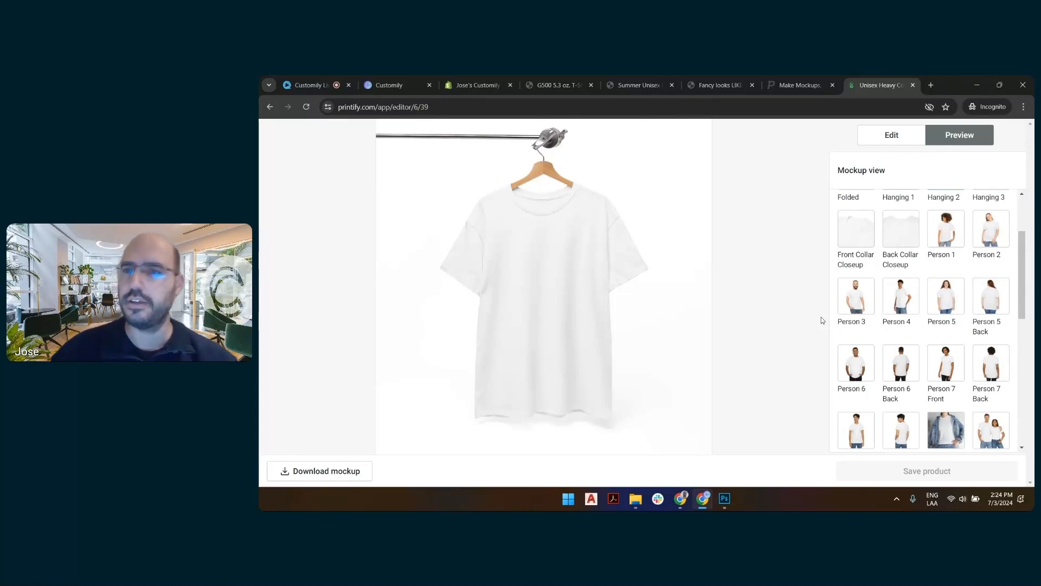
pyautogui.scroll(2, 975, 298)
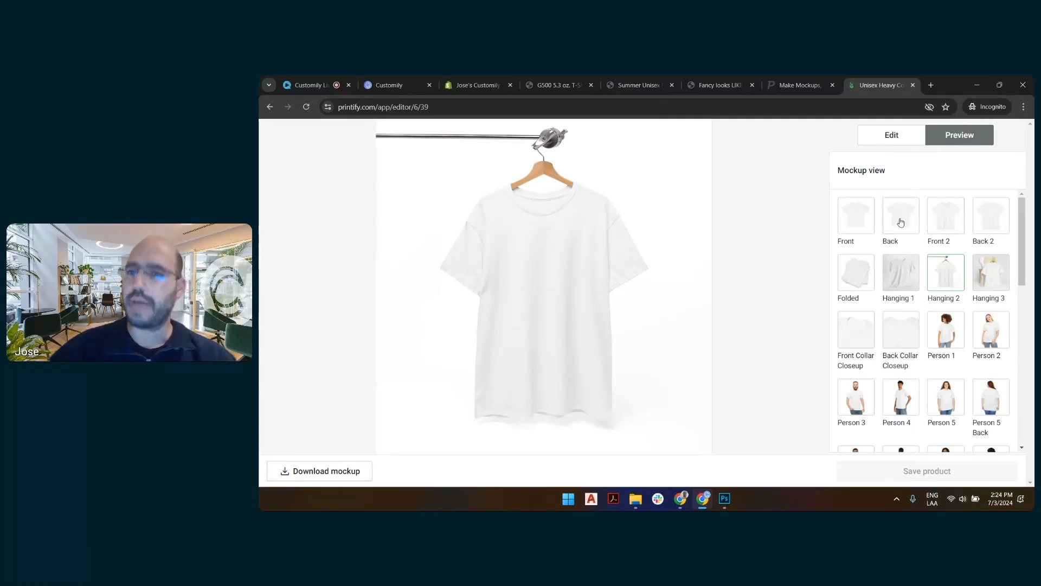
pyautogui.click(942, 219)
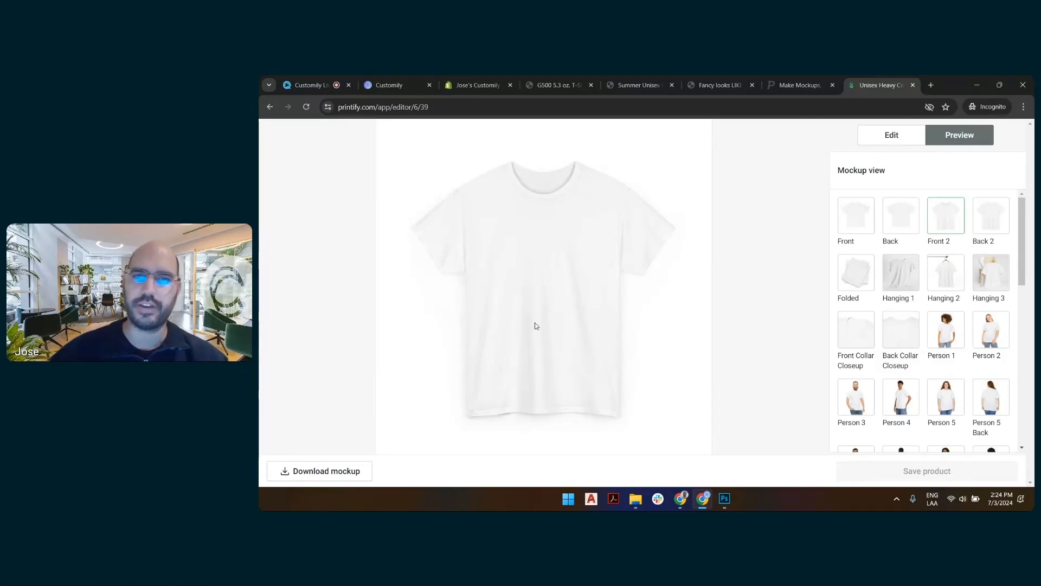
pyautogui.click(866, 217)
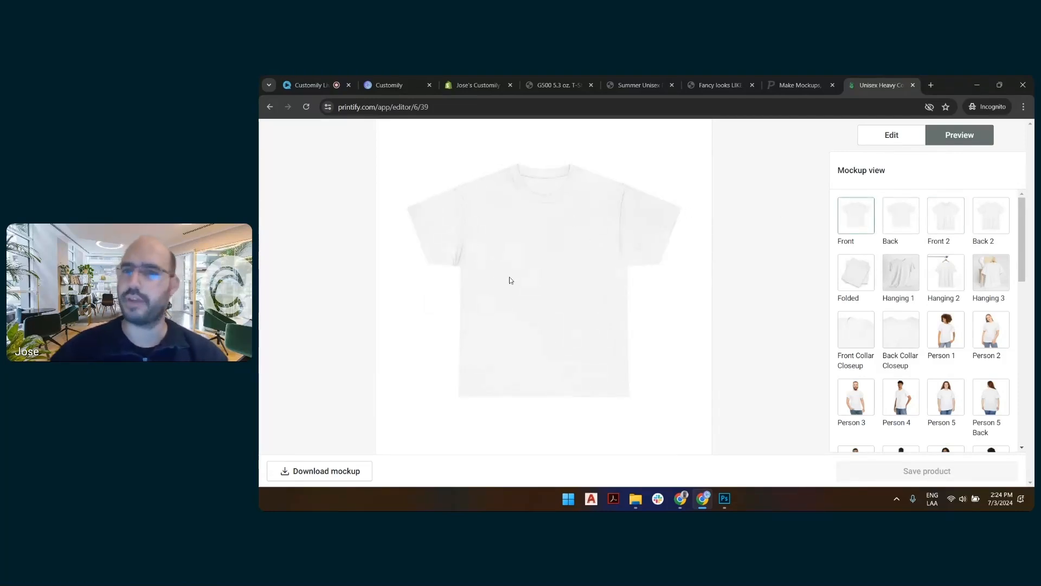
# Download the blank shirt's Front 2 mockup as "LS front wrinkle base.png" into the 7-2 folder.
pyautogui.click(956, 219)
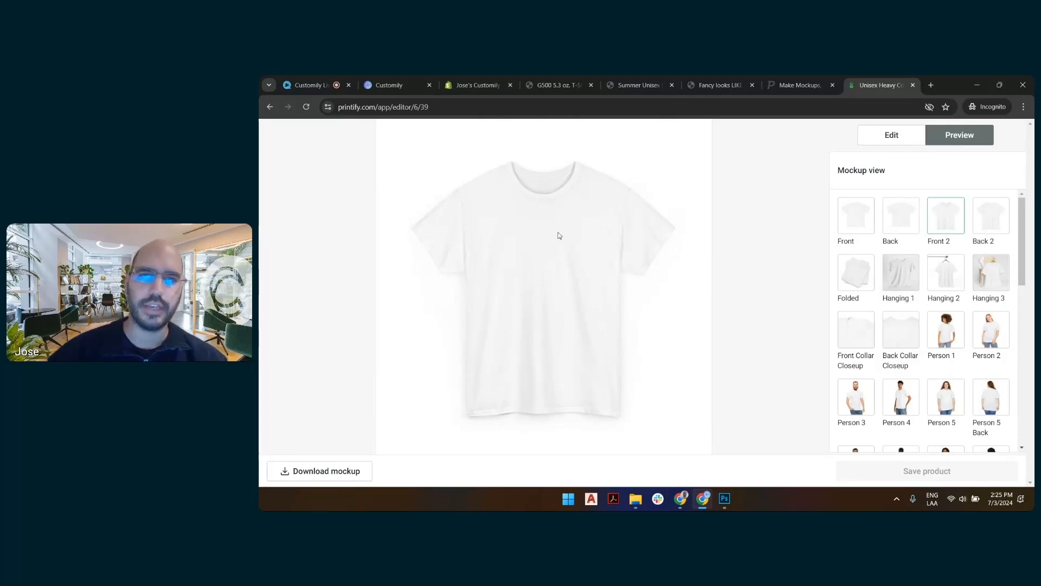
pyautogui.click(345, 471)
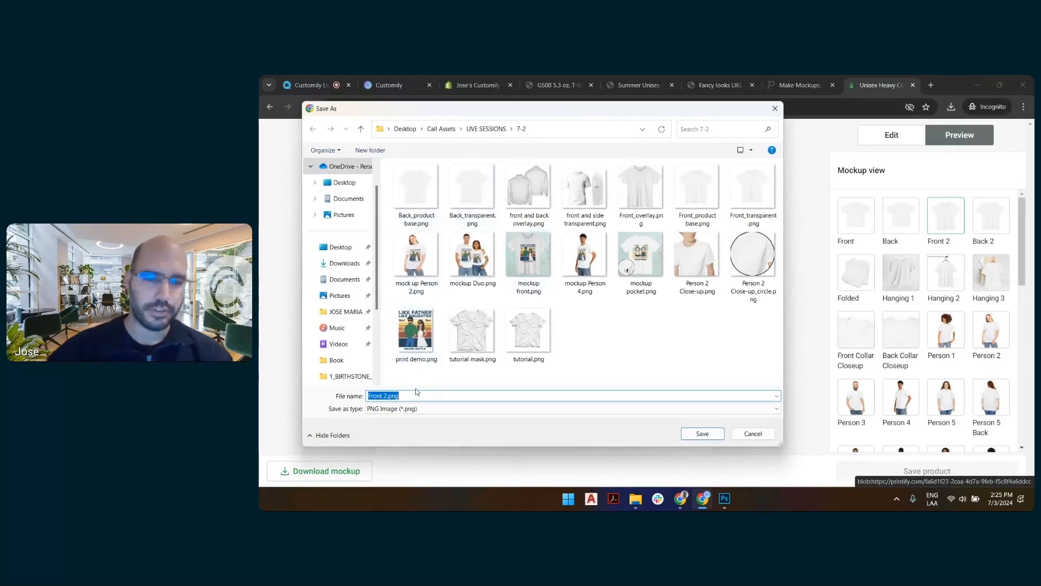
pyautogui.write('LS ')
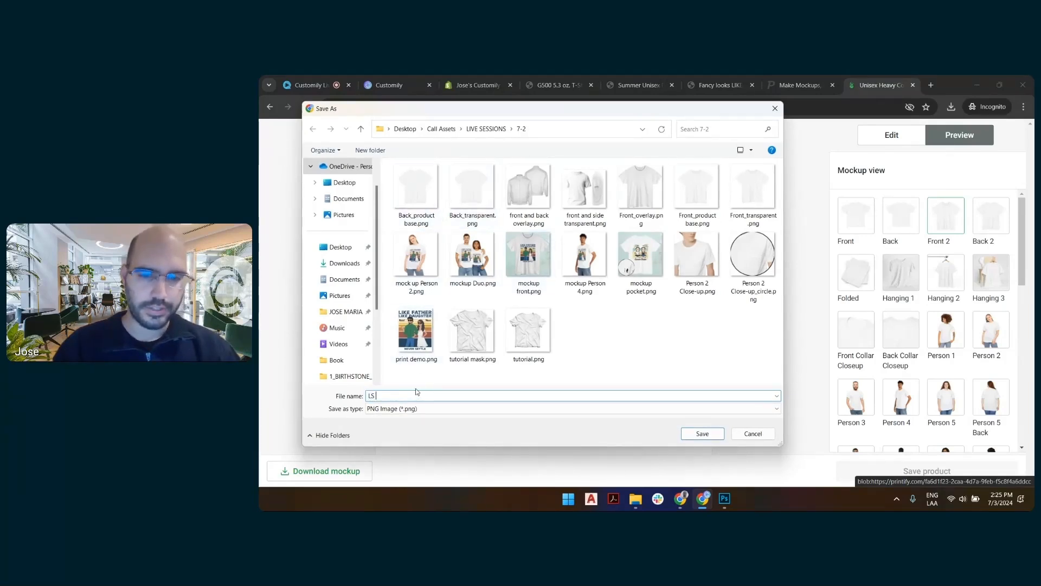
pyautogui.write('front ')
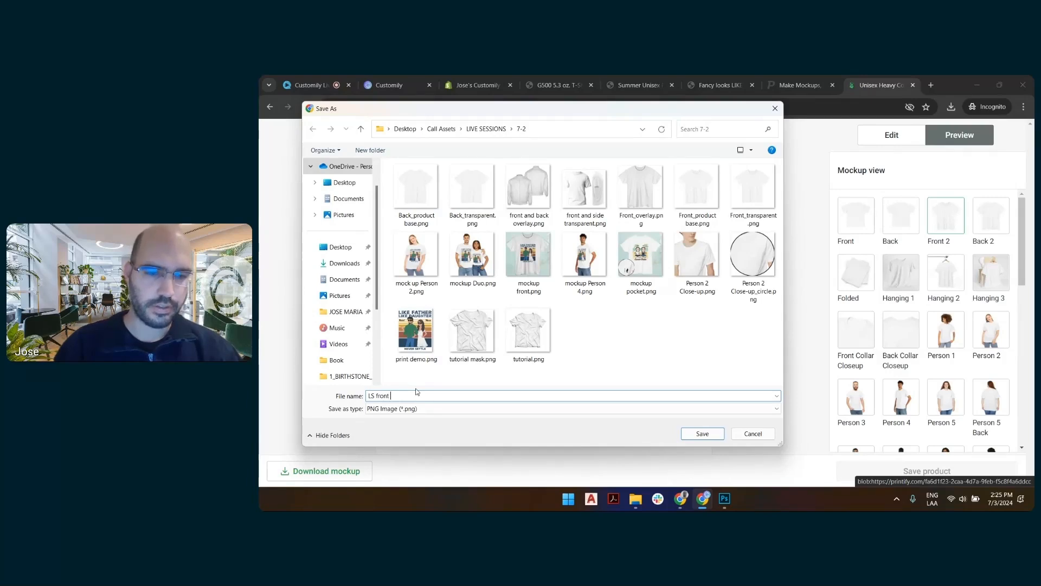
pyautogui.write('wrinkle base')
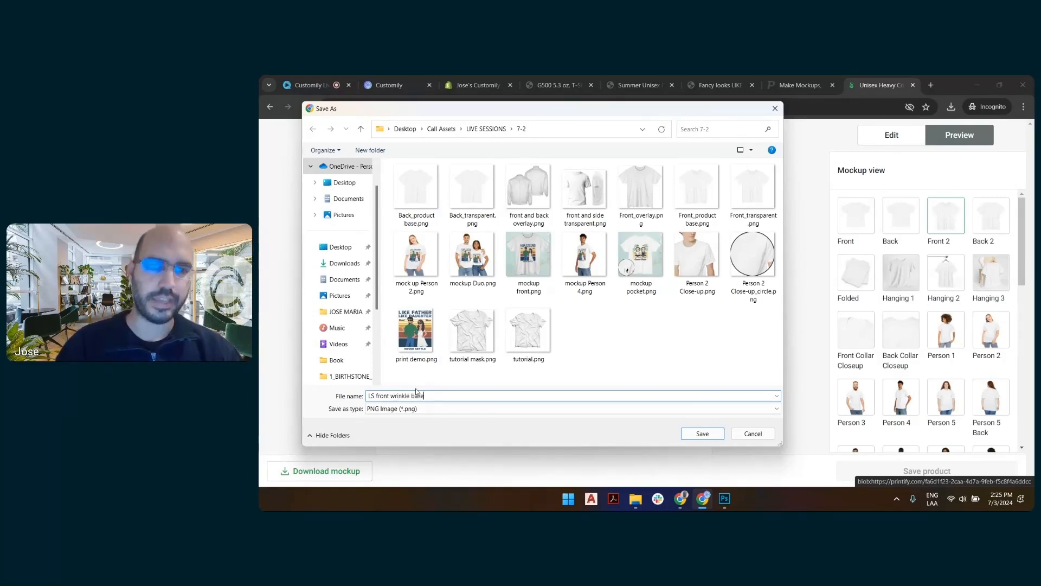
pyautogui.press('Return')
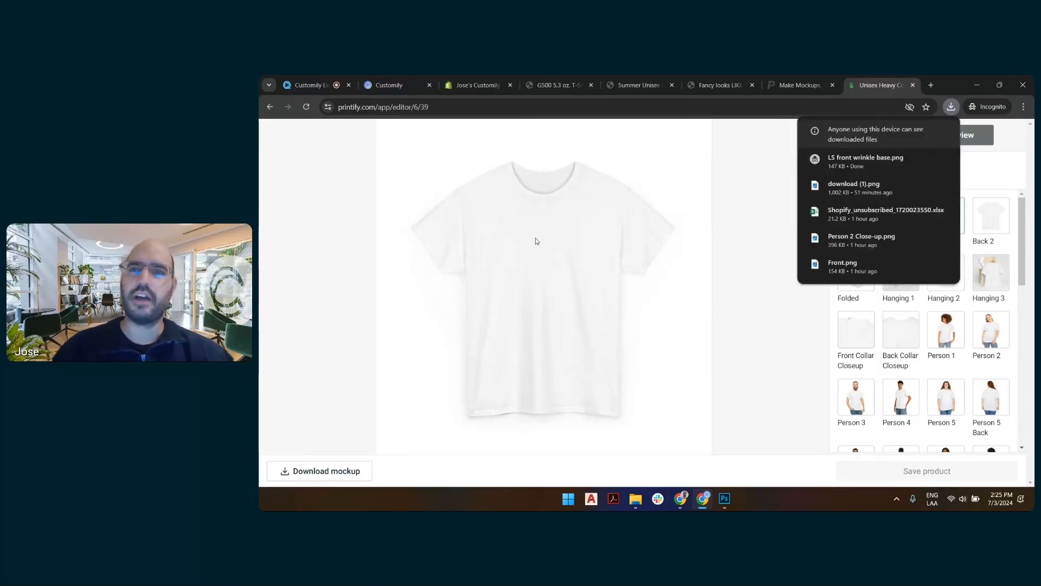
# Switch to the Customily product preview, check the shirt color options, and set the number of dogs to 2 Dogs.
pyautogui.click(403, 85)
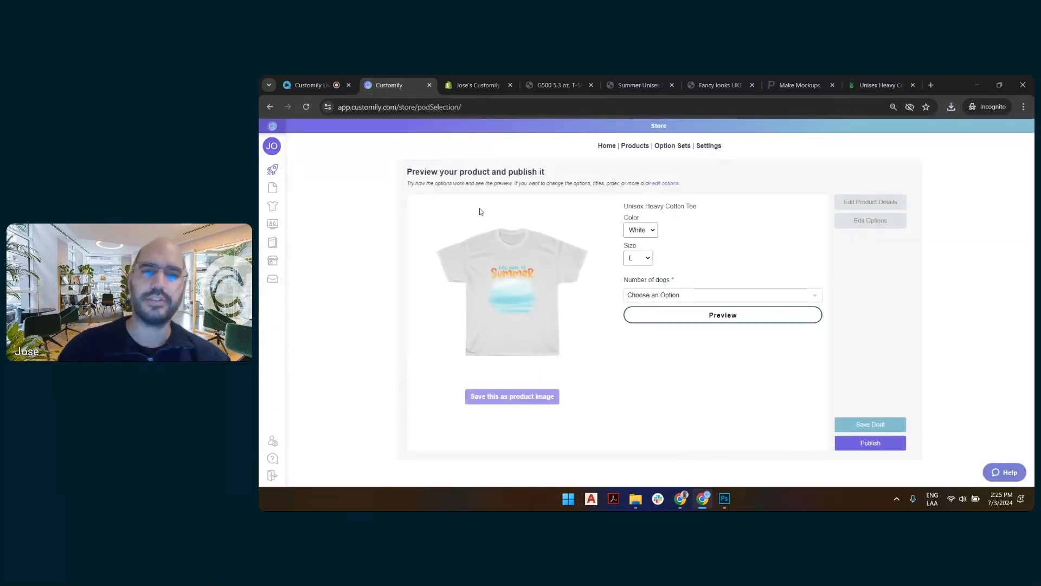
pyautogui.click(654, 234)
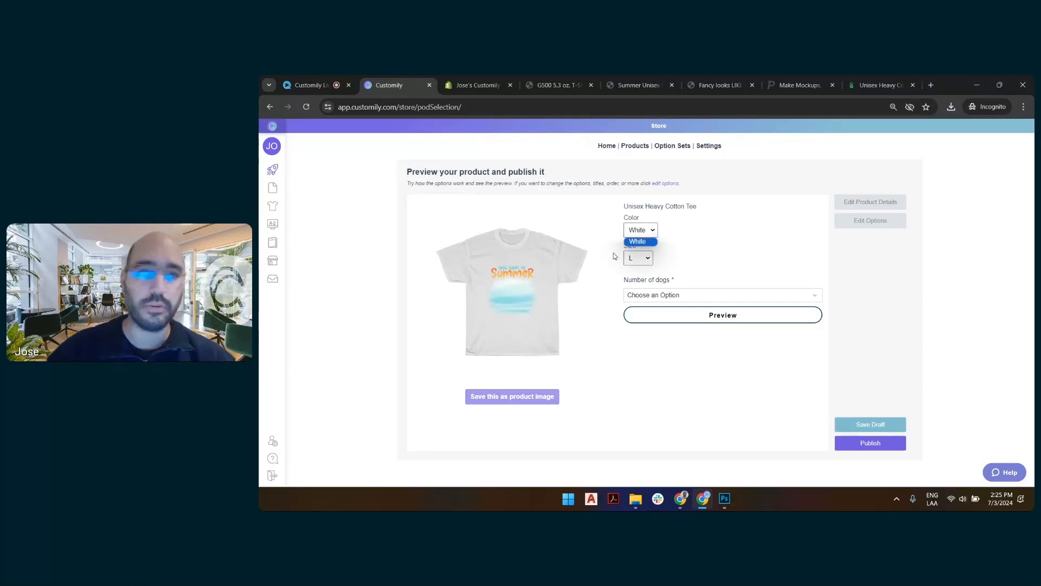
pyautogui.click(677, 245)
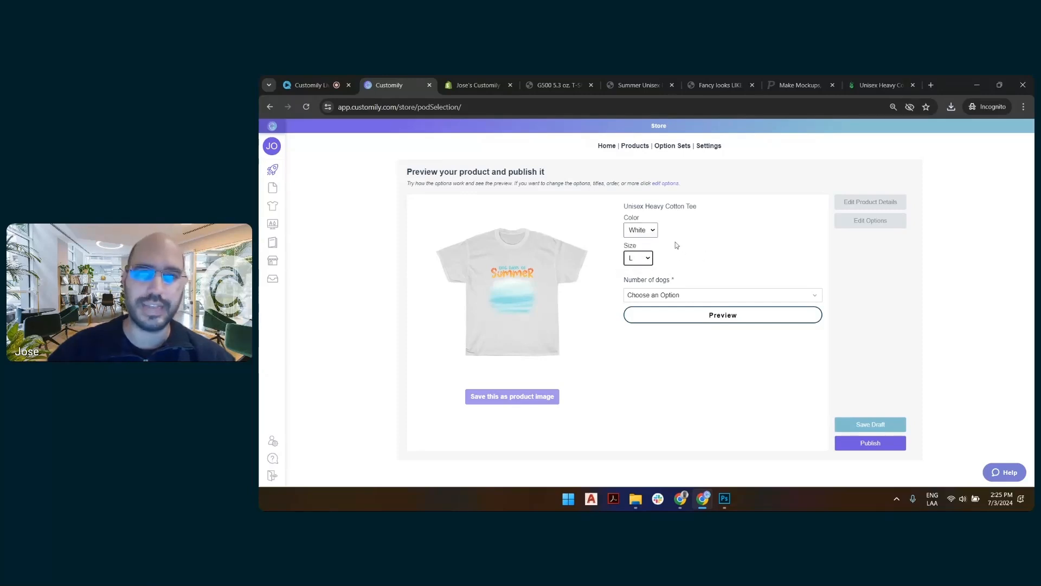
pyautogui.click(700, 296)
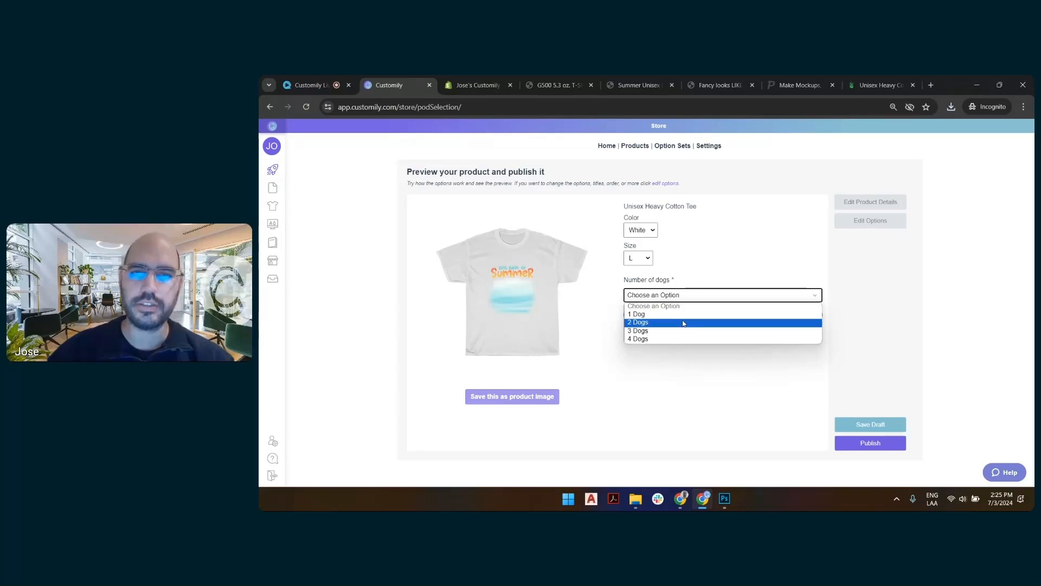
pyautogui.click(705, 322)
# Enter the woman's name and give her the medium skin color, green eyes and the mid-length hairstyle.
pyautogui.click(689, 332)
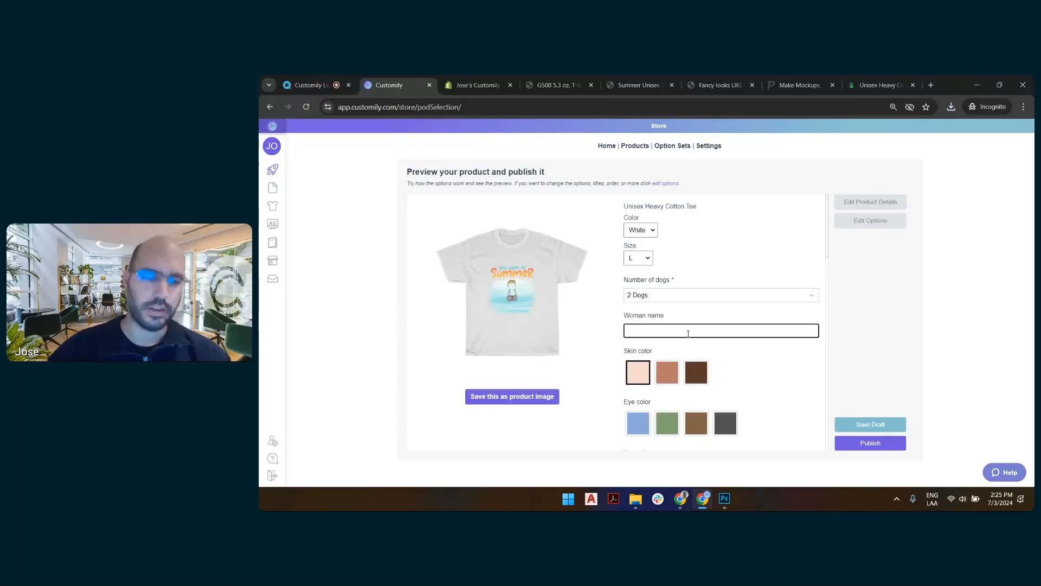
pyautogui.write('Sandy')
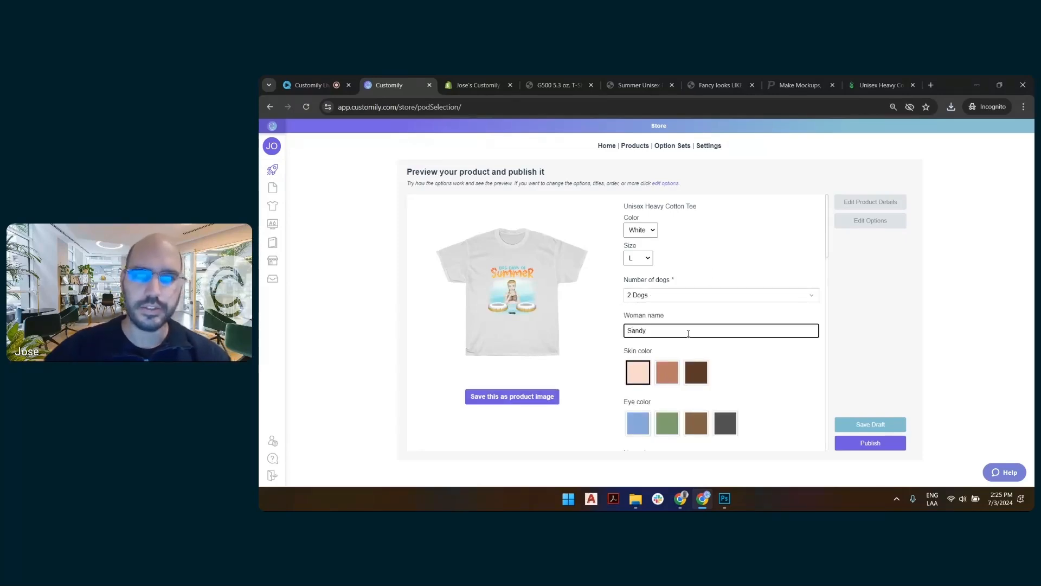
pyautogui.click(669, 373)
pyautogui.scroll(-3, 668, 284)
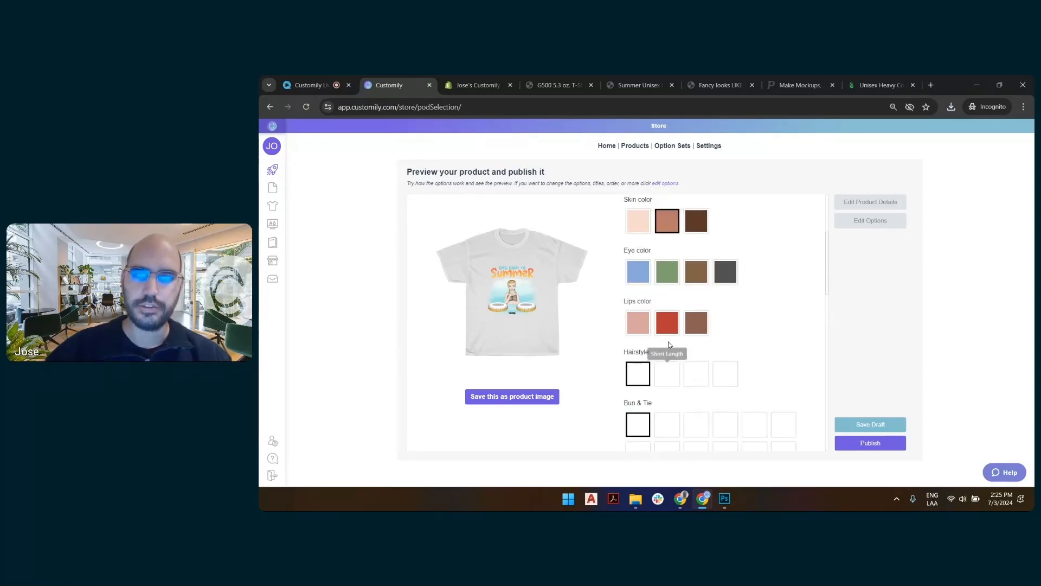
pyautogui.click(669, 283)
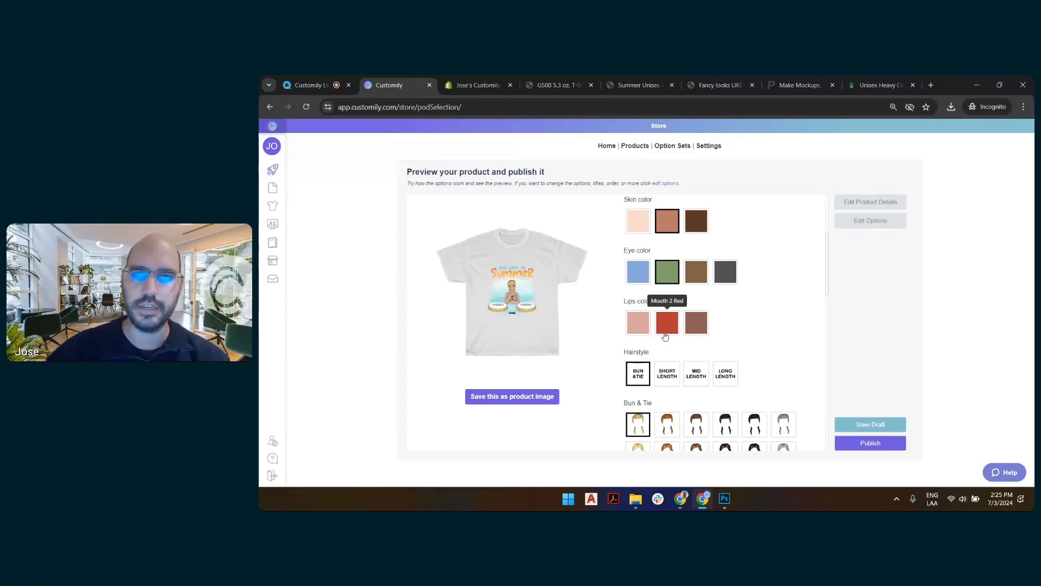
pyautogui.click(697, 374)
# Give the woman the auburn mid-length hair from the fourth row, the Top 3 - Blue top and black sunglasses.
pyautogui.scroll(-3, 706, 377)
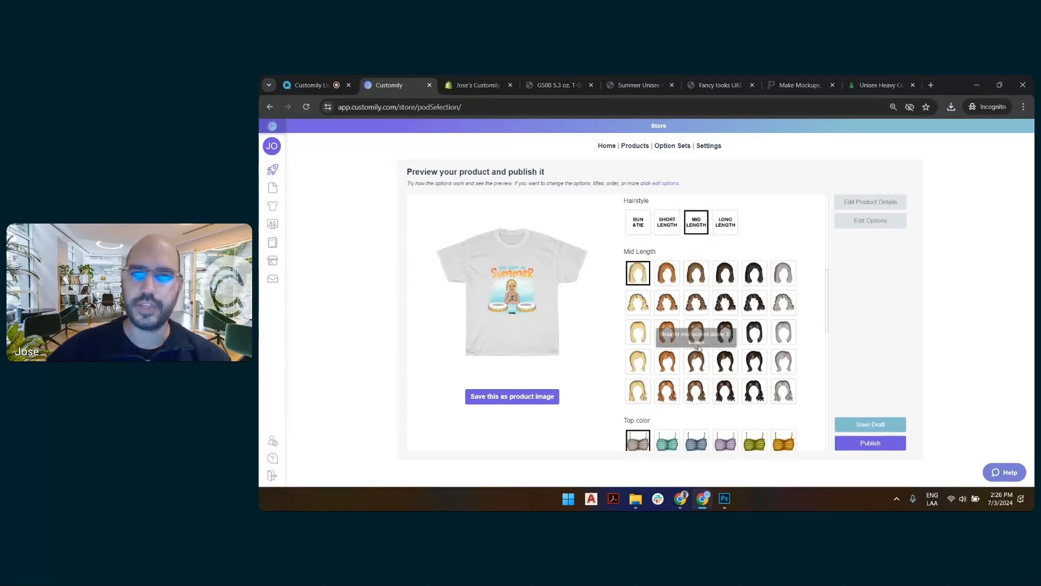
pyautogui.click(667, 361)
pyautogui.scroll(-2, 700, 362)
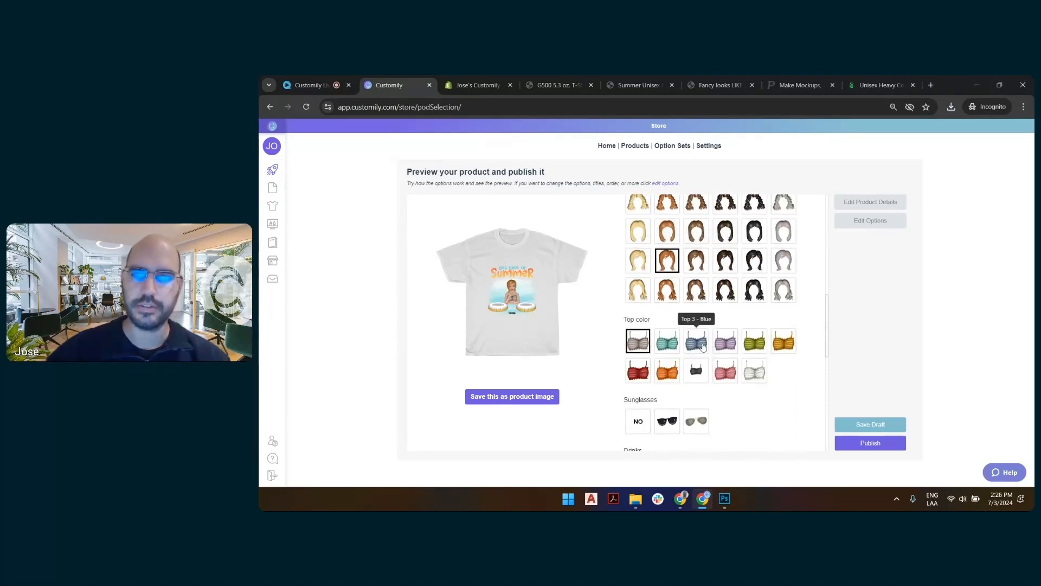
pyautogui.click(697, 341)
pyautogui.scroll(-2, 683, 337)
pyautogui.click(666, 321)
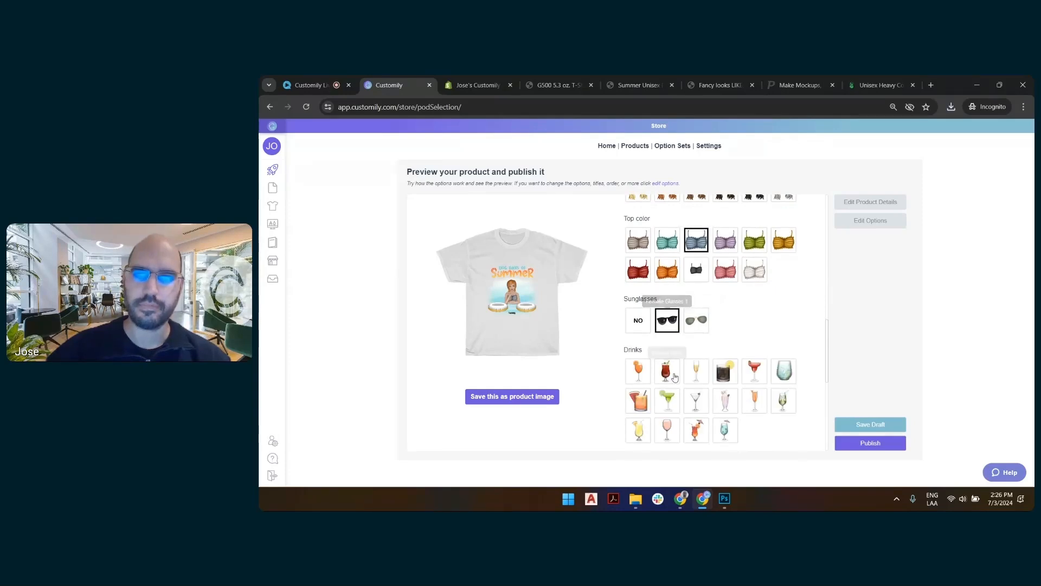
# Name the first dog "Beans" and choose breed group C for it.
pyautogui.scroll(-4, 675, 374)
pyautogui.click(689, 272)
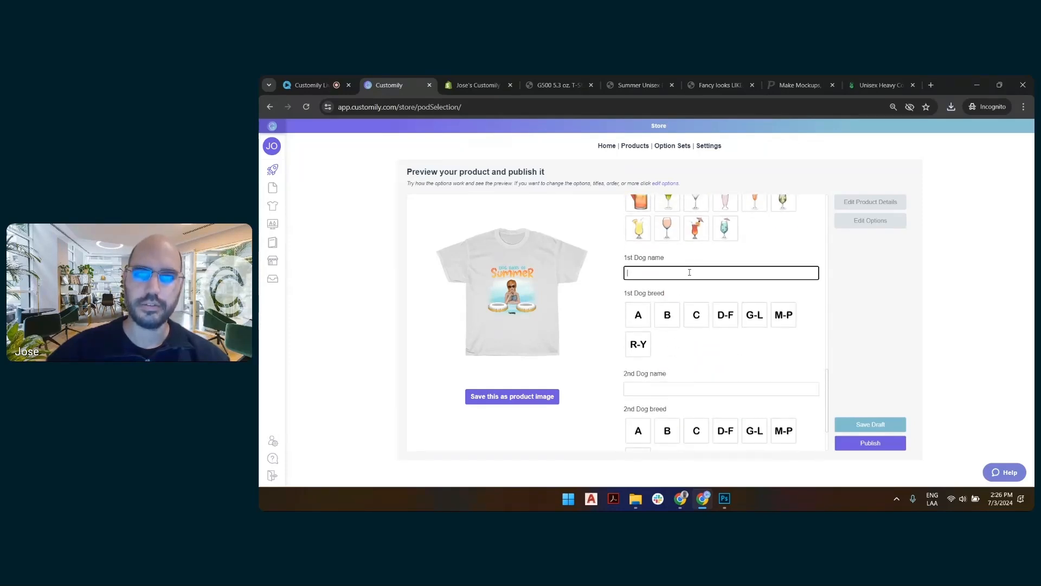
pyautogui.write('Beans')
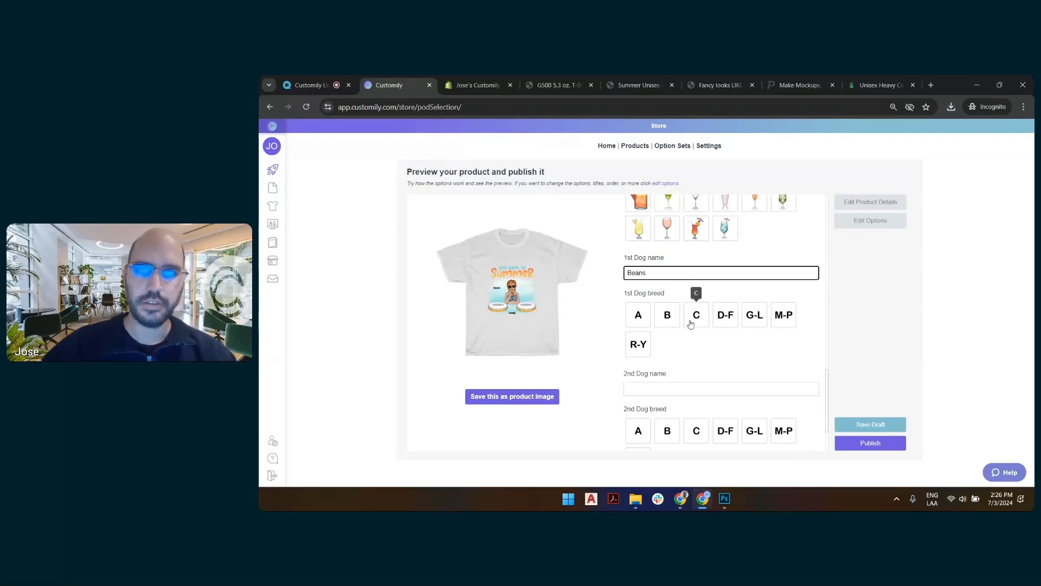
pyautogui.click(695, 317)
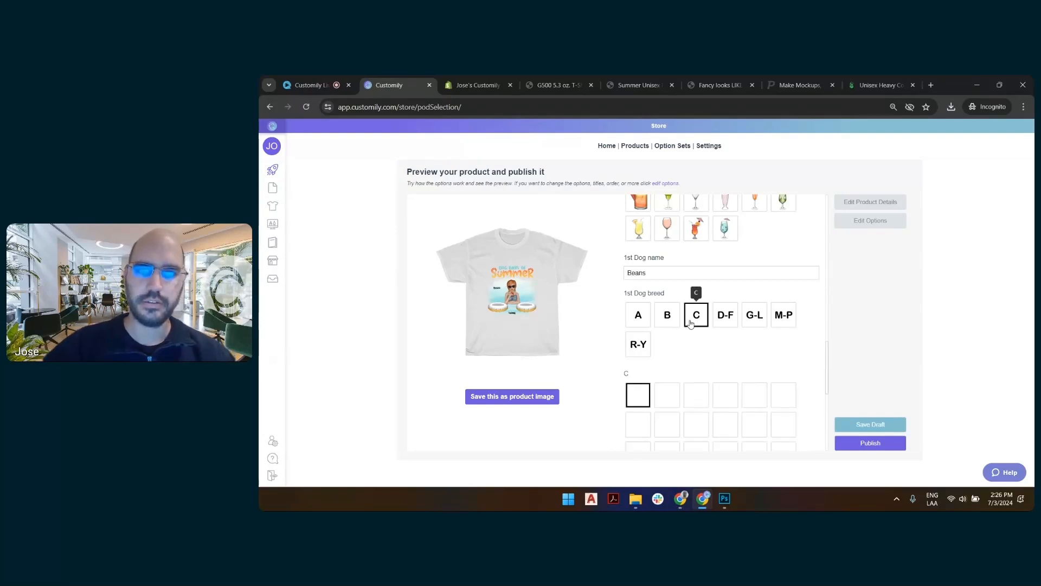
# Name the second dog "Parker", choose the black-and-white pitbull from breed group M-P, and save the personalized preview as the product image.
pyautogui.scroll(-5, 692, 326)
pyautogui.click(691, 334)
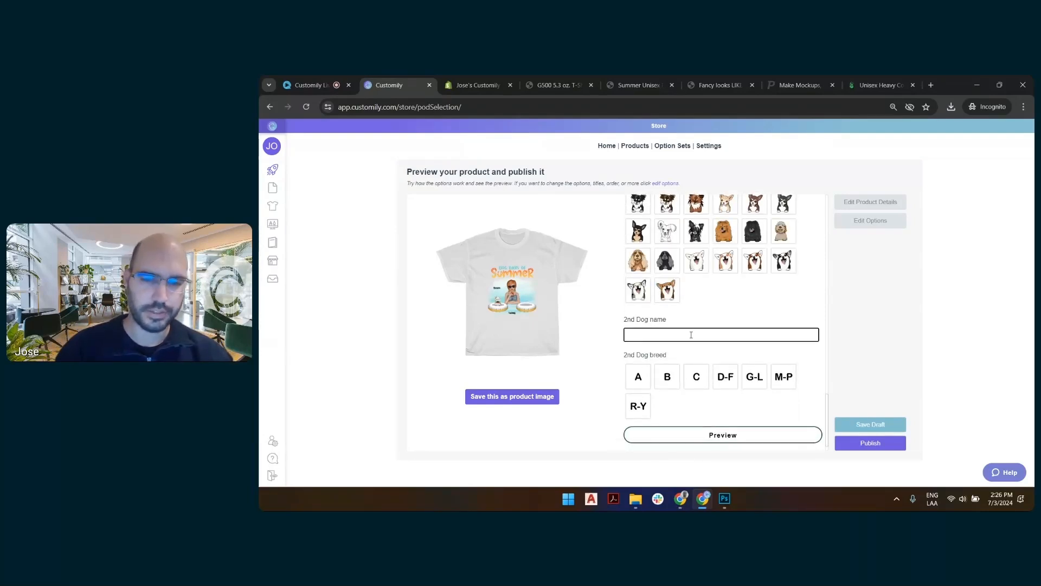
pyautogui.write('Parker')
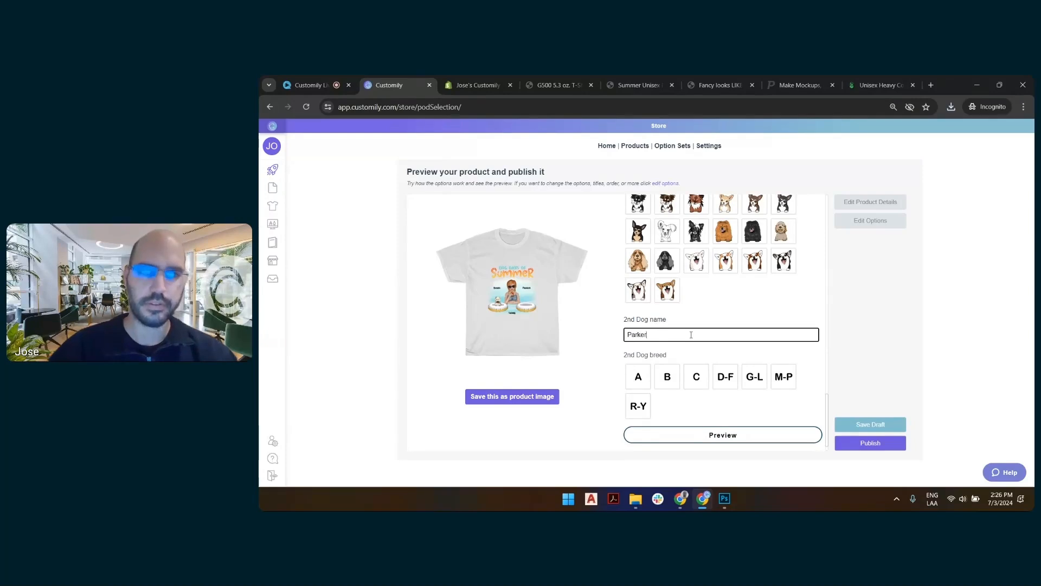
pyautogui.click(788, 383)
pyautogui.scroll(-3, 788, 386)
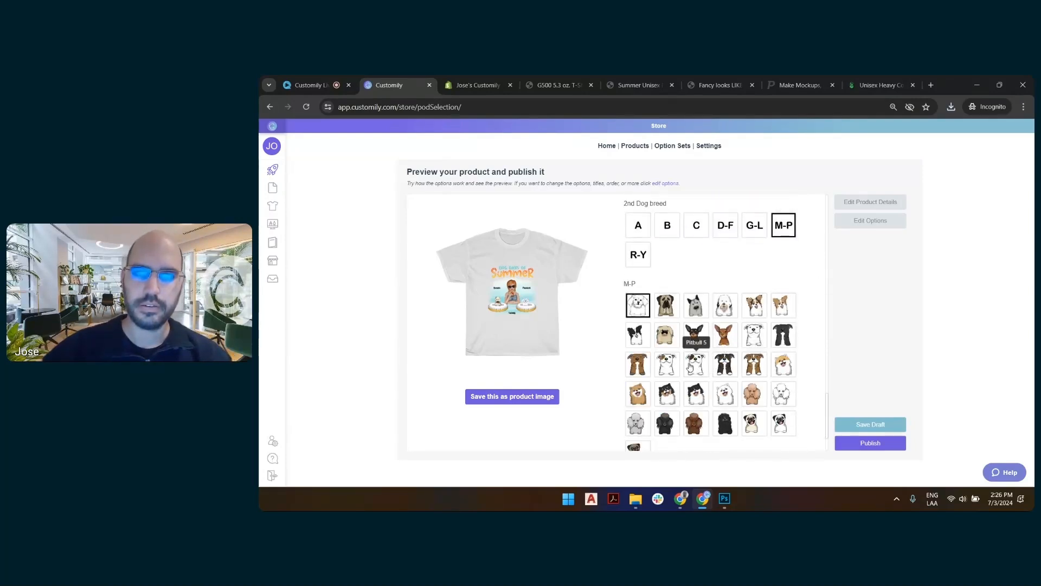
pyautogui.click(722, 366)
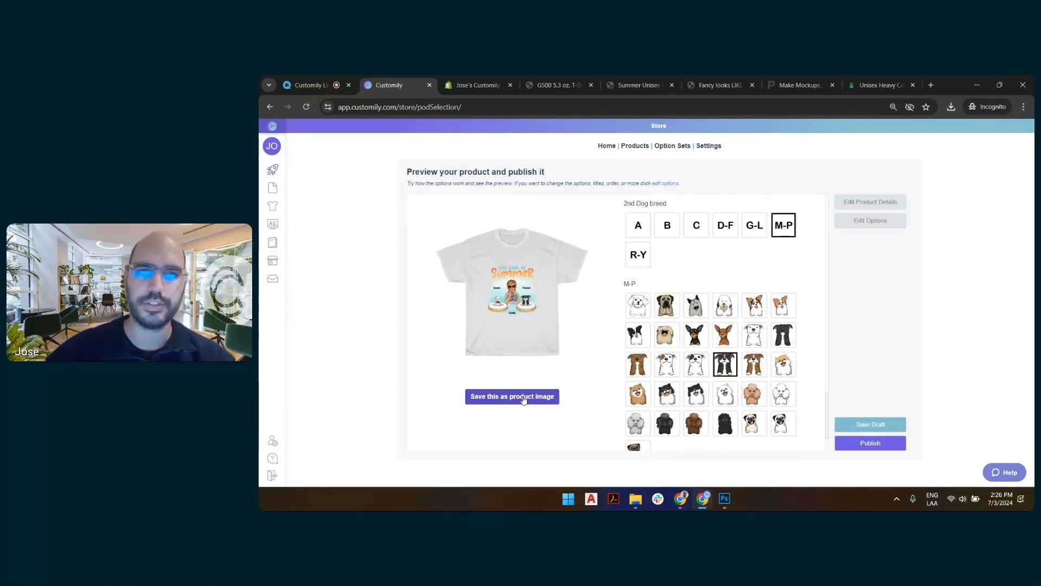
pyautogui.click(524, 398)
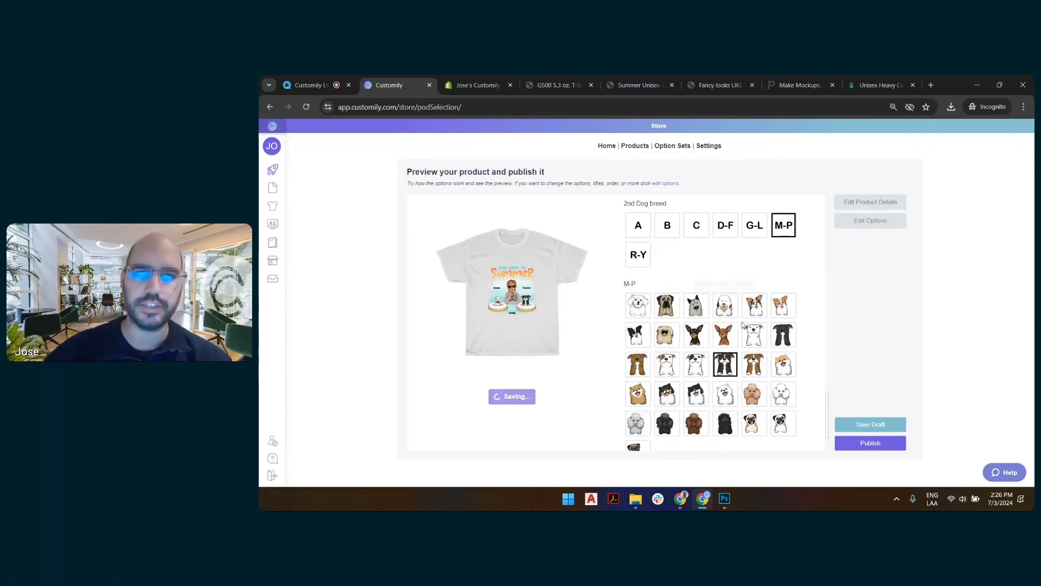
# Rename the product "LS Summer front tee" and save it as a draft.
pyautogui.scroll(4, 706, 328)
pyautogui.scroll(15, 707, 328)
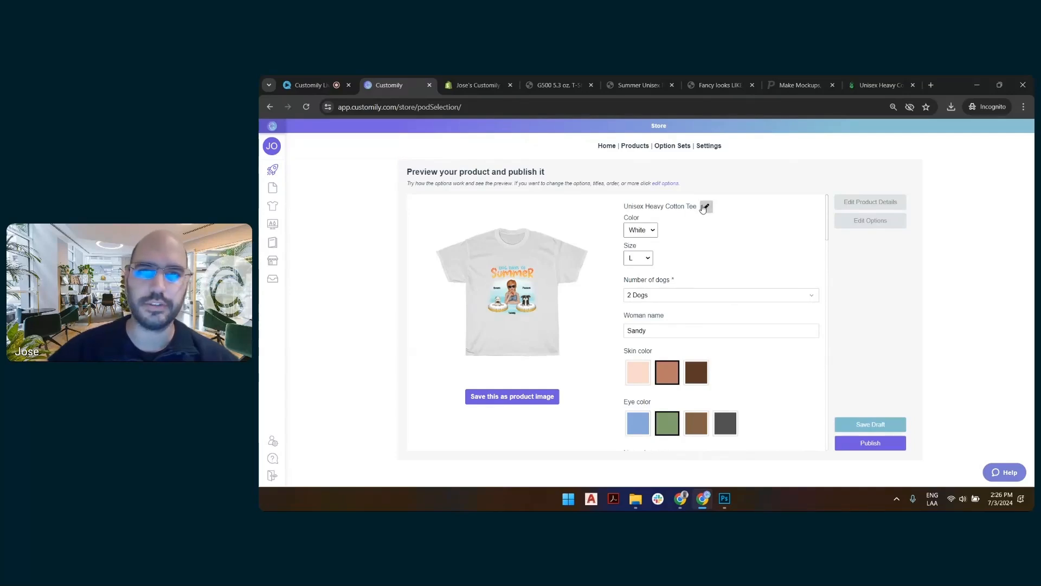
pyautogui.click(706, 208)
pyautogui.hotkey('ctrl', 'a')
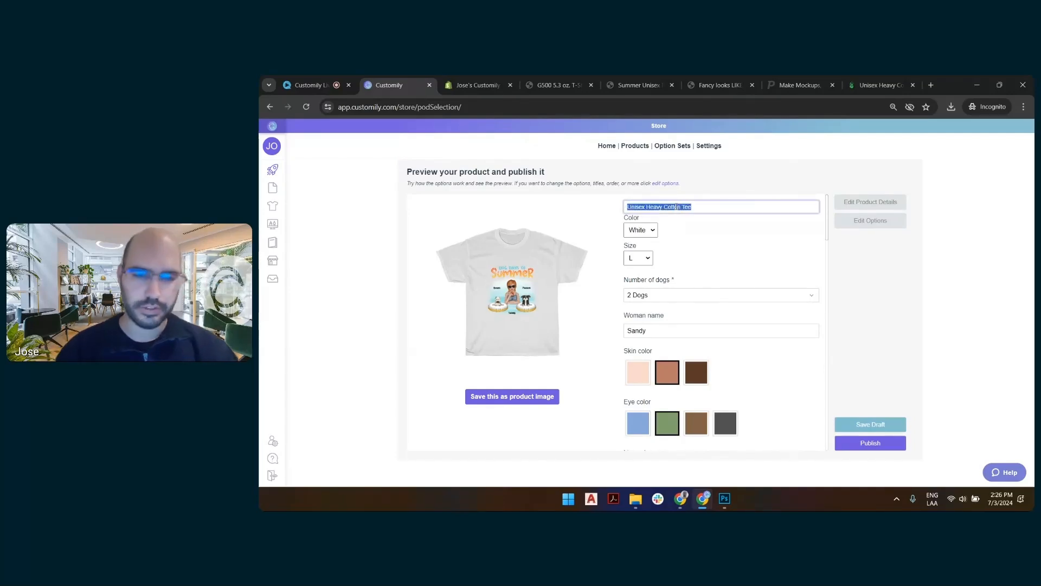
pyautogui.write('S')
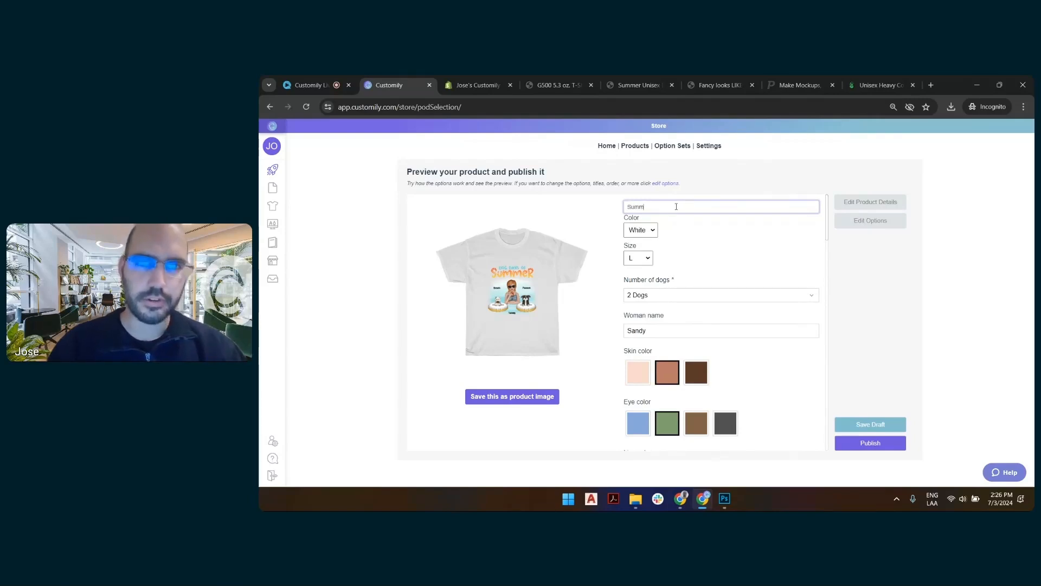
pyautogui.write('umm')
pyautogui.press('BackSpace')
pyautogui.press('BackSpace')
pyautogui.press('BackSpace')
pyautogui.press('BackSpace')
pyautogui.write('LS')
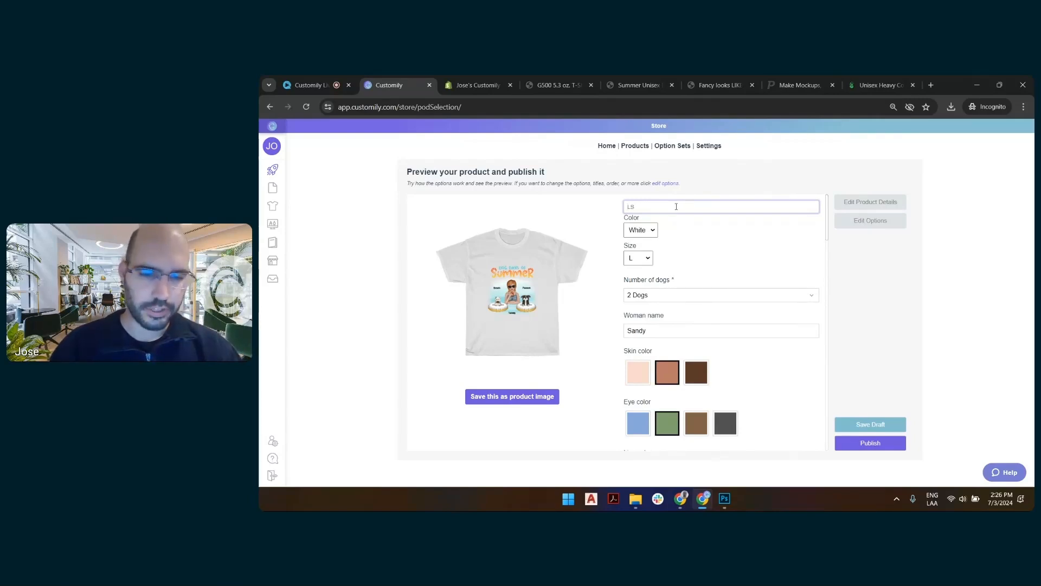
pyautogui.write(' Summer front tee')
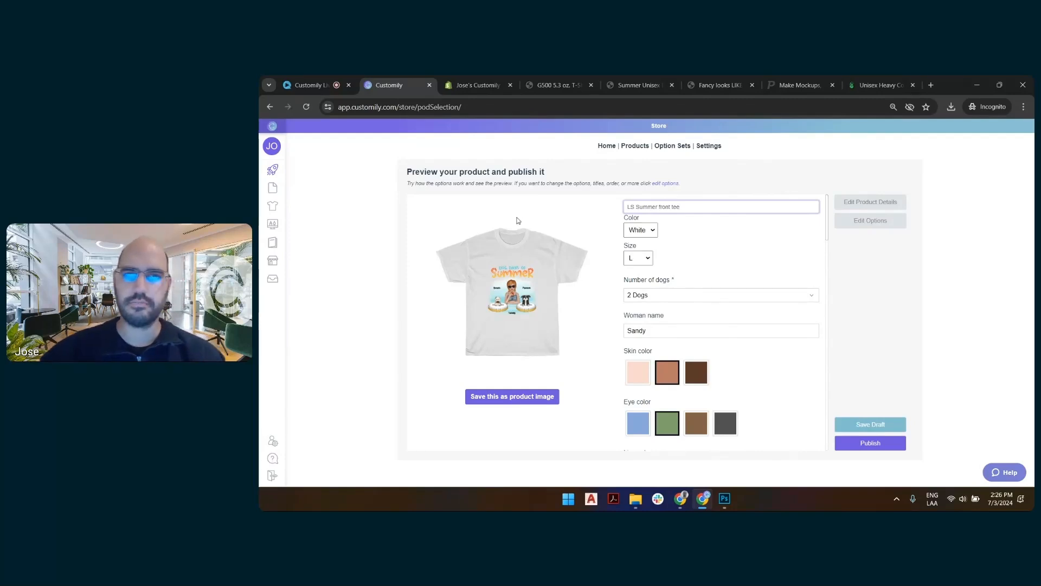
pyautogui.click(740, 227)
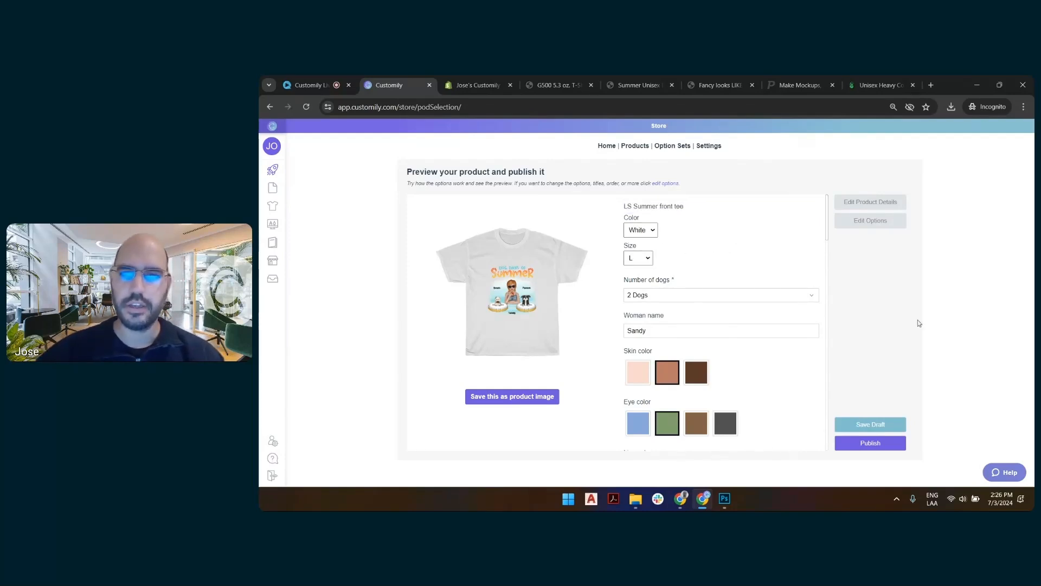
pyautogui.click(893, 426)
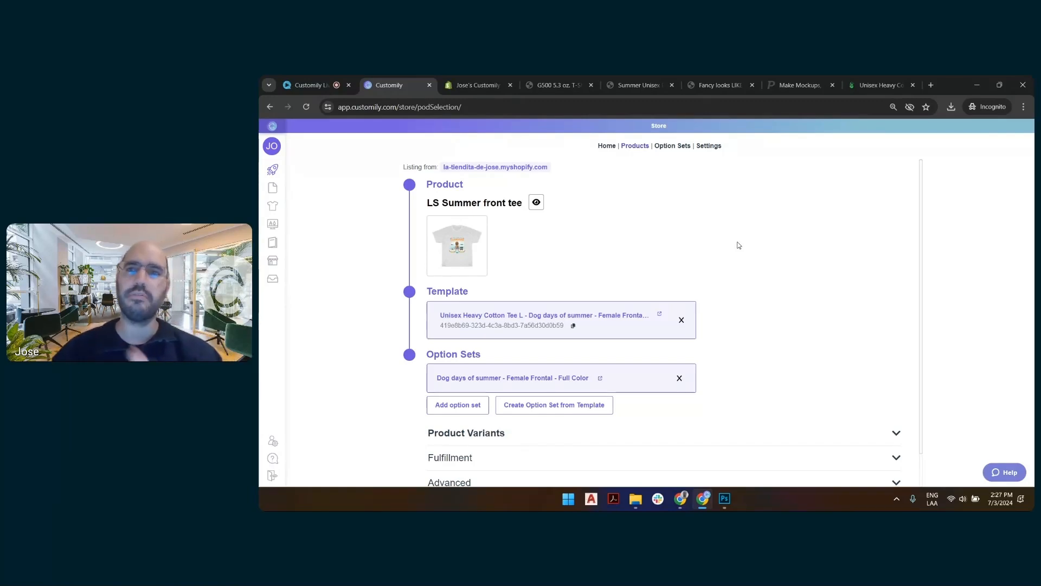
# Switch to Printify, view the blank tee's Front mockup, and return to Customily.
pyautogui.click(874, 84)
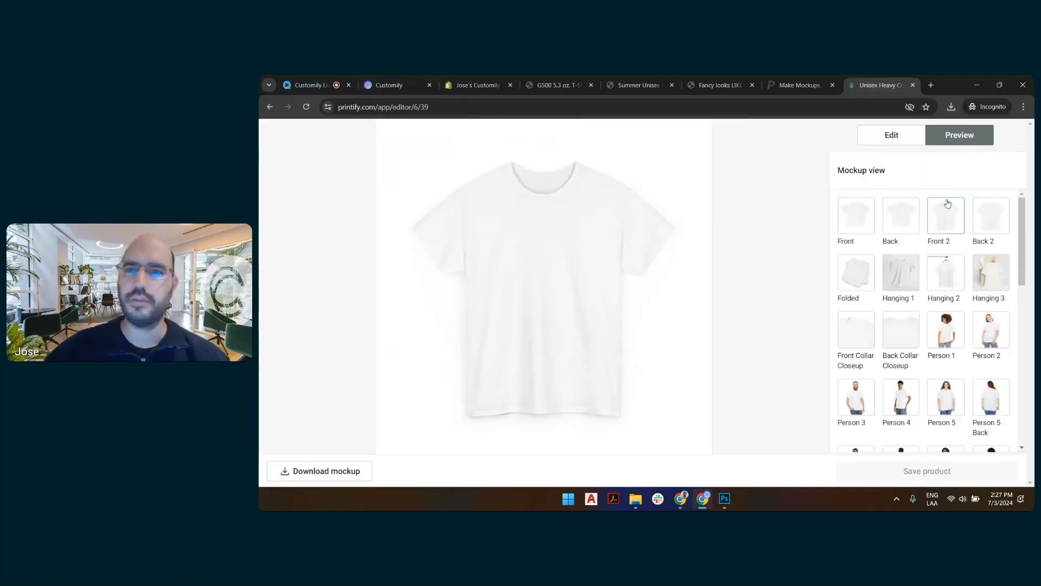
pyautogui.click(860, 220)
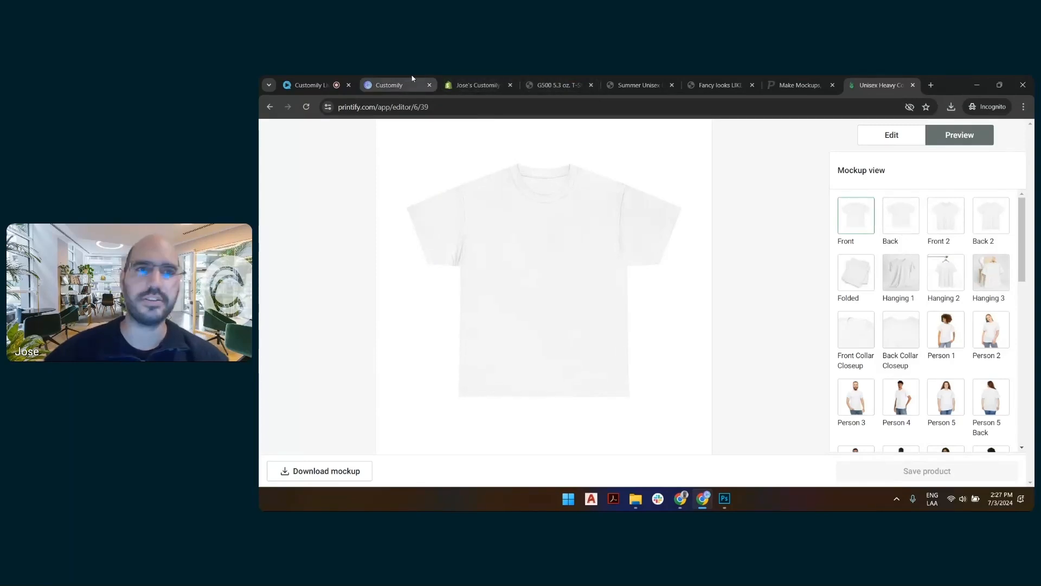
pyautogui.click(388, 86)
# Switch to Photoshop and try to open LS front wrinkle base.png from the 7-2 folder.
pyautogui.click(724, 499)
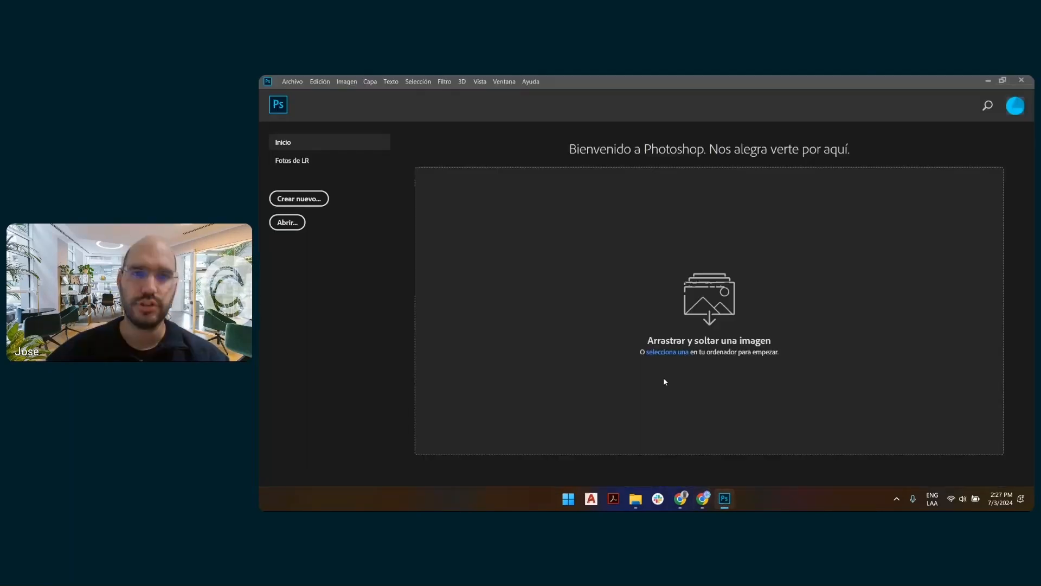
pyautogui.click(288, 223)
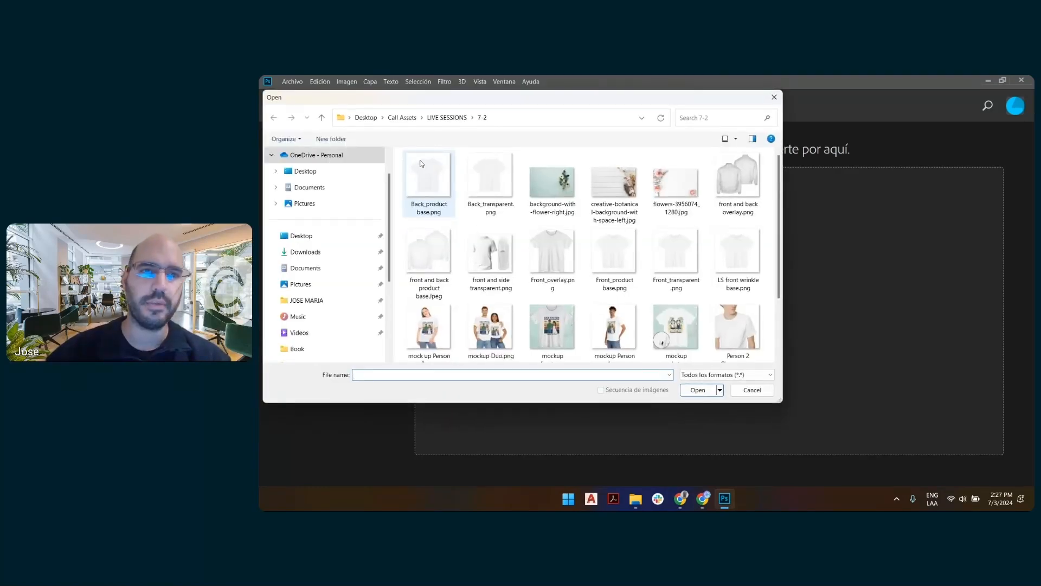
pyautogui.scroll(-2, 640, 235)
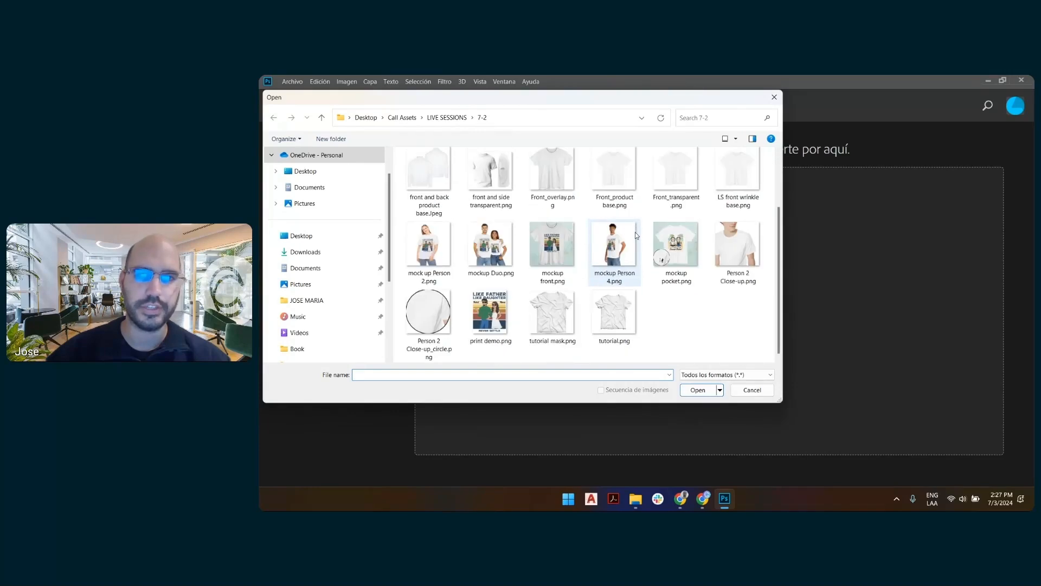
pyautogui.click(741, 201)
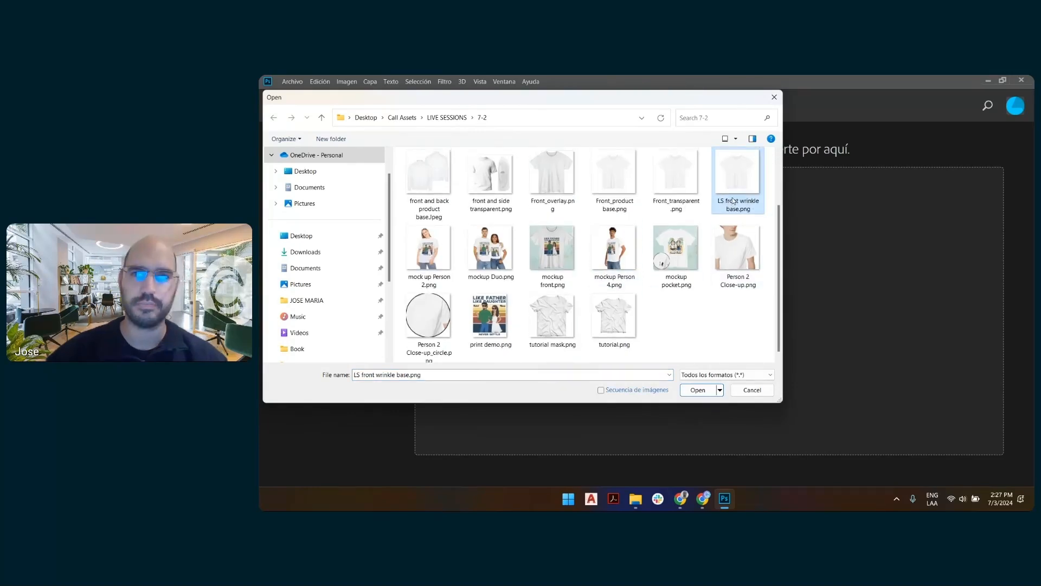
pyautogui.doubleClick(739, 174)
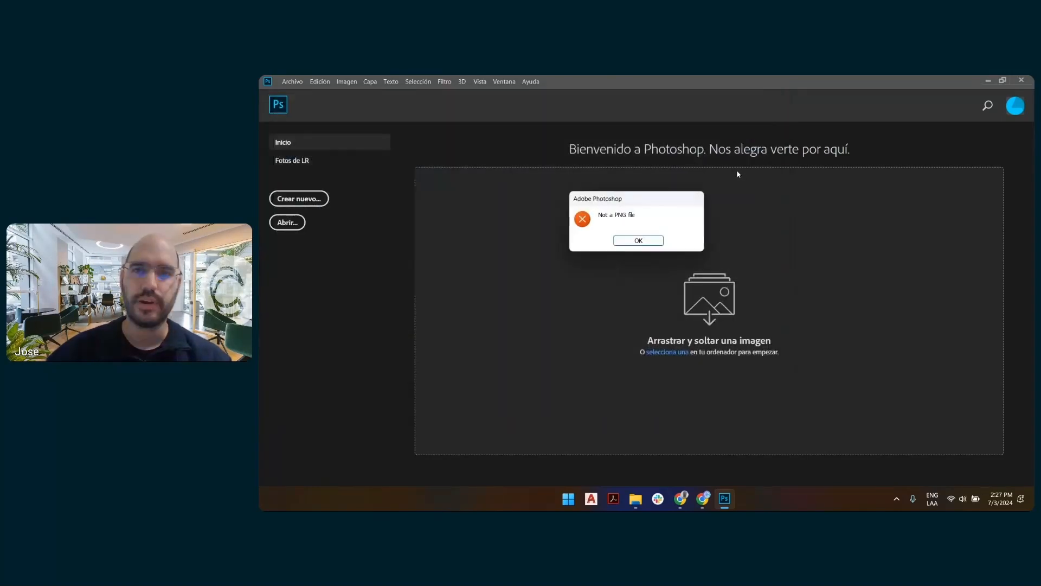
pyautogui.click(661, 240)
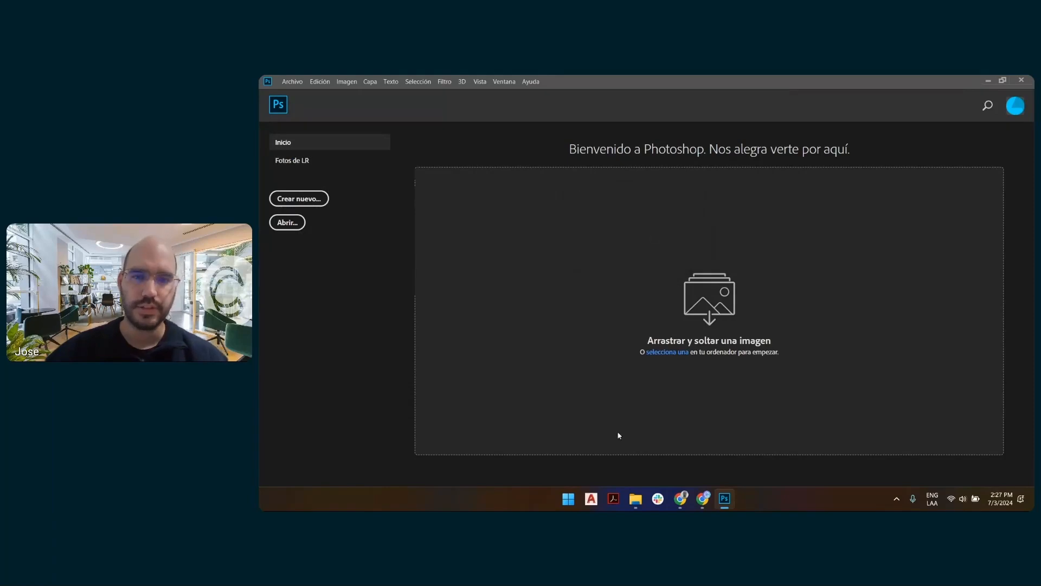
# Launch Paint and open LS front wrinkle base.png in it.
pyautogui.click(570, 501)
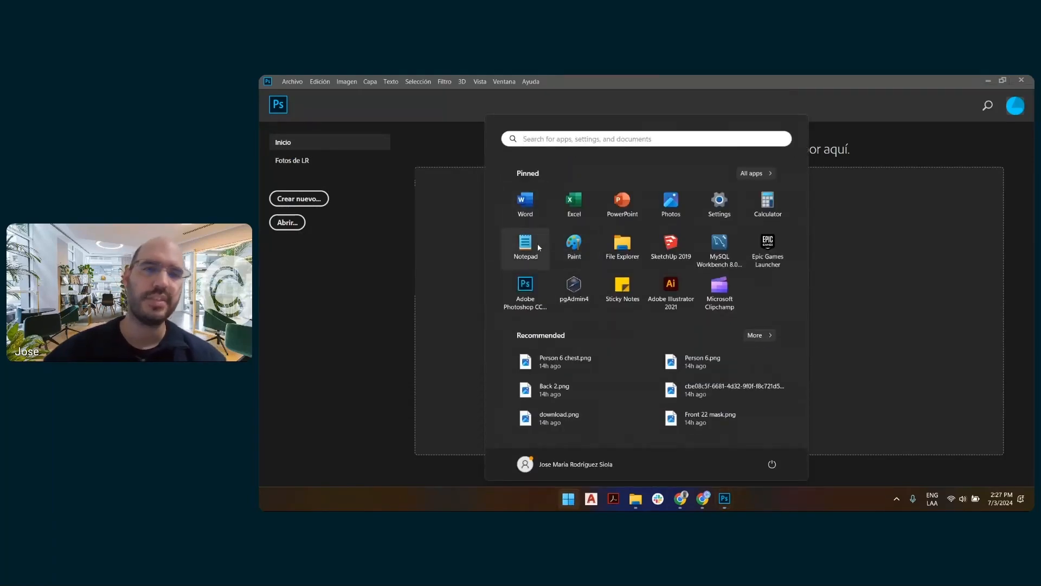
pyautogui.click(574, 245)
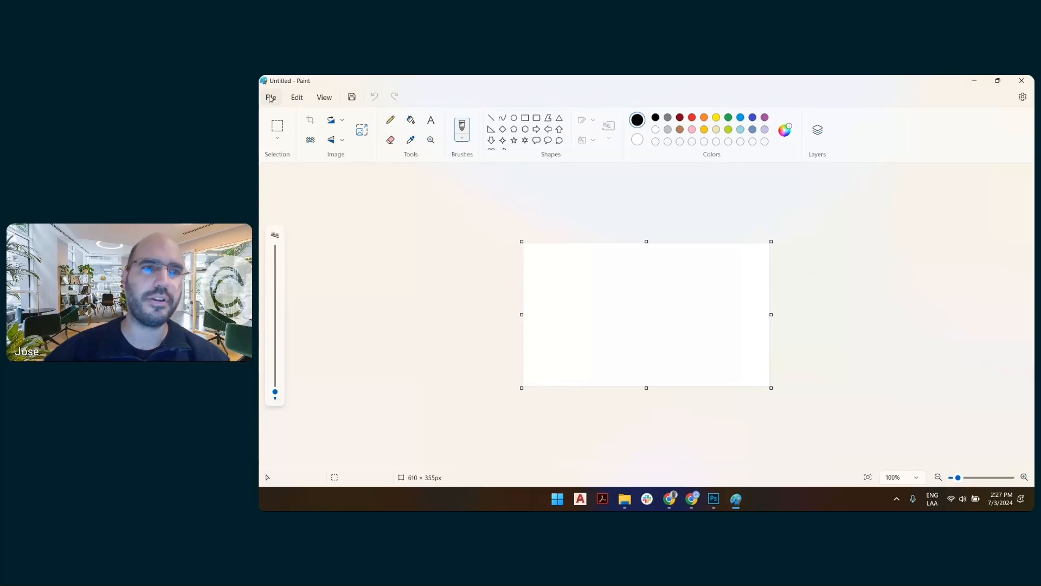
pyautogui.click(270, 98)
pyautogui.click(290, 133)
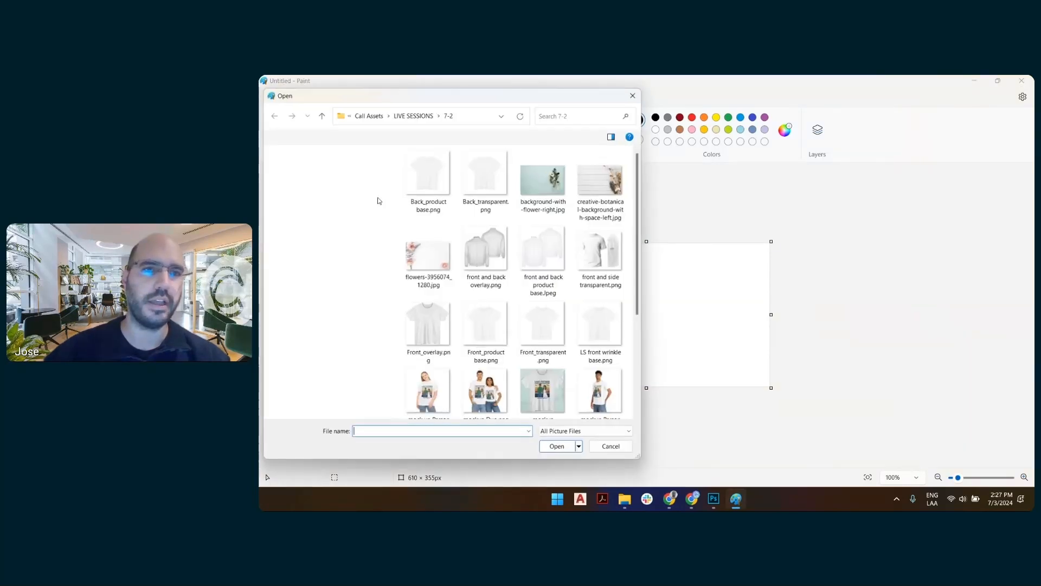
pyautogui.doubleClick(614, 327)
# Save the shirt image as a PNG, overwriting LS front wrinkle base.png in the 7-2 folder.
pyautogui.click(270, 97)
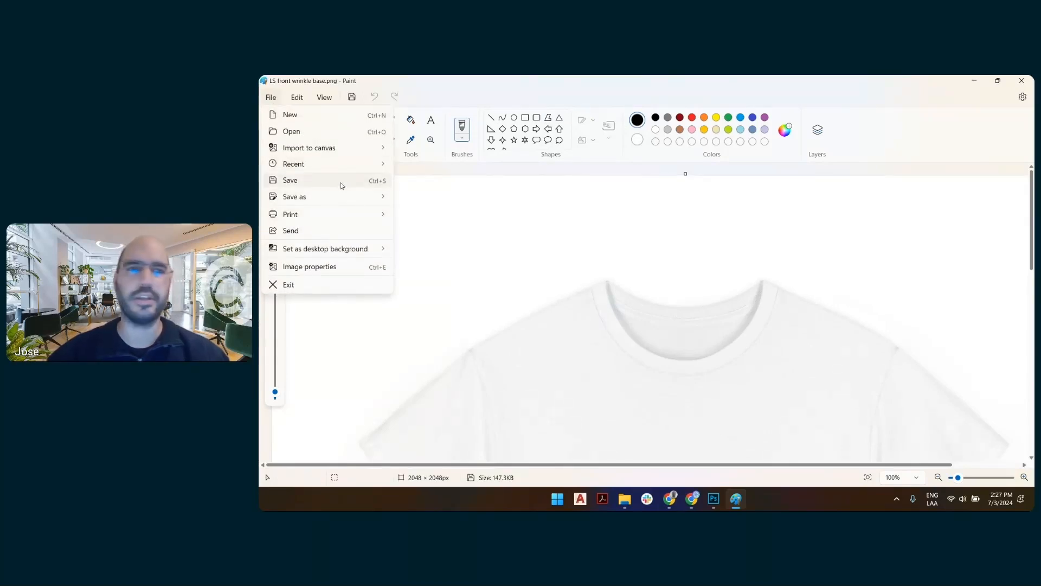
pyautogui.moveTo(339, 196)
pyautogui.click(396, 198)
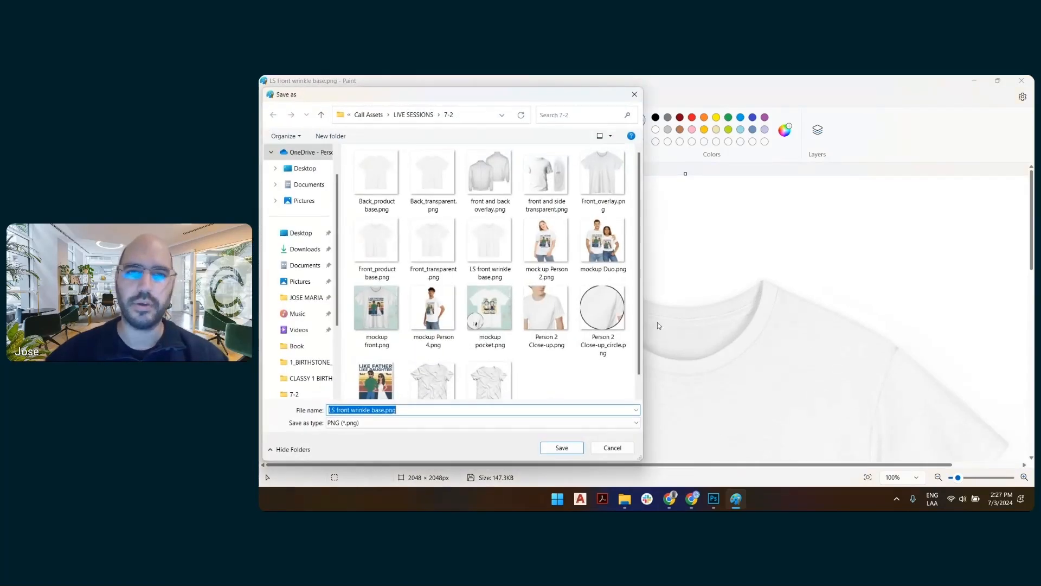
pyautogui.click(562, 447)
pyautogui.click(671, 287)
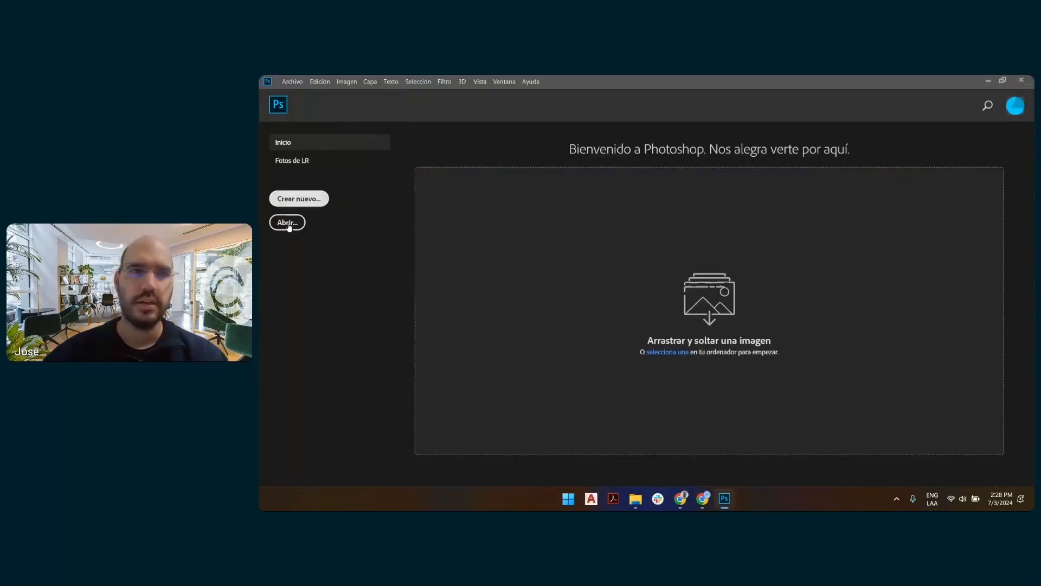
# Open the re-saved LS front wrinkle base.png in Photoshop.
pyautogui.click(287, 222)
pyautogui.doubleClick(738, 255)
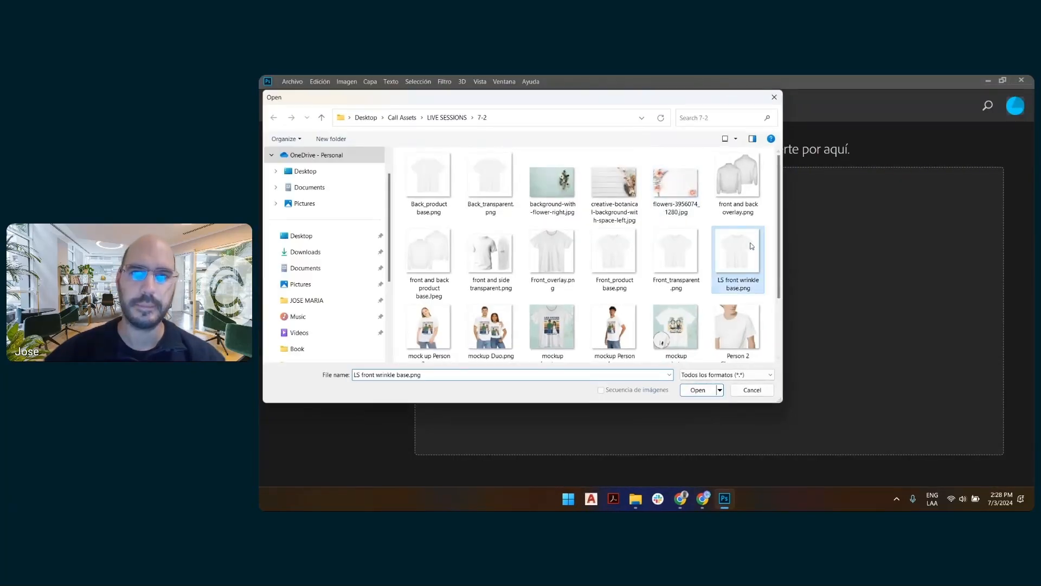
pyautogui.click(706, 278)
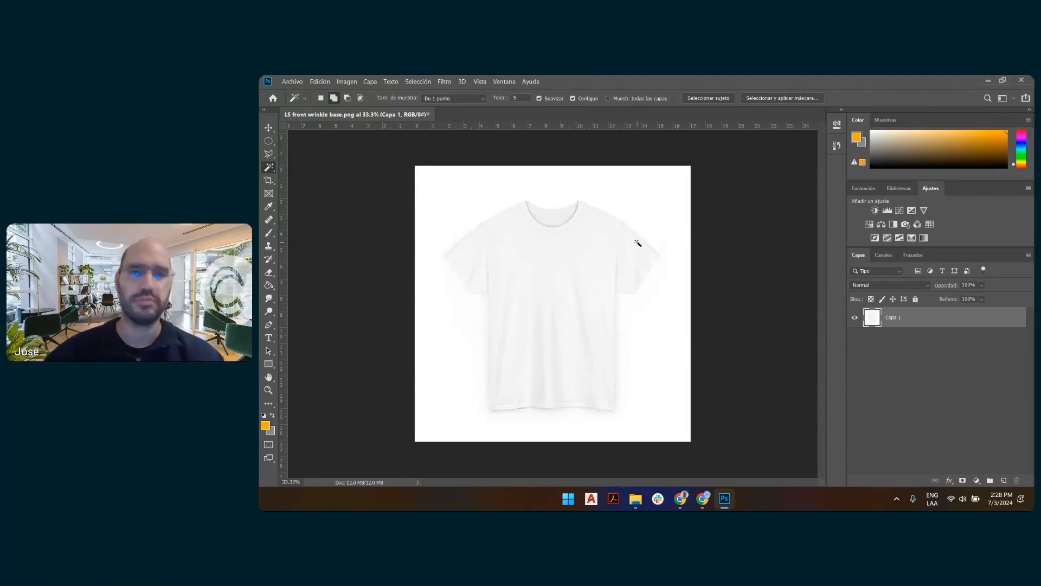
# Switch back to Customily and open the storefront preview of the LS Summer front tee product.
pyautogui.hotkey('alt', 'Tab')
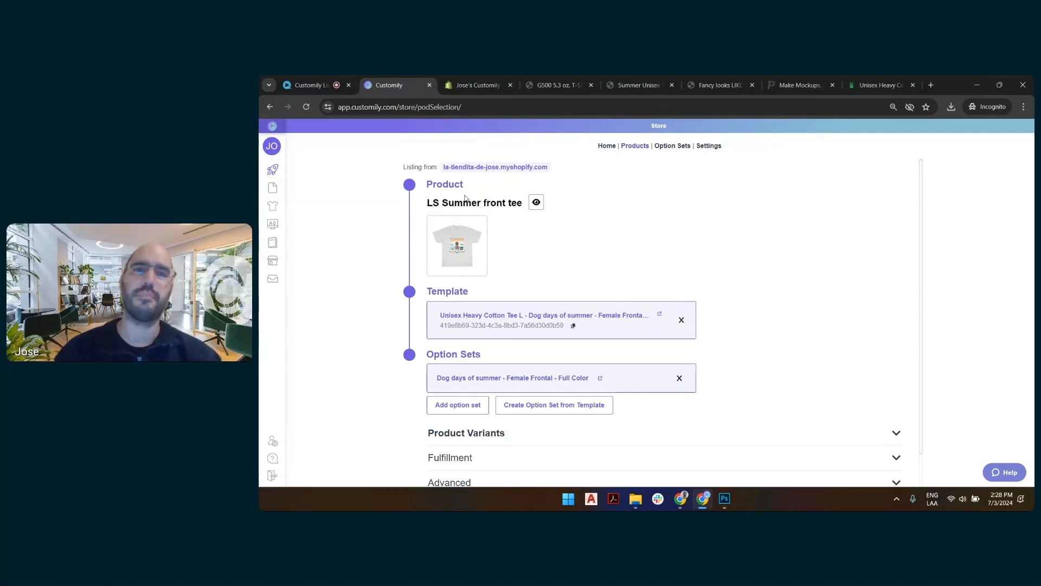
pyautogui.hotkey('ctrl', '+')
pyautogui.hotkey('ctrl', '+')
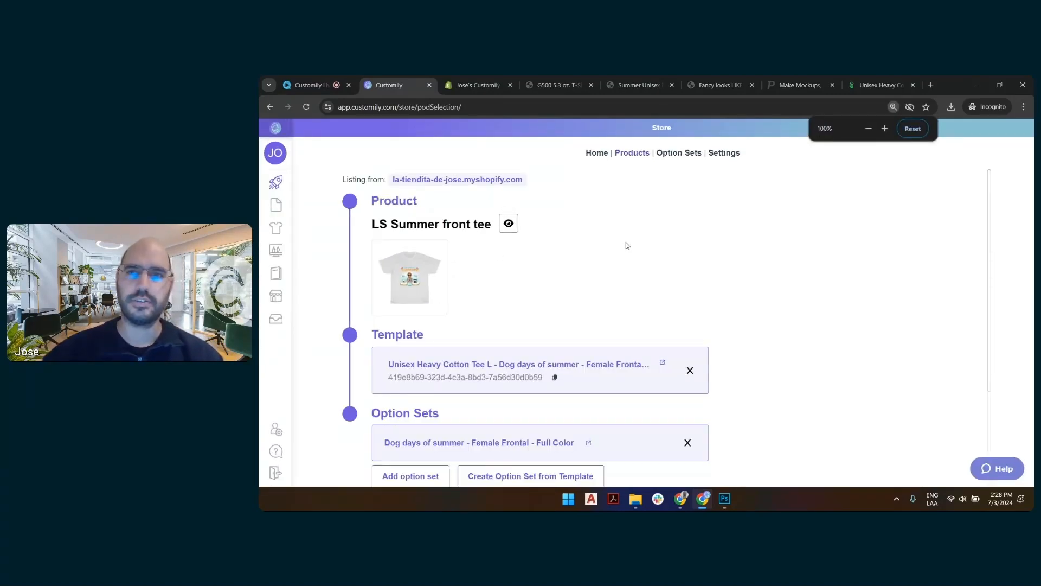
pyautogui.click(509, 223)
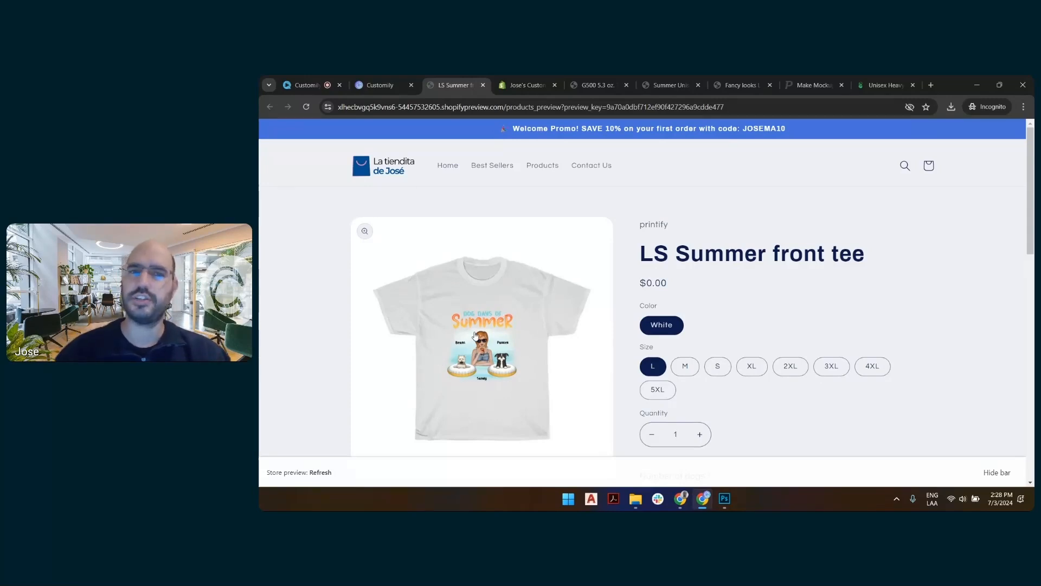
# Open the product's linked template for editing from Customily and advance to its preview settings.
pyautogui.click(383, 87)
pyautogui.click(662, 362)
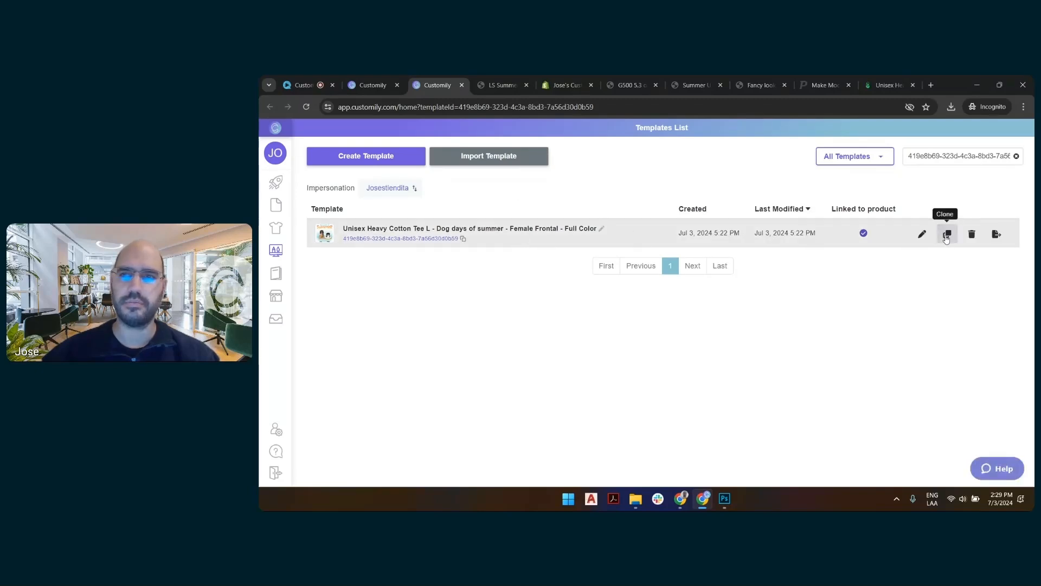
pyautogui.click(922, 235)
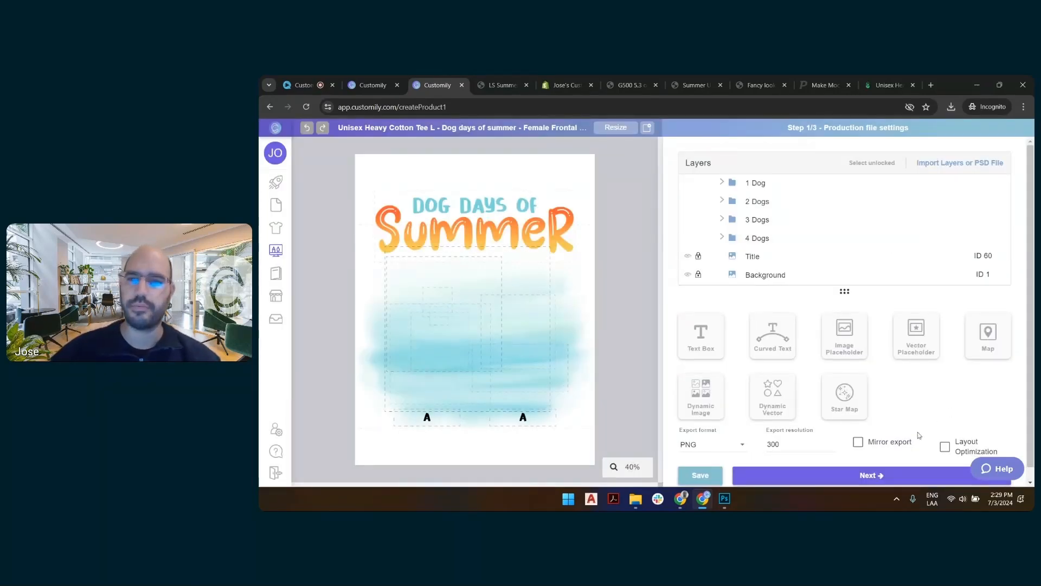
pyautogui.click(878, 475)
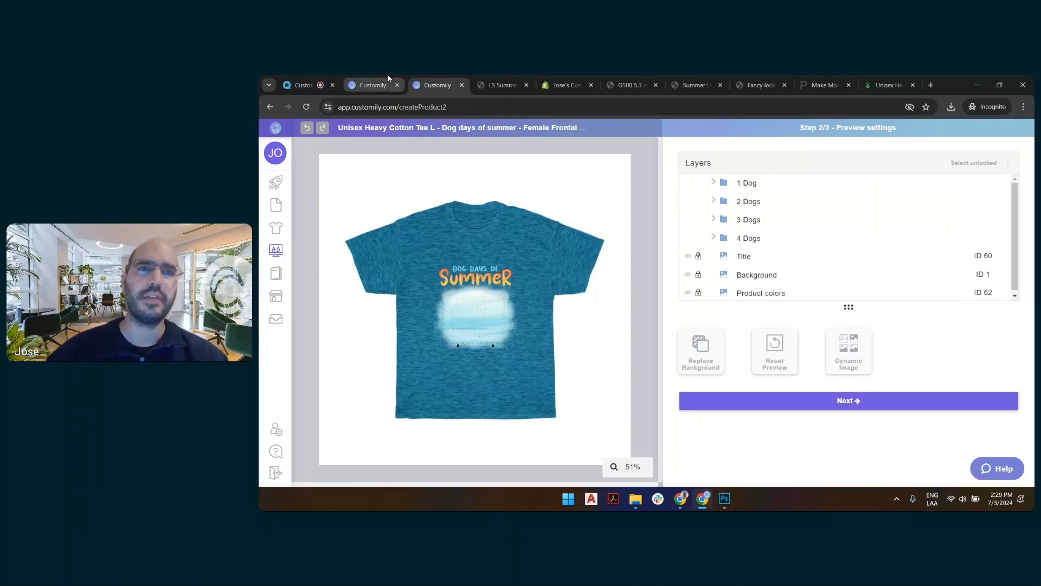
# Return to the product listing and examine the Customily function assigned to the Color variant under Product Variants.
pyautogui.click(374, 87)
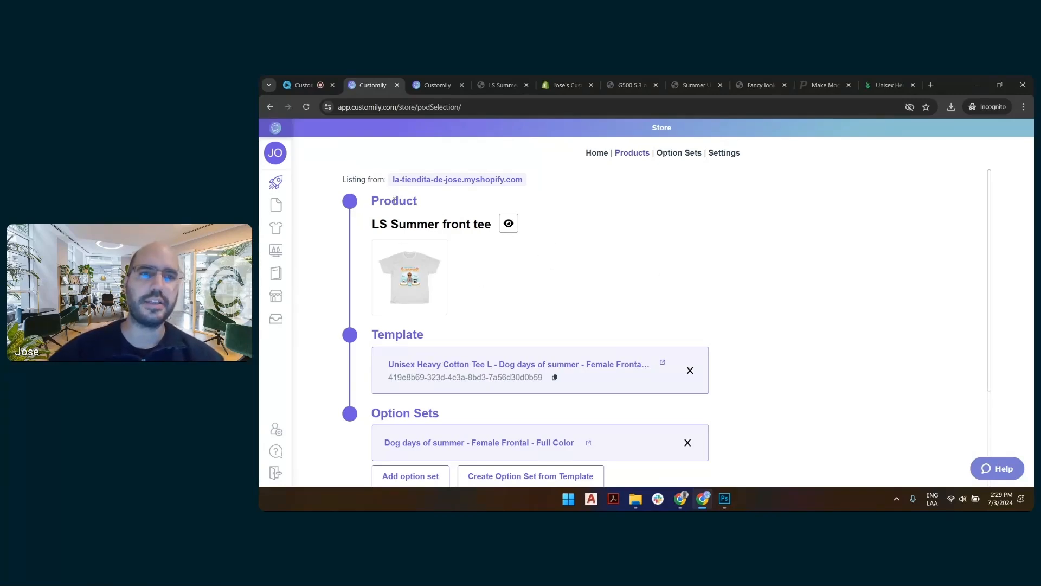
pyautogui.scroll(-2, 407, 217)
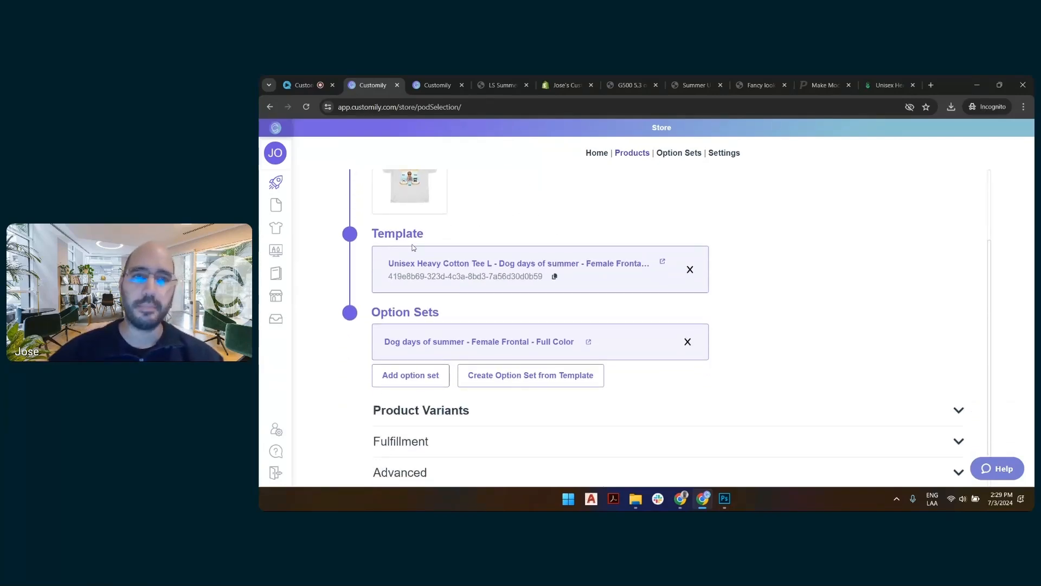
pyautogui.click(442, 414)
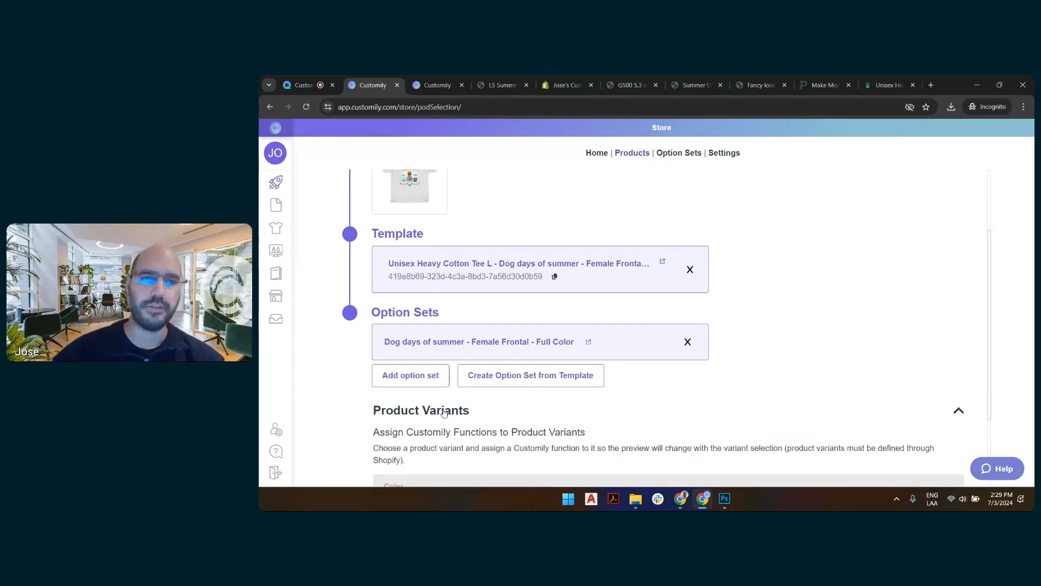
pyautogui.scroll(-1, 523, 390)
pyautogui.scroll(-3, 522, 388)
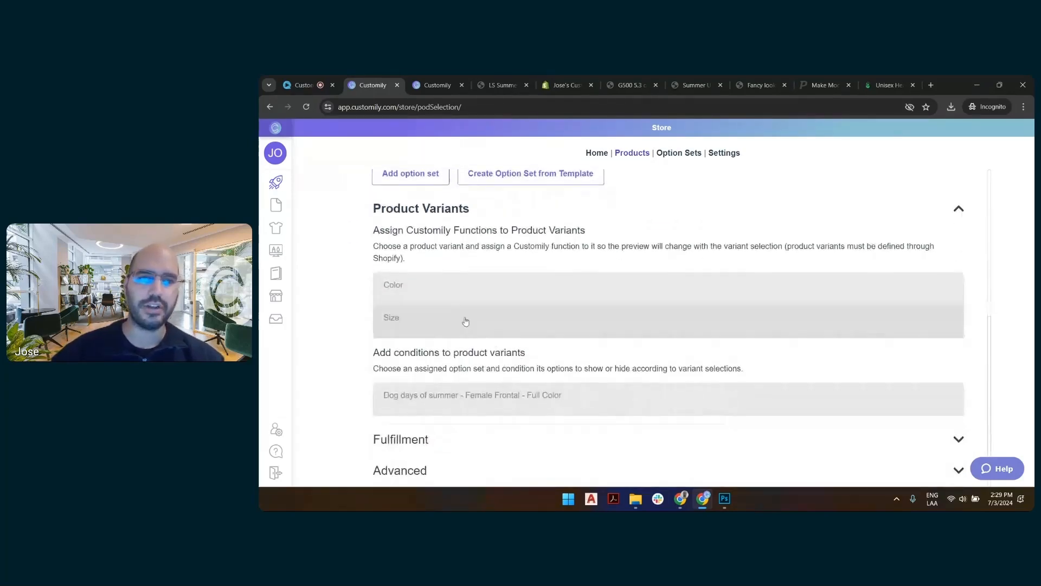
pyautogui.click(434, 293)
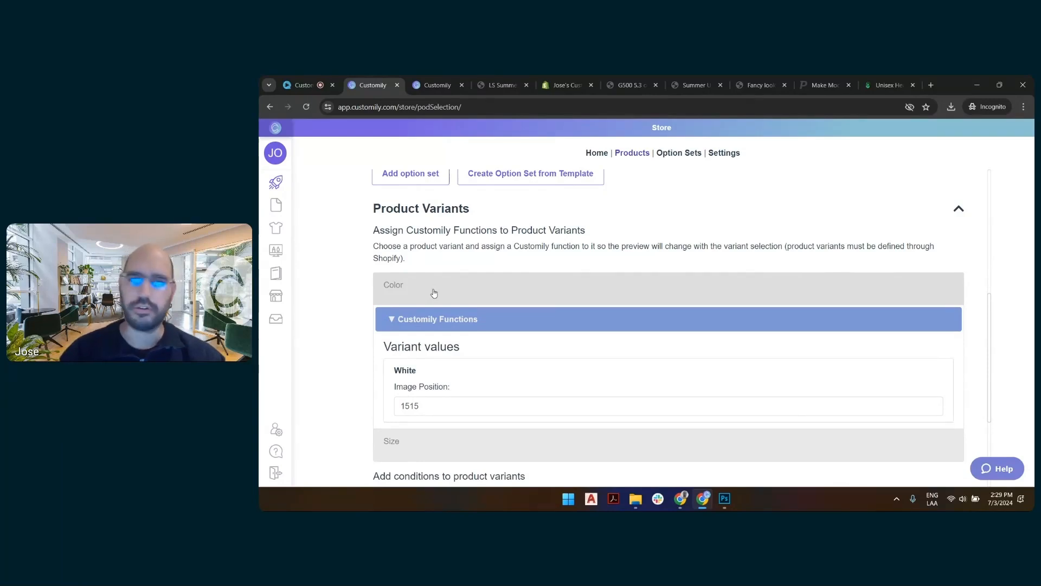
pyautogui.scroll(-2, 436, 296)
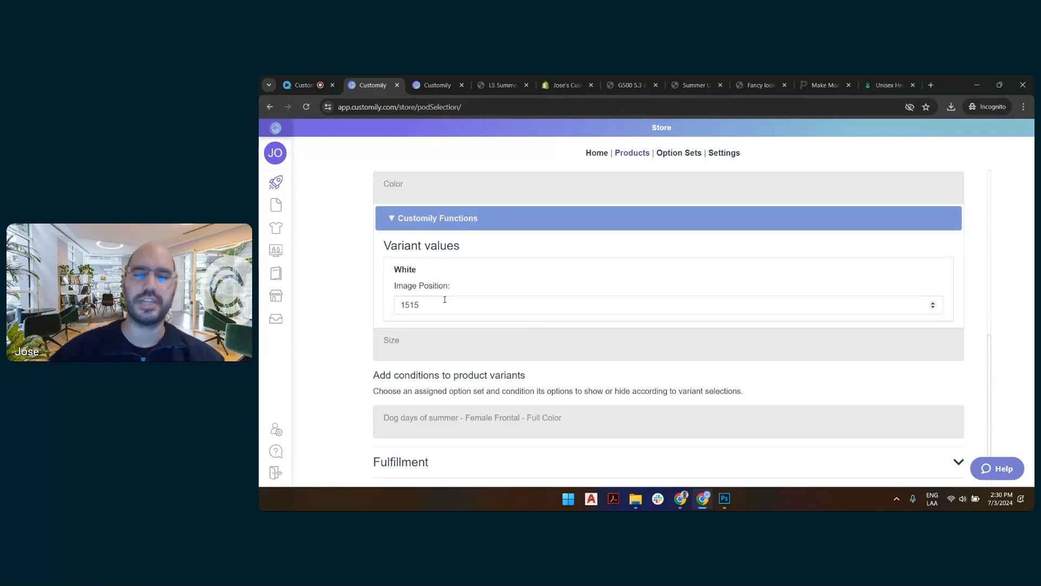
# Return to the template's preview settings, unlock the Product colors layer and set its option to 1515.
pyautogui.click(442, 88)
pyautogui.click(755, 294)
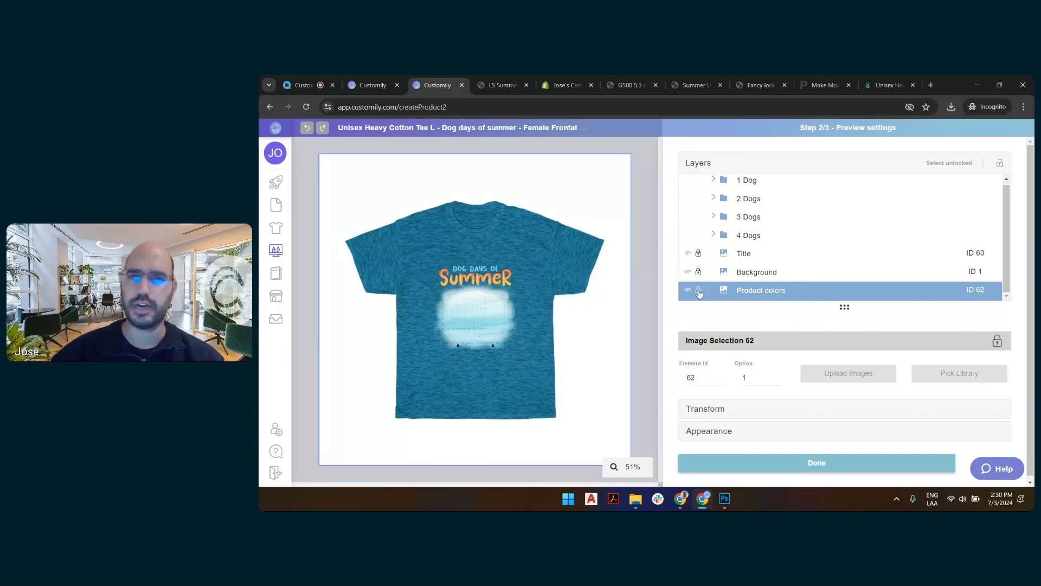
pyautogui.click(700, 291)
pyautogui.click(759, 376)
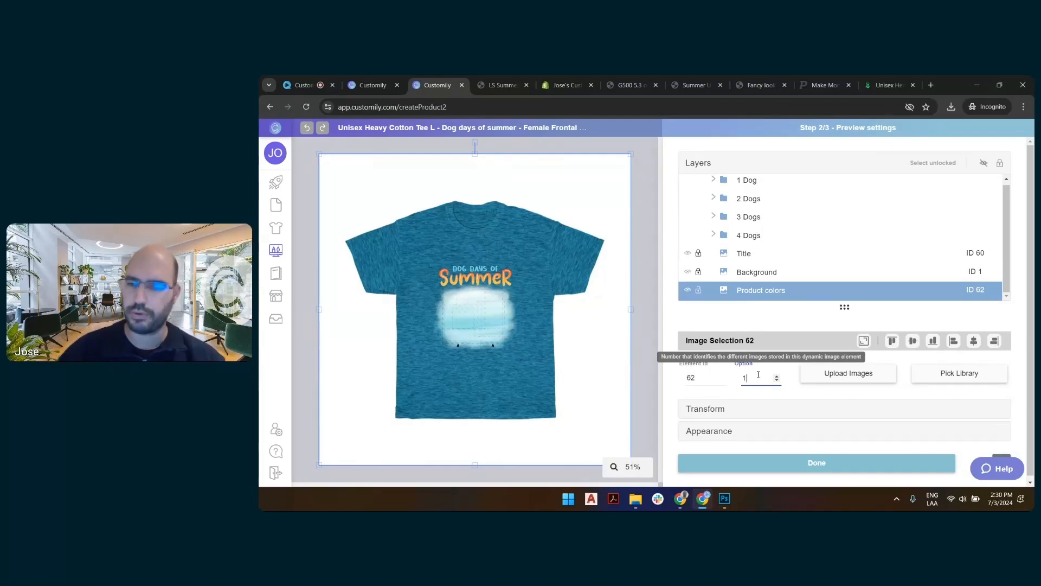
pyautogui.write('51')
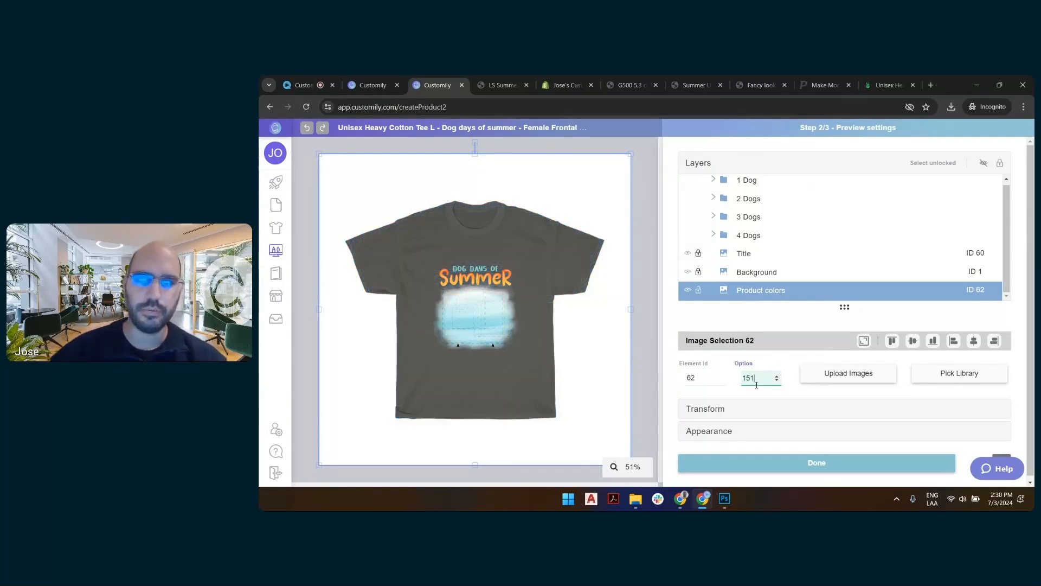
pyautogui.write('5')
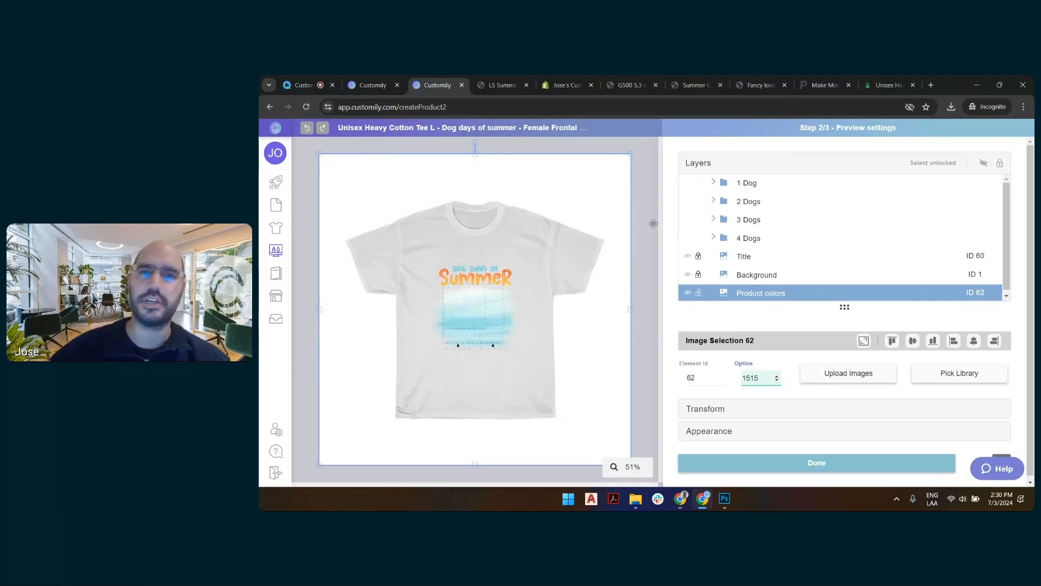
pyautogui.scroll(-1, 756, 252)
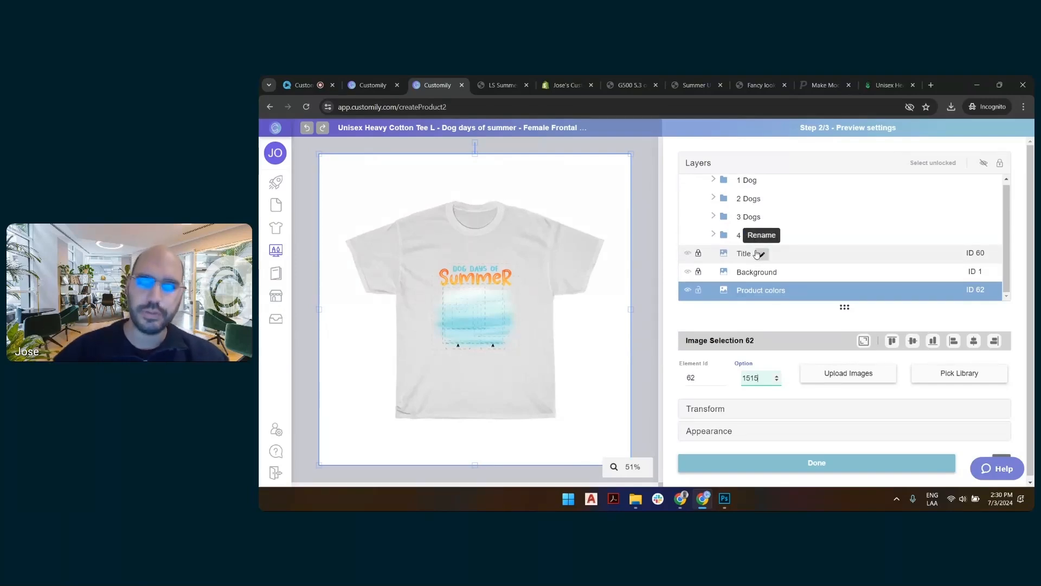
# Upload LS front wrinkle base.png as the Product colors image for option 1515, accepting the automatic downscaling.
pyautogui.click(840, 378)
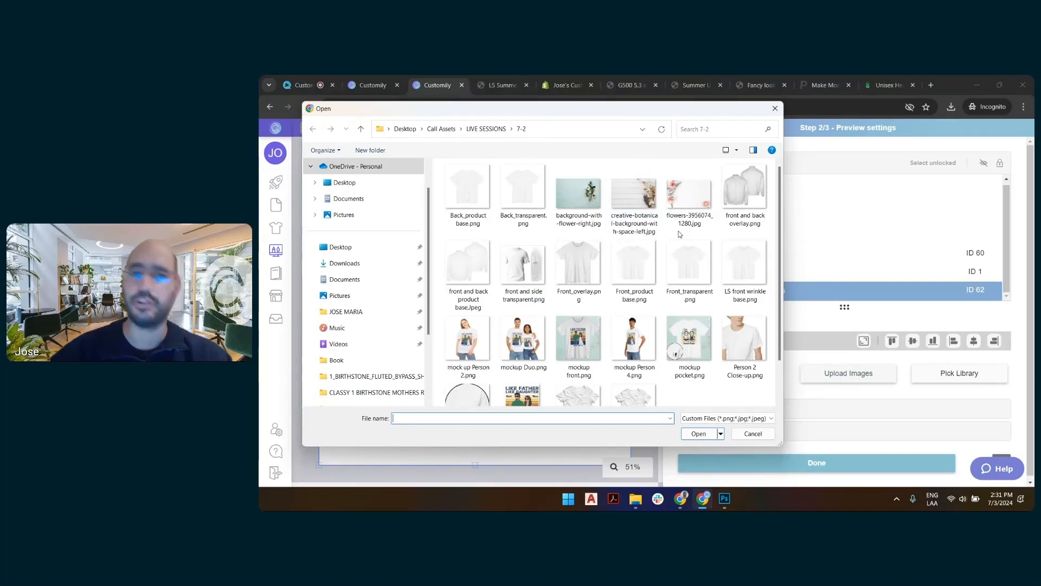
pyautogui.doubleClick(749, 269)
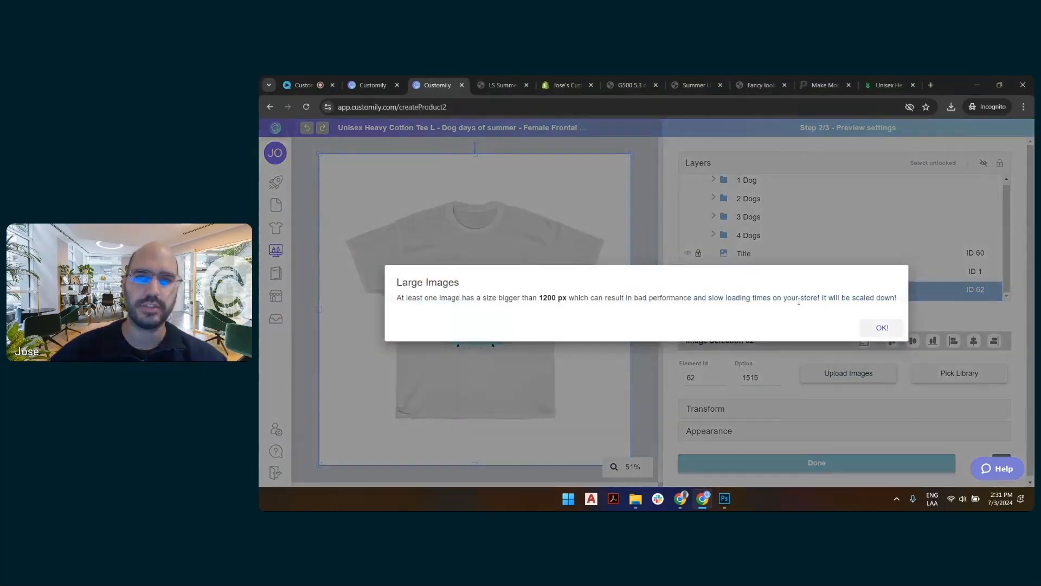
pyautogui.click(880, 328)
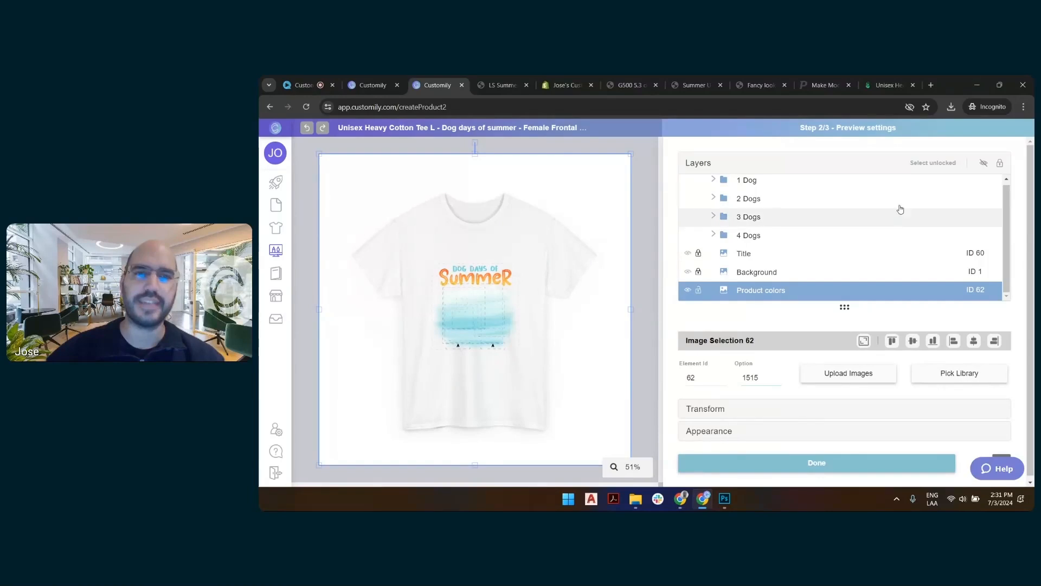
# Unlock all layers, select everything except Product colors, and move the artwork up to about X 602, Y 588 px on the shirt.
pyautogui.click(700, 255)
pyautogui.click(699, 254)
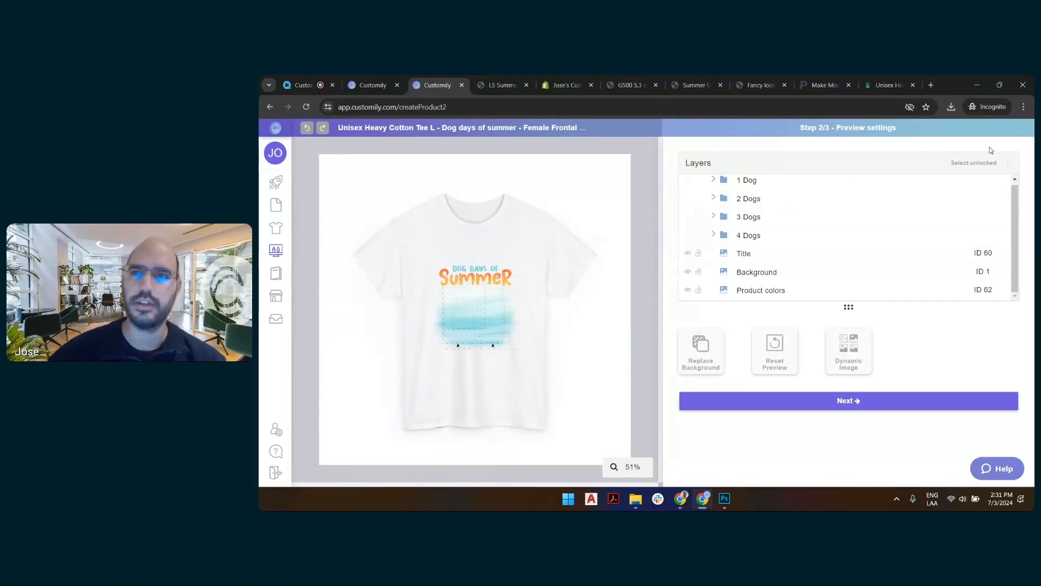
pyautogui.click(966, 164)
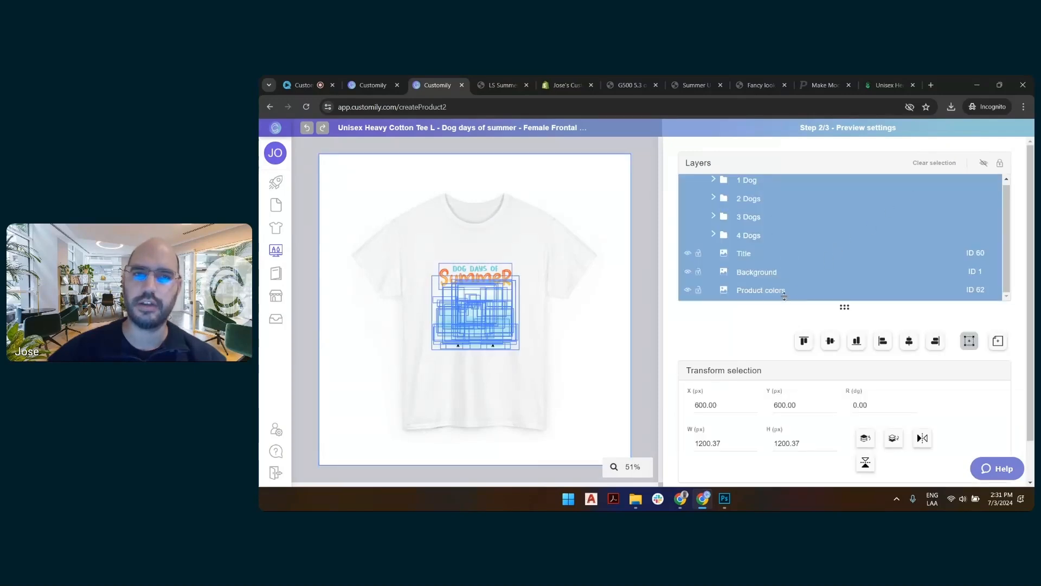
pyautogui.keyDown('ctrl'); pyautogui.click(754, 288); pyautogui.keyUp('ctrl')
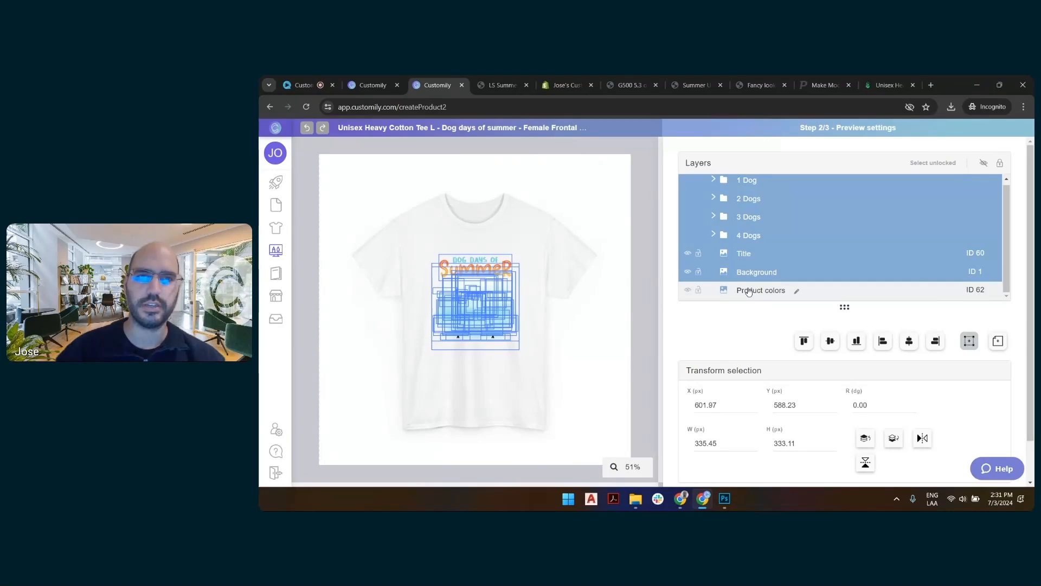
pyautogui.click(646, 172)
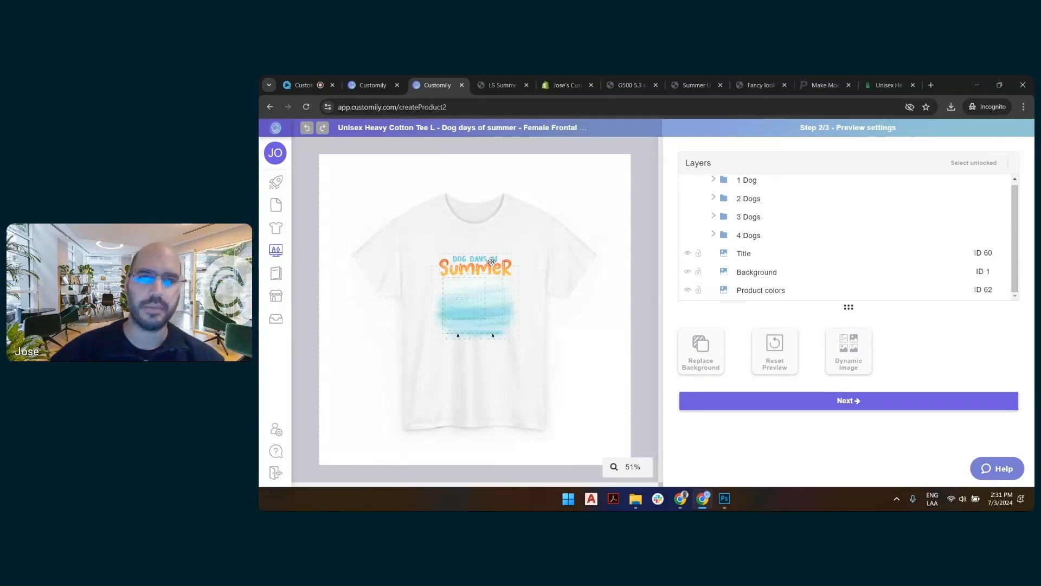
pyautogui.scroll(3, 457, 349)
pyautogui.scroll(4, 457, 348)
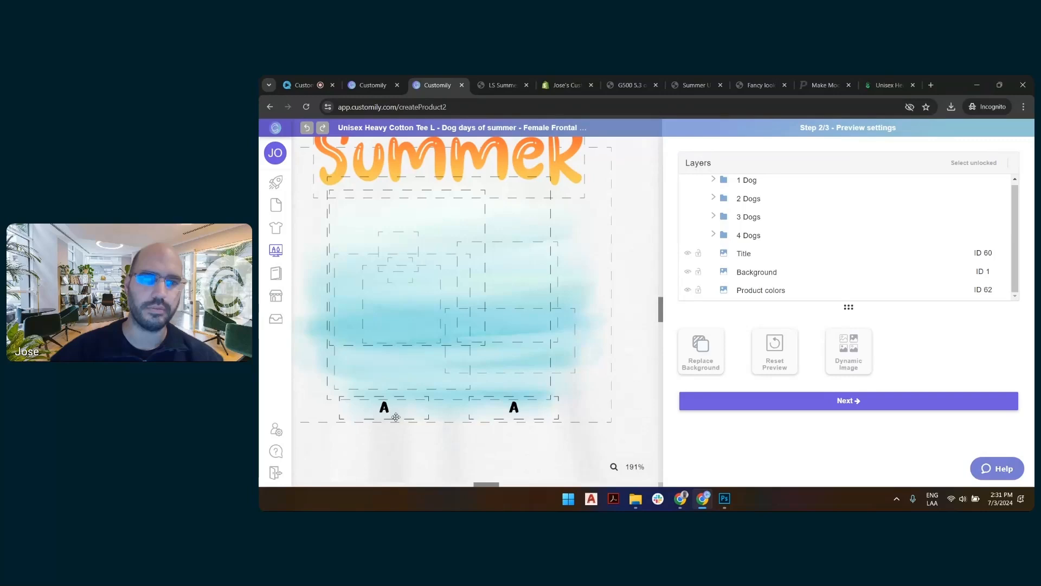
pyautogui.scroll(-7, 558, 337)
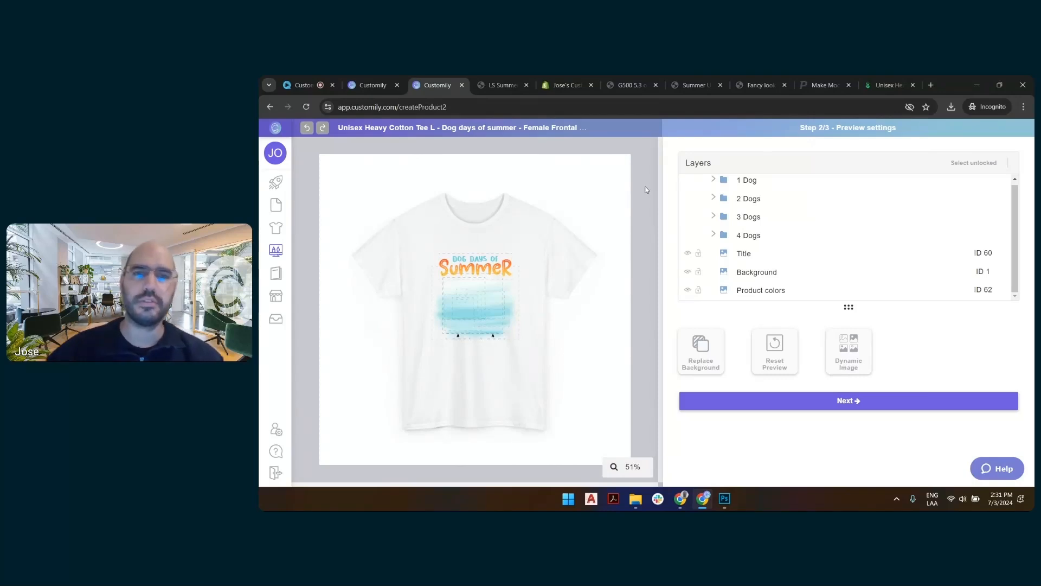
# Switch to Photoshop and add two empty layers above the shirt layer in LS front wrinkle base.png.
pyautogui.click(724, 499)
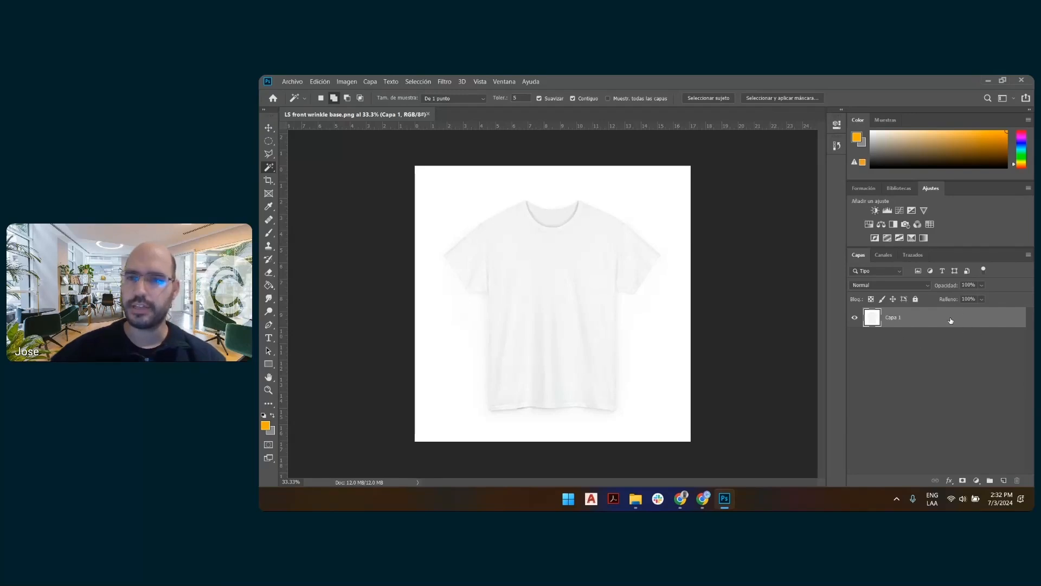
pyautogui.click(1004, 480)
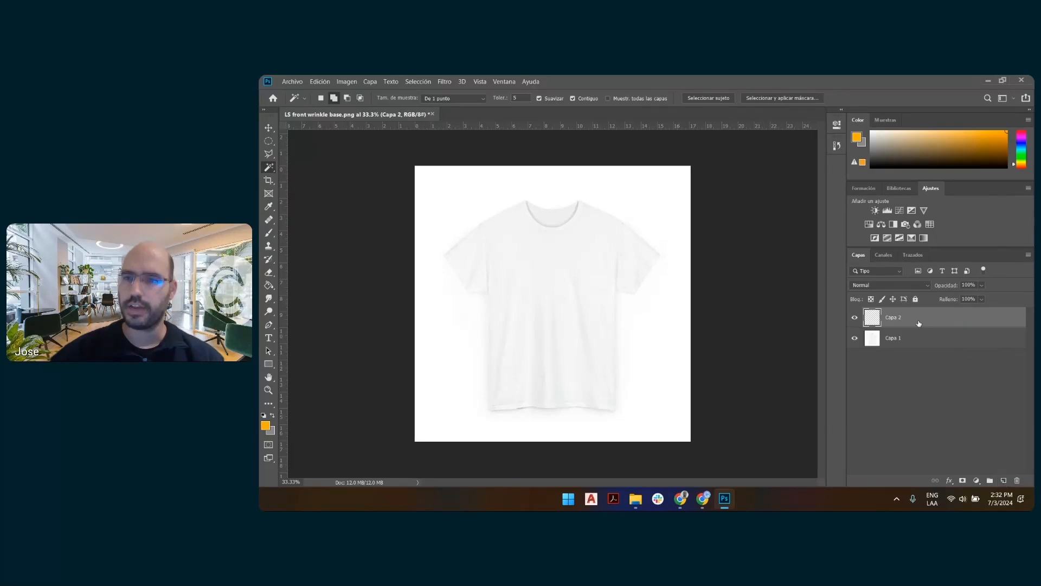
pyautogui.click(1005, 481)
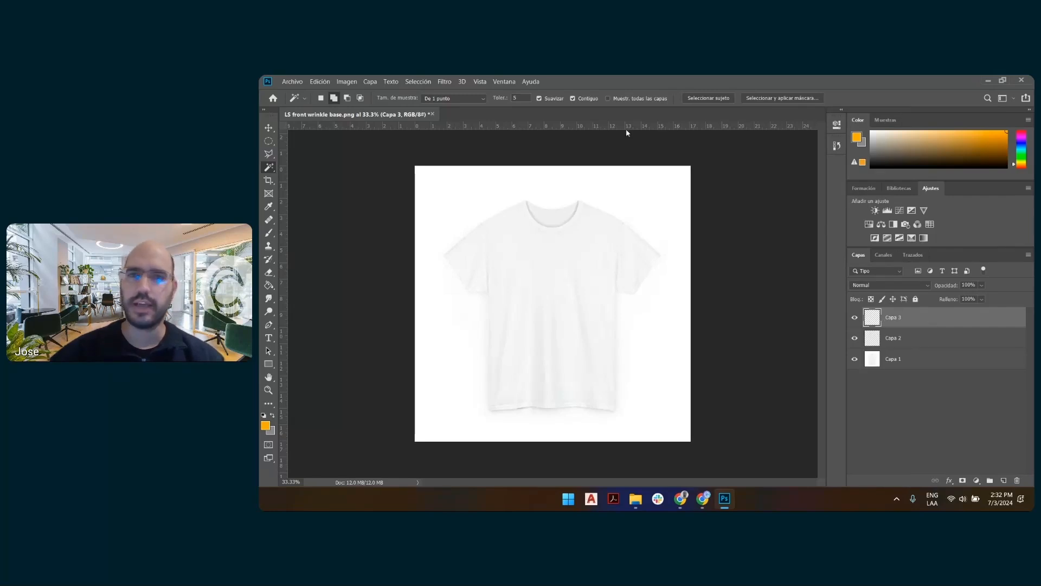
# Fill the topmost layer with black and the middle layer with orange using the Paint Bucket.
pyautogui.click(269, 286)
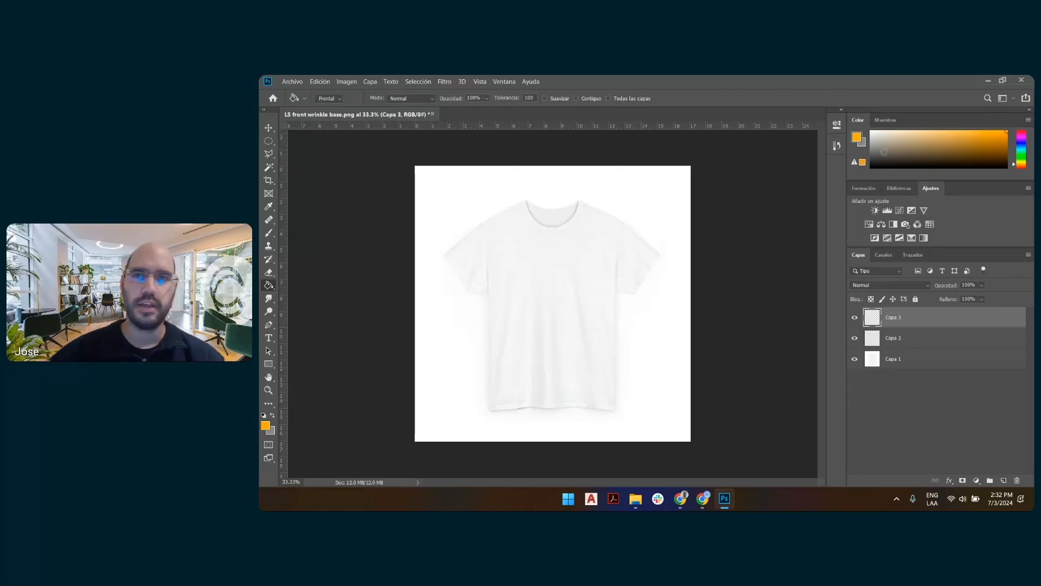
pyautogui.click(872, 166)
pyautogui.click(657, 193)
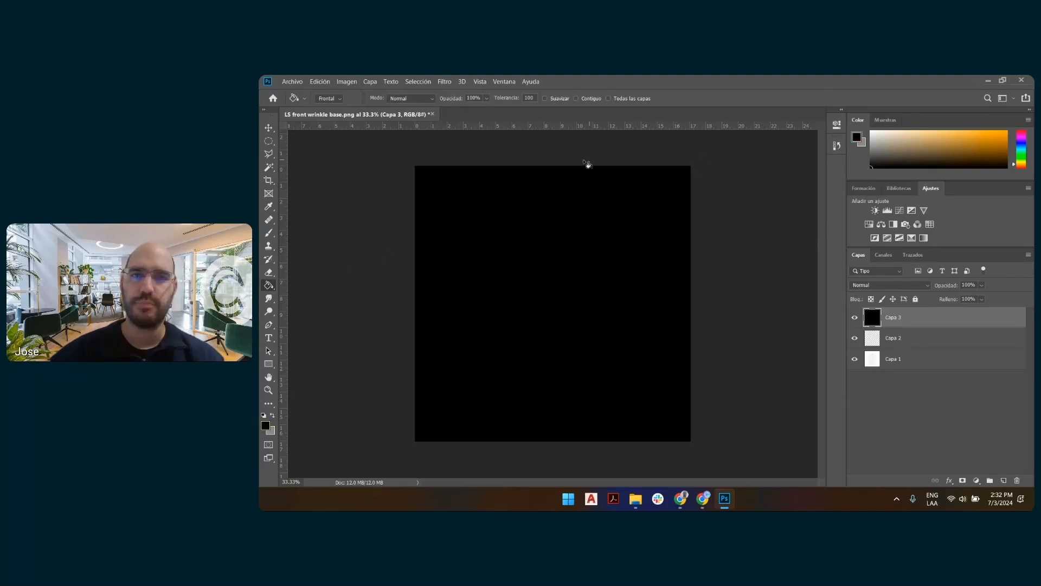
pyautogui.click(898, 341)
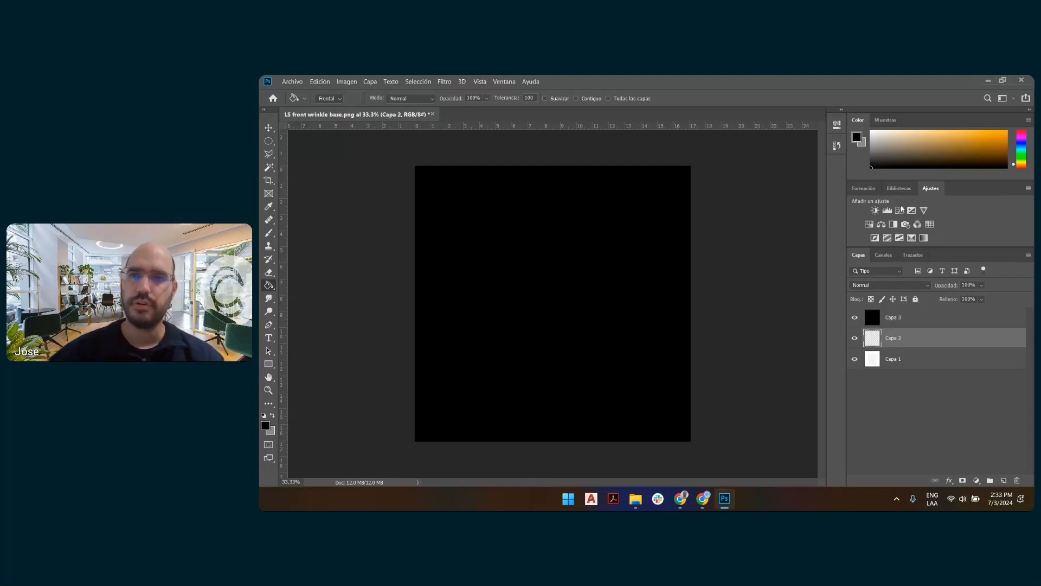
pyautogui.click(1004, 134)
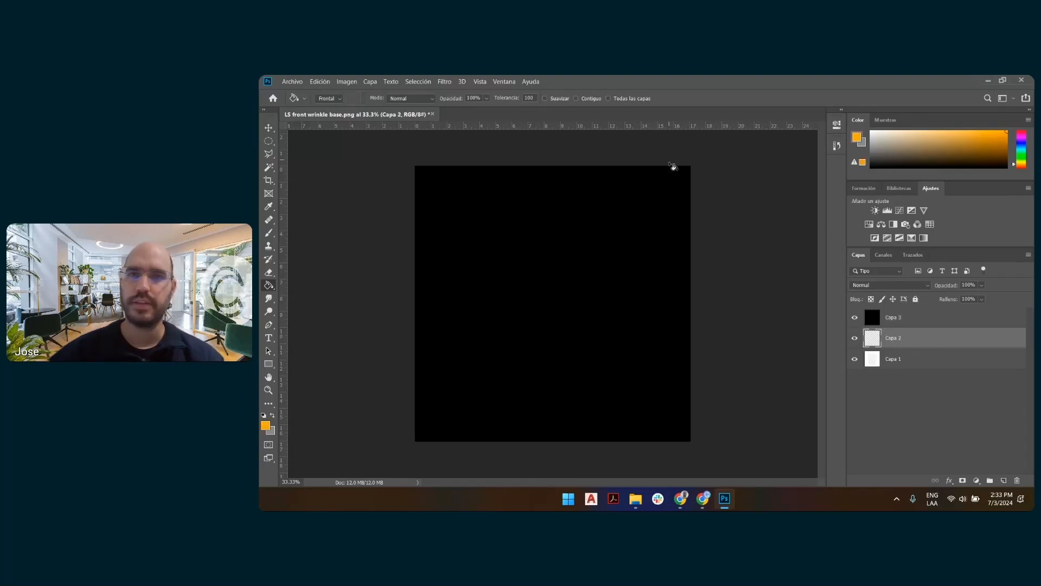
pyautogui.click(672, 199)
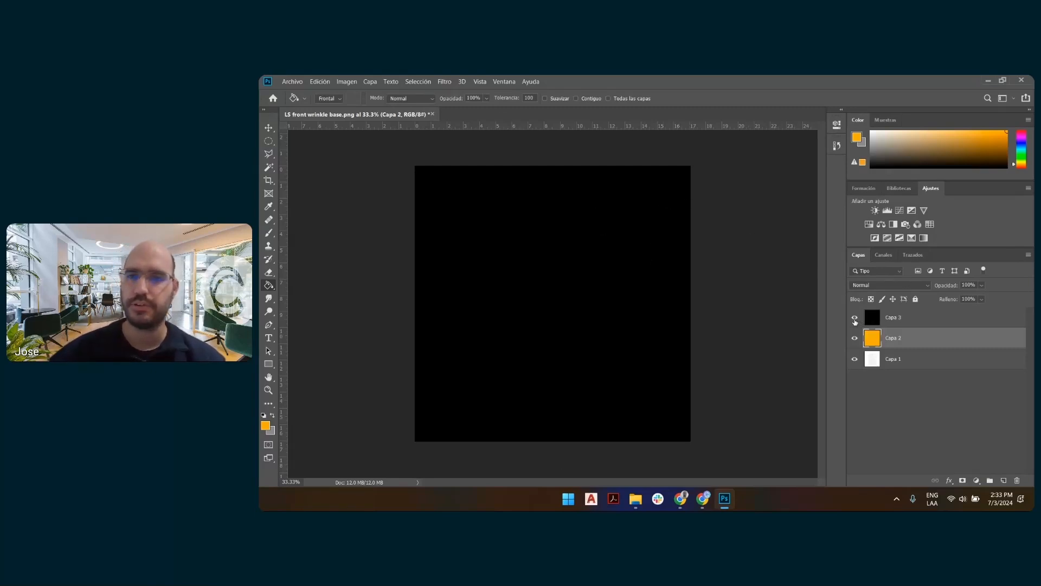
# Hide the black and orange layers and make the shirt layer Capa 1 active.
pyautogui.click(854, 319)
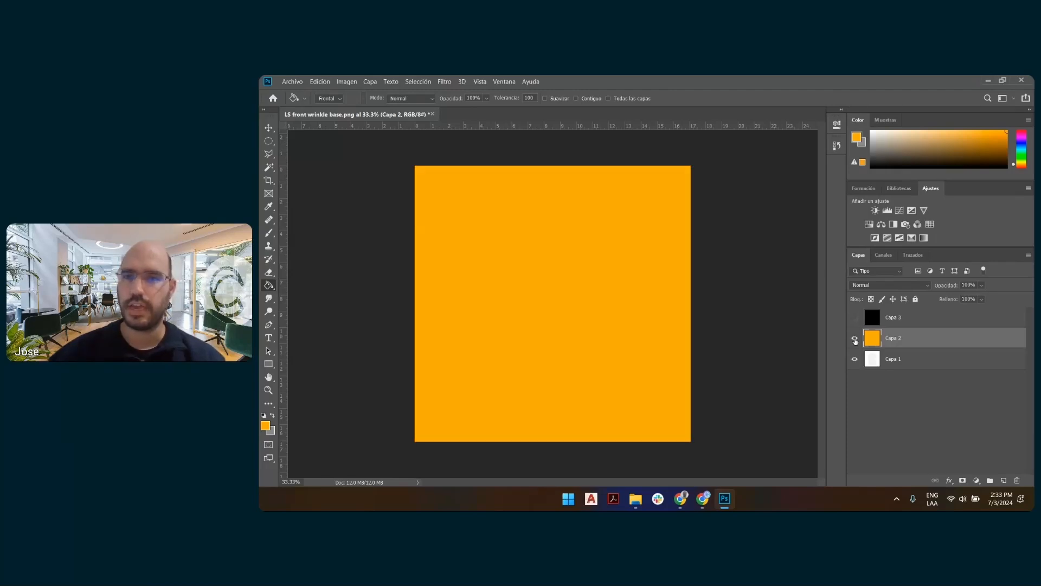
pyautogui.click(855, 338)
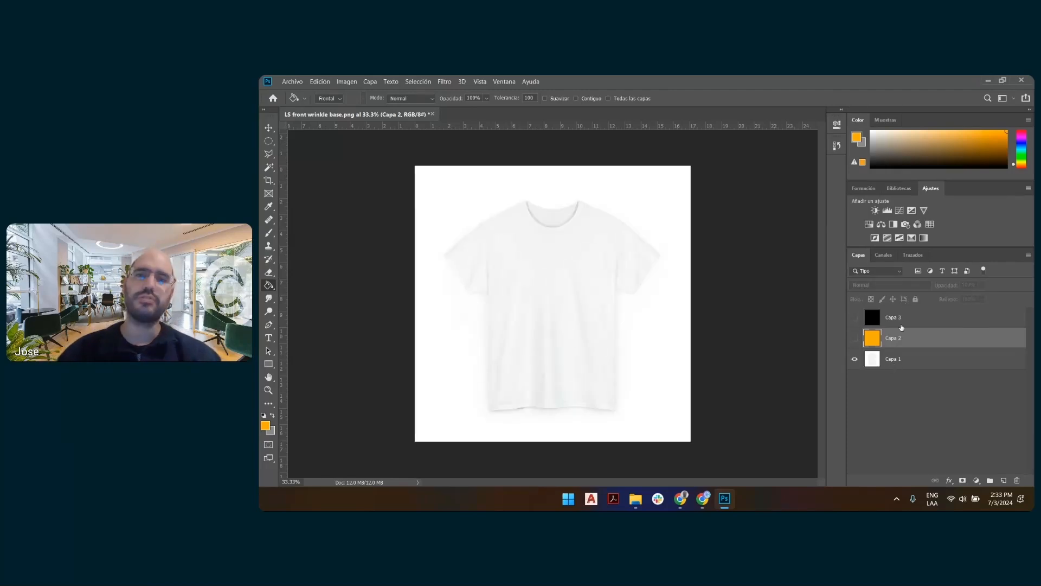
pyautogui.click(897, 364)
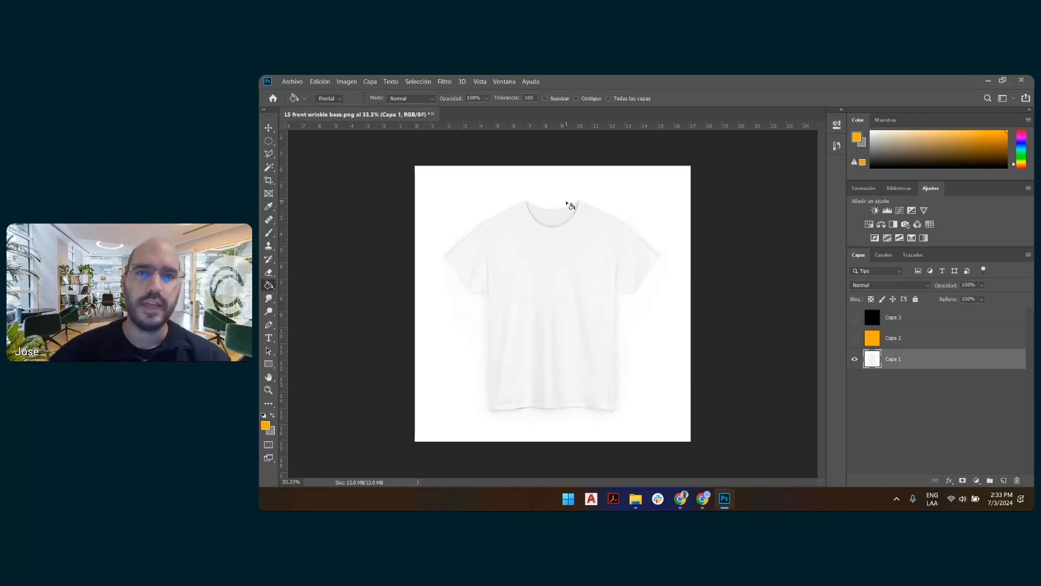
# Try outlining the whole shirt on Capa 1 with the Polygonal Lasso, and clear the resulting selection.
pyautogui.click(269, 157)
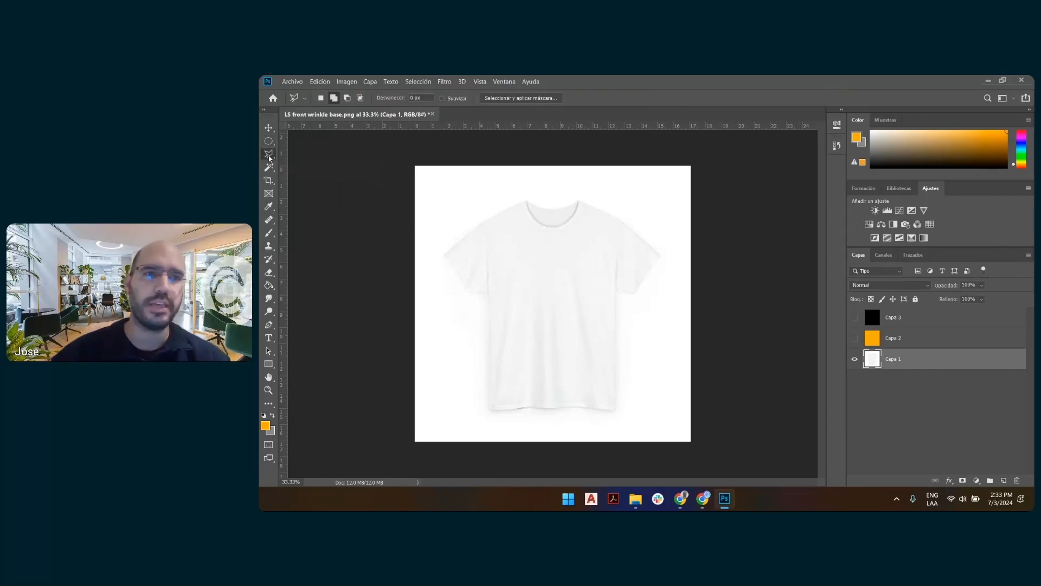
pyautogui.click(527, 201)
pyautogui.click(503, 209)
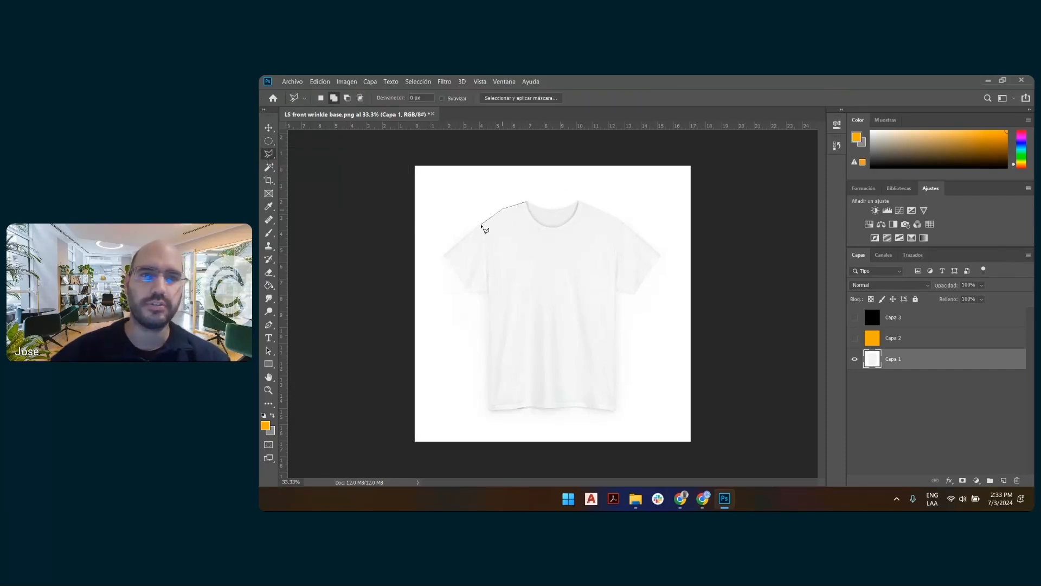
pyautogui.click(451, 243)
pyautogui.click(446, 265)
pyautogui.click(467, 297)
pyautogui.click(488, 293)
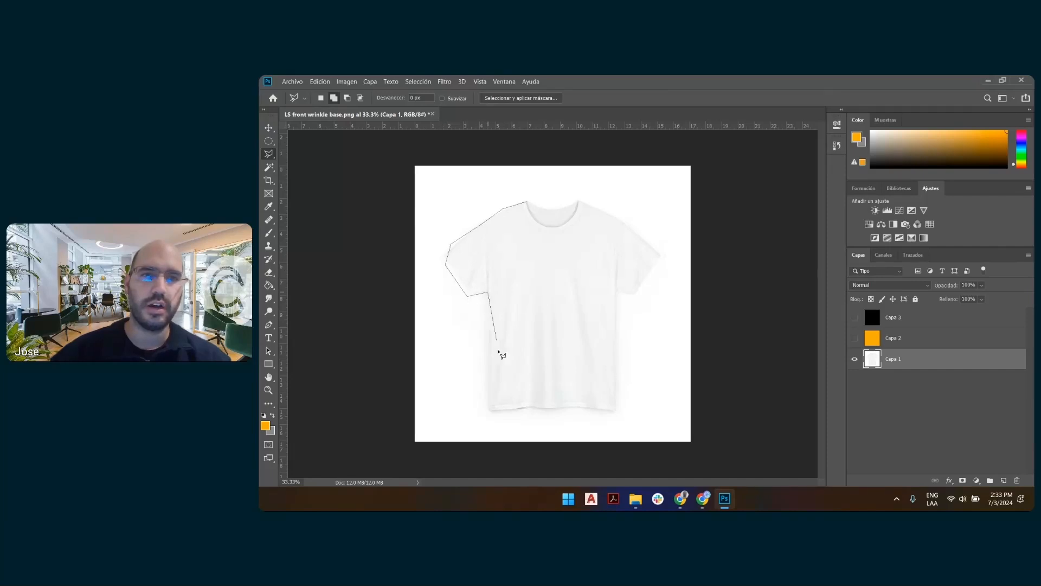
pyautogui.click(485, 411)
pyautogui.click(615, 411)
pyautogui.click(618, 292)
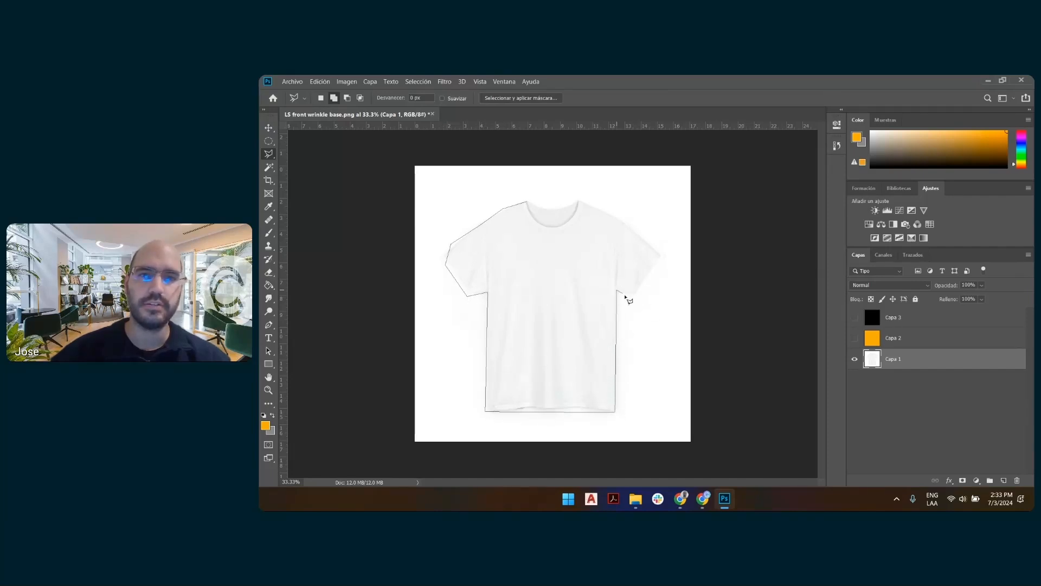
pyautogui.click(634, 294)
pyautogui.click(661, 256)
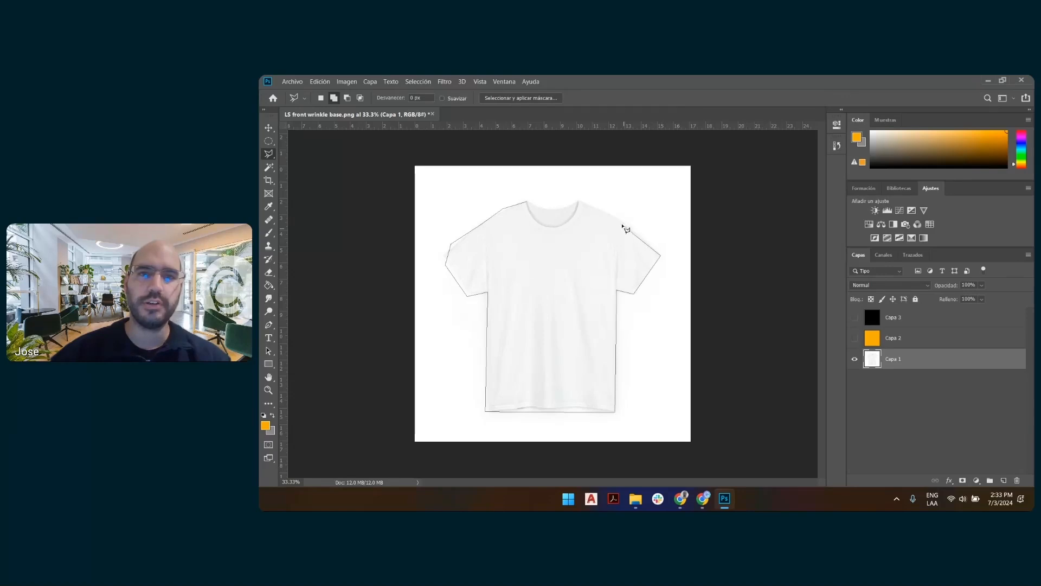
pyautogui.click(623, 218)
pyautogui.click(578, 200)
pyautogui.click(559, 209)
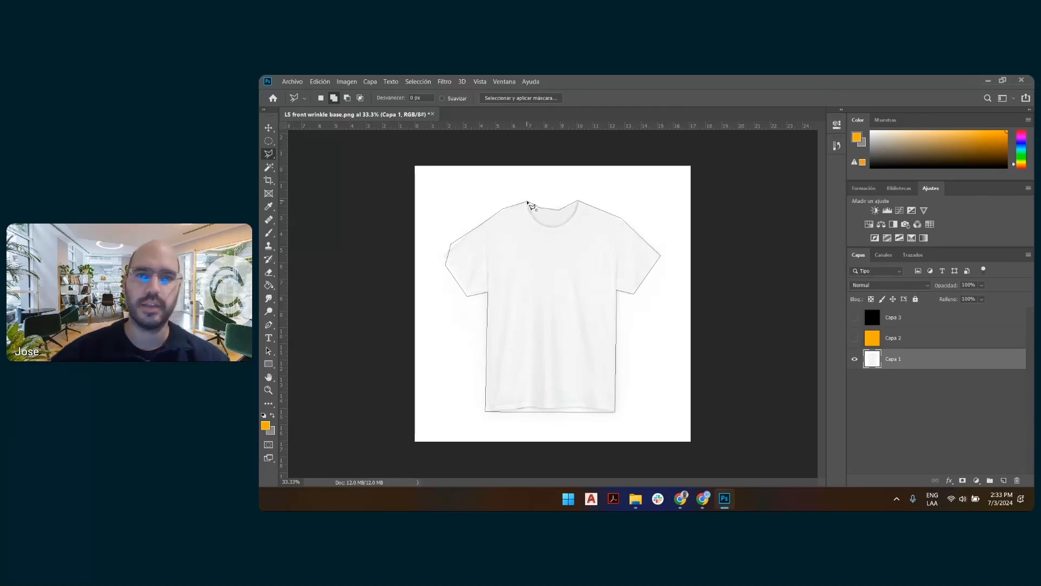
pyautogui.click(528, 202)
pyautogui.click(527, 202)
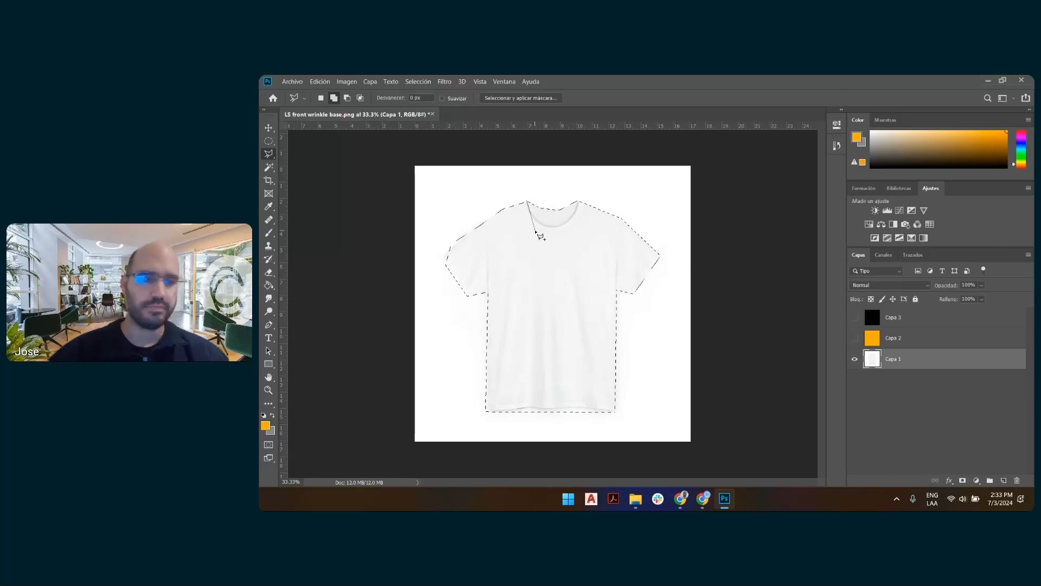
pyautogui.press('Escape')
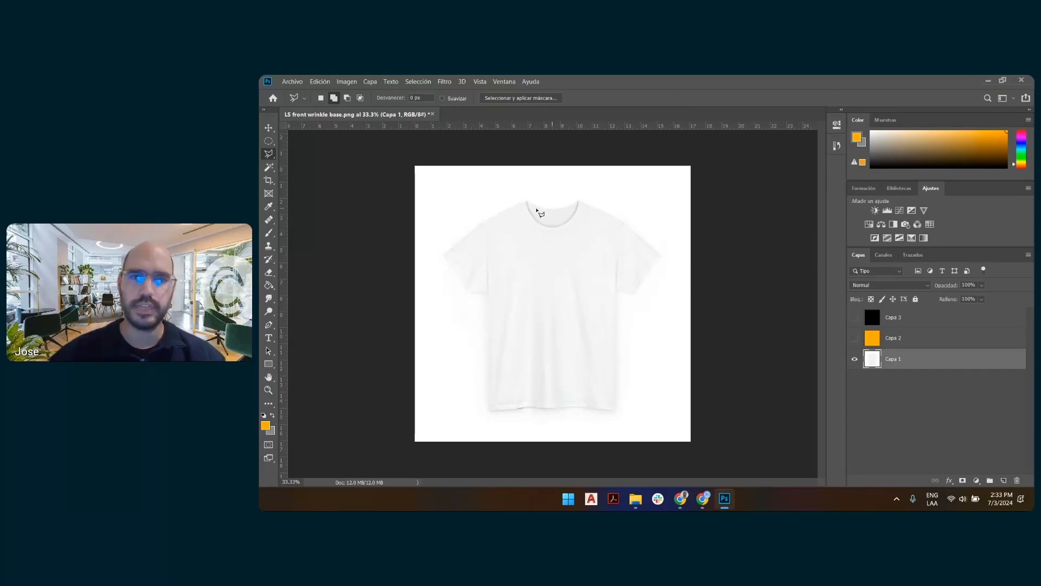
# Select the white background surrounding the shirt on Capa 1 with the Magic Wand.
pyautogui.click(268, 169)
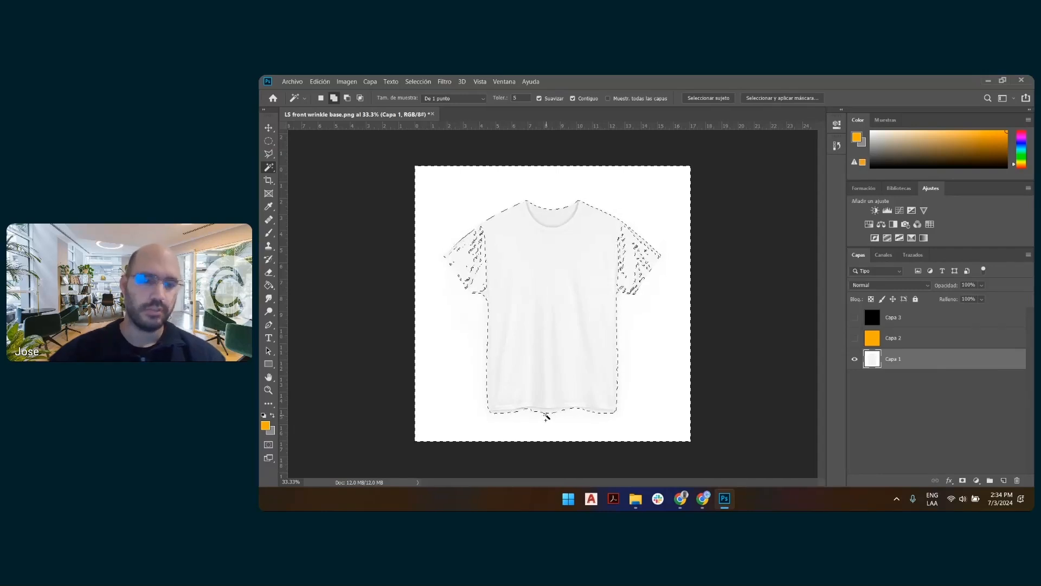
pyautogui.click(549, 396)
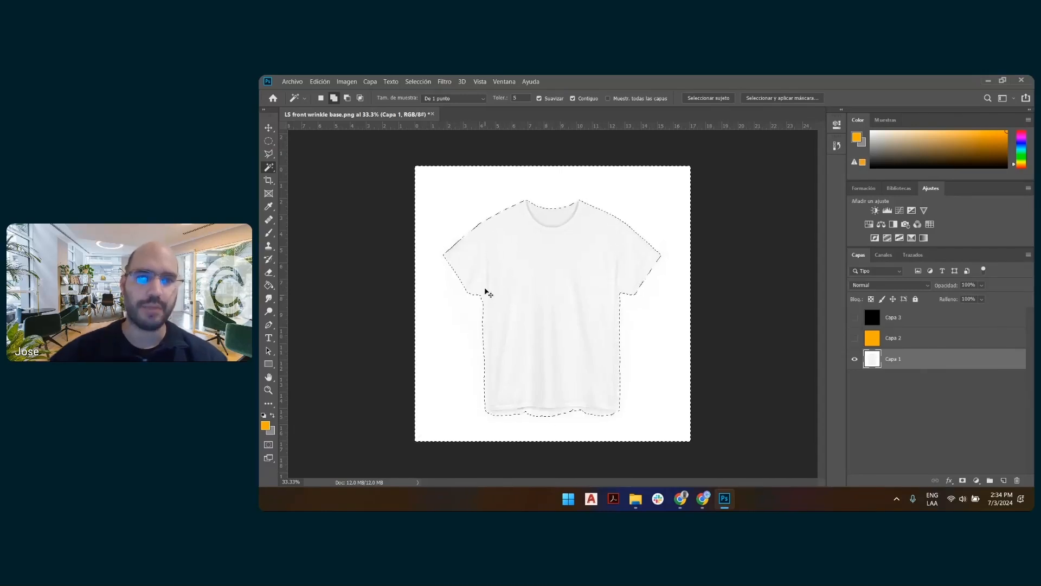
# Reselect the shirt on Capa 1 using a Magic Wand tolerance of 1 and an inverted selection, and copy it.
pyautogui.click(516, 98)
pyautogui.write('1')
pyautogui.press('Return')
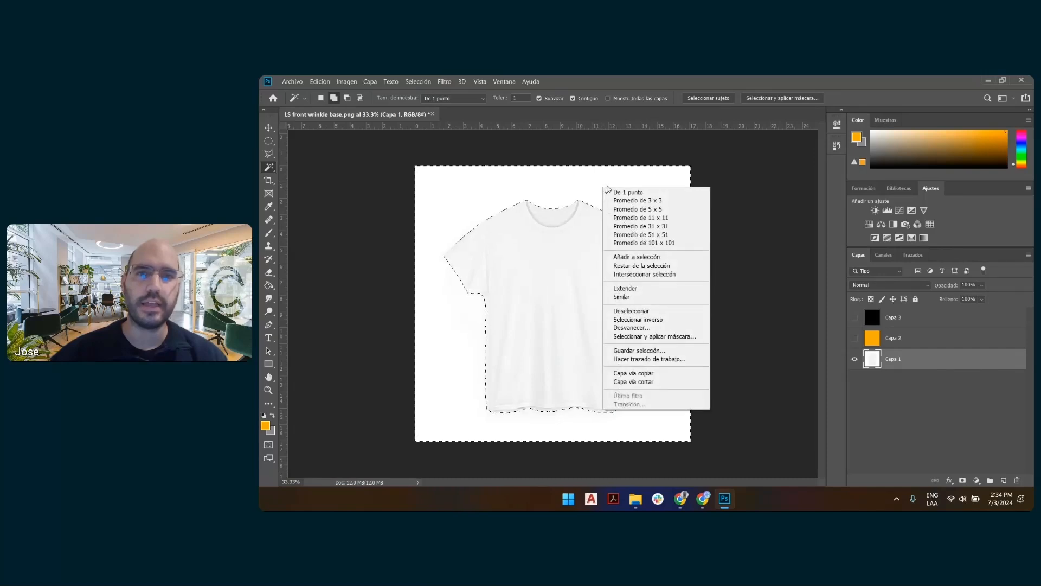
pyautogui.click(689, 322)
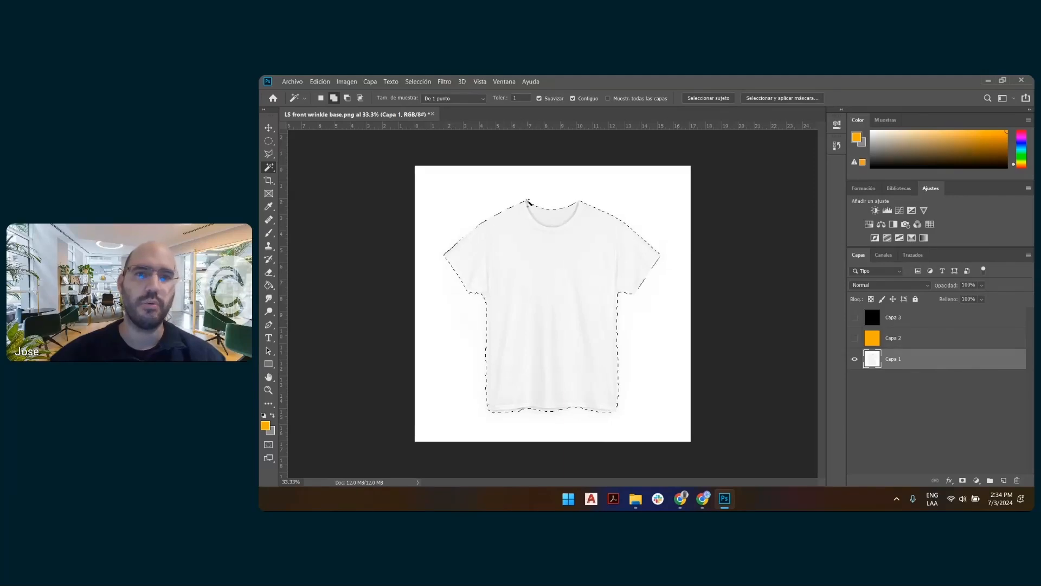
pyautogui.click(320, 82)
pyautogui.click(325, 148)
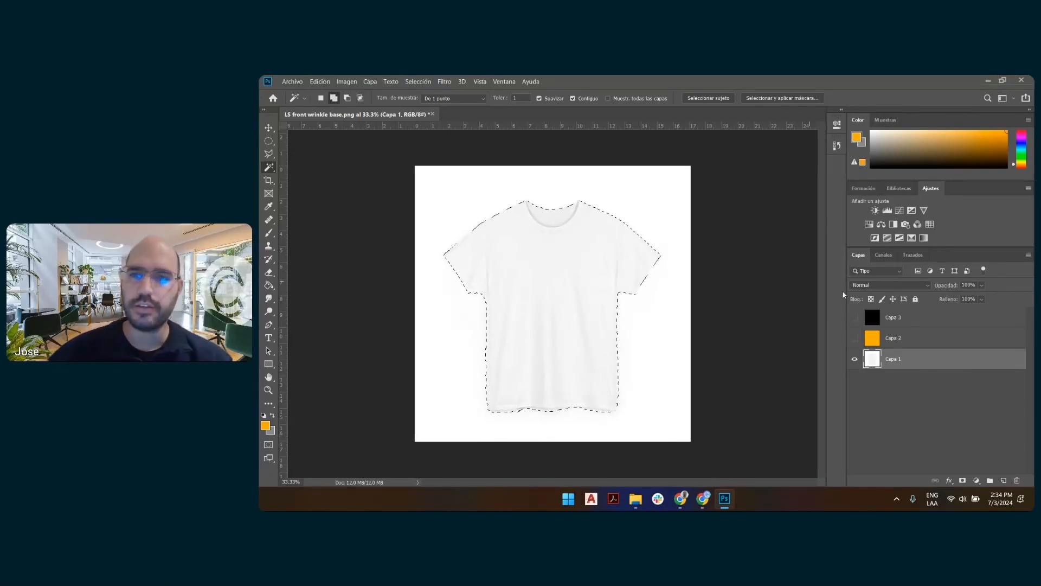
# Try masking the black Capa 3 layer with the shirt selection, undo the mask and hide the layer.
pyautogui.click(894, 319)
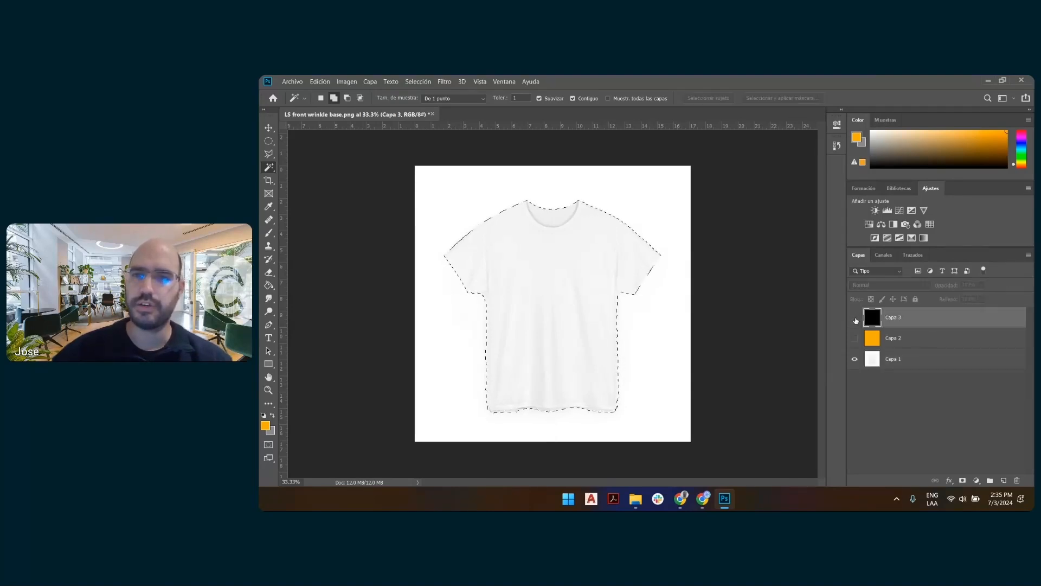
pyautogui.click(855, 318)
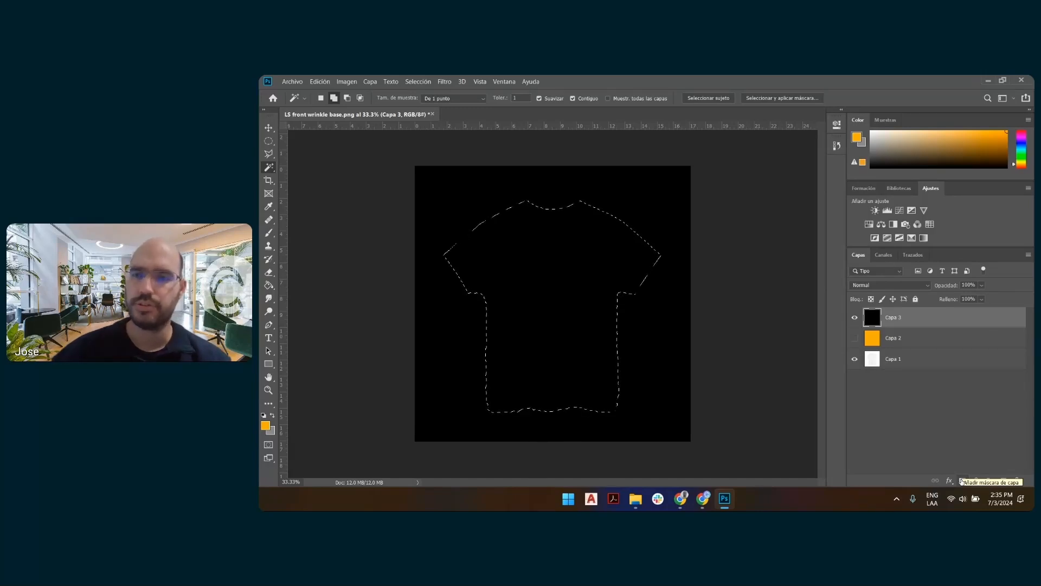
pyautogui.click(962, 481)
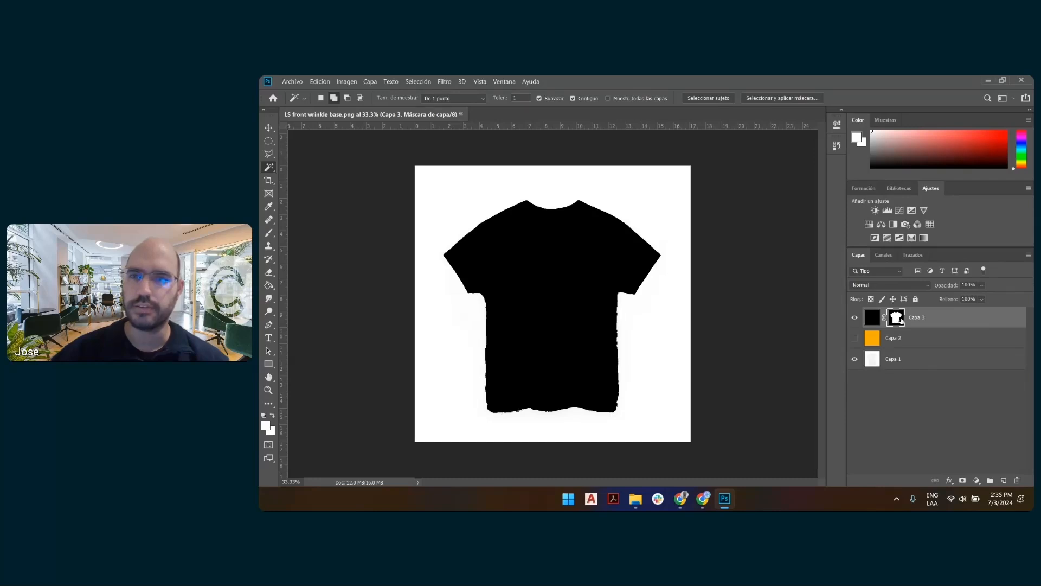
pyautogui.hotkey('ctrl', 'z')
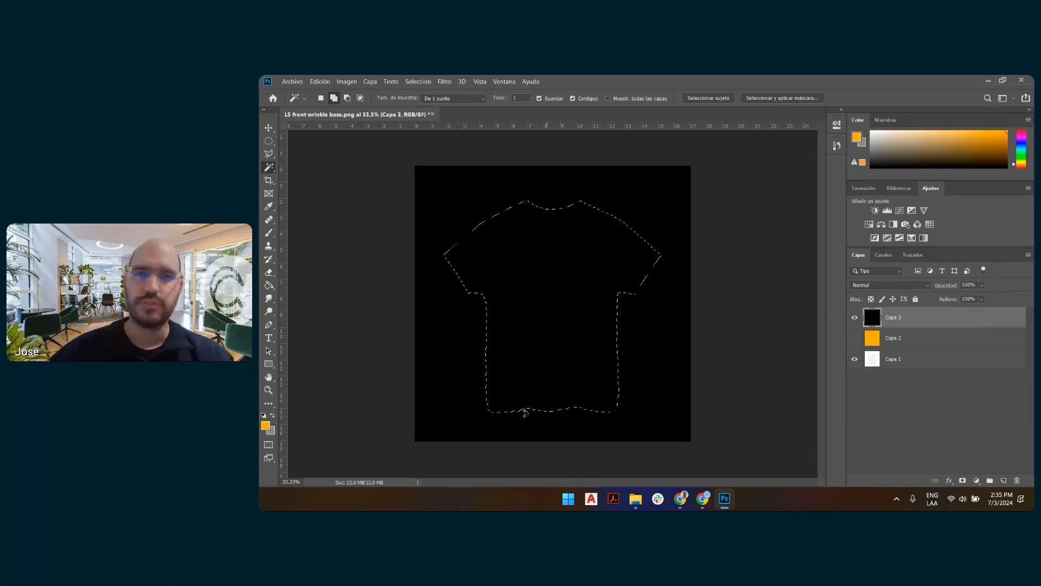
pyautogui.click(855, 317)
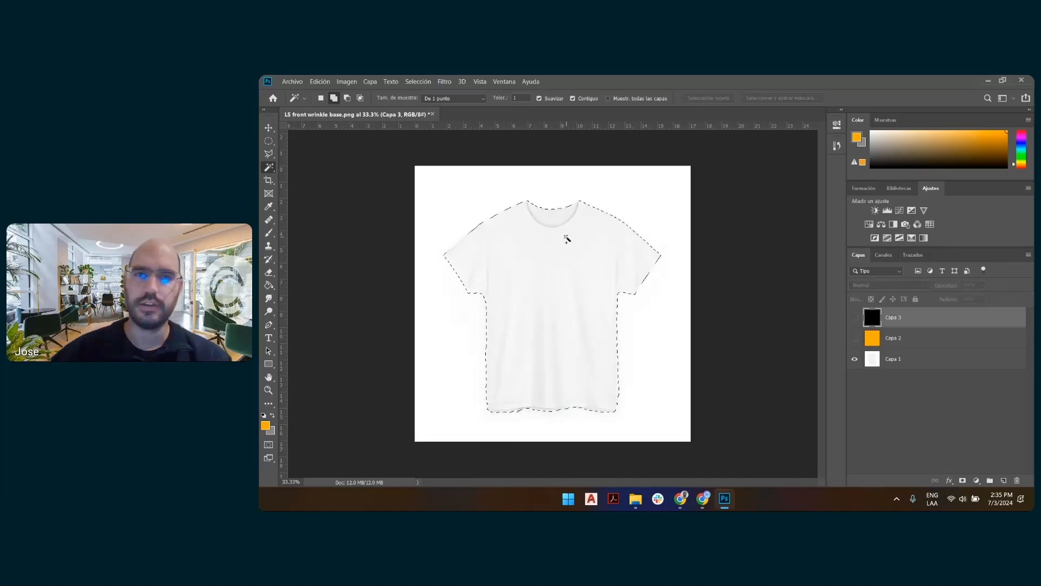
# Clear the shirt selection, and add an empty layer mask to the black Capa 3 layer made visible.
pyautogui.rightClick(554, 256)
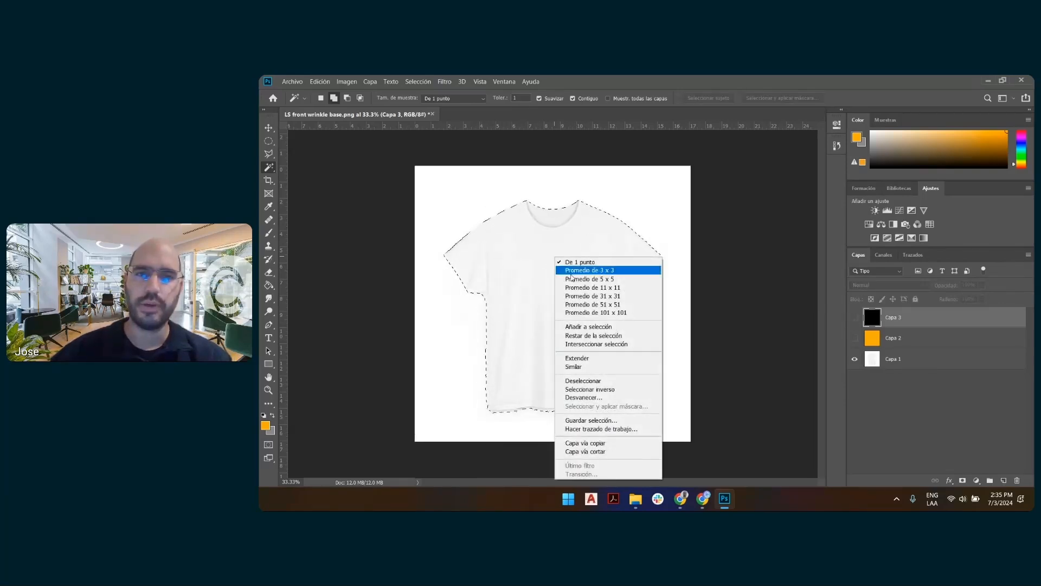
pyautogui.click(607, 385)
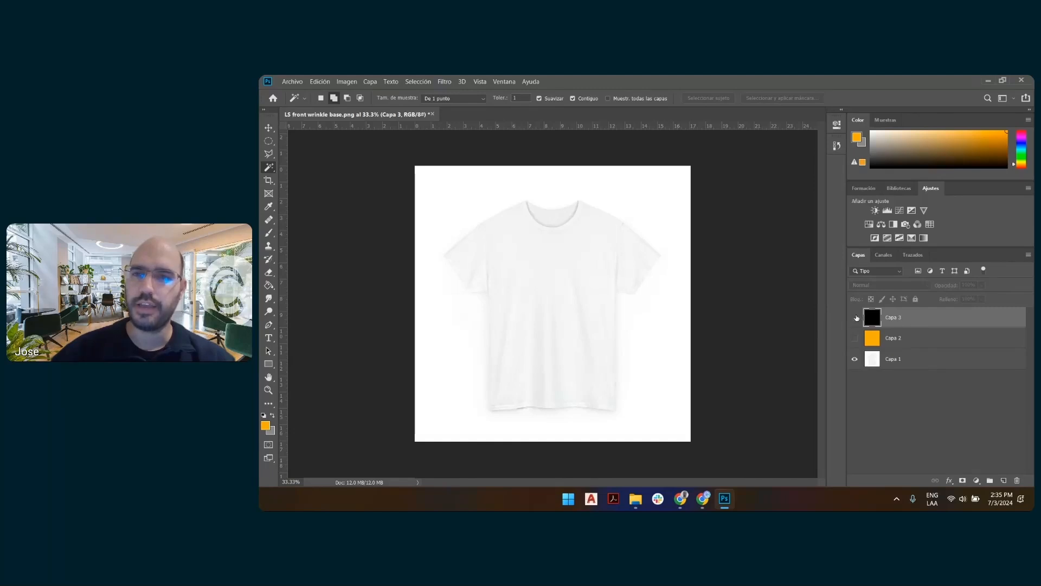
pyautogui.click(855, 317)
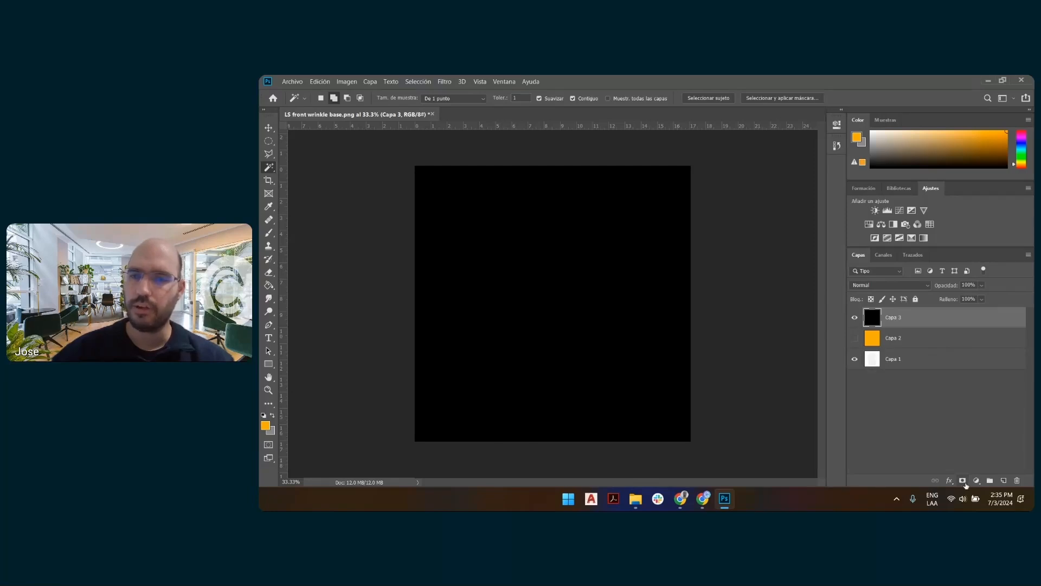
pyautogui.click(963, 482)
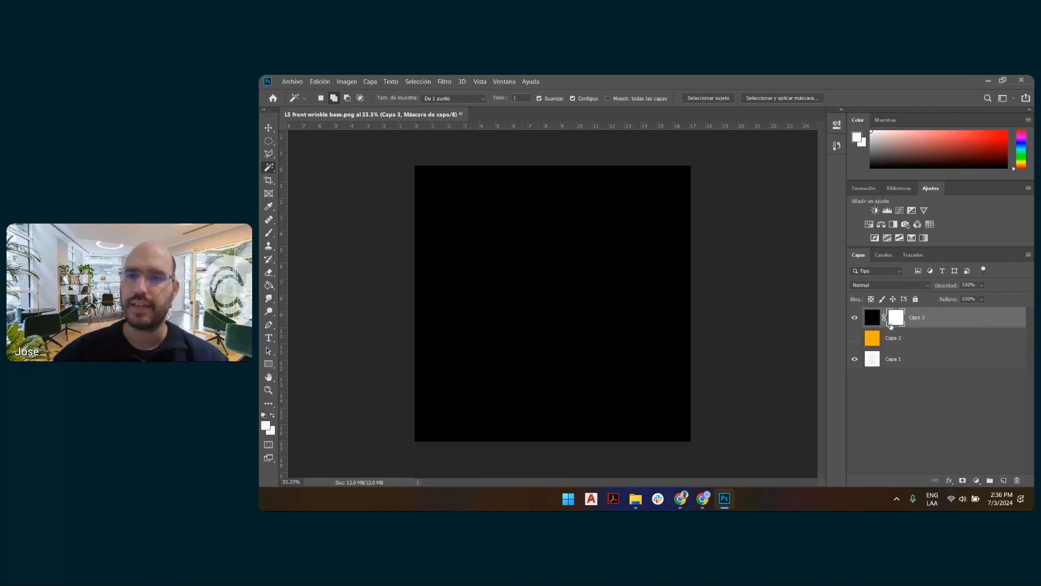
pyautogui.click(871, 320)
pyautogui.click(896, 322)
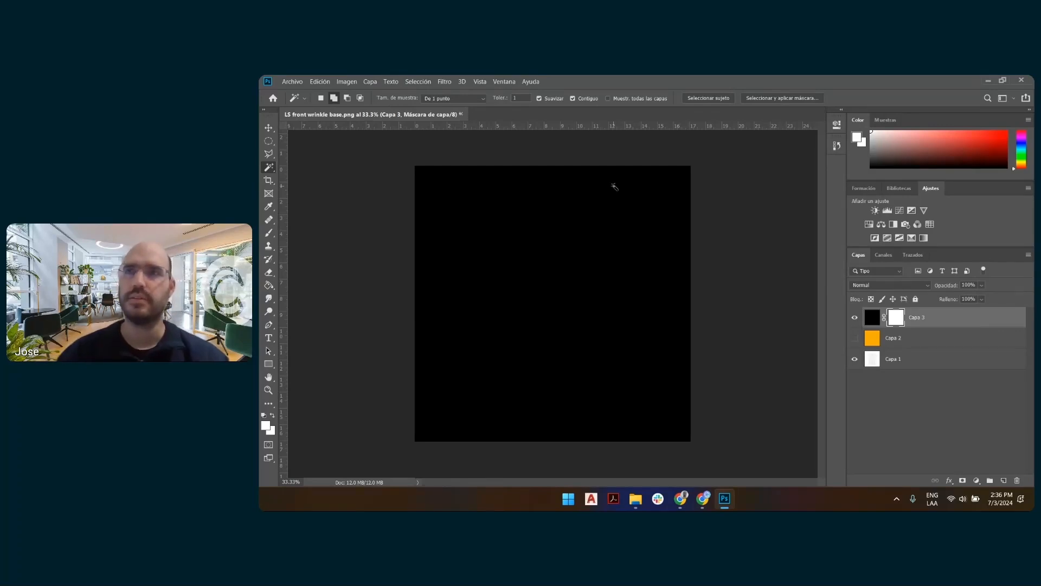
# Paste the copied shirt in place inside the isolated Capa 3 layer mask, and clear the selection.
pyautogui.keyDown('alt'); pyautogui.click(901, 319); pyautogui.keyUp('alt')
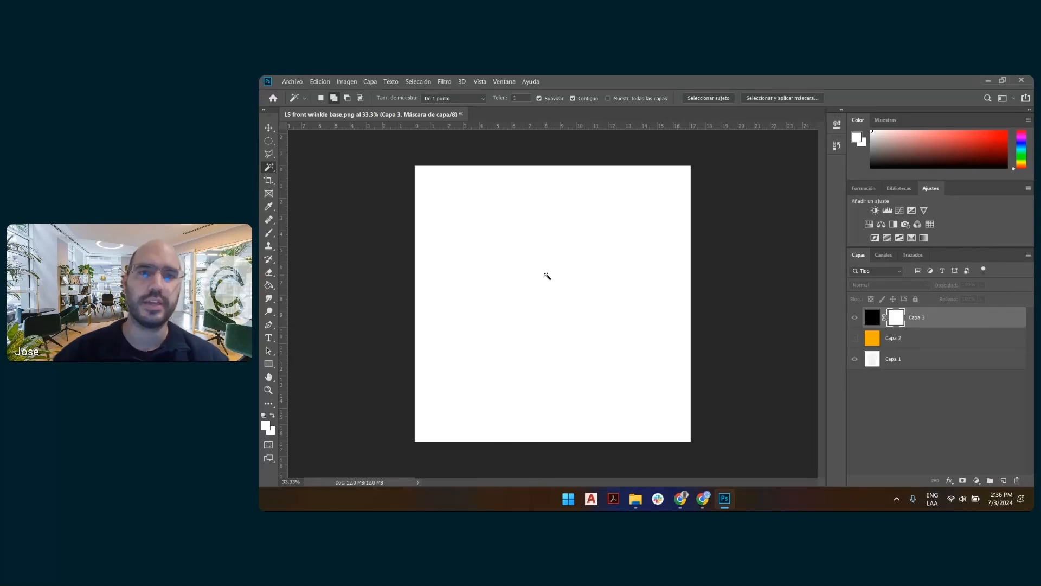
pyautogui.click(321, 83)
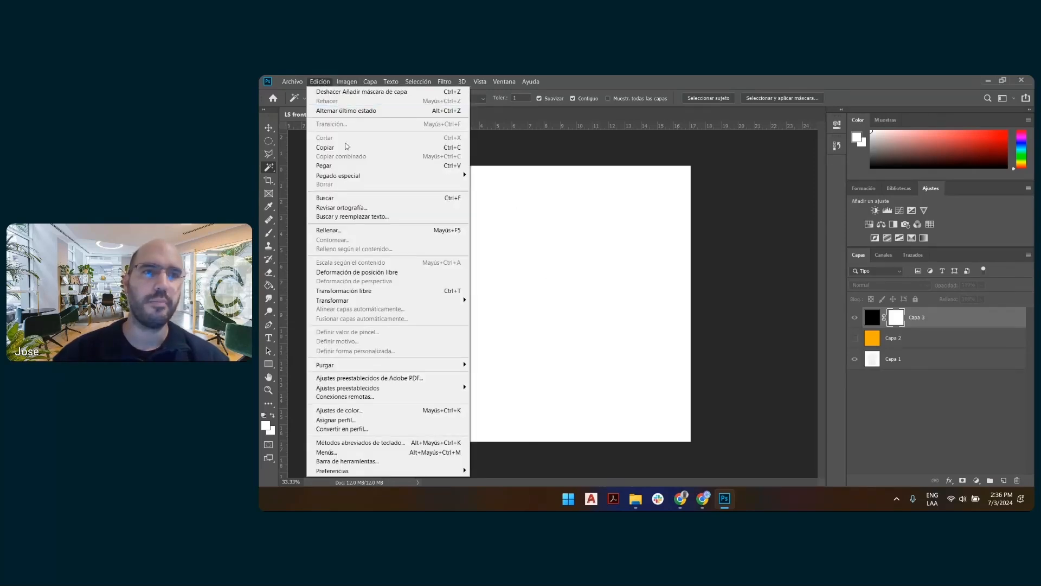
pyautogui.moveTo(369, 179)
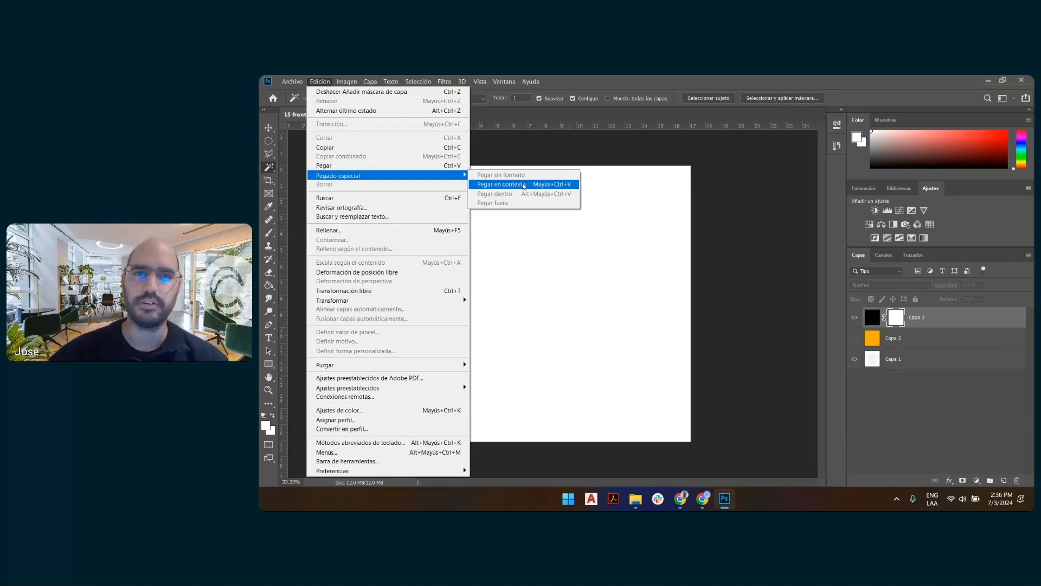
pyautogui.click(524, 185)
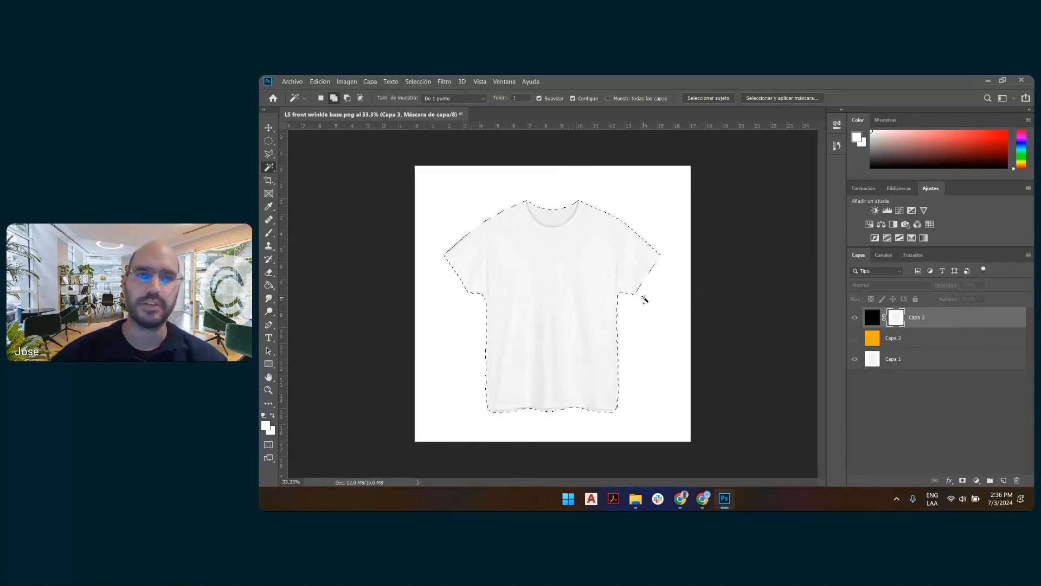
pyautogui.rightClick(544, 243)
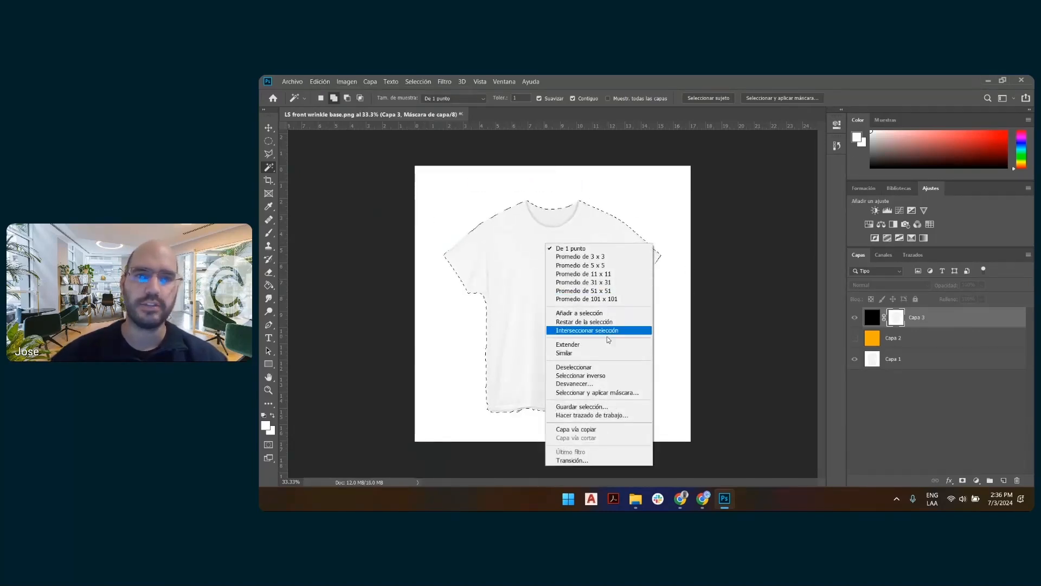
pyautogui.click(607, 368)
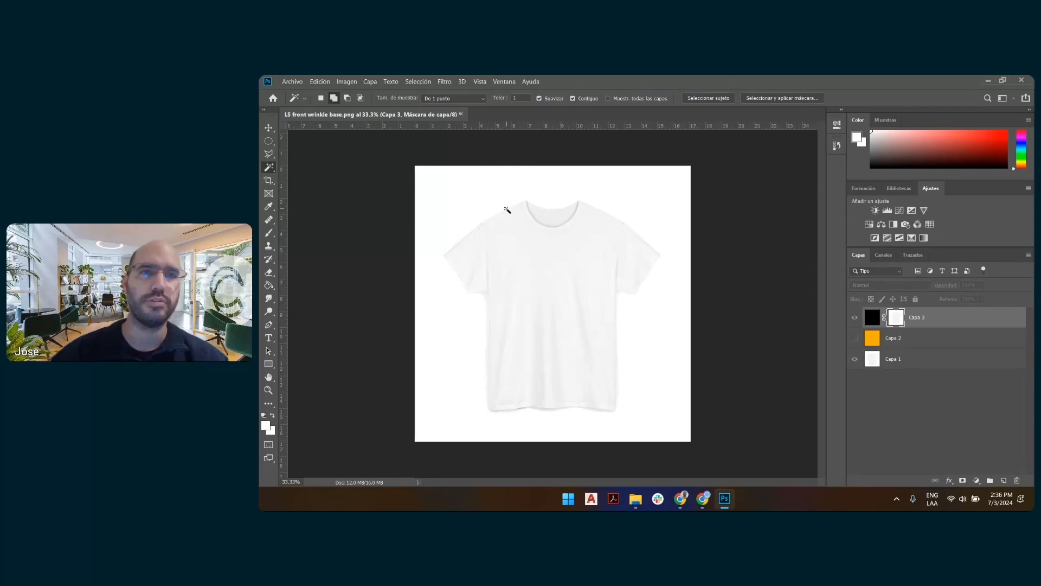
# Invert the shirt image in the Capa 3 mask, and return to the normal image view with the Move tool.
pyautogui.click(348, 83)
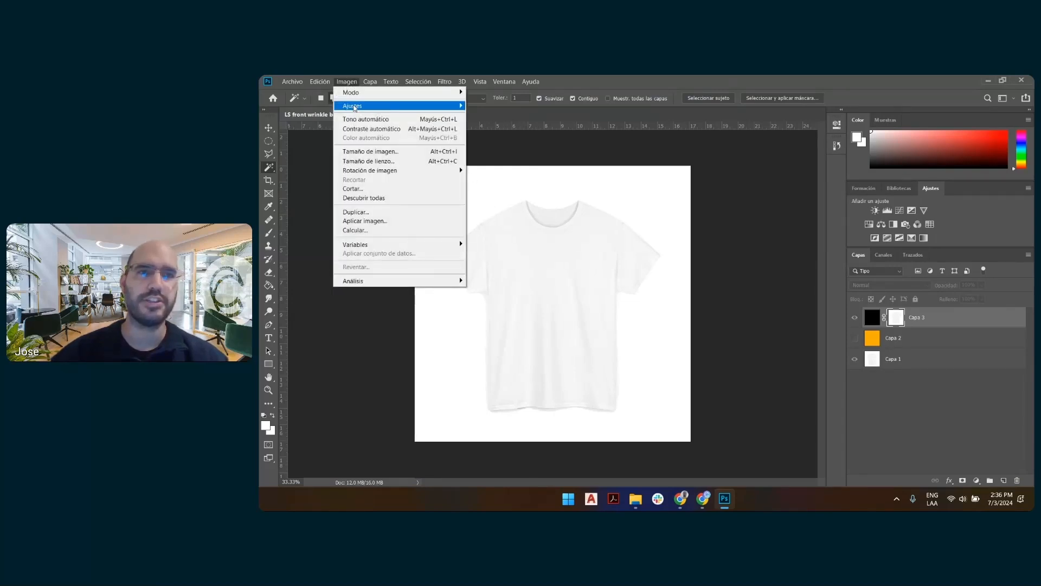
pyautogui.moveTo(355, 106)
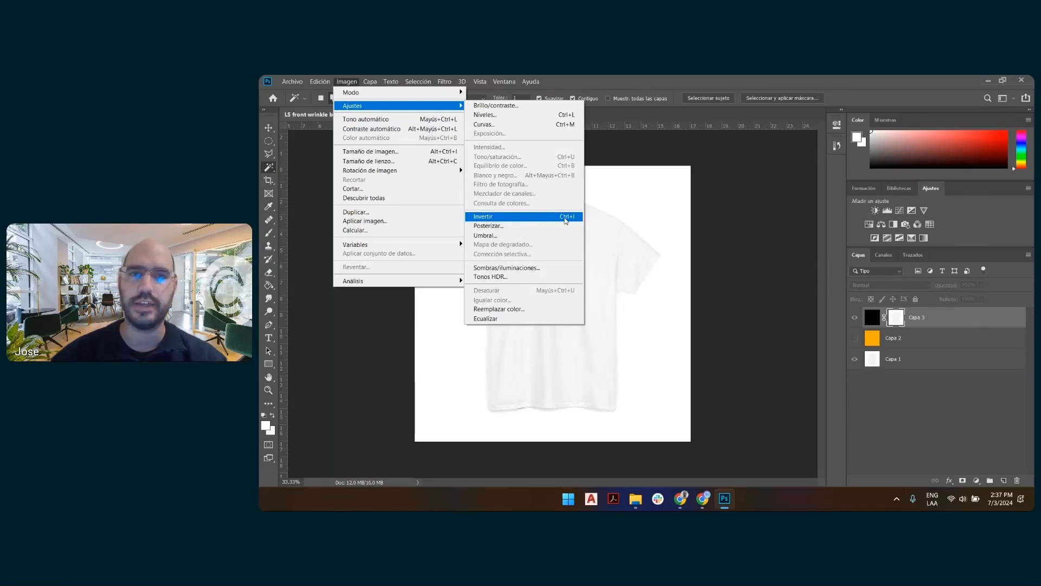
pyautogui.click(566, 218)
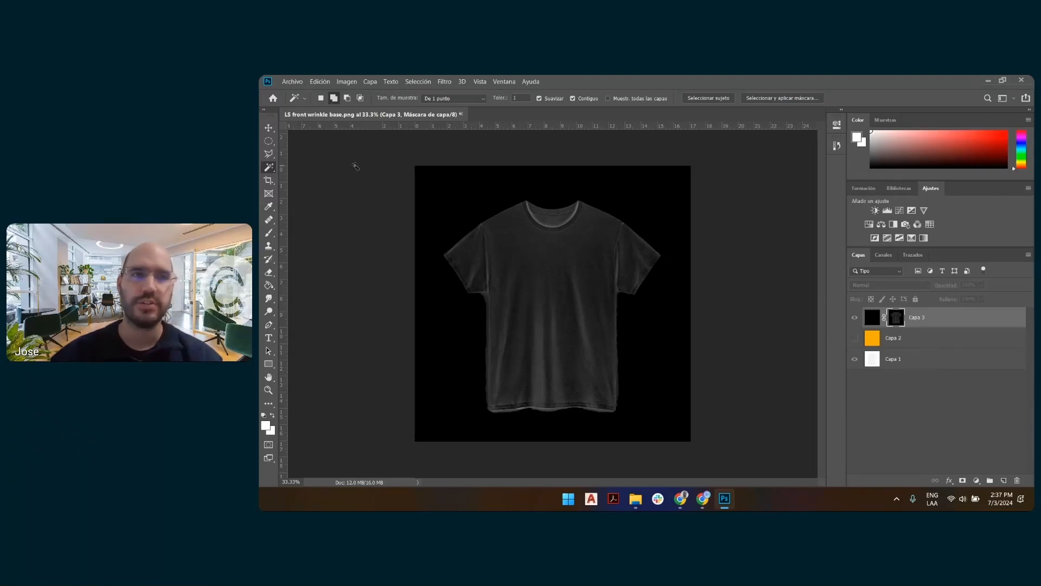
pyautogui.click(269, 129)
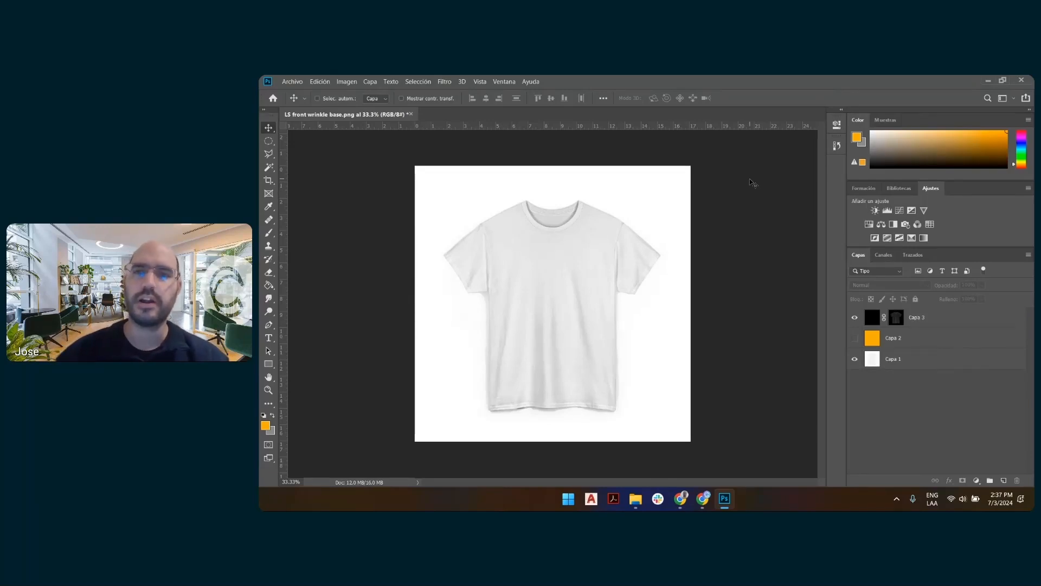
# Display the Capa 3 mask on its own to inspect it, and return to the normal image view.
pyautogui.click(901, 321)
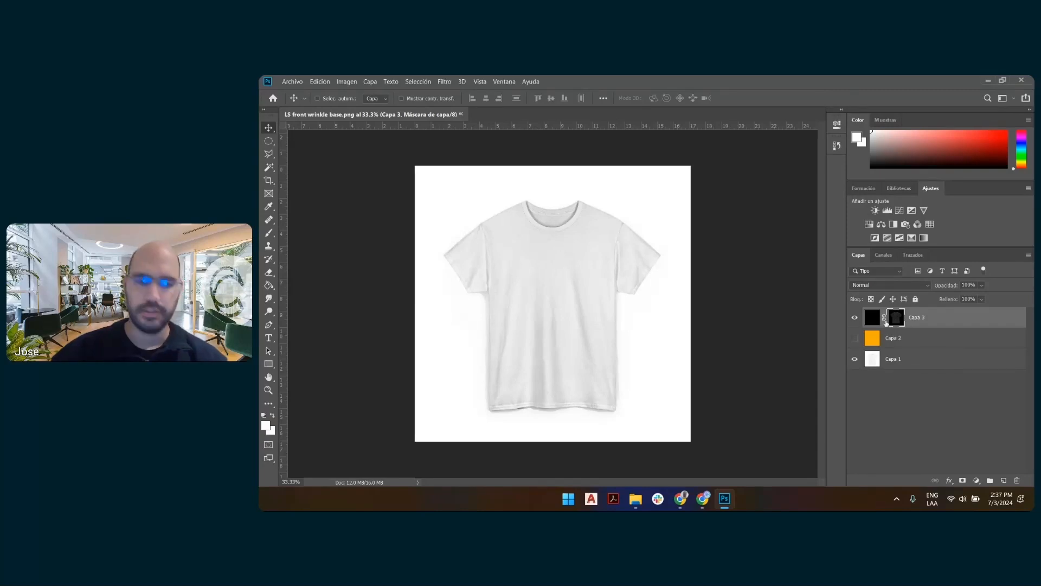
pyautogui.keyDown('alt'); pyautogui.click(896, 320); pyautogui.keyUp('alt')
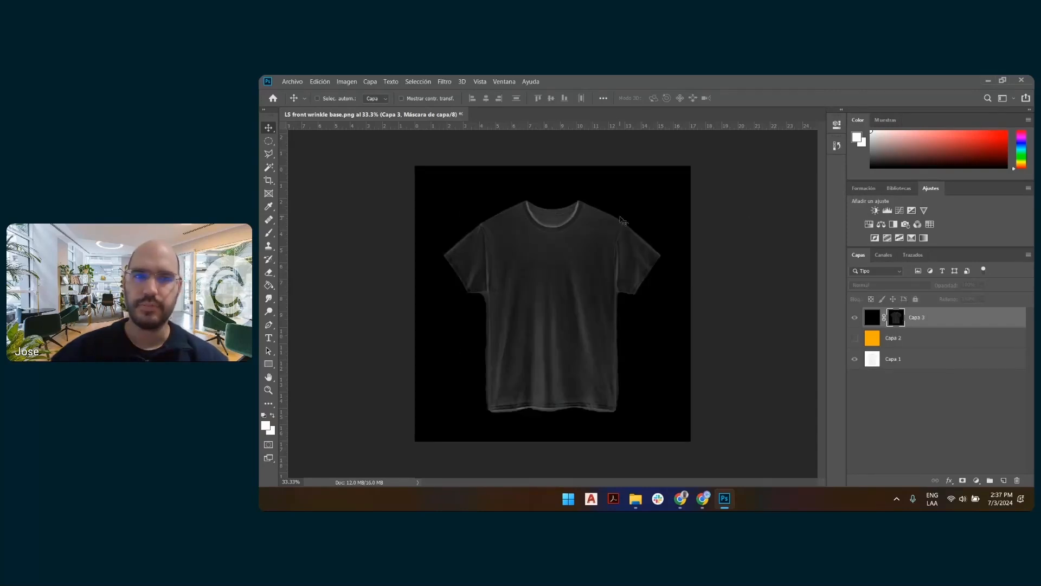
pyautogui.keyDown('ctrl'); pyautogui.click(763, 187); pyautogui.keyUp('ctrl')
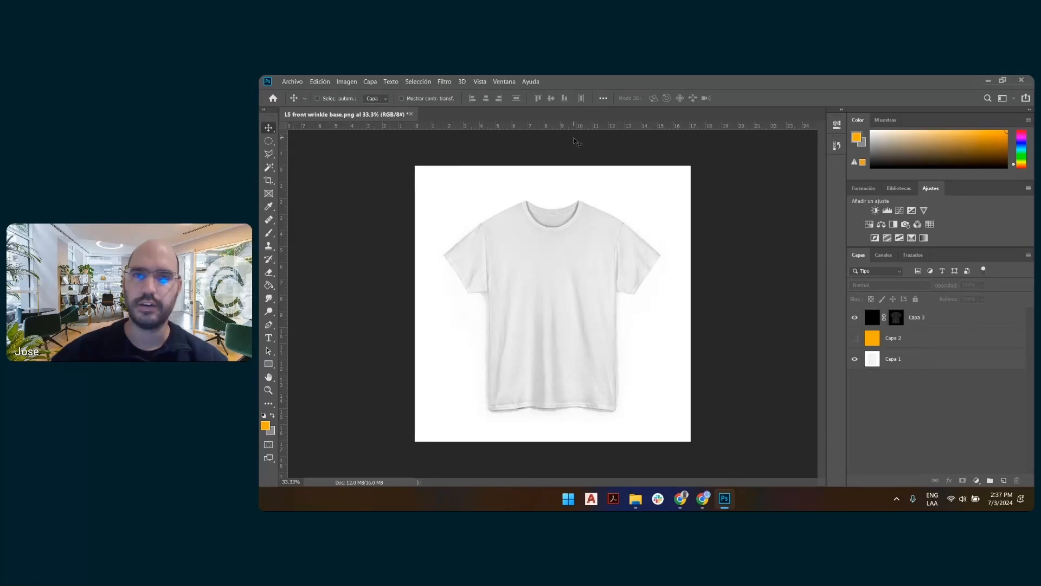
# Show the orange Capa 2 layer, and set the Capa 3 mask's brightness to 73 and contrast to -13.
pyautogui.click(927, 320)
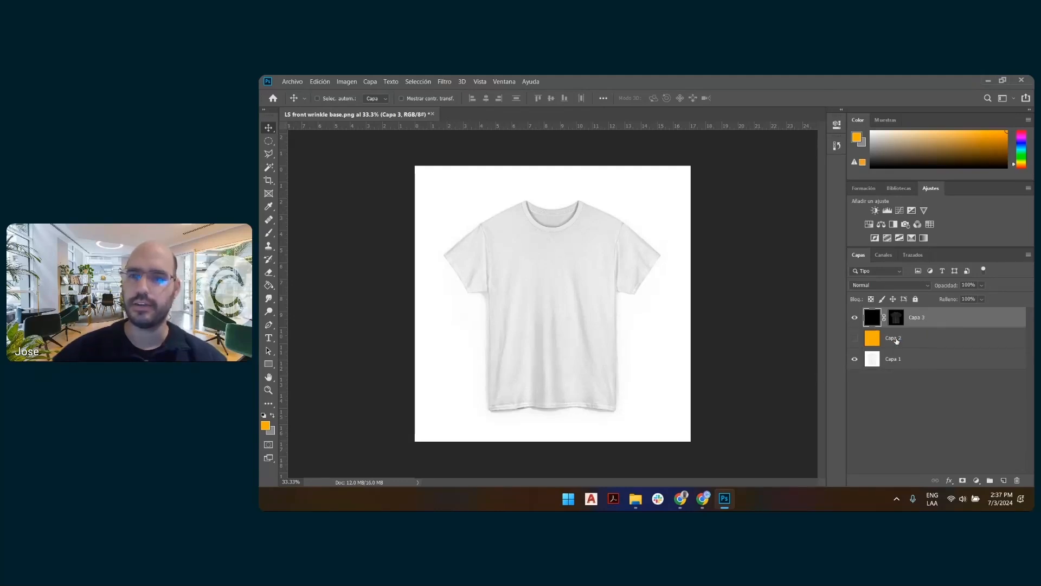
pyautogui.click(855, 339)
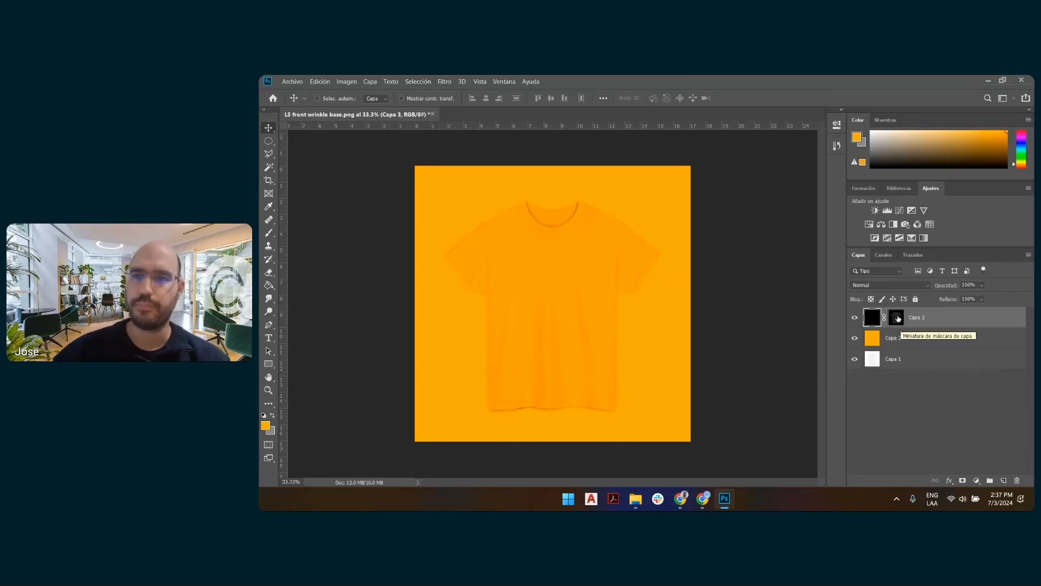
pyautogui.click(897, 320)
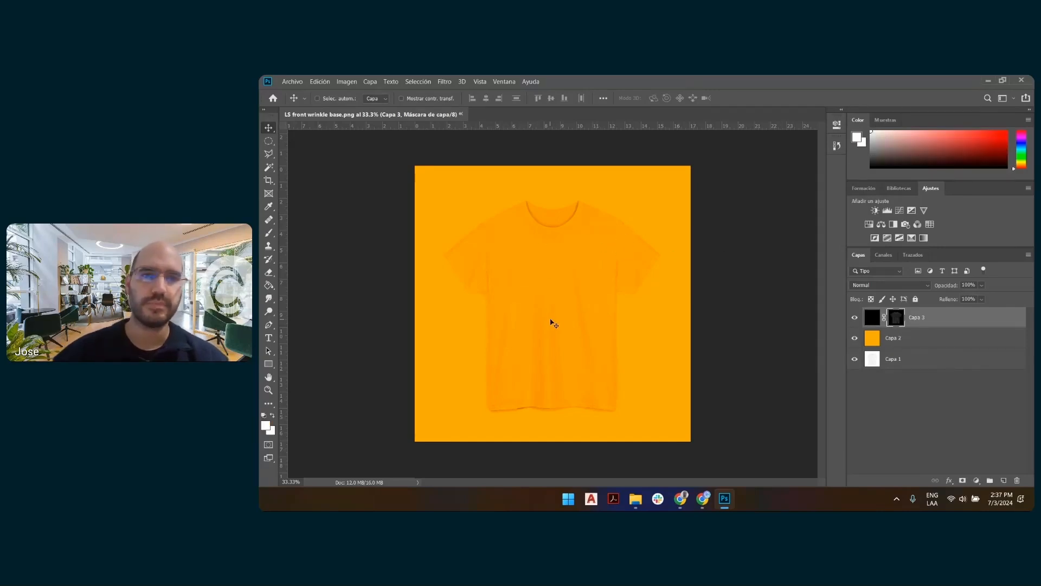
pyautogui.click(349, 83)
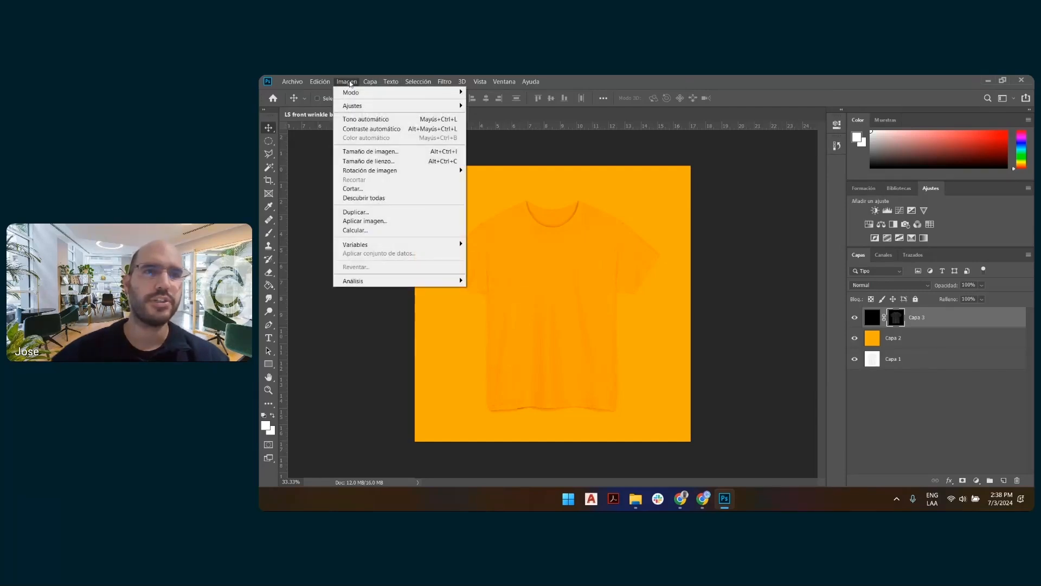
pyautogui.moveTo(351, 107)
pyautogui.click(496, 105)
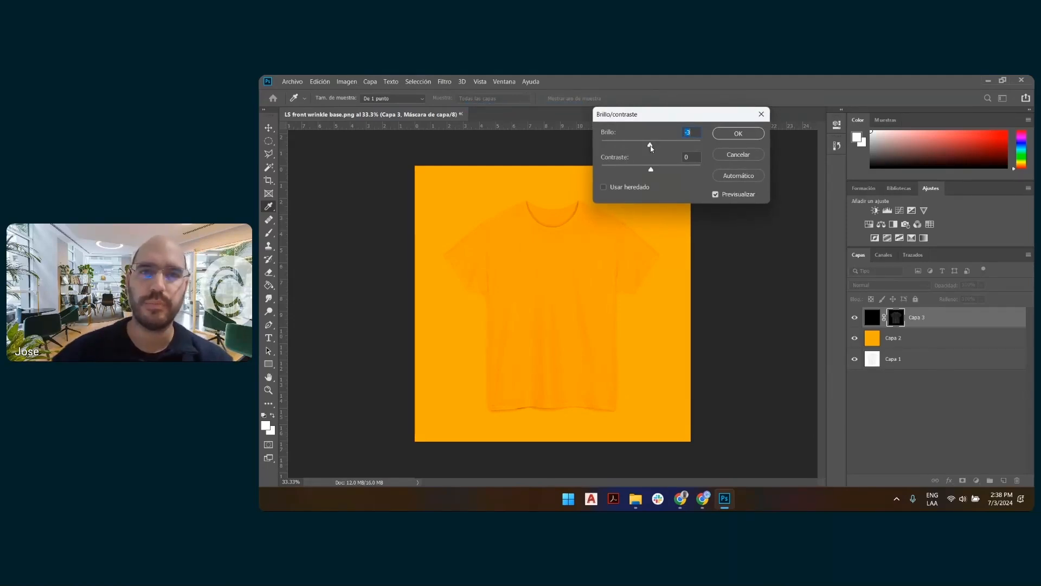
pyautogui.moveTo(652, 148); pyautogui.dragTo(673, 150)
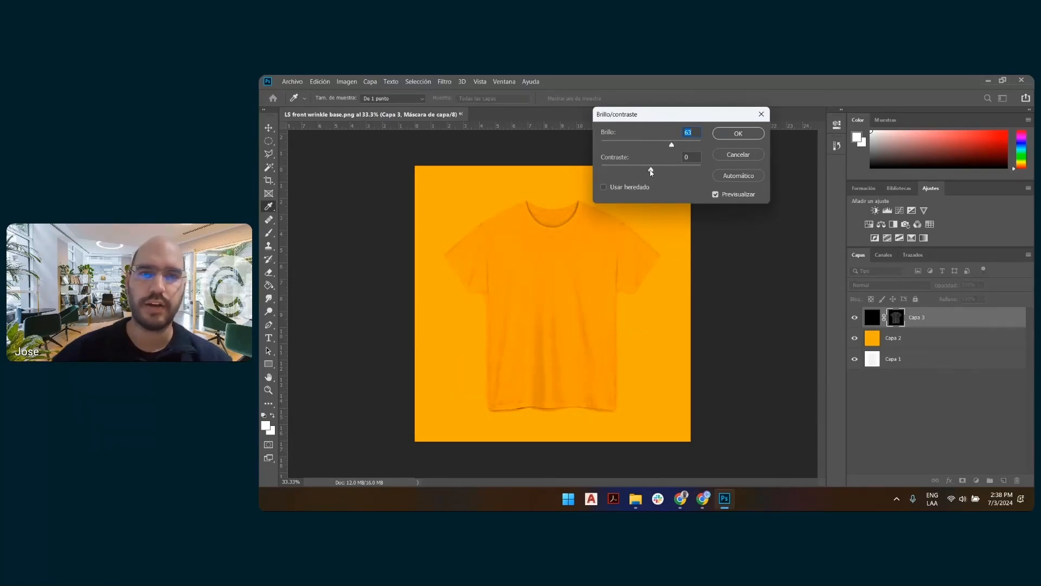
pyautogui.moveTo(651, 172); pyautogui.dragTo(617, 153)
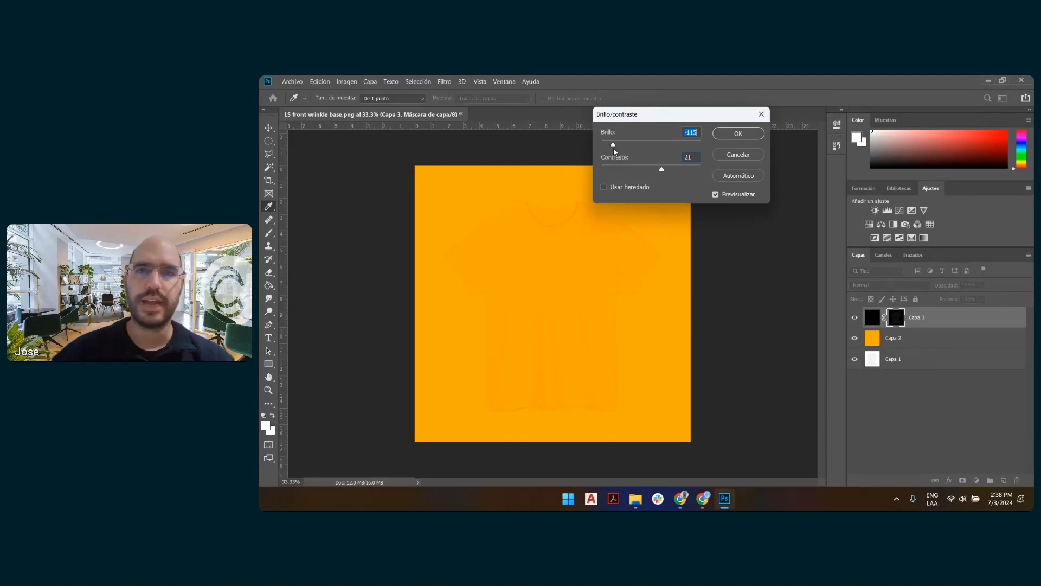
pyautogui.moveTo(614, 148); pyautogui.dragTo(639, 170)
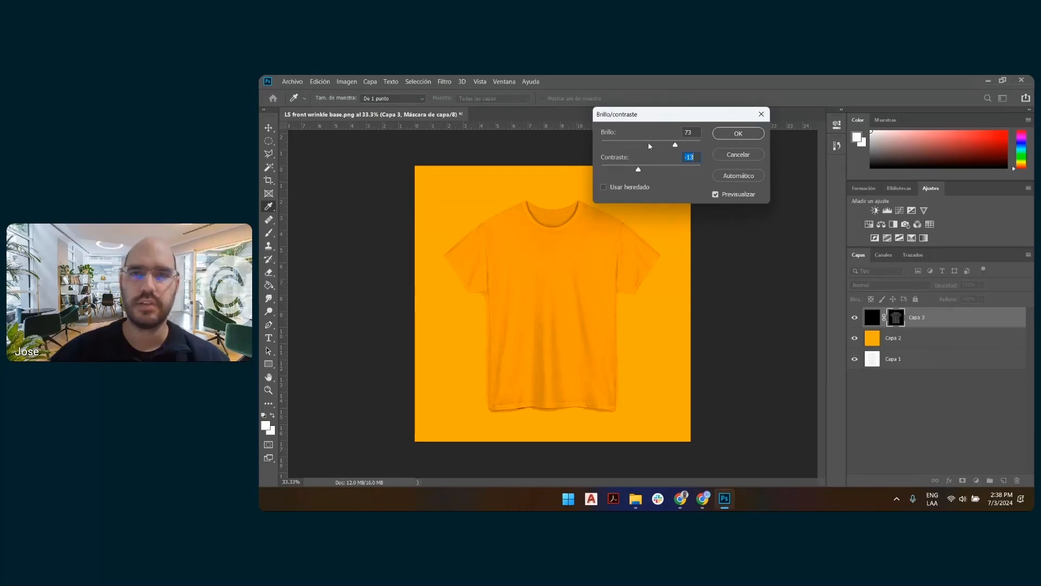
pyautogui.click(733, 132)
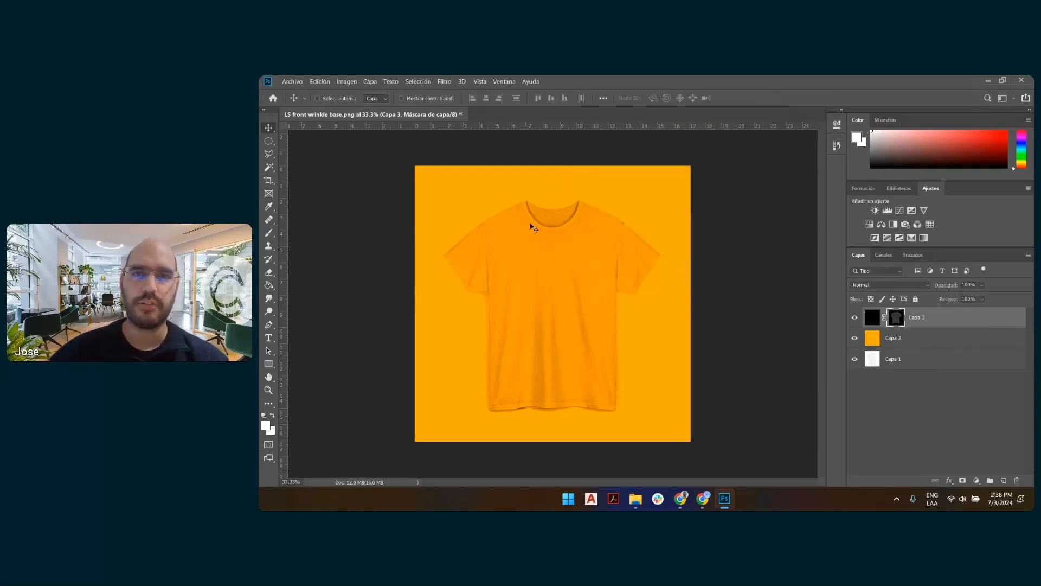
# Export the Capa 3 layer as a PNG named "LS front wrinkle overlay.png" in the 7-2 folder.
pyautogui.rightClick(941, 320)
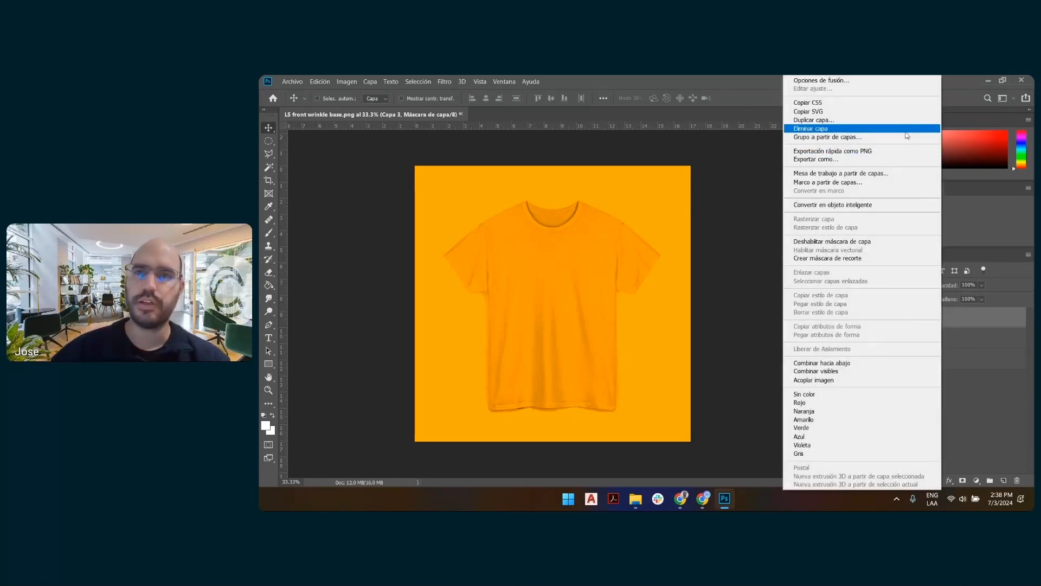
pyautogui.click(902, 151)
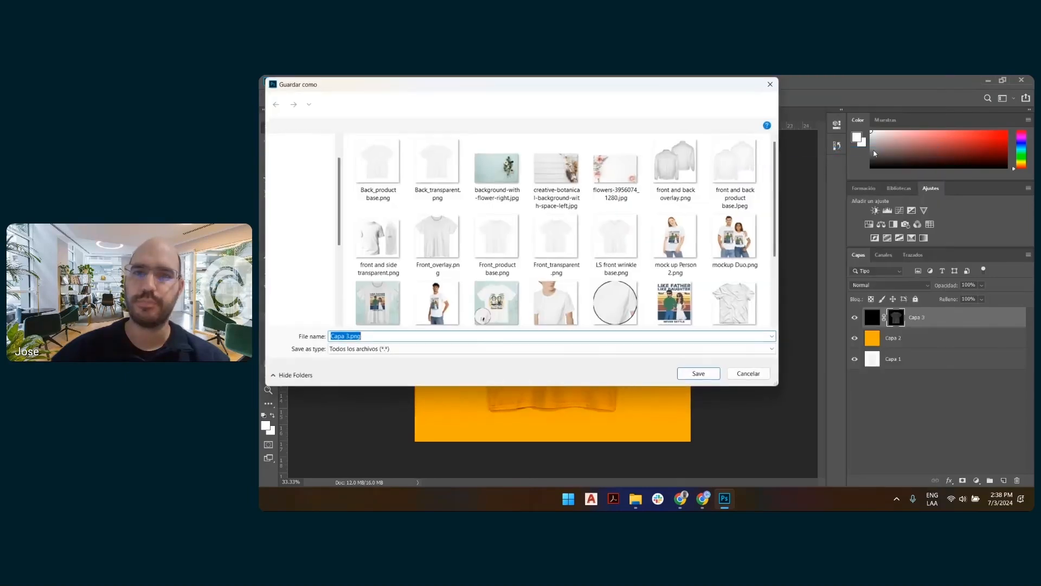
pyautogui.scroll(-2, 641, 251)
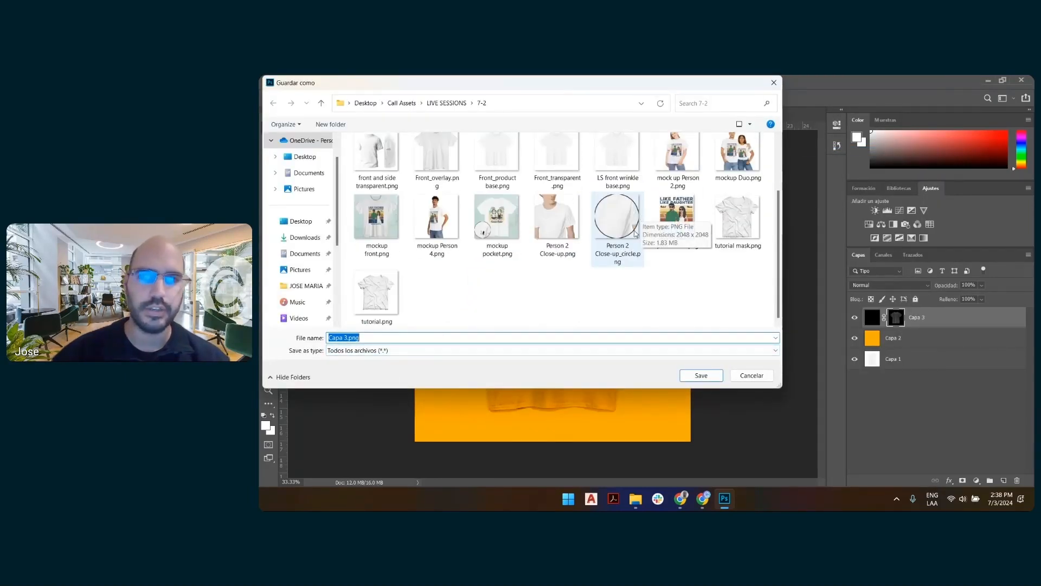
pyautogui.scroll(2, 619, 240)
pyautogui.click(617, 237)
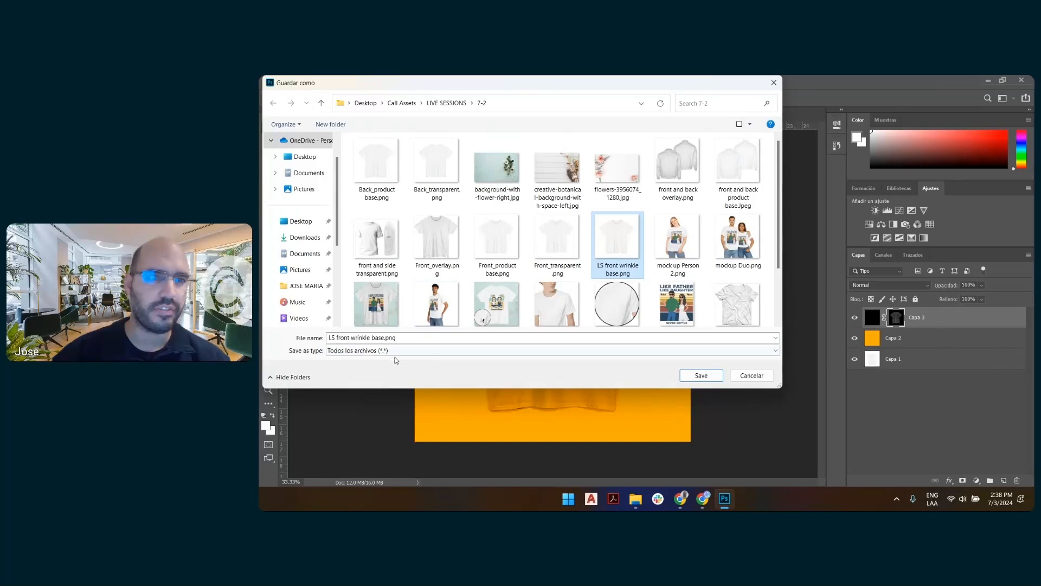
pyautogui.click(378, 336)
pyautogui.doubleClick(380, 337)
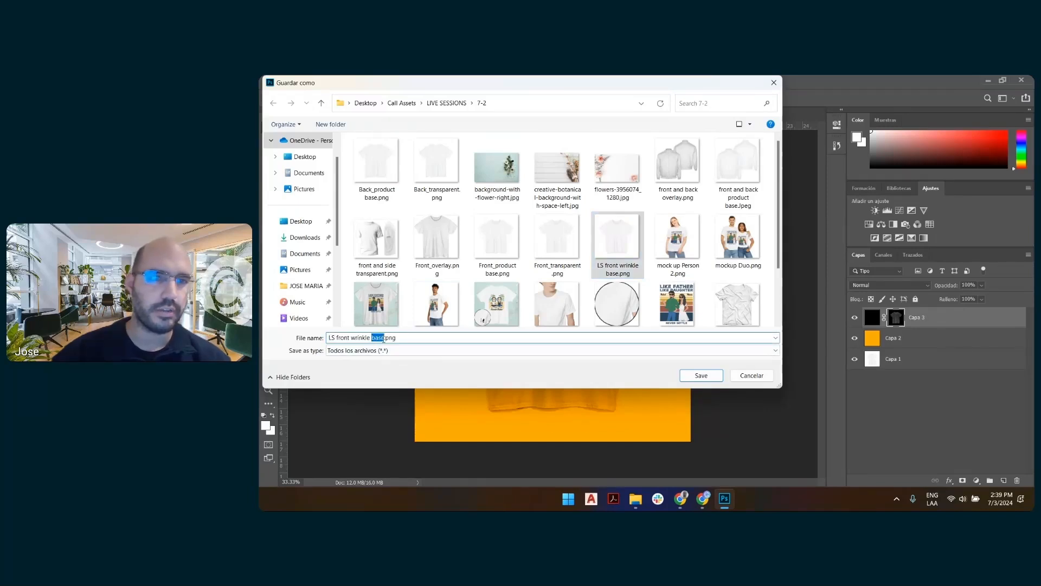
pyautogui.write('overla')
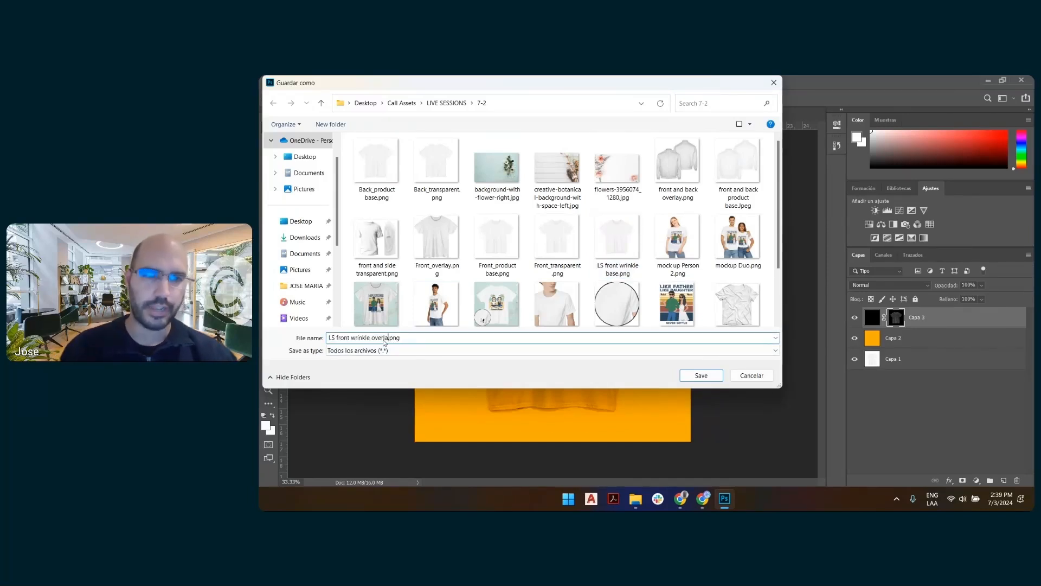
pyautogui.write('y')
pyautogui.press('Return')
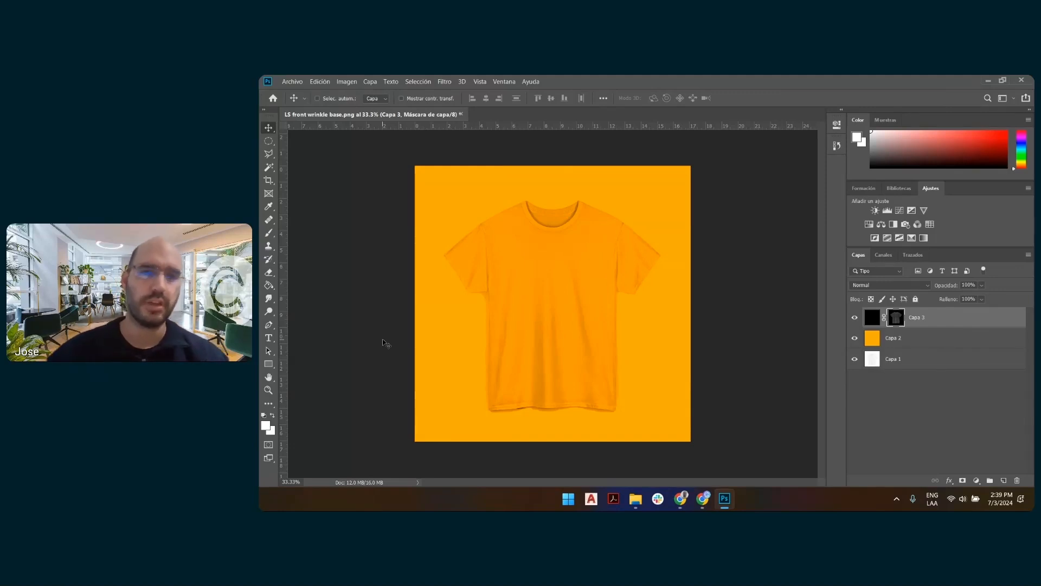
# Switch to Customily in the browser, add a dynamic image layer to the tee preview, and name it "Texture overlay".
pyautogui.hotkey('alt', 'Tab')
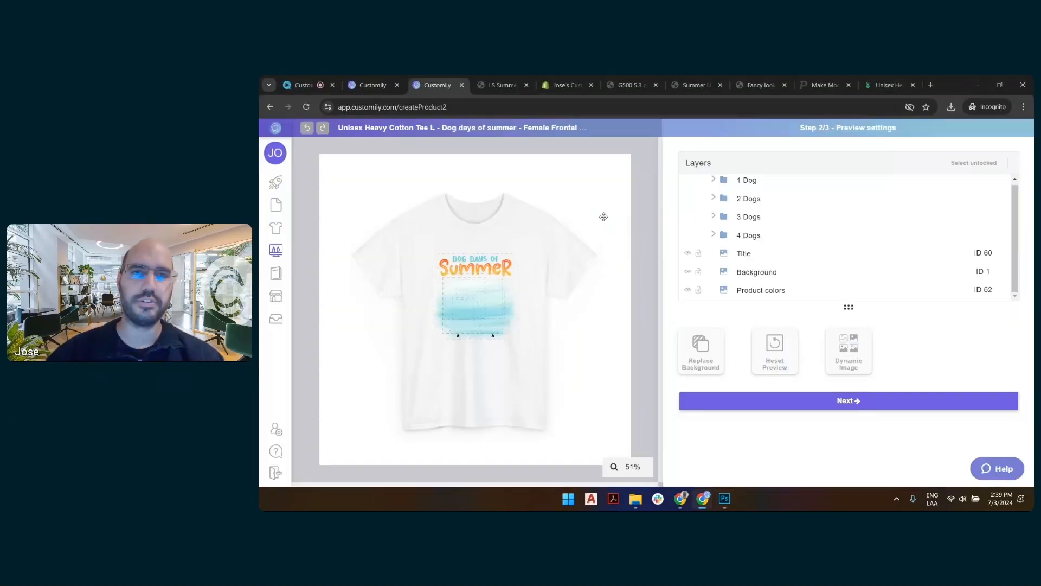
pyautogui.click(861, 351)
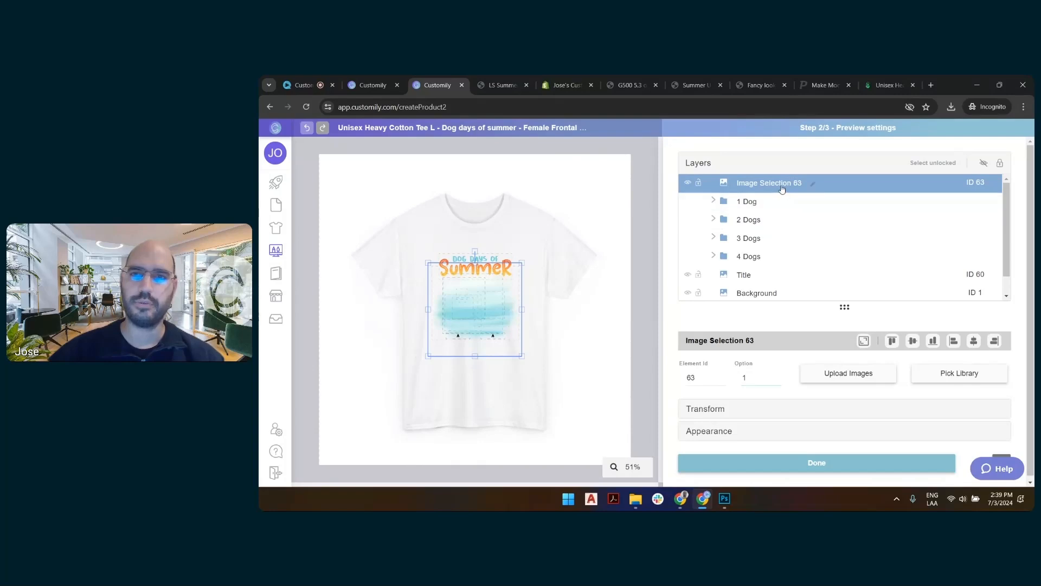
pyautogui.click(812, 184)
pyautogui.write('Tex')
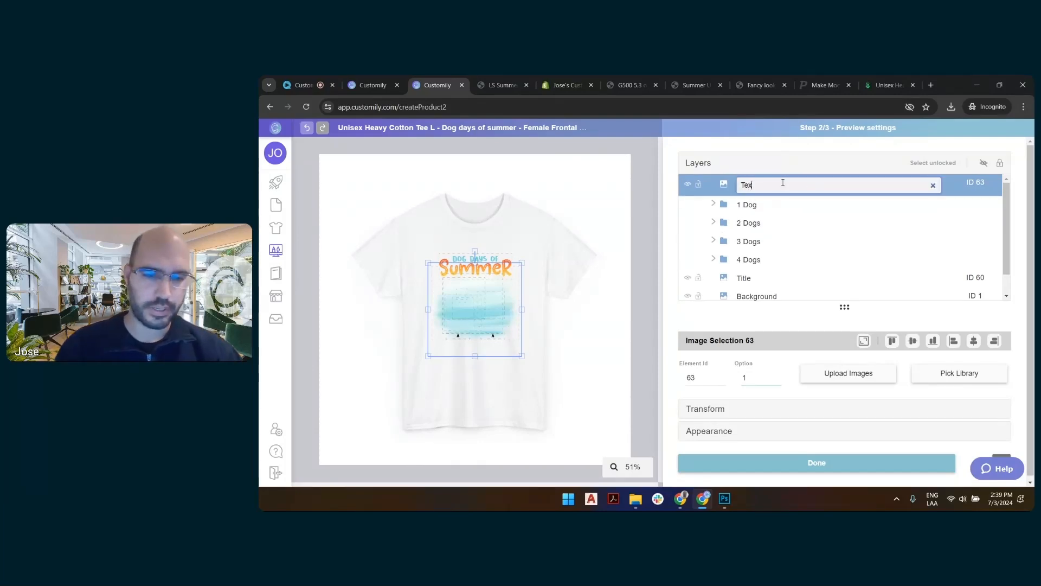
pyautogui.write('ture overlay')
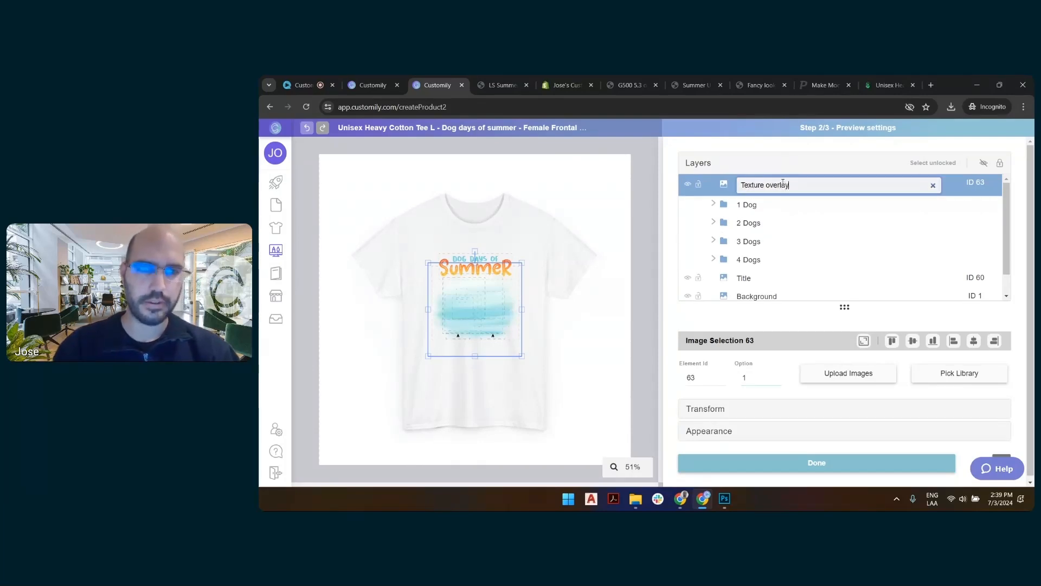
pyautogui.press('Return')
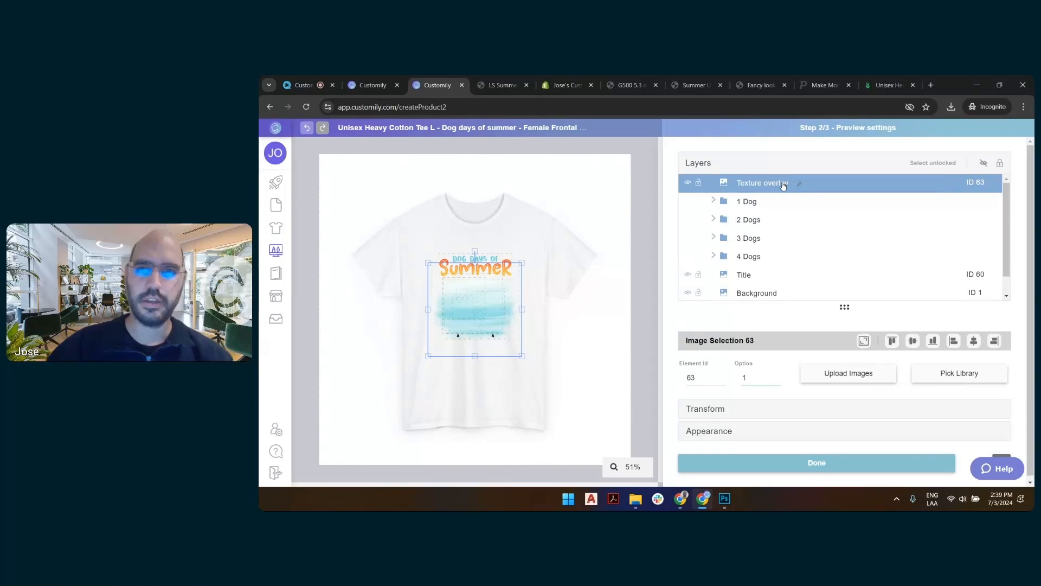
# Upload "LS front wrinkle overlay.png" to the Texture overlay layer, accepting the scaling down of large images.
pyautogui.click(875, 373)
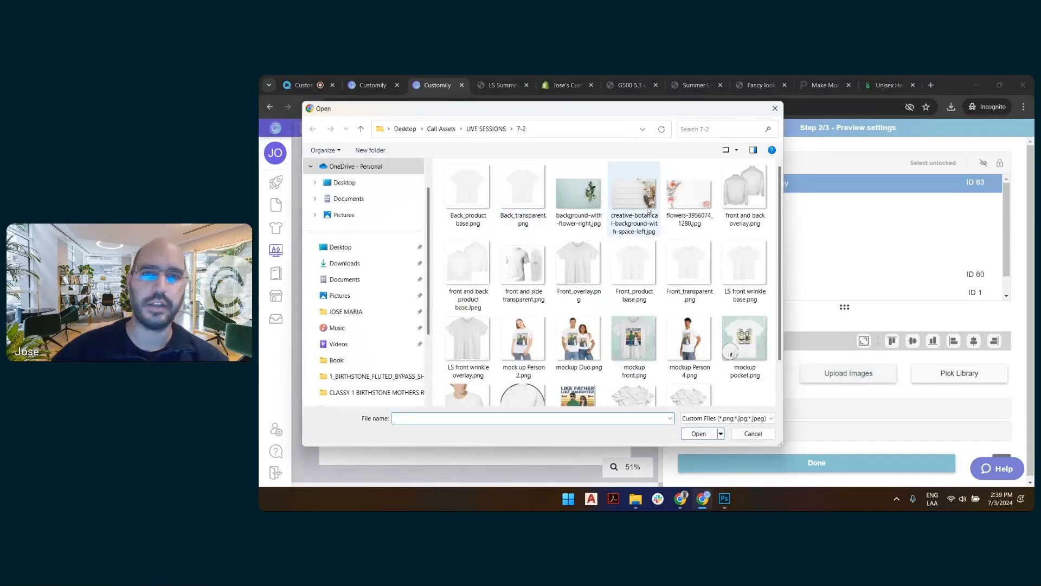
pyautogui.click(744, 271)
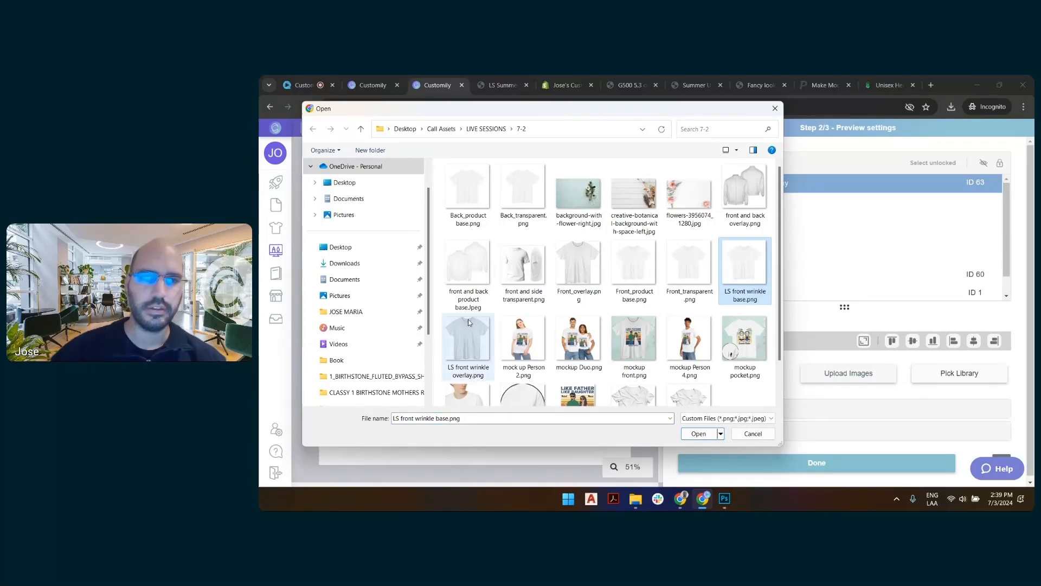
pyautogui.click(467, 335)
pyautogui.doubleClick(467, 334)
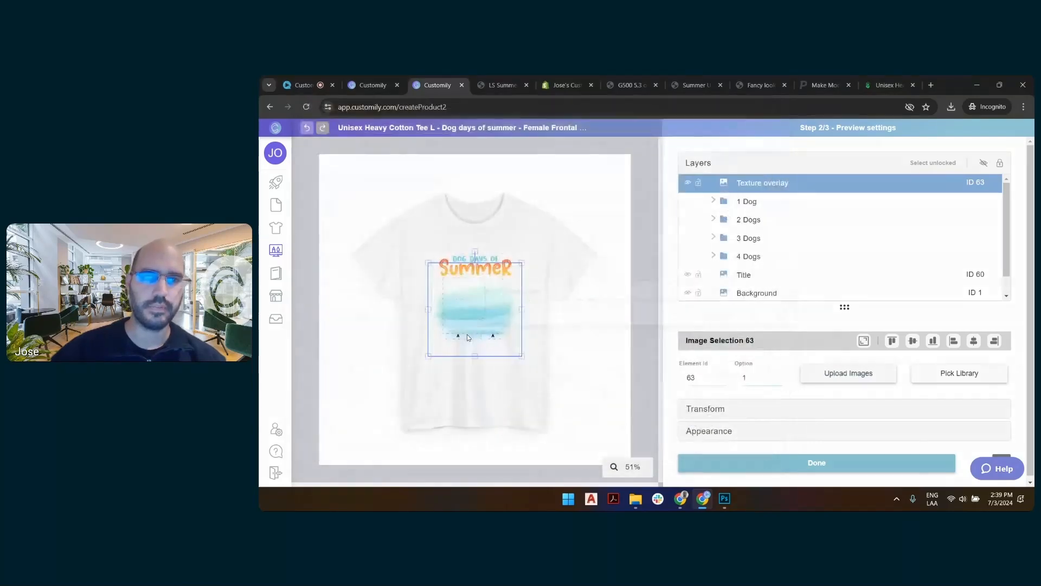
pyautogui.click(881, 325)
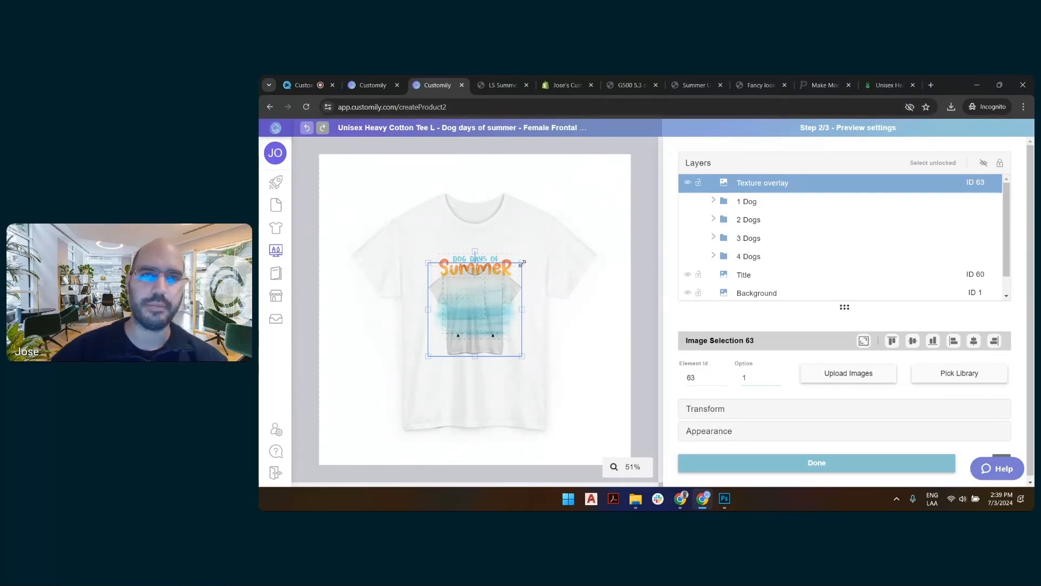
# Enlarge the texture overlay until it matches the outline of the white shirt, inspect the design beneath it, and deselect the layer.
pyautogui.moveTo(522, 262); pyautogui.dragTo(615, 209)
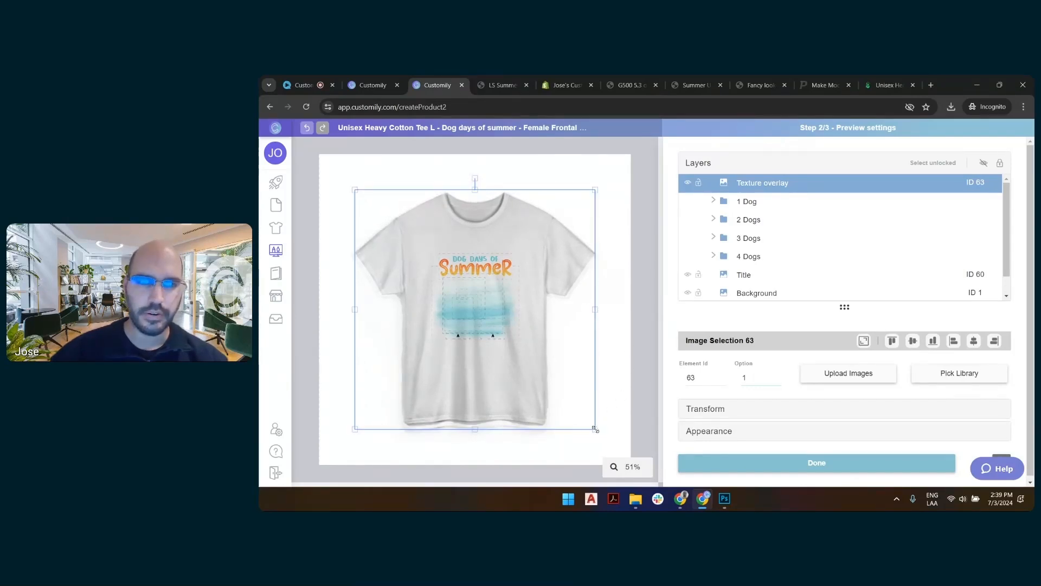
pyautogui.moveTo(595, 428); pyautogui.dragTo(599, 433)
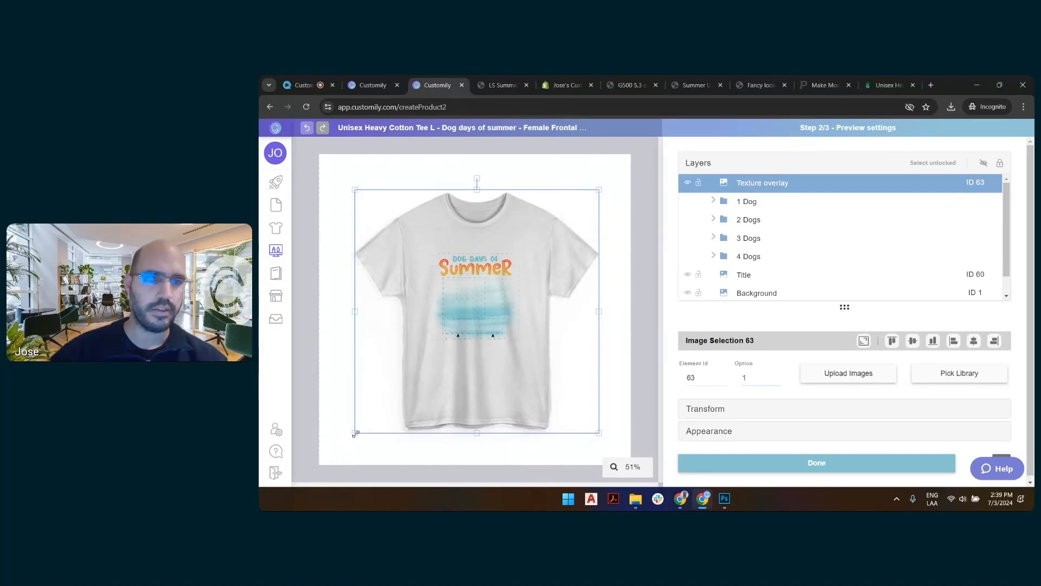
pyautogui.moveTo(354, 434); pyautogui.dragTo(353, 435)
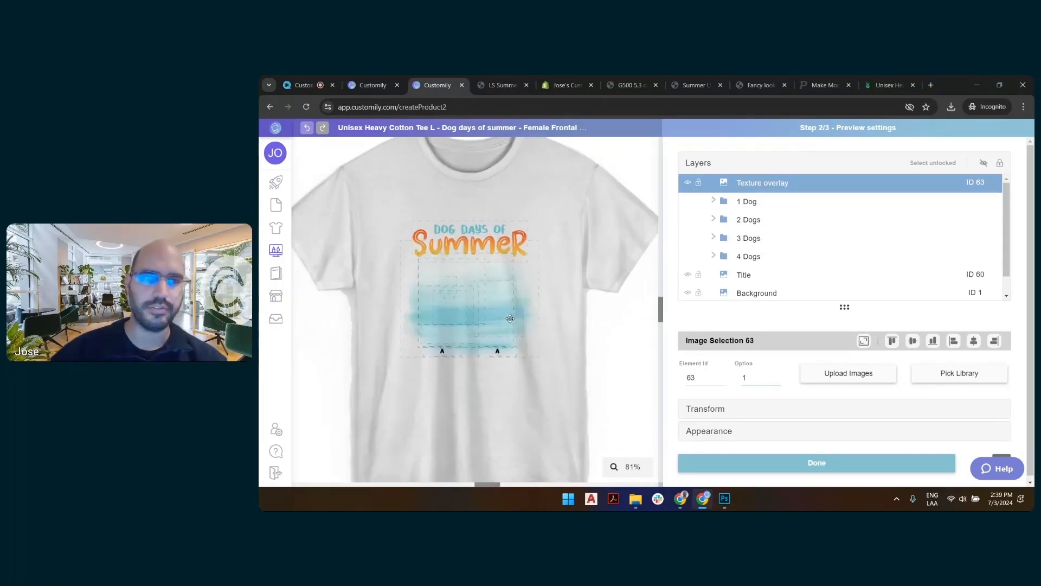
pyautogui.scroll(5, 511, 323)
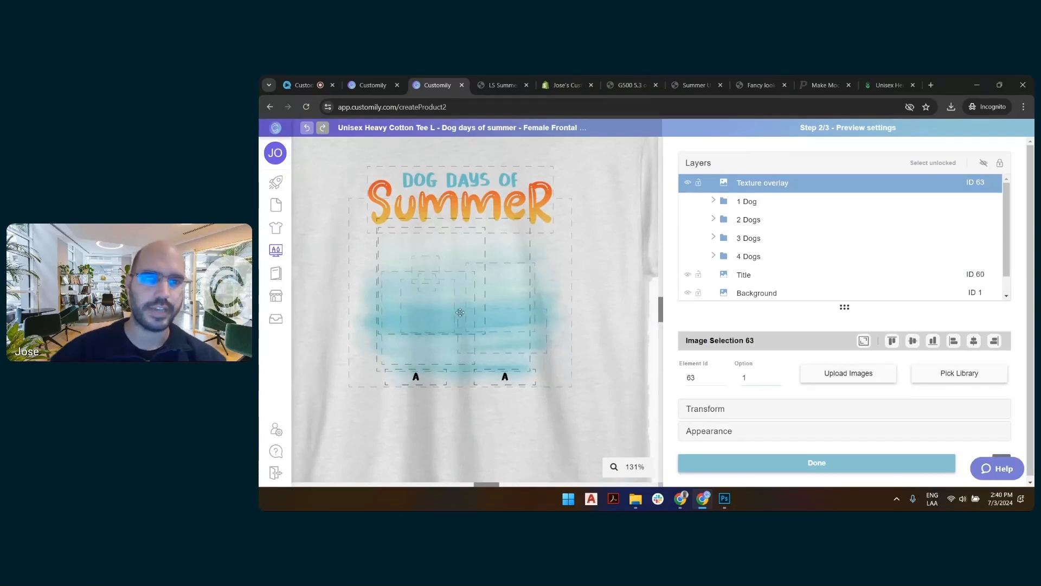
pyautogui.scroll(-5, 512, 272)
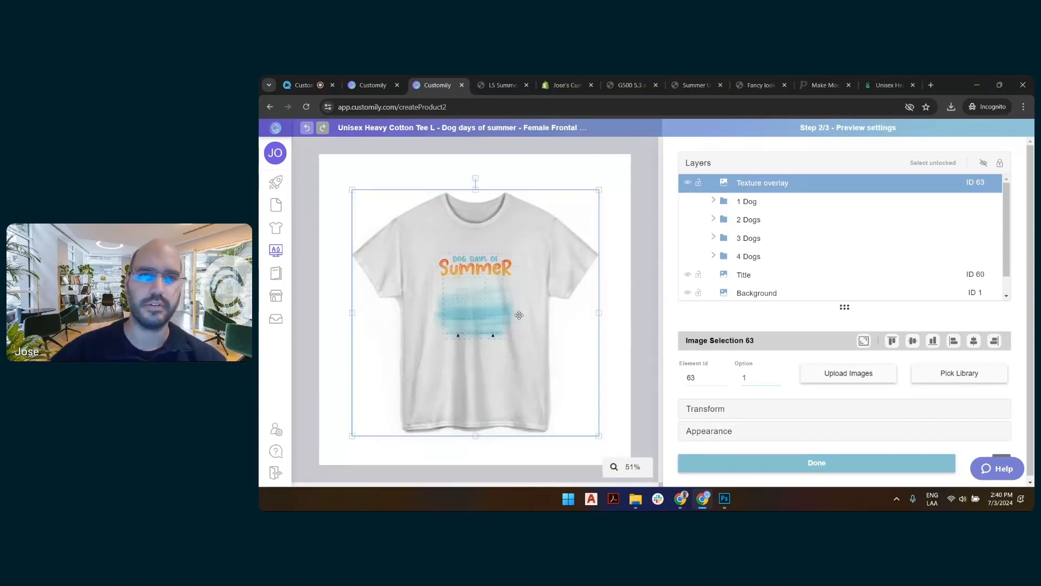
pyautogui.click(647, 187)
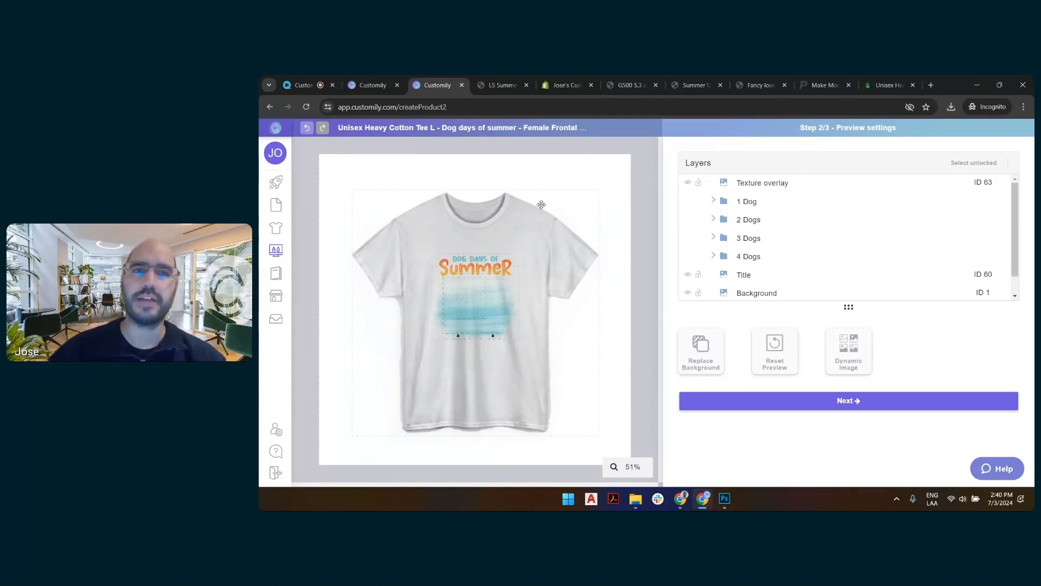
# Start a new product base in a separate Customily store tab, add a print area, and proceed to the preview settings.
pyautogui.click(378, 92)
pyautogui.moveTo(278, 273)
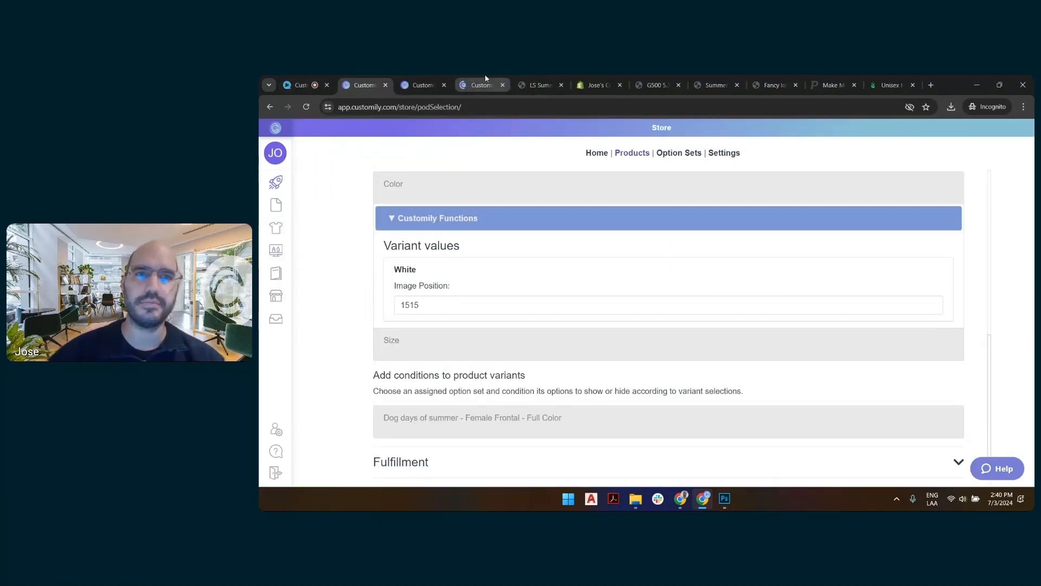
pyautogui.click(478, 86)
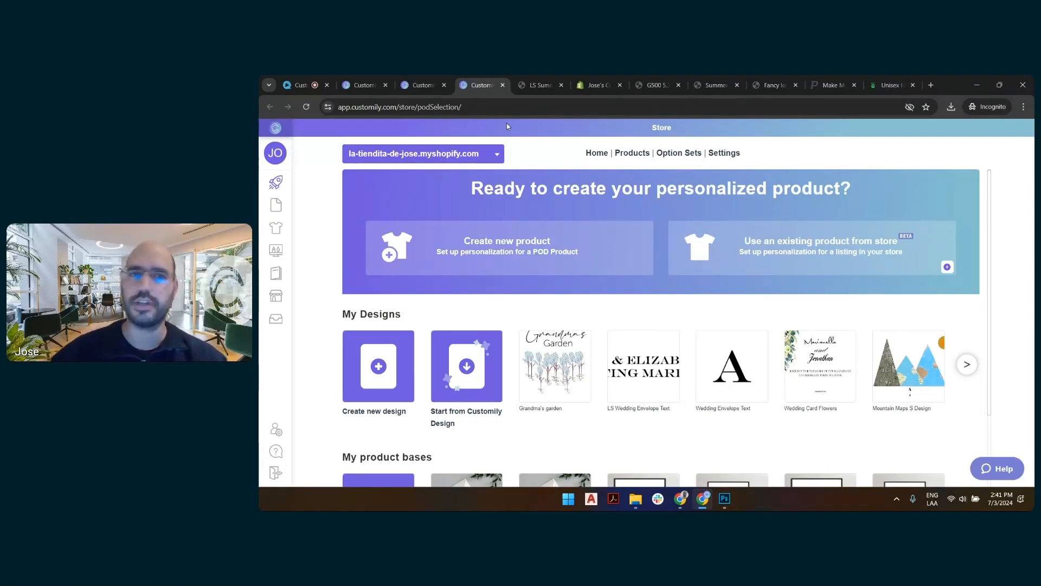
pyautogui.scroll(-2, 617, 243)
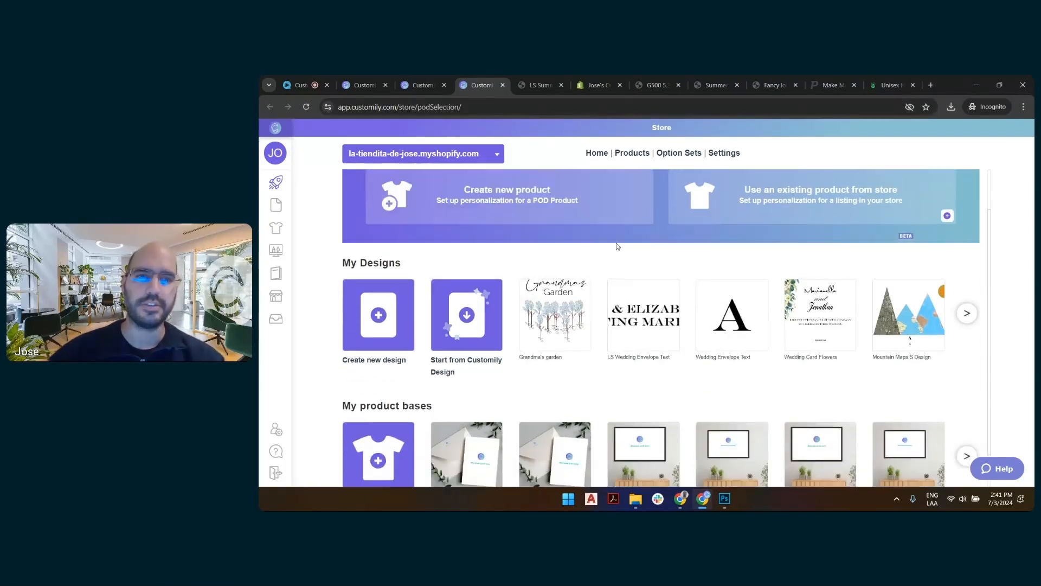
pyautogui.click(382, 416)
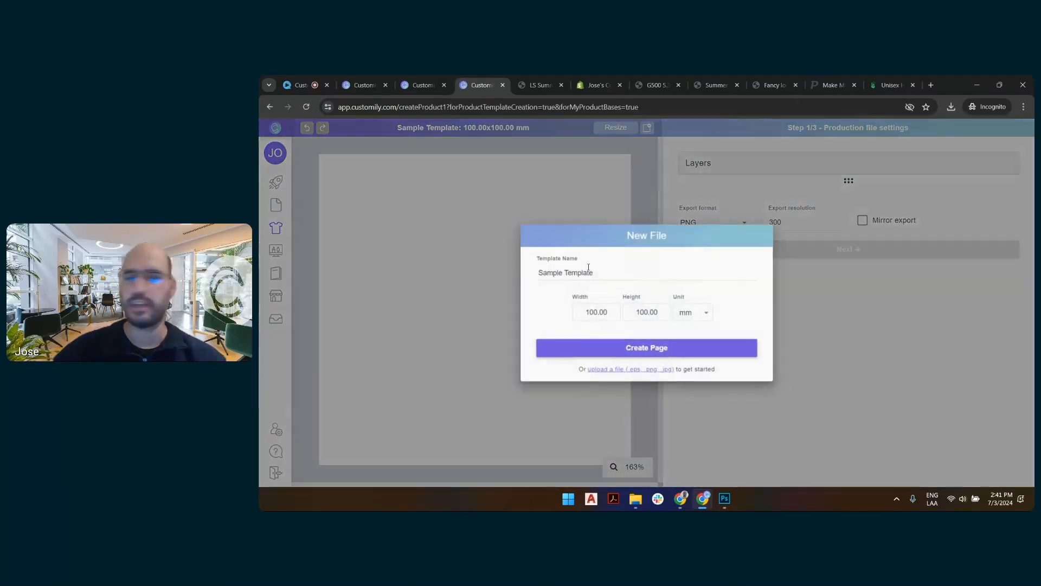
pyautogui.click(699, 350)
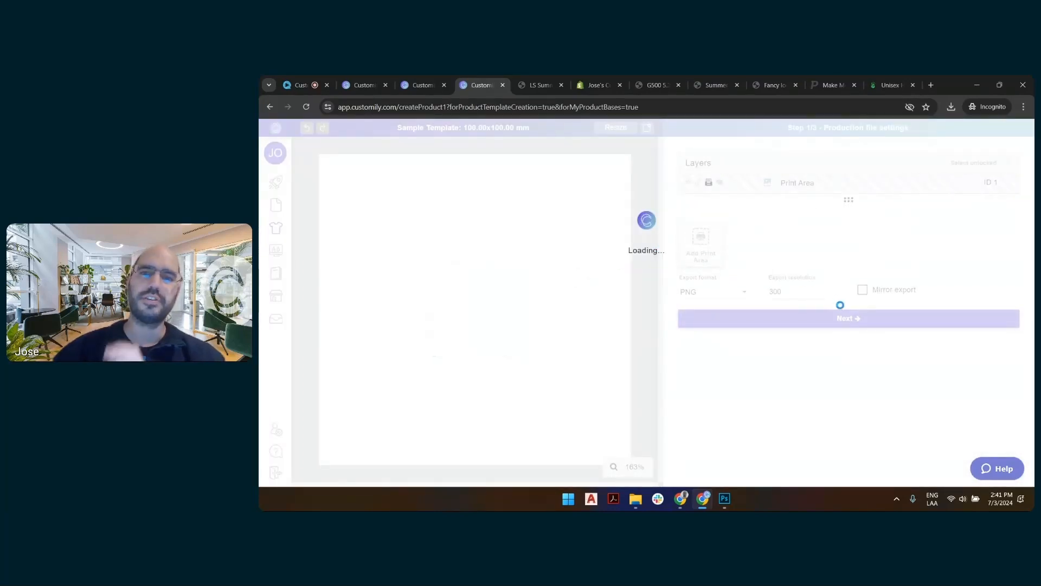
pyautogui.click(841, 324)
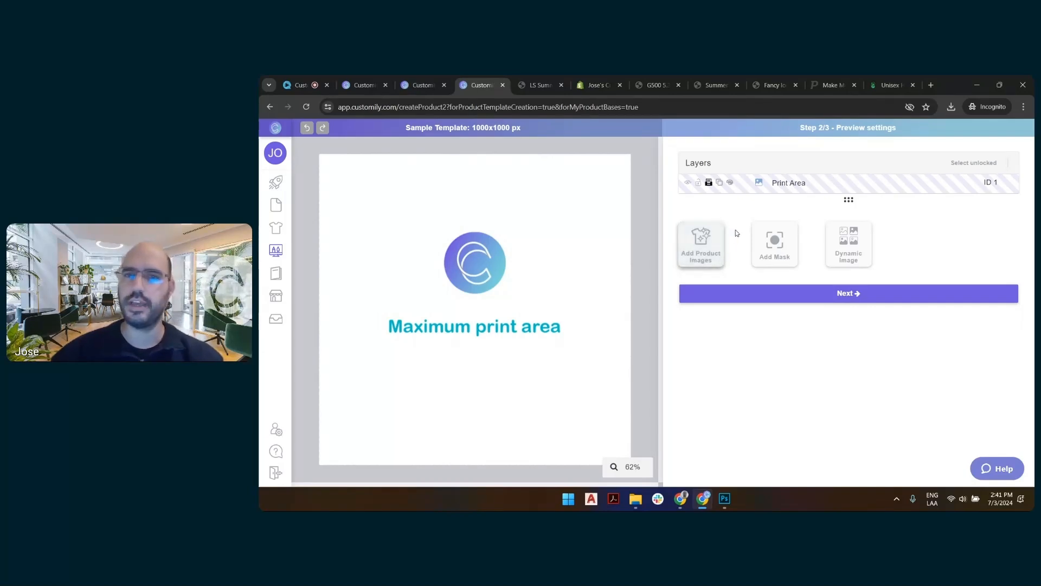
# Add "LS front wrinkle base.png" as the product image of the sample template, accepting the scaling down.
pyautogui.click(792, 235)
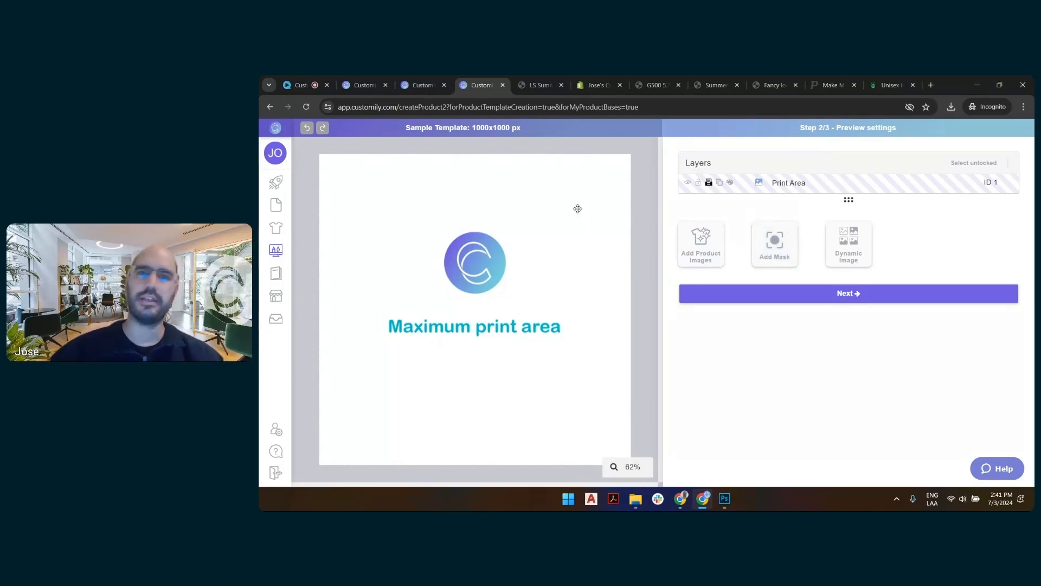
pyautogui.click(709, 260)
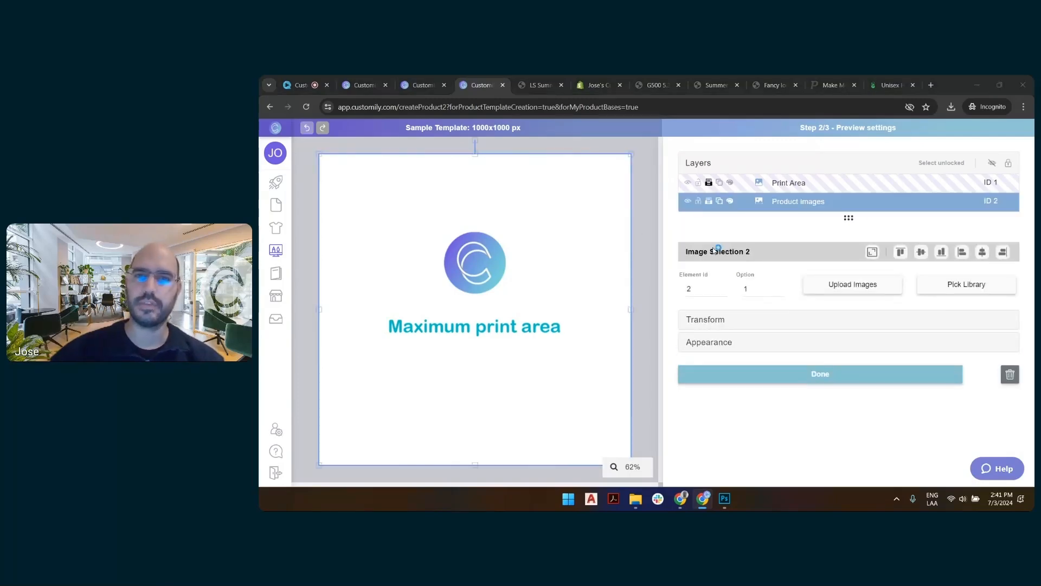
pyautogui.doubleClick(746, 272)
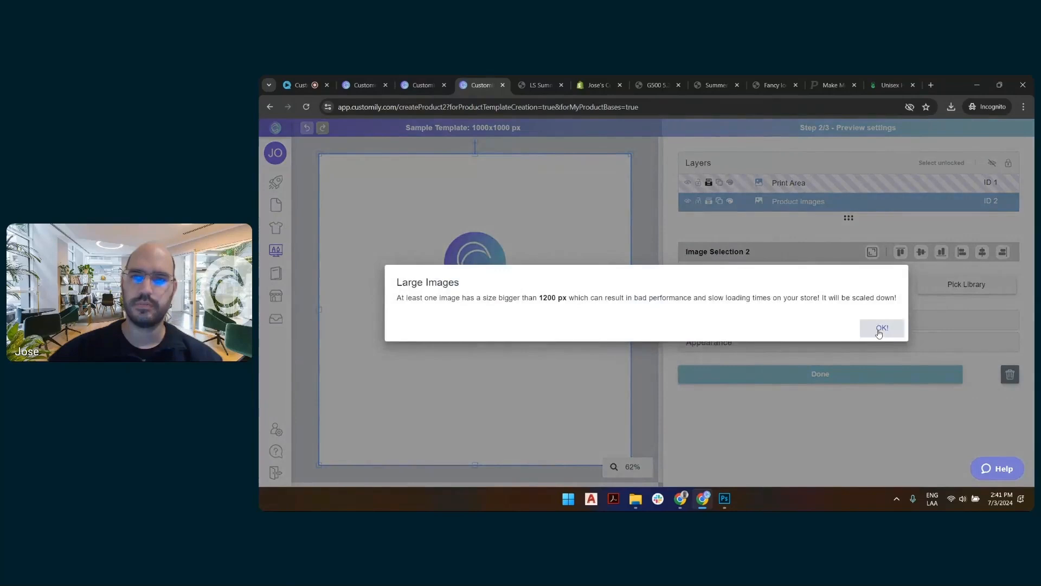
pyautogui.click(881, 329)
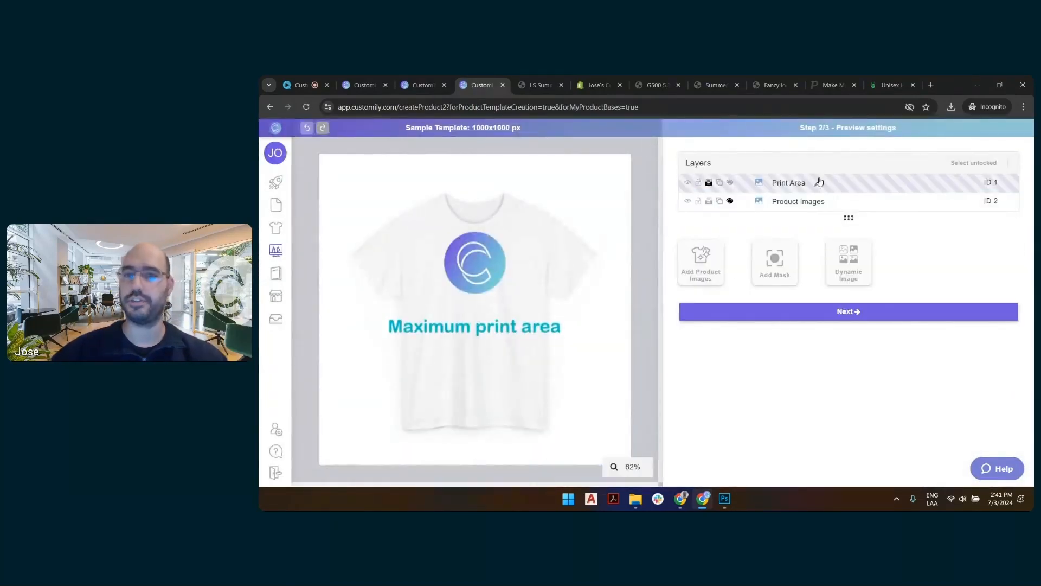
# Add a mask layer to the template and upload "LS front wrinkle overlay.png" to it, accepting the scaling down.
pyautogui.click(785, 262)
pyautogui.click(830, 309)
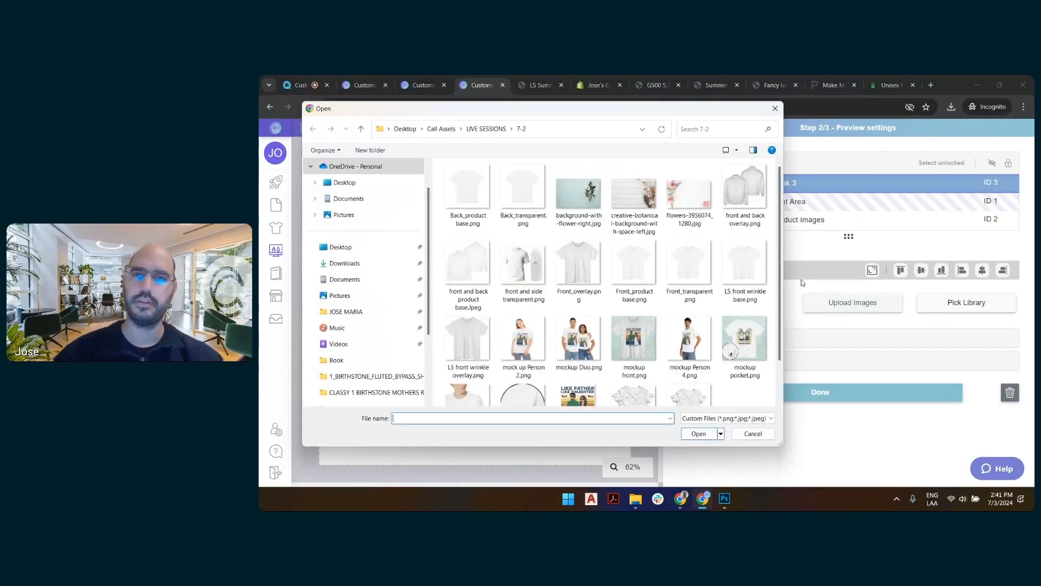
pyautogui.click(472, 340)
pyautogui.doubleClick(472, 340)
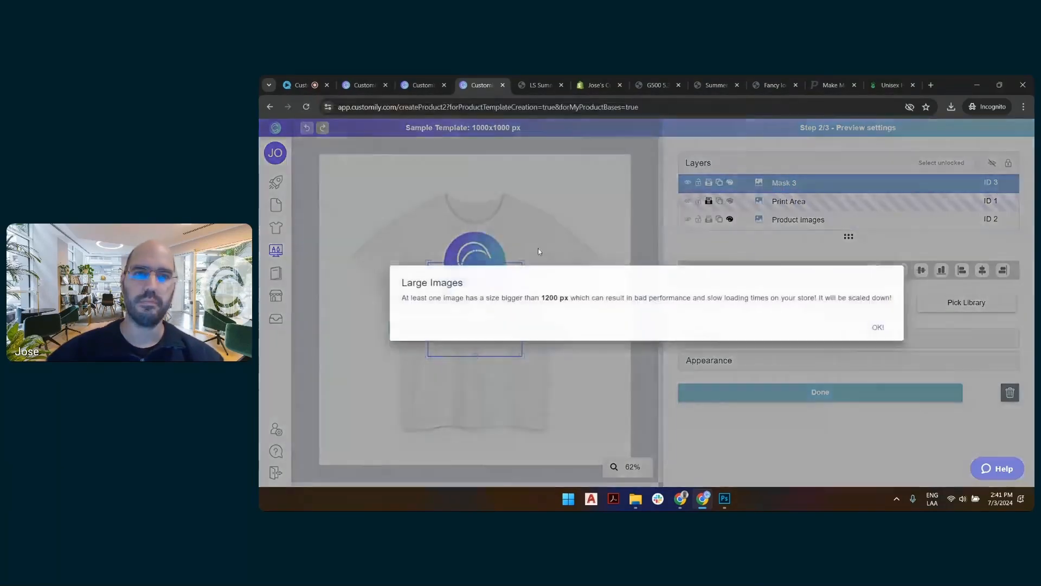
pyautogui.click(884, 327)
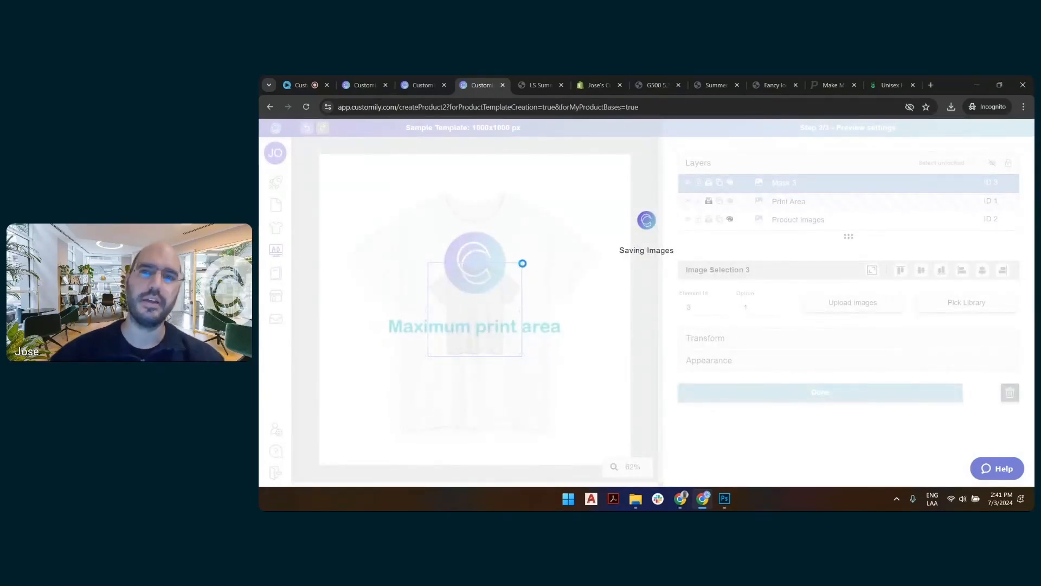
# Enlarge the wrinkle overlay in Mask 3 until it matches the outline of the white shirt in the sample template.
pyautogui.moveTo(523, 262); pyautogui.dragTo(619, 215)
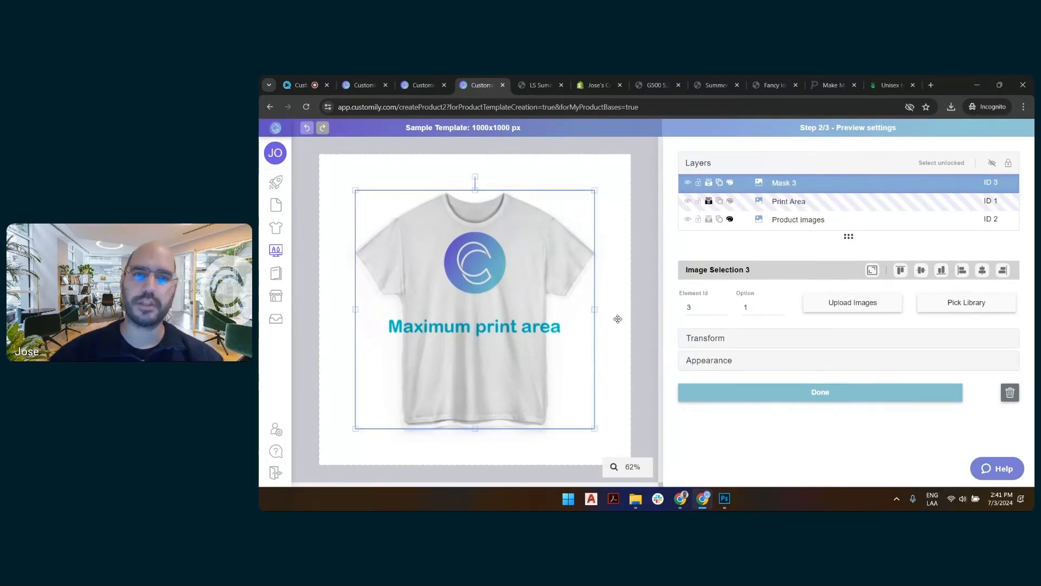
pyautogui.moveTo(595, 428); pyautogui.dragTo(599, 430)
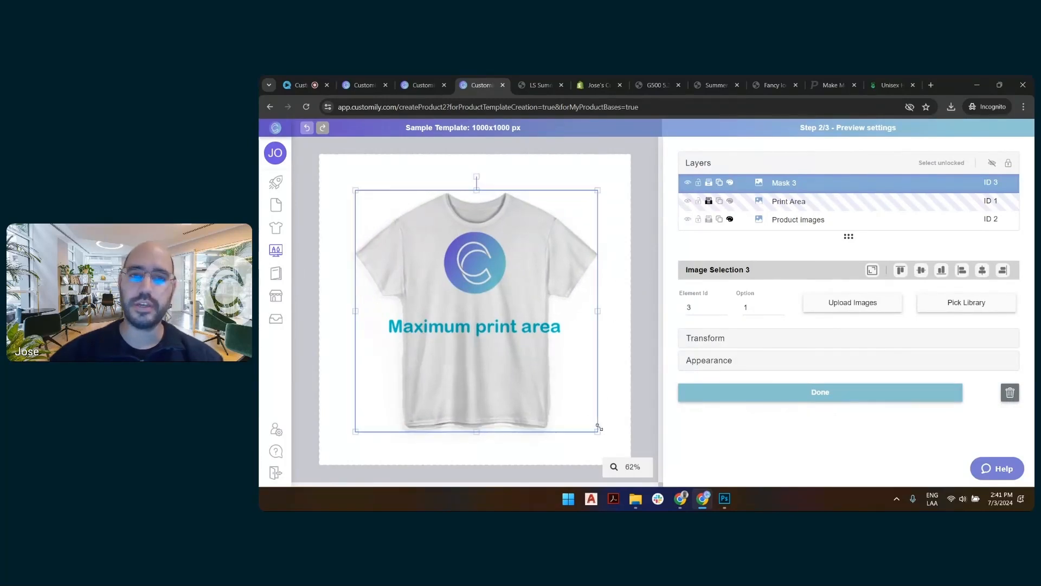
pyautogui.moveTo(356, 431); pyautogui.dragTo(349, 434)
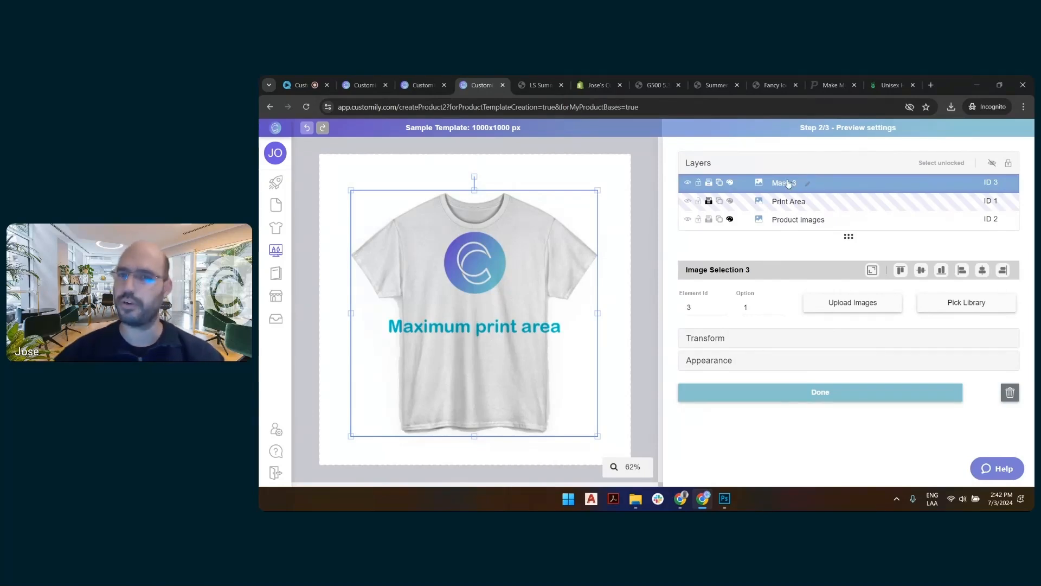
# Switch to "LS front wrinkle base.png" in Photoshop and hide the Capa 3 and Capa 2 layers above the white shirt.
pyautogui.click(439, 80)
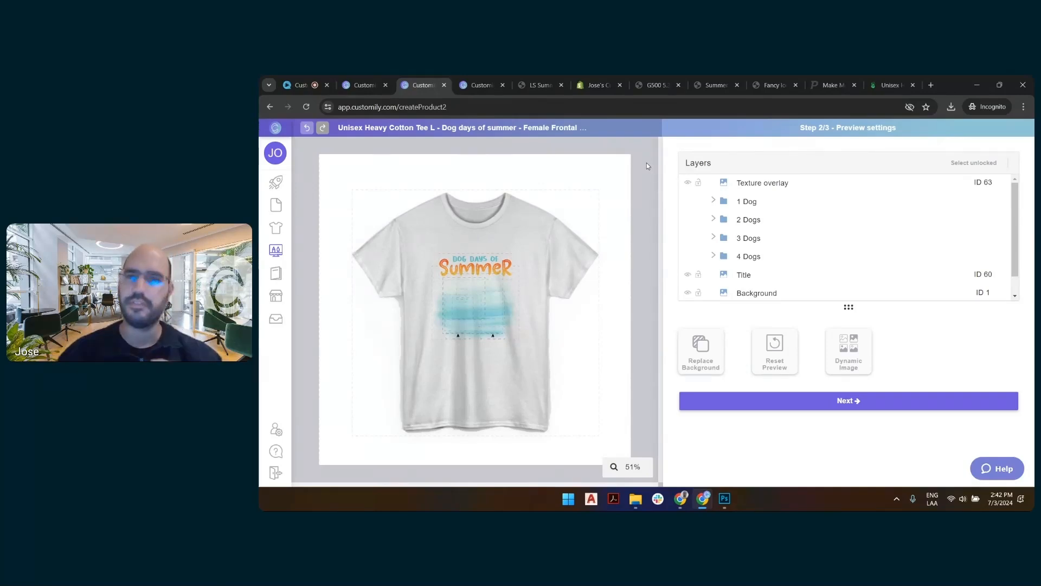
pyautogui.click(724, 499)
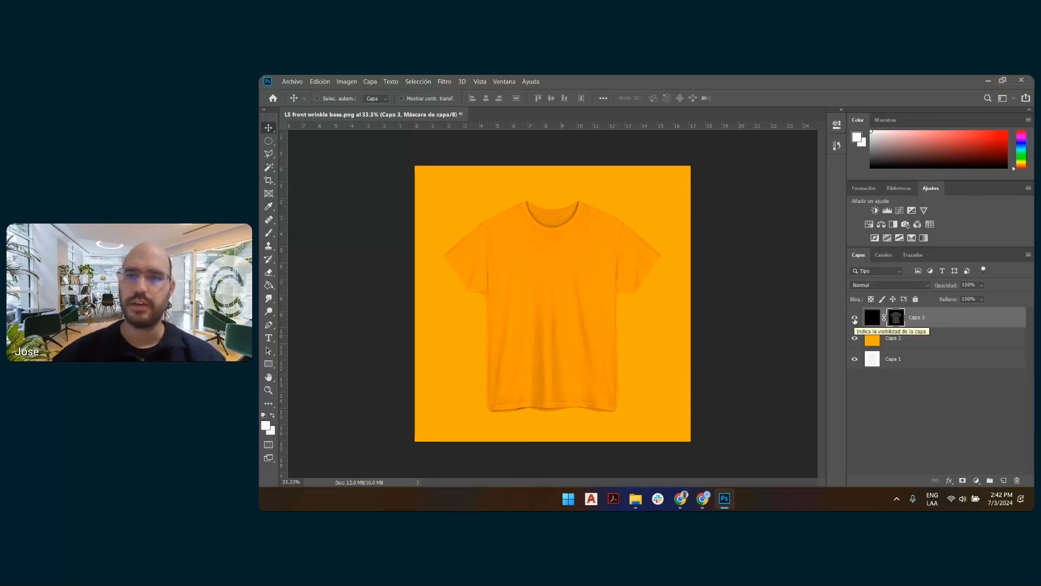
pyautogui.click(854, 319)
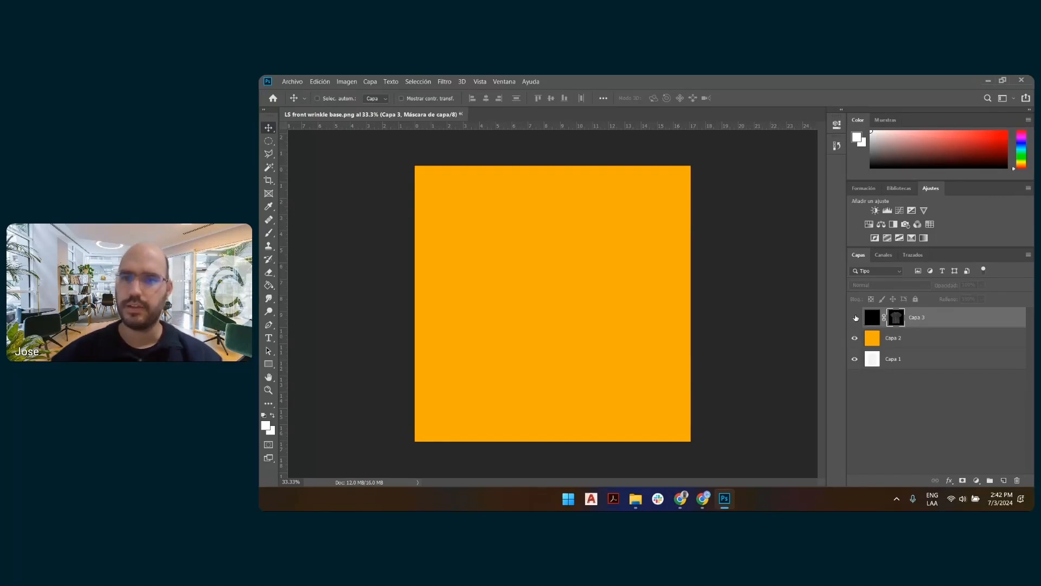
pyautogui.click(856, 338)
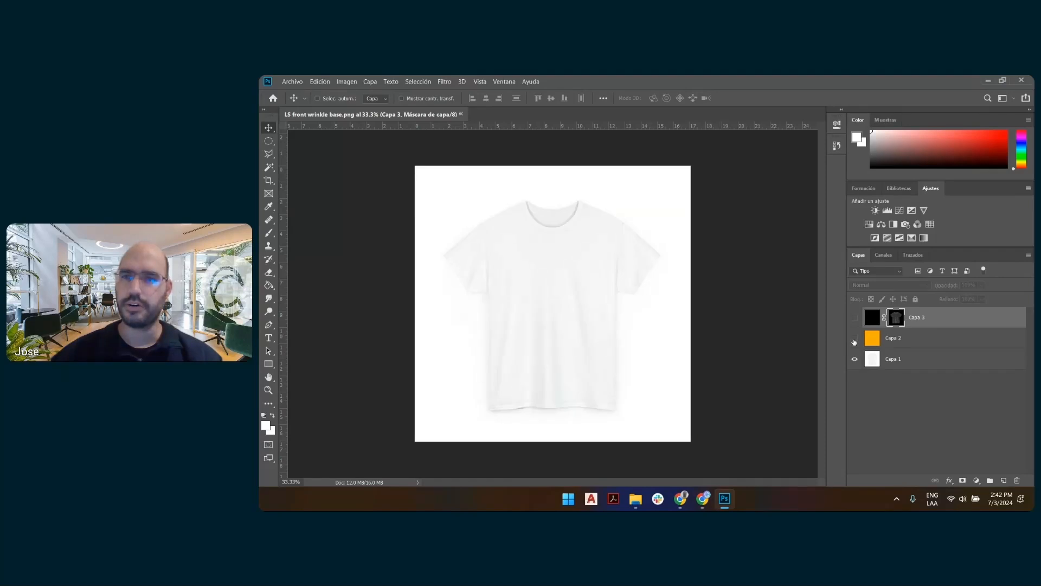
pyautogui.click(900, 361)
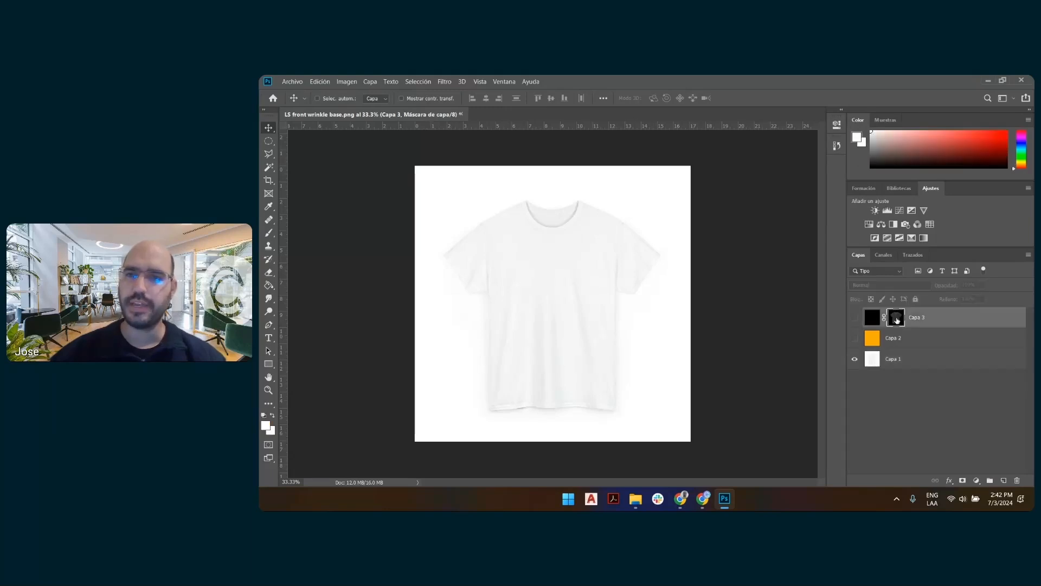
# Load Capa 3's black fill as a selection, make the layer visible again, and clear the selection.
pyautogui.click(896, 319)
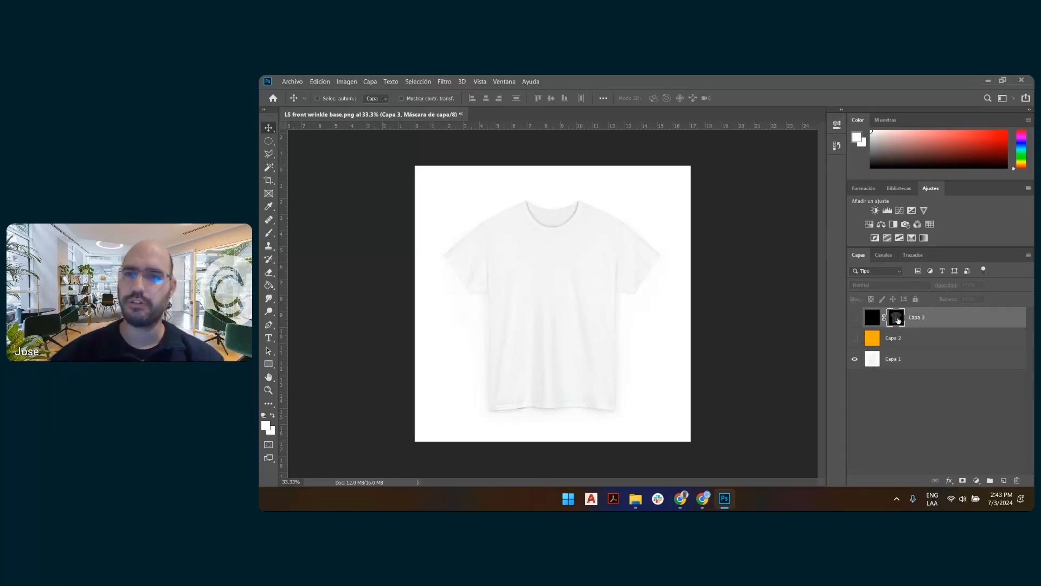
pyautogui.press('ctrl')
pyautogui.keyDown('ctrl'); pyautogui.click(899, 321); pyautogui.keyUp('ctrl')
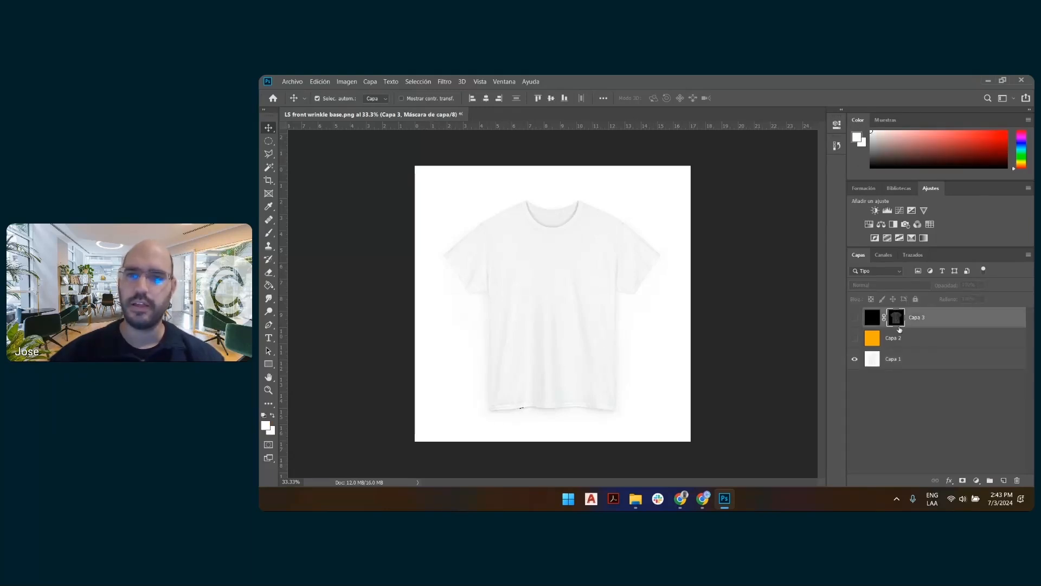
pyautogui.keyDown('ctrl'); pyautogui.click(875, 319); pyautogui.keyUp('ctrl')
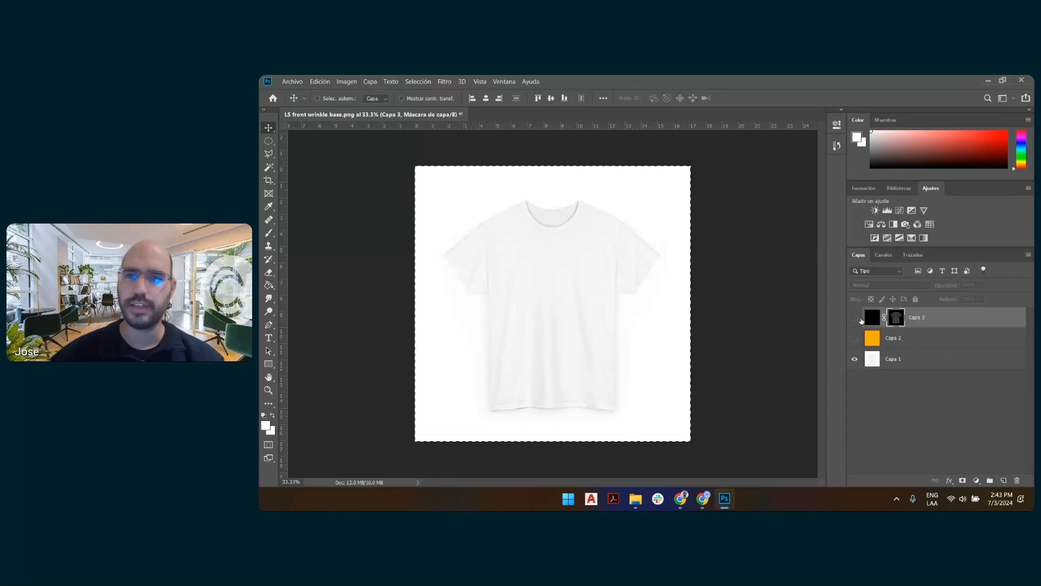
pyautogui.click(858, 319)
pyautogui.hotkey('ctrl', 'd')
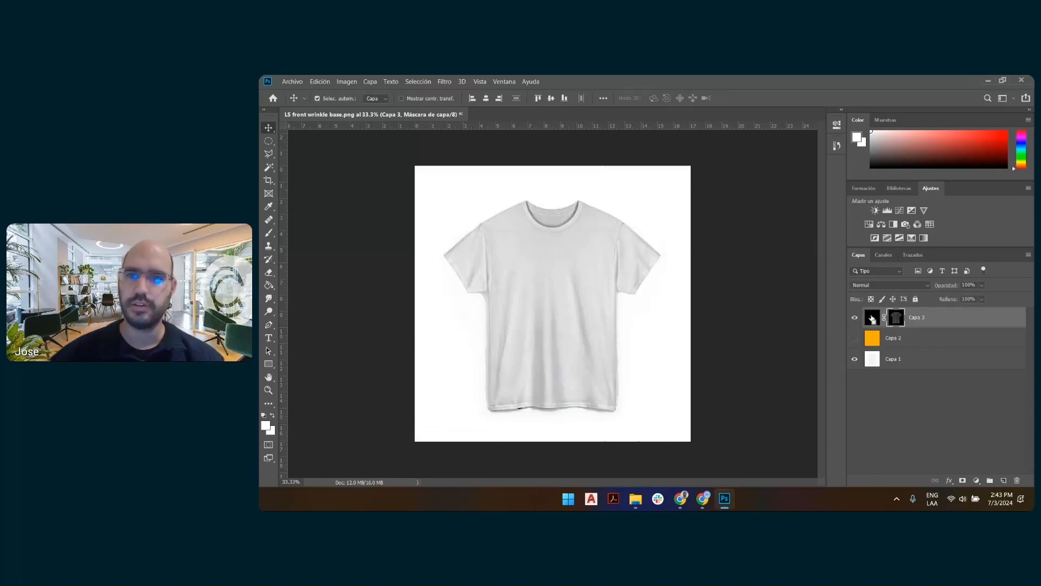
# Examine Capa 3's layer mask on its own, return to the normal view, and leave the whole canvas selected.
pyautogui.keyDown('ctrl'); pyautogui.click(873, 320); pyautogui.keyUp('ctrl')
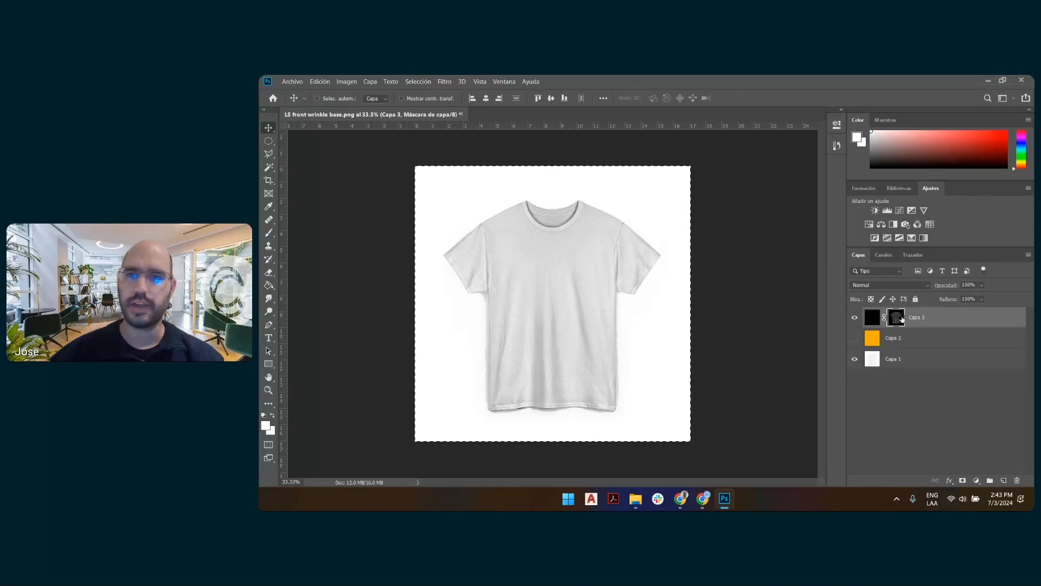
pyautogui.keyDown('alt'); pyautogui.click(897, 319); pyautogui.keyUp('alt')
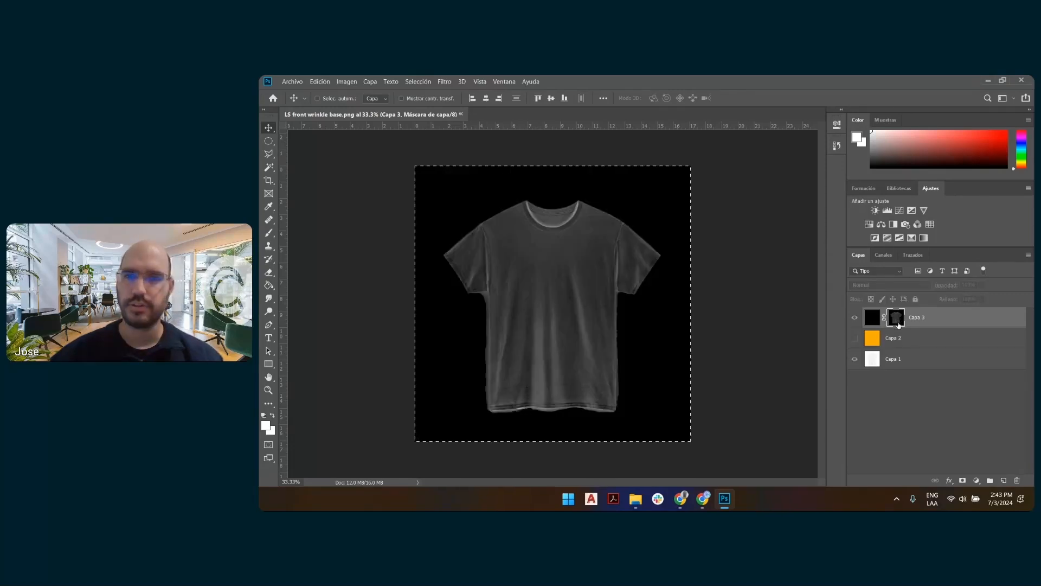
pyautogui.hotkey('ctrl', 'd')
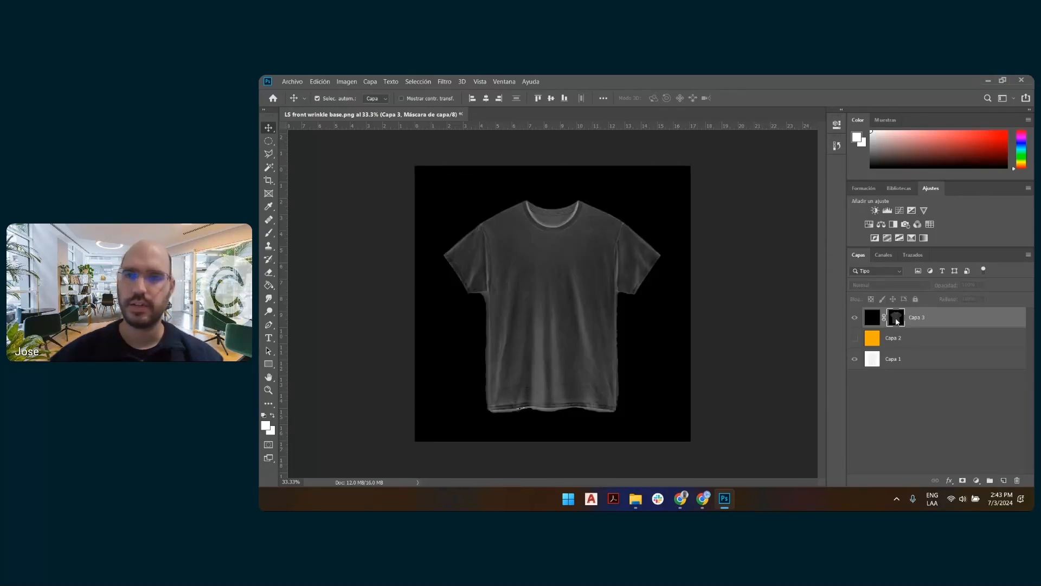
pyautogui.keyDown('ctrl'); pyautogui.click(868, 319); pyautogui.keyUp('ctrl')
pyautogui.click(856, 319)
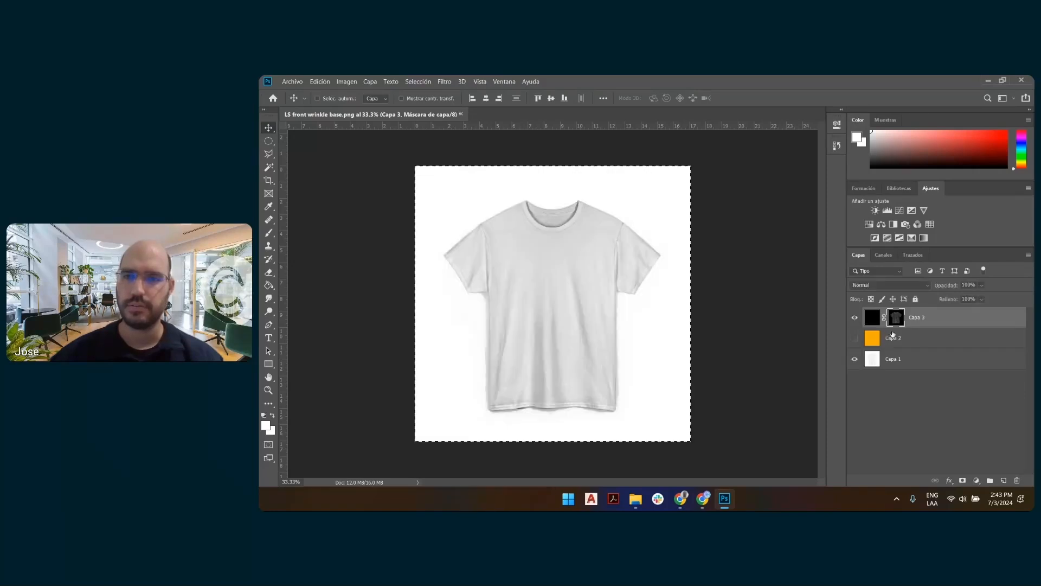
# Hide Capa 3, make the white shirt layer Capa 1 active, and activate the Magic Wand tool.
pyautogui.click(855, 317)
pyautogui.click(895, 358)
pyautogui.rightClick(689, 217)
pyautogui.rightClick(658, 217)
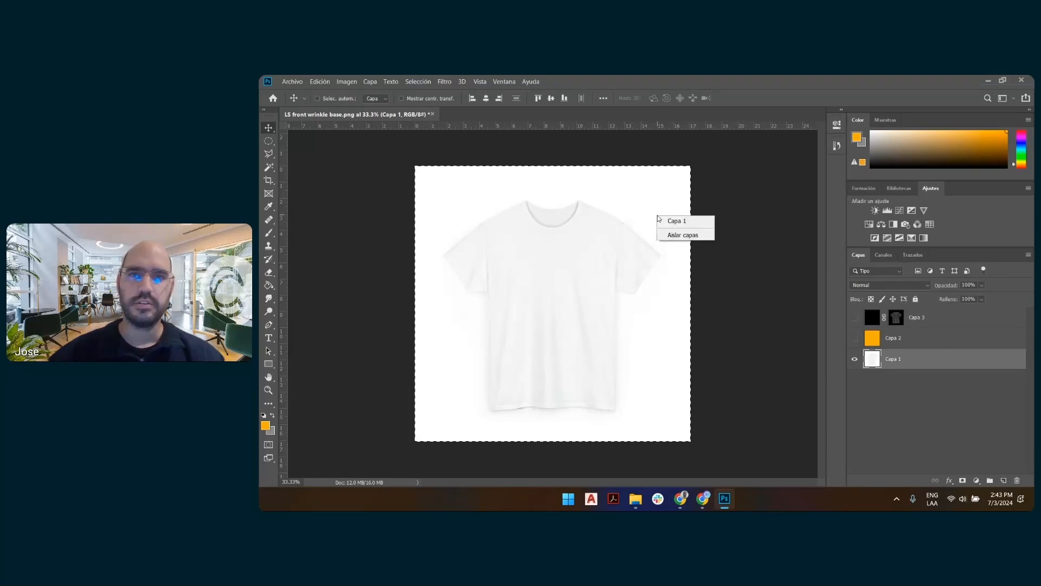
pyautogui.click(268, 167)
pyautogui.click(269, 167)
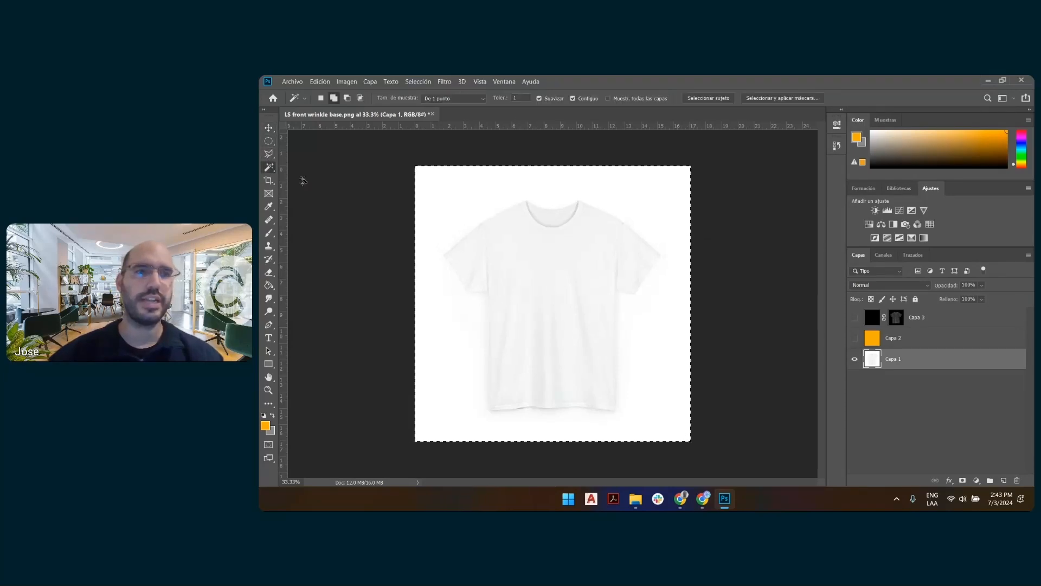
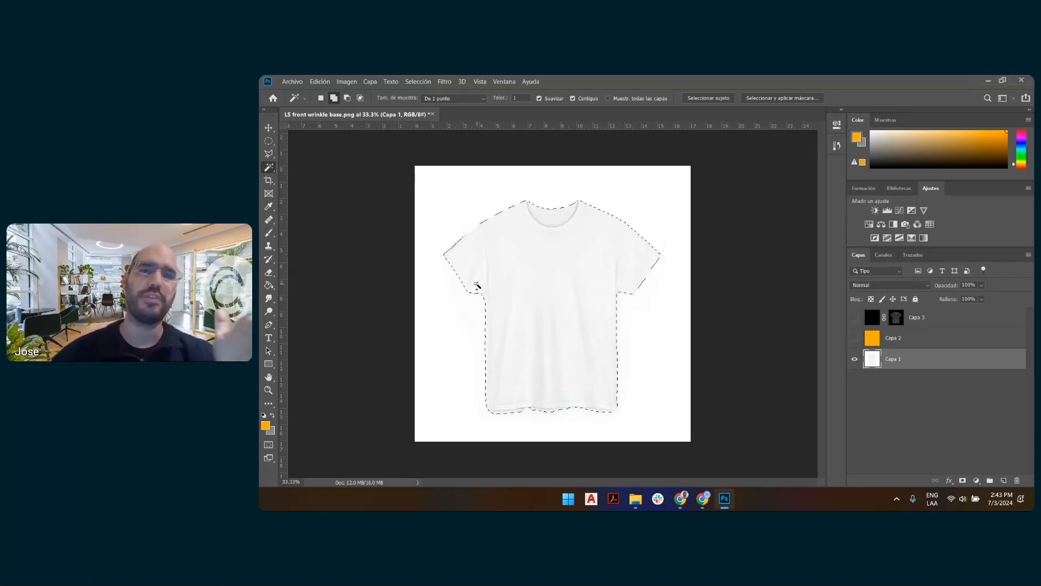
# Invert the shirt selection on Capa 1, delete the white background around the shirt, and clear the selection.
pyautogui.rightClick(568, 238)
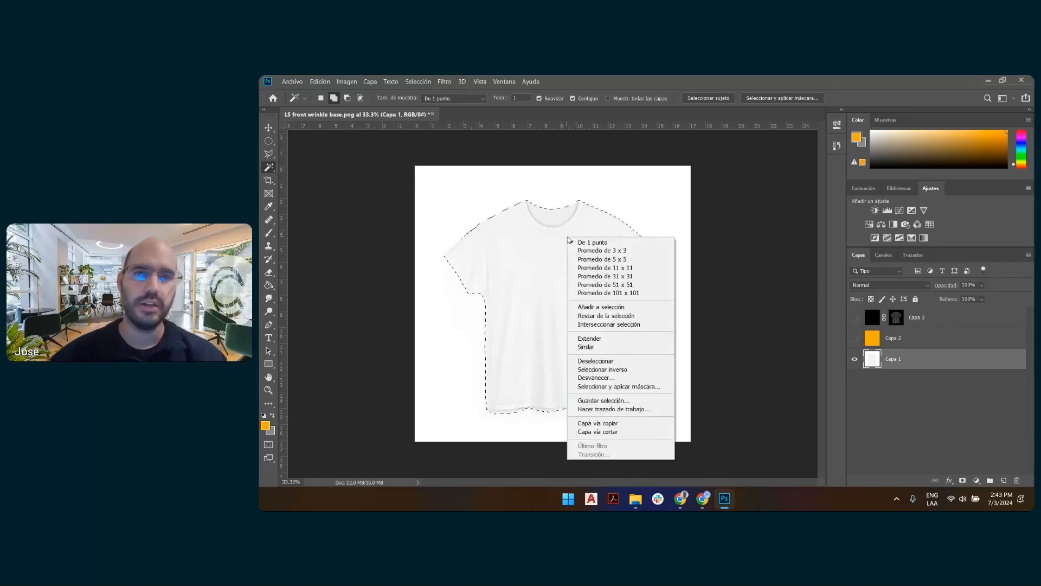
pyautogui.click(602, 369)
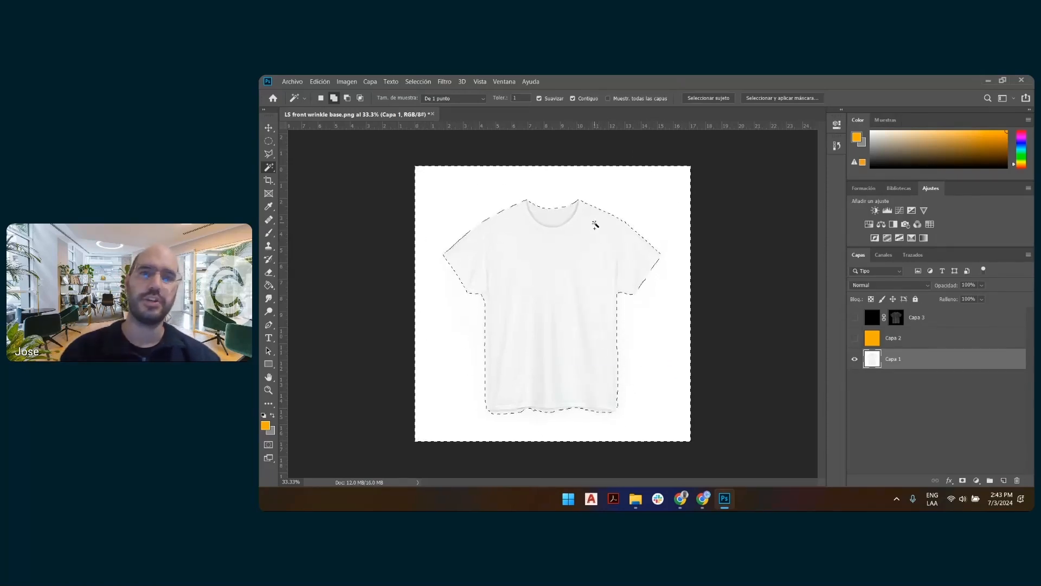
pyautogui.click(320, 82)
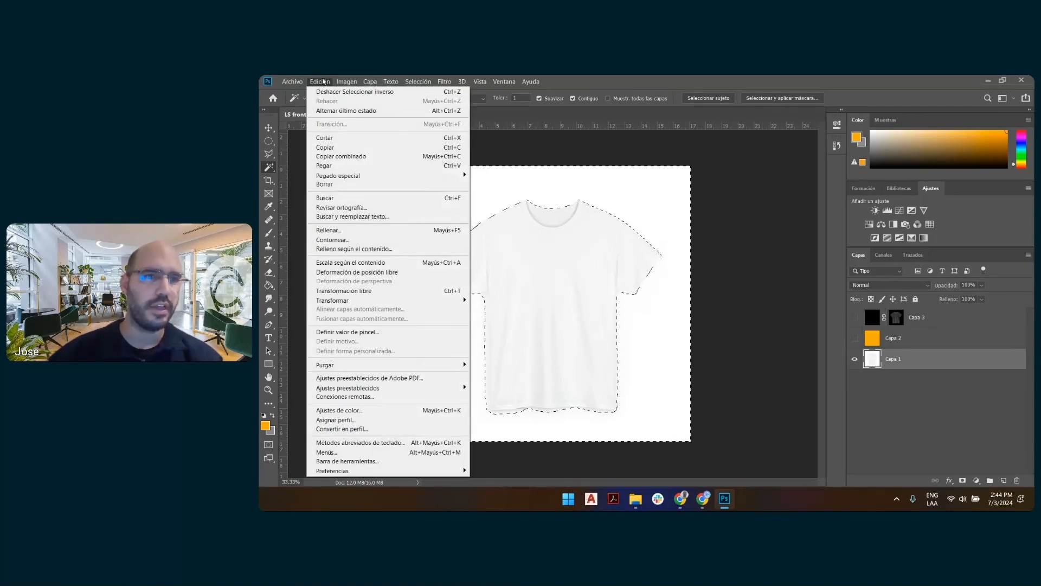
pyautogui.click(326, 185)
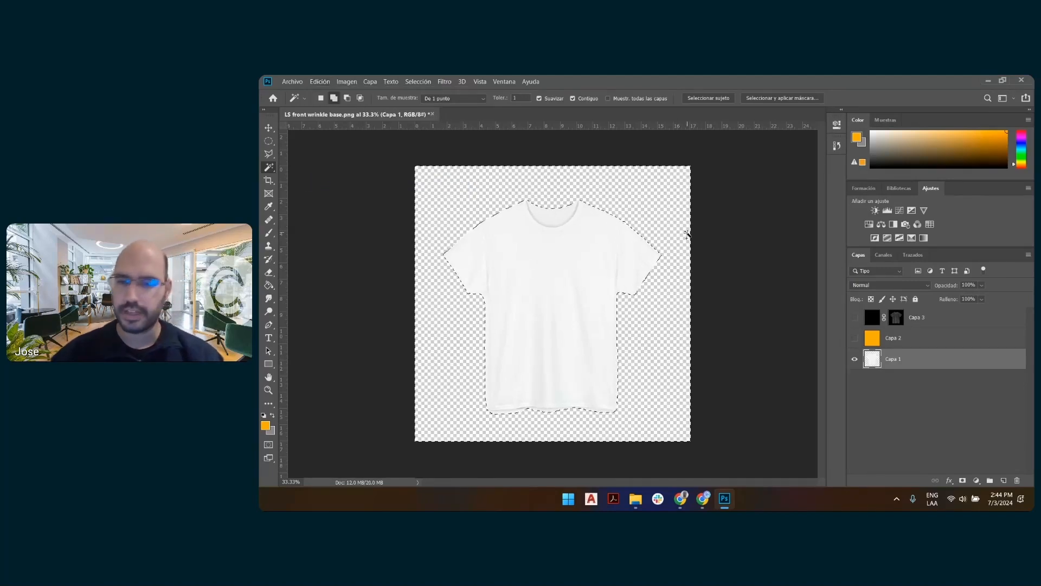
pyautogui.rightClick(584, 255)
pyautogui.click(659, 378)
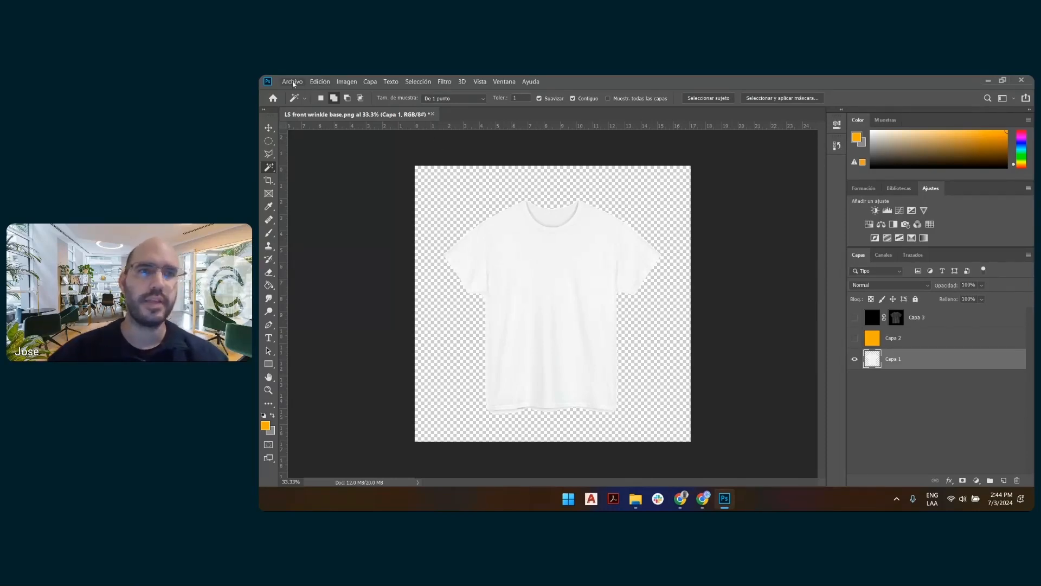
# Quick-export Capa 1 as a PNG named "LS front wrinkle transparent.png" in the 7-2 folder.
pyautogui.rightClick(933, 363)
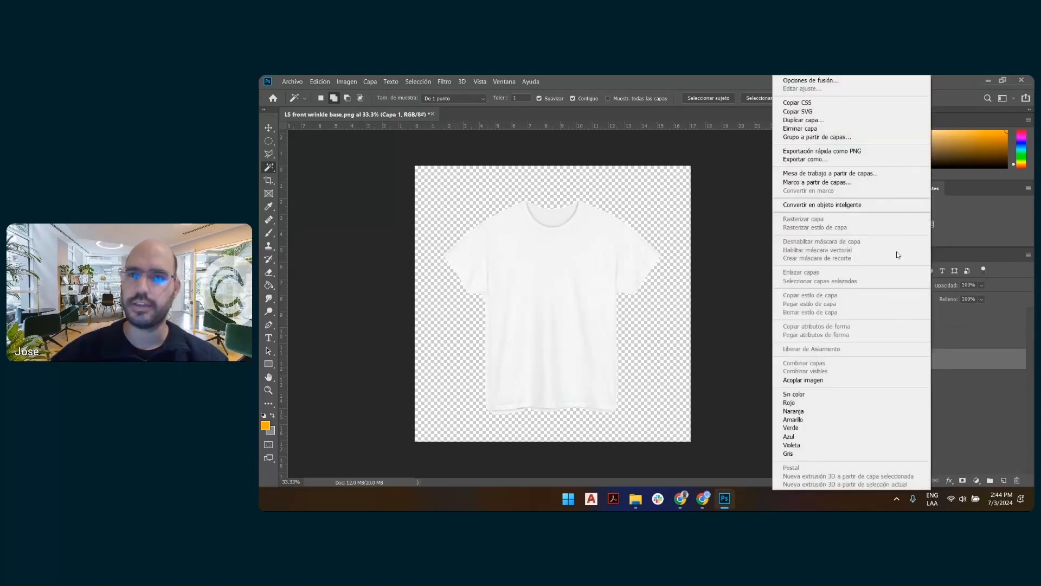
pyautogui.click(845, 151)
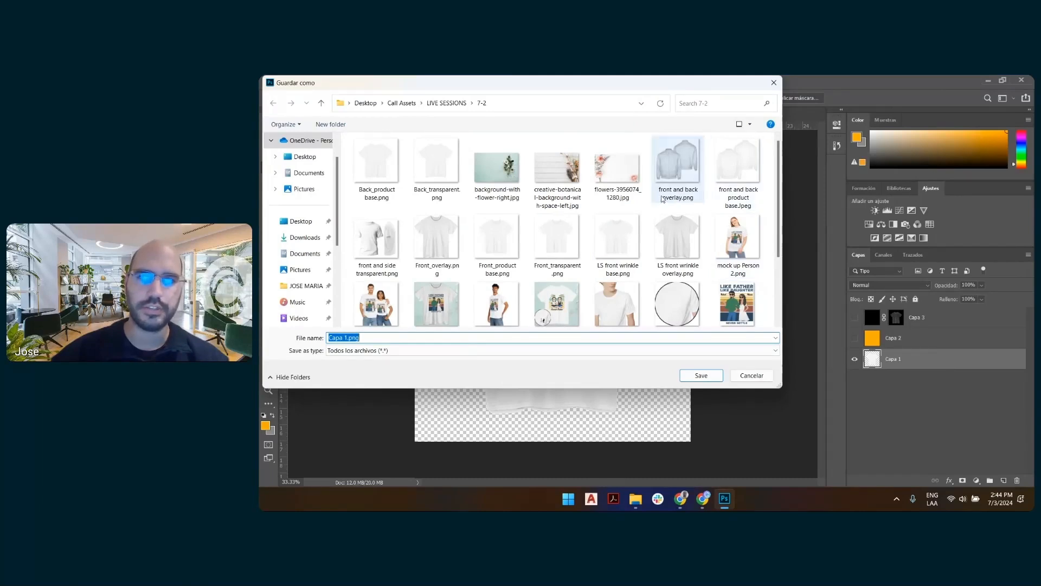
pyautogui.click(624, 238)
pyautogui.click(374, 338)
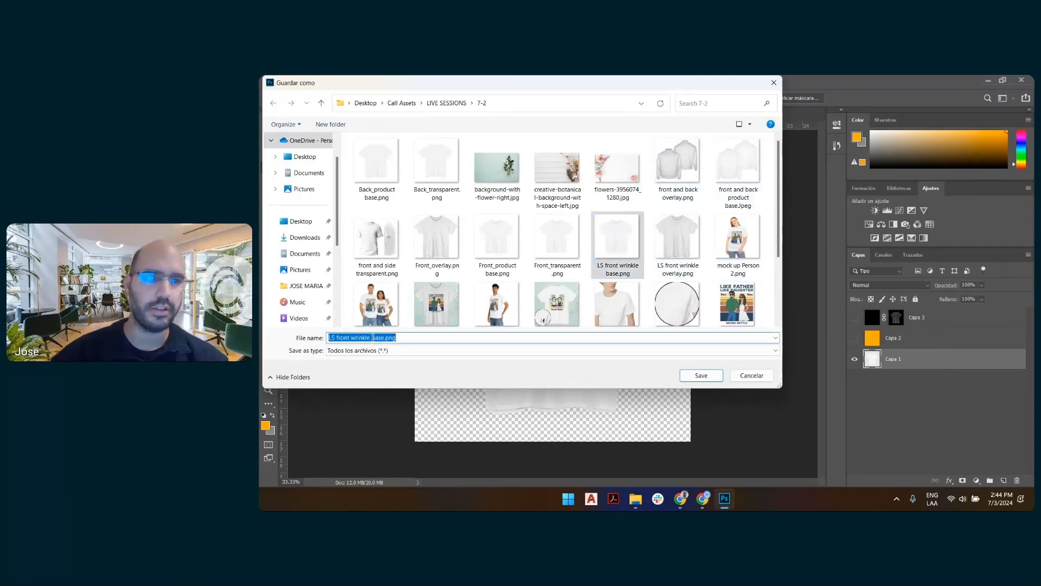
pyautogui.click(373, 338)
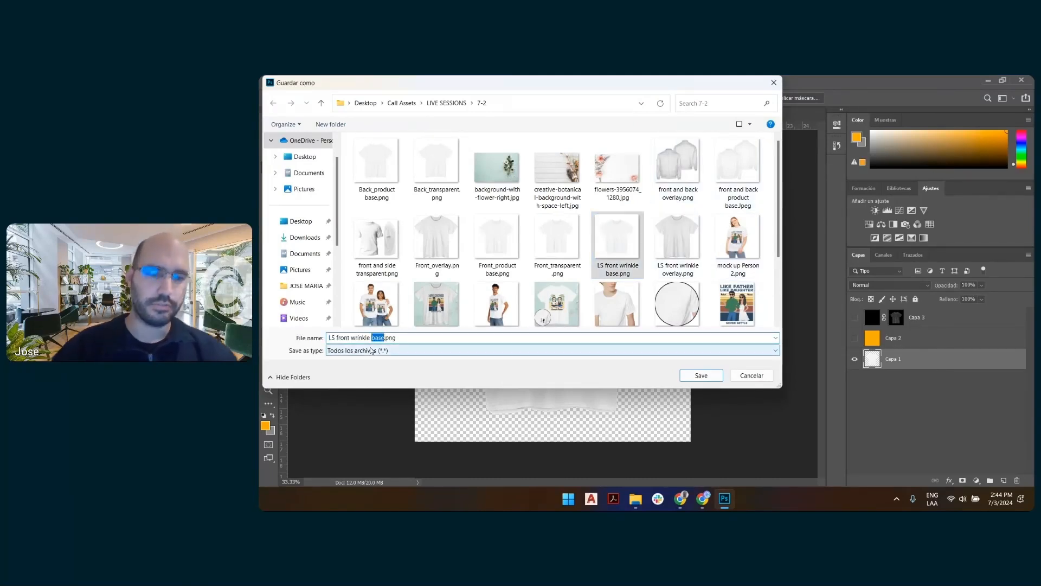
pyautogui.write('transparent')
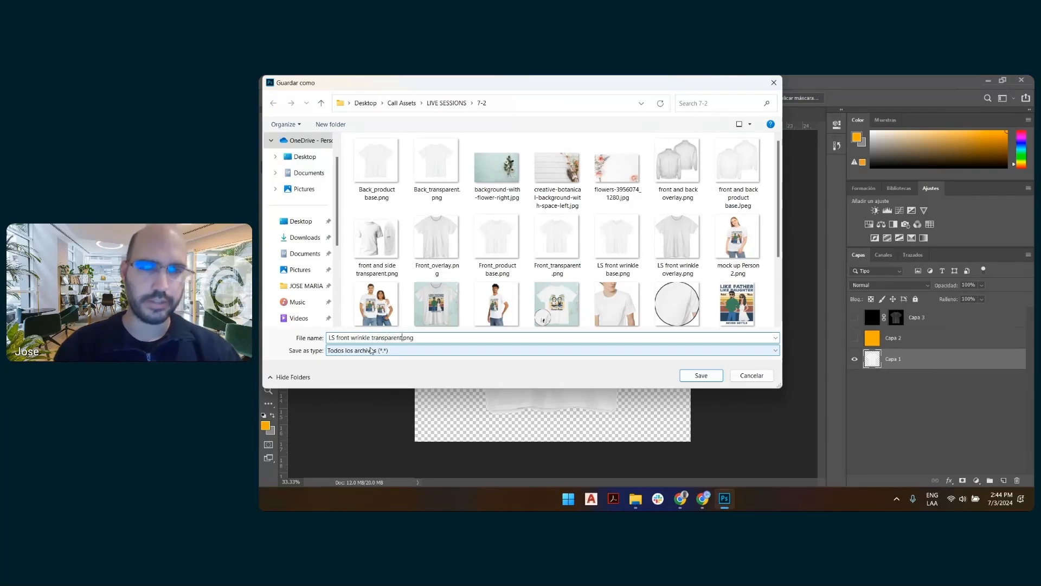
pyautogui.press('Return')
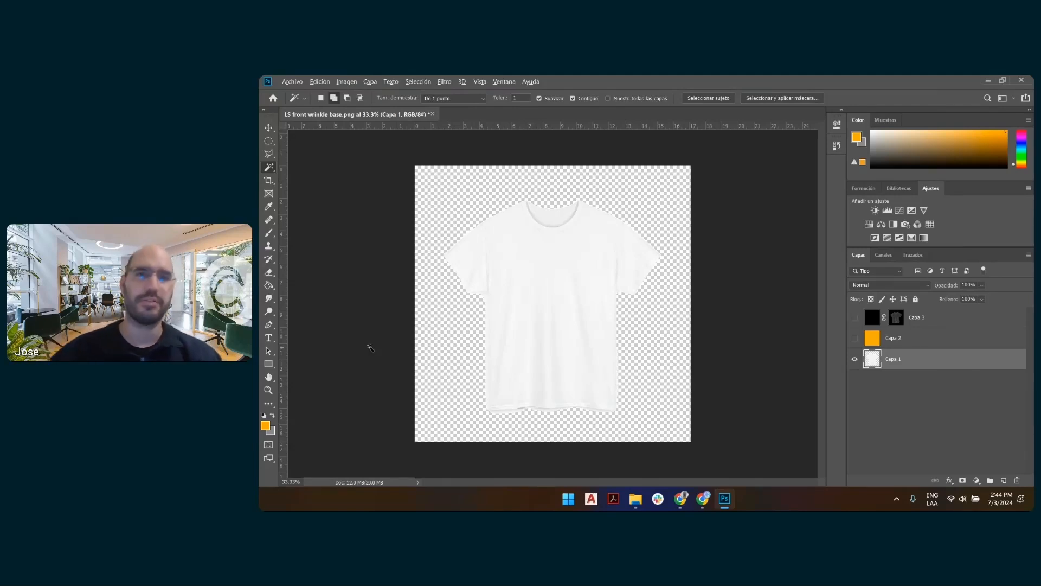
# Switch to the Customily preview settings in Chrome and add a new dynamic image element to the shirt preview.
pyautogui.hotkey('alt', 'Tab')
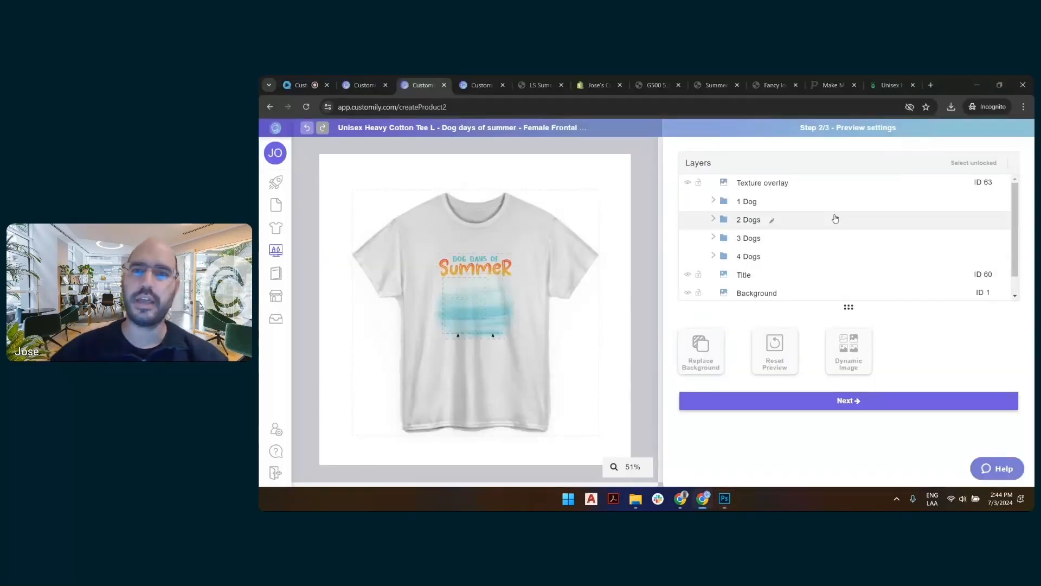
pyautogui.click(762, 184)
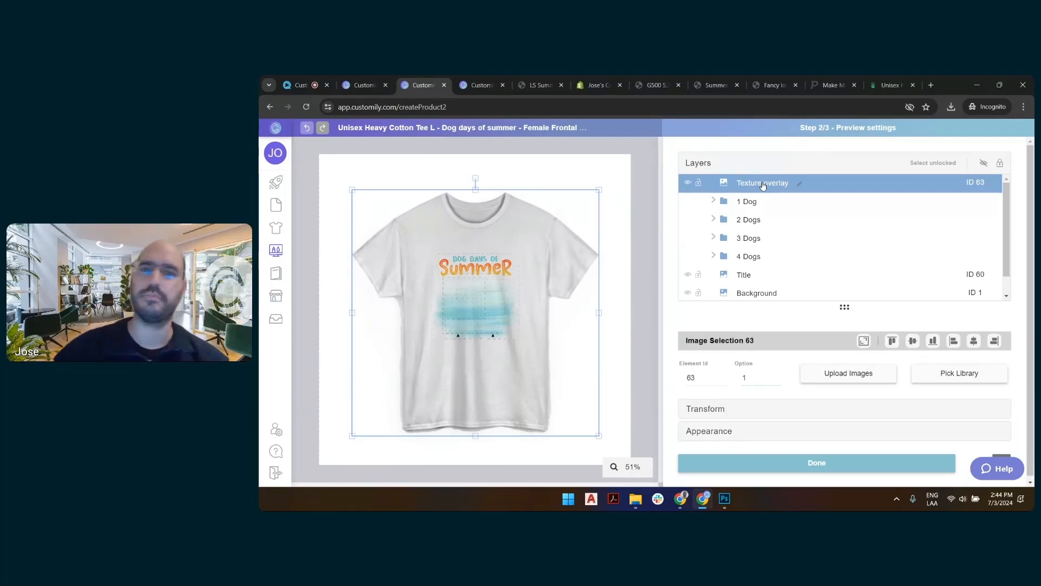
pyautogui.scroll(-1, 765, 228)
pyautogui.click(766, 296)
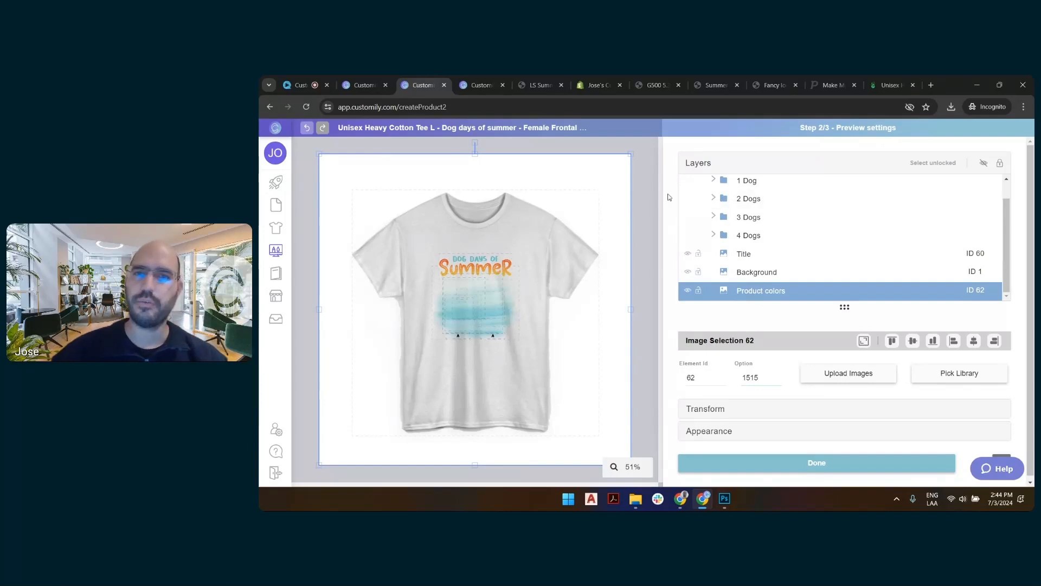
pyautogui.click(670, 215)
pyautogui.click(859, 364)
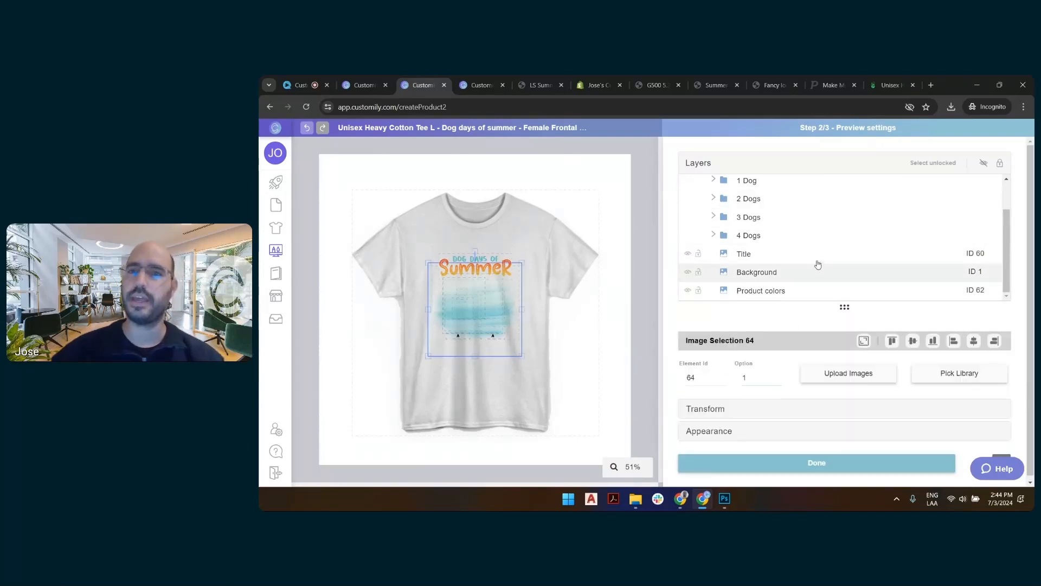
# Rename the new image selection layer to "Context" and move it between the Background and Product colors layers.
pyautogui.click(813, 185)
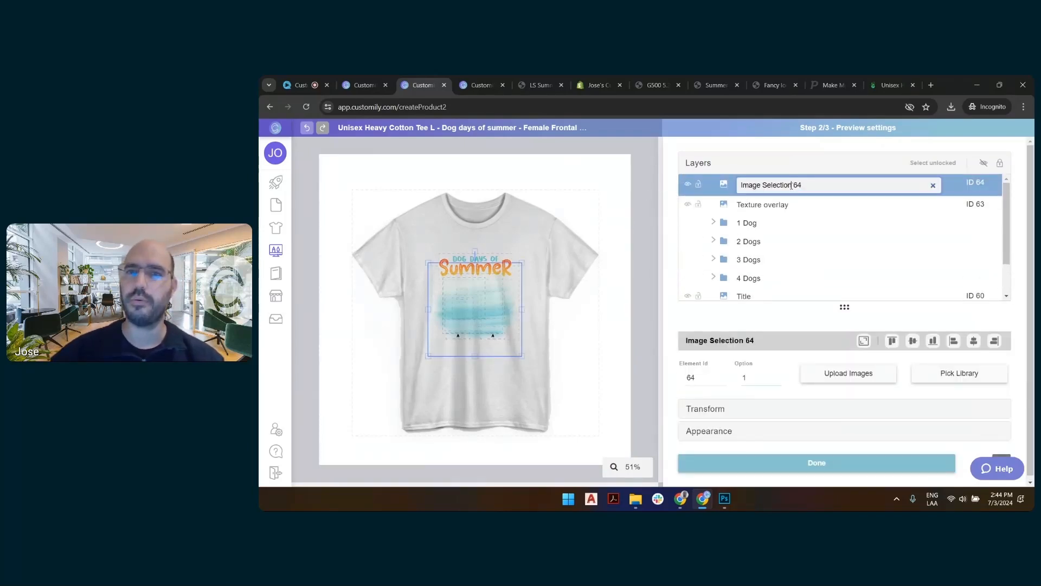
pyautogui.hotkey('ctrl', 'a')
pyautogui.write('Context')
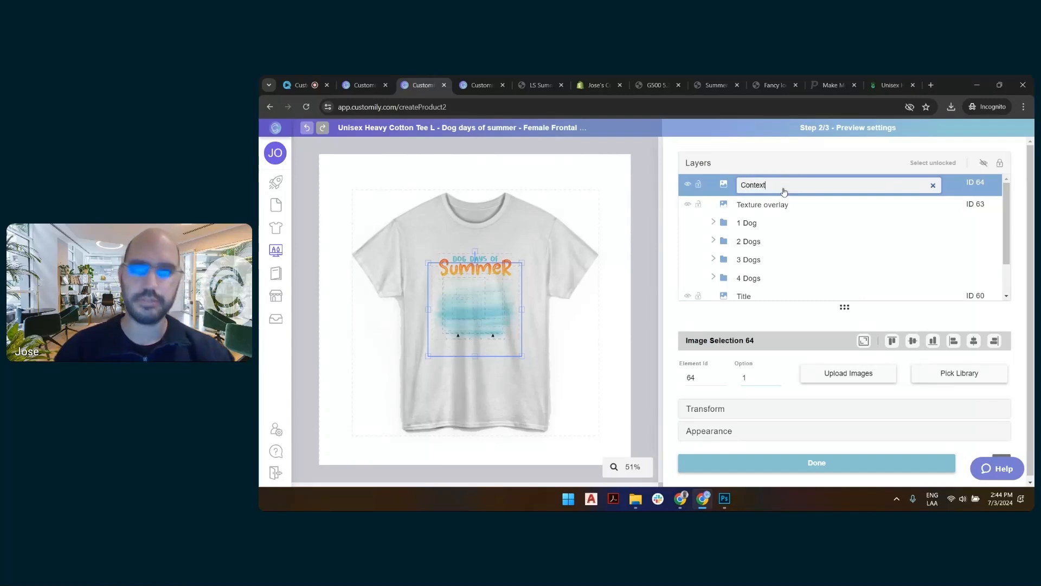
pyautogui.press('Return')
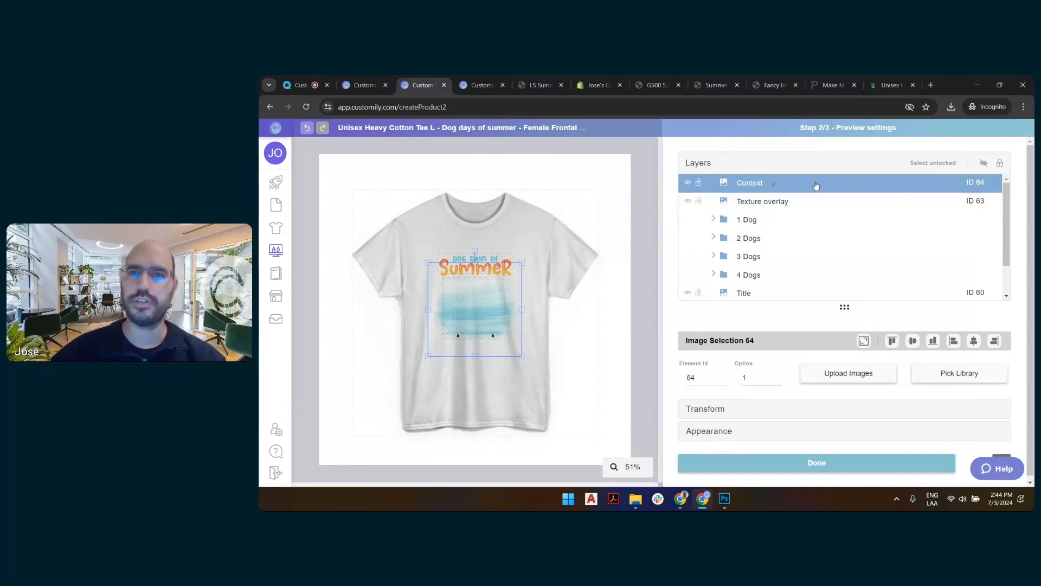
pyautogui.moveTo(816, 186); pyautogui.dragTo(826, 276)
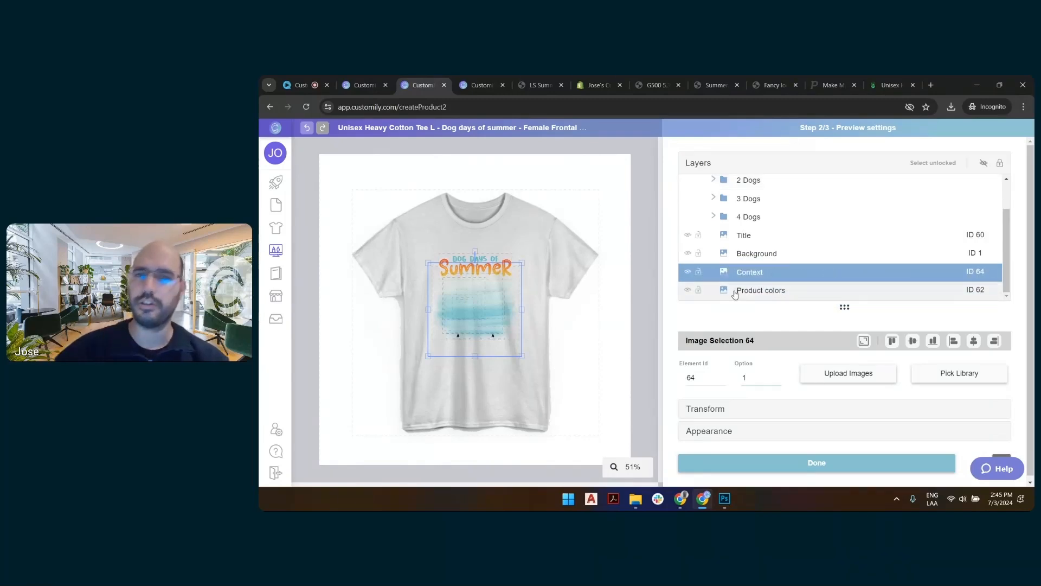
# Upload background-with-flower-right.jpg to the Context layer and expand the layer to the full canvas.
pyautogui.click(884, 375)
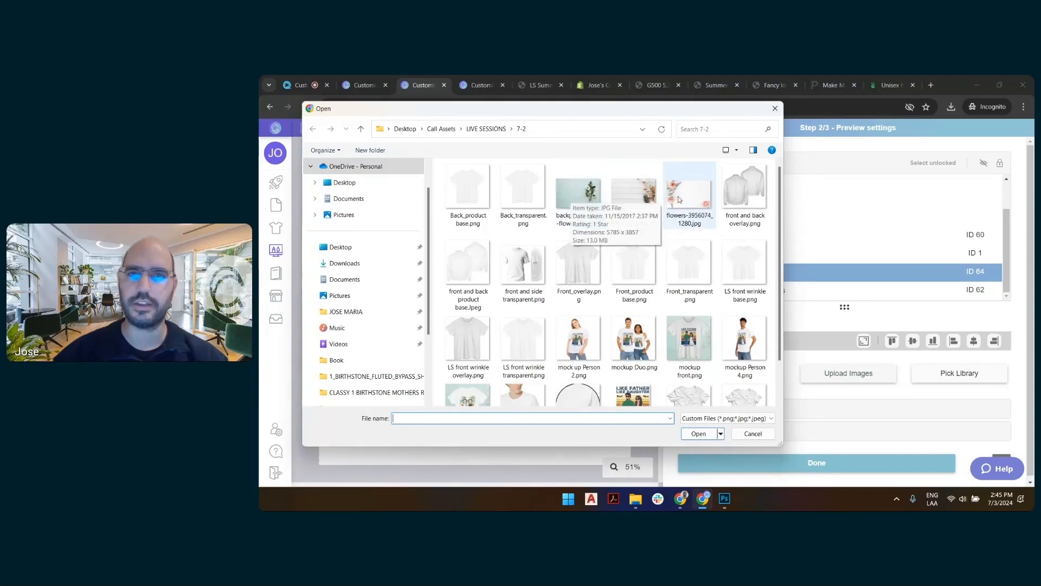
pyautogui.doubleClick(577, 201)
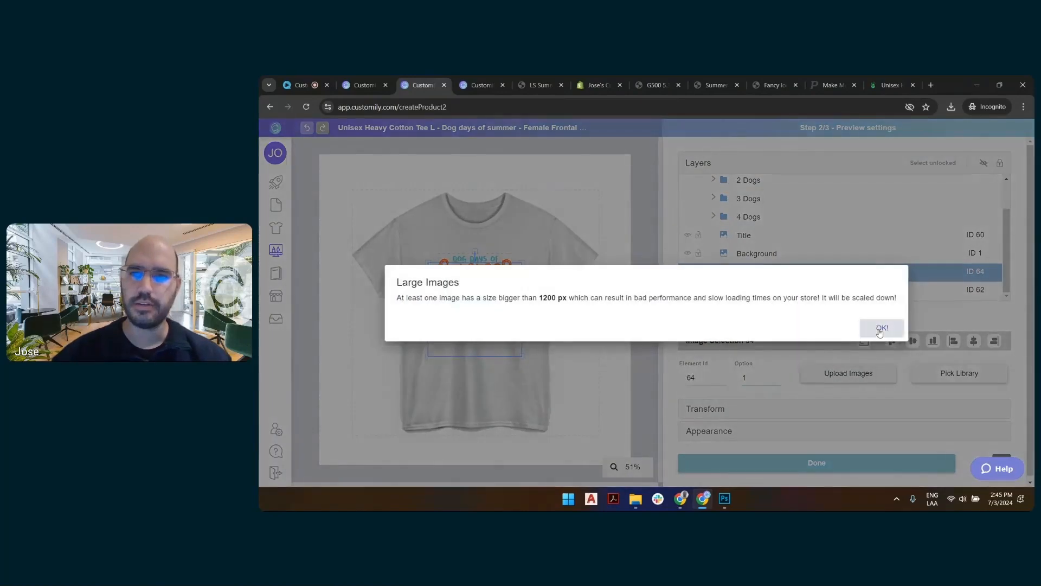
pyautogui.click(880, 328)
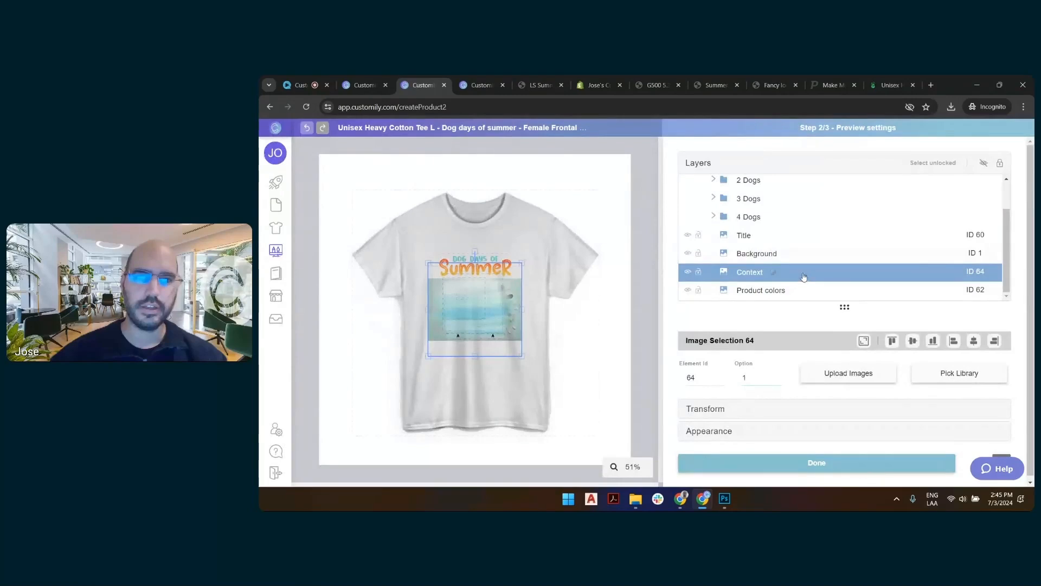
pyautogui.click(864, 341)
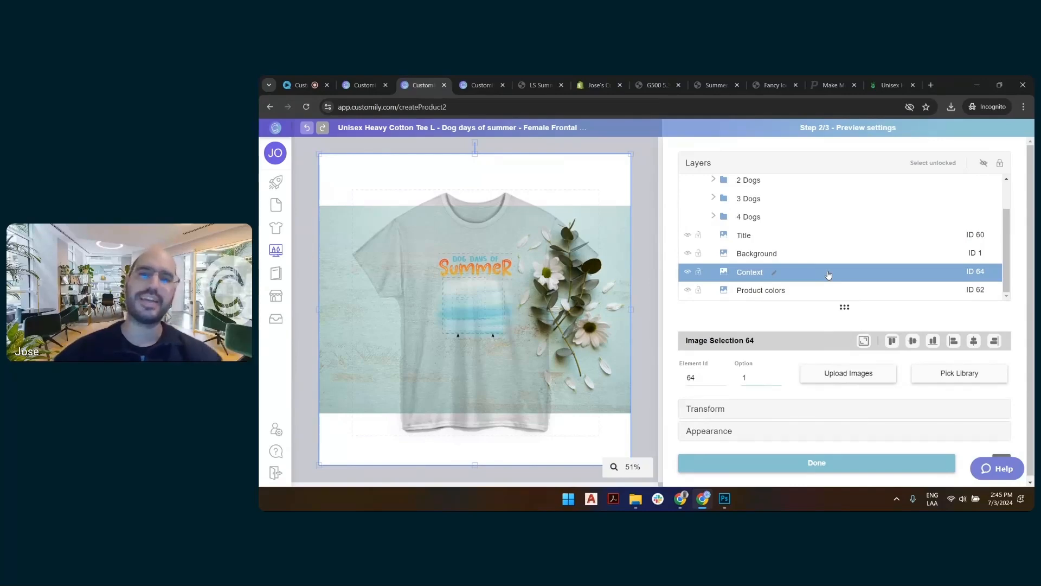
# Move the Context layer below Product colors and upload "LS front wrinkle transparent.png" as the Product colors image.
pyautogui.moveTo(829, 274); pyautogui.dragTo(831, 287)
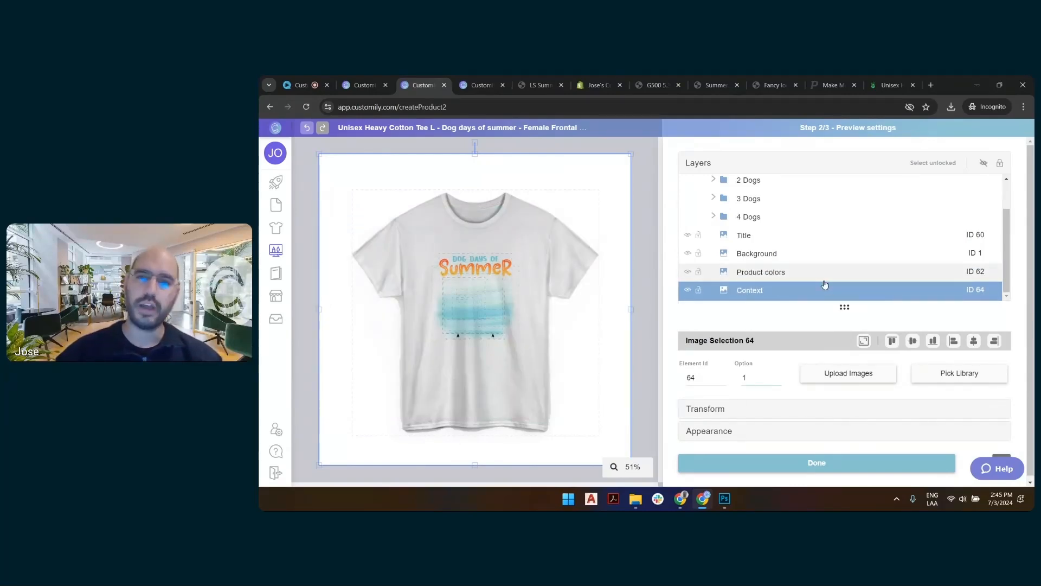
pyautogui.click(822, 277)
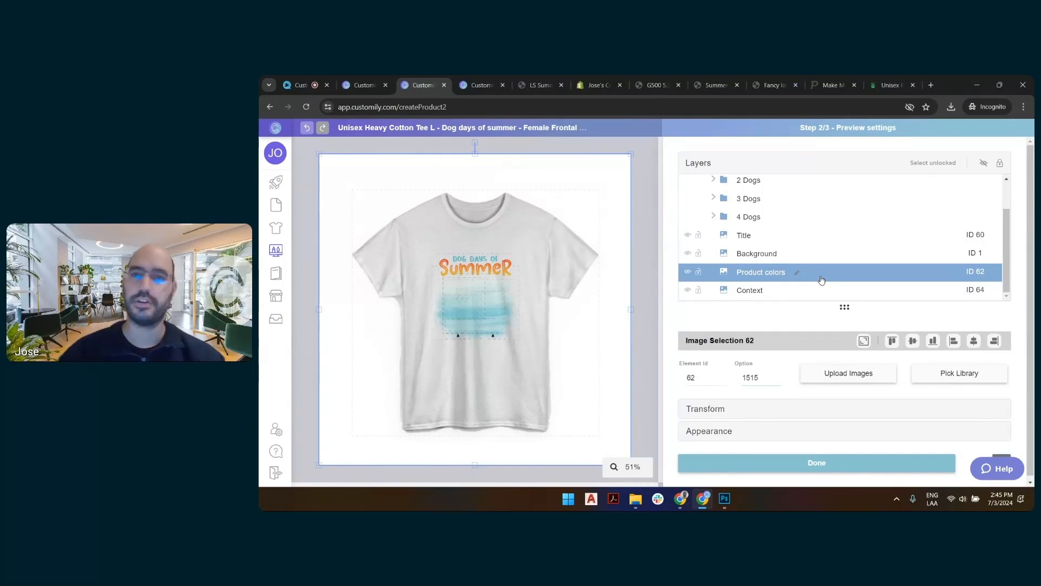
pyautogui.click(842, 374)
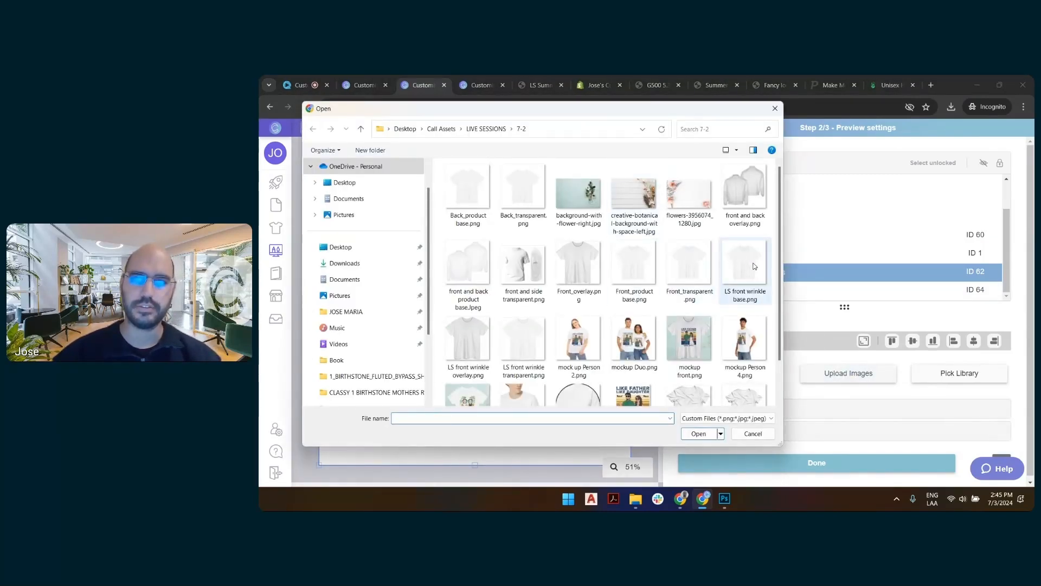
pyautogui.click(753, 266)
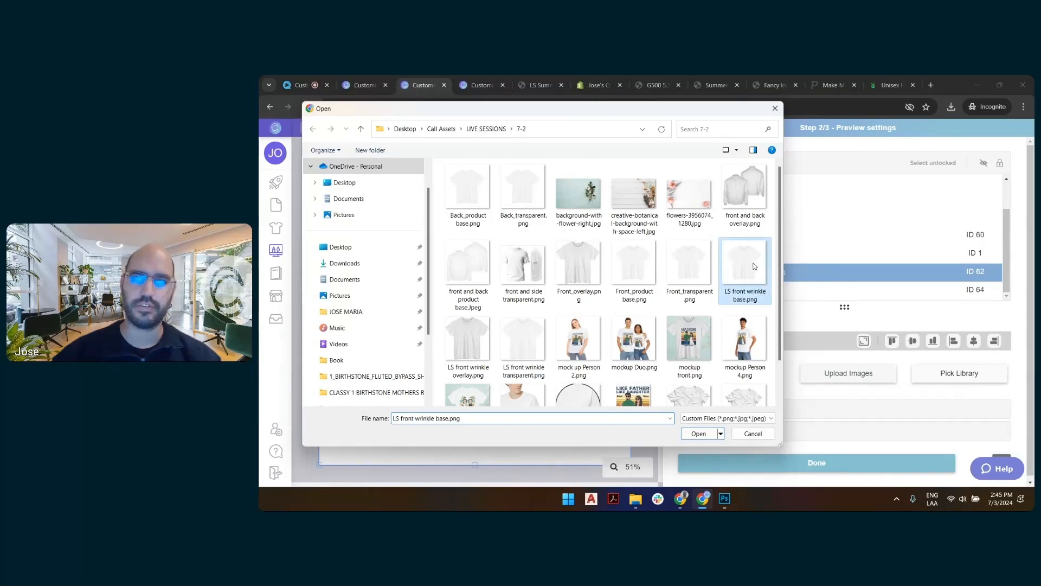
pyautogui.click(464, 336)
pyautogui.click(526, 337)
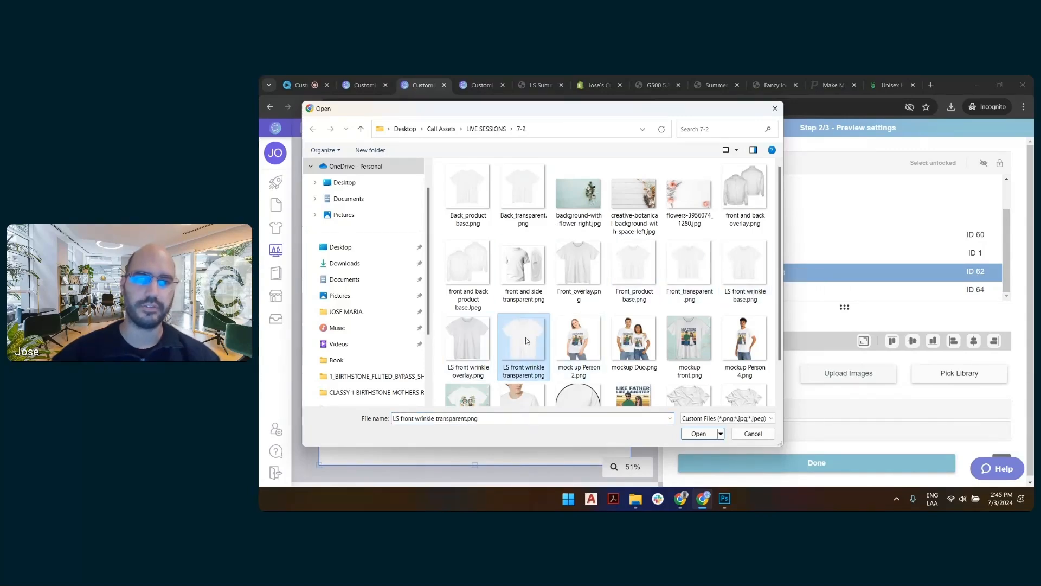
pyautogui.doubleClick(526, 338)
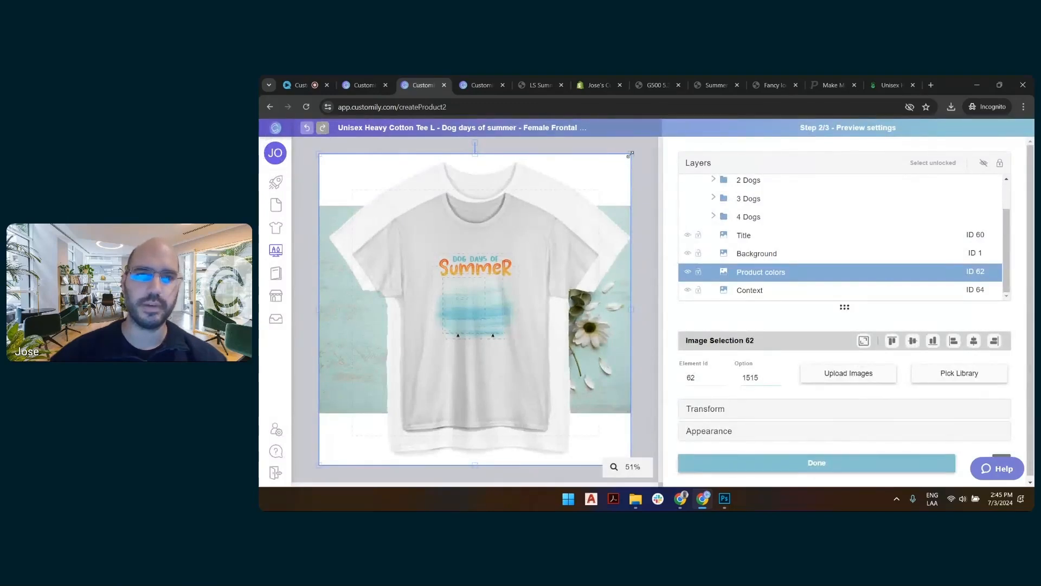
# Scale down the Product colors shirt and adjust its corners so it lines up with the texture overlay shirt.
pyautogui.moveTo(631, 154); pyautogui.dragTo(595, 183)
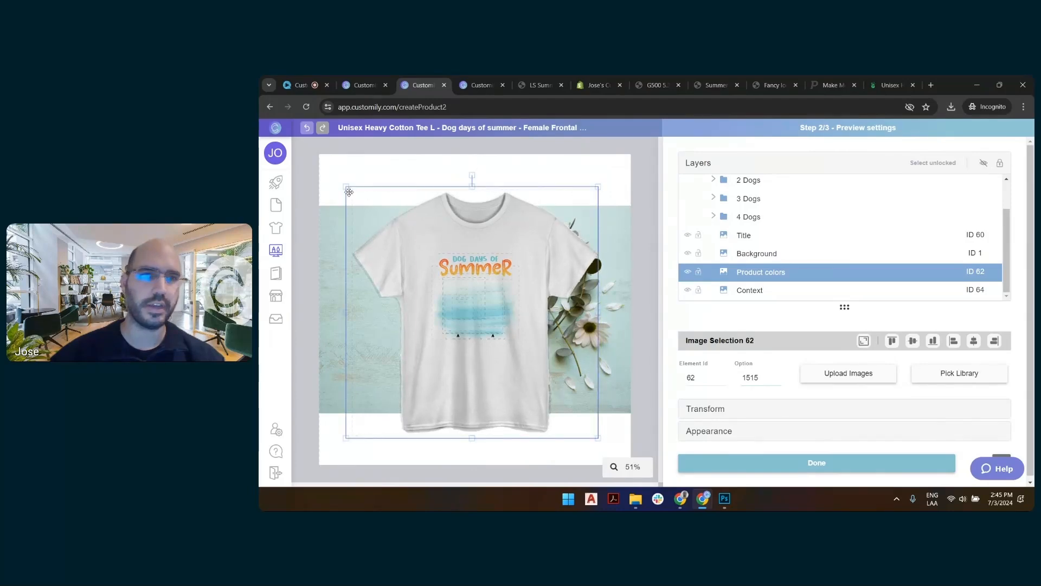
pyautogui.moveTo(346, 187); pyautogui.dragTo(346, 186)
pyautogui.moveTo(347, 437); pyautogui.dragTo(346, 438)
pyautogui.moveTo(599, 437); pyautogui.dragTo(599, 438)
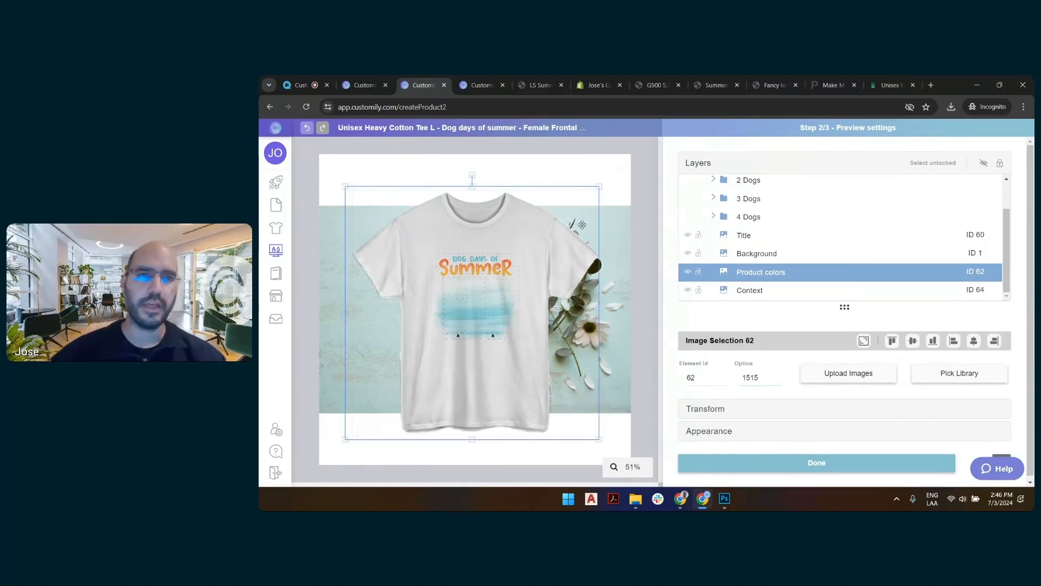
# Enlarge the Context background until it covers the whole canvas, align it to the left, and nudge it further left.
pyautogui.click(623, 215)
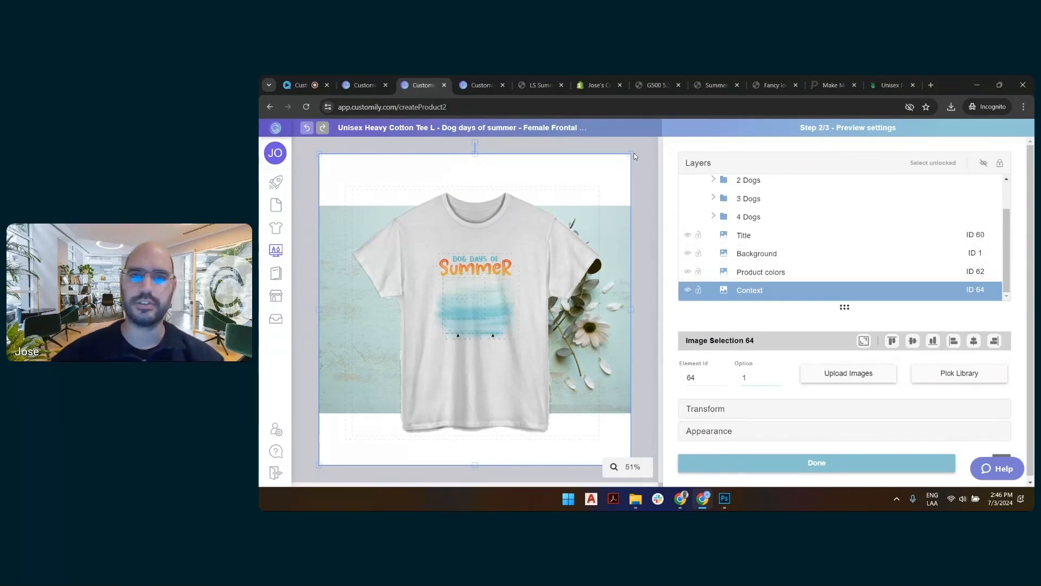
pyautogui.moveTo(631, 156); pyautogui.dragTo(765, 118)
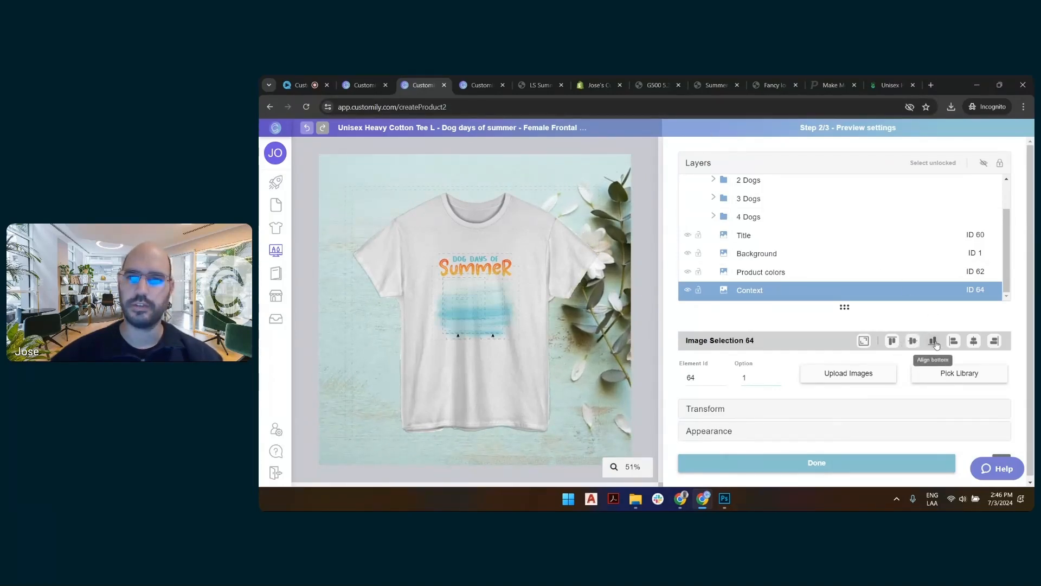
pyautogui.click(954, 340)
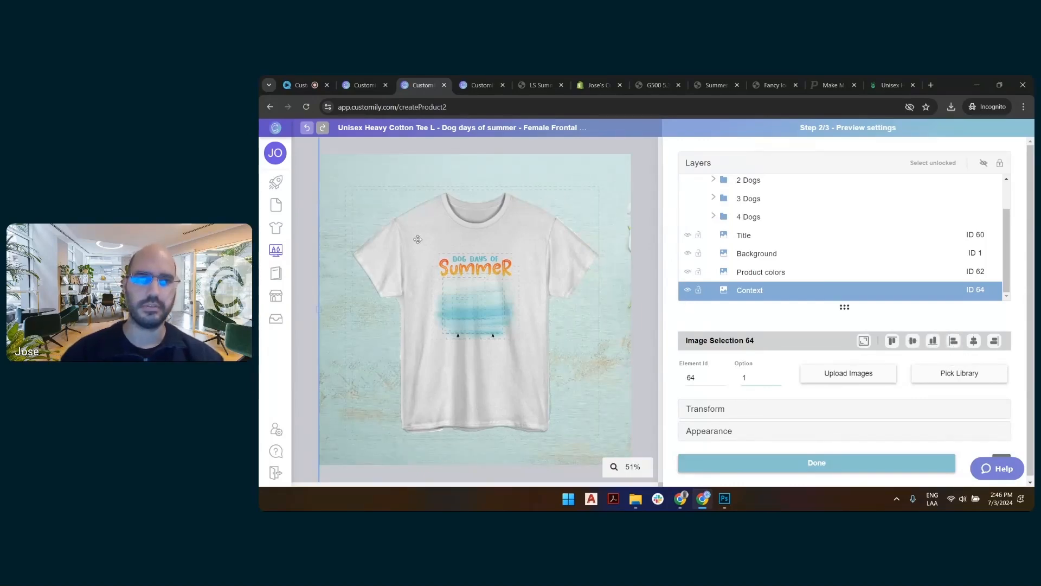
pyautogui.press('Left')
pyautogui.press('Left')
pyautogui.press('Left')
pyautogui.press('Left')
pyautogui.press('Left')
pyautogui.press('Left')
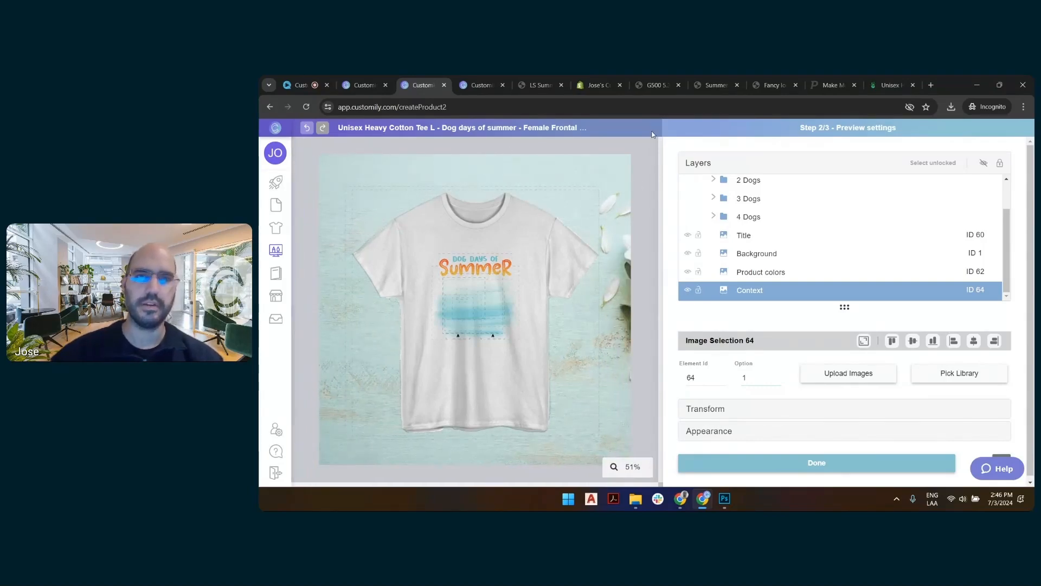
# Fine-tune the Product colors shirt's upper corner so it lines up with the texture overlay.
pyautogui.scroll(-2, 495, 240)
pyautogui.click(333, 286)
pyautogui.scroll(2, 475, 306)
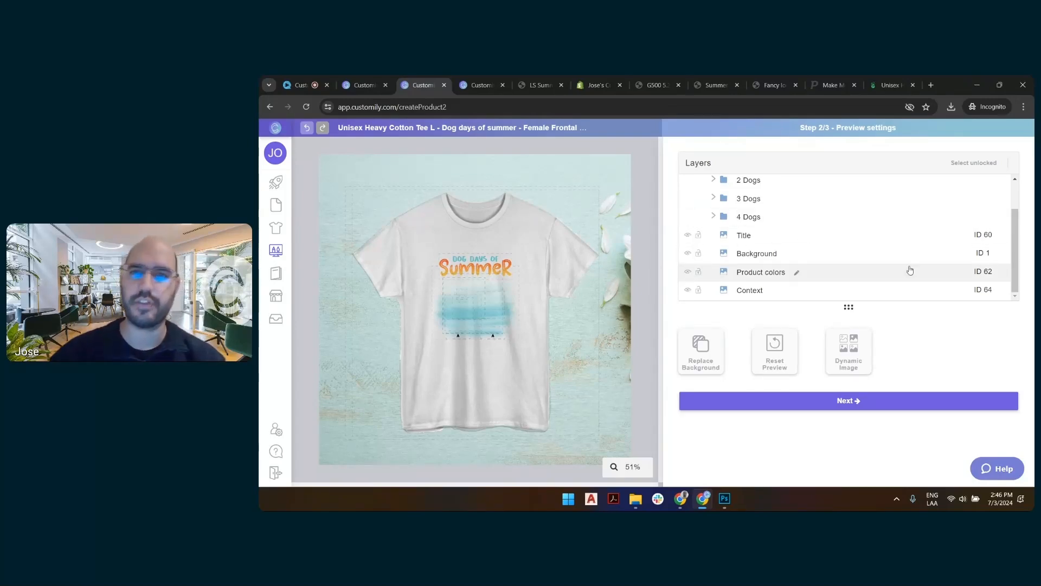
pyautogui.click(827, 277)
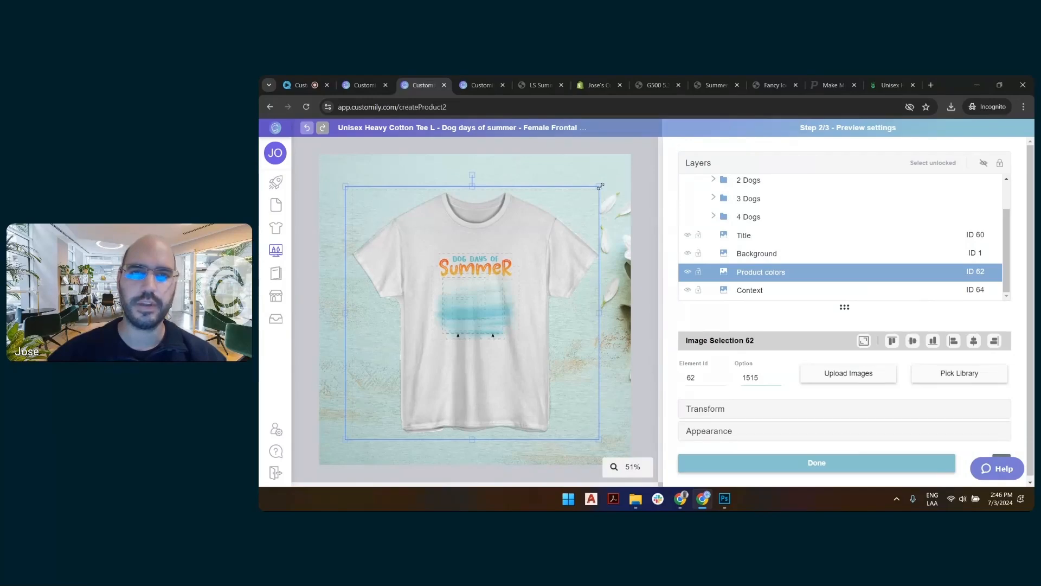
pyautogui.moveTo(600, 186); pyautogui.dragTo(599, 187)
pyautogui.click(652, 185)
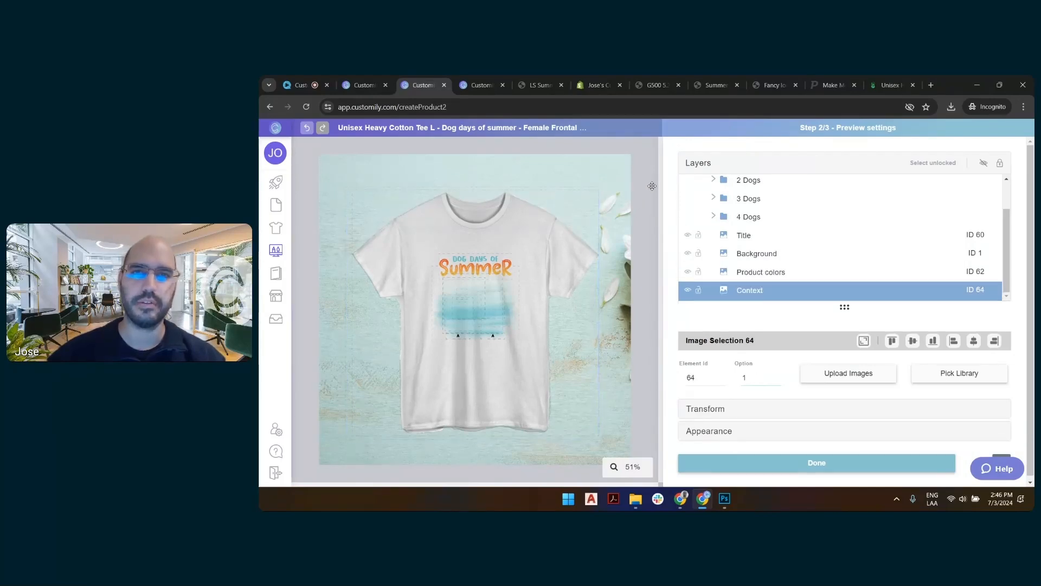
# Finish the preview settings, save the template, and return to the templates list.
pyautogui.click(810, 460)
pyautogui.click(875, 400)
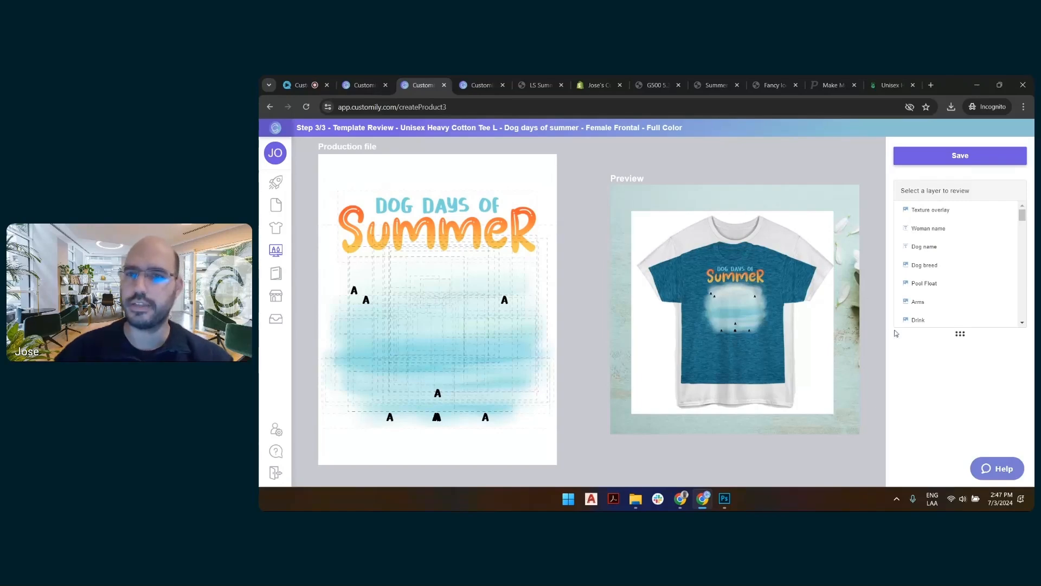
pyautogui.click(965, 156)
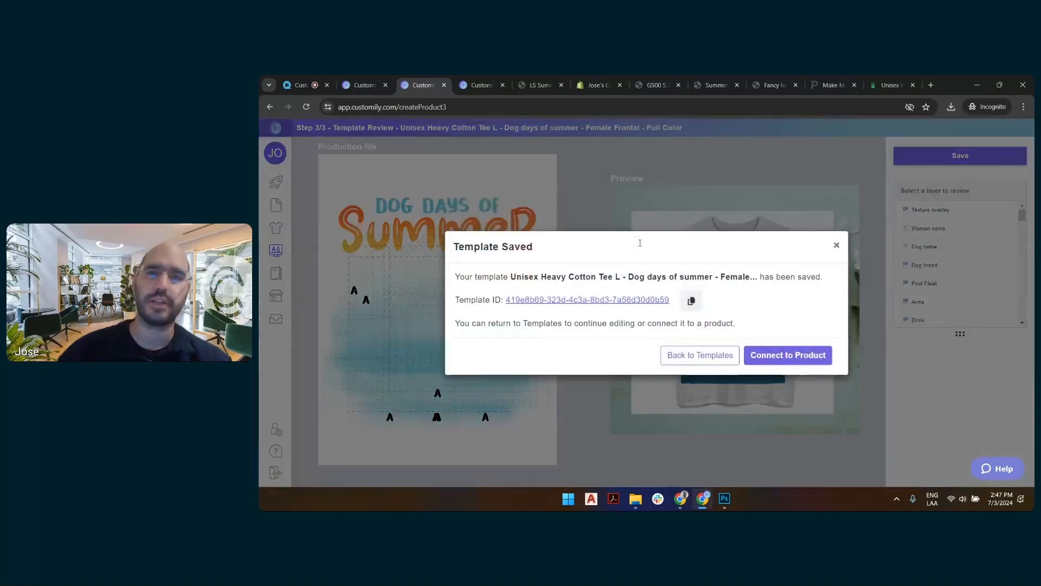
pyautogui.click(700, 355)
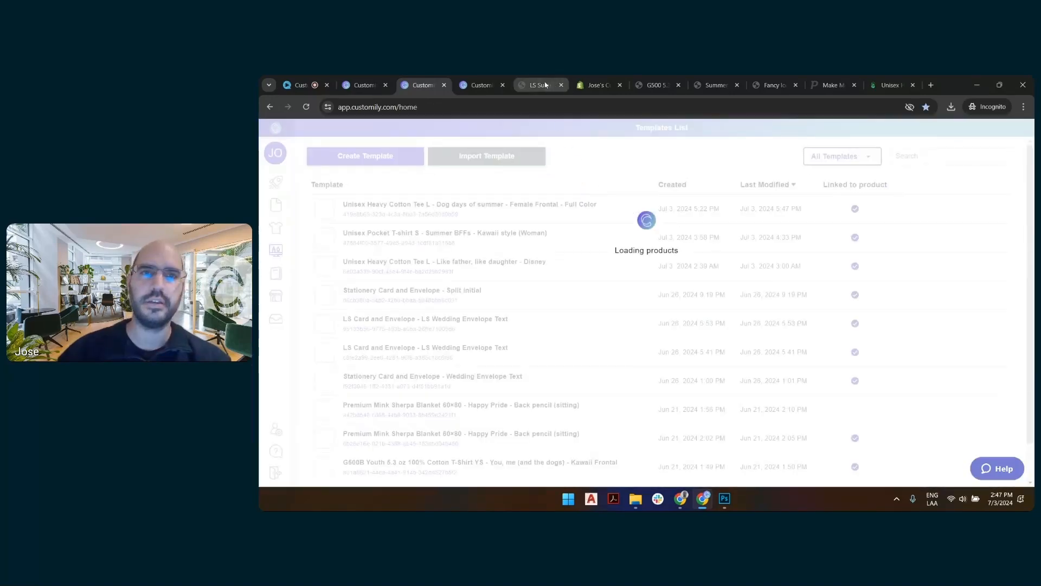
# Switch to the LS Summer front tee store preview, check it with the 1 Dog option, and reload the page.
pyautogui.click(545, 84)
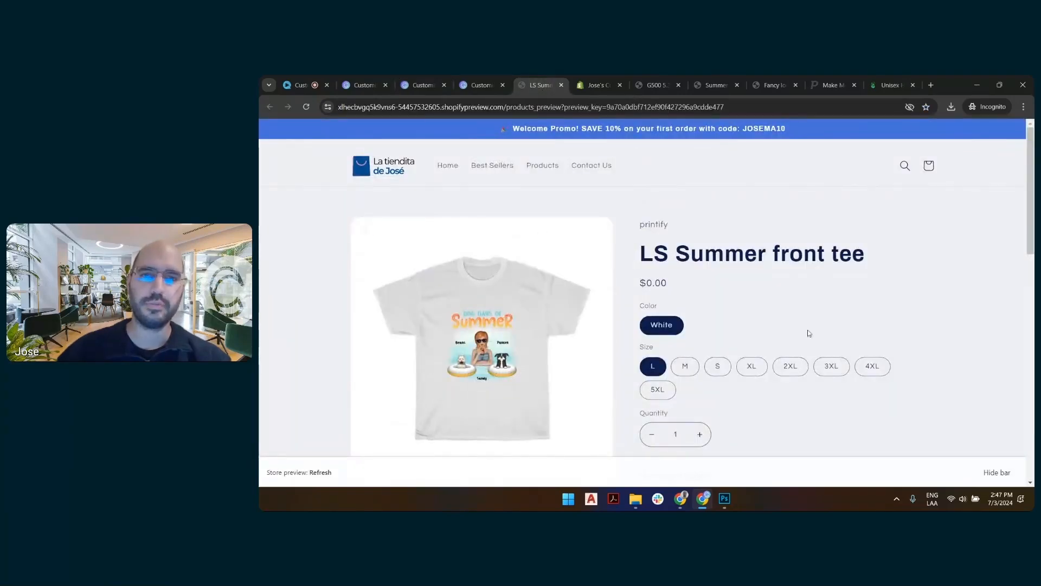
pyautogui.scroll(-5, 809, 333)
pyautogui.click(760, 236)
pyautogui.click(725, 268)
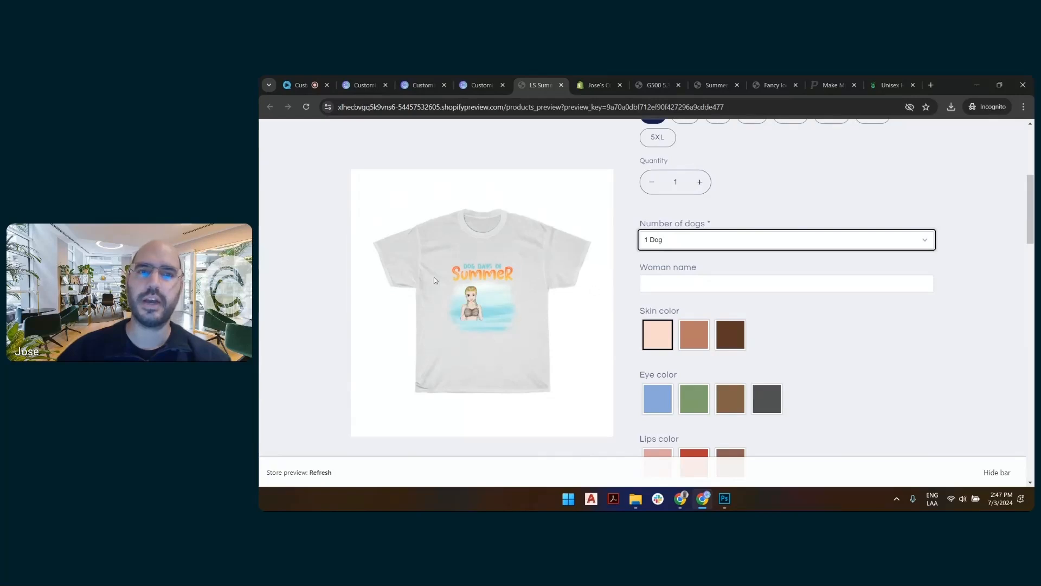
pyautogui.click(306, 108)
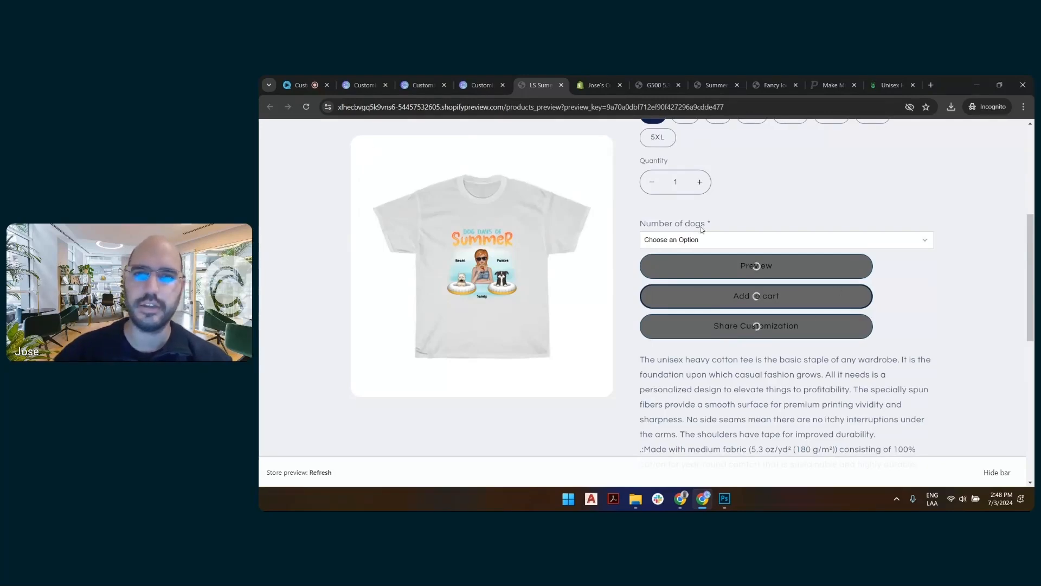
# Set the number of dogs to 2 Dogs and fill in the woman's name.
pyautogui.click(712, 244)
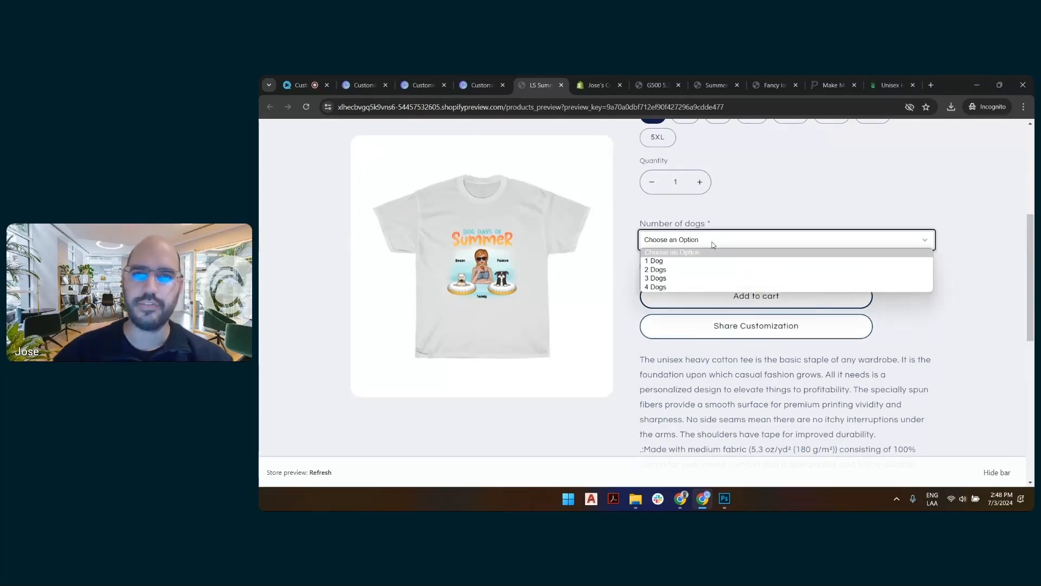
pyautogui.click(706, 275)
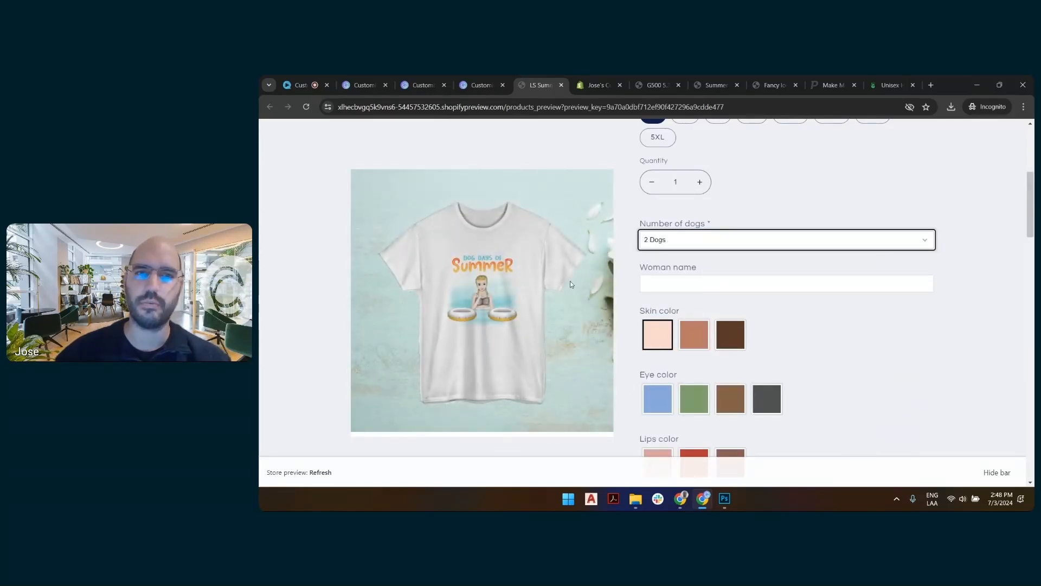
pyautogui.click(769, 285)
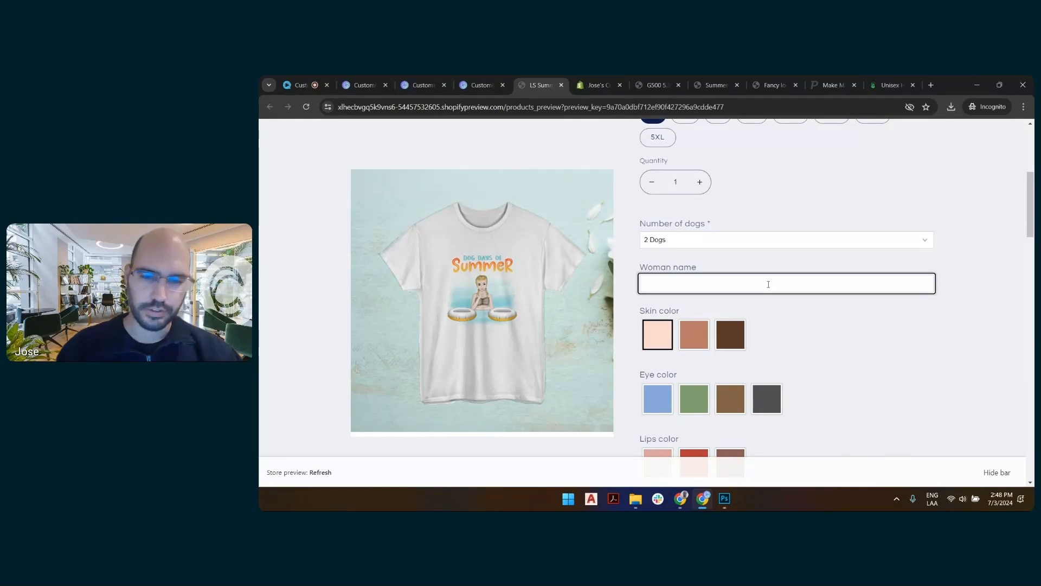
pyautogui.write('Samantha')
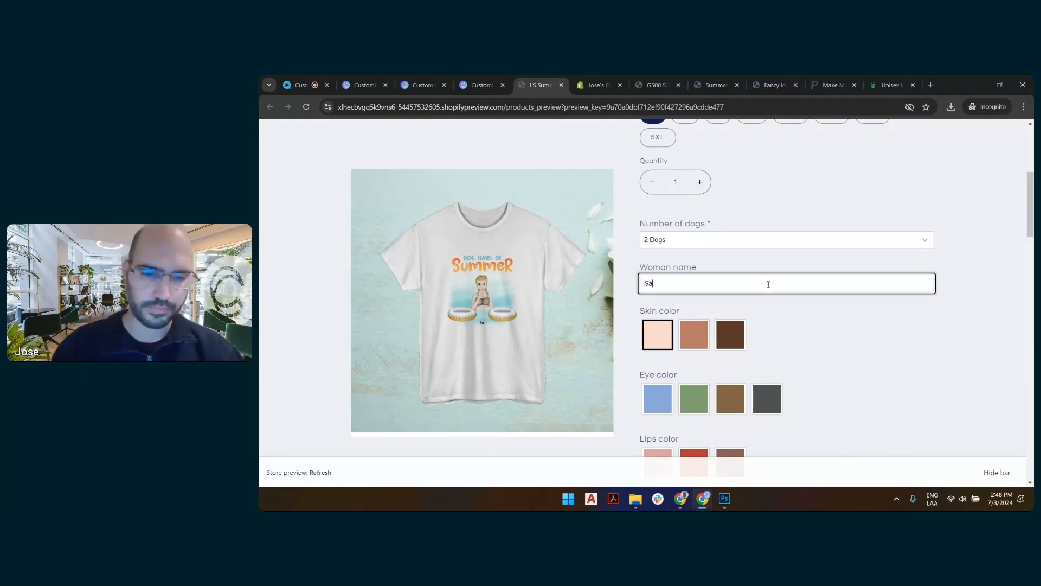
# Give the woman the medium skin color, green eyes, and a straight black hairstyle from the Mid Length options.
pyautogui.click(702, 332)
pyautogui.scroll(-5, 702, 332)
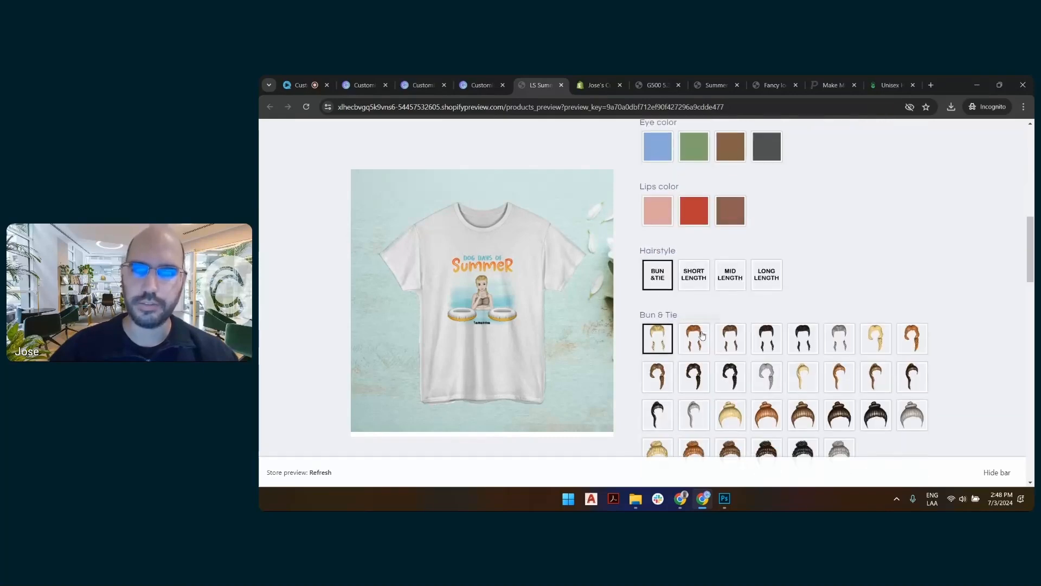
pyautogui.click(701, 153)
pyautogui.click(730, 276)
pyautogui.scroll(-3, 835, 314)
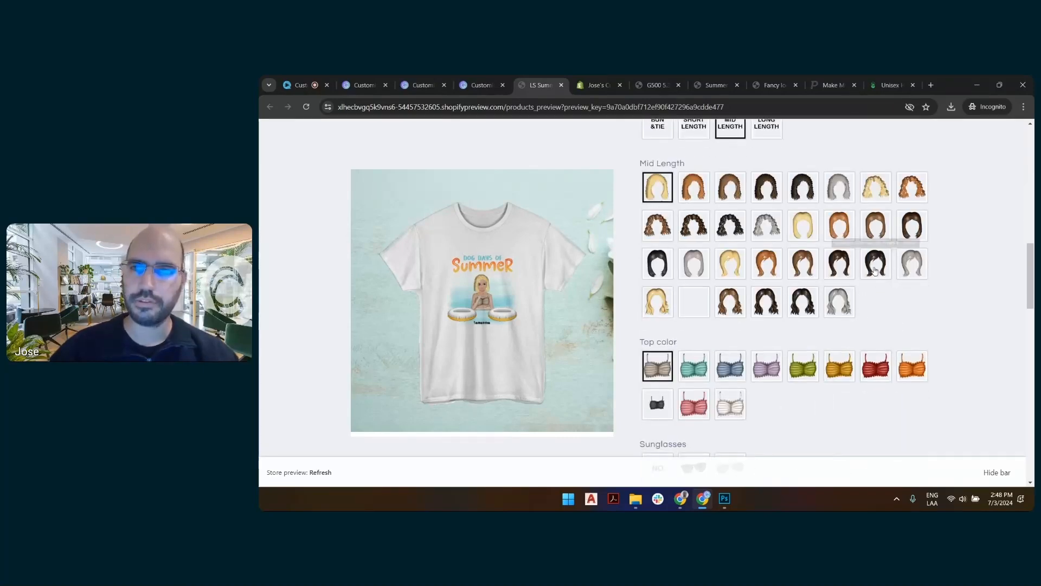
pyautogui.click(875, 269)
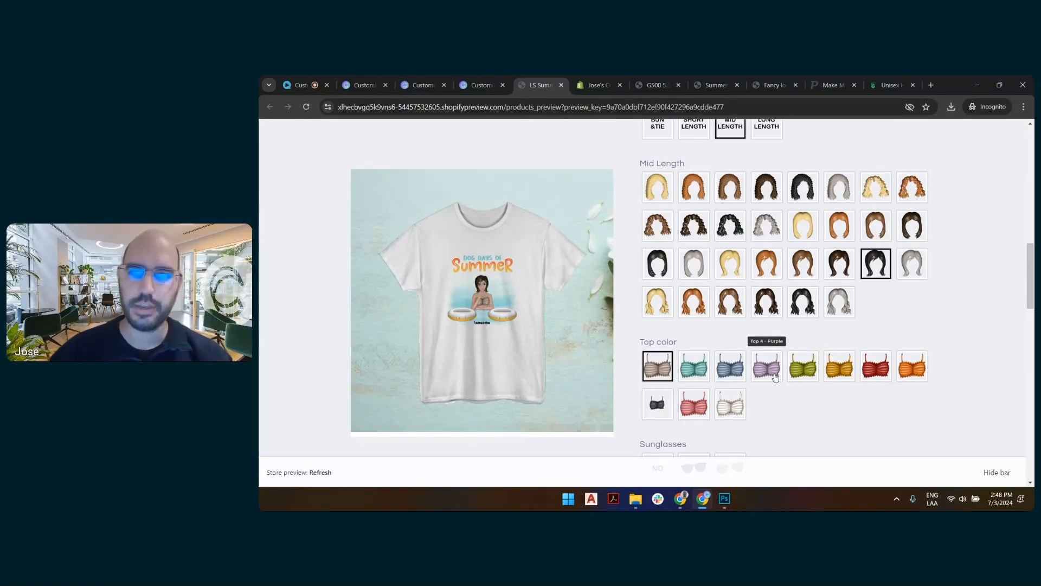
# Choose the purple top, the black Female Glasses 1 sunglasses, and the Daiquiri drink for the woman.
pyautogui.click(775, 376)
pyautogui.scroll(-4, 775, 374)
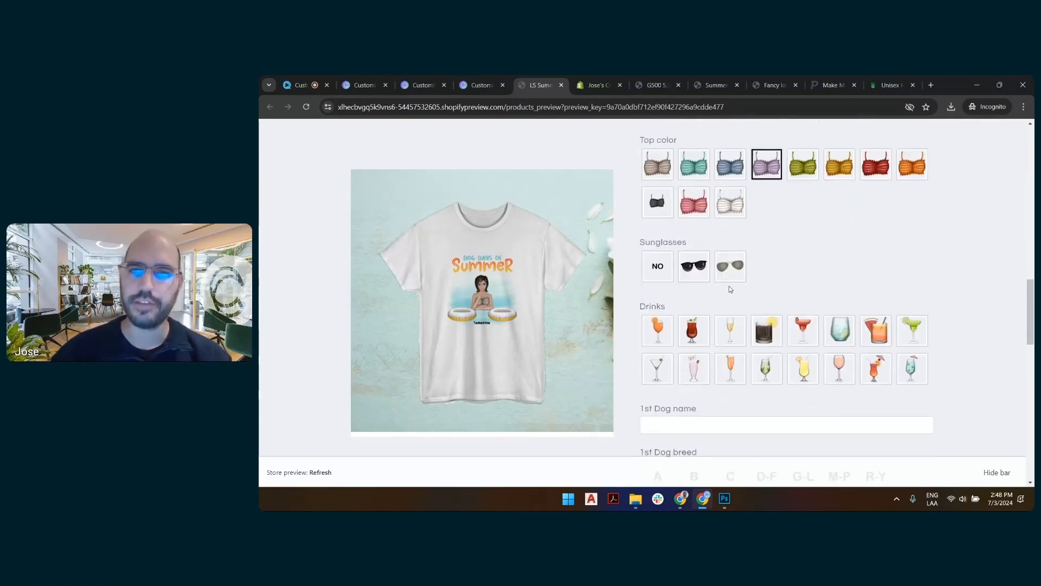
pyautogui.click(694, 264)
pyautogui.scroll(-1, 797, 308)
pyautogui.click(802, 279)
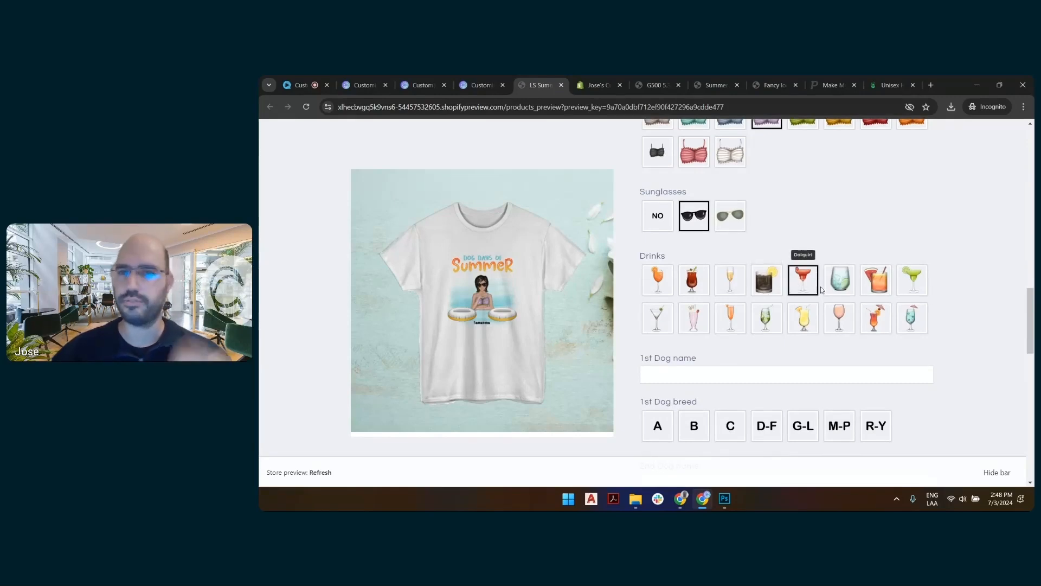
# Name the first dog Hunter and choose the fawn, black-faced dog from the G-L breeds.
pyautogui.scroll(-2, 760, 303)
pyautogui.click(744, 275)
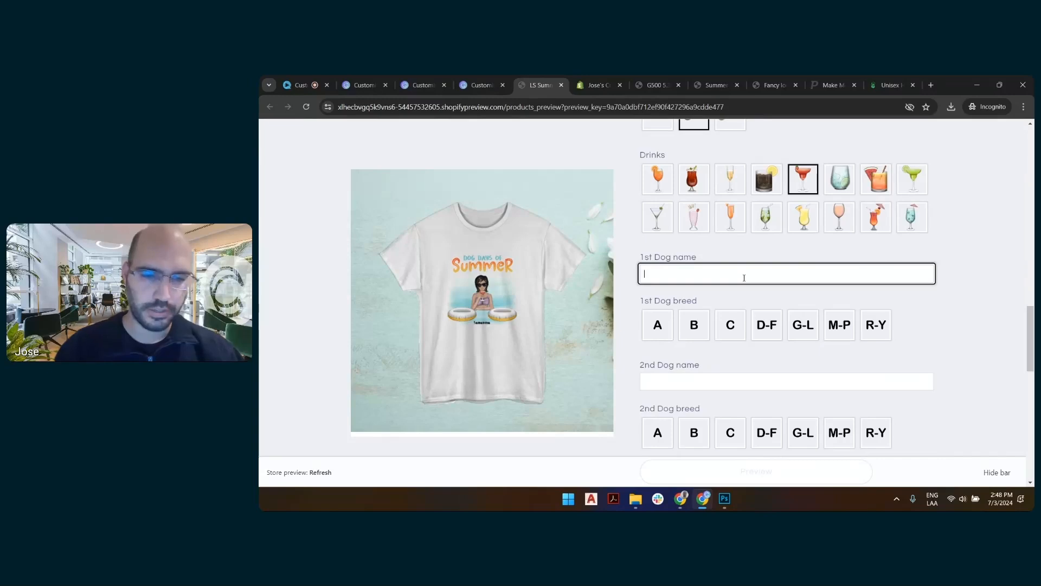
pyautogui.write('Hunter')
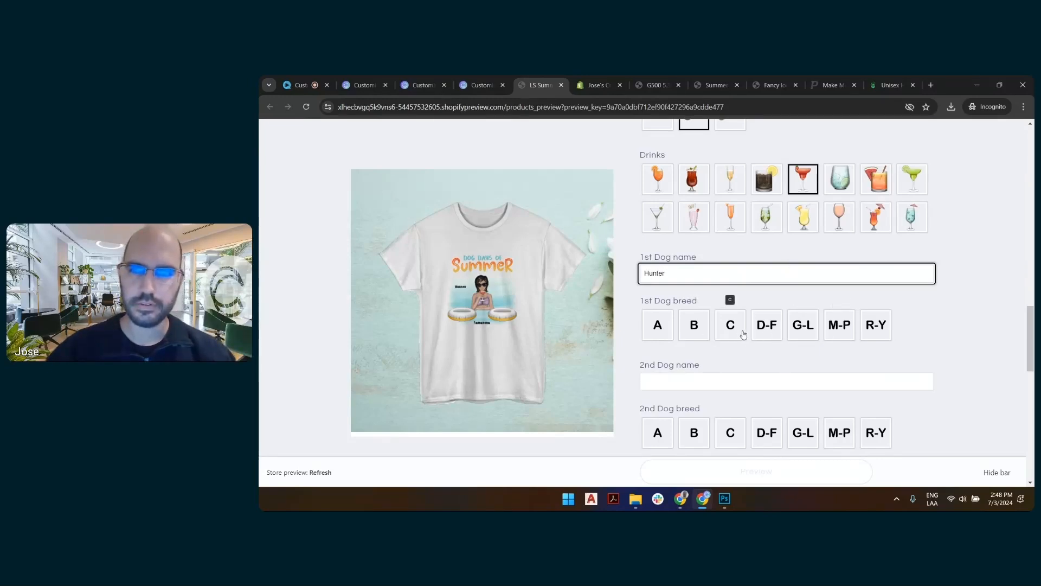
pyautogui.click(768, 333)
pyautogui.scroll(-3, 768, 332)
pyautogui.click(803, 172)
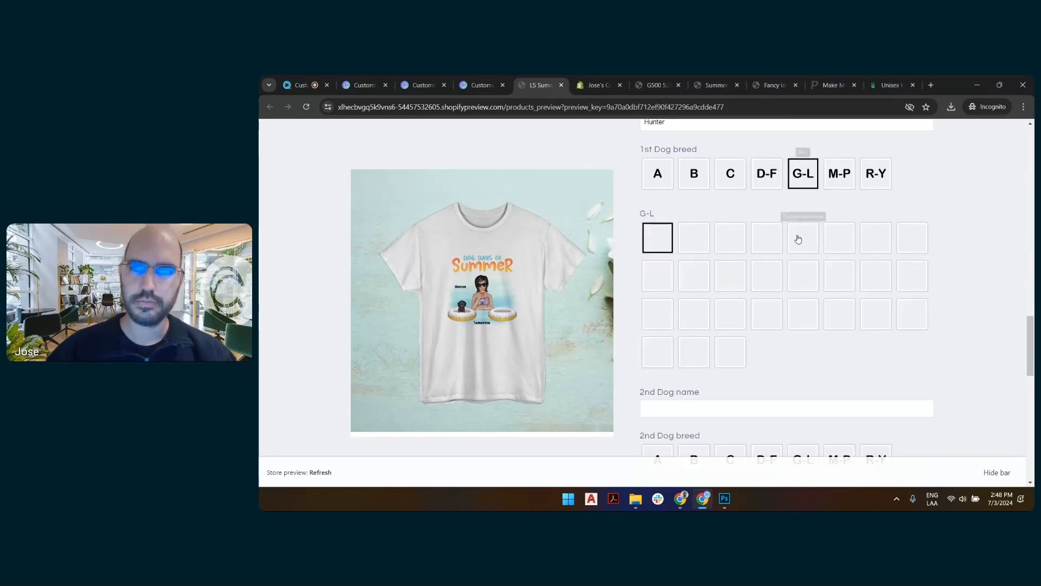
pyautogui.scroll(-2, 781, 227)
pyautogui.scroll(3, 759, 217)
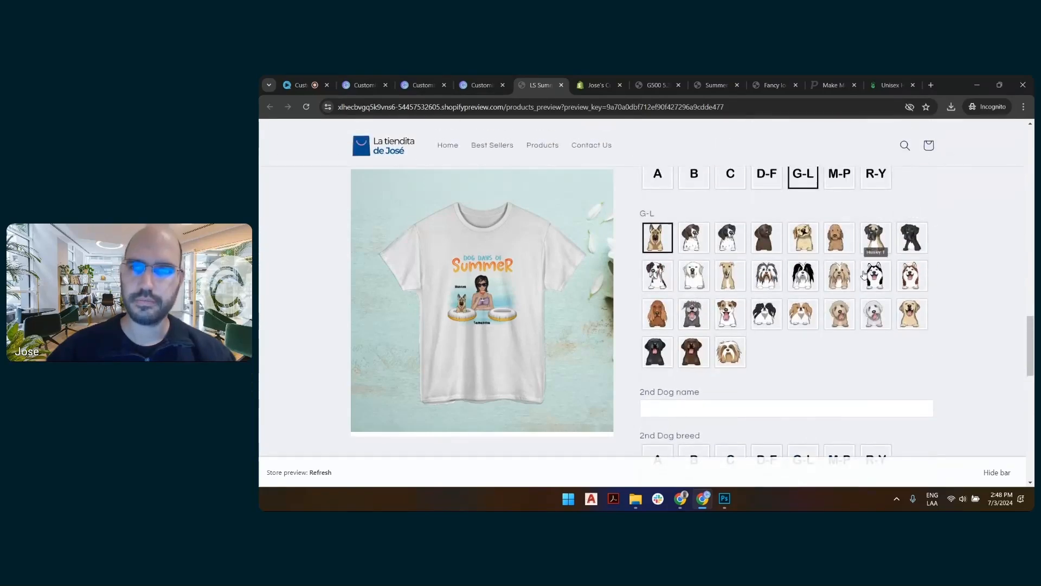
pyautogui.click(871, 247)
# Name the second dog Polly and choose the last dog in the R-Y breeds.
pyautogui.scroll(-3, 814, 260)
pyautogui.click(730, 207)
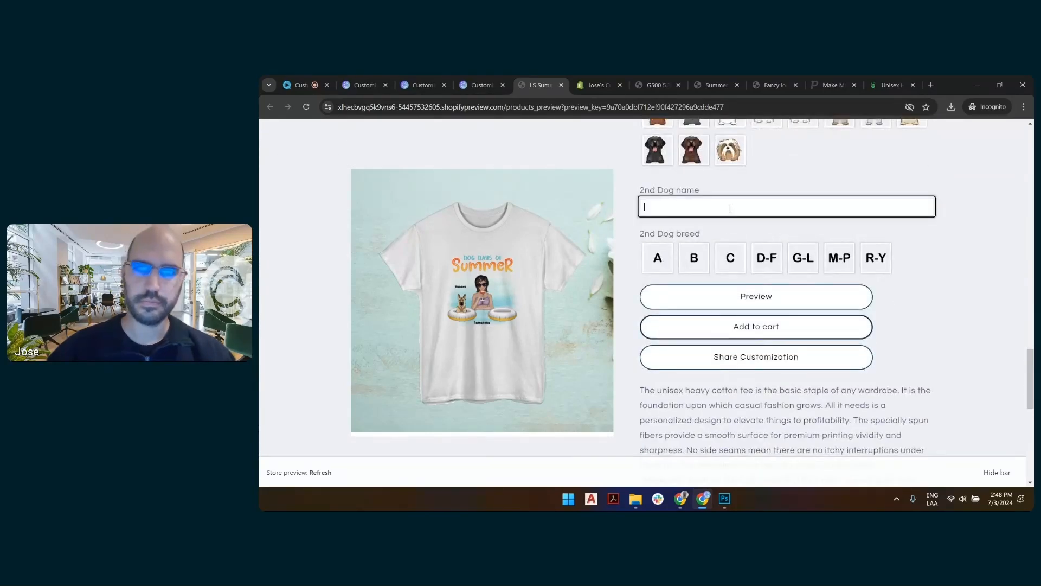
pyautogui.write('Polly')
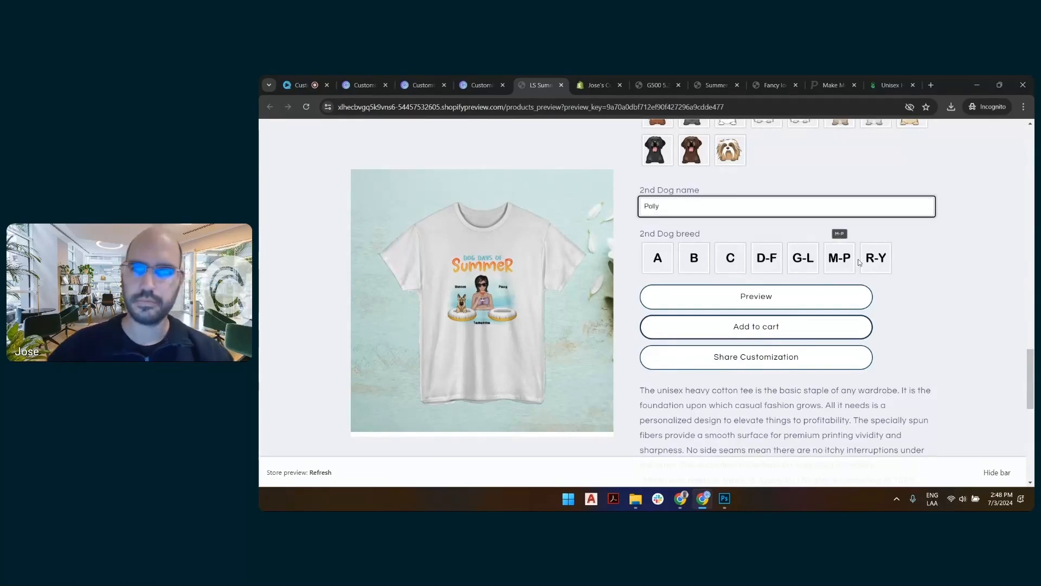
pyautogui.click(875, 258)
pyautogui.scroll(-2, 697, 321)
pyautogui.click(793, 339)
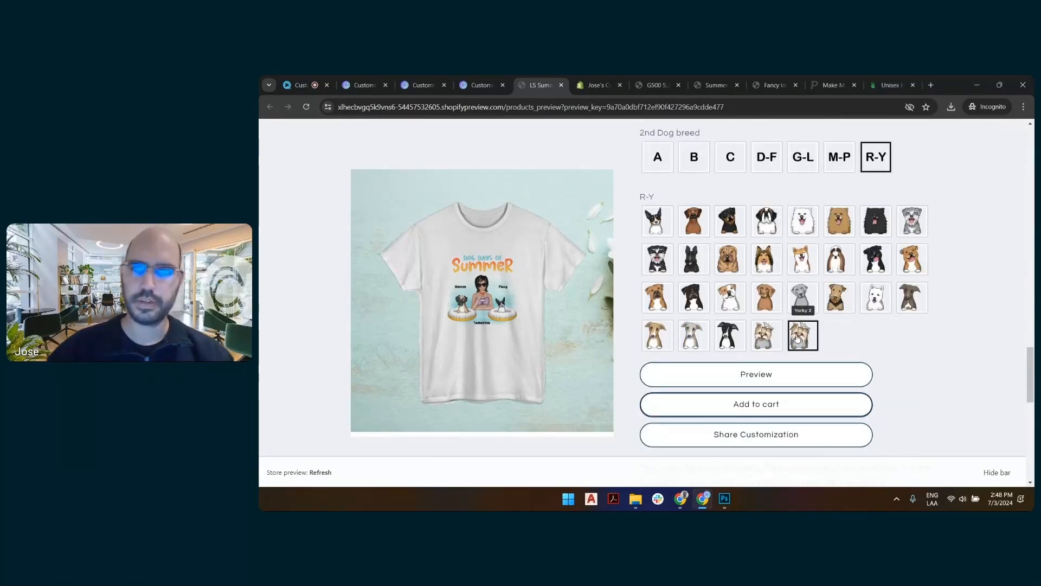
# Open the enlarged preview of the personalized shirt to inspect the design, and close it.
pyautogui.click(743, 385)
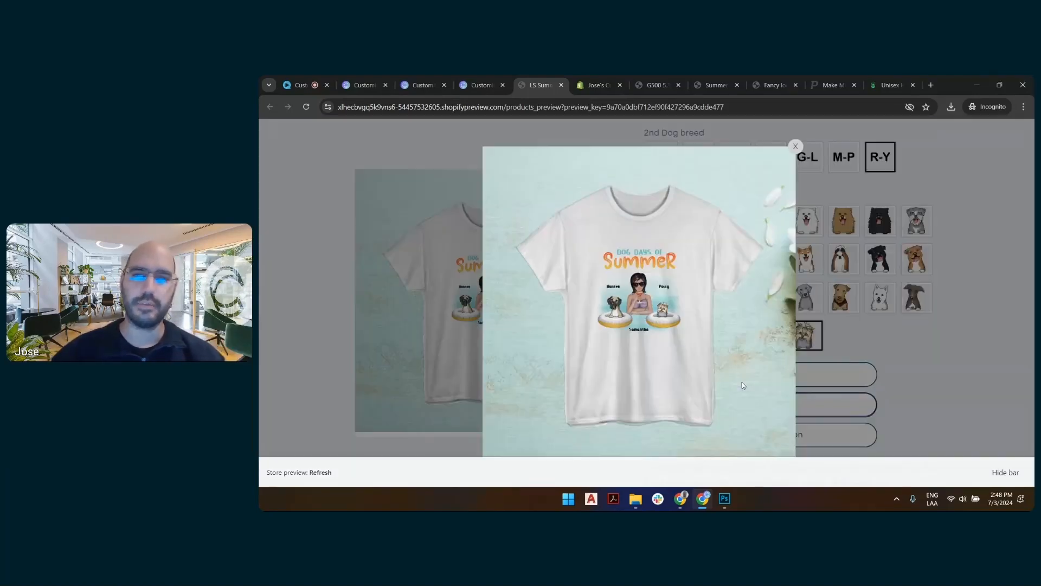
pyautogui.rightClick(651, 252)
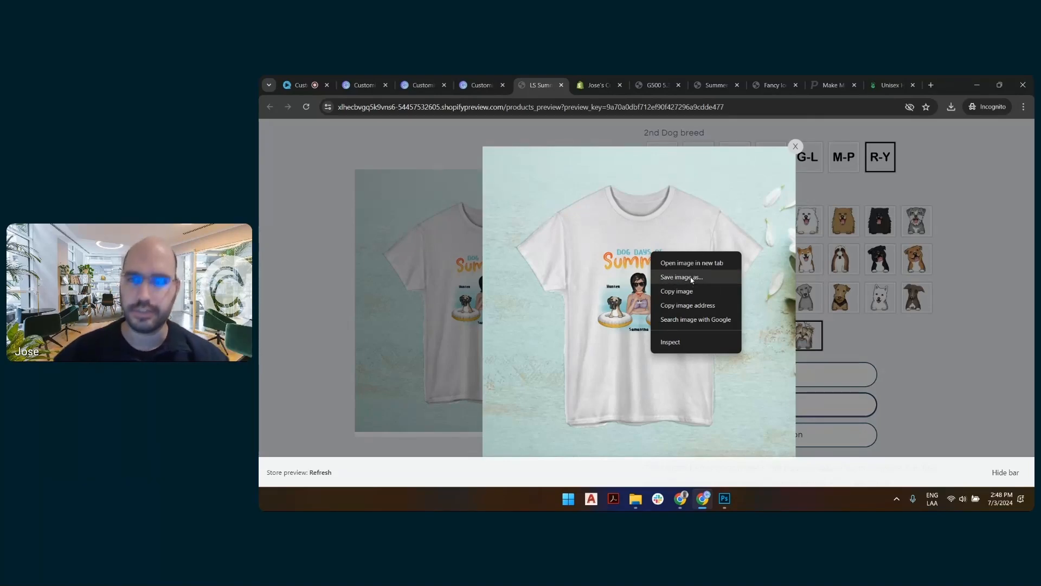
pyautogui.click(860, 333)
pyautogui.click(856, 331)
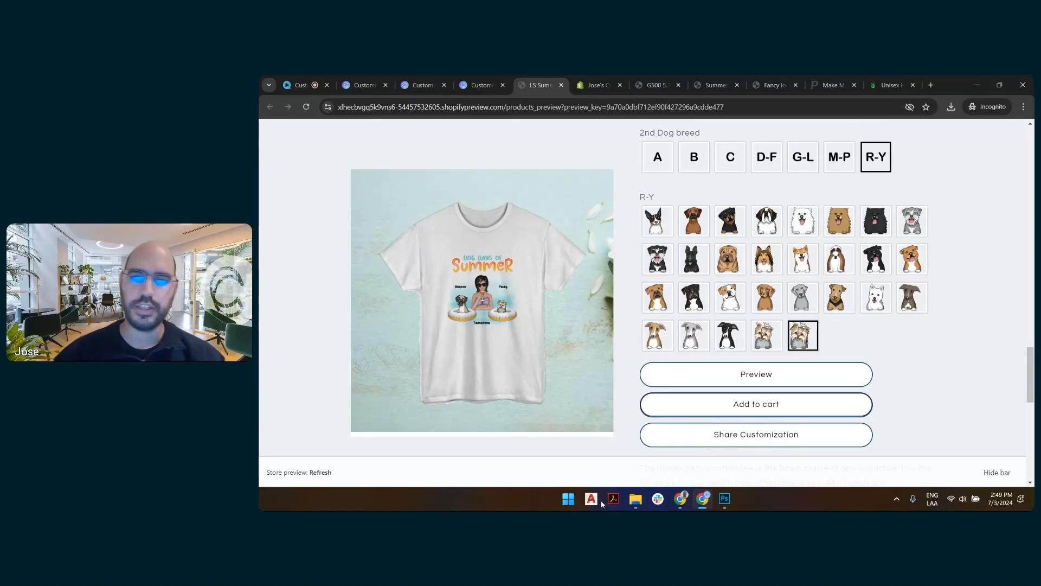
# Open NOTAS.txt in Notepad, copy the engraver.exportFileAuth command, and minimize the file.
pyautogui.click(576, 495)
pyautogui.click(527, 202)
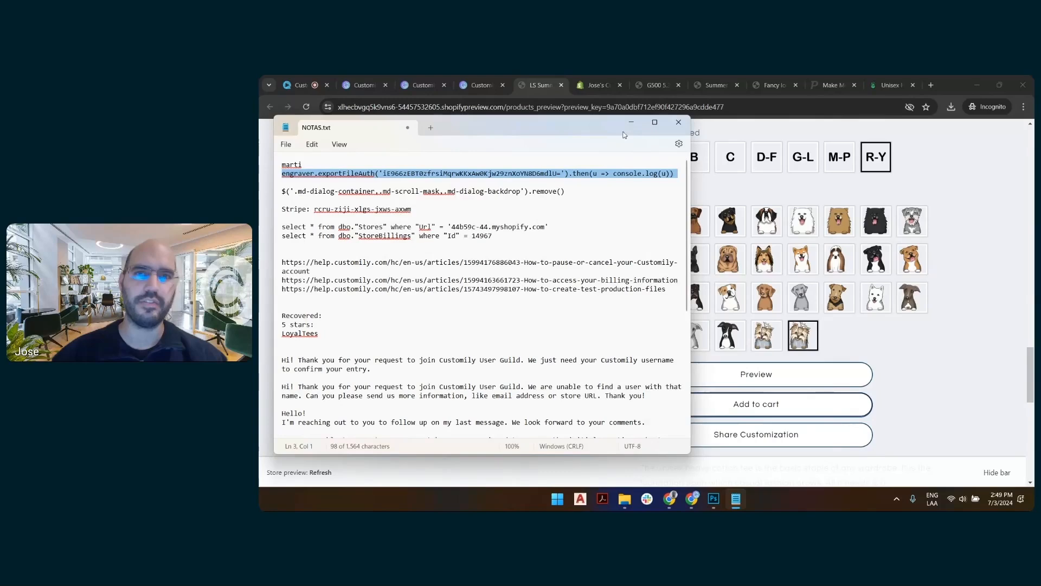
pyautogui.click(631, 124)
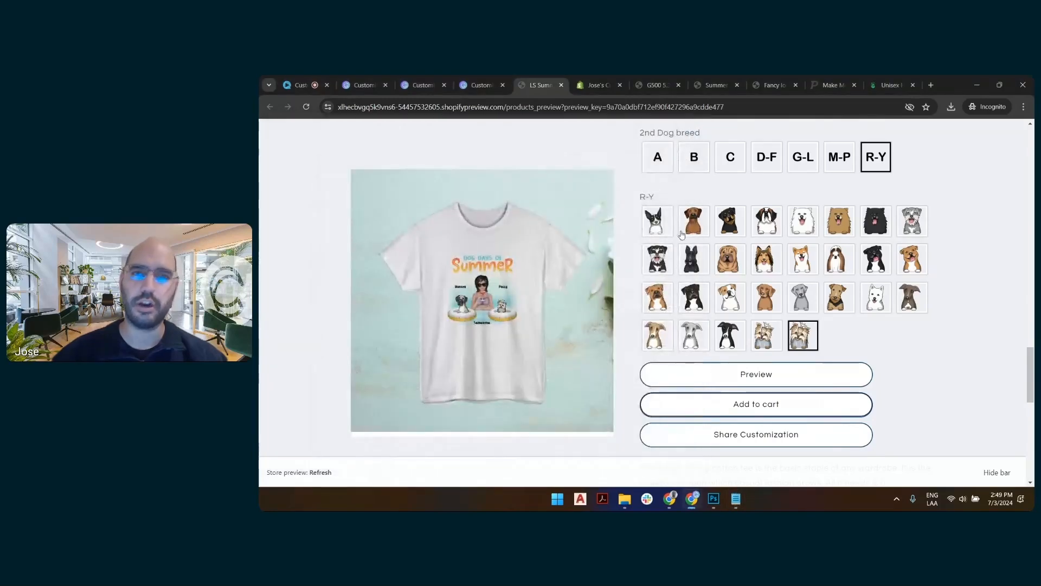
# Inspect the store preview page and run the copied engraver.exportFileAuth command, including its authorization key, in the developer console.
pyautogui.rightClick(840, 336)
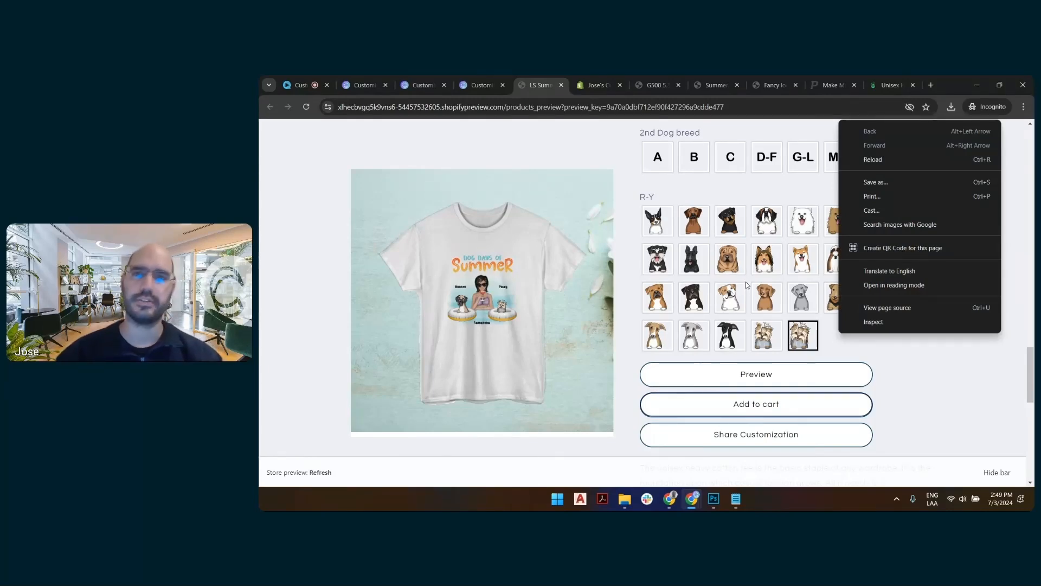
pyautogui.click(870, 321)
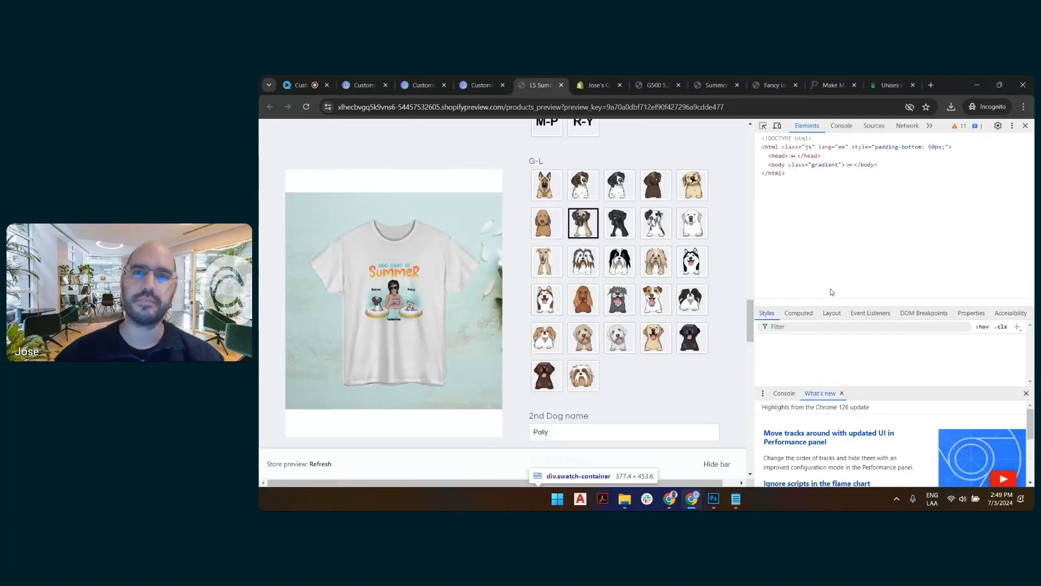
pyautogui.click(841, 126)
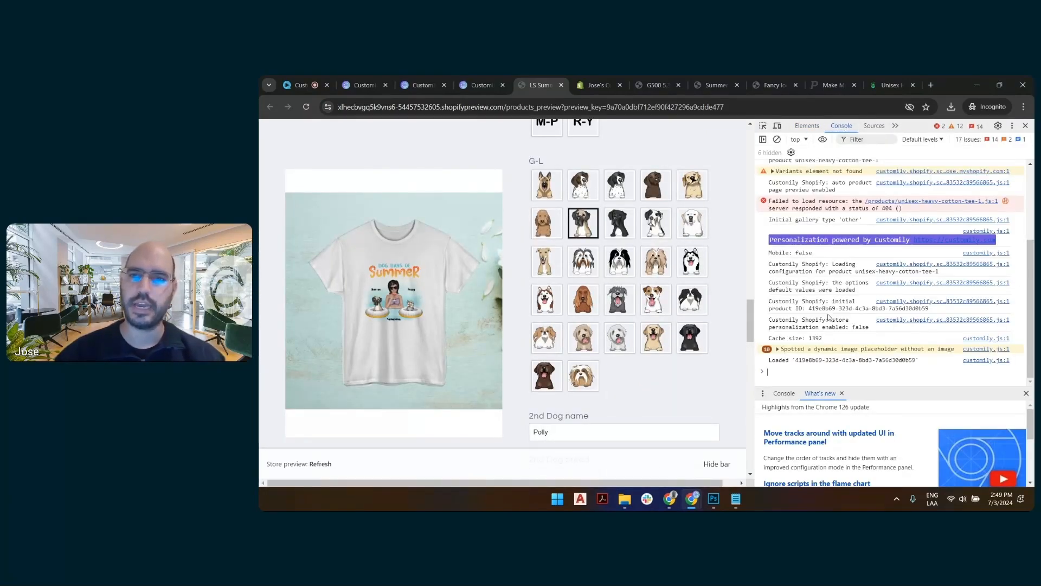
pyautogui.rightClick(796, 372)
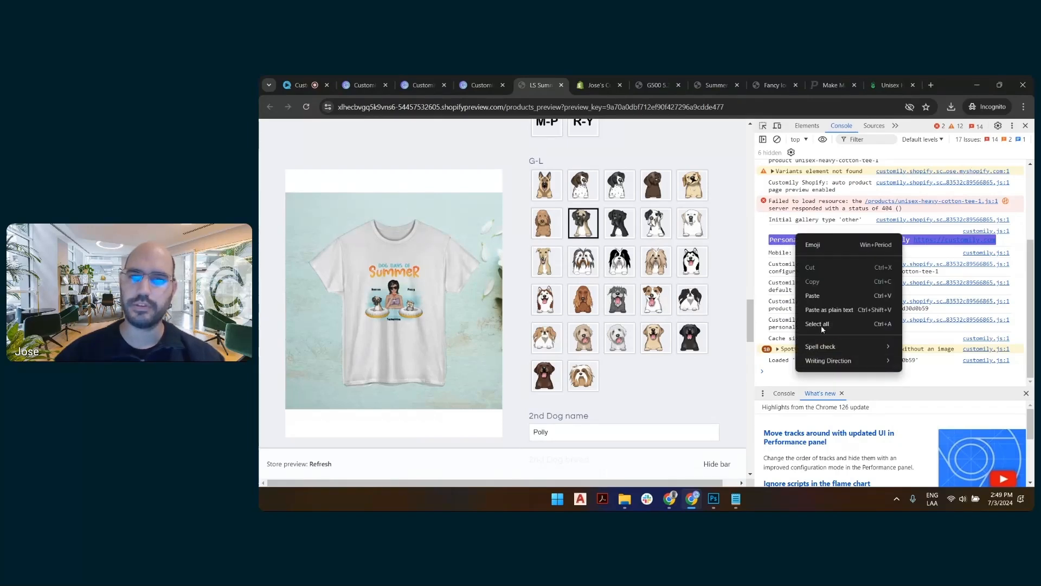
pyautogui.click(822, 296)
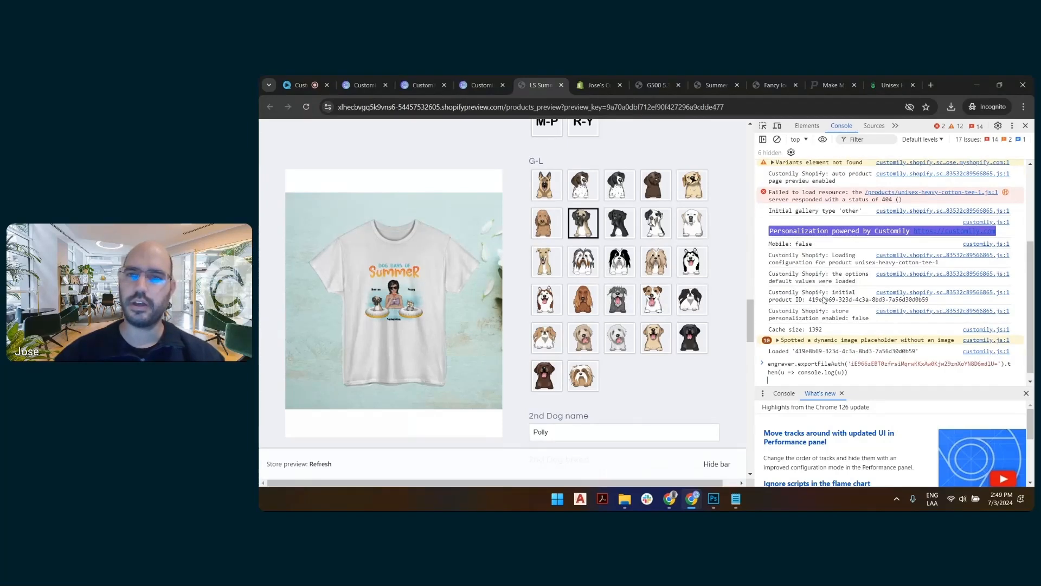
pyautogui.press('Return')
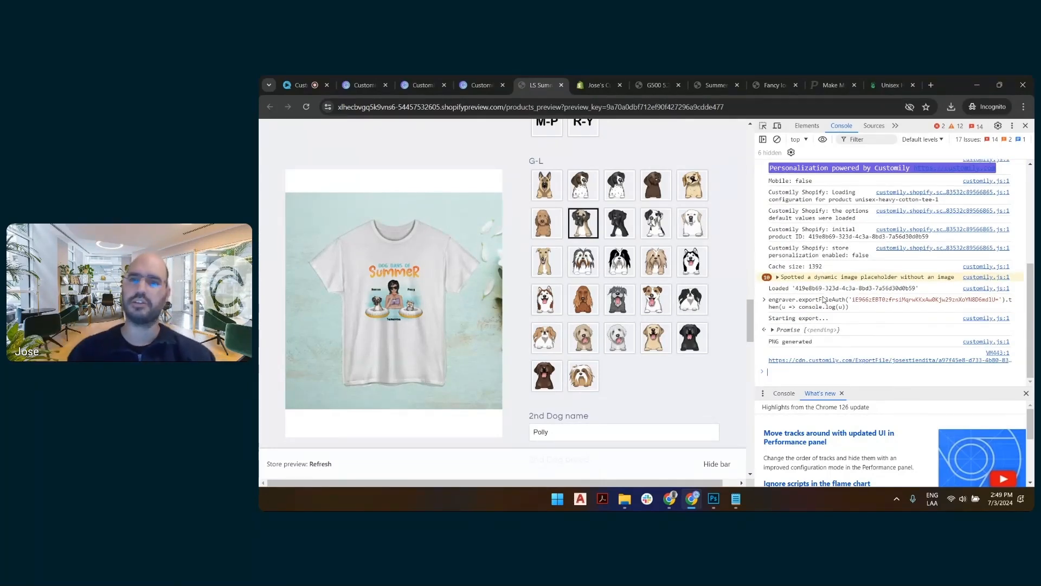
# Open the export link generated in the console and reload the PNG file's page.
pyautogui.click(891, 360)
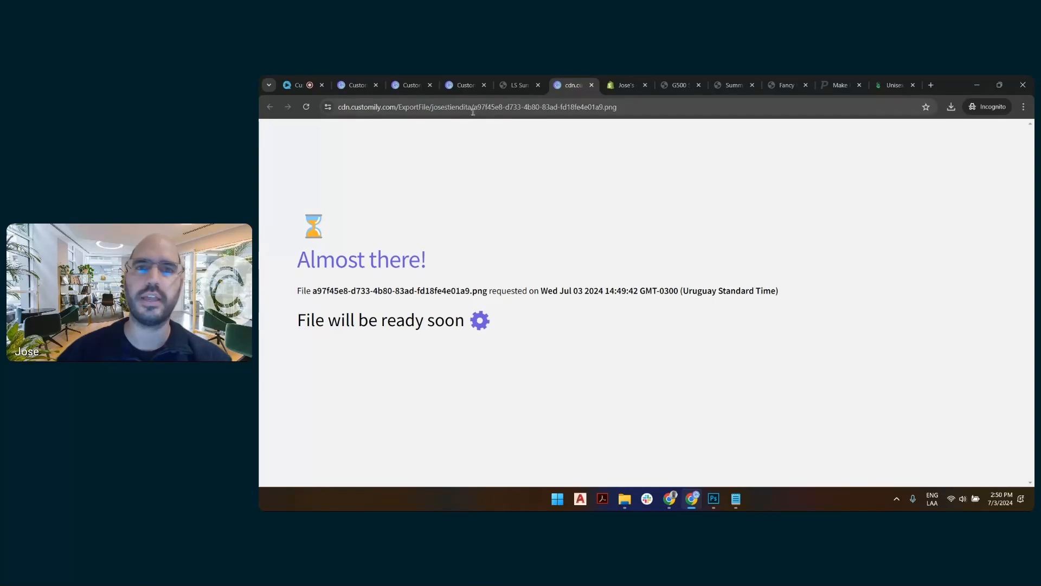
pyautogui.click(304, 110)
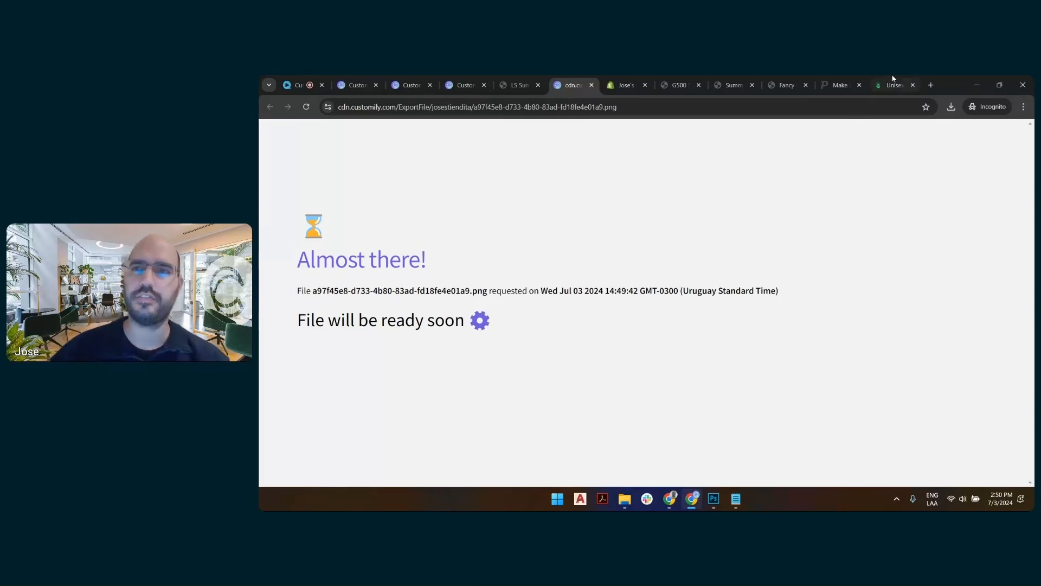
pyautogui.click(307, 107)
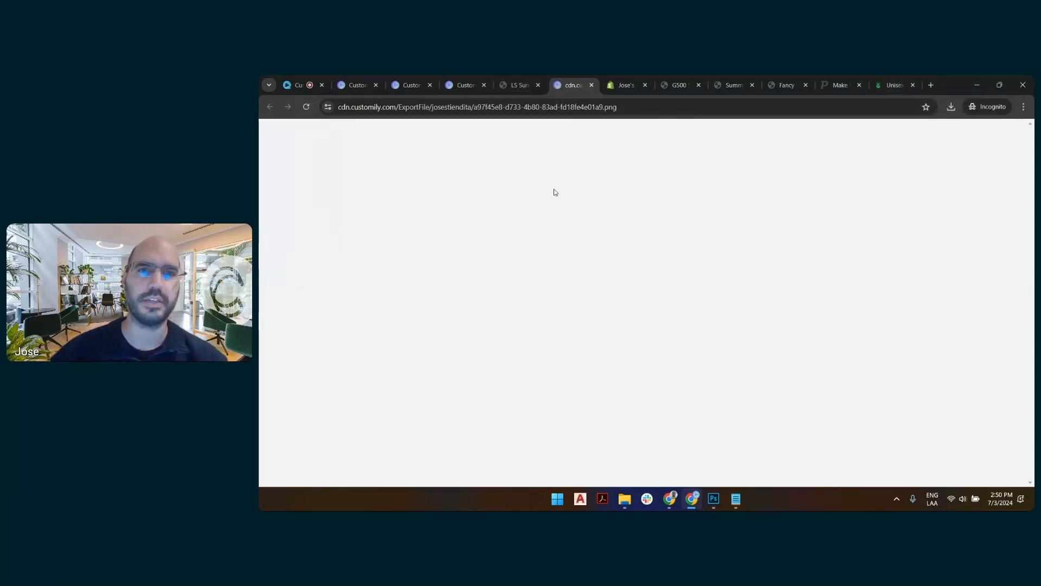
# Switch to the Printify editor and upload print demo.png from the device onto the tee's front side.
pyautogui.click(898, 81)
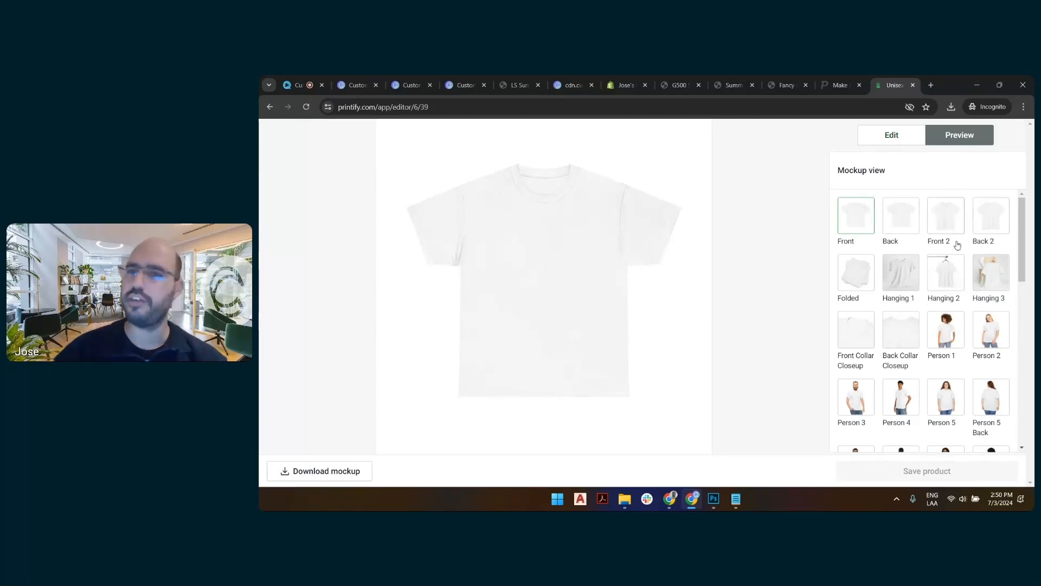
pyautogui.click(873, 136)
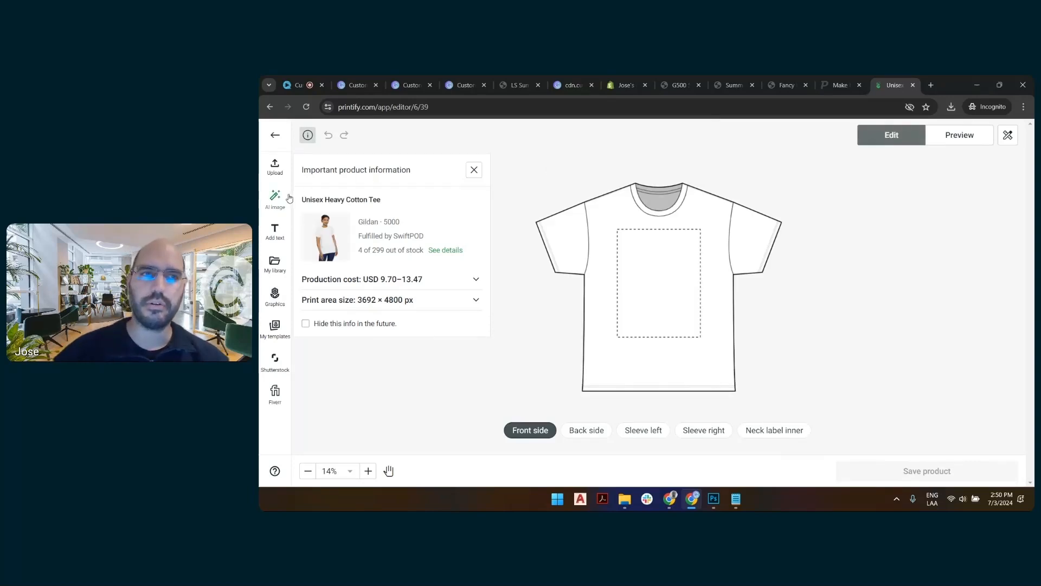
pyautogui.click(276, 168)
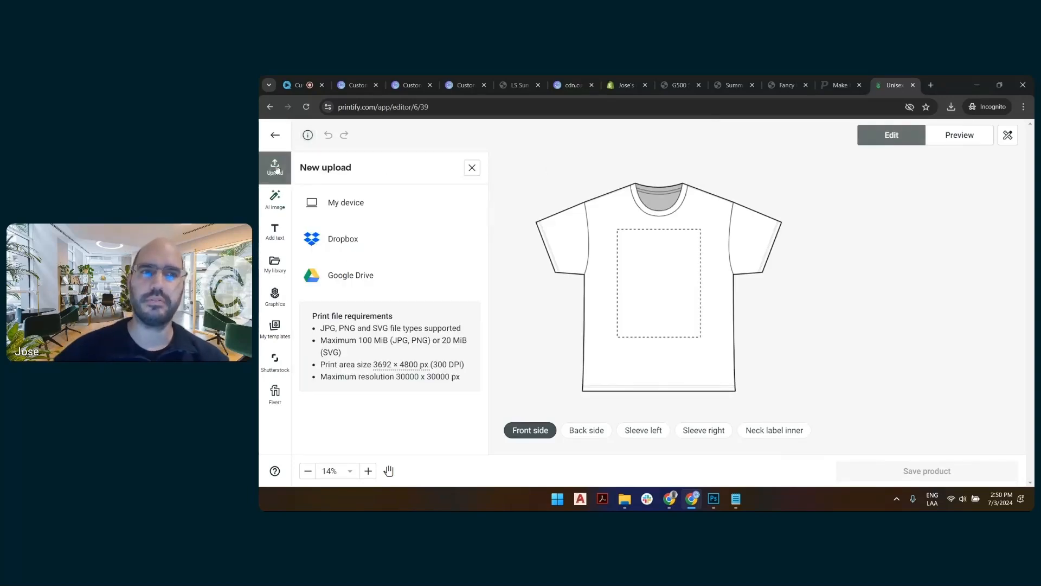
pyautogui.click(380, 203)
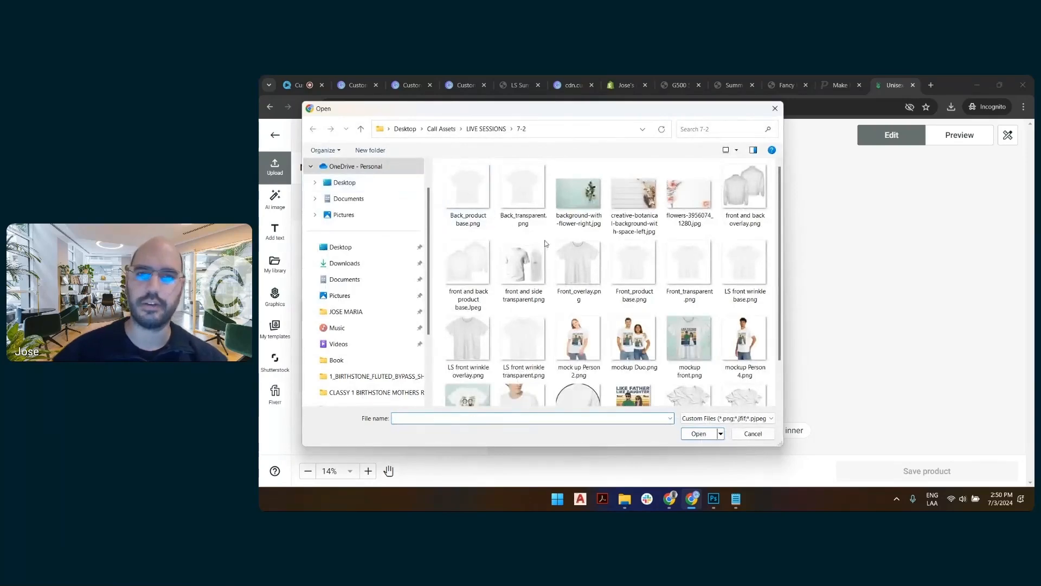
pyautogui.scroll(-2, 691, 227)
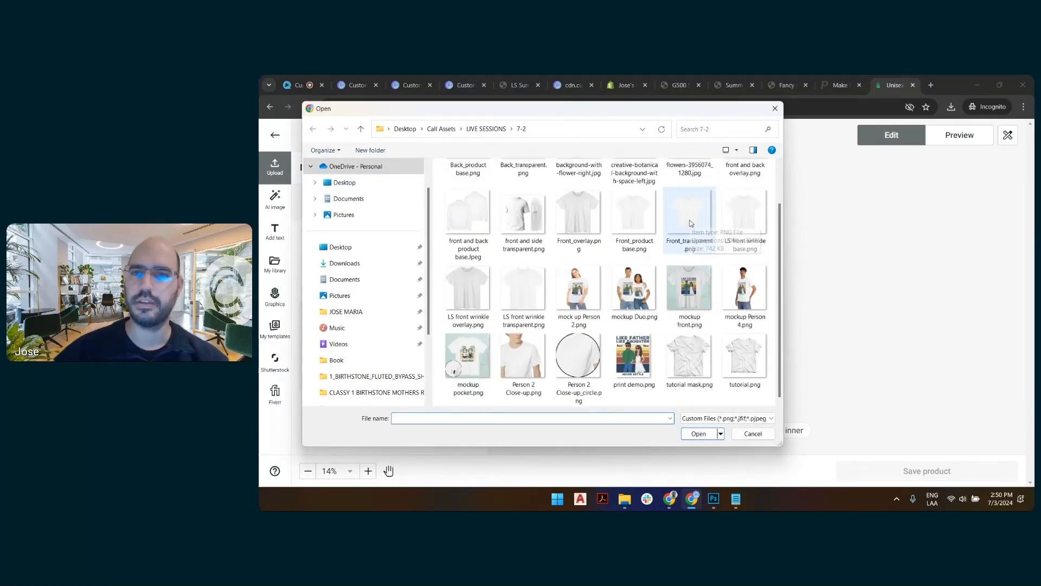
pyautogui.doubleClick(633, 351)
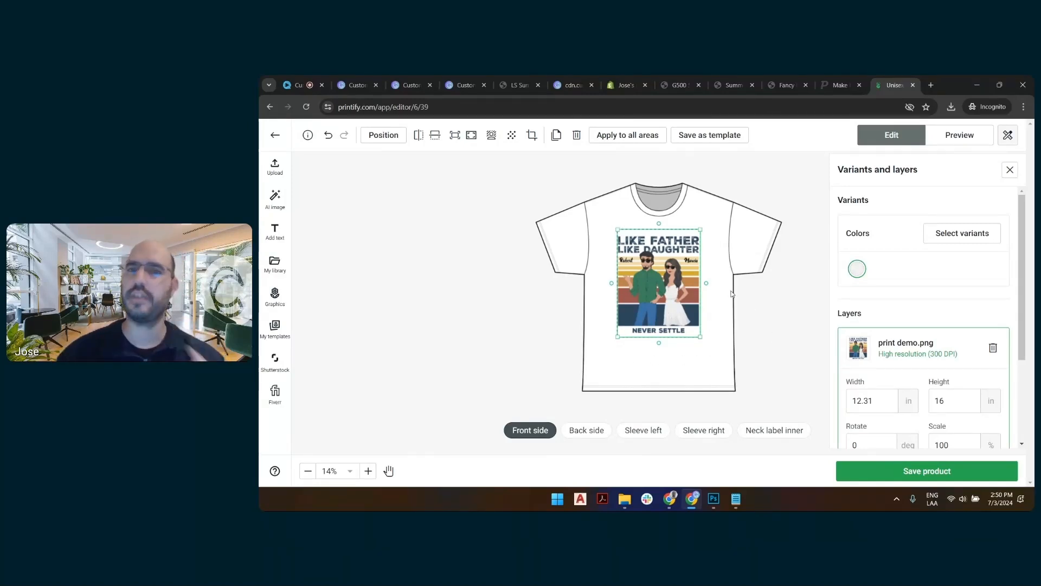
pyautogui.click(761, 319)
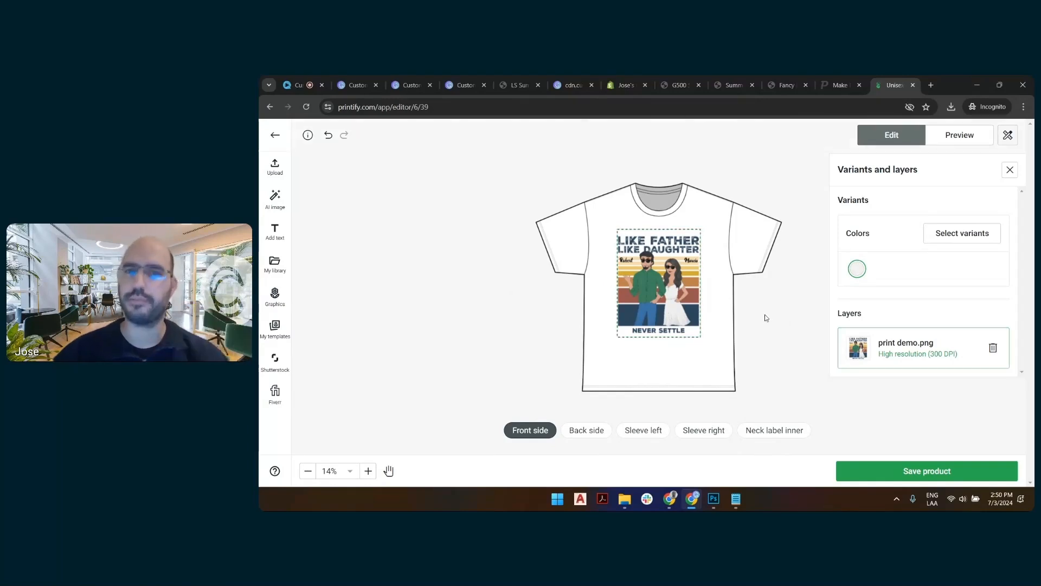
# Preview the Like Father Like Daughter design on the Hanging 1, Person 1, Person 2 and Person 5 mockups.
pyautogui.click(975, 136)
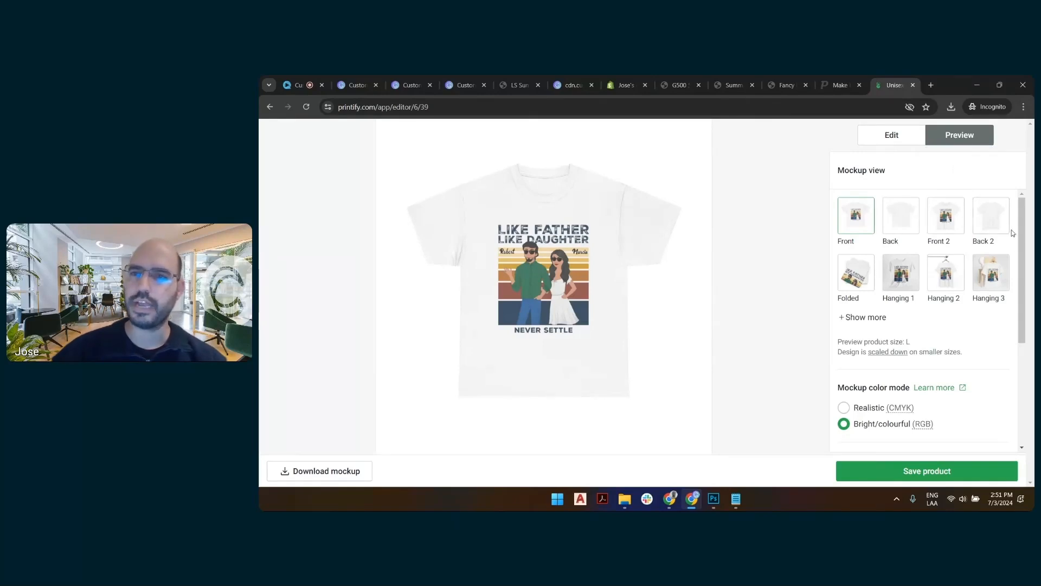
pyautogui.click(905, 281)
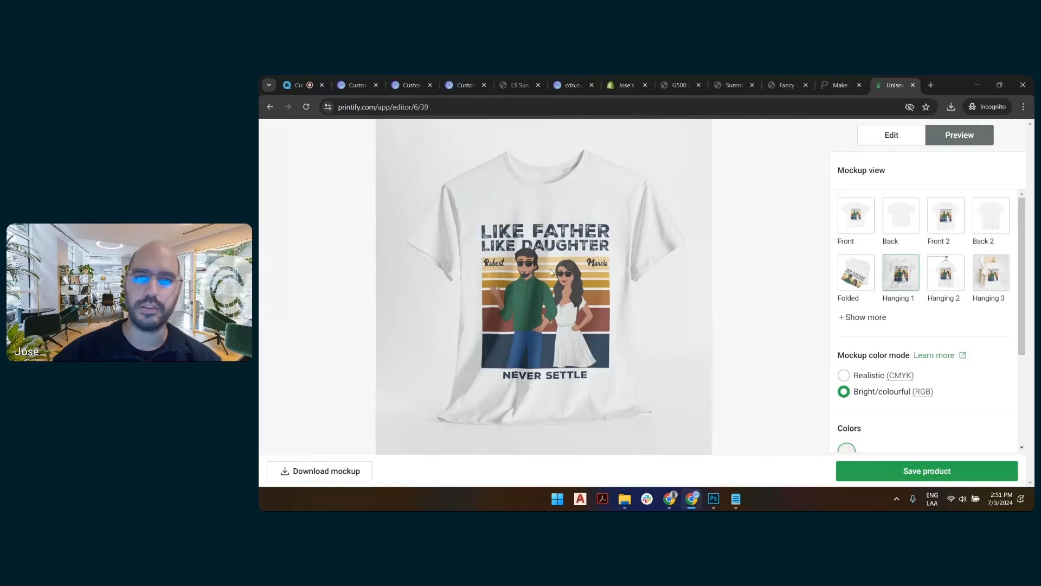
pyautogui.click(843, 321)
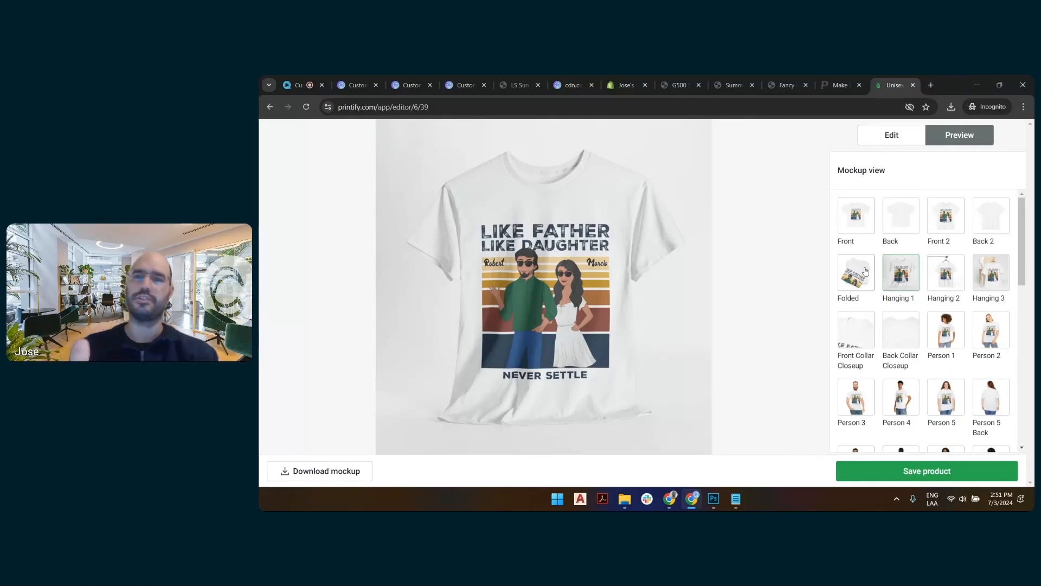
pyautogui.click(942, 331)
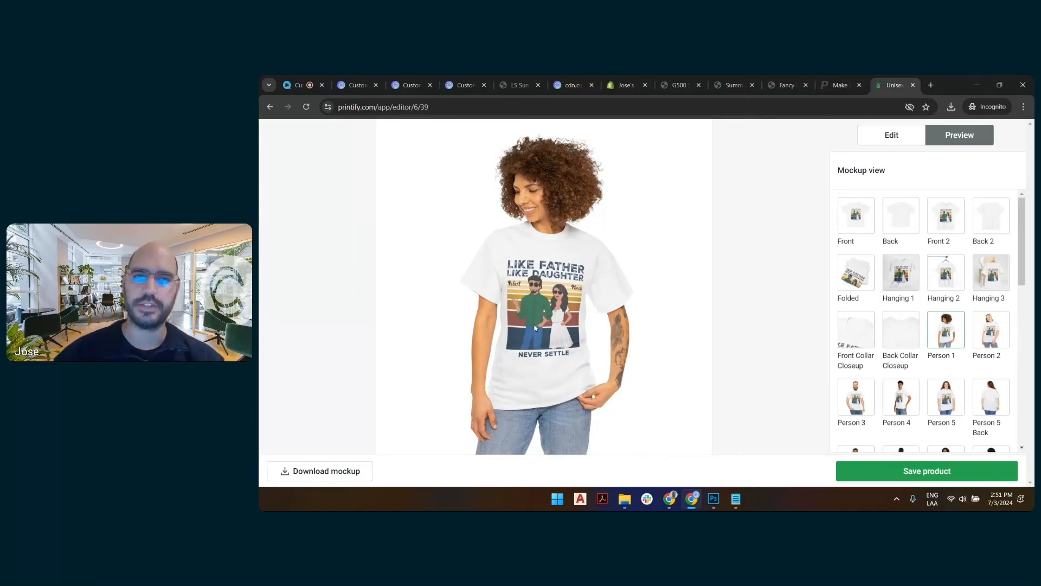
pyautogui.click(989, 340)
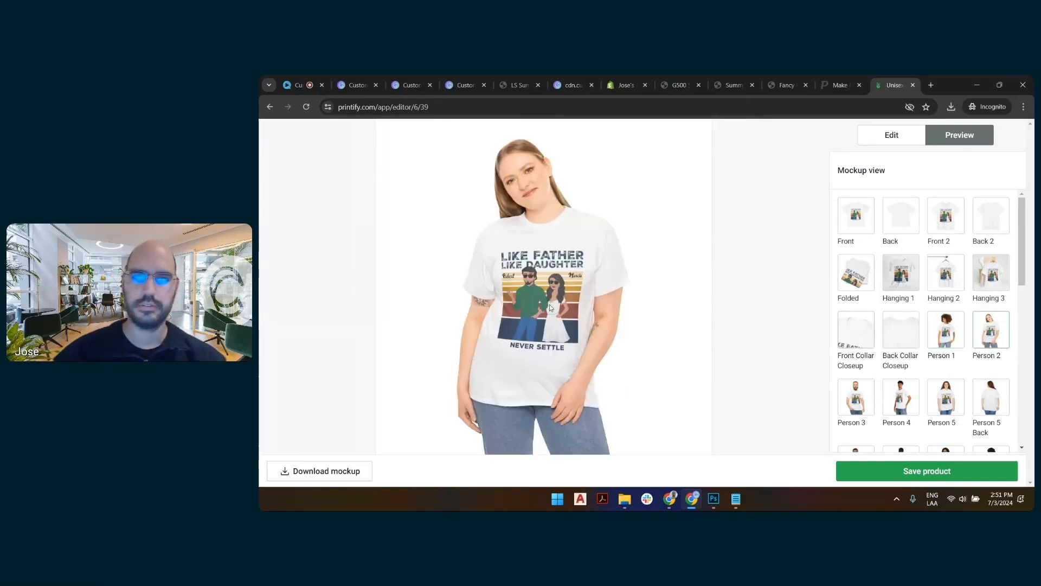
pyautogui.click(946, 393)
pyautogui.scroll(-2, 946, 393)
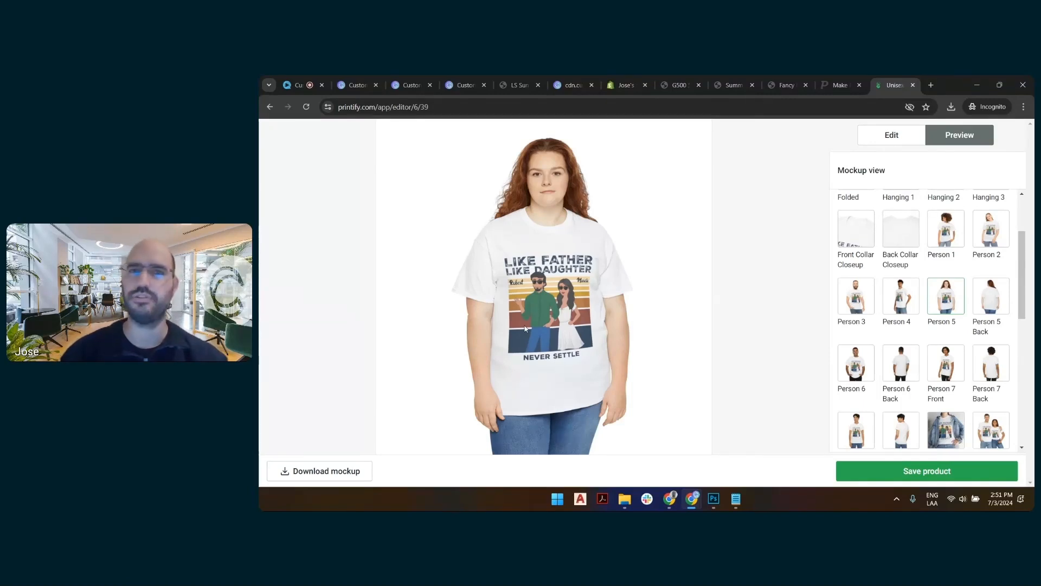
# Return to the exported Dog Days of Summer image and save the PNG to the computer.
pyautogui.click(595, 79)
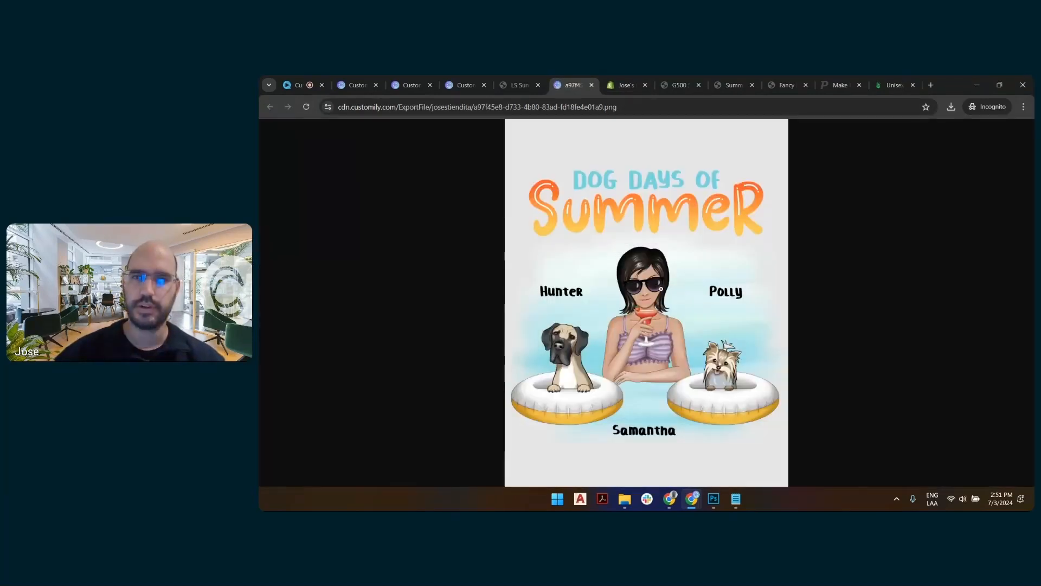
pyautogui.rightClick(659, 270)
pyautogui.click(698, 296)
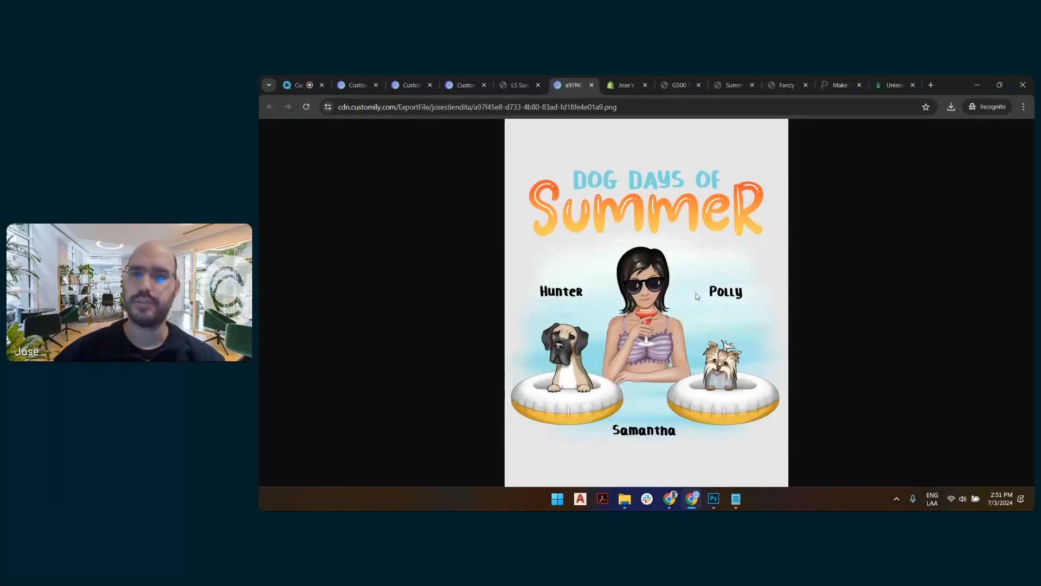
pyautogui.click(713, 429)
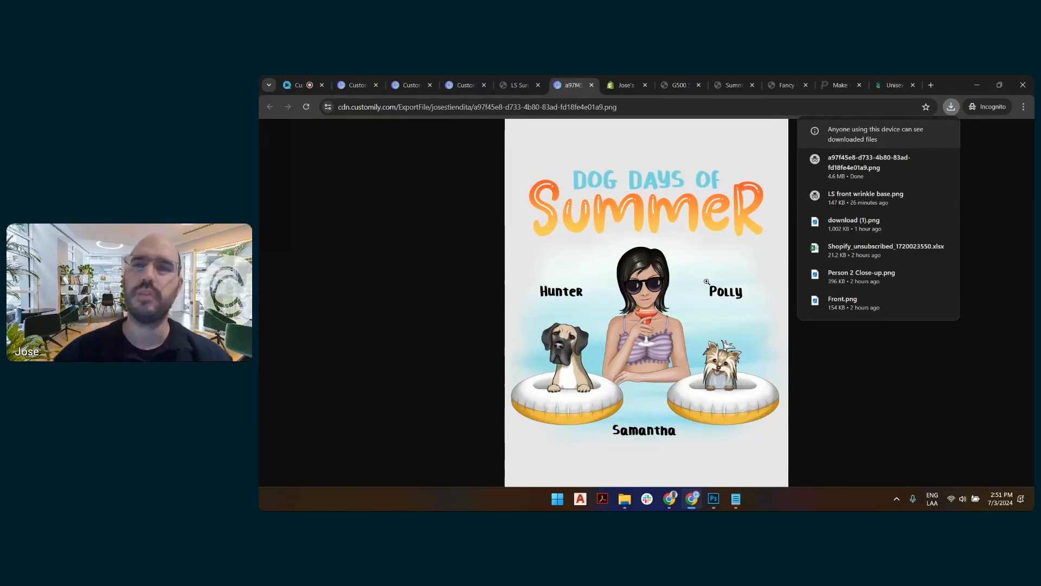
# Switch to Placeit, open the hip-hop-inspired mockup of two friends in matching T-shirts, and dismiss the design tip.
pyautogui.click(839, 85)
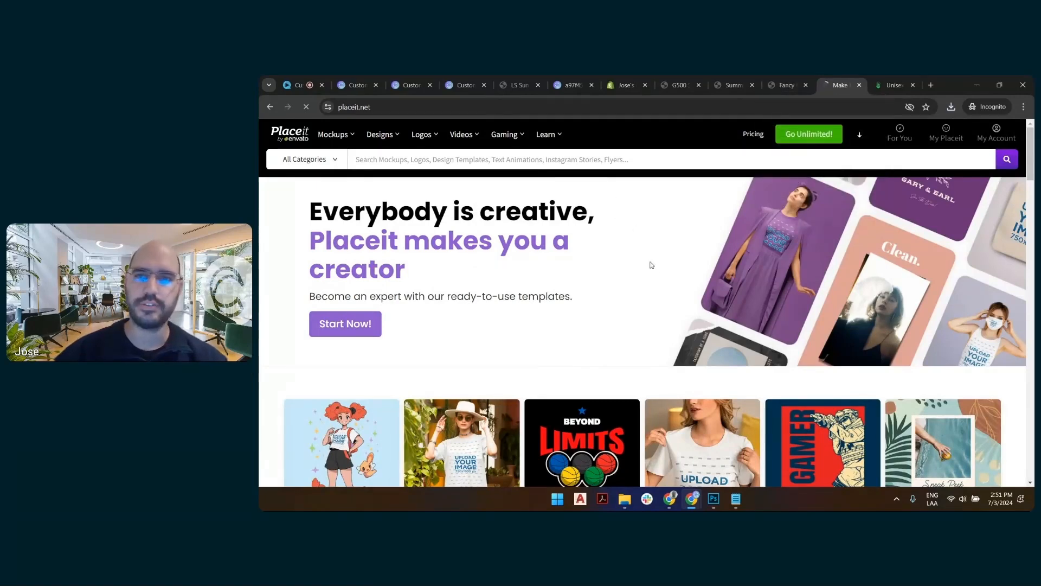
pyautogui.scroll(-2, 640, 235)
pyautogui.scroll(-2, 640, 235)
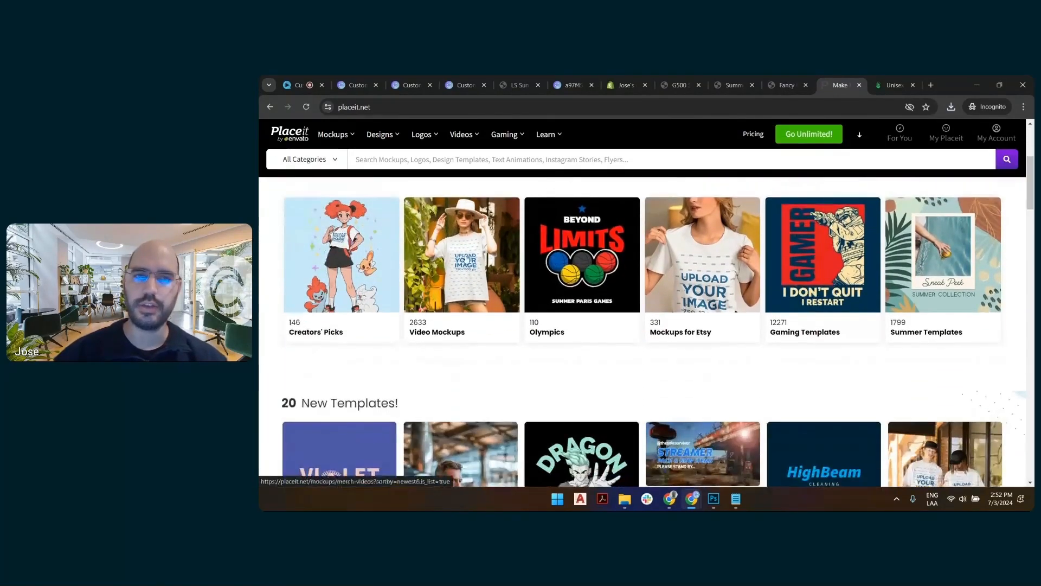
pyautogui.scroll(-3, 670, 367)
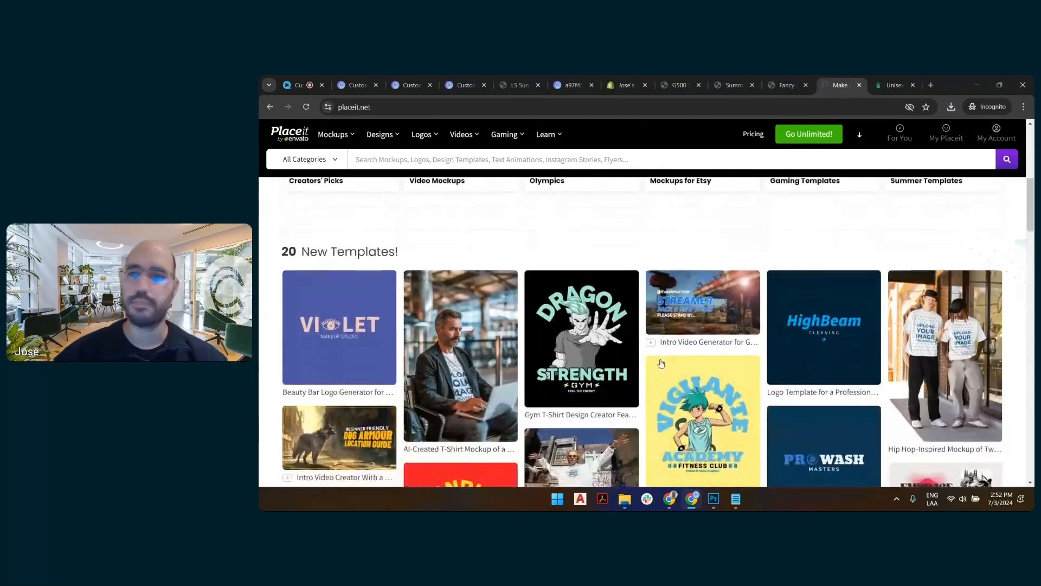
pyautogui.click(960, 338)
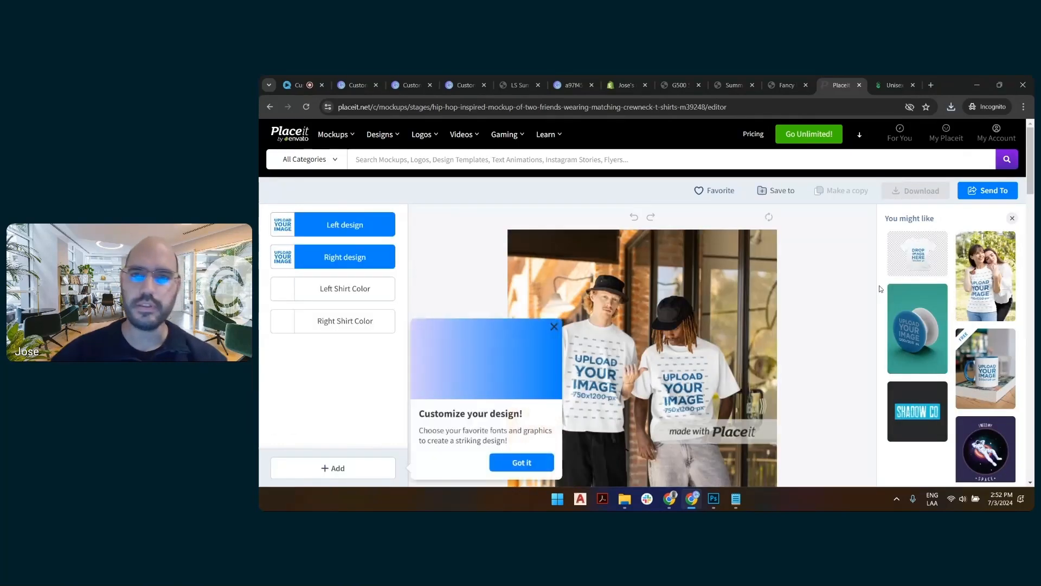
pyautogui.scroll(-1, 848, 238)
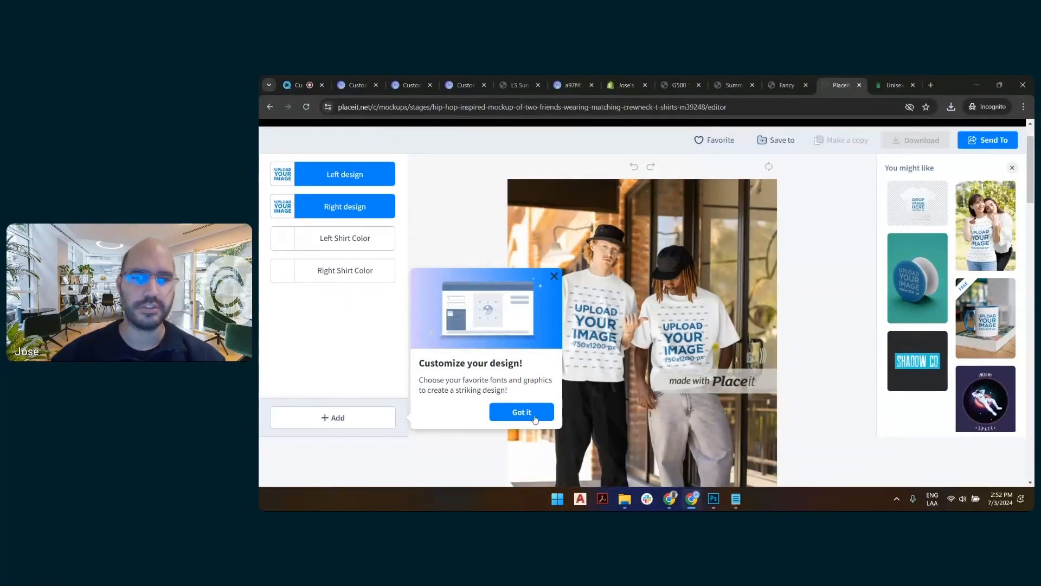
pyautogui.click(533, 416)
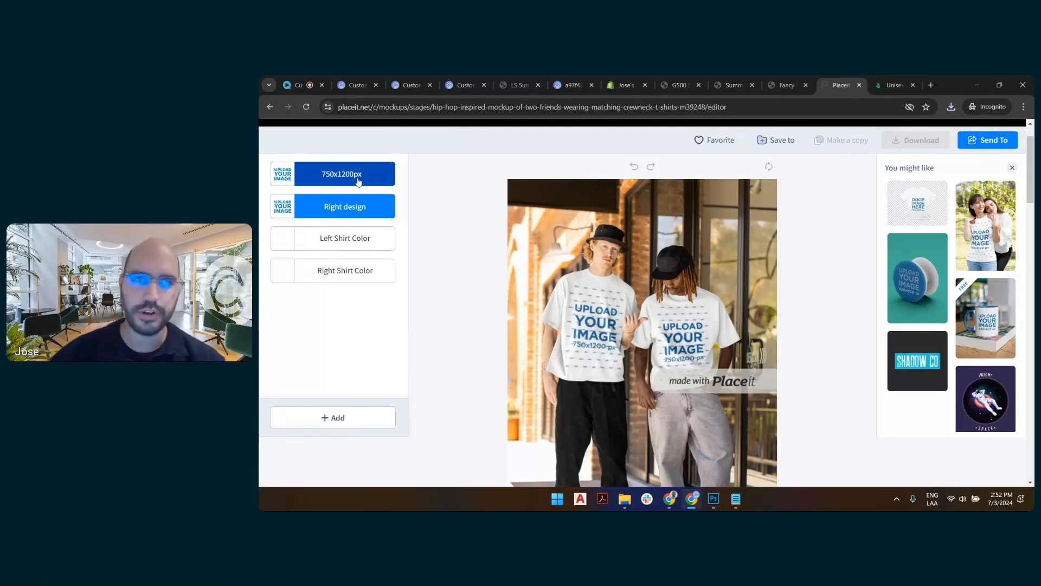
# Switch to Photoshop and open the exported Dog Days of Summer PNG from the 7-2 folder.
pyautogui.click(714, 498)
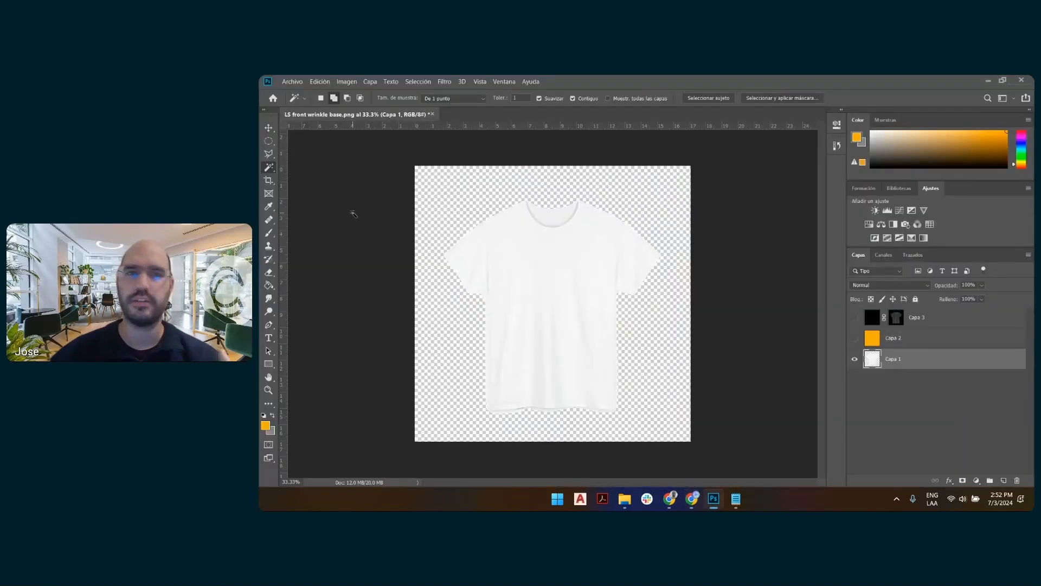
pyautogui.click(292, 81)
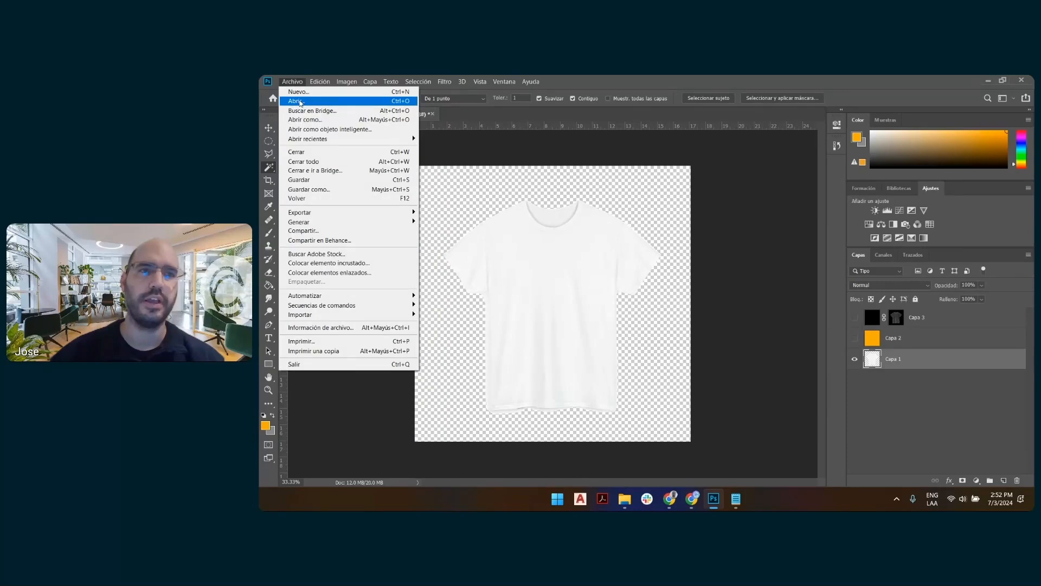
pyautogui.click(300, 100)
pyautogui.scroll(-3, 672, 242)
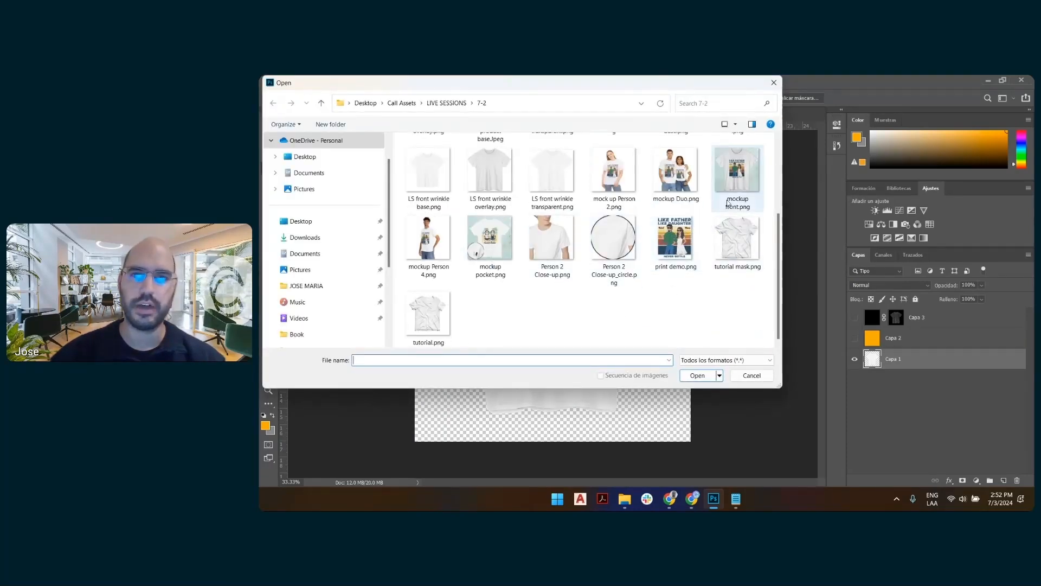
pyautogui.scroll(3, 562, 274)
pyautogui.doubleClick(416, 167)
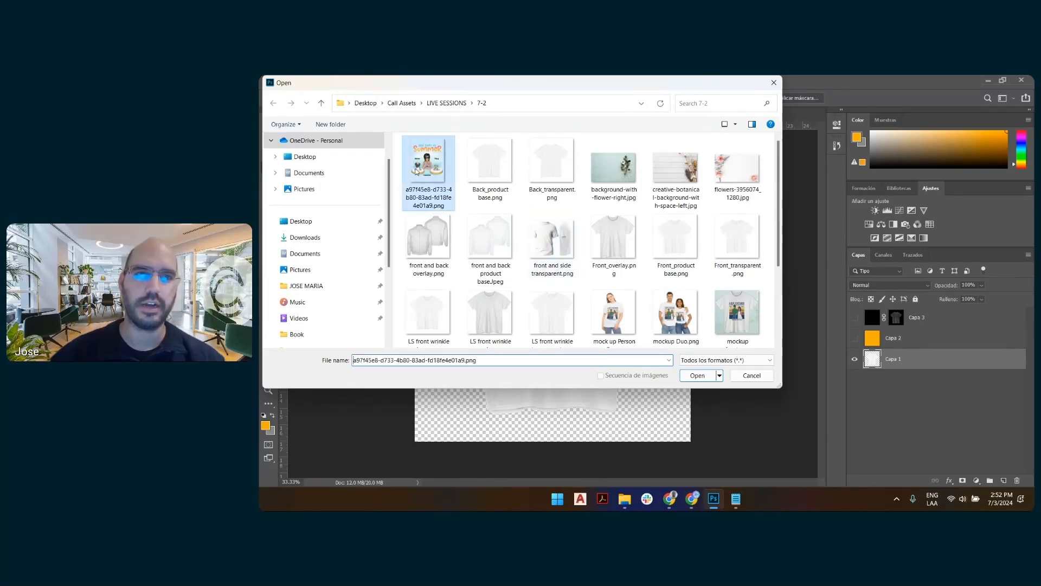
# Open the selected Dog Days of Summer PNG.
pyautogui.click(707, 276)
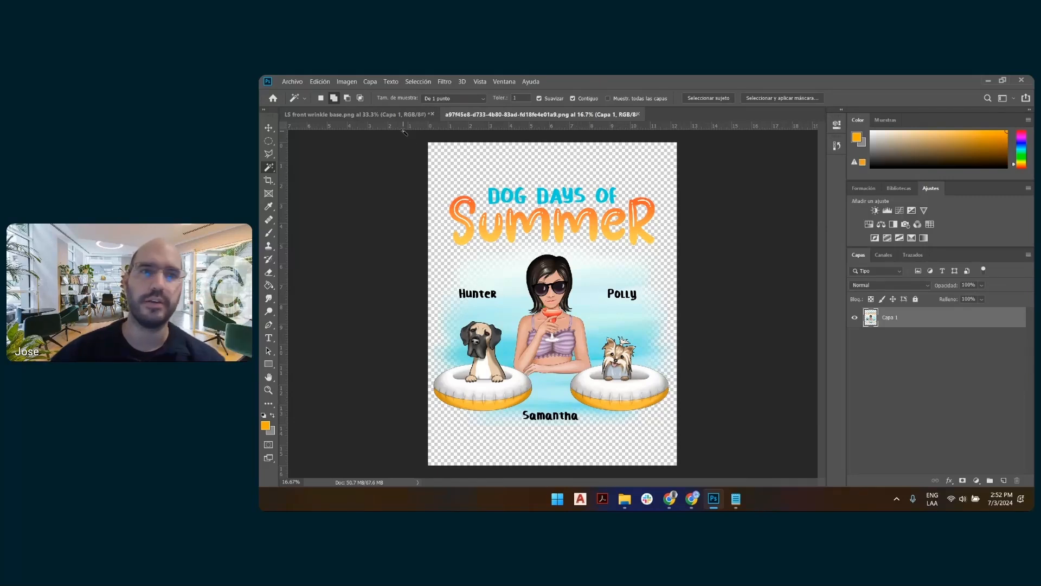
pyautogui.click(346, 83)
pyautogui.click(404, 163)
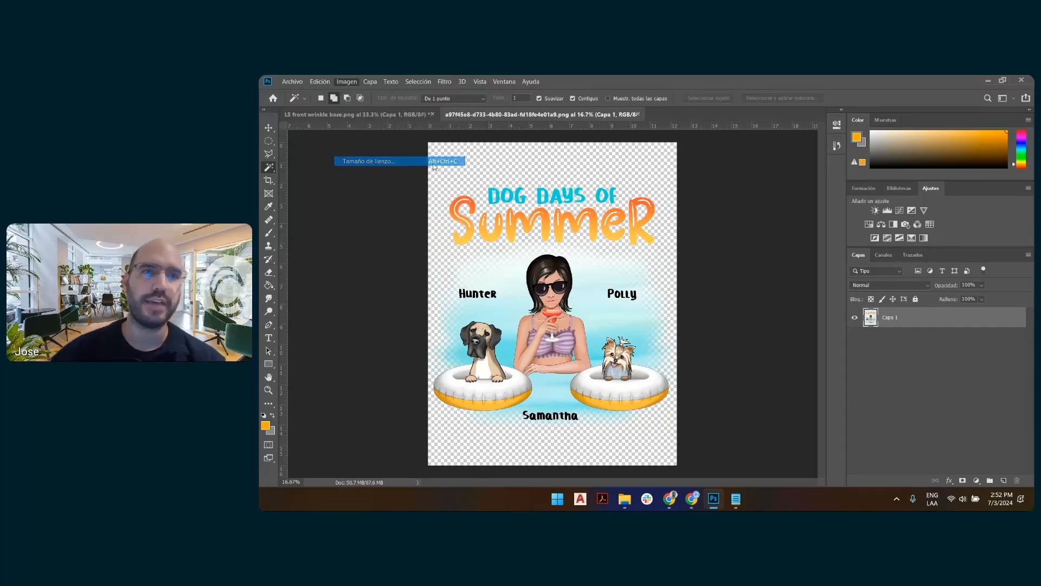
pyautogui.click(773, 187)
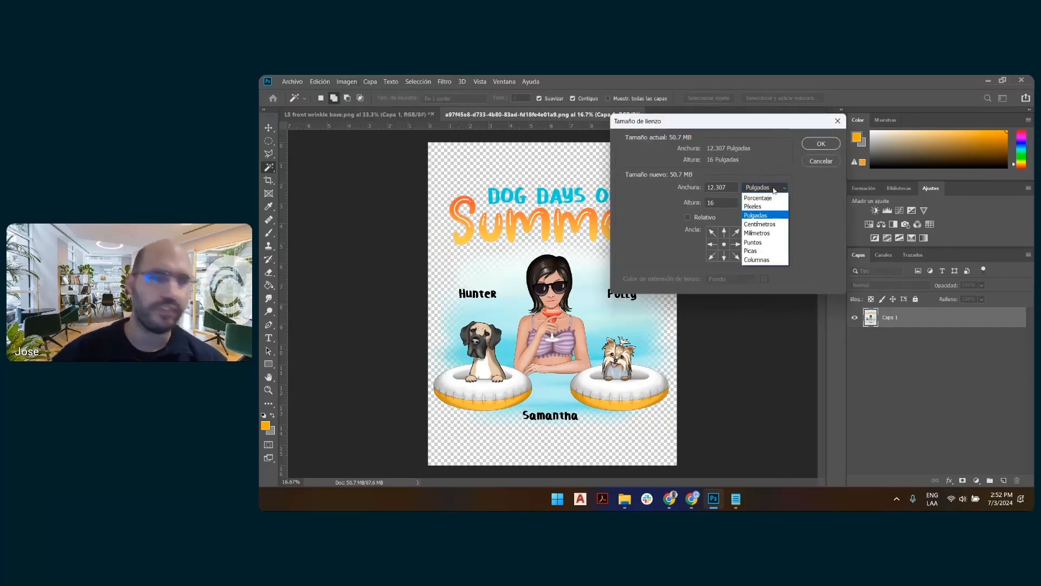
pyautogui.hotkey('alt', 'Tab')
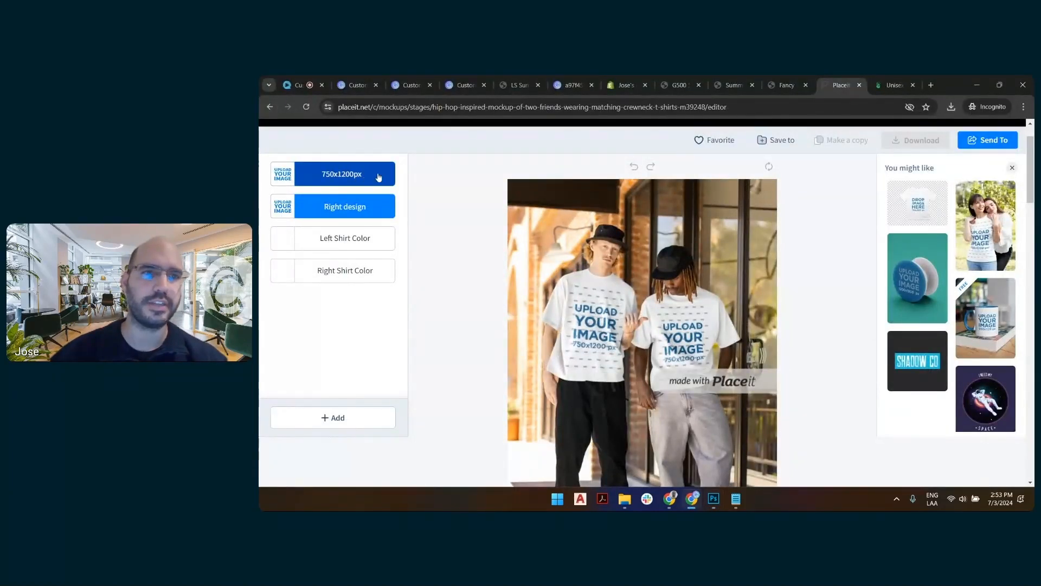
pyautogui.hotkey('alt', 'Tab')
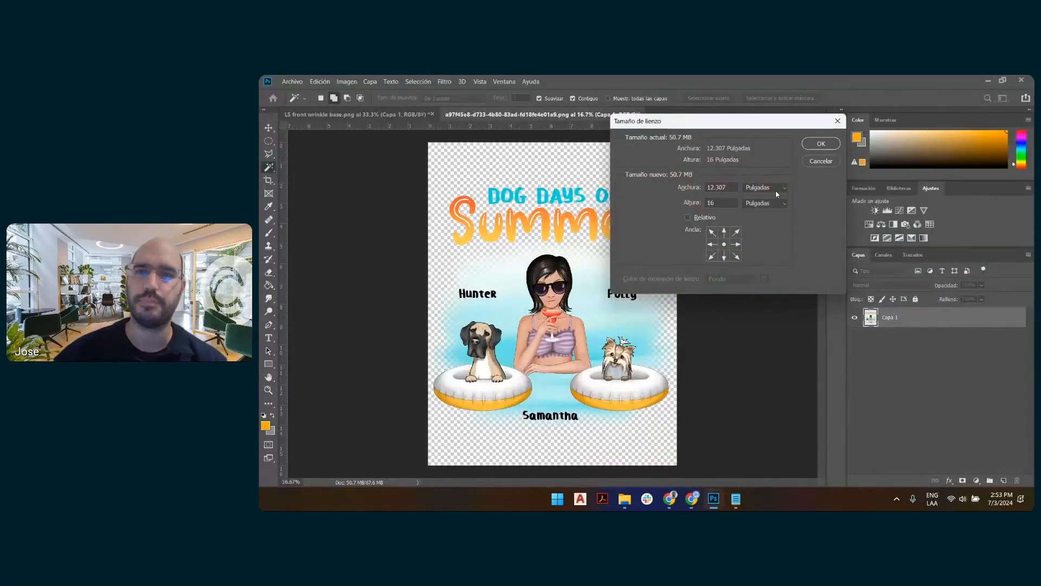
pyautogui.click(775, 188)
pyautogui.click(776, 208)
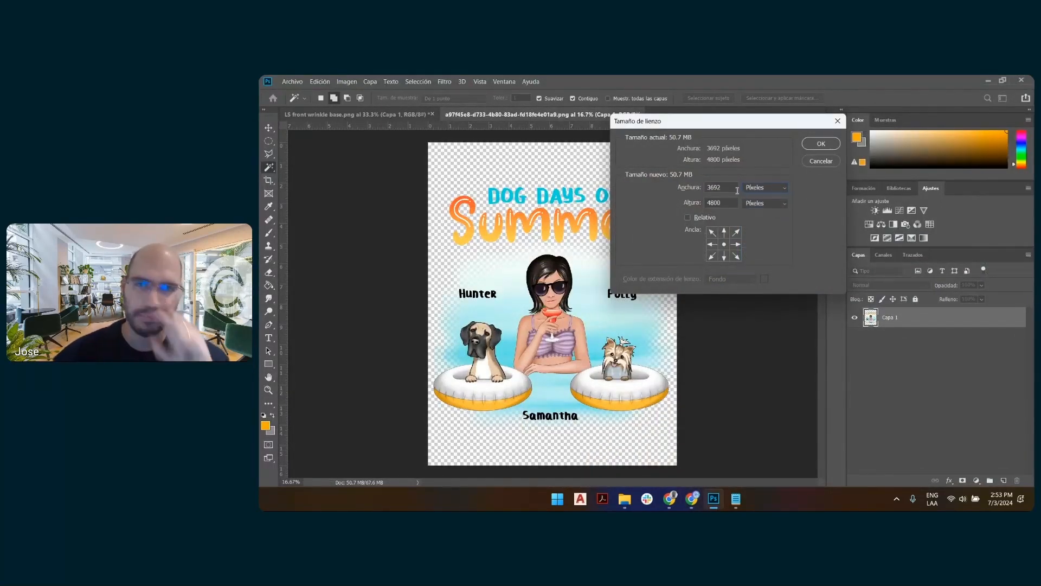
pyautogui.click(689, 219)
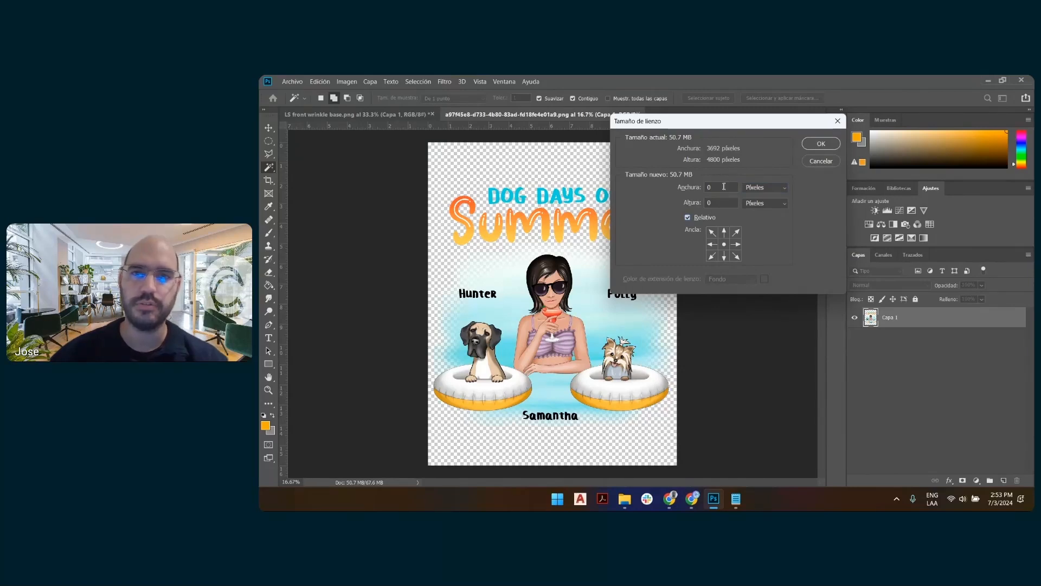
pyautogui.click(724, 187)
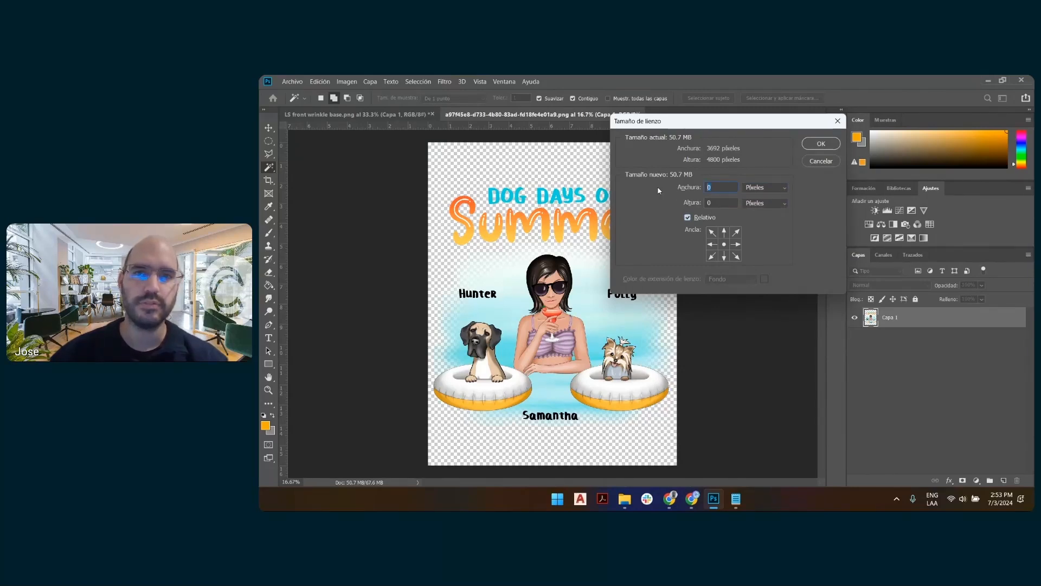
pyautogui.write('1200')
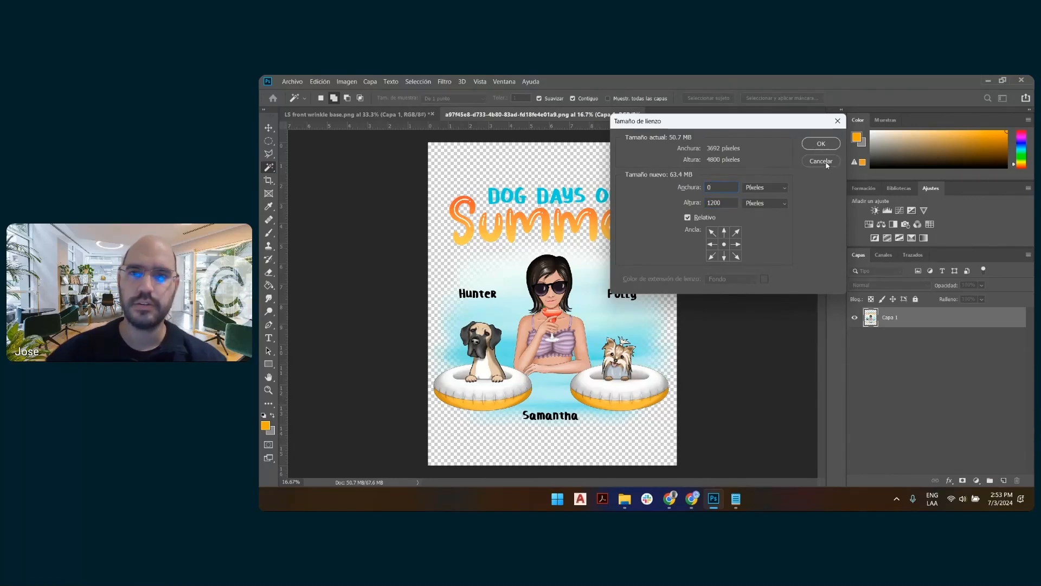
pyautogui.click(688, 217)
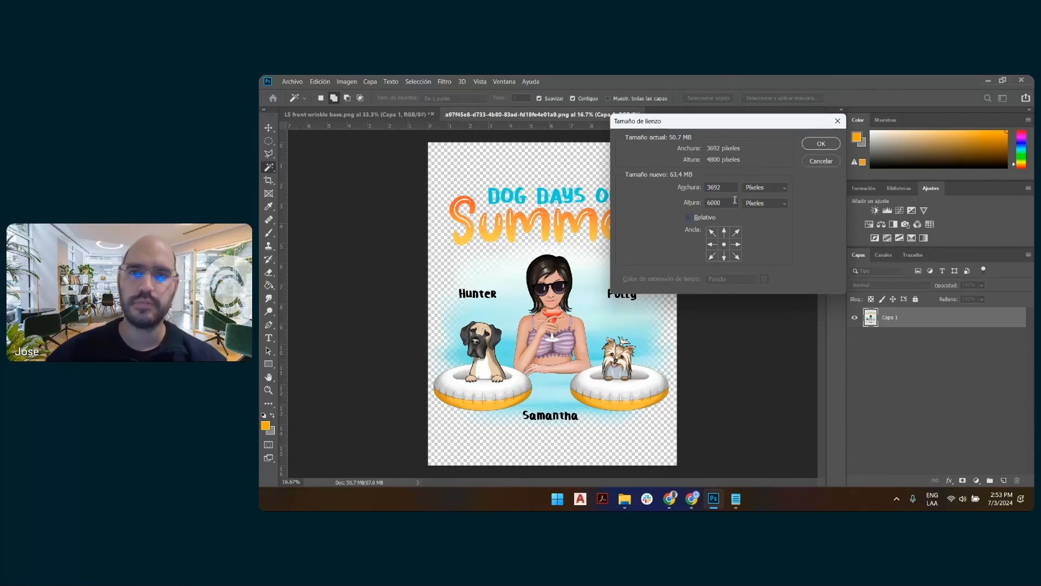
pyautogui.click(685, 202)
pyautogui.write('1200')
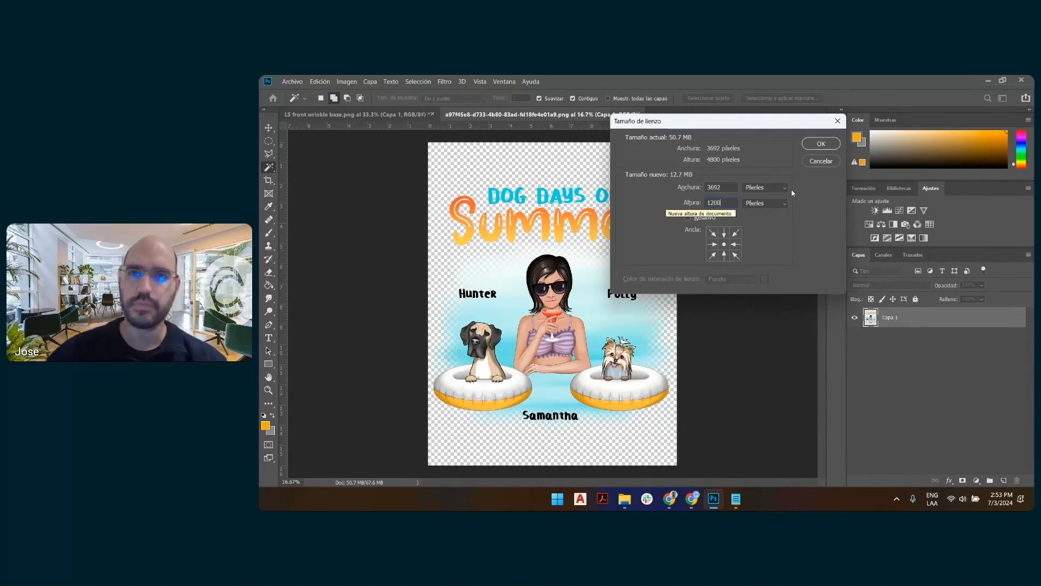
pyautogui.click(805, 161)
# Check the size Placeit asks for and resize the image proportionally to a width of 750 pixels.
pyautogui.click(347, 82)
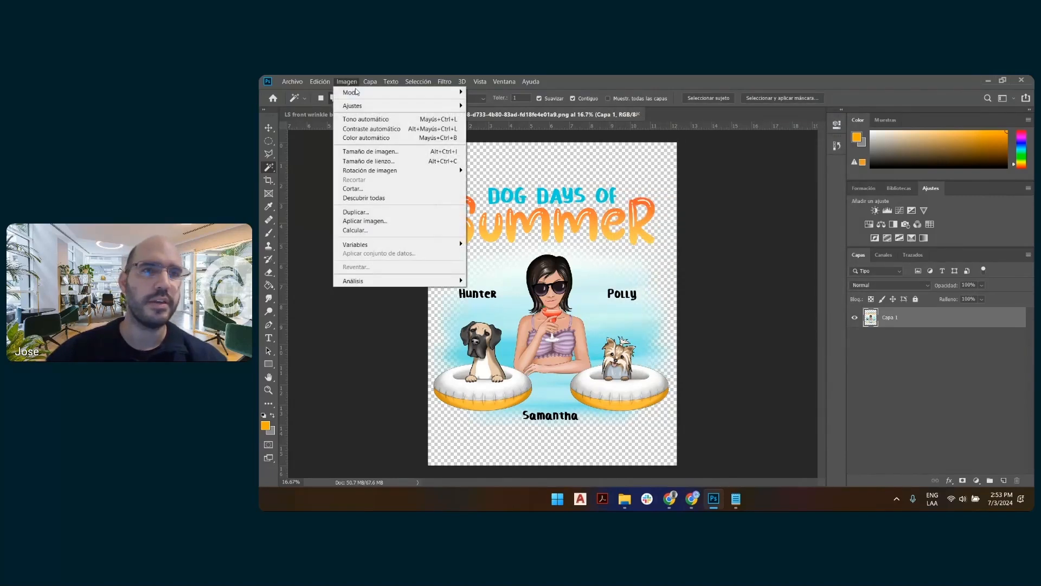
pyautogui.click(382, 153)
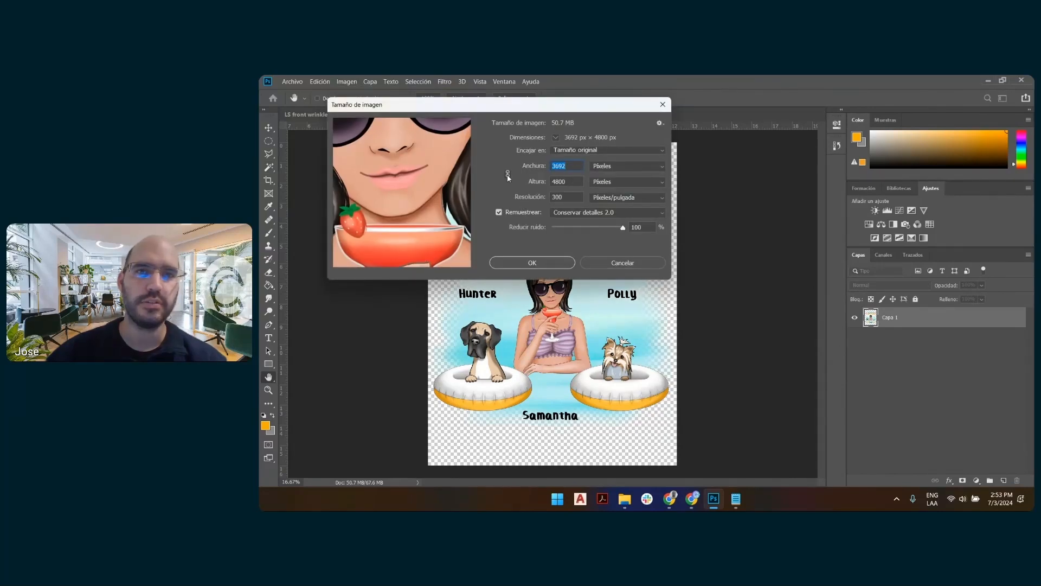
pyautogui.write('923')
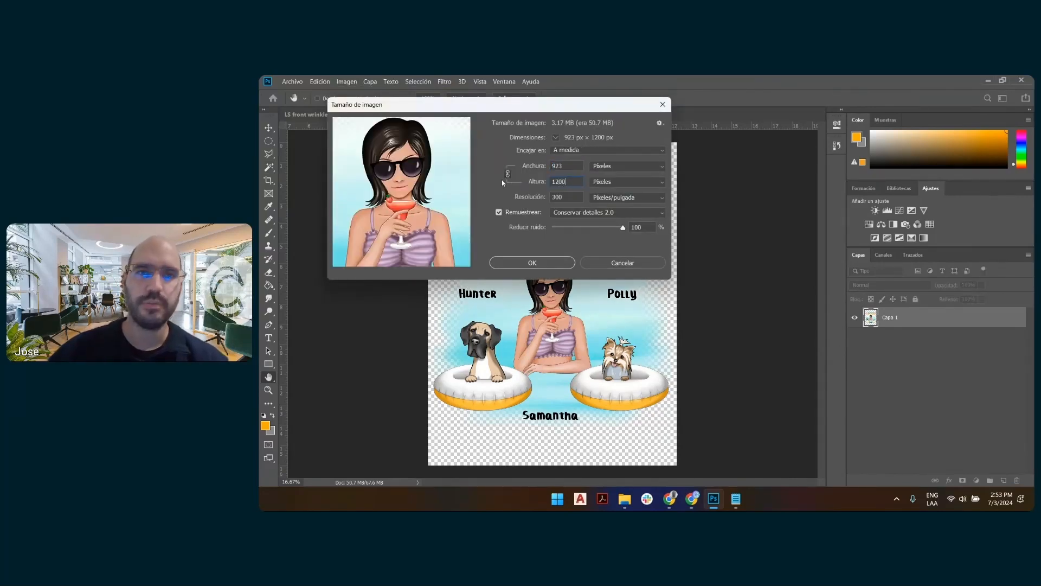
pyautogui.hotkey('alt', 'Tab')
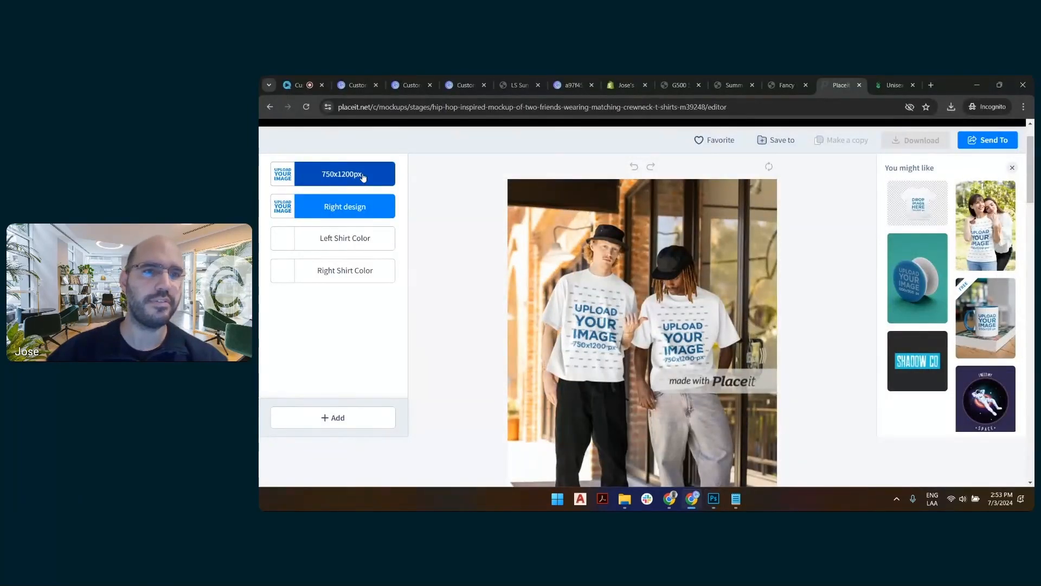
pyautogui.hotkey('alt', 'Tab')
pyautogui.write('750')
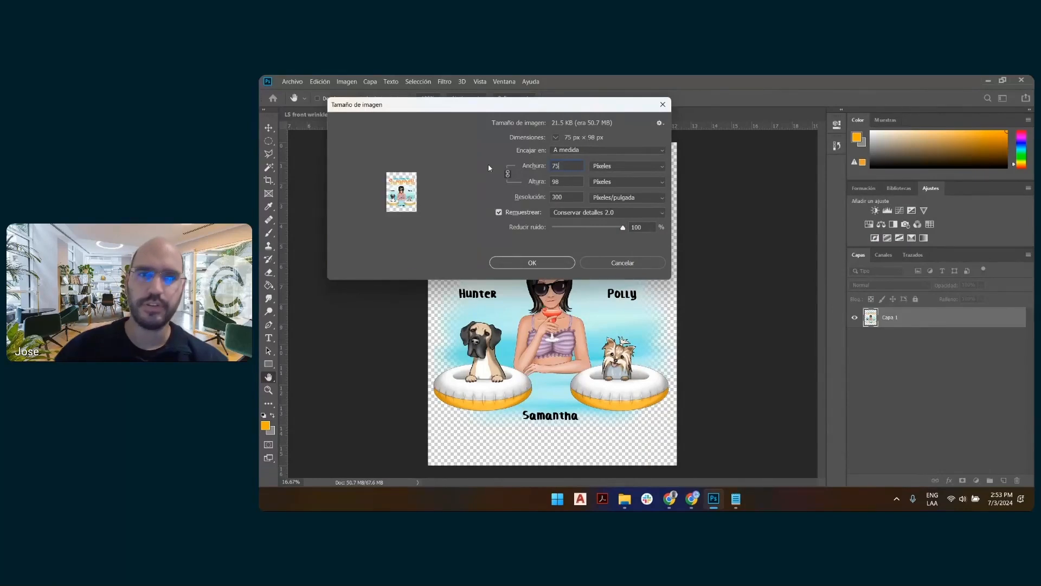
pyautogui.click(543, 264)
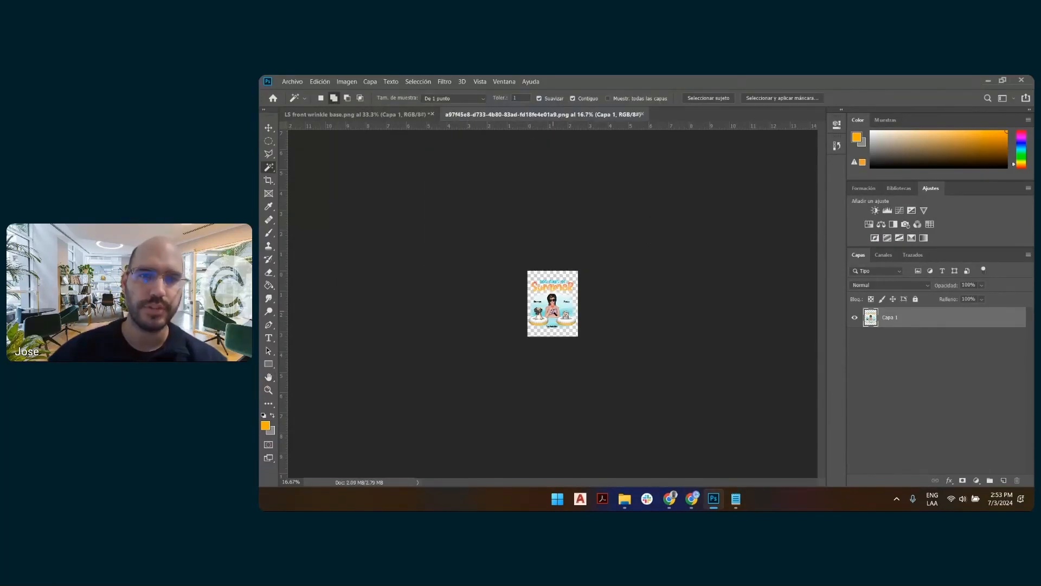
# Extend the canvas height to 1200 pixels with the design kept centred, and save the PNG.
pyautogui.scroll(5, 552, 312)
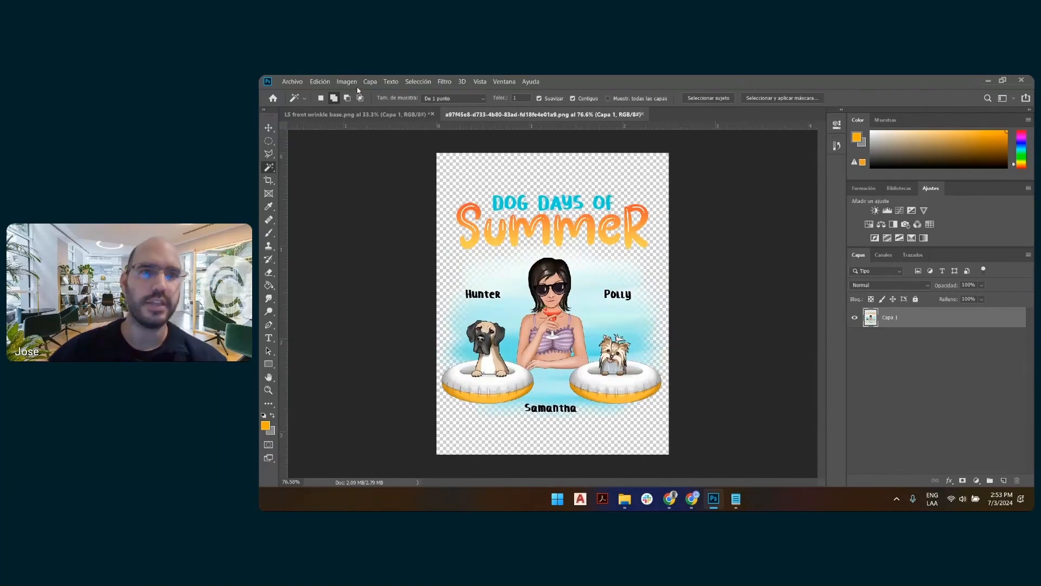
pyautogui.click(346, 81)
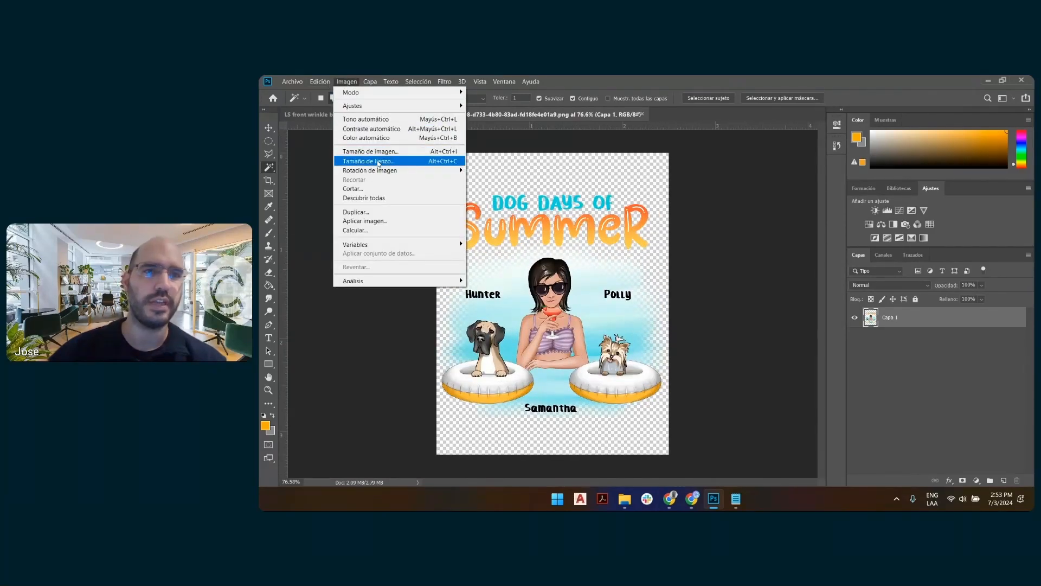
pyautogui.click(363, 161)
pyautogui.click(780, 188)
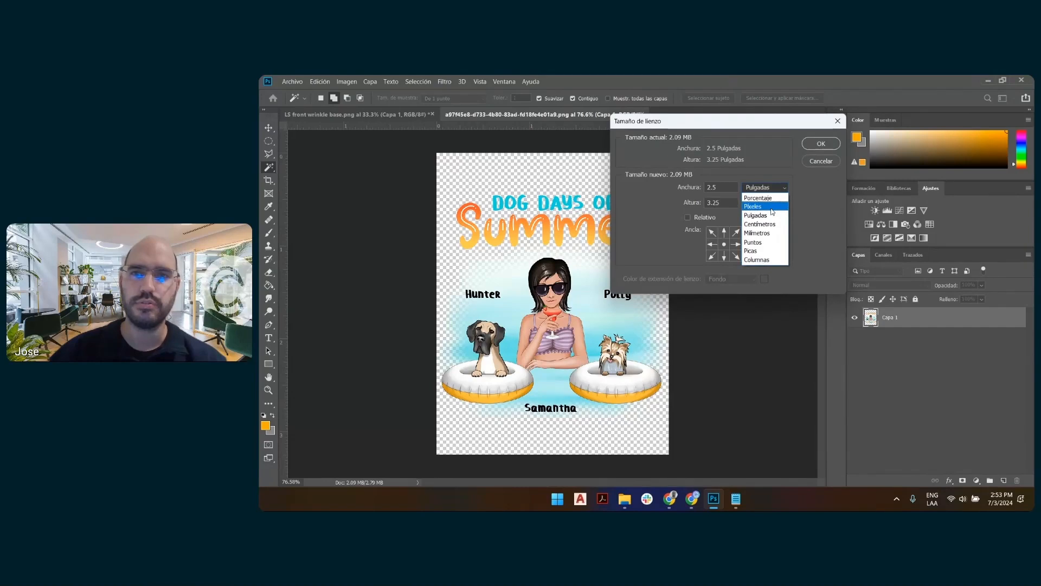
pyautogui.click(760, 208)
pyautogui.moveTo(725, 201); pyautogui.dragTo(702, 200)
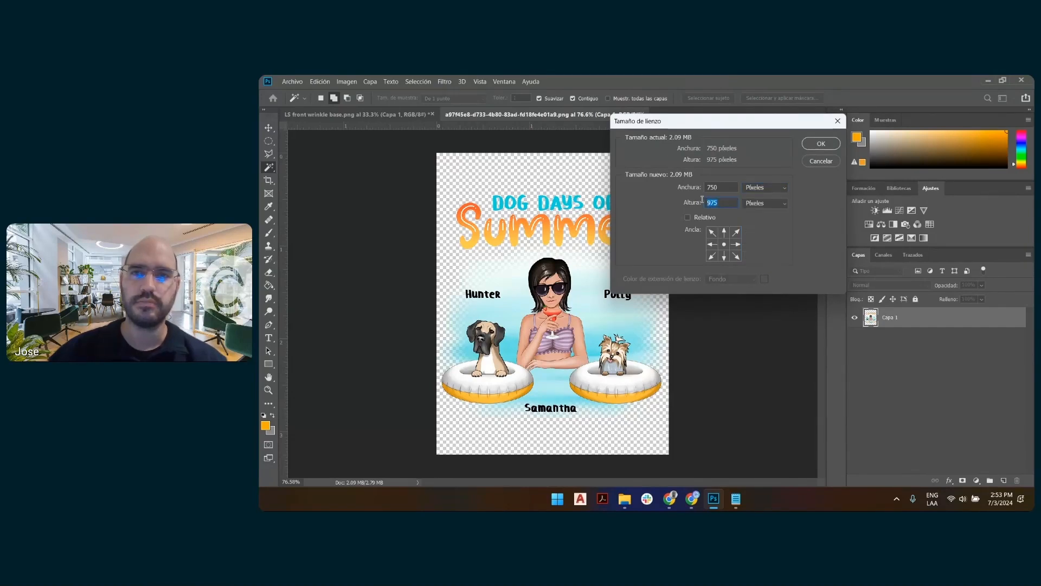
pyautogui.write('1200')
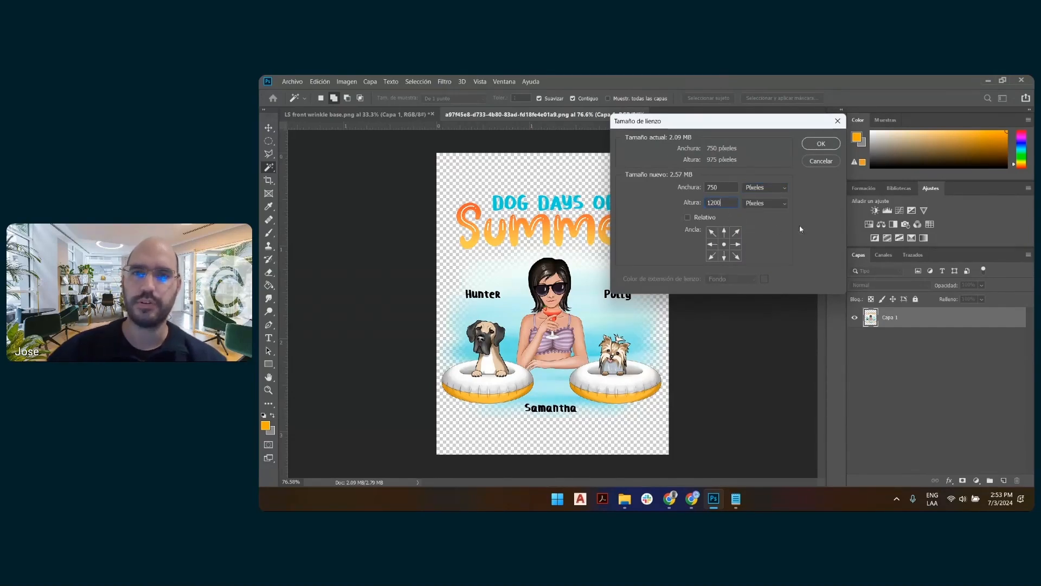
pyautogui.click(821, 144)
pyautogui.hotkey('ctrl', '0')
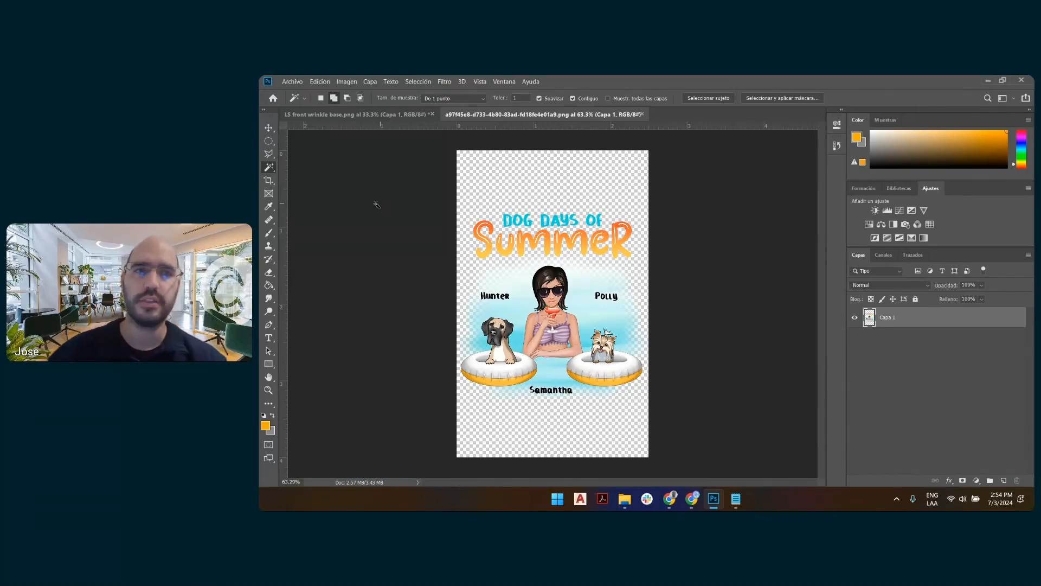
pyautogui.click(292, 81)
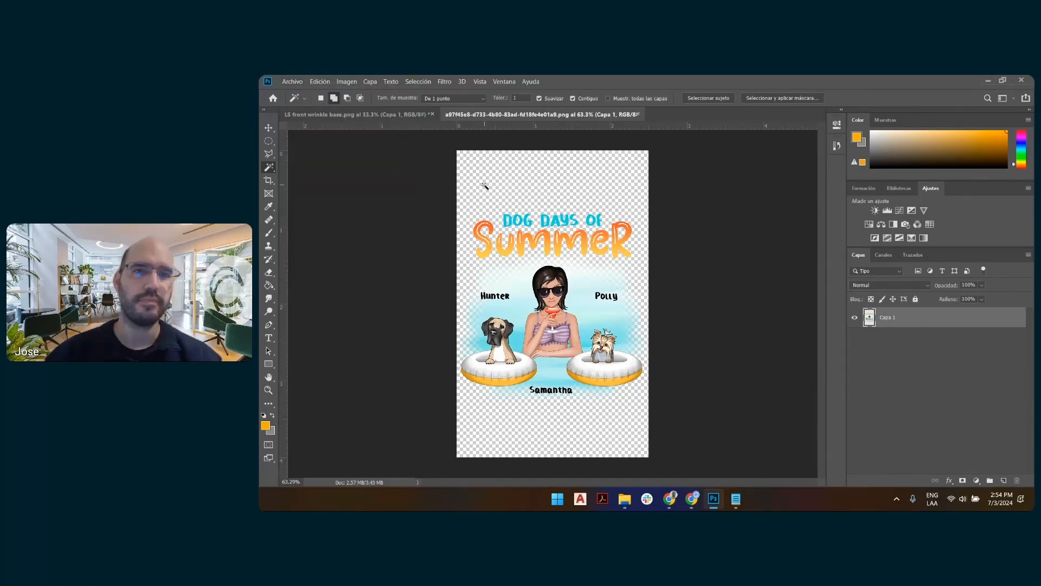
# Switch to Placeit, upload the resized Dog Days of Summer PNG from the 7-2 folder as the Left design, and apply the crop at 100%.
pyautogui.hotkey('alt', 'Tab')
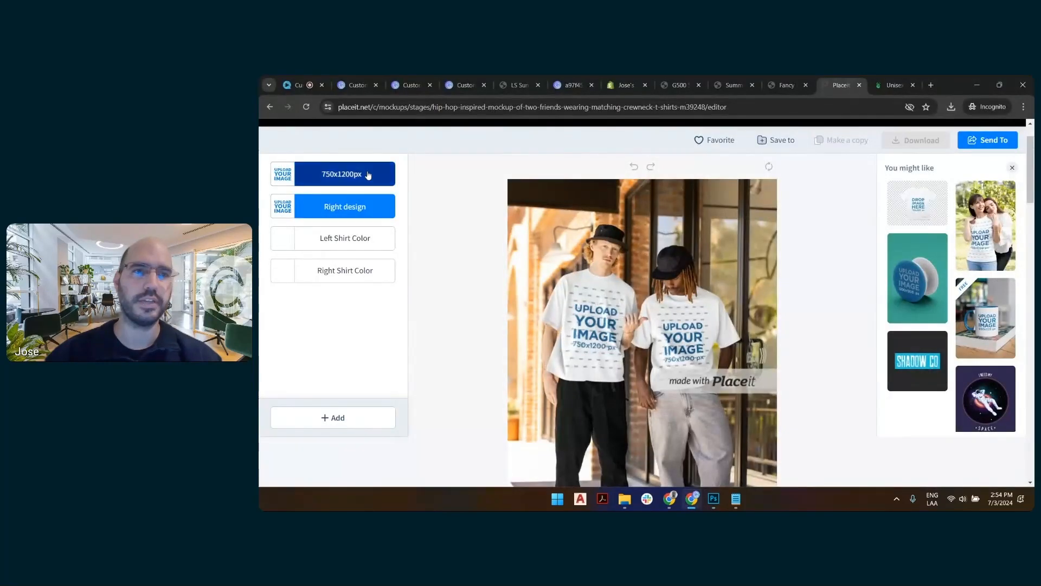
pyautogui.click(383, 179)
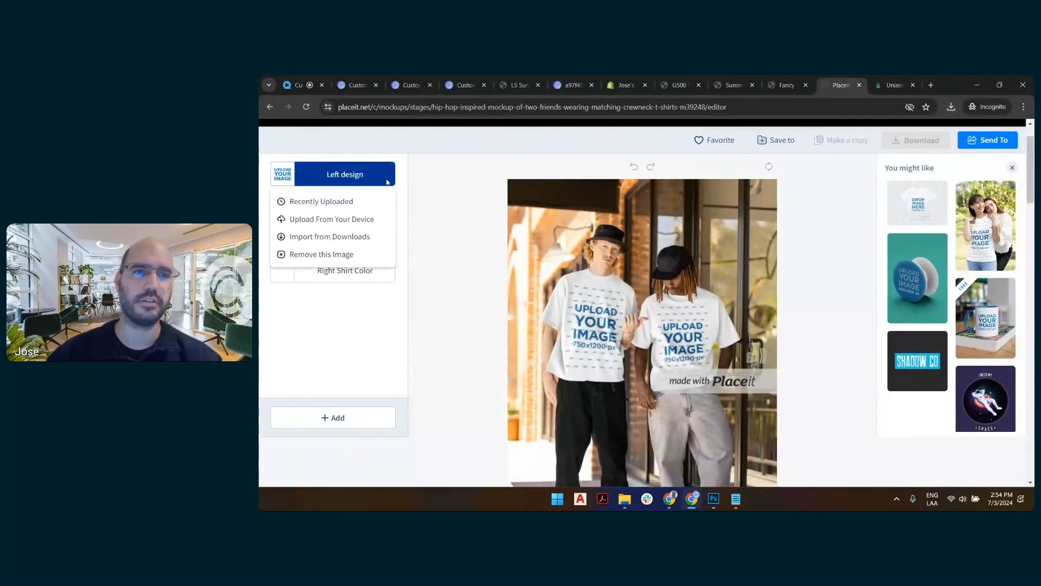
pyautogui.click(336, 219)
pyautogui.click(469, 201)
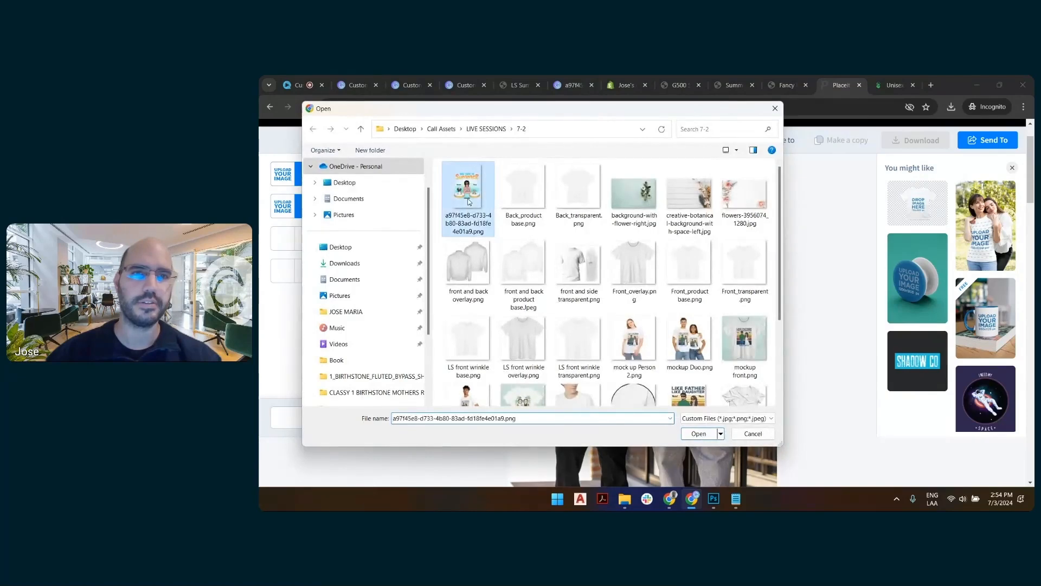
pyautogui.doubleClick(468, 199)
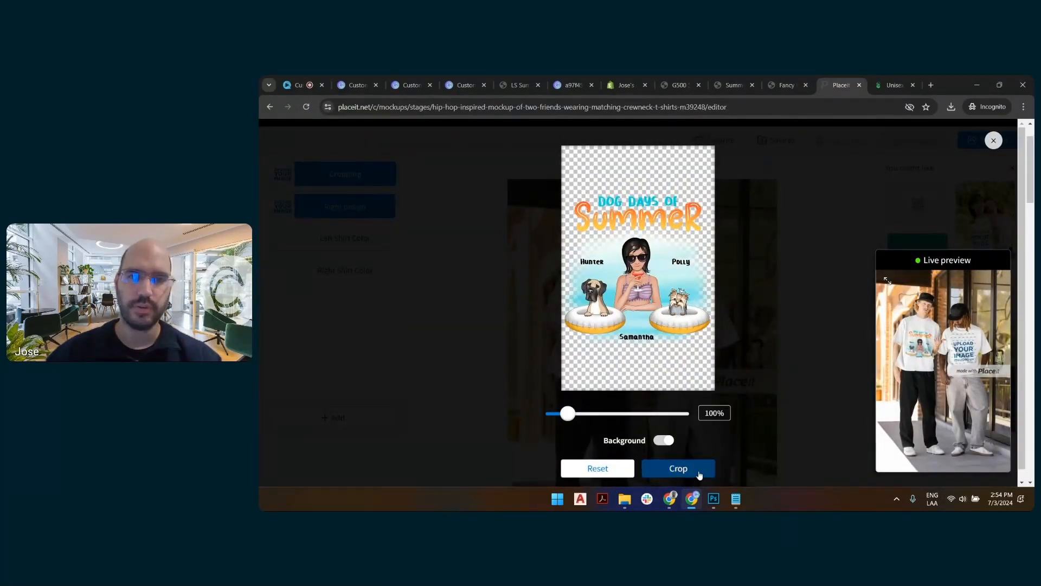
pyautogui.click(682, 470)
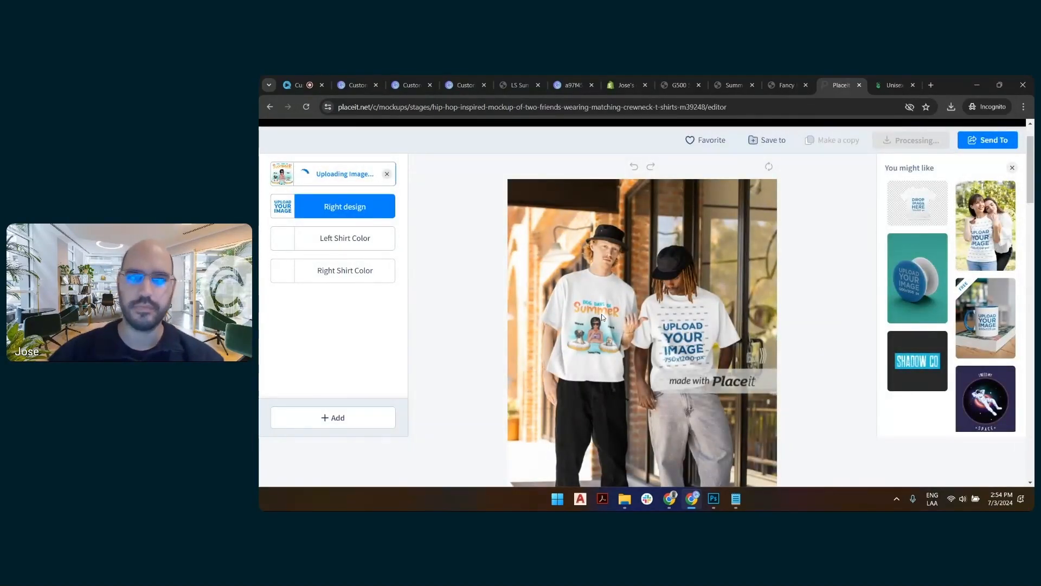
# Review the design on the left T-shirt and on the suggested two-toned 11 oz coffee mug mockup.
pyautogui.scroll(-2, 618, 244)
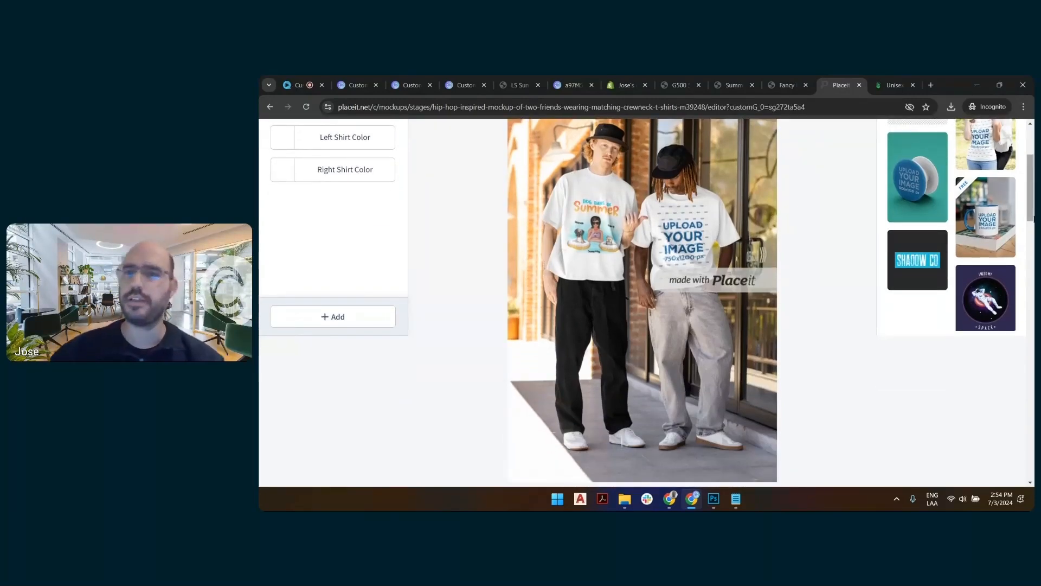
pyautogui.scroll(2, 959, 212)
pyautogui.scroll(1, 959, 211)
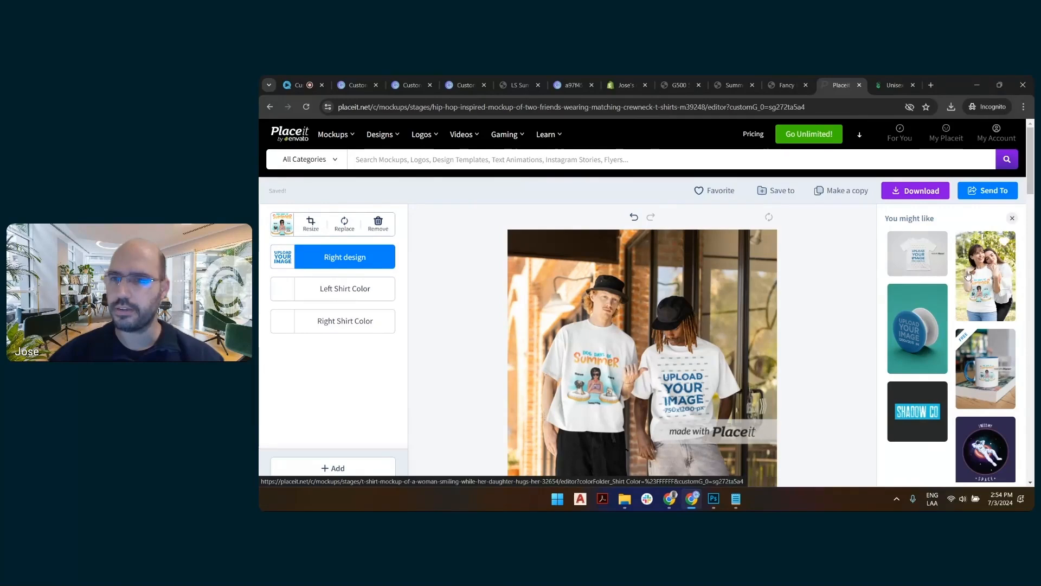
pyautogui.click(988, 365)
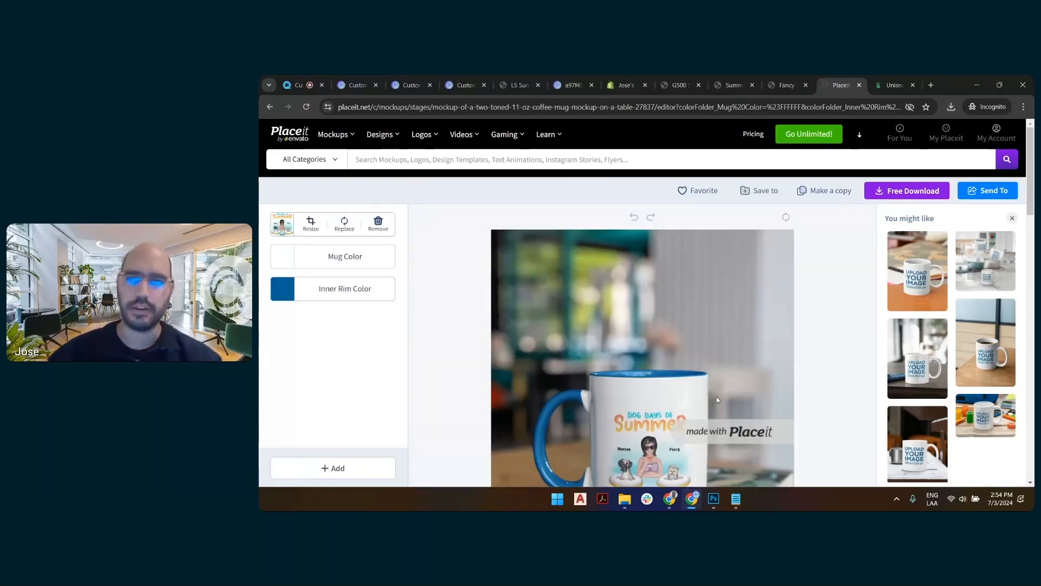
pyautogui.scroll(-2, 755, 315)
pyautogui.scroll(2, 773, 280)
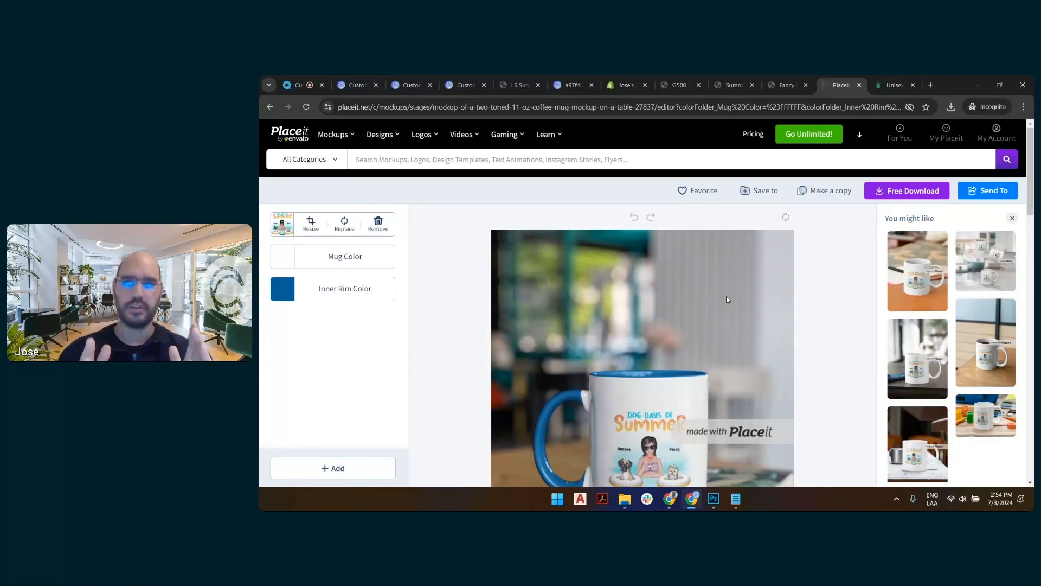
# Switch to the LS Summer store preview, inspect the personalized tee in its enlarged preview, and close the developer tools.
pyautogui.click(518, 85)
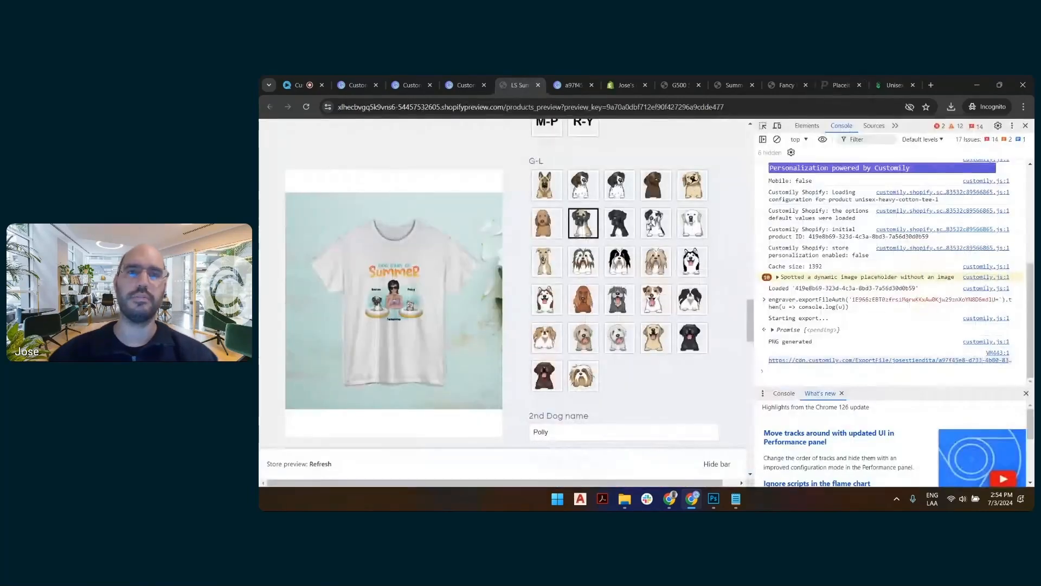
pyautogui.scroll(-4, 634, 391)
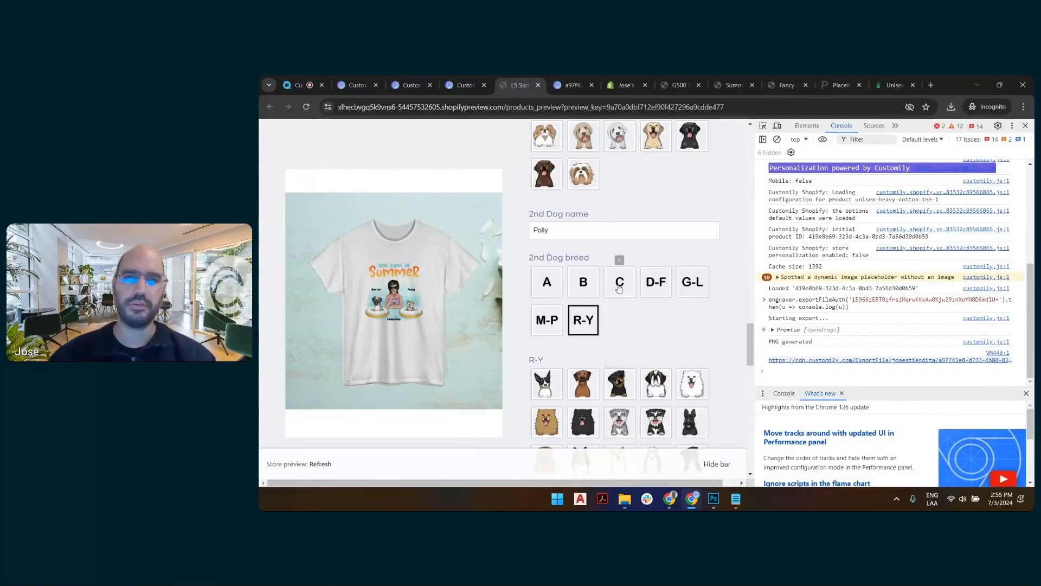
pyautogui.scroll(-10, 628, 363)
pyautogui.scroll(10, 626, 265)
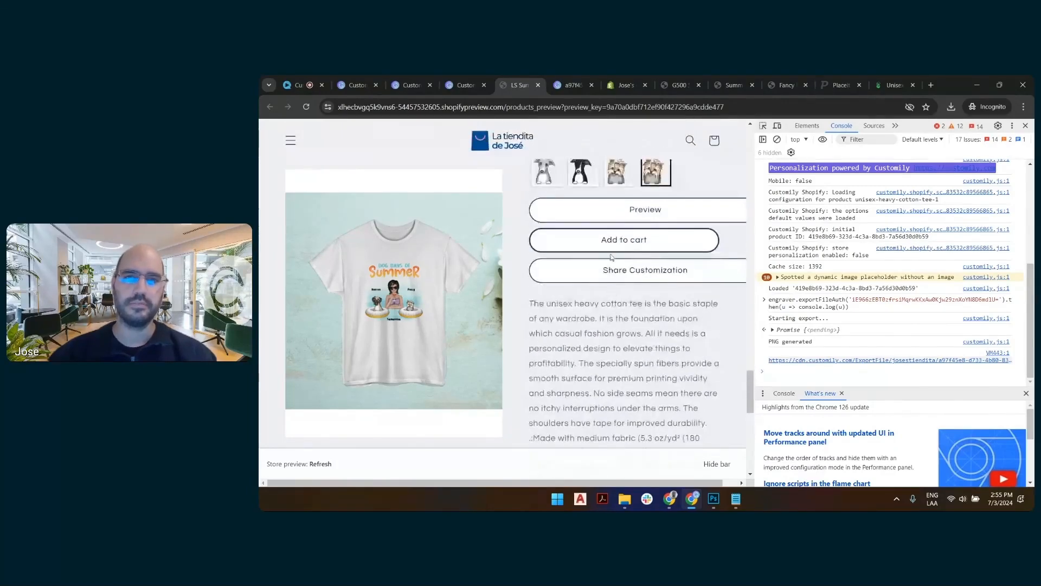
pyautogui.click(617, 215)
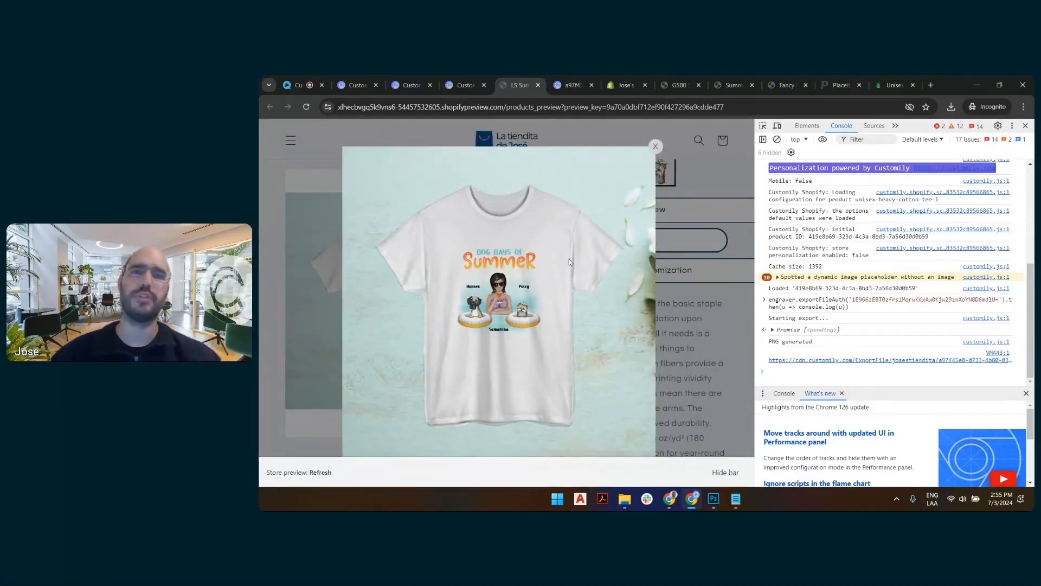
pyautogui.click(655, 147)
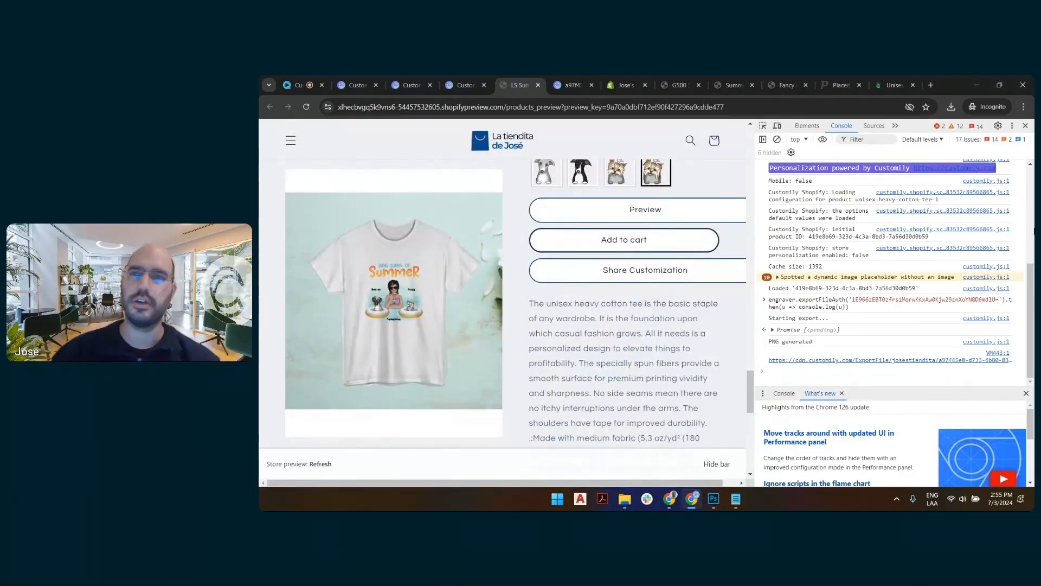
pyautogui.click(1025, 125)
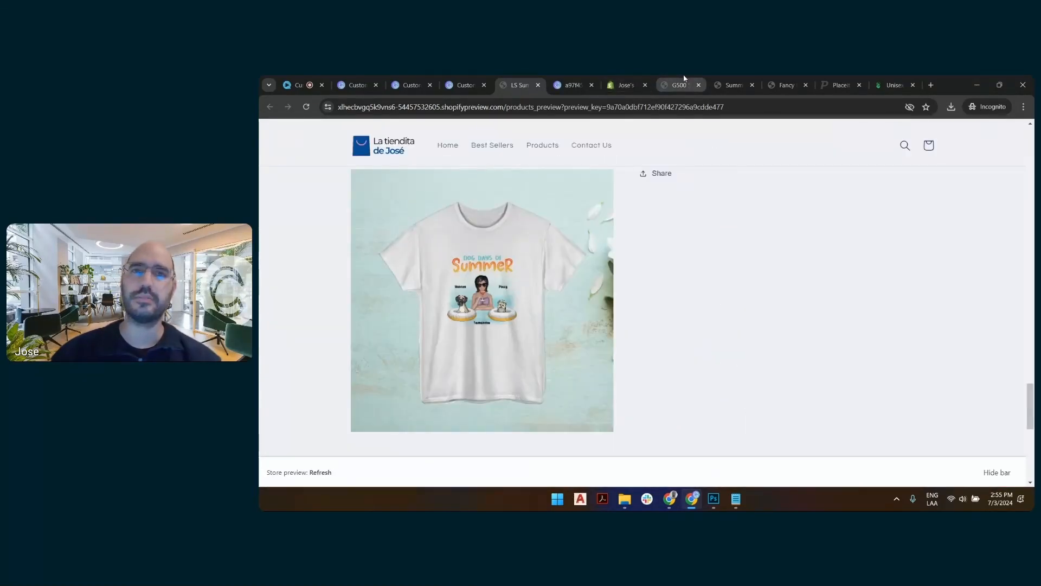
# Compare the exported Dog Days of Summer print file with the Printify and Placeit mockups and the store's Like Father Like Daughter product images.
pyautogui.click(573, 80)
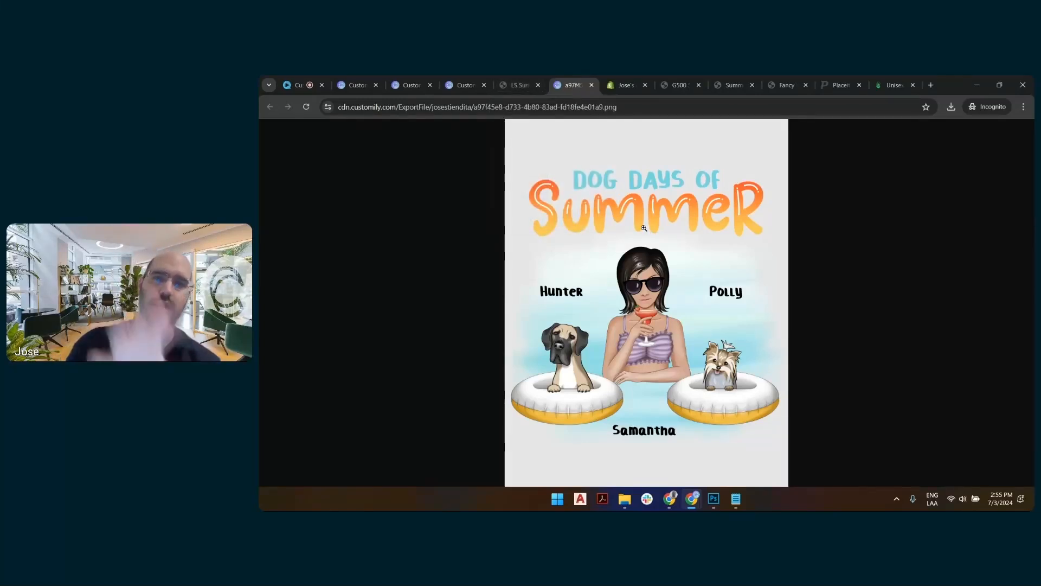
pyautogui.click(892, 85)
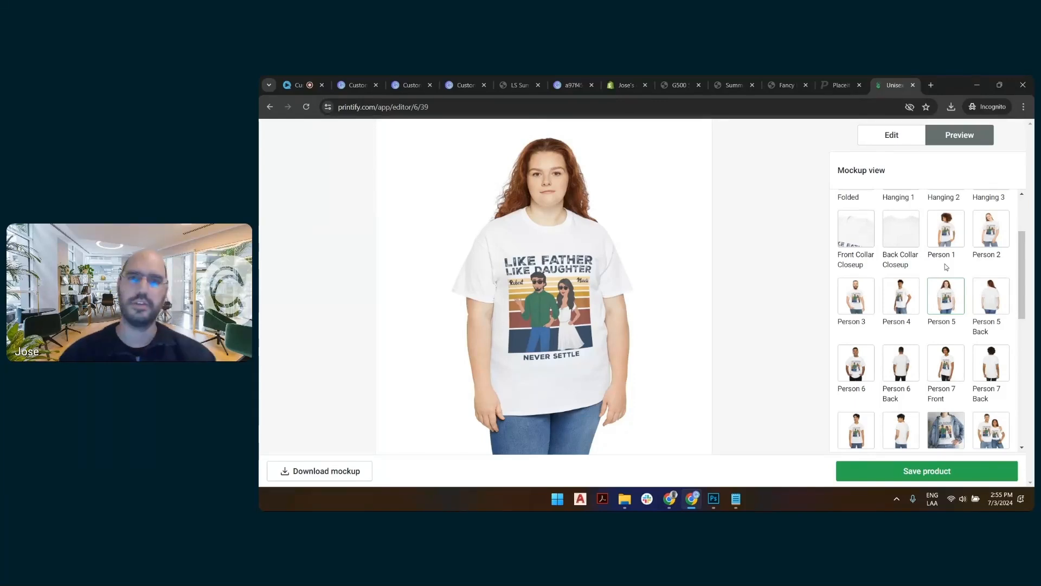
pyautogui.click(838, 83)
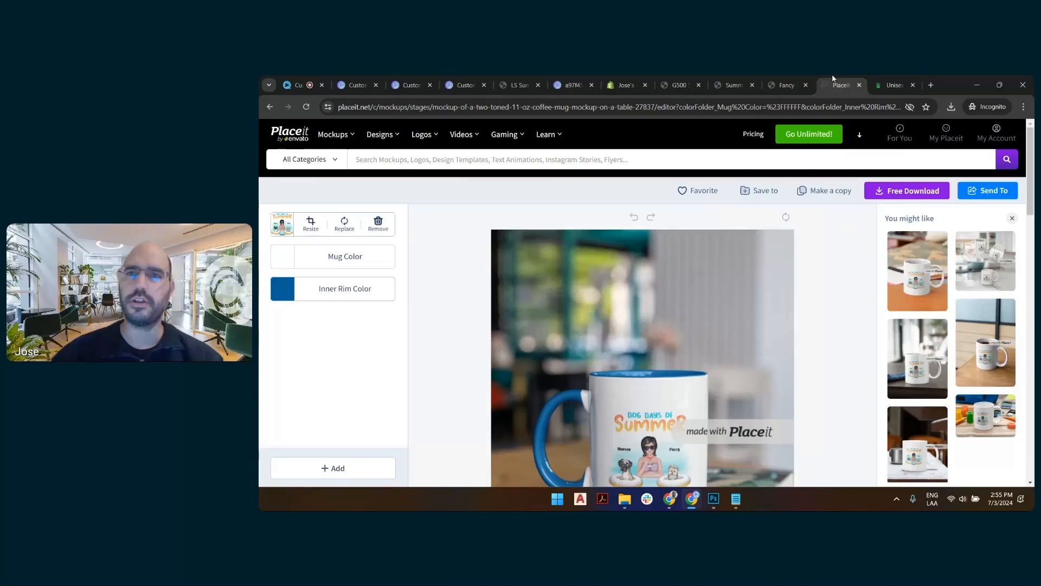
pyautogui.click(793, 82)
pyautogui.scroll(-1, 719, 232)
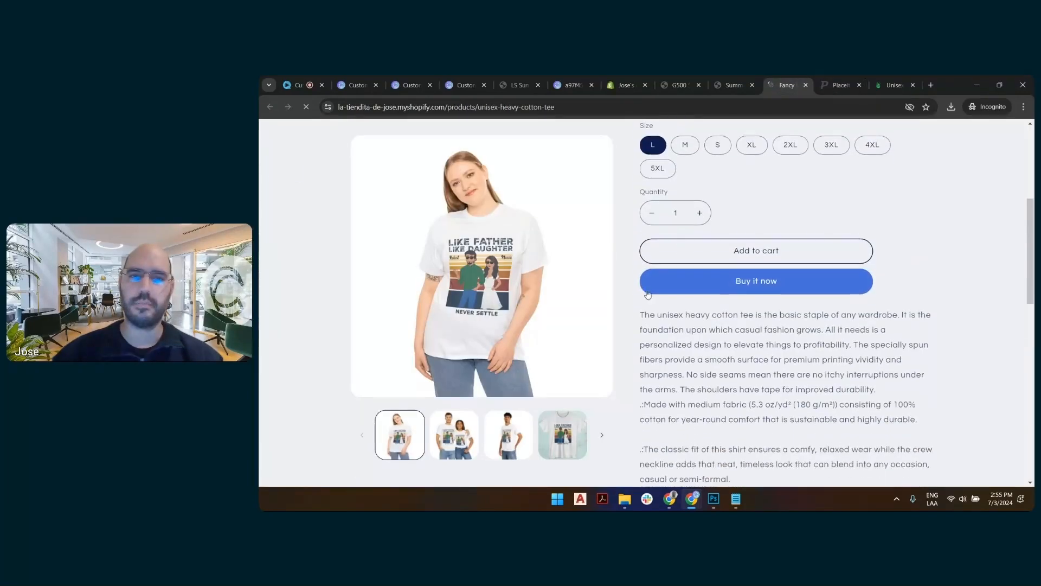
pyautogui.scroll(2, 589, 240)
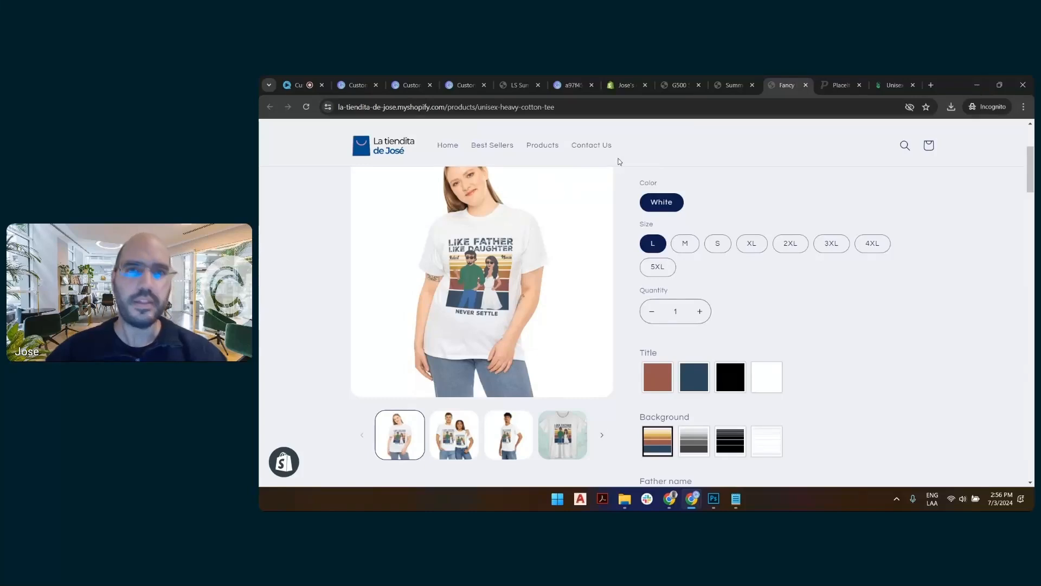
# Return to the Customily store home and start creating a new print-on-demand product.
pyautogui.moveTo(505, 85)
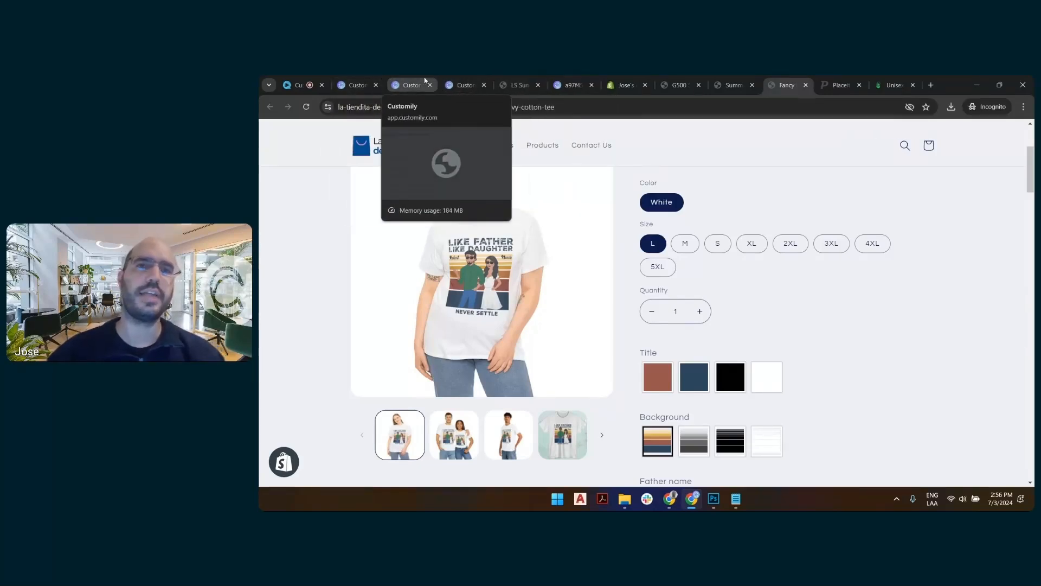
pyautogui.click(354, 81)
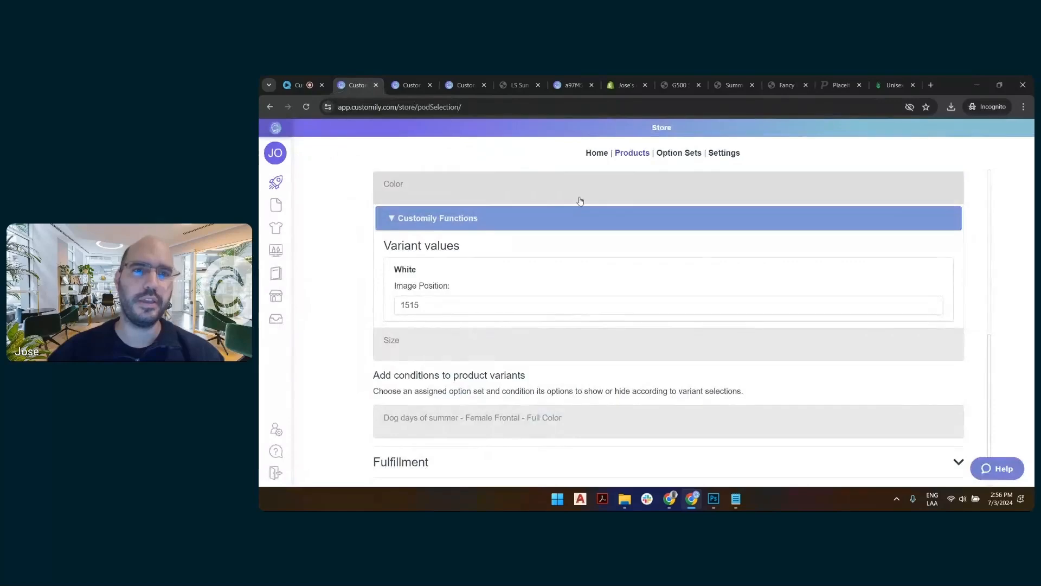
pyautogui.scroll(10, 445, 195)
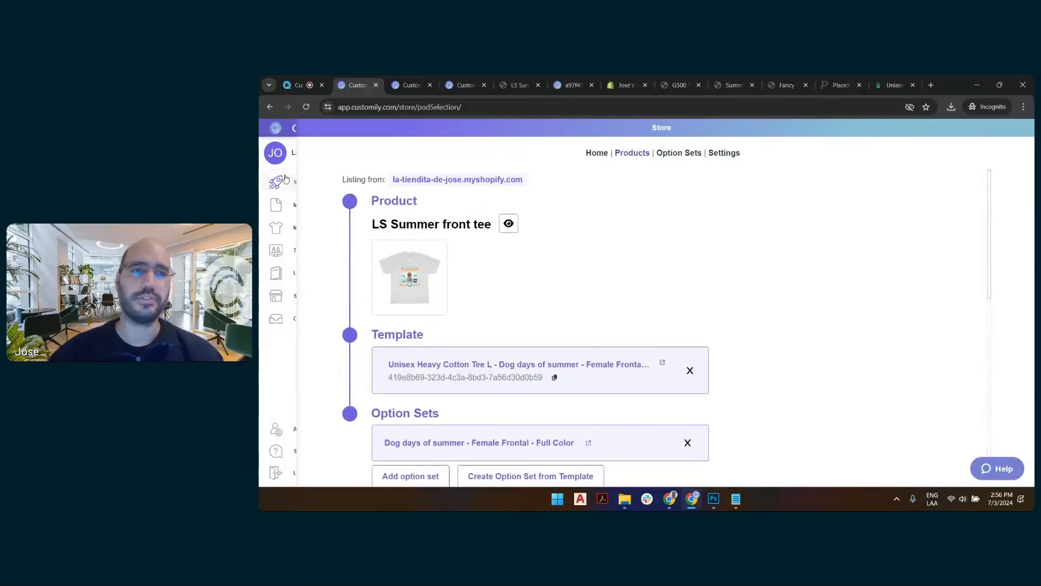
pyautogui.moveTo(286, 178)
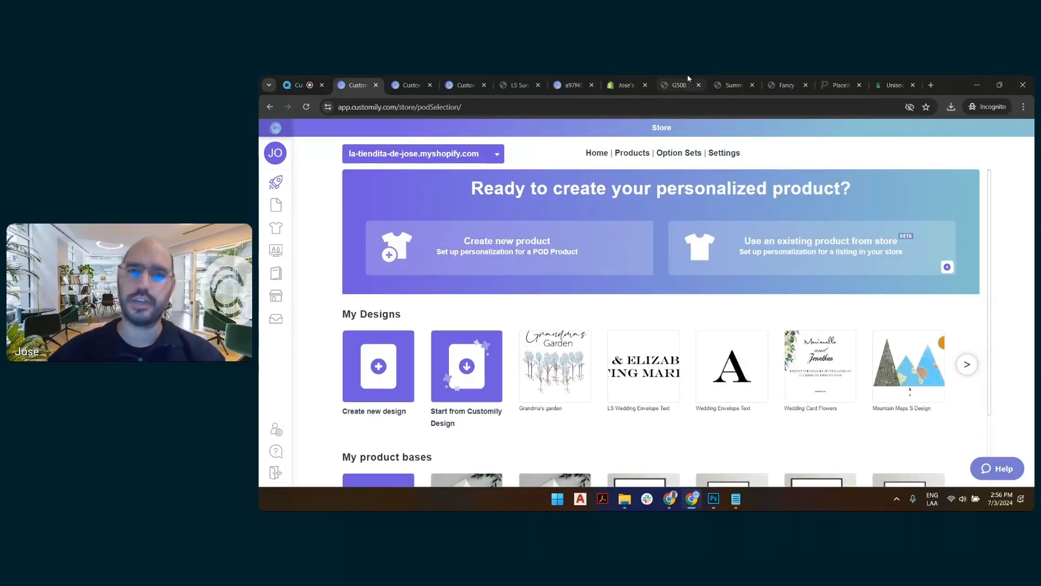
pyautogui.click(621, 247)
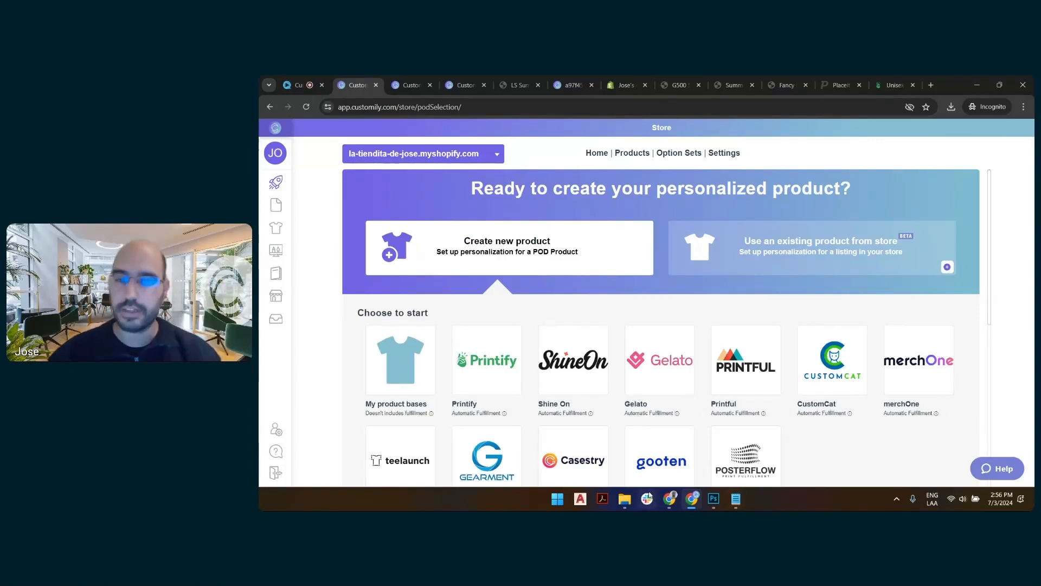
# Switch to the 7-2 folder in File Explorer and open front and side transparent.png for viewing.
pyautogui.moveTo(622, 507)
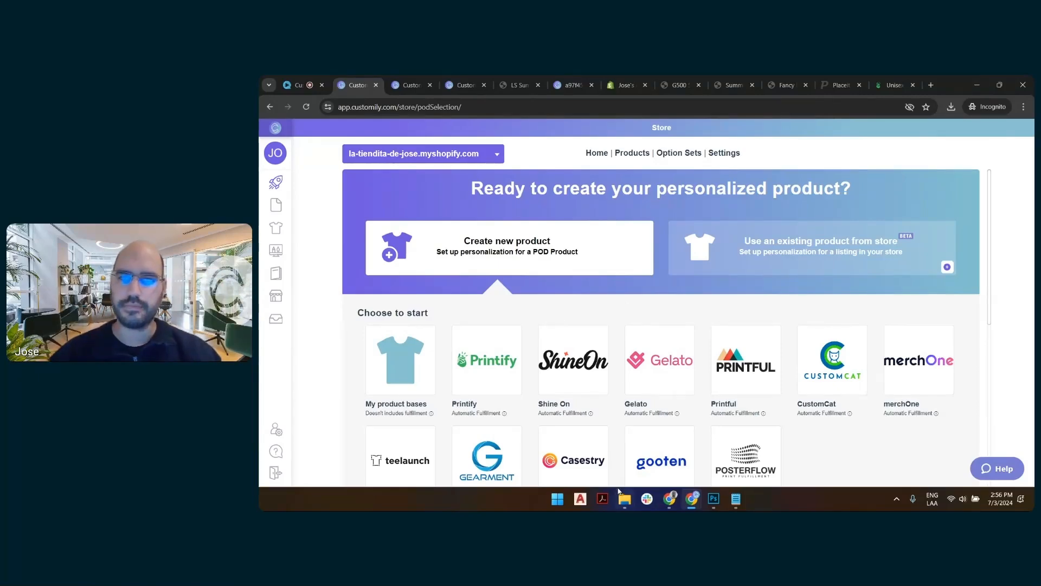
pyautogui.click(638, 468)
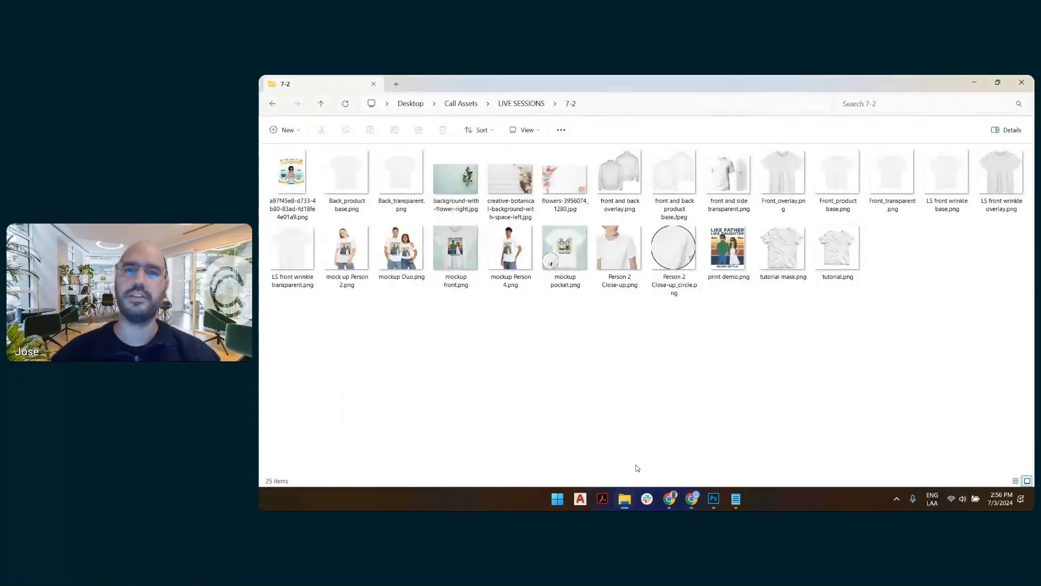
pyautogui.hotkey('alt', 'Tab')
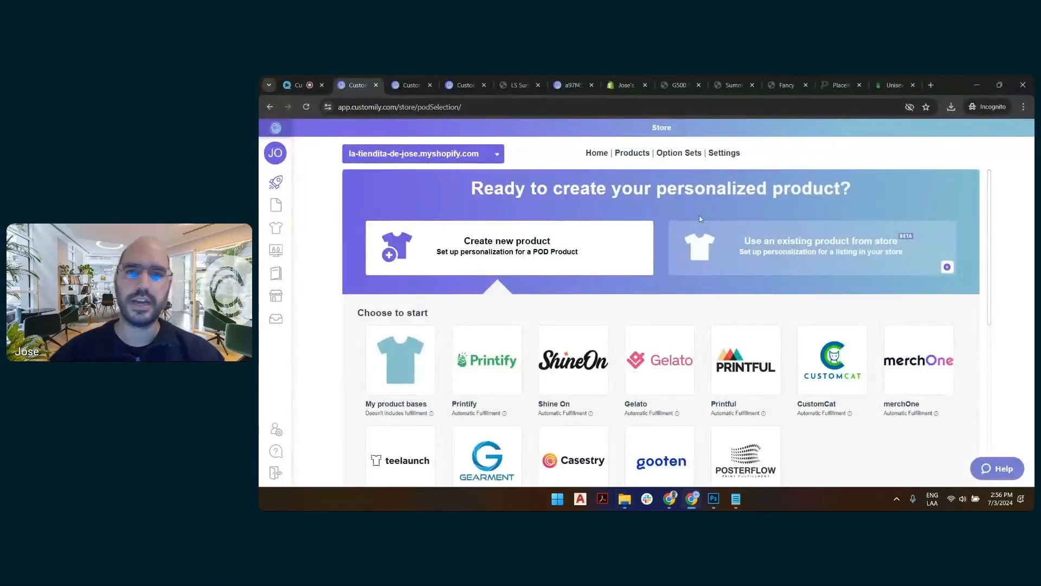
pyautogui.hotkey('alt', 'Tab')
pyautogui.click(726, 176)
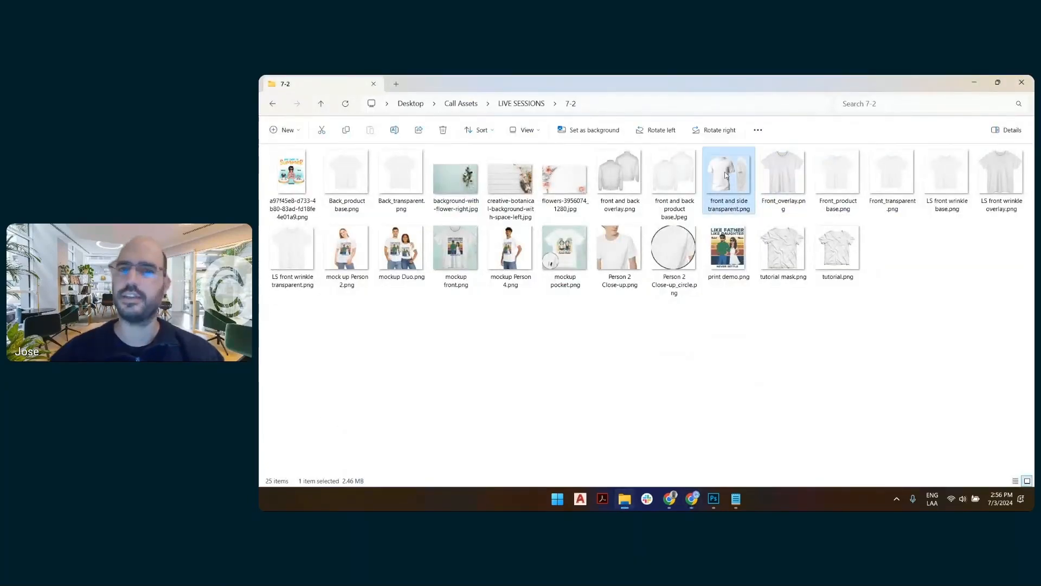
pyautogui.doubleClick(725, 175)
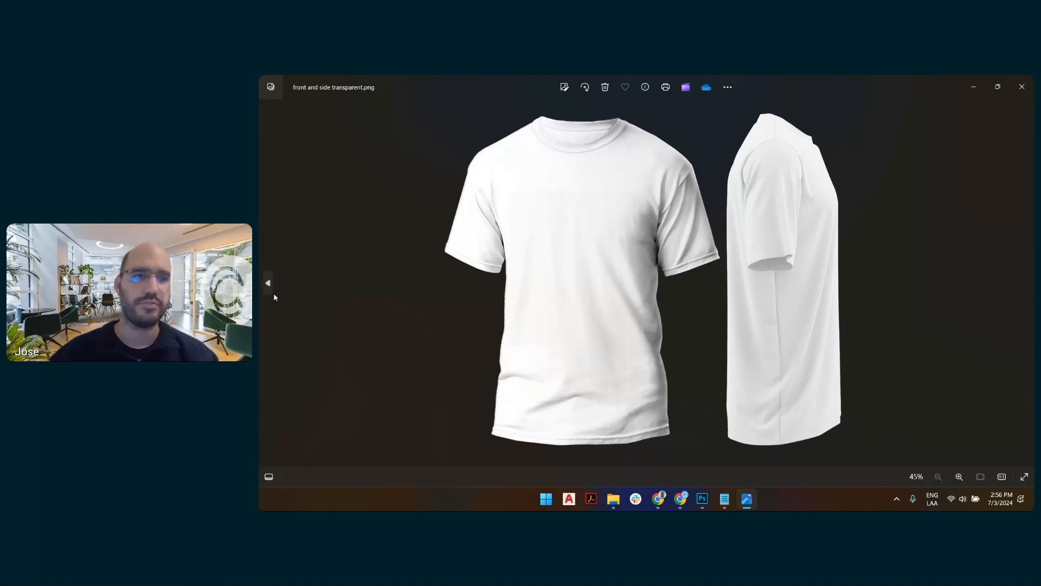
# Compare the jacket's front and back product base and overlay images with the front and side T-shirt image, and return to Customily.
pyautogui.click(272, 292)
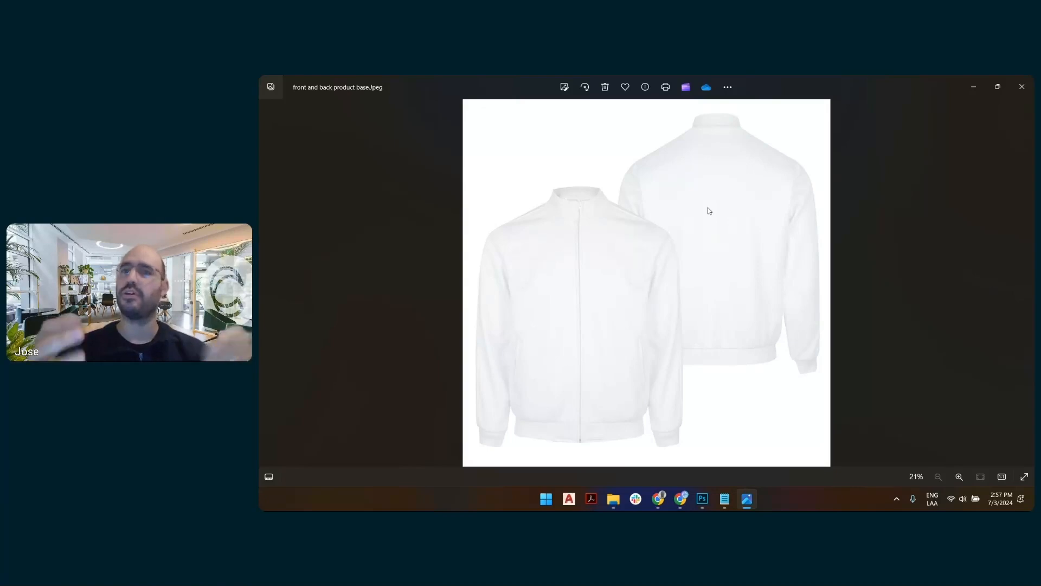
pyautogui.press('Left')
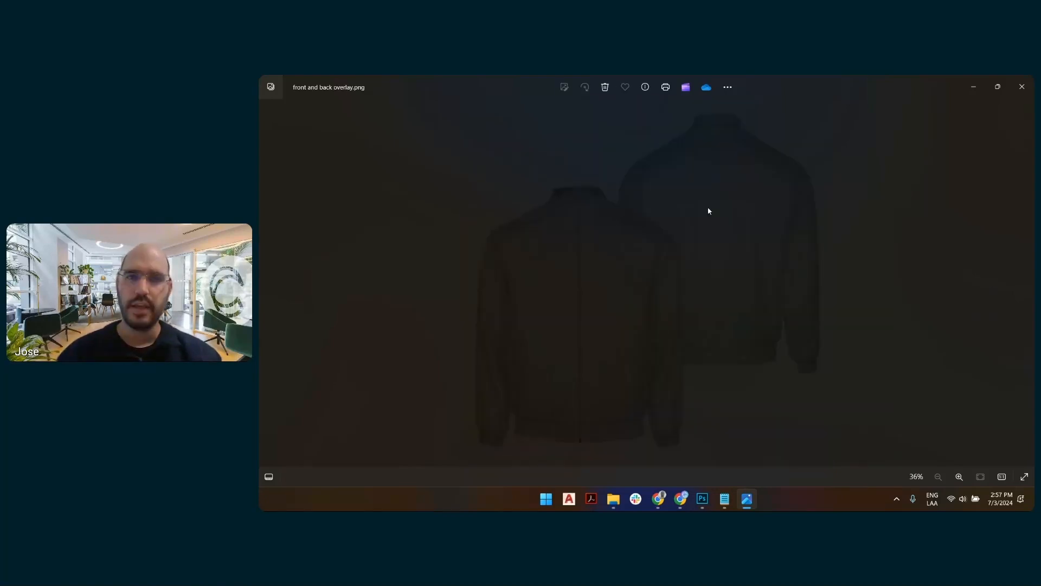
pyautogui.press('Right')
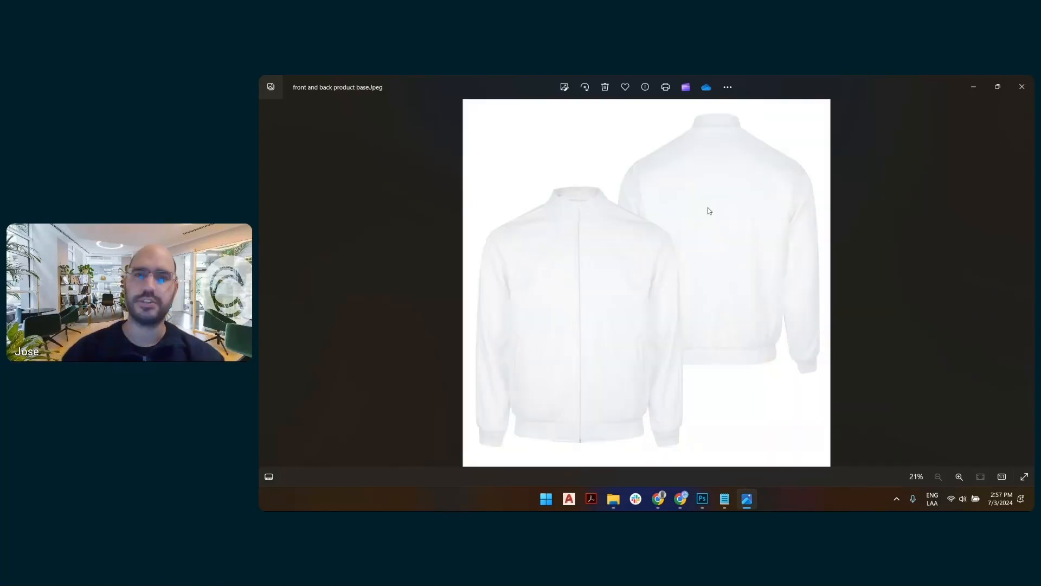
pyautogui.press('Right')
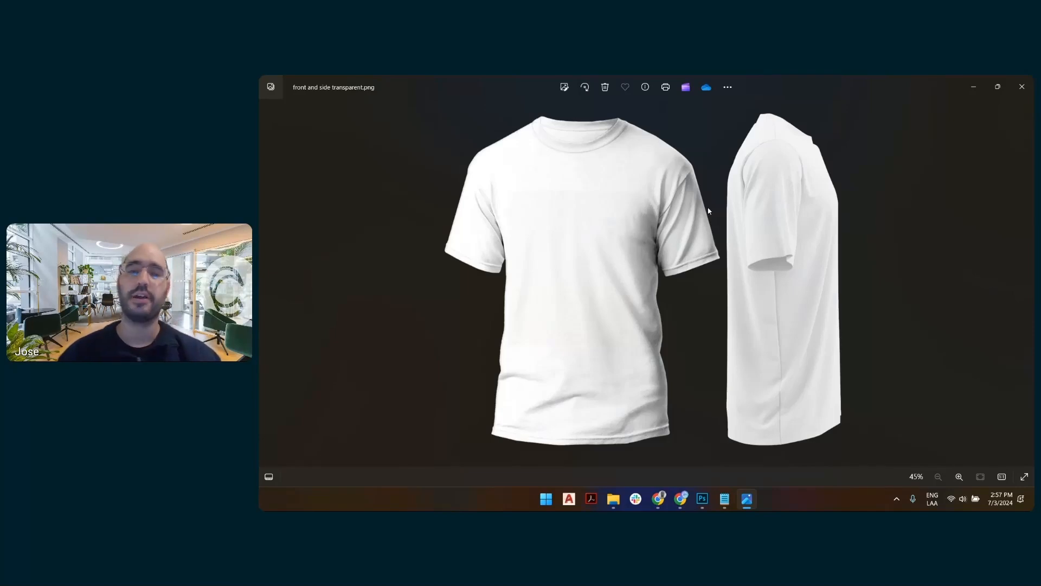
pyautogui.press('Right')
pyautogui.press('Left')
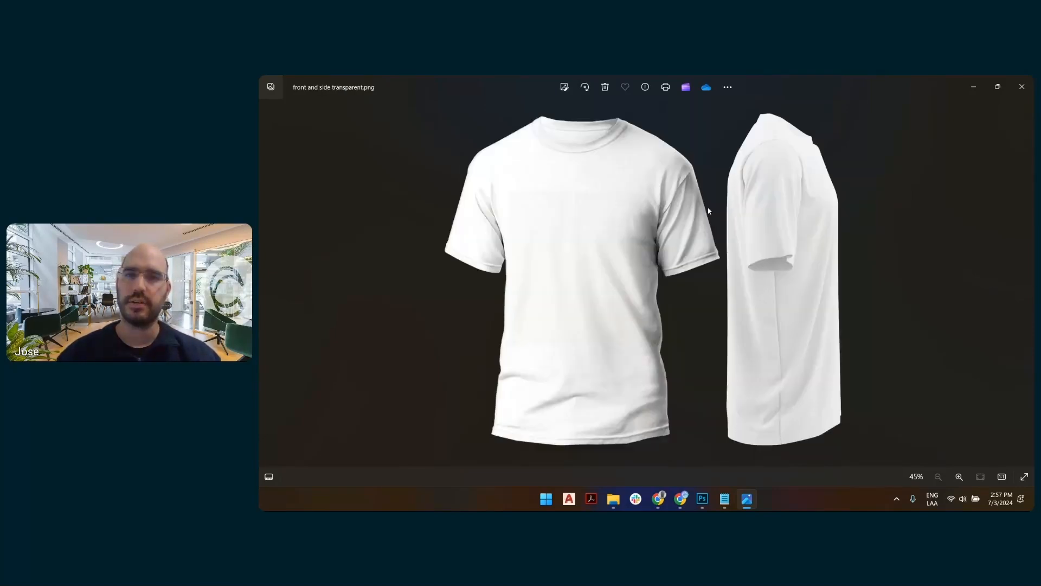
pyautogui.hotkey('alt', 'Tab')
pyautogui.hotkey('alt', 'Tab')
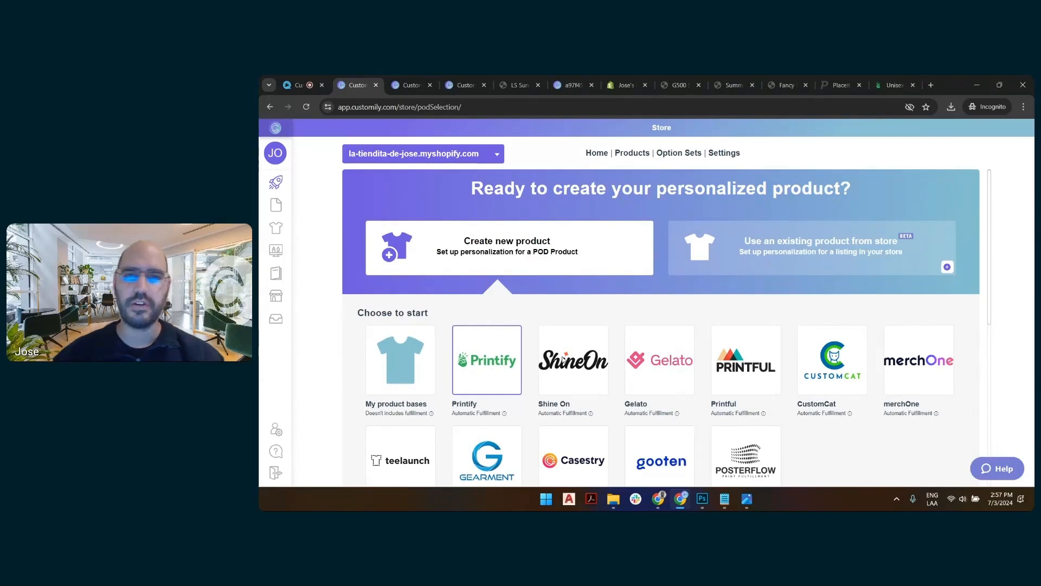
# Choose Printify as the product source, search its catalog for "pocket", and pick the Unisex Pocket T-shirt.
pyautogui.click(495, 372)
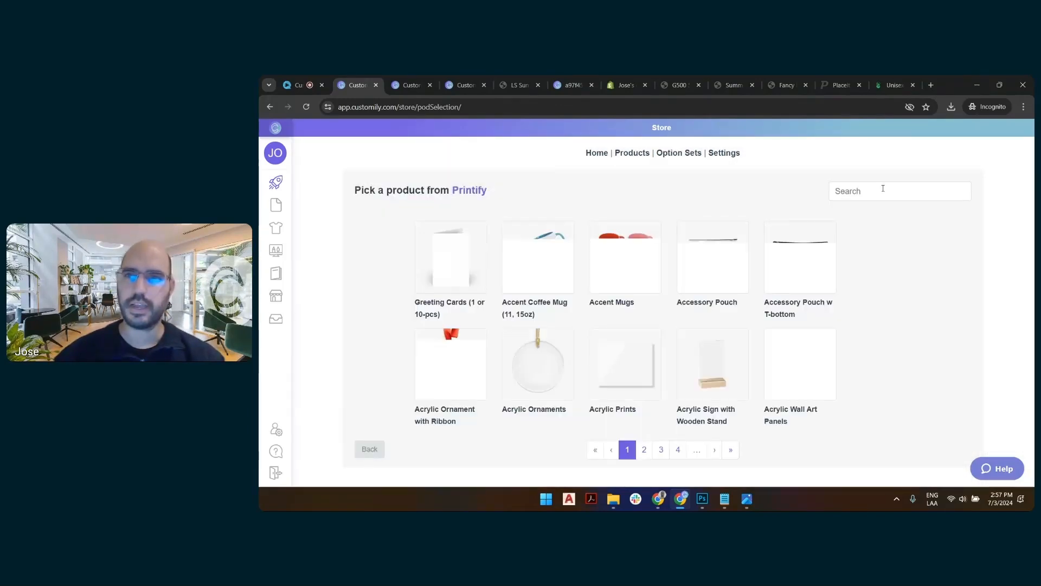
pyautogui.click(883, 189)
pyautogui.write('pocket')
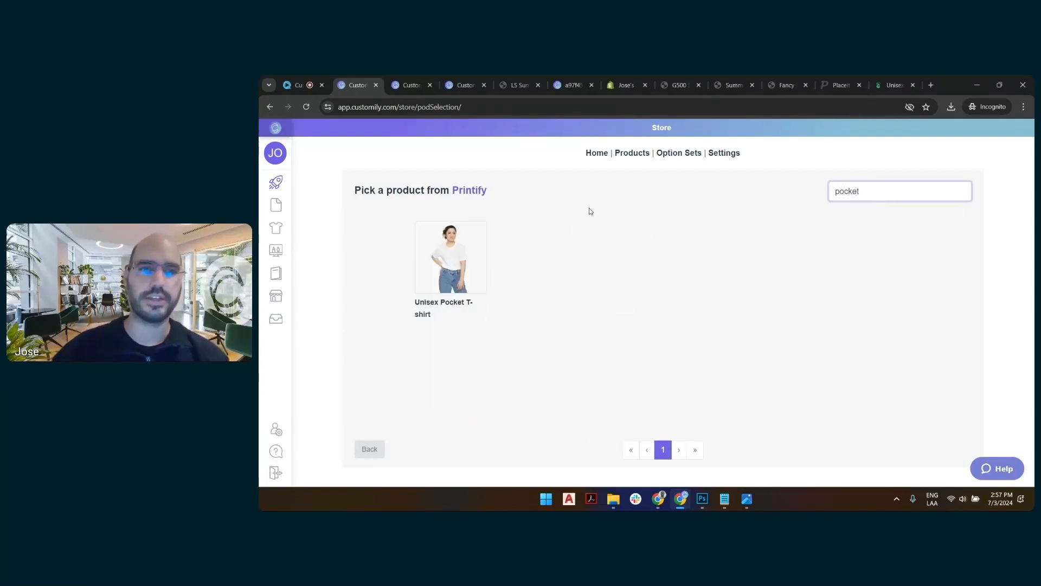
pyautogui.click(441, 267)
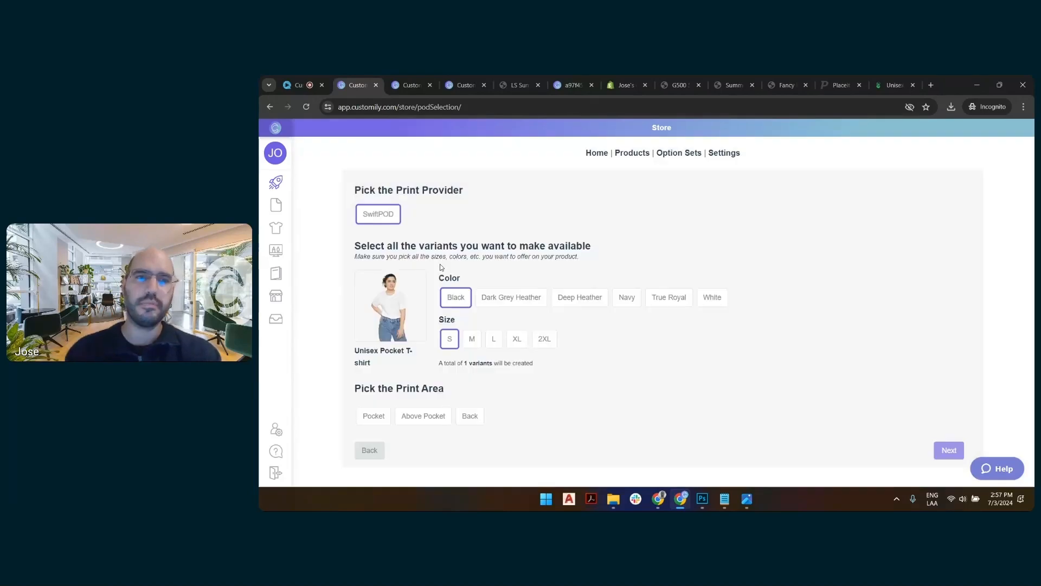
# Offer the pocket T-shirt only in White in sizes S, M, L, XL and 2XL, with Pocket and Back as print areas.
pyautogui.click(722, 299)
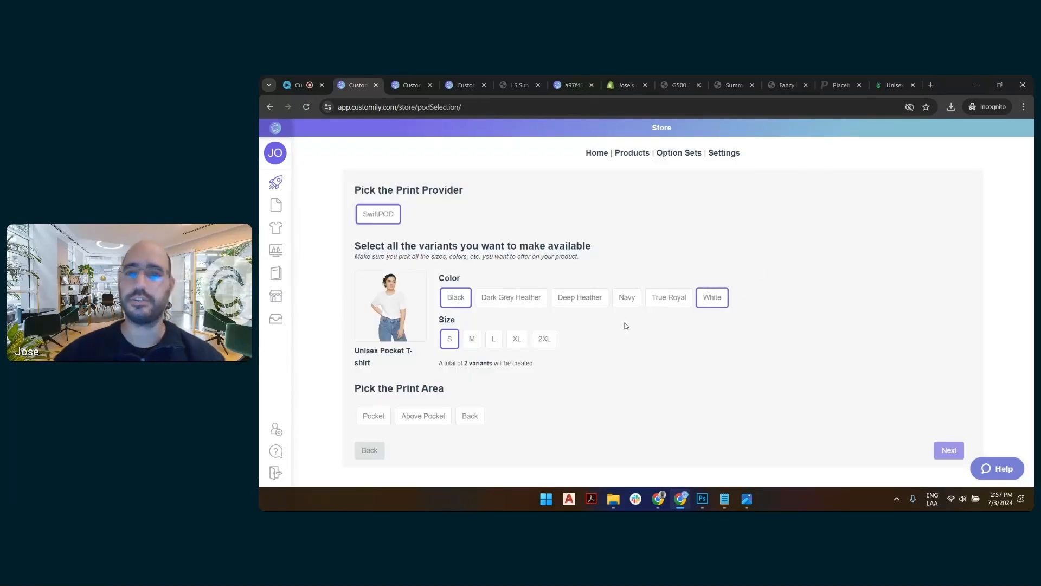
pyautogui.click(468, 298)
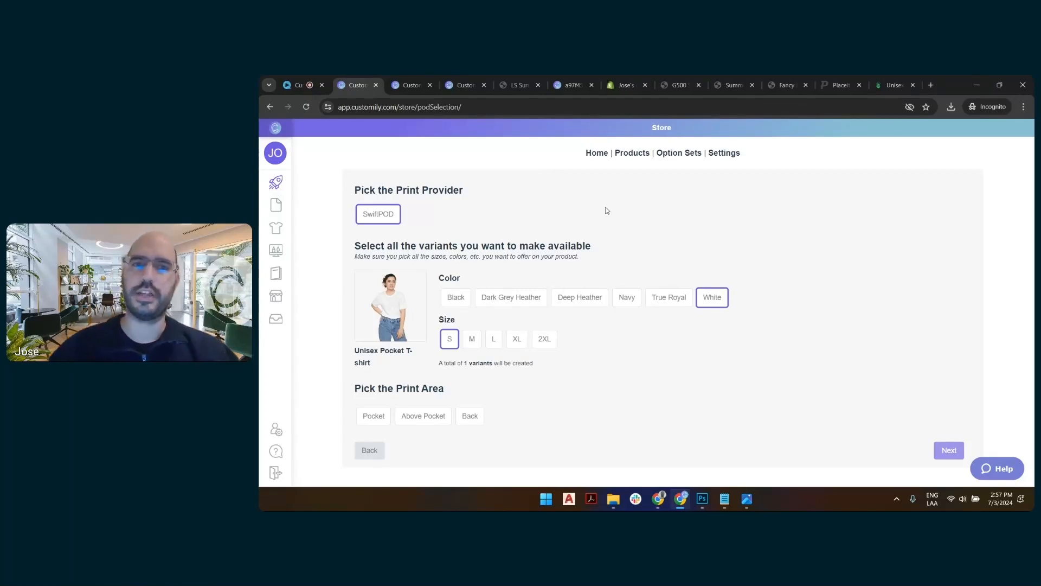
pyautogui.click(545, 339)
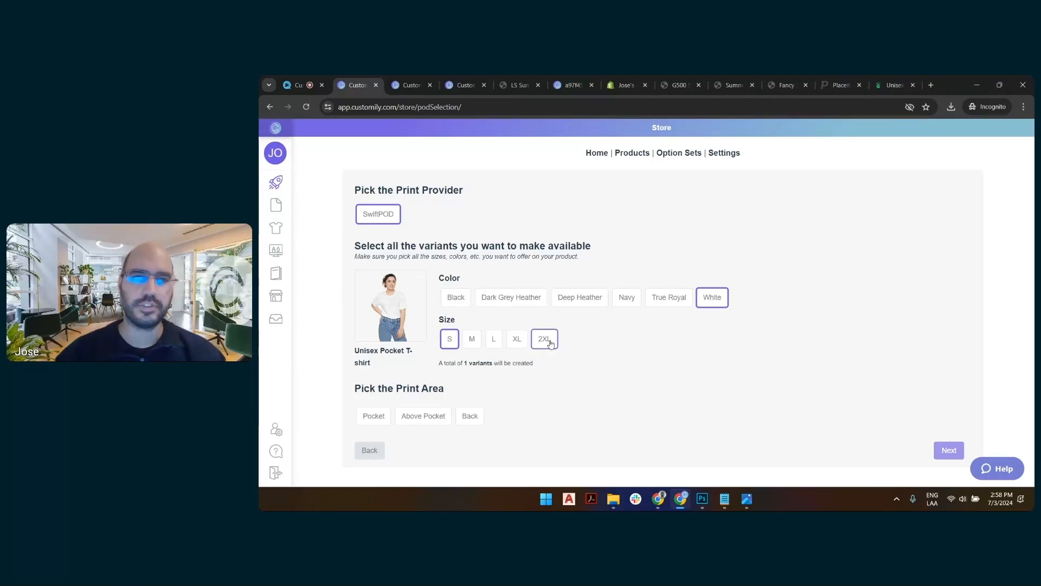
pyautogui.click(517, 338)
pyautogui.click(472, 339)
pyautogui.click(491, 339)
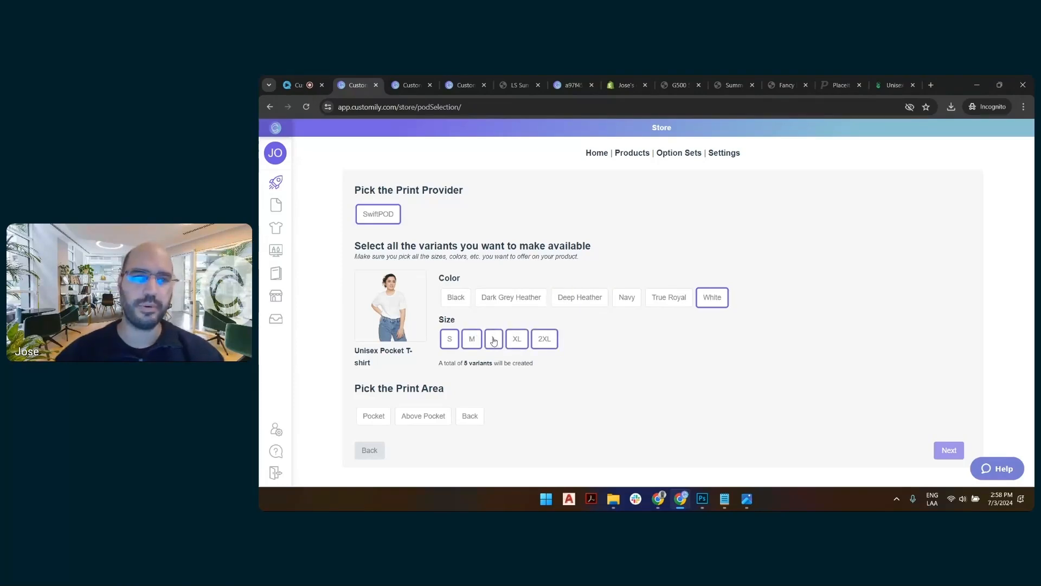
pyautogui.click(378, 416)
pyautogui.click(478, 417)
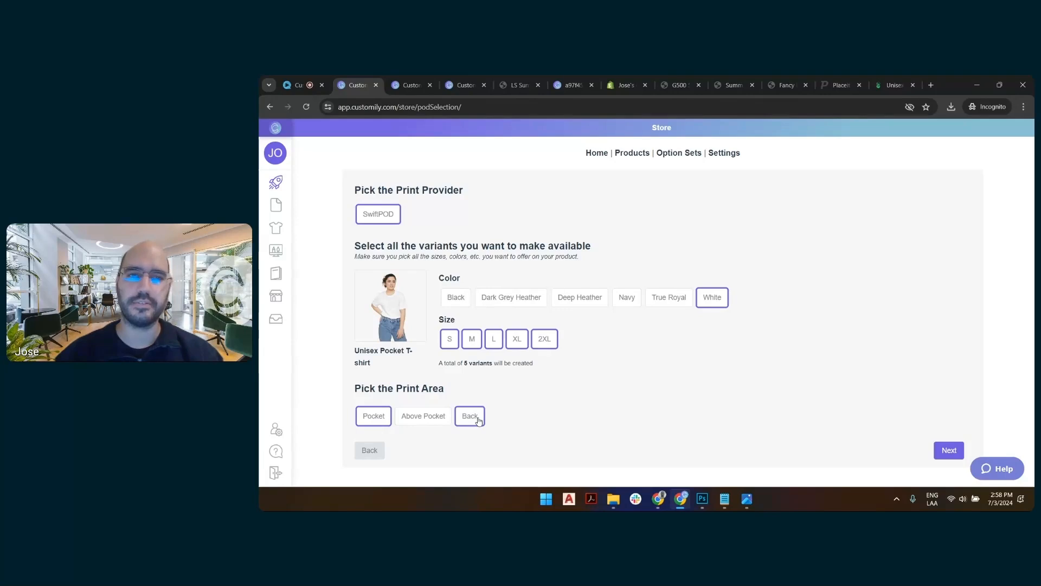
# Accept the variants and assign the Beach icons design from your own design library to the pocket print area.
pyautogui.click(944, 450)
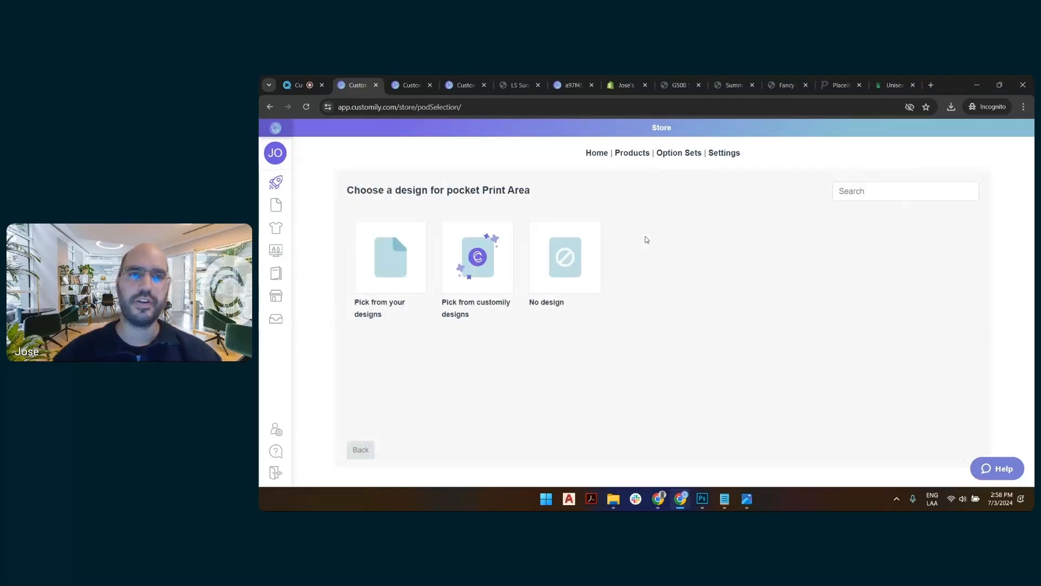
pyautogui.click(391, 264)
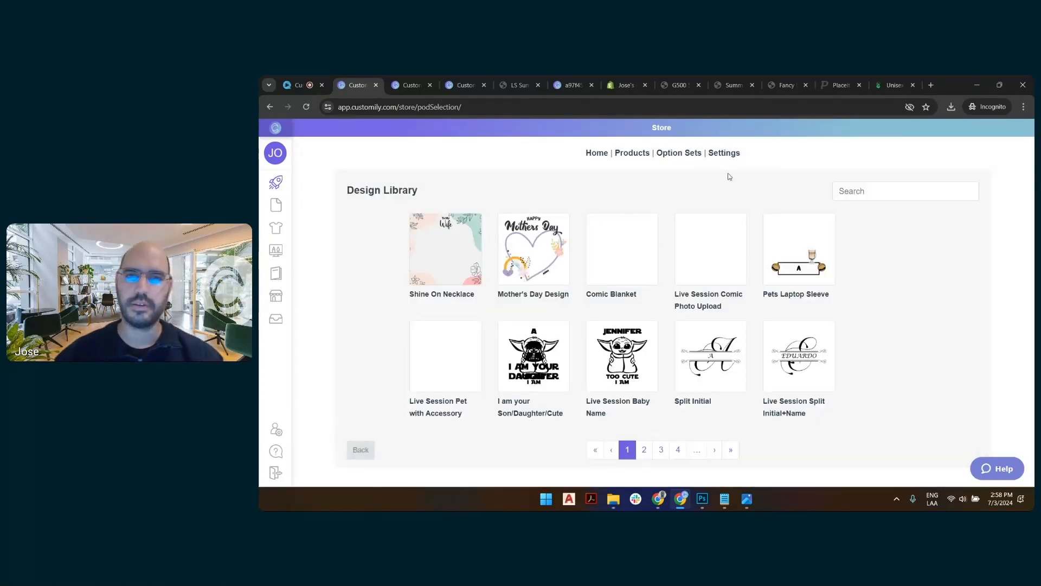
pyautogui.click(644, 450)
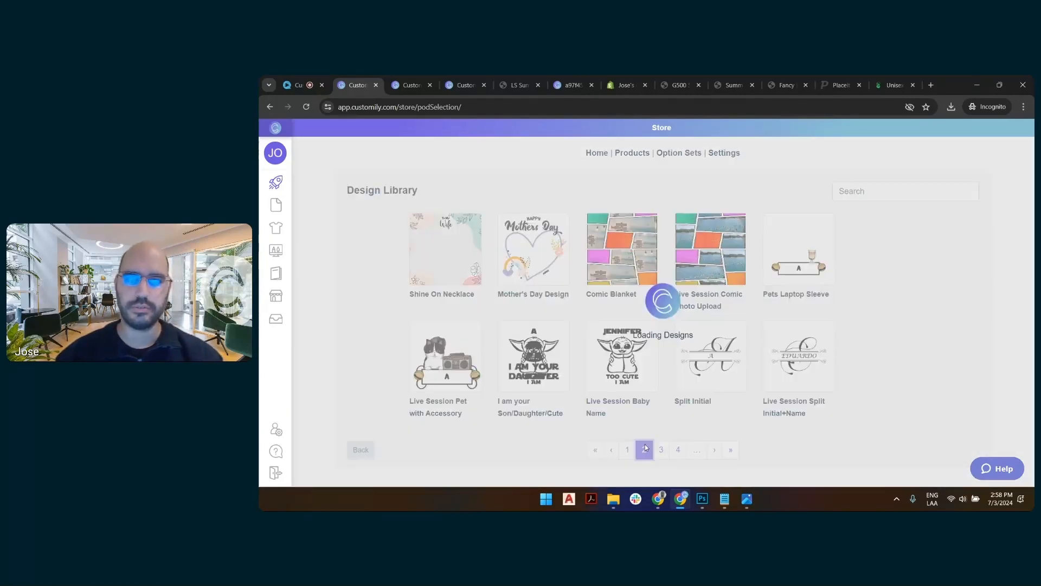
pyautogui.click(662, 450)
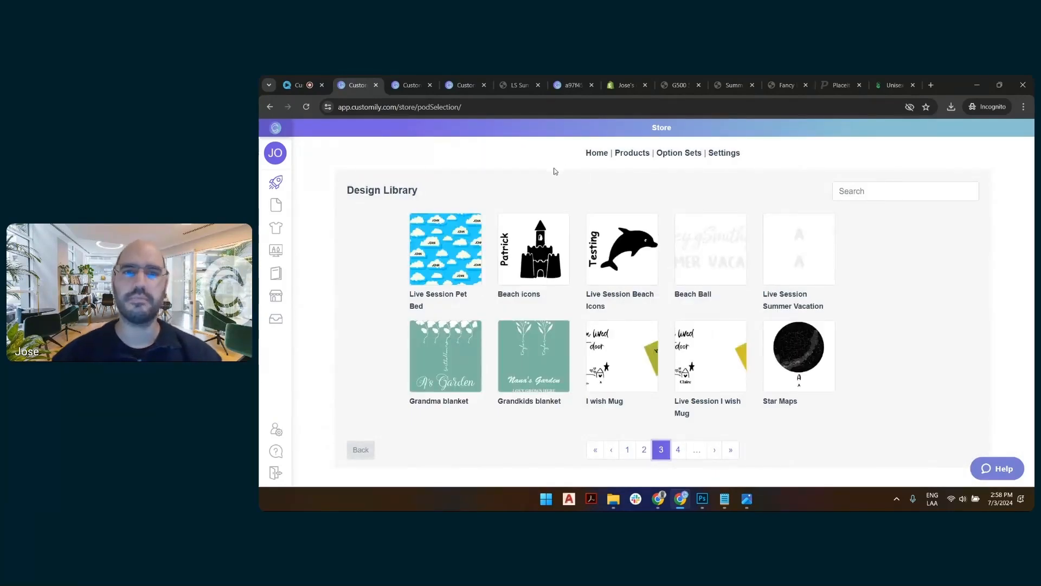
pyautogui.click(530, 256)
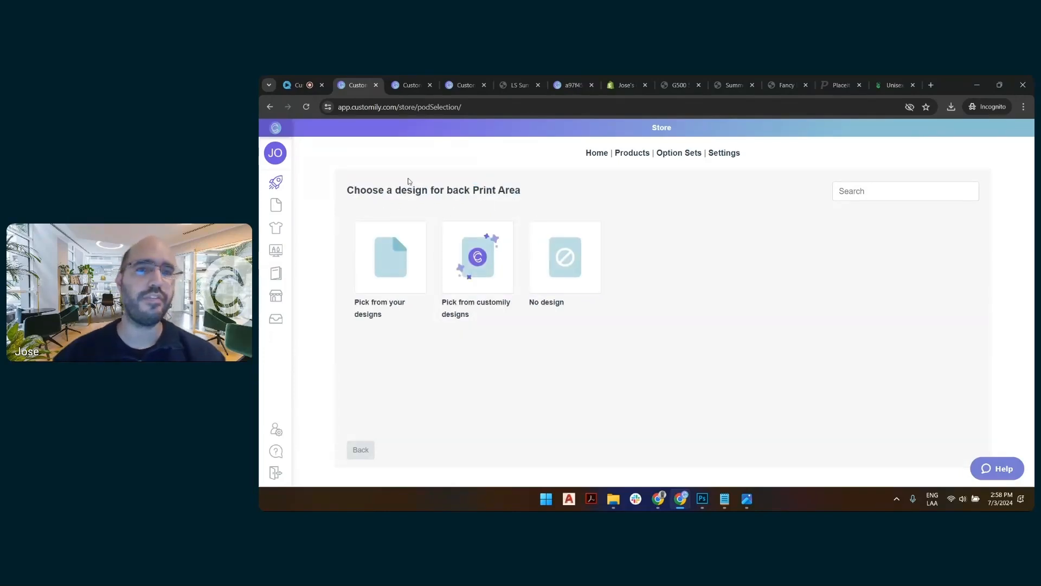
# Assign the Summer Besties design from Customily's Summer Season category to the back print area.
pyautogui.click(487, 254)
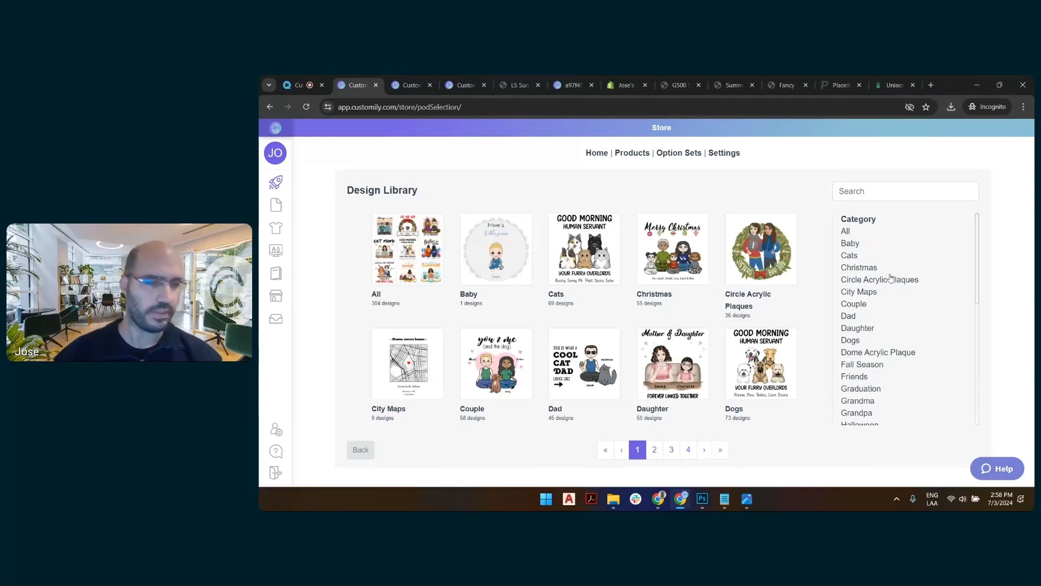
pyautogui.scroll(-2, 874, 320)
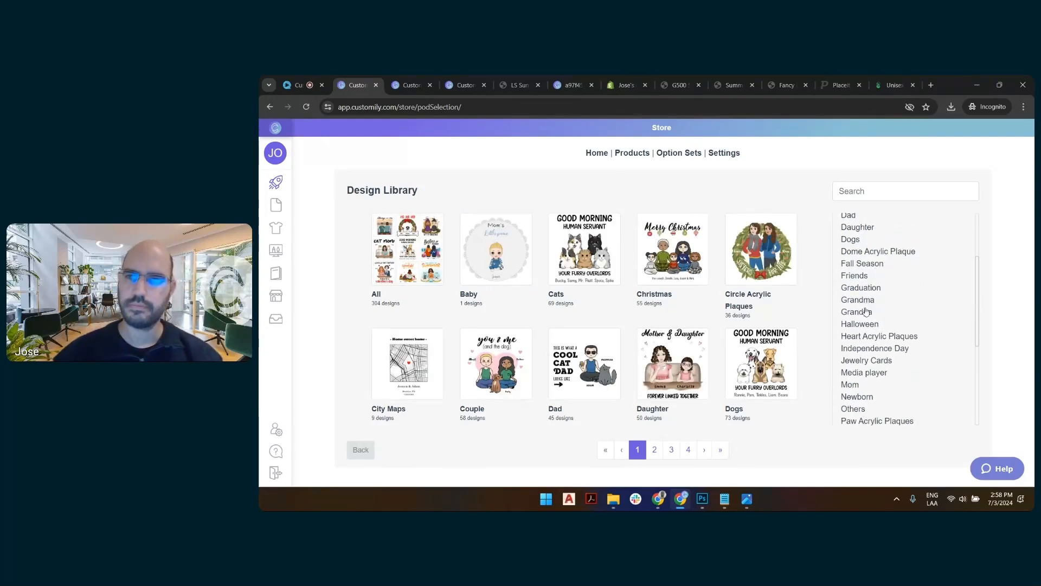
pyautogui.scroll(-1, 865, 346)
pyautogui.scroll(-2, 867, 345)
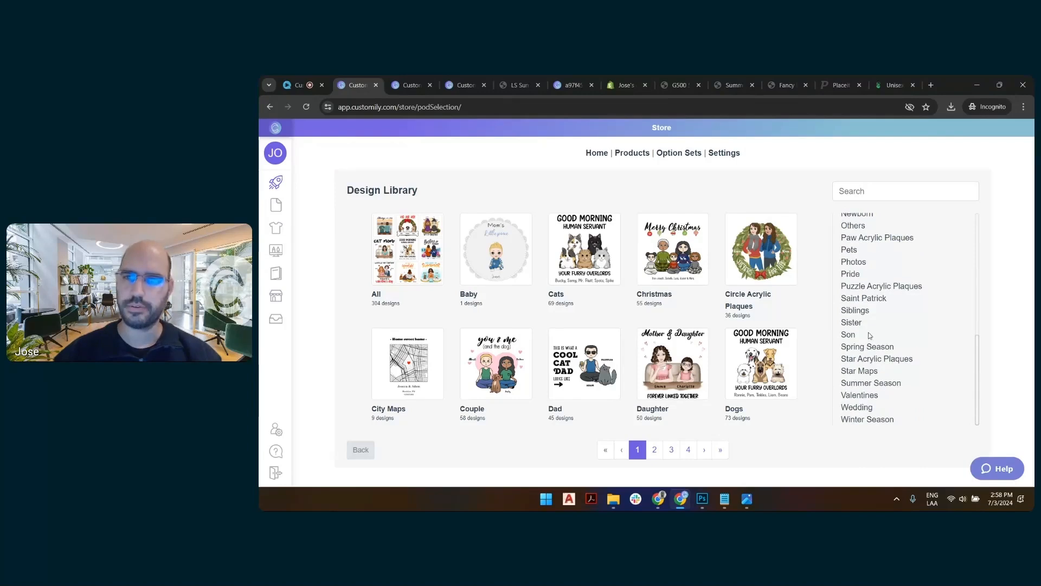
pyautogui.click(863, 385)
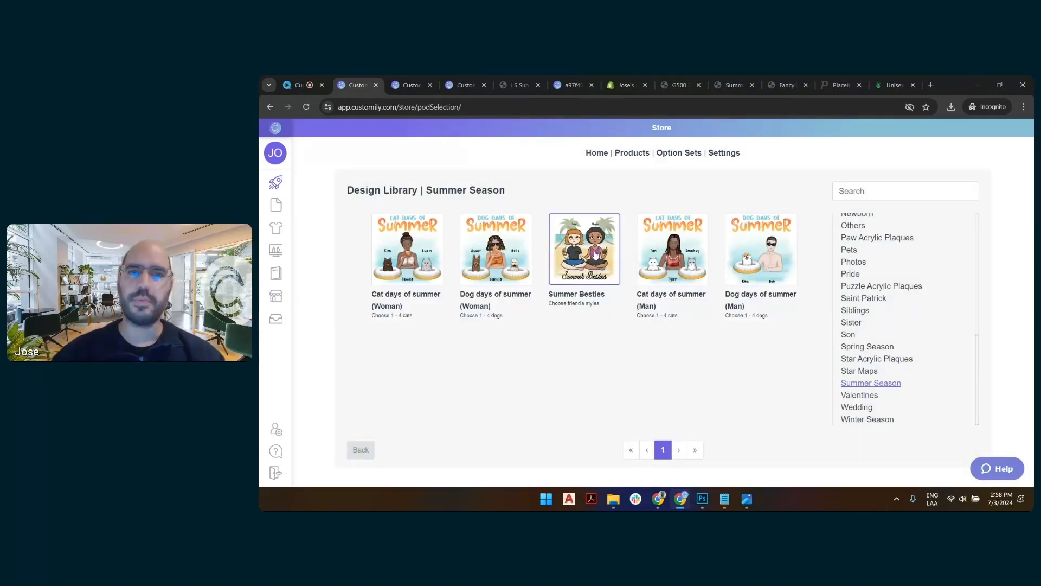
pyautogui.click(596, 255)
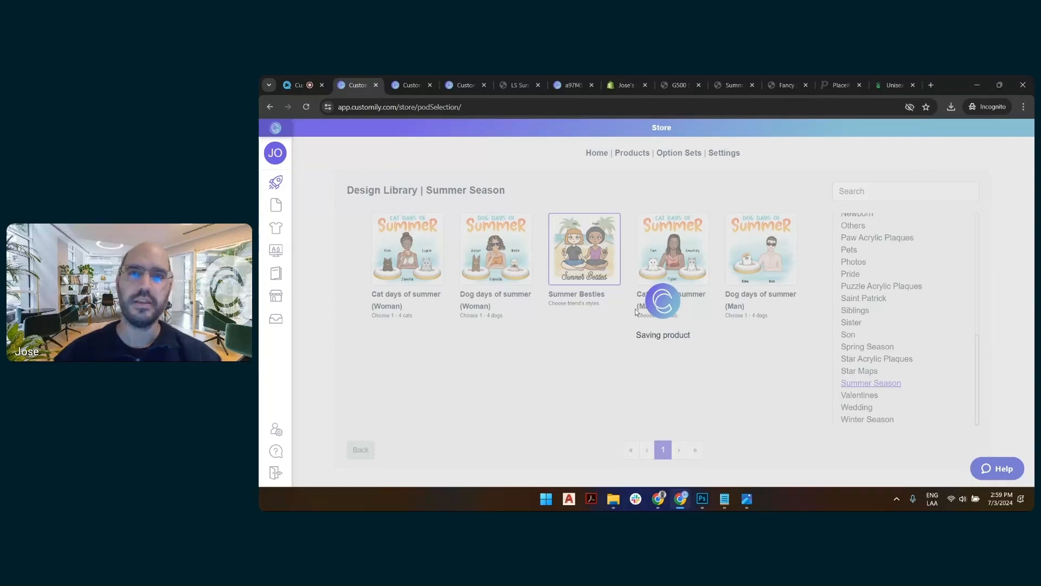
# Switch to Printify, search its catalog for "pocket", and open the Bella+Canvas Unisex Pocket T-shirt.
pyautogui.click(893, 85)
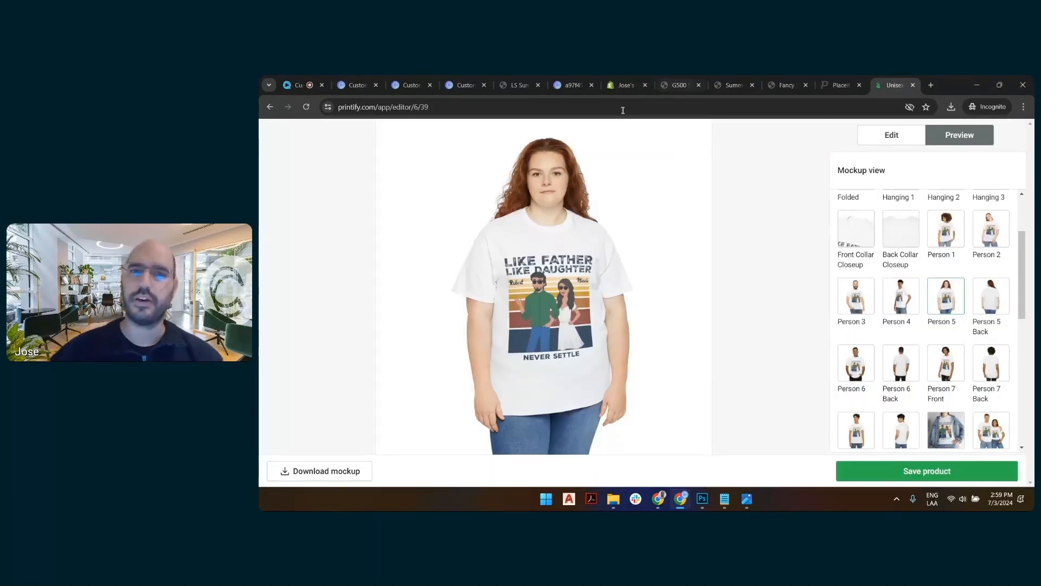
pyautogui.click(269, 108)
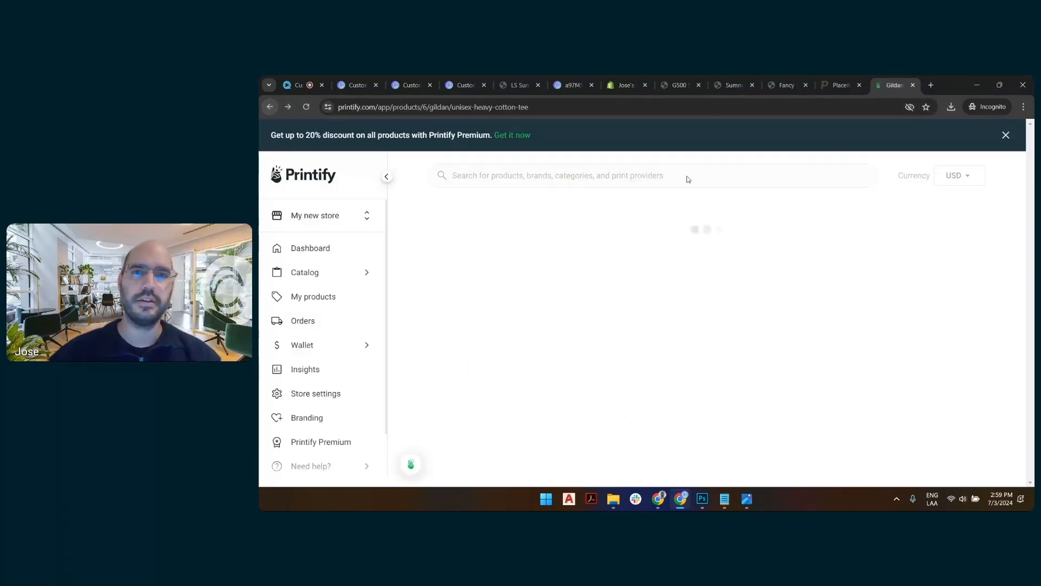
pyautogui.write('pocket')
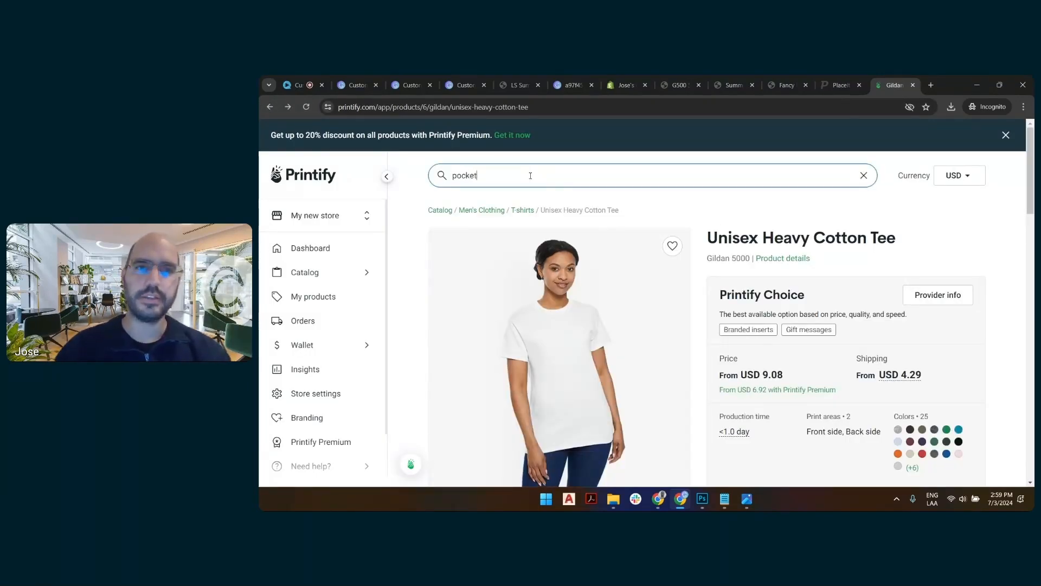
pyautogui.press('Return')
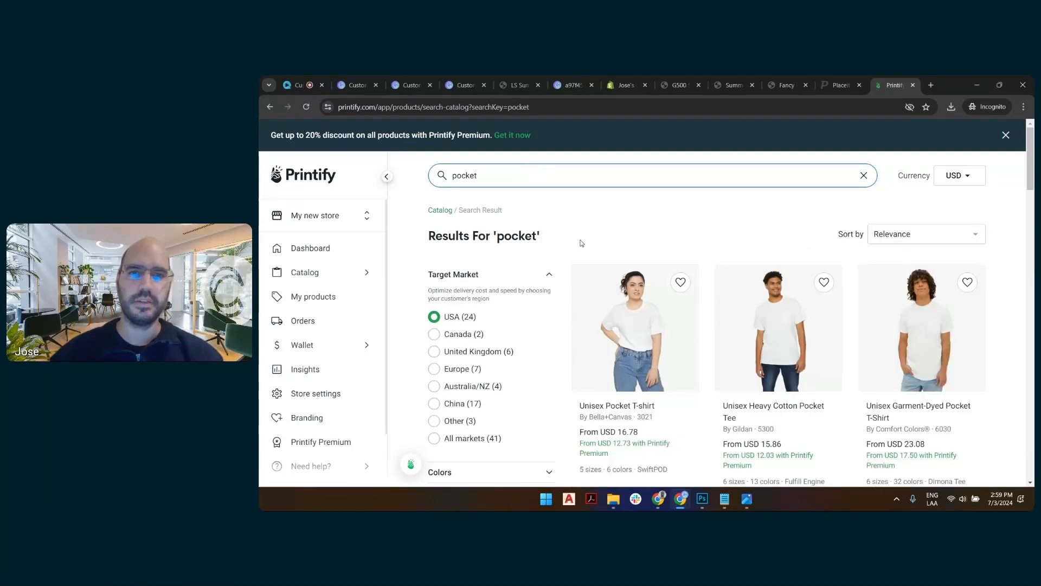
pyautogui.click(633, 311)
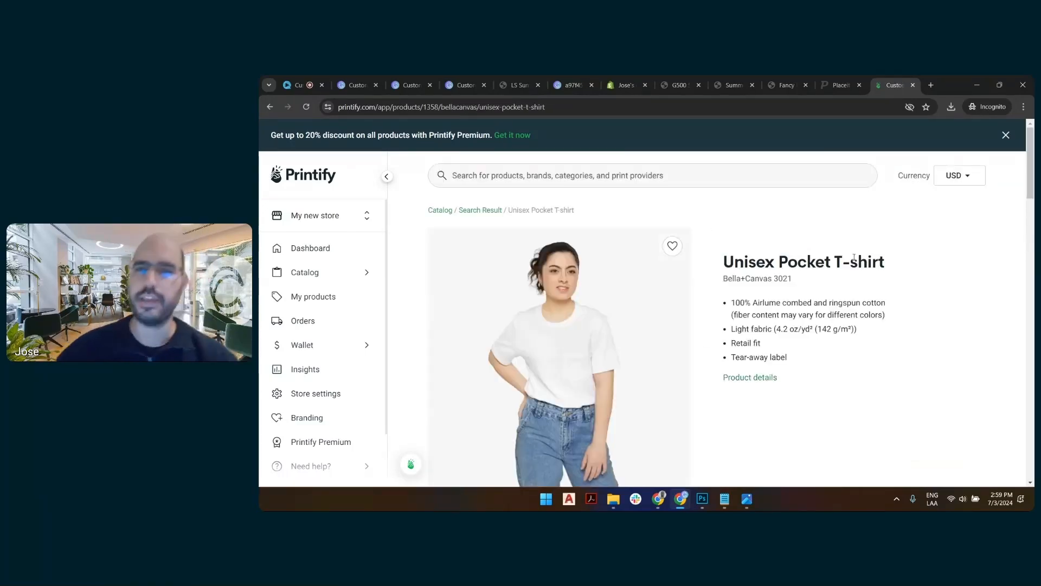
# Start designing the pocket T-shirt with SwiftPOD as provider and show its mockup preview.
pyautogui.scroll(-8, 863, 259)
pyautogui.scroll(-3, 681, 297)
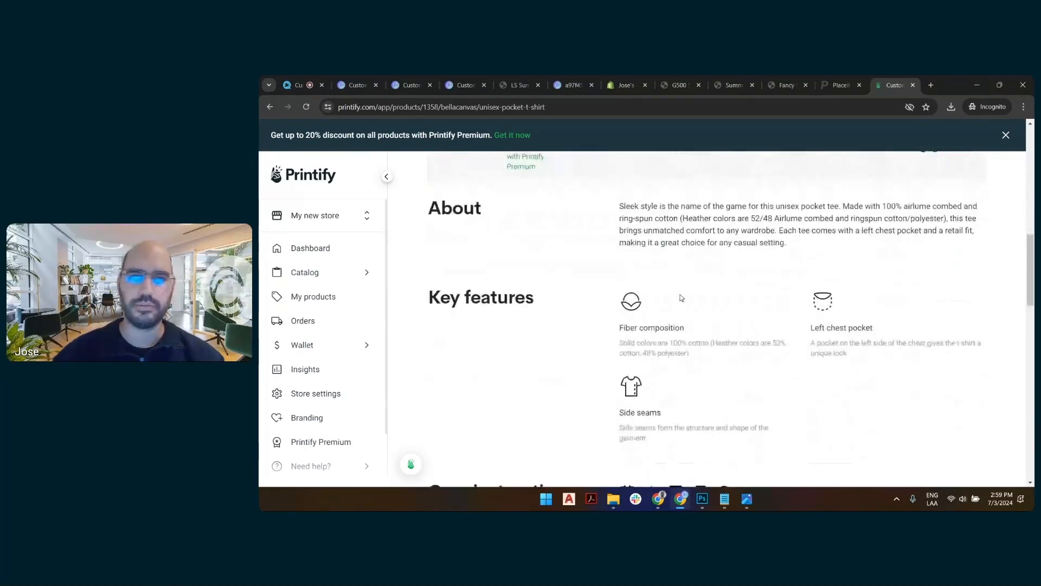
pyautogui.scroll(4, 681, 298)
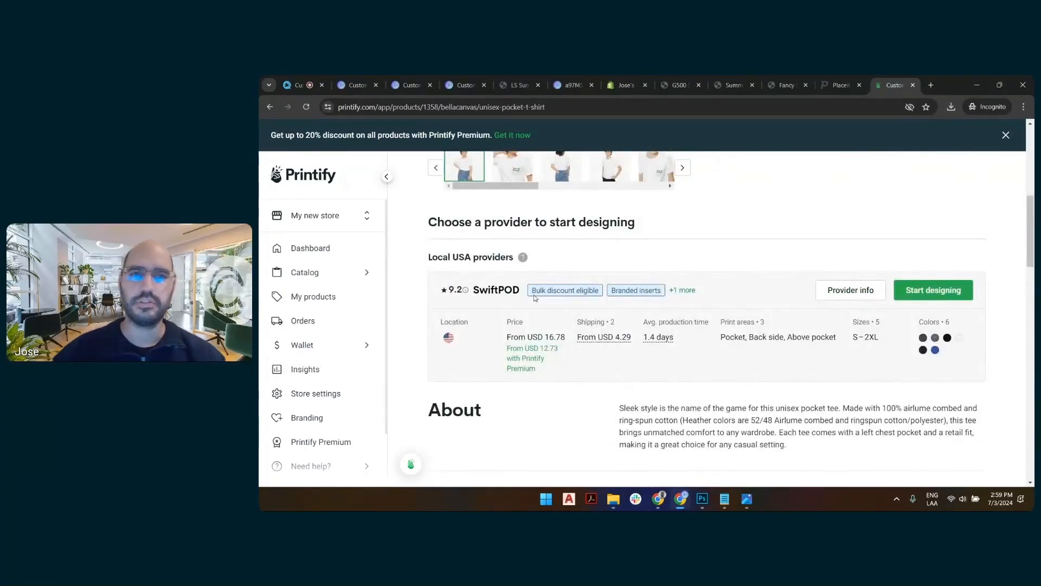
pyautogui.click(933, 290)
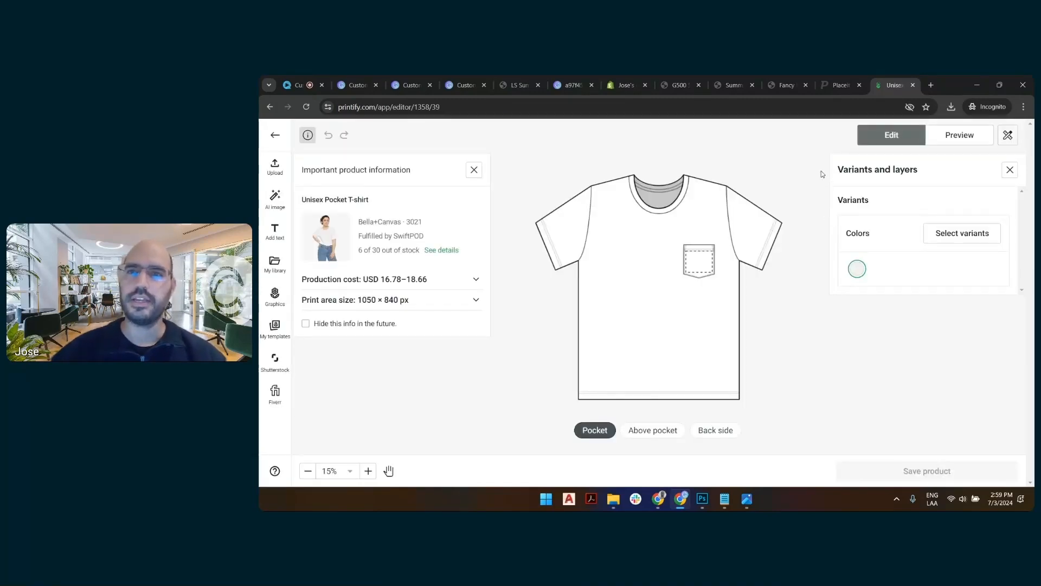
pyautogui.click(960, 135)
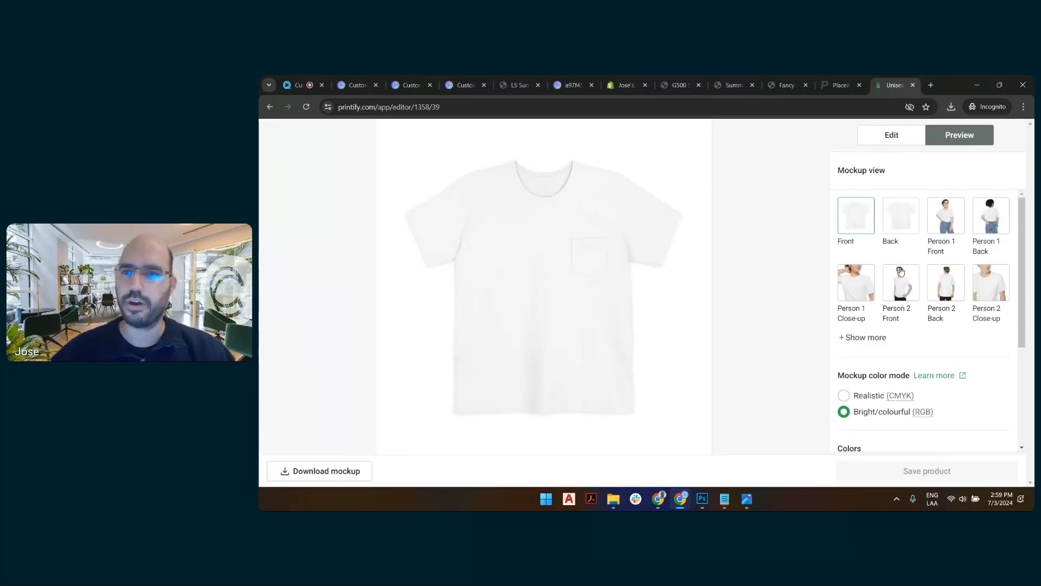
# Download the Person 2 Close-up mockup to the 7-2 folder as "LS pocket closeup".
pyautogui.click(997, 287)
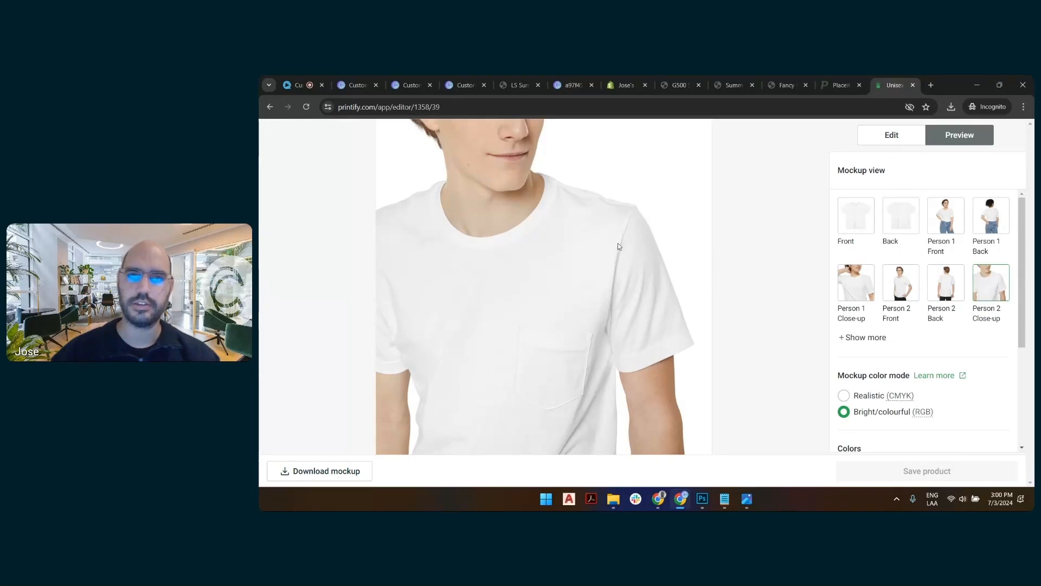
pyautogui.click(337, 471)
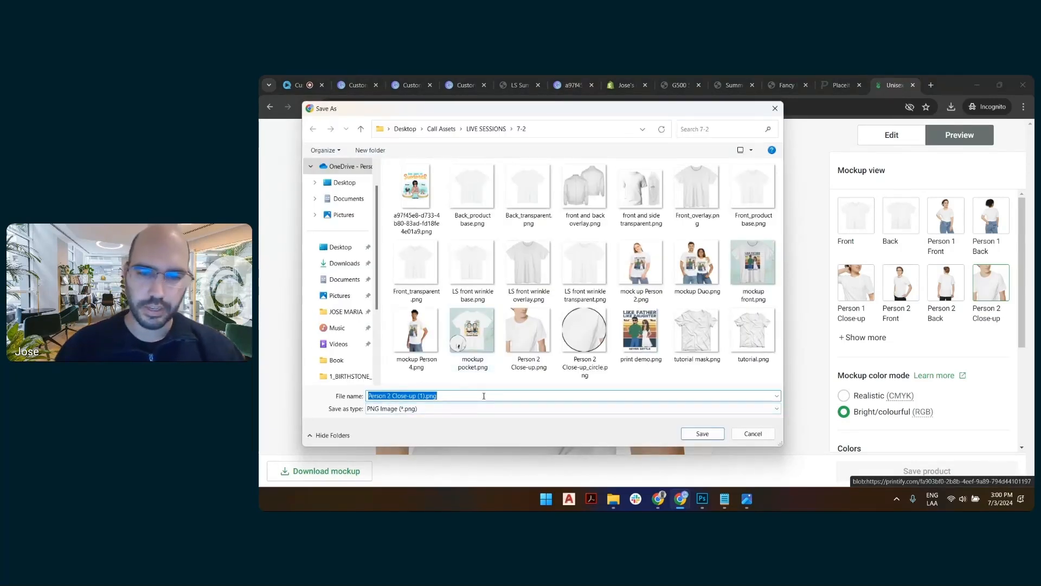
pyautogui.write('LS pocket closeup')
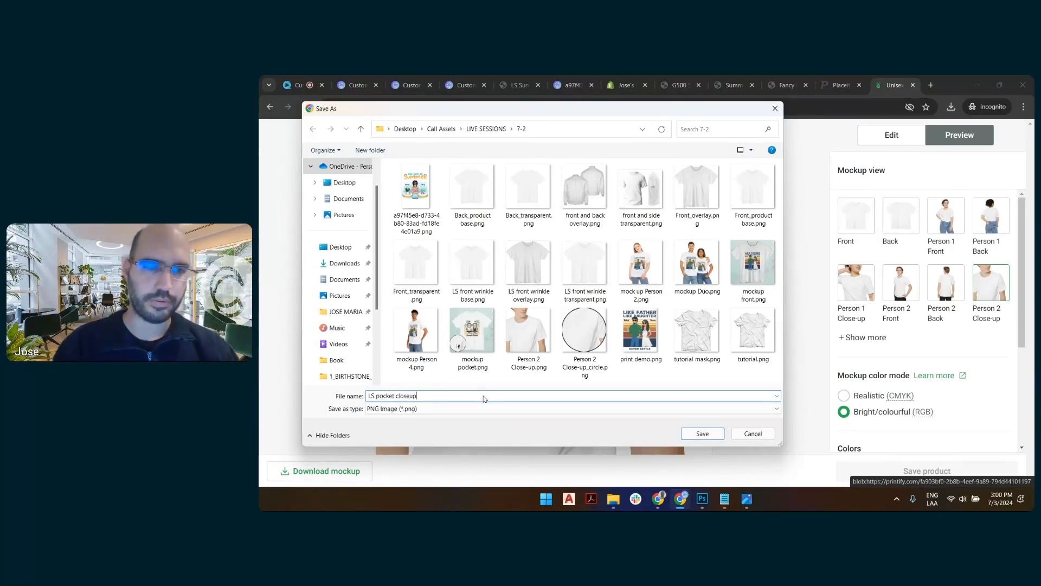
pyautogui.press('Return')
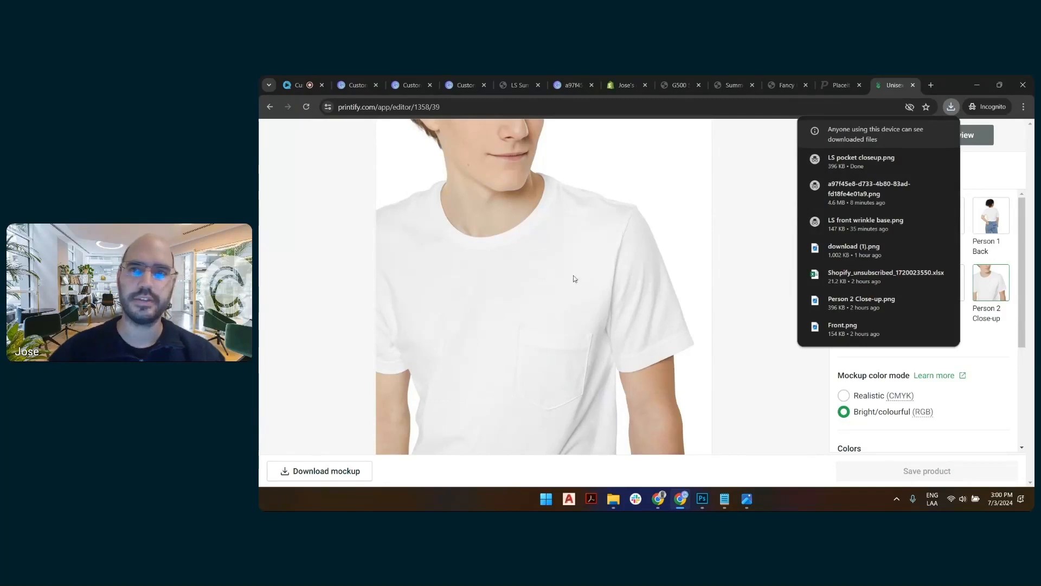
# Return to the product preview in Customily and close the extra Customily, LS Summer and design image browser tabs.
pyautogui.click(452, 80)
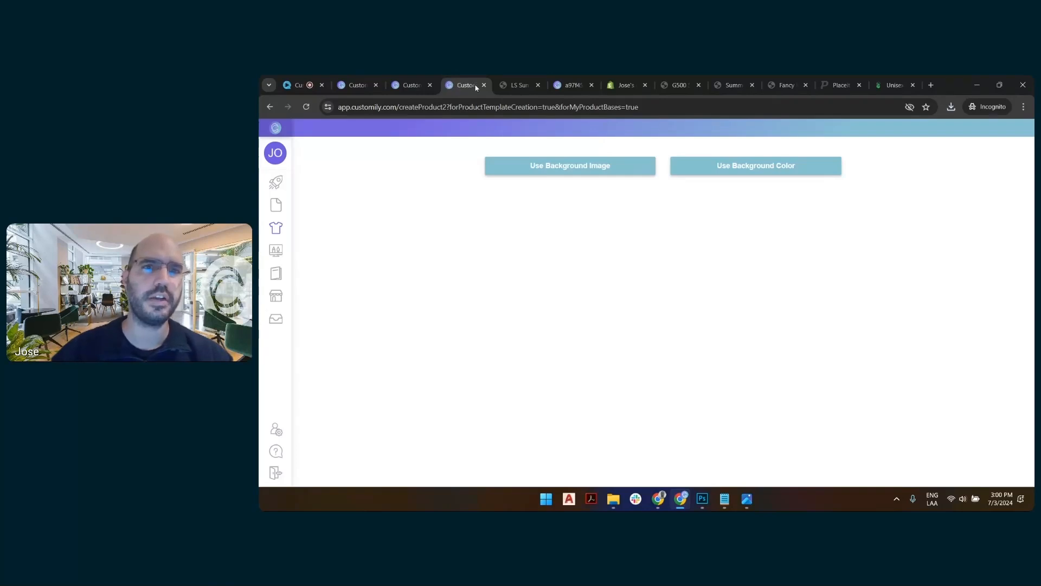
pyautogui.click(422, 87)
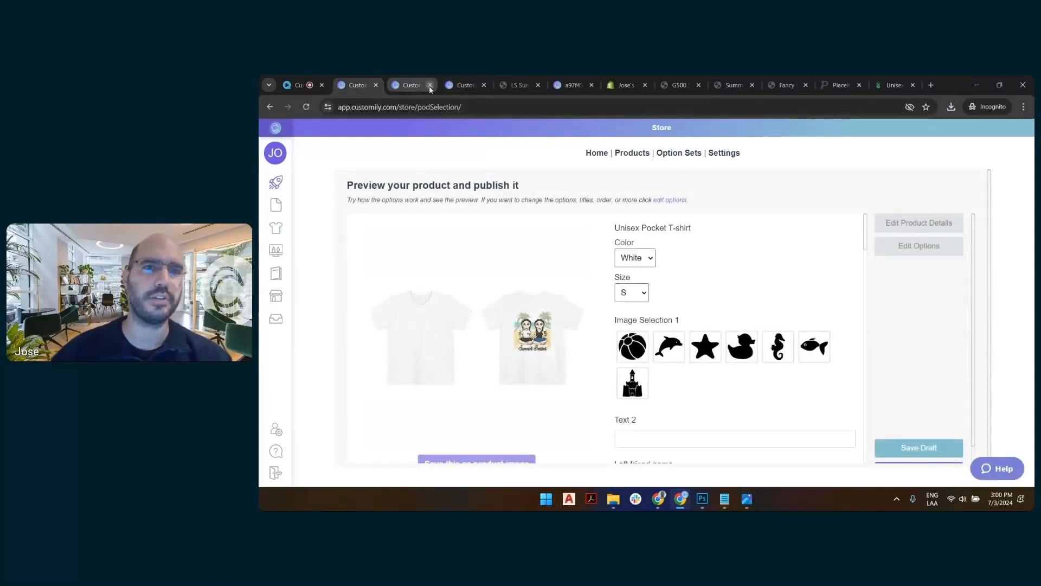
pyautogui.click(591, 85)
pyautogui.click(538, 85)
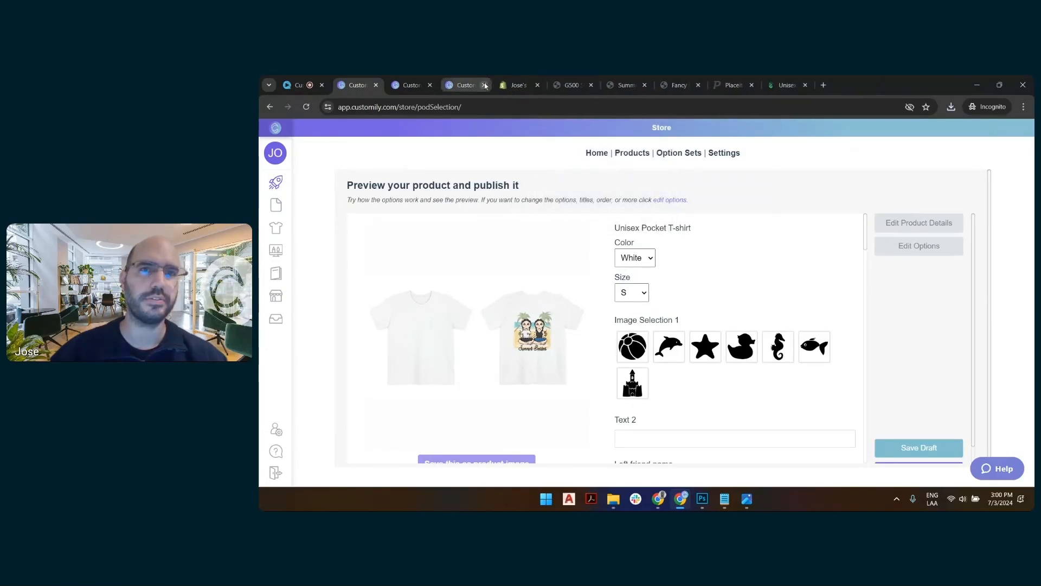
pyautogui.click(484, 85)
pyautogui.click(429, 85)
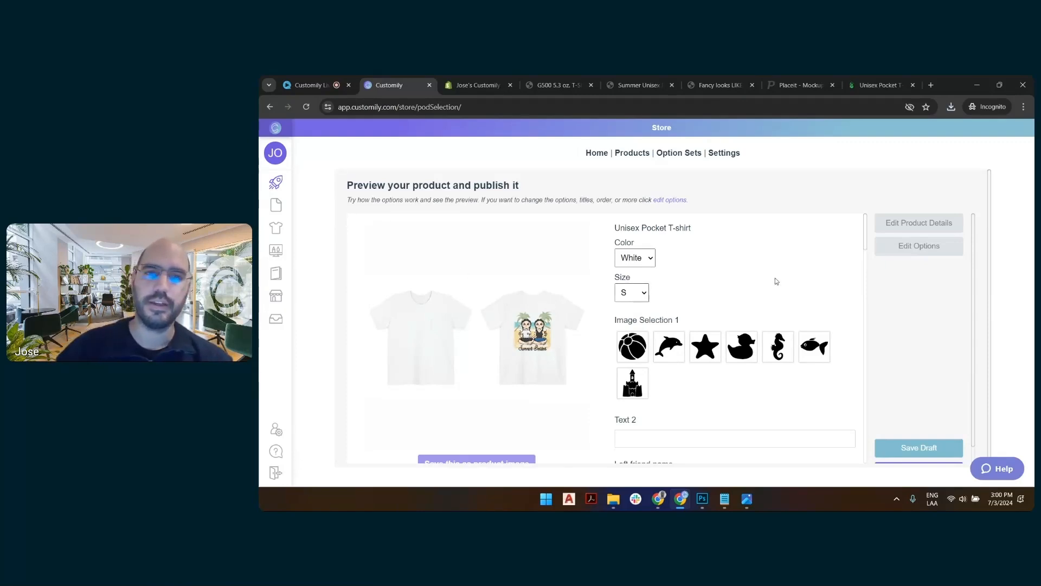
# Rename the product as "LS Summer back + pocket" and pick the duck icon for Image Selection 1.
pyautogui.scroll(-3, 554, 325)
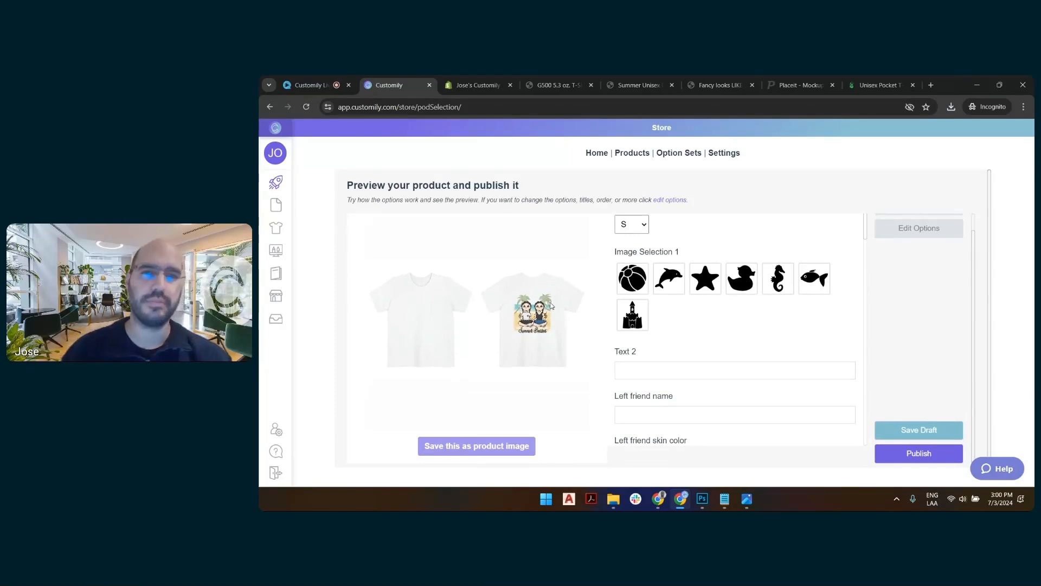
pyautogui.scroll(3, 679, 228)
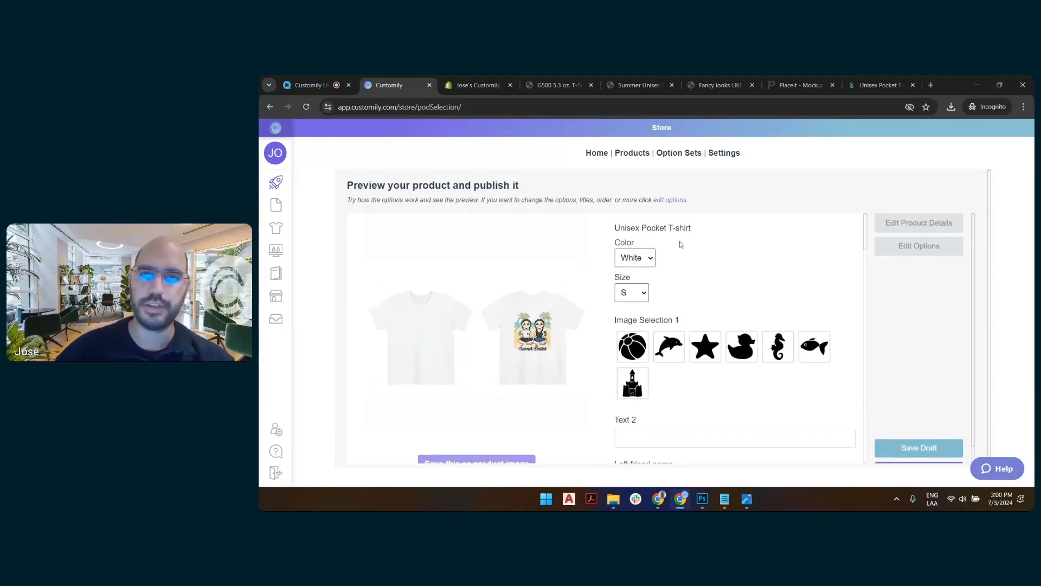
pyautogui.click(701, 231)
pyautogui.tripleClick(702, 227)
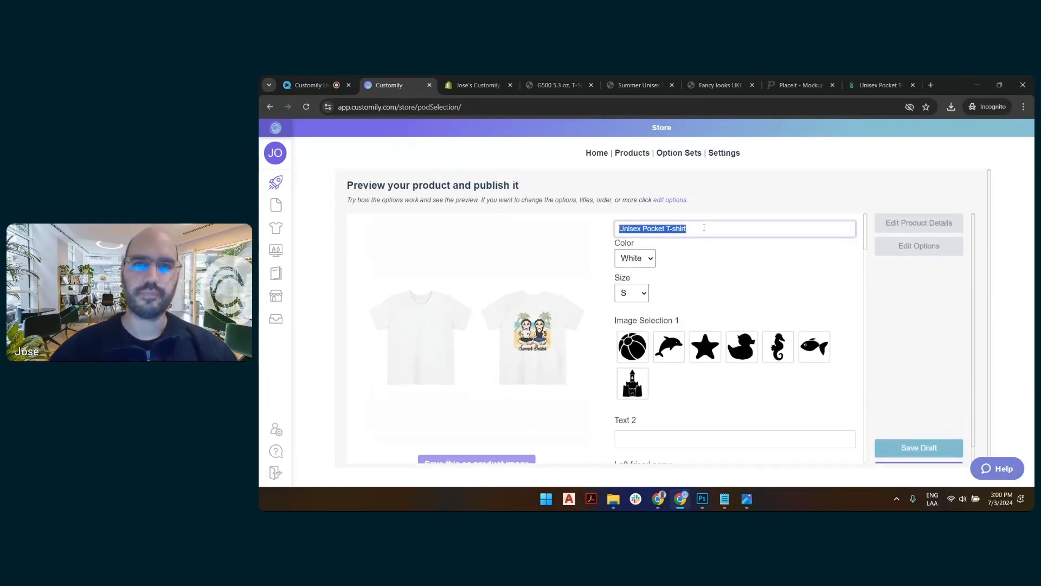
pyautogui.write('Ls S')
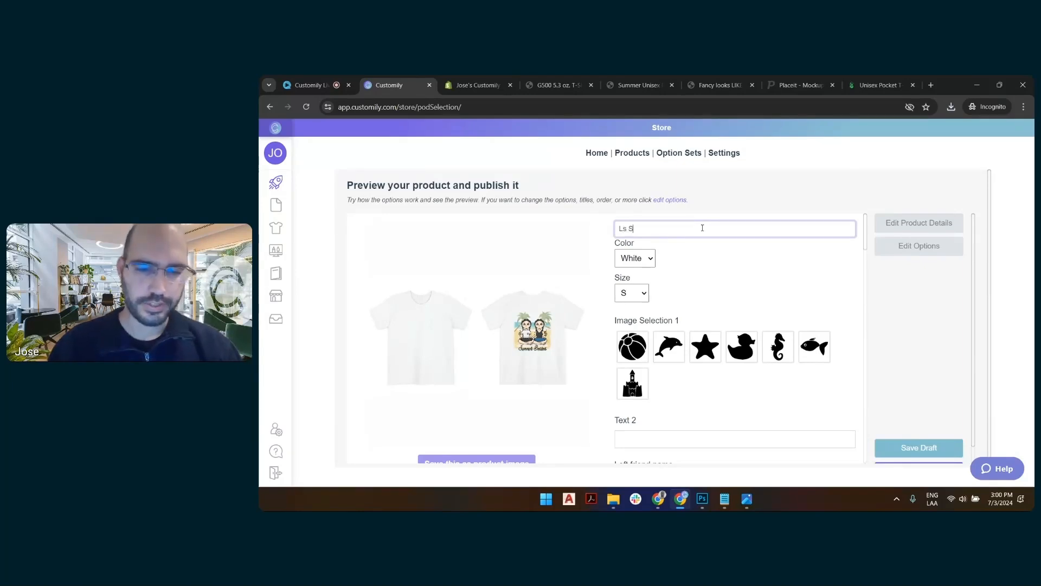
pyautogui.write('um')
pyautogui.press('BackSpace')
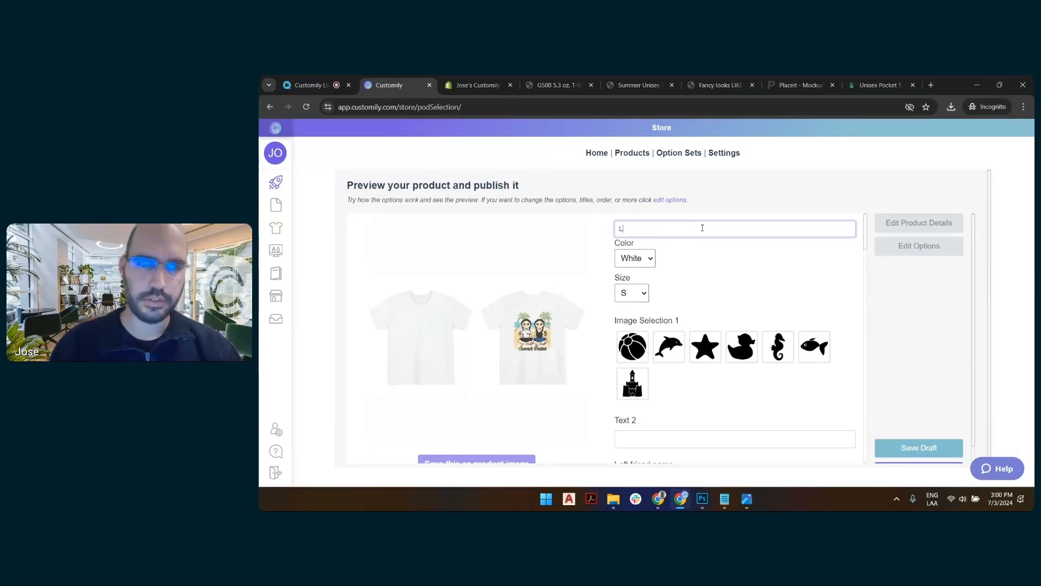
pyautogui.write('S Summer ba')
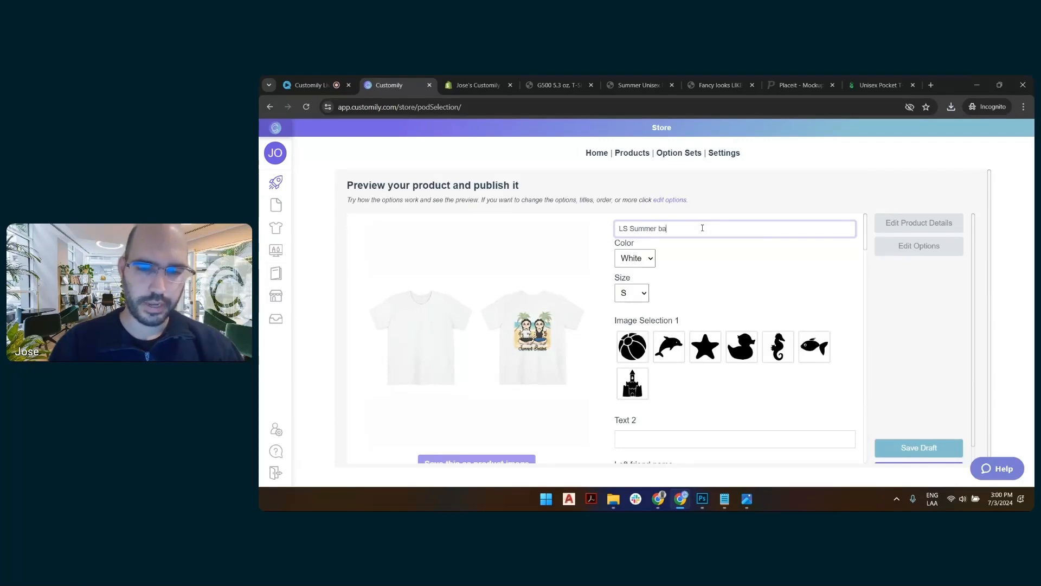
pyautogui.write('ck + pocket')
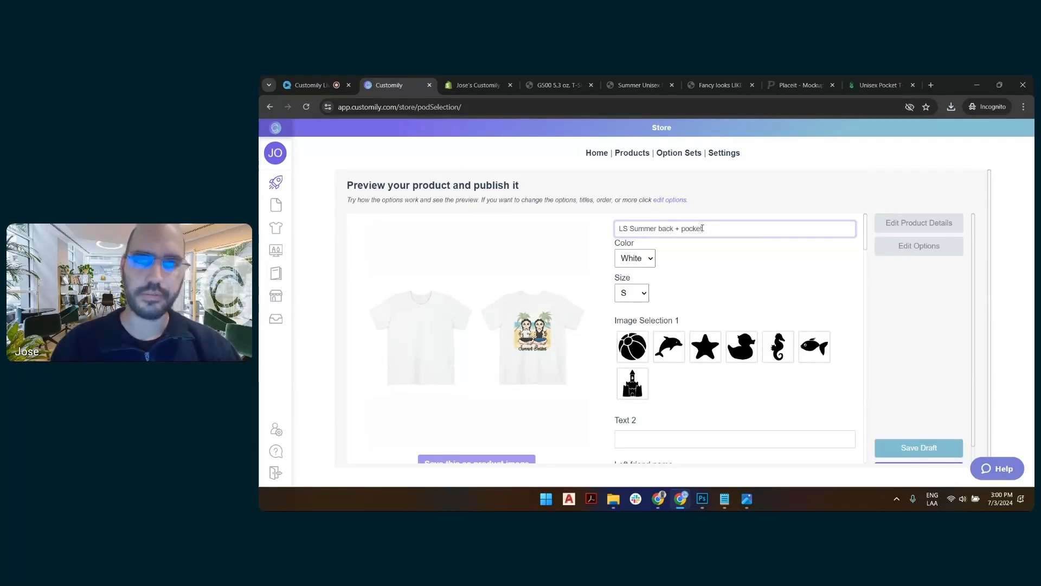
pyautogui.click(748, 350)
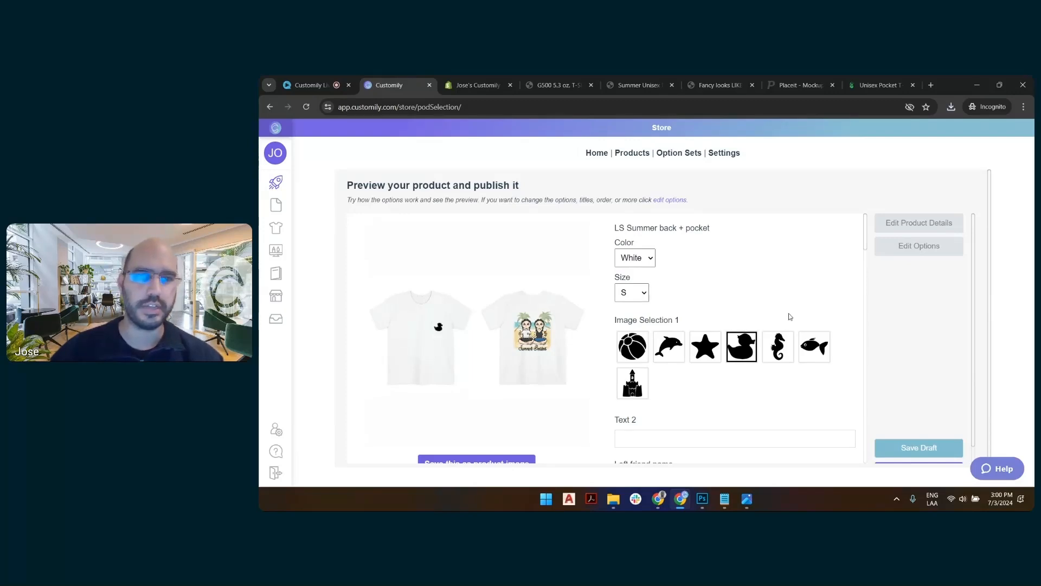
# Enter SUMMER 2024 as Text 2 in the product preview and save the product as a draft.
pyautogui.scroll(-2, 788, 317)
pyautogui.click(686, 338)
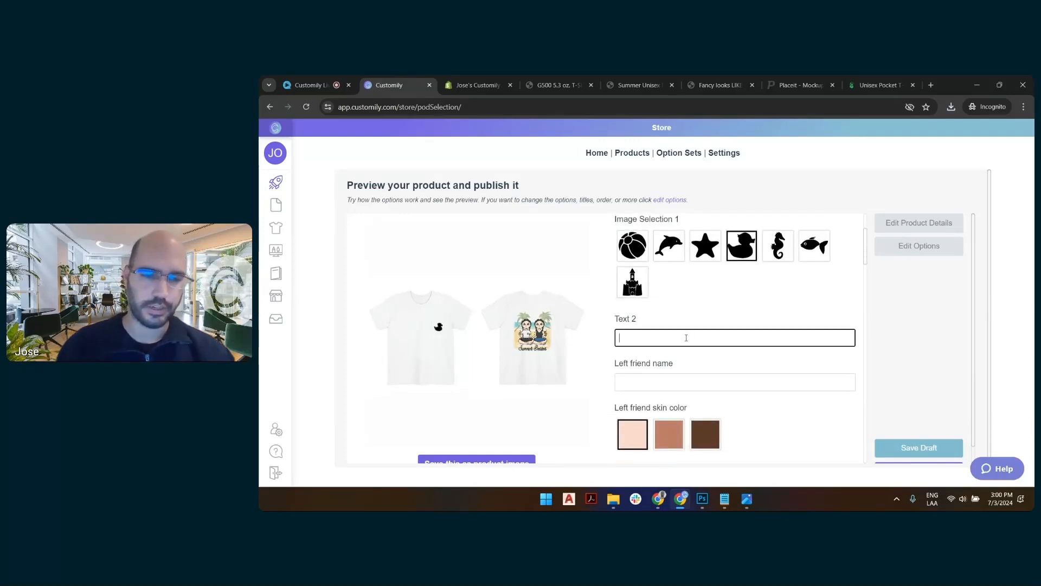
pyautogui.write('SUMMER 2024')
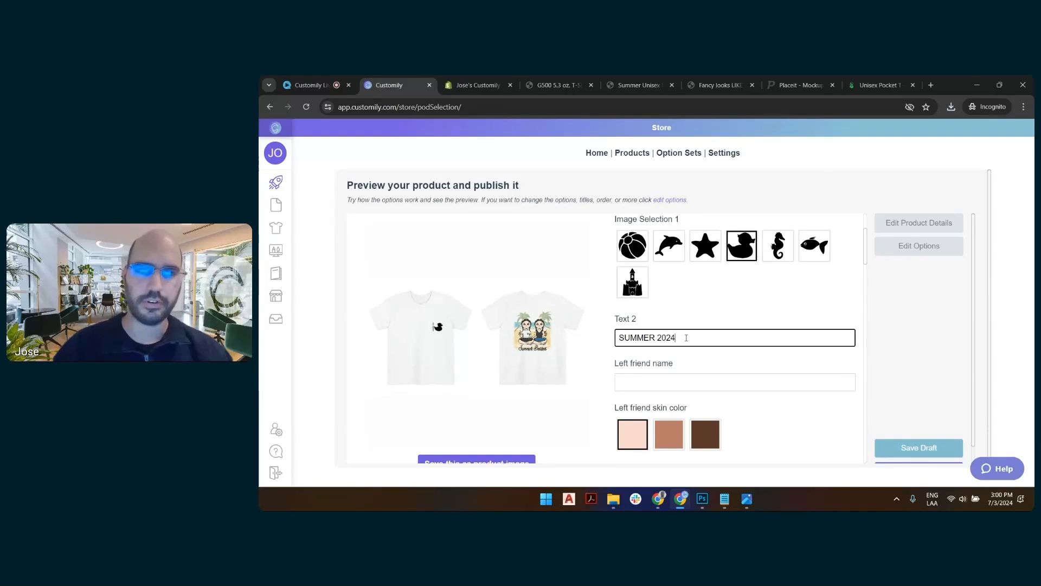
pyautogui.press('BackSpace')
pyautogui.write('5')
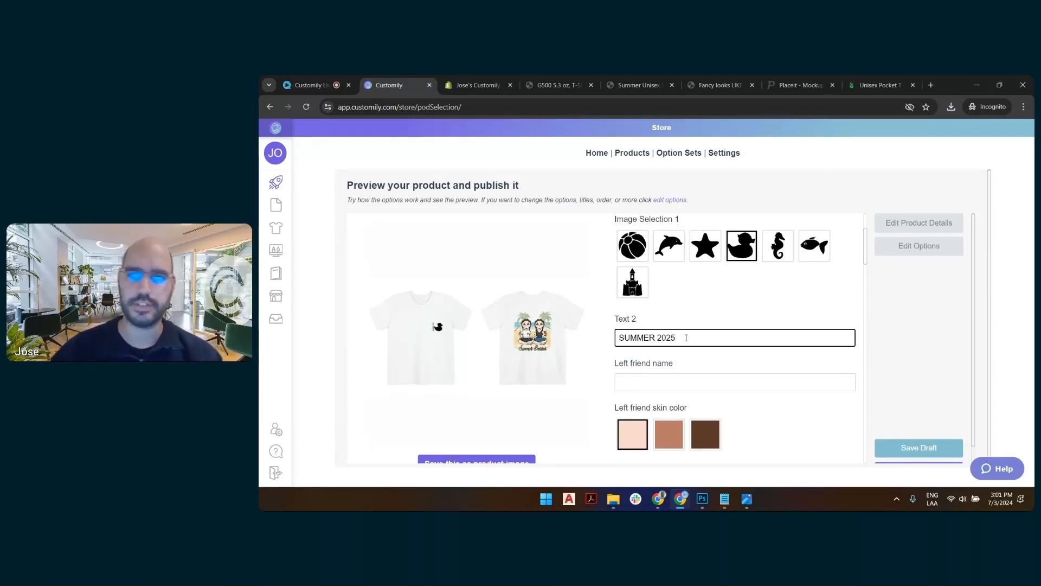
pyautogui.press('BackSpace')
pyautogui.write('4')
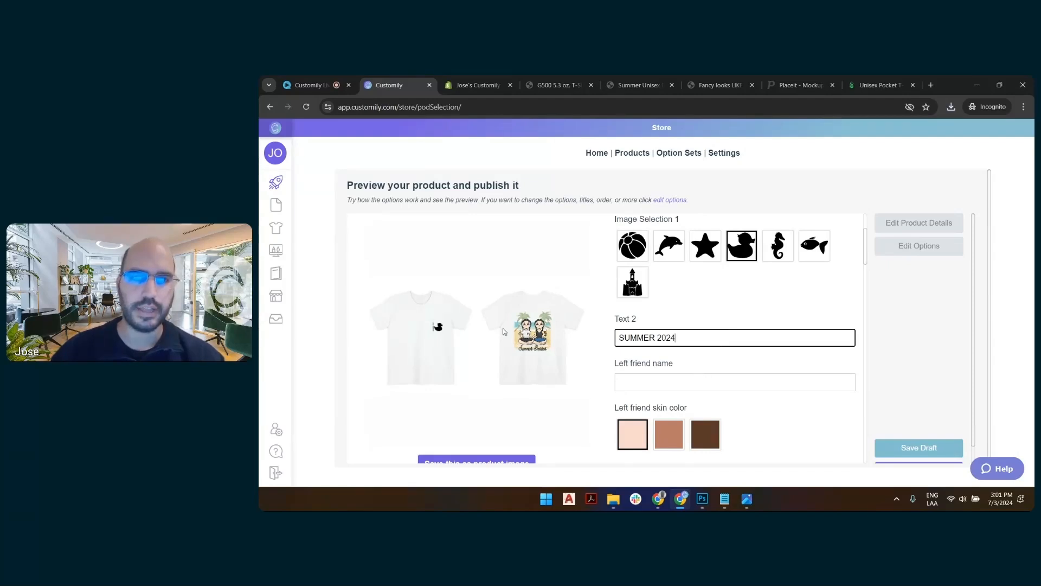
pyautogui.click(817, 307)
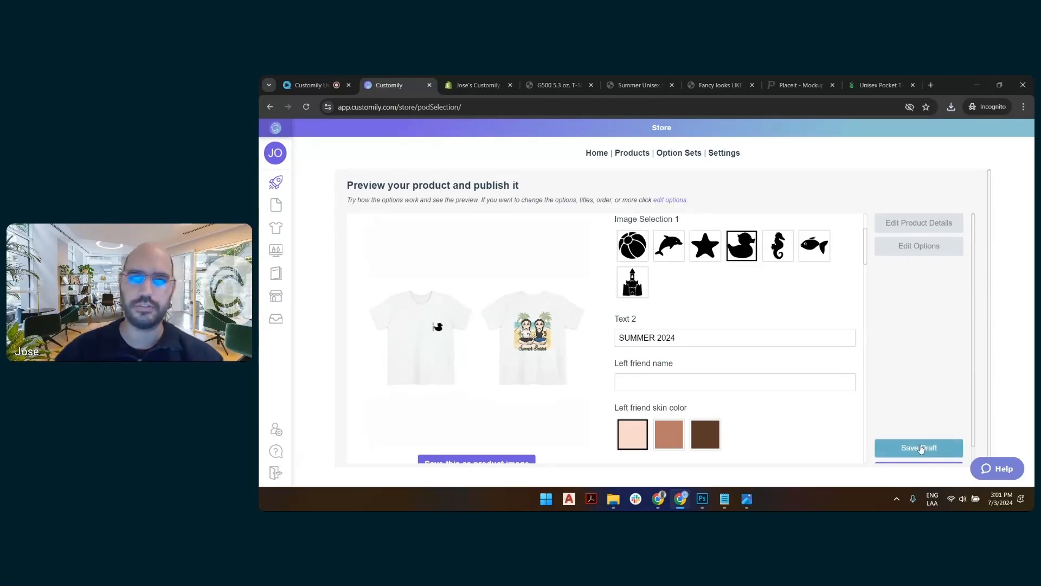
pyautogui.scroll(-1, 934, 401)
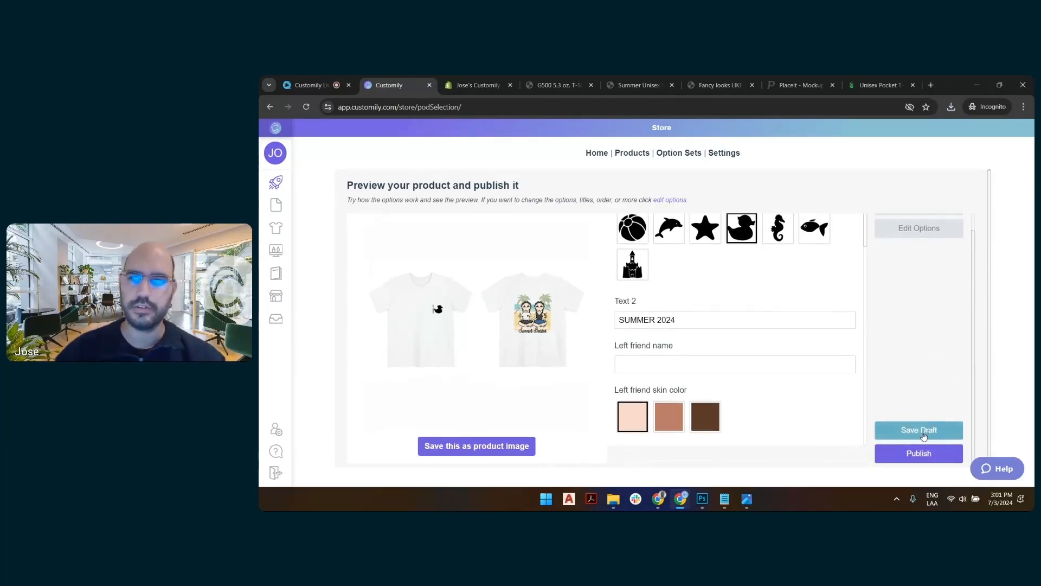
pyautogui.click(924, 436)
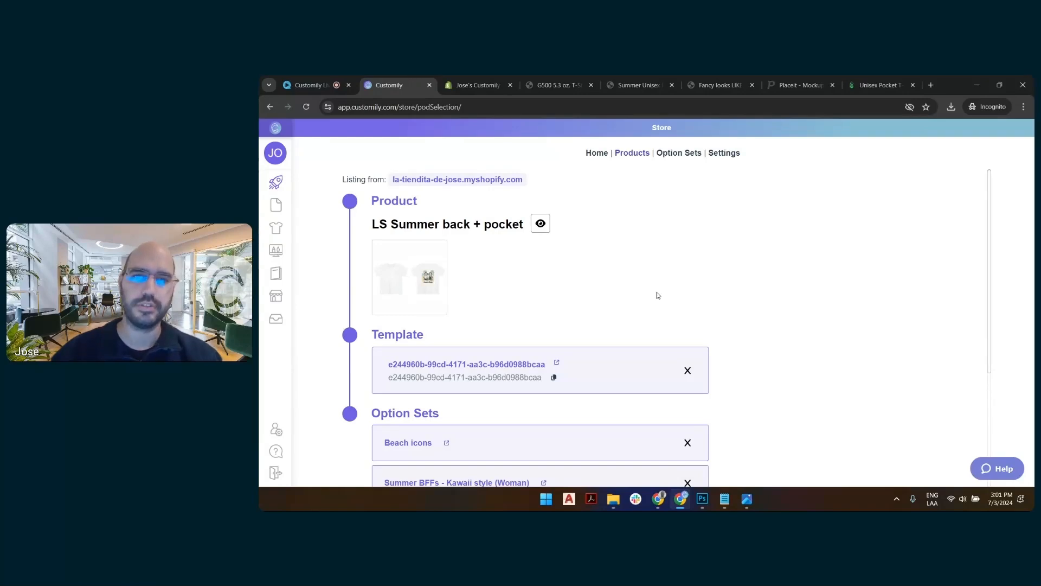
# Examine the saved product's linked template, option sets and the image position assigned to its White colour variant.
pyautogui.scroll(-2, 622, 253)
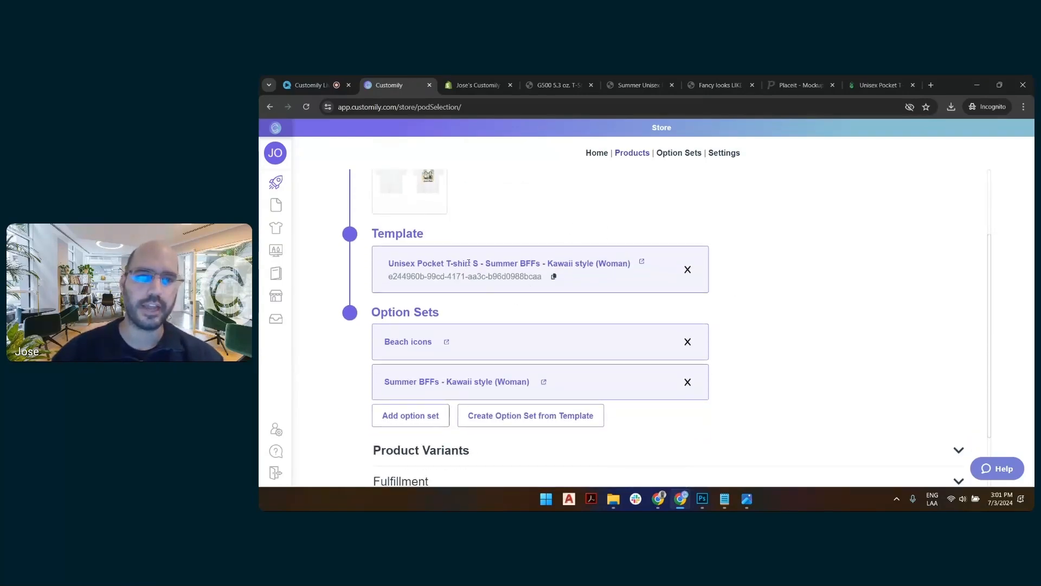
pyautogui.scroll(-1, 494, 331)
pyautogui.scroll(3, 449, 263)
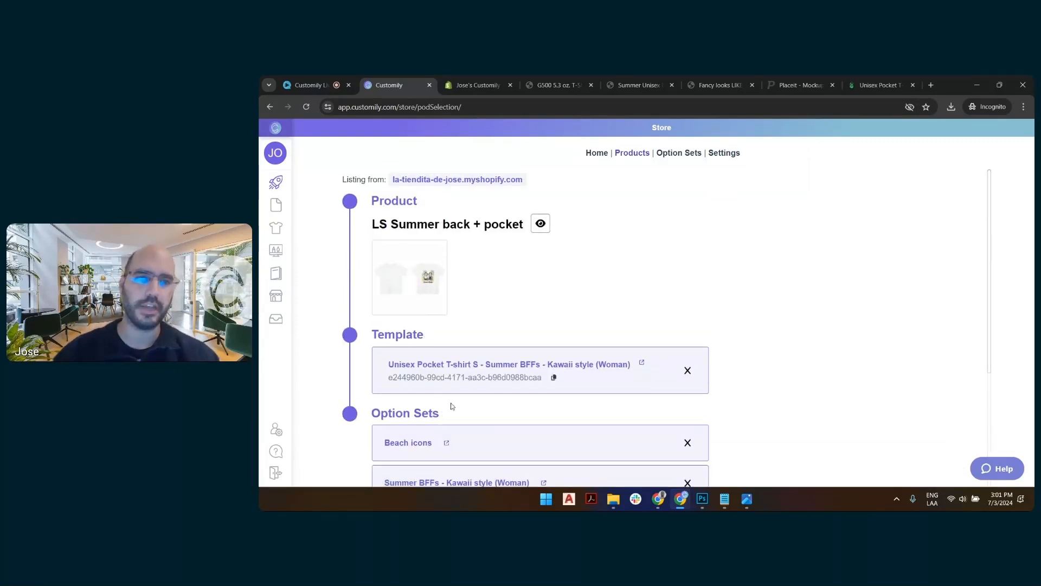
pyautogui.scroll(-3, 539, 336)
pyautogui.click(483, 377)
pyautogui.scroll(-2, 466, 369)
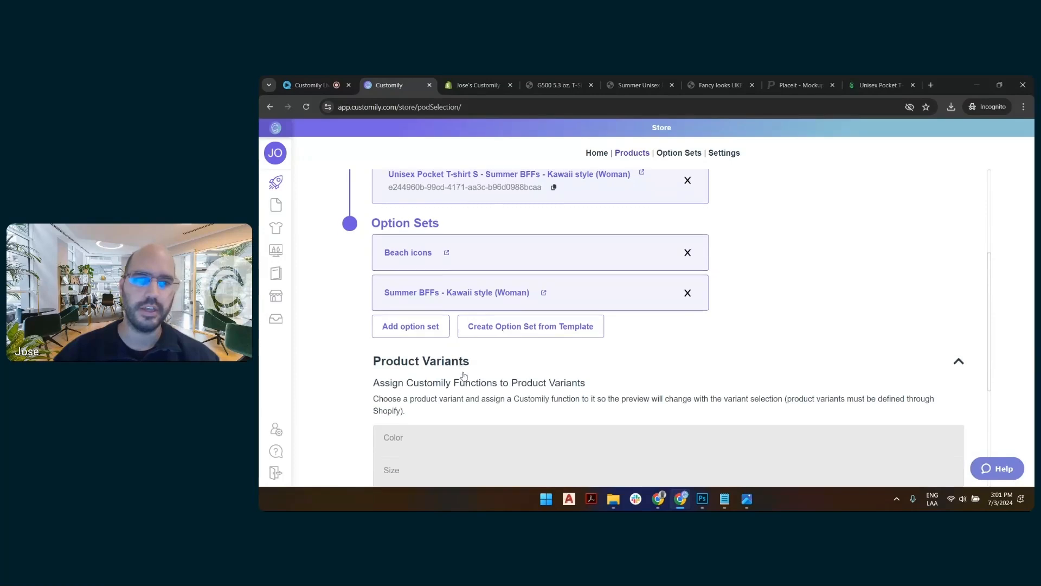
pyautogui.click(465, 362)
pyautogui.scroll(-2, 465, 355)
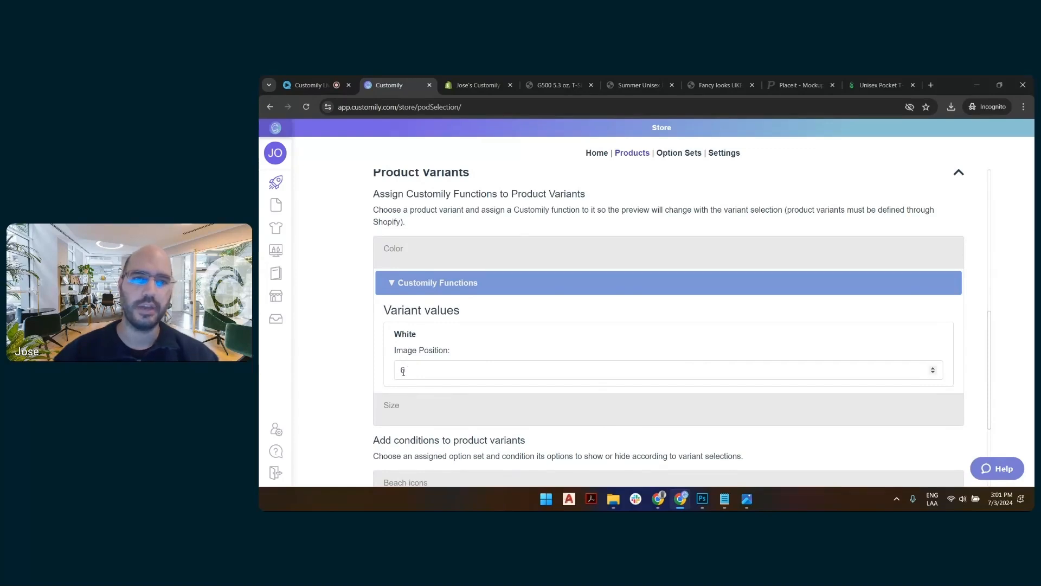
pyautogui.click(402, 371)
pyautogui.click(410, 371)
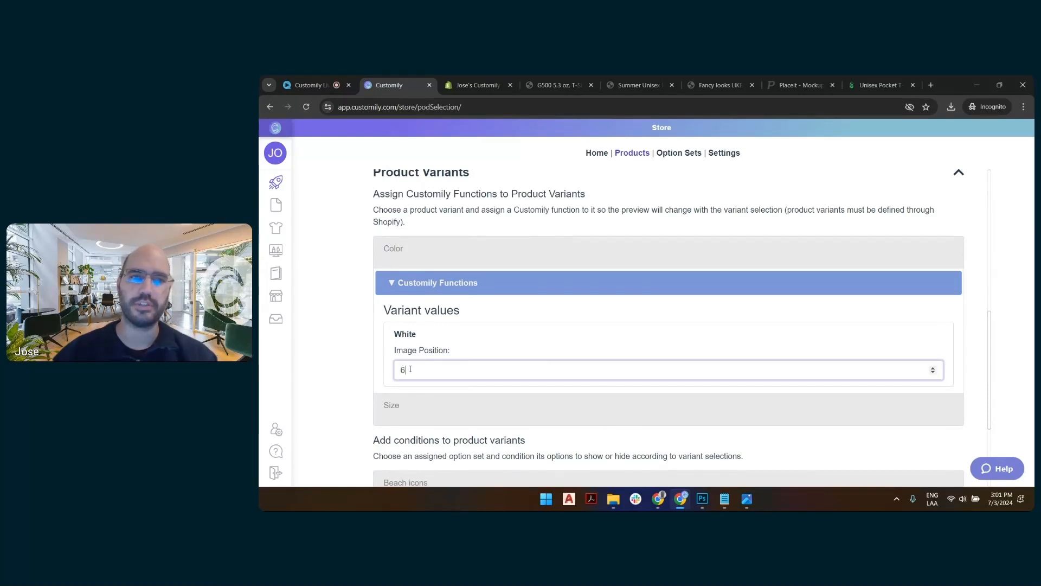
pyautogui.click(406, 332)
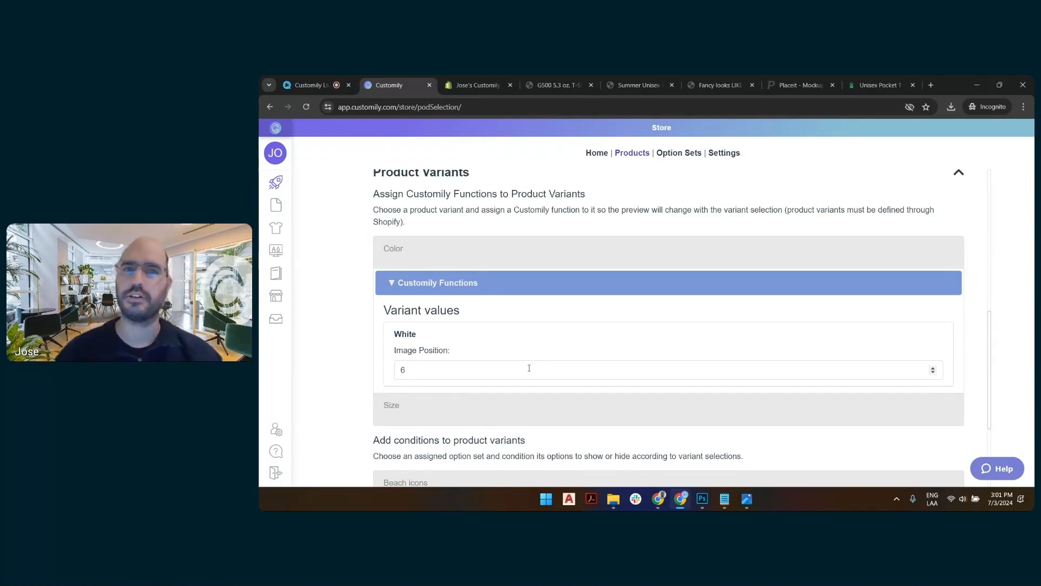
# Open the product's linked Unisex Pocket T-shirt S template for editing from the templates list.
pyautogui.scroll(1, 585, 386)
pyautogui.scroll(5, 584, 387)
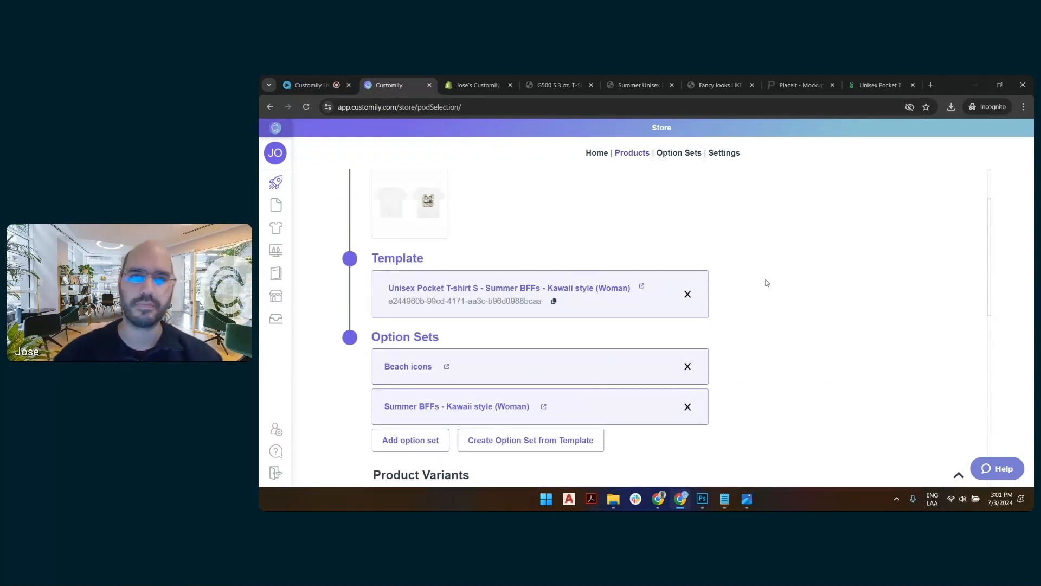
pyautogui.scroll(2, 767, 283)
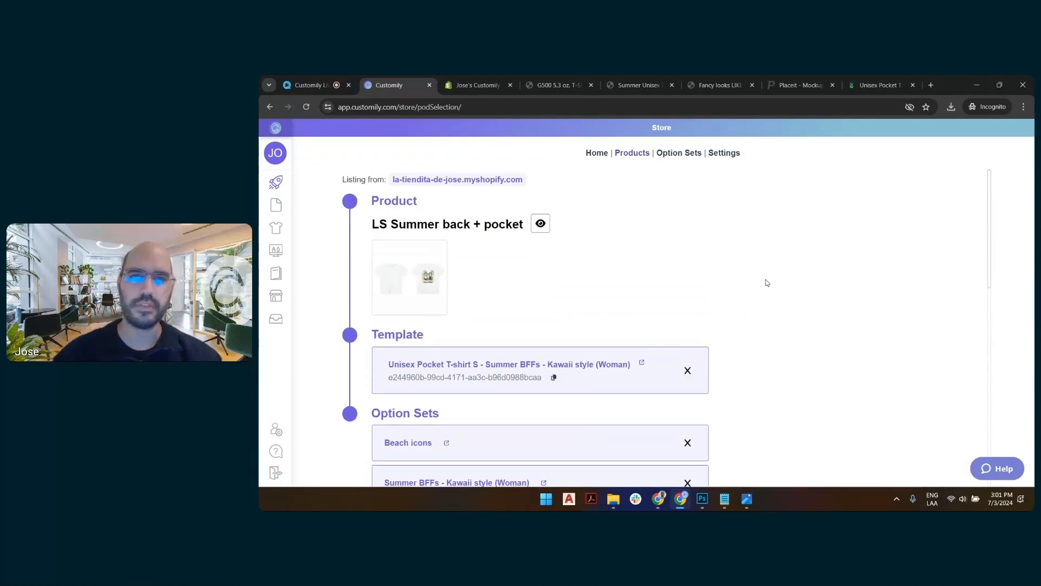
pyautogui.click(642, 363)
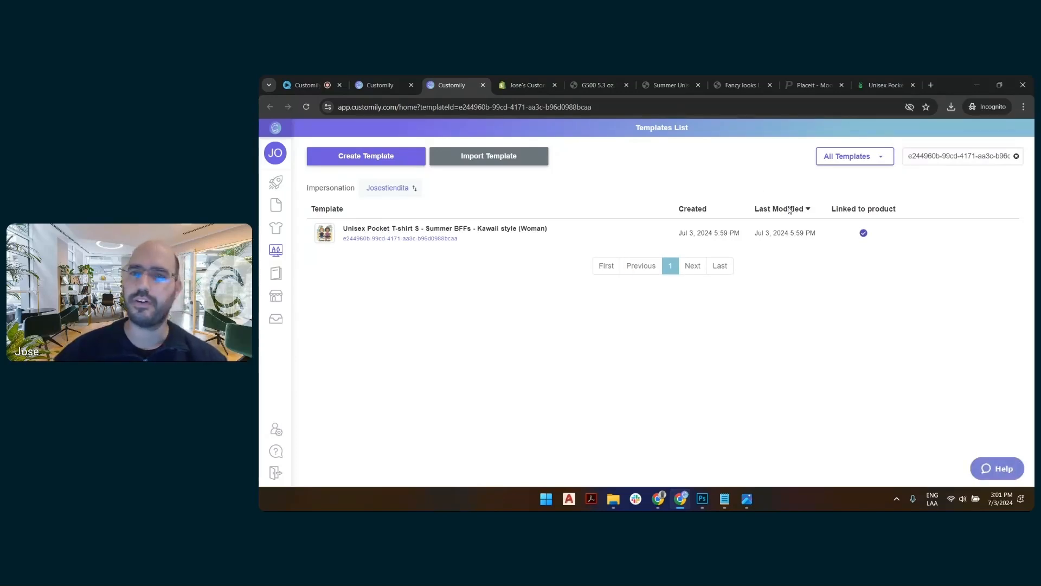
pyautogui.click(922, 232)
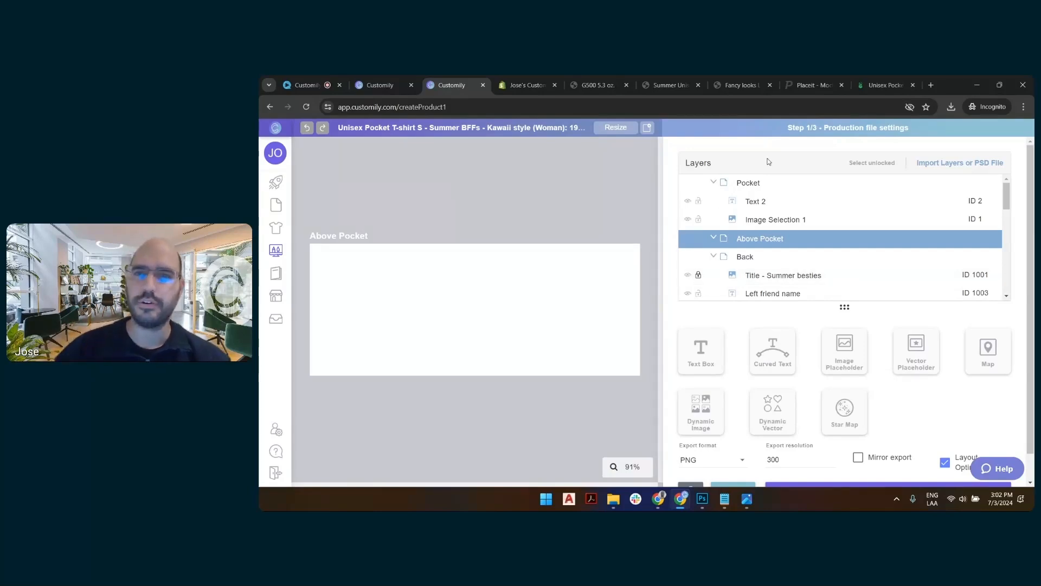
# Check the Pocket, Above Pocket and Back layer groups of the production file and continue to the template's preview settings.
pyautogui.click(748, 184)
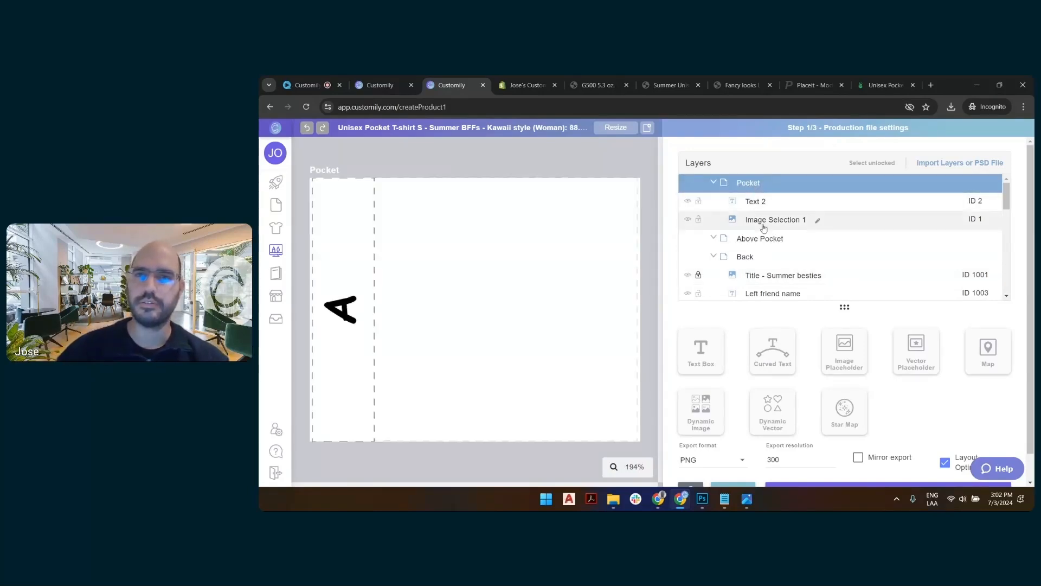
pyautogui.click(714, 184)
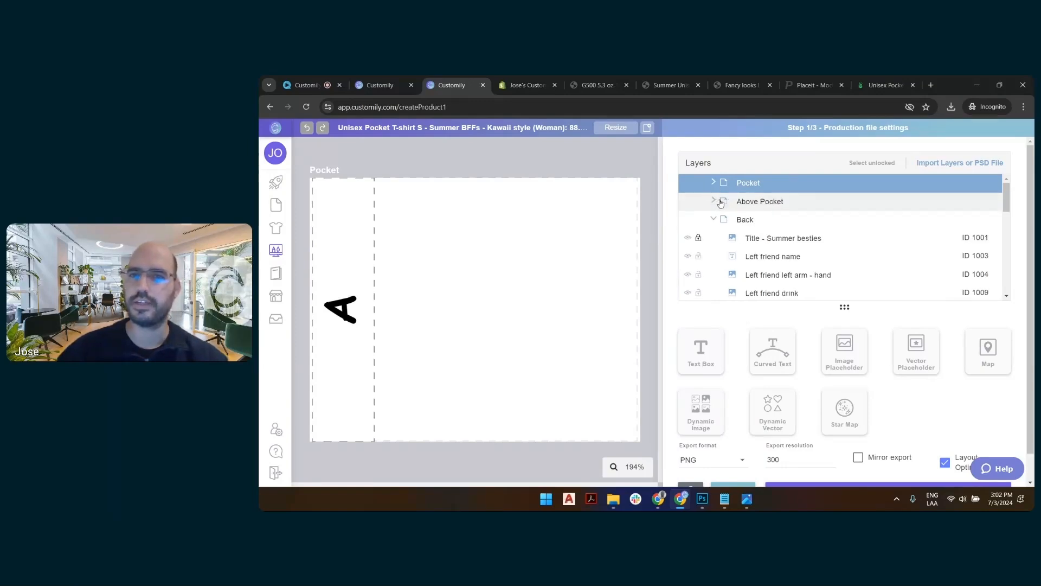
pyautogui.click(754, 201)
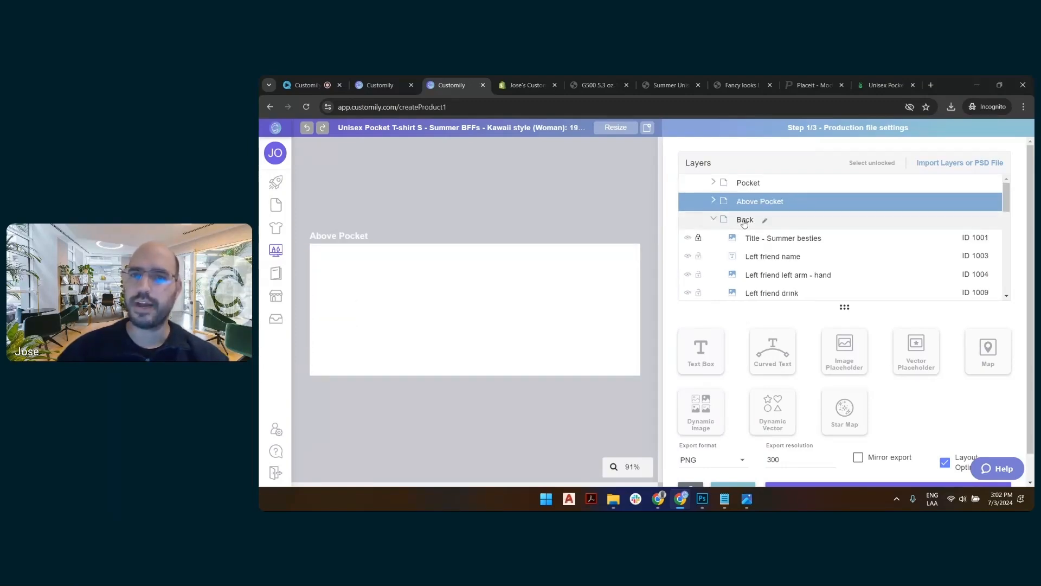
pyautogui.click(744, 221)
pyautogui.scroll(-3, 785, 260)
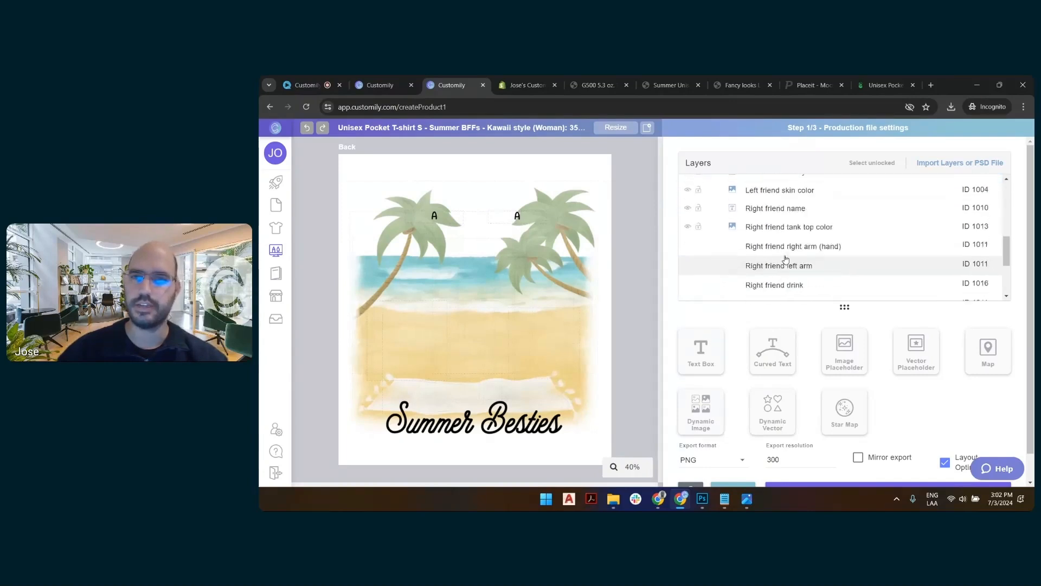
pyautogui.scroll(2, 786, 260)
pyautogui.scroll(-3, 759, 265)
pyautogui.scroll(6, 732, 249)
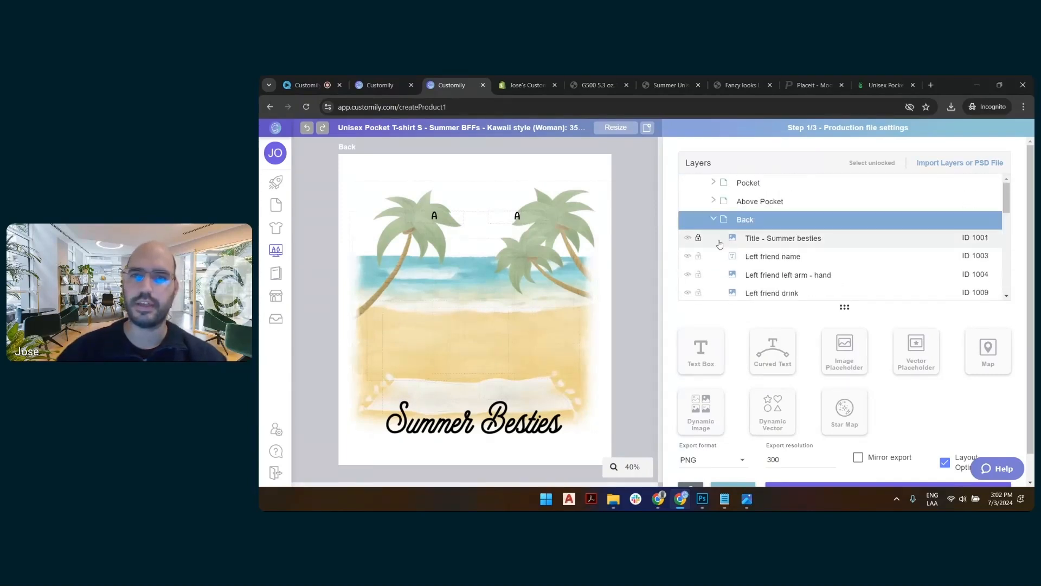
pyautogui.click(714, 219)
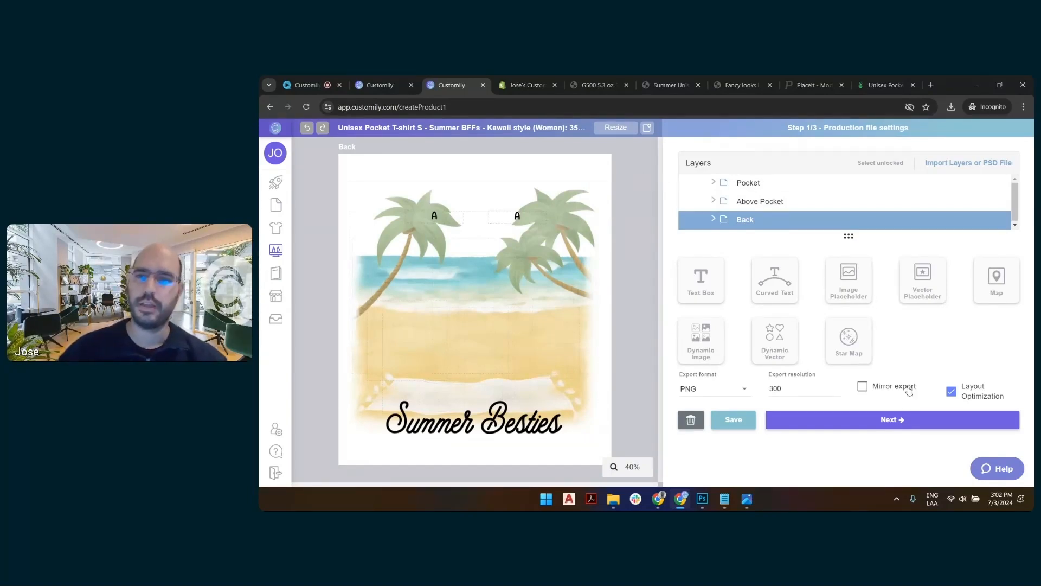
pyautogui.click(882, 426)
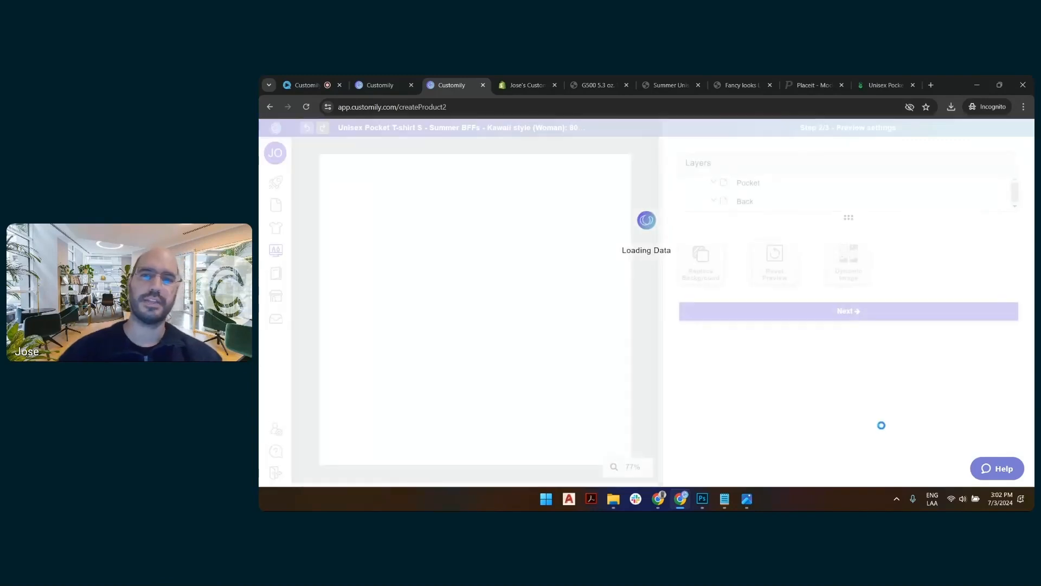
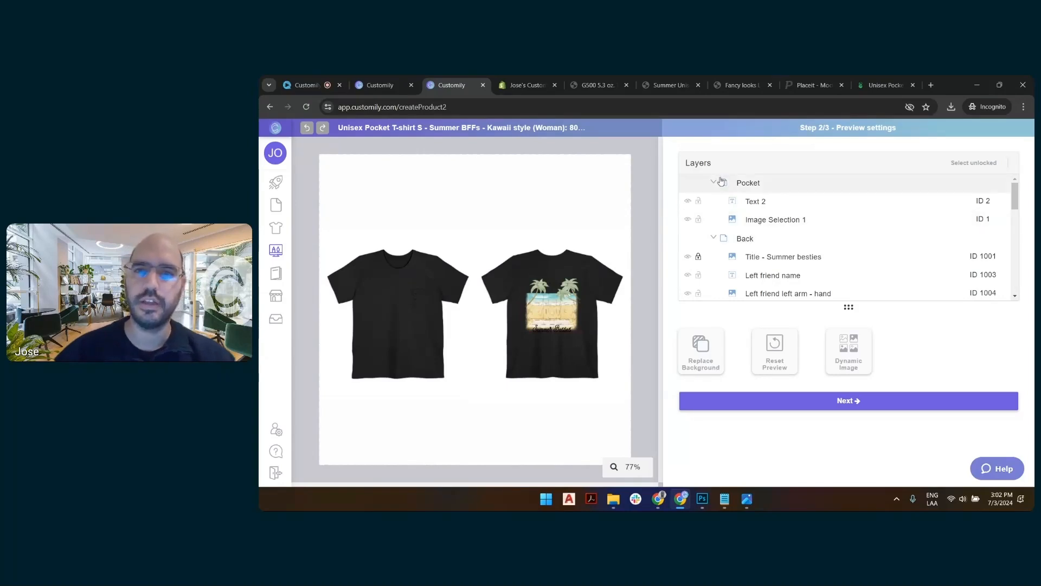
# Collapse the Pocket and Back layer groups and set the Product colors image to option 6.
pyautogui.click(753, 186)
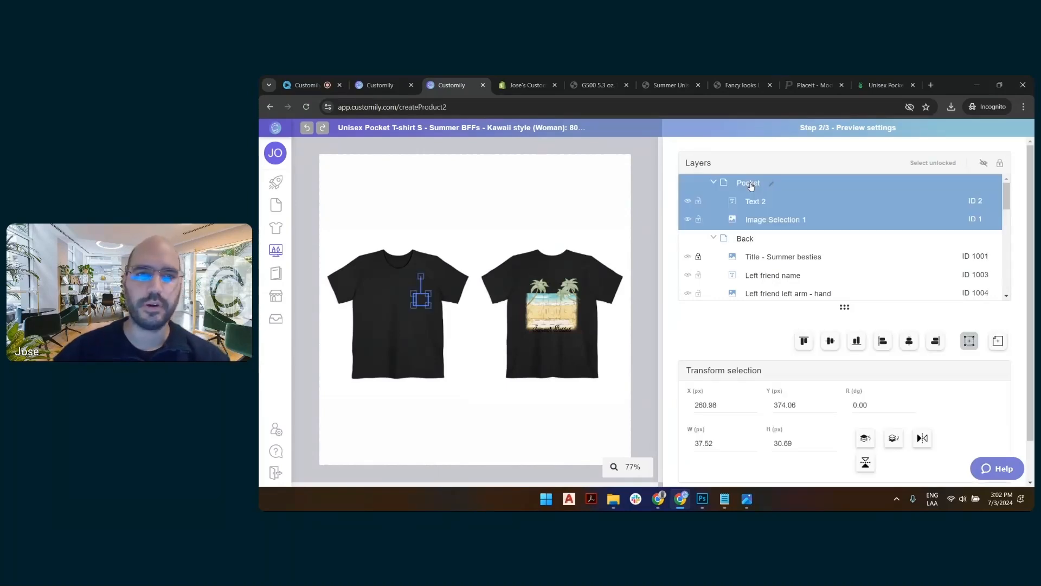
pyautogui.click(714, 183)
pyautogui.click(743, 203)
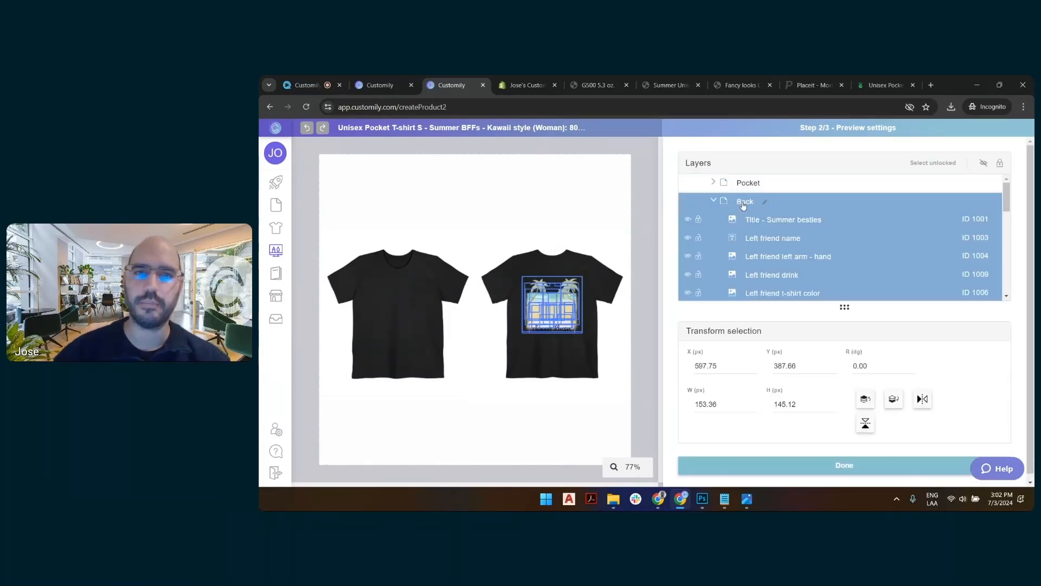
pyautogui.click(714, 201)
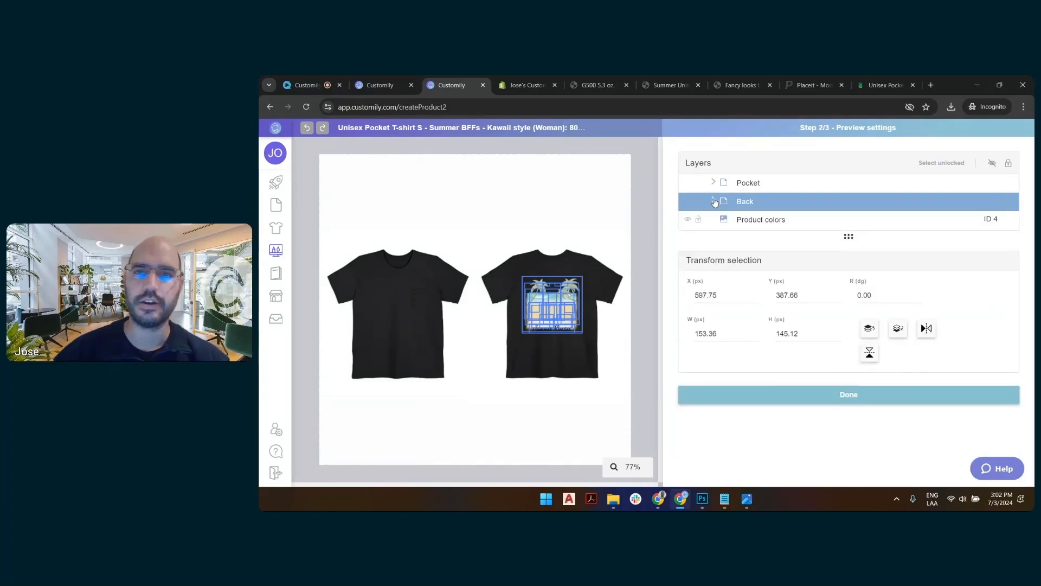
pyautogui.click(762, 223)
pyautogui.doubleClick(759, 308)
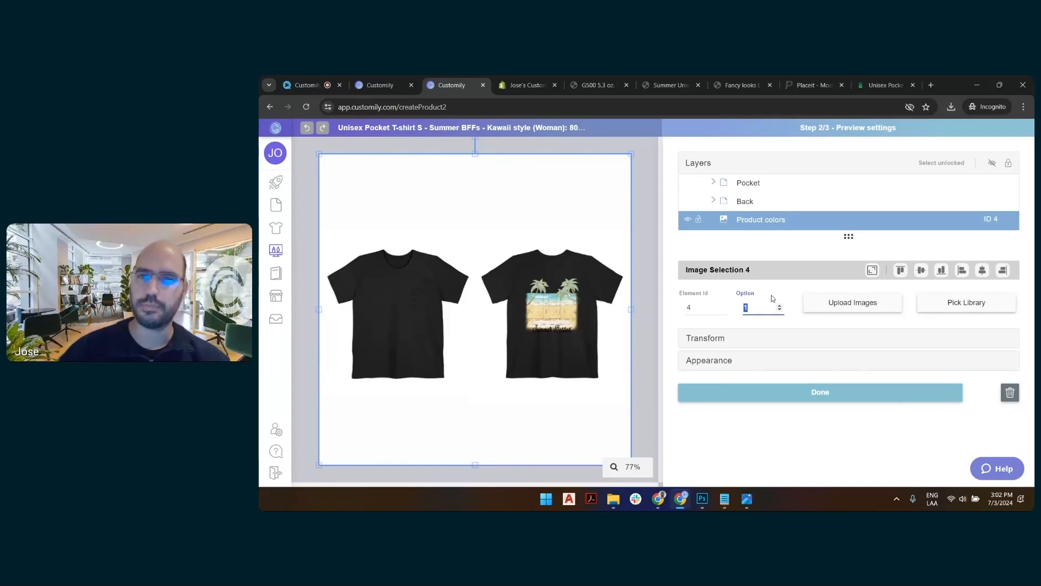
pyautogui.write('6')
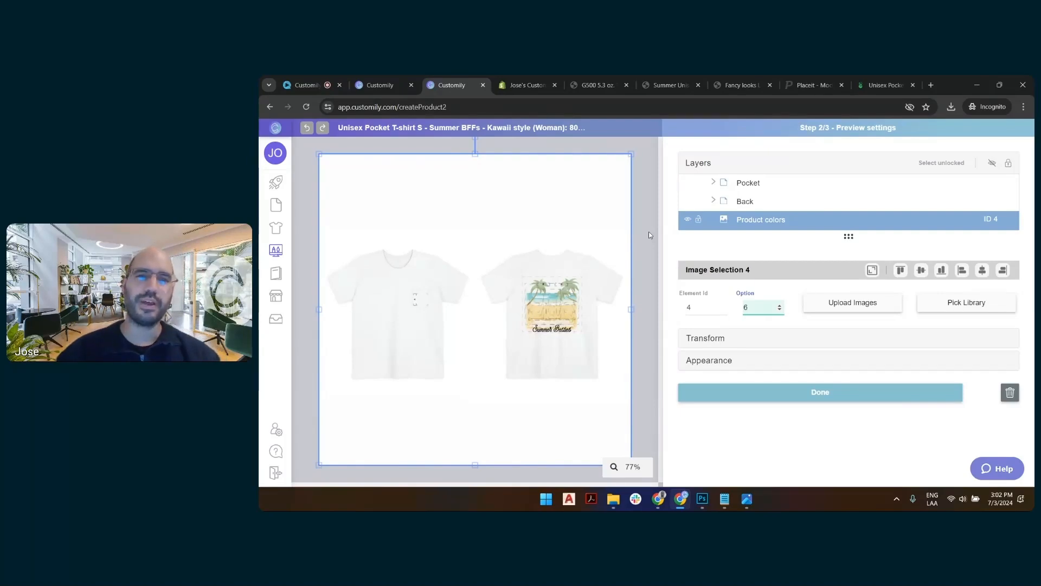
pyautogui.click(647, 200)
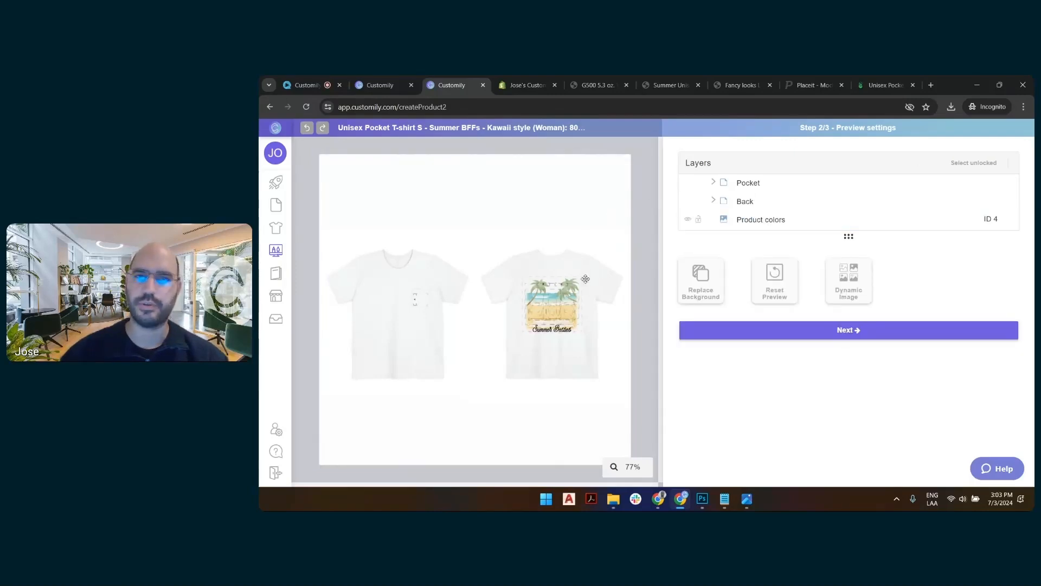
# Add a dynamic image to the preview and upload Back_product base.png into it.
pyautogui.click(855, 283)
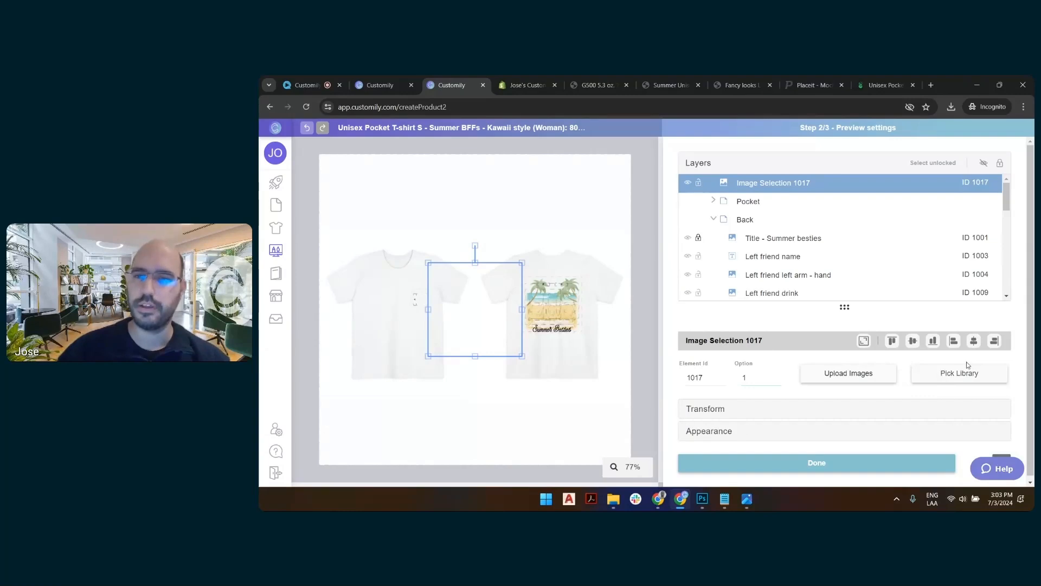
pyautogui.click(889, 377)
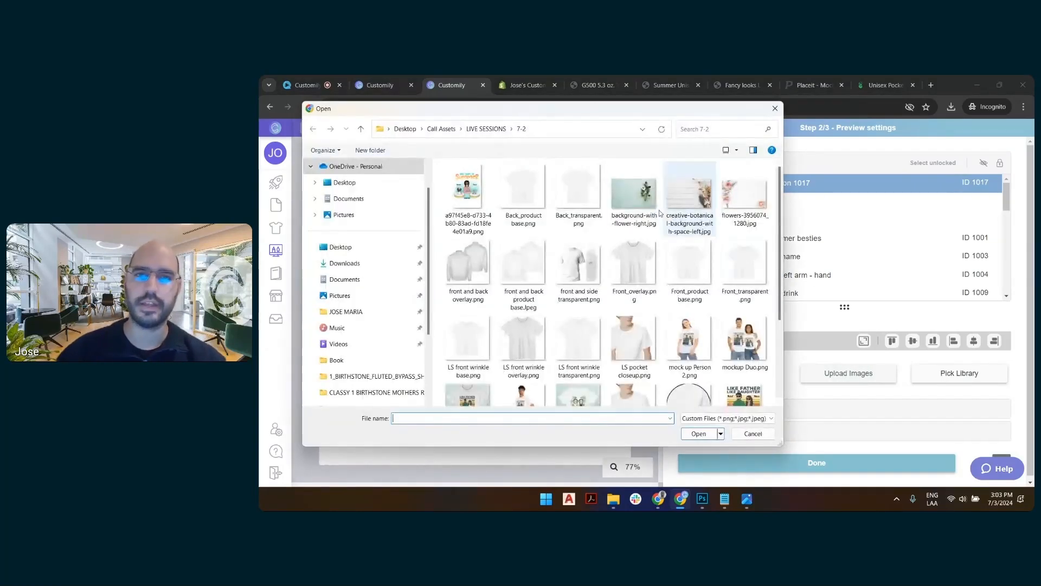
pyautogui.click(531, 191)
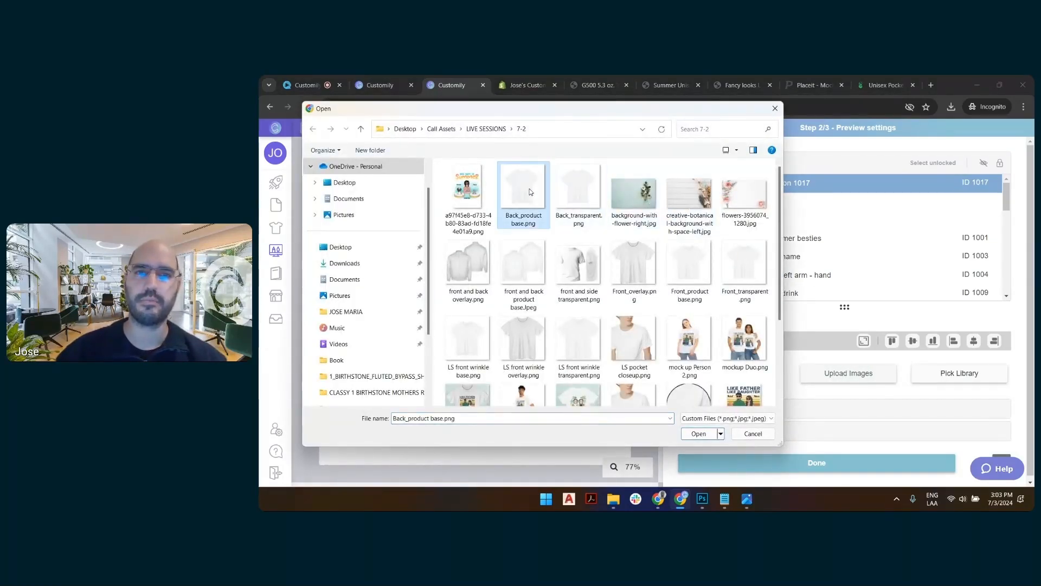
pyautogui.click(699, 434)
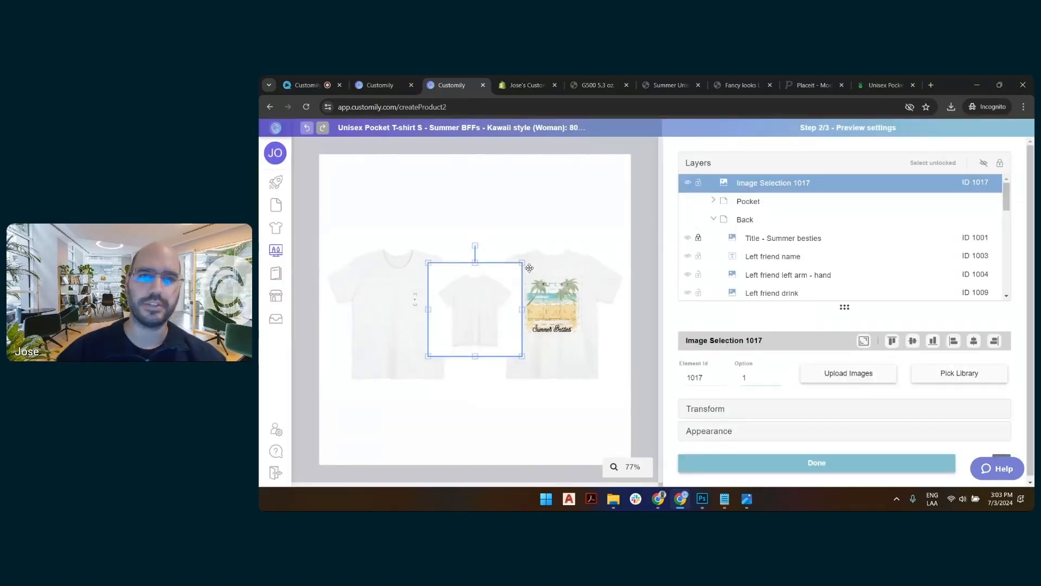
# Enlarge the new back shirt image and lower its opacity to 69%.
pyautogui.moveTo(522, 263); pyautogui.dragTo(558, 244)
pyautogui.moveTo(549, 357); pyautogui.dragTo(591, 394)
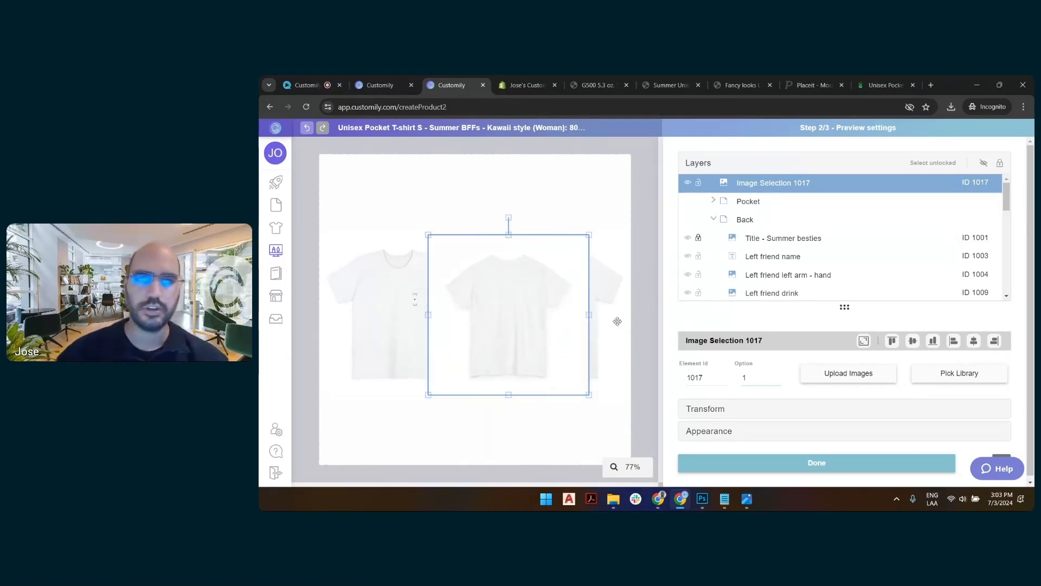
pyautogui.click(836, 433)
pyautogui.scroll(-1, 921, 361)
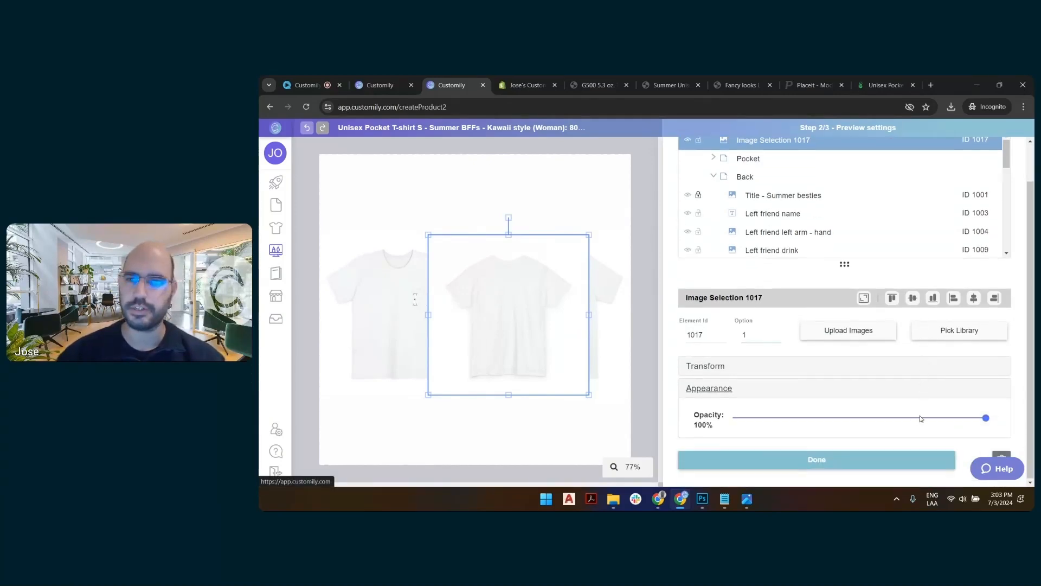
pyautogui.moveTo(925, 421); pyautogui.dragTo(909, 421)
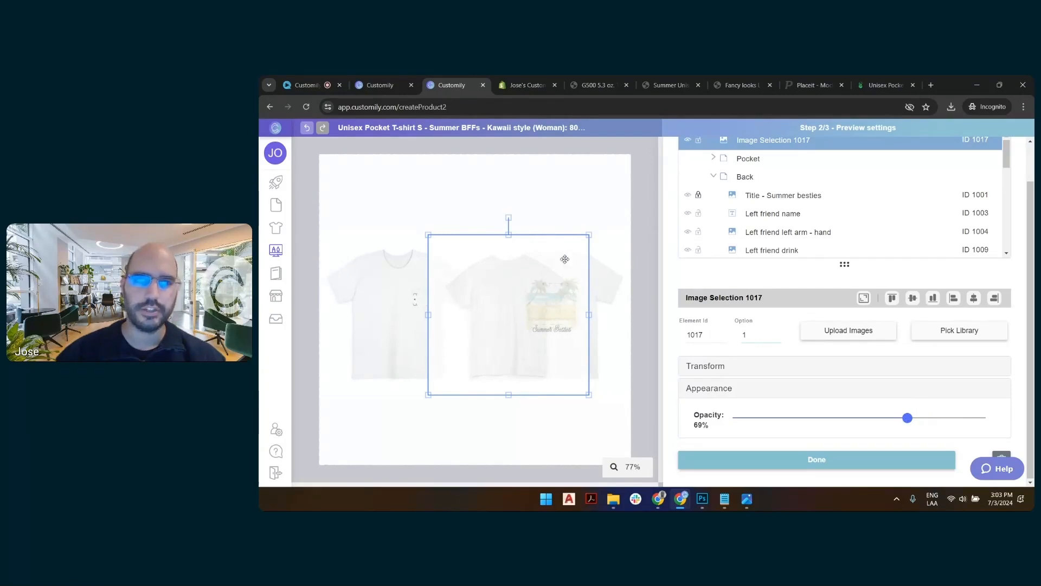
# Align and scale the new shirt image over the existing back shirt, and restore its opacity to 100%.
pyautogui.moveTo(564, 245); pyautogui.dragTo(609, 237)
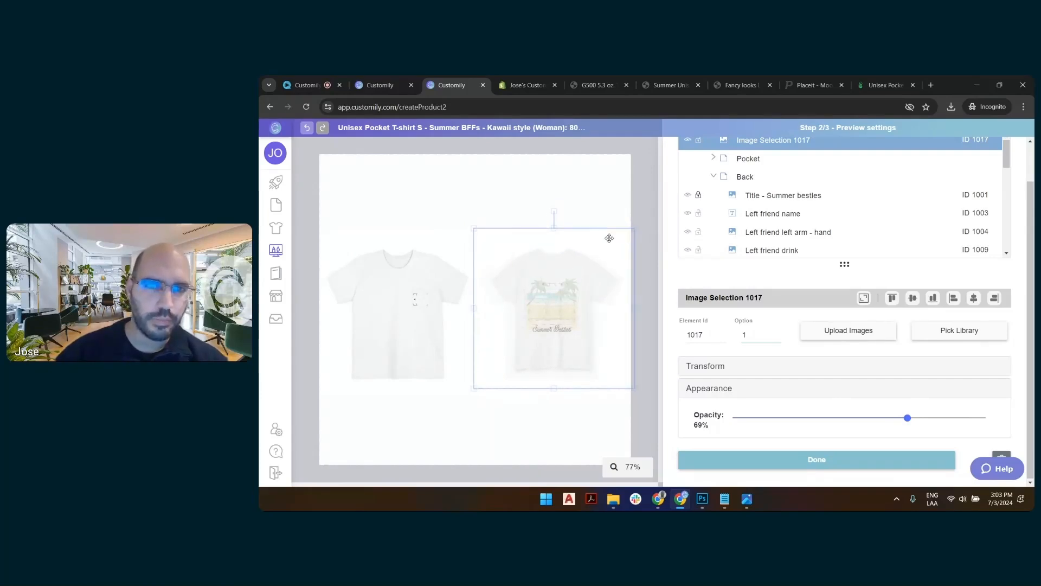
pyautogui.moveTo(475, 388); pyautogui.dragTo(465, 397)
pyautogui.moveTo(634, 396); pyautogui.dragTo(637, 400)
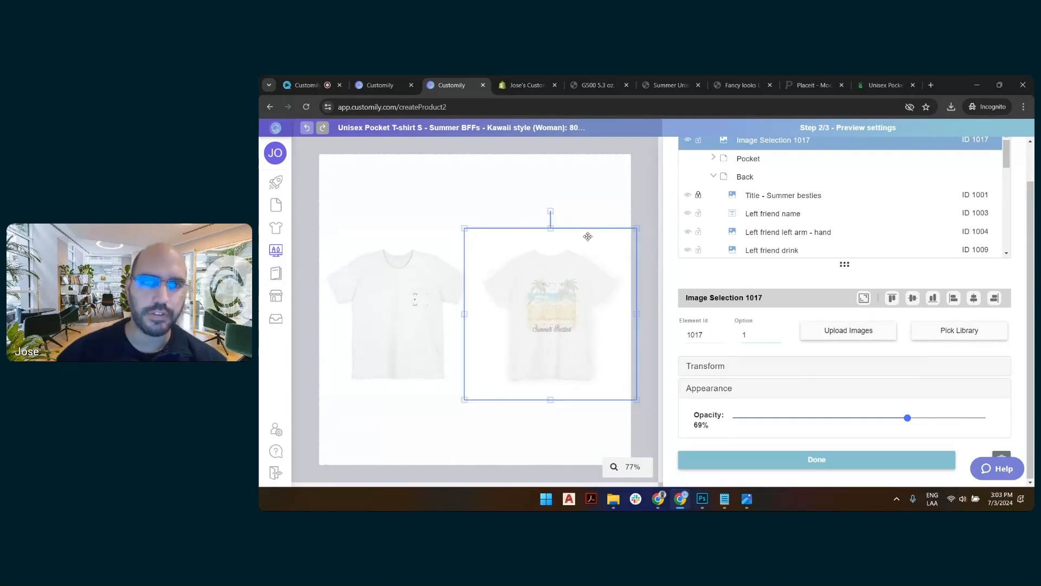
pyautogui.moveTo(588, 237); pyautogui.dragTo(589, 235)
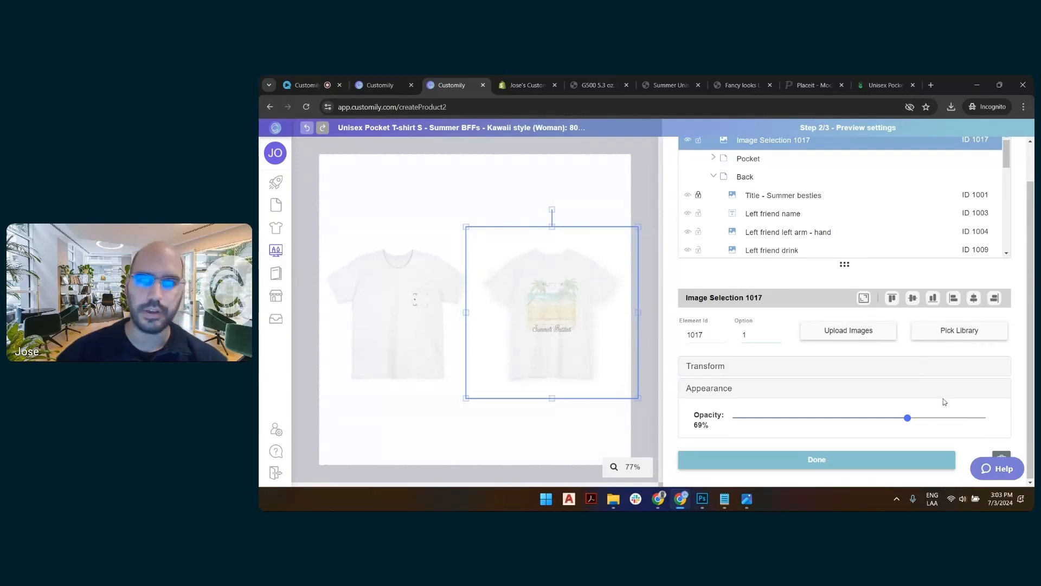
pyautogui.moveTo(907, 418); pyautogui.dragTo(1003, 280)
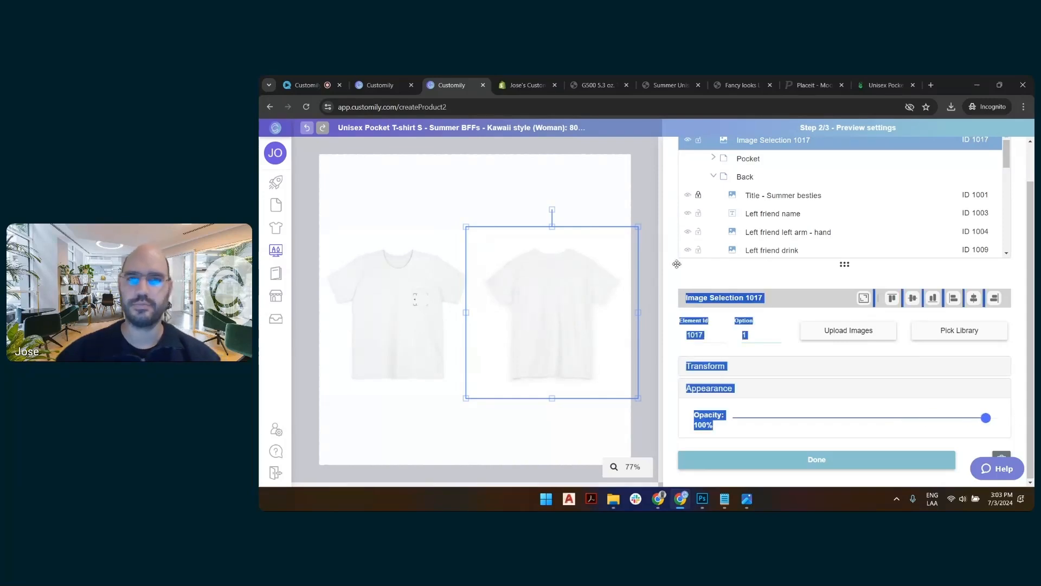
pyautogui.click(653, 264)
pyautogui.click(608, 259)
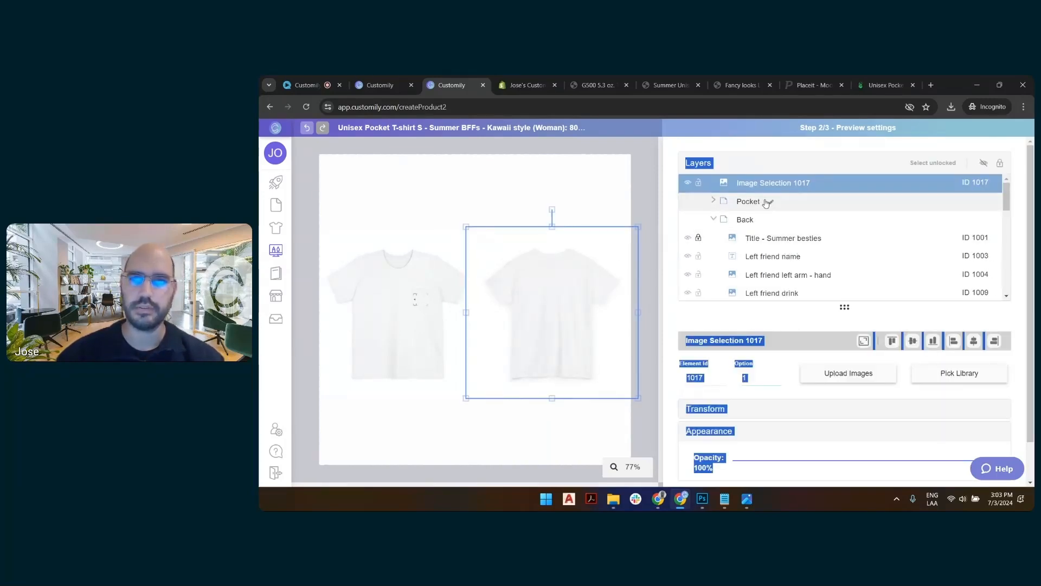
# Move the new back shirt image layer directly below the Back group and collapse that group.
pyautogui.moveTo(775, 189); pyautogui.dragTo(765, 224)
pyautogui.click(714, 218)
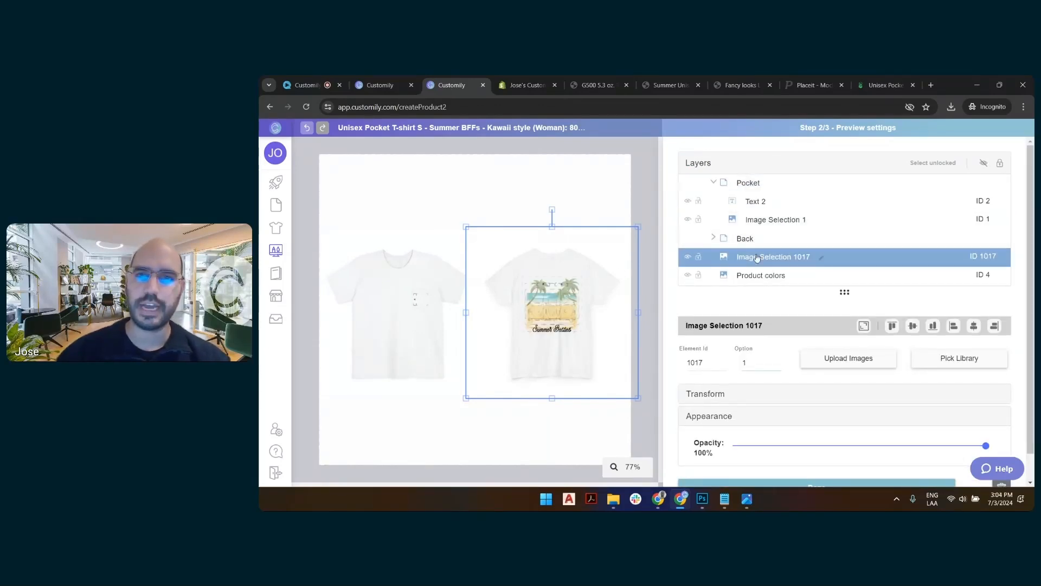
pyautogui.click(749, 241)
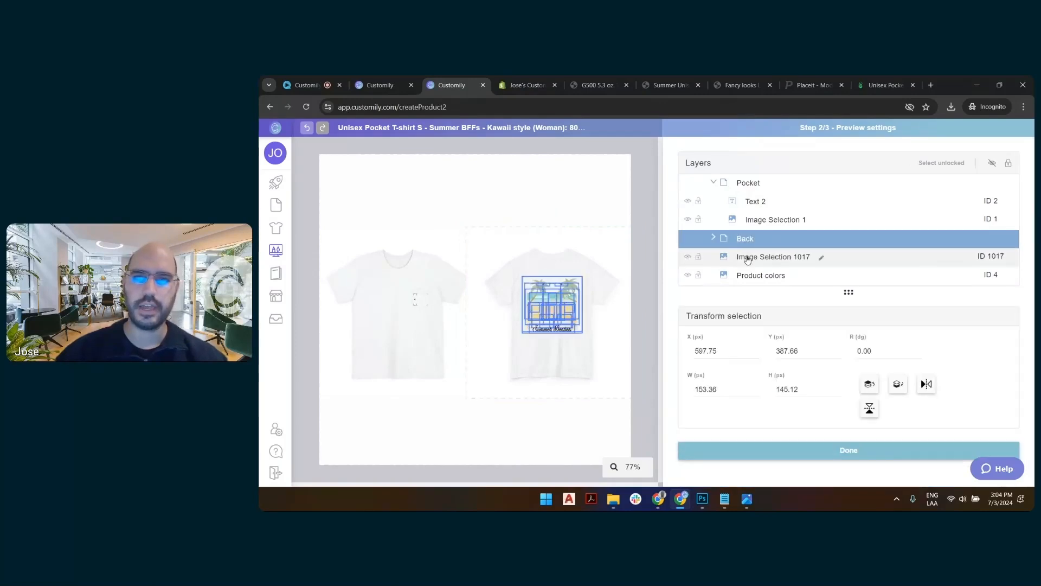
pyautogui.keyDown('shift'); pyautogui.click(748, 260); pyautogui.keyUp('shift')
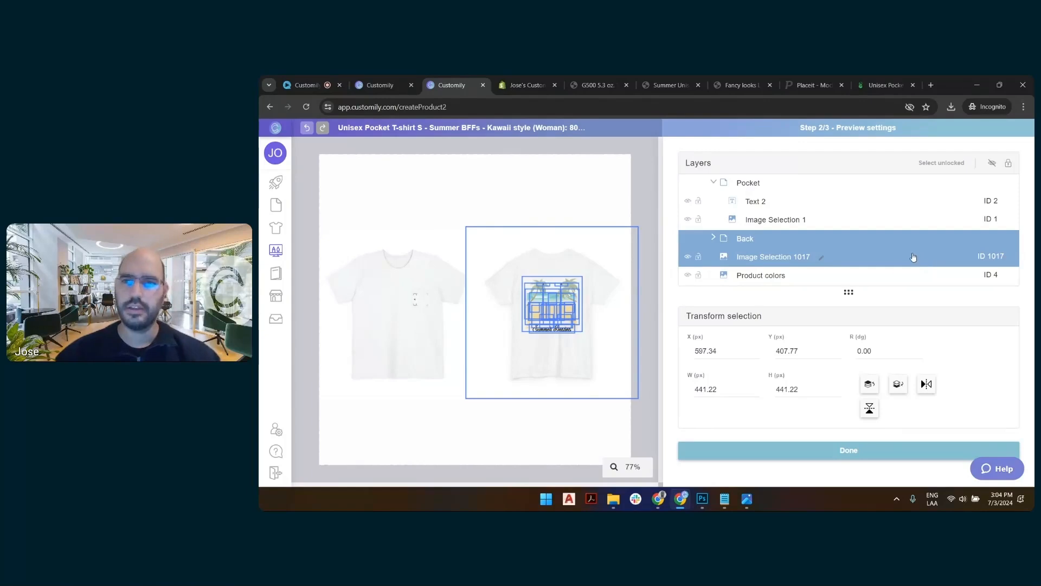
pyautogui.click(649, 217)
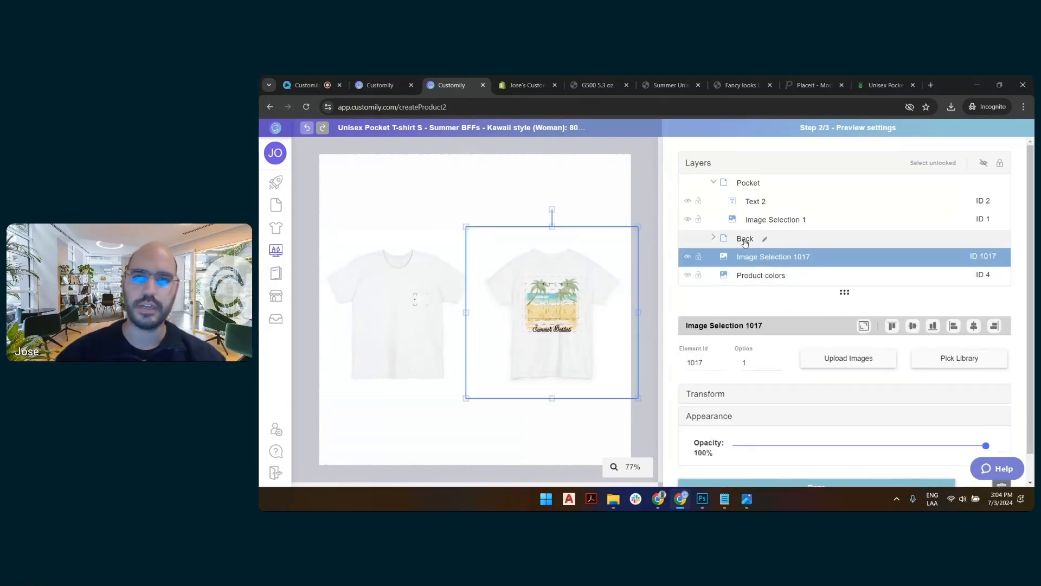
# Select the Back group together with the back shirt image layer.
pyautogui.click(745, 240)
pyautogui.click(633, 202)
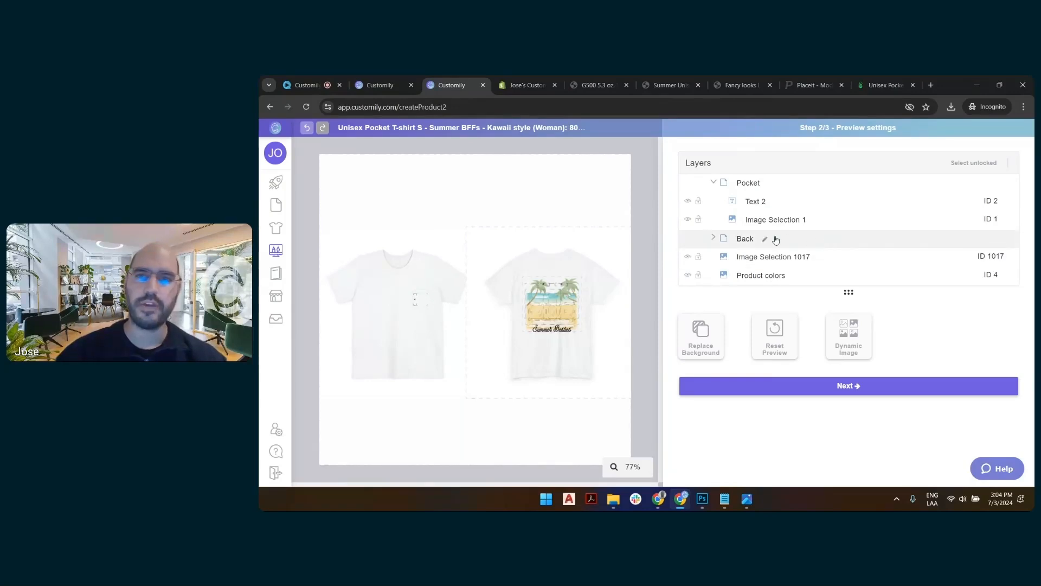
pyautogui.click(746, 240)
pyautogui.click(445, 400)
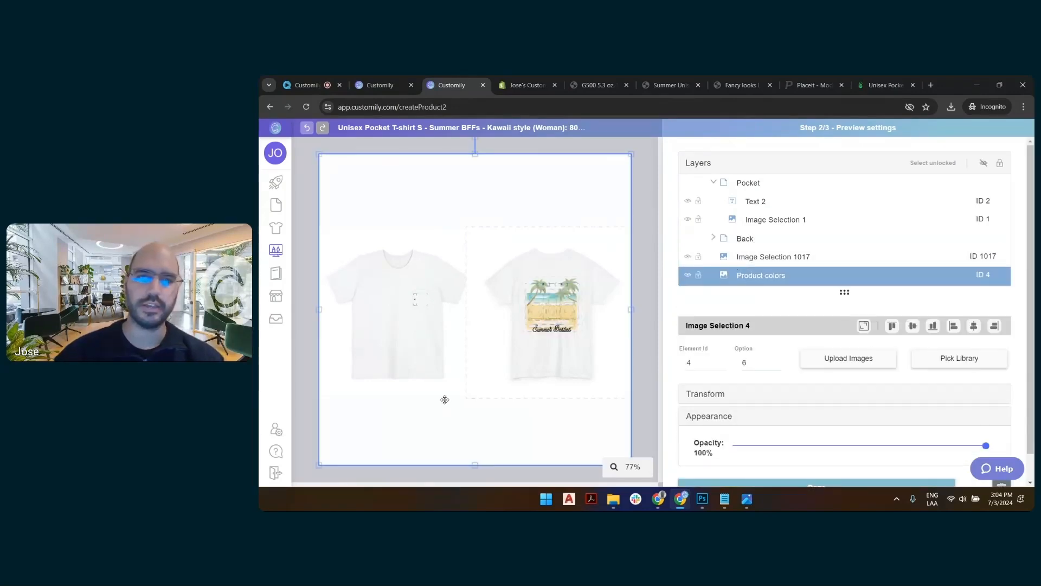
pyautogui.click(754, 259)
pyautogui.click(743, 243)
pyautogui.keyDown('shift'); pyautogui.click(760, 259); pyautogui.keyUp('shift')
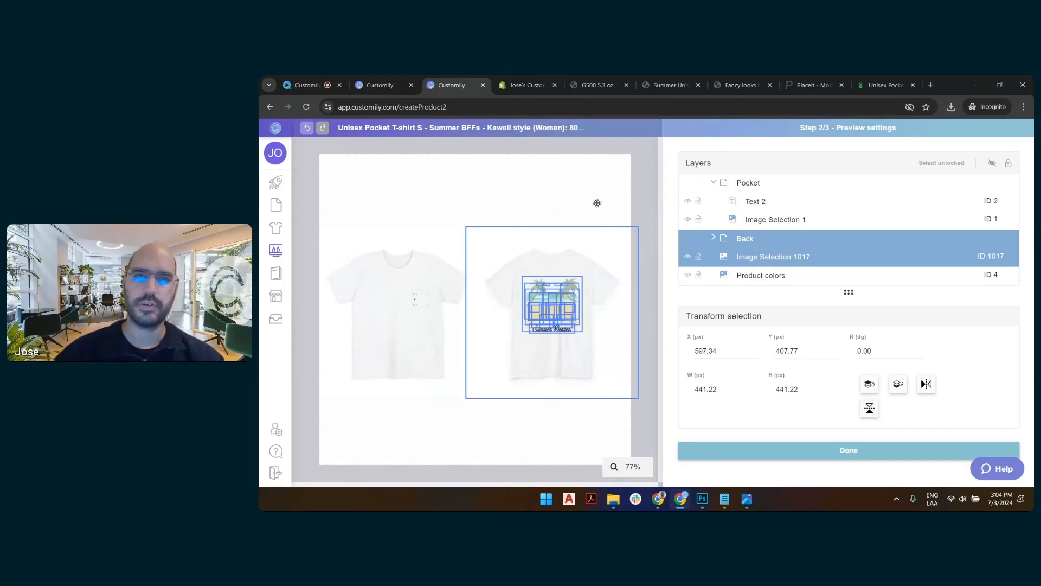
# Unlock the Title - Summer besties layer inside the Back group and check the group's remaining layers for locks.
pyautogui.click(714, 237)
pyautogui.click(764, 242)
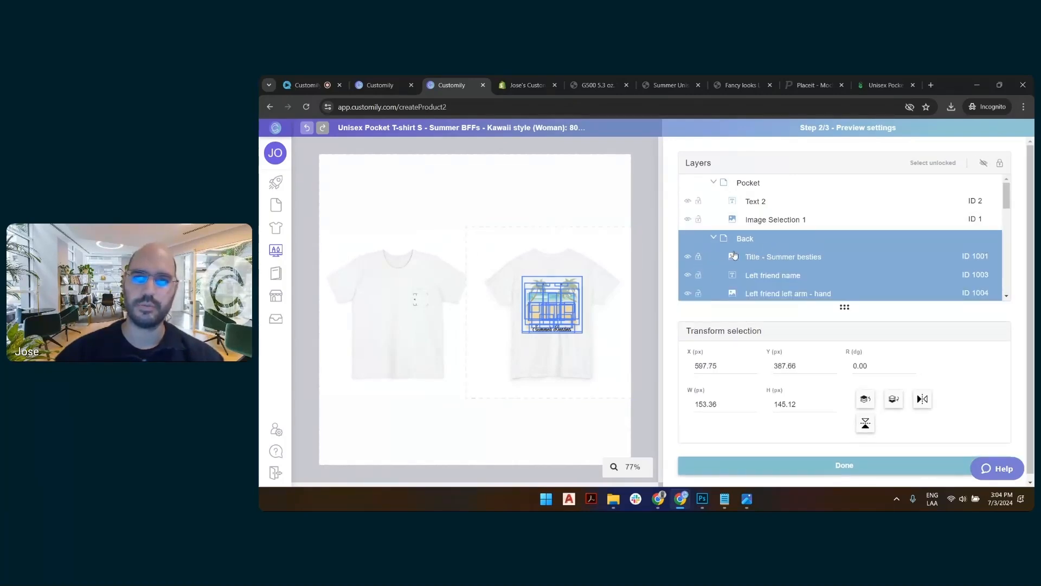
pyautogui.click(698, 259)
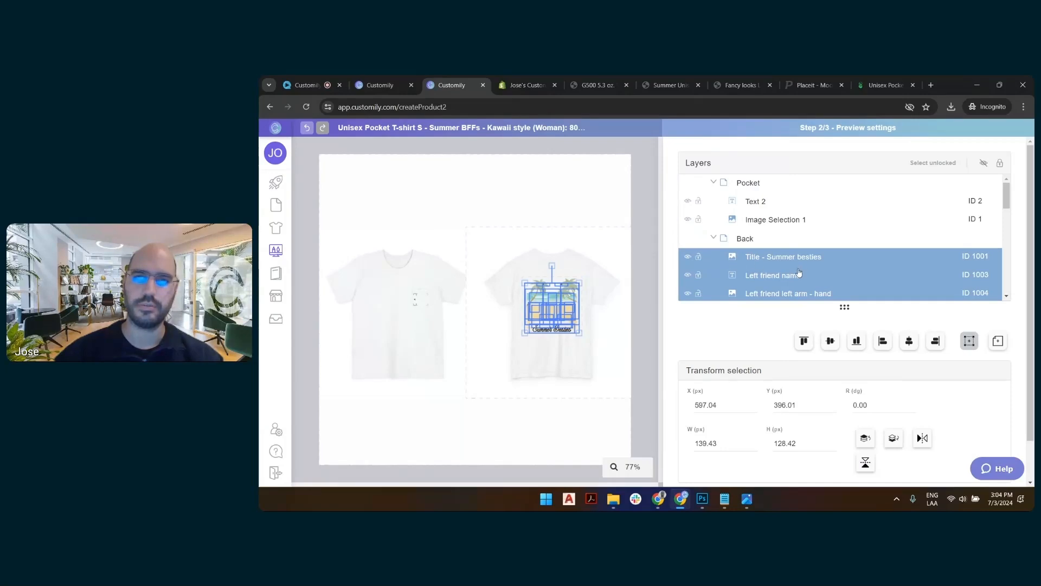
pyautogui.scroll(-4, 799, 273)
pyautogui.scroll(-6, 799, 273)
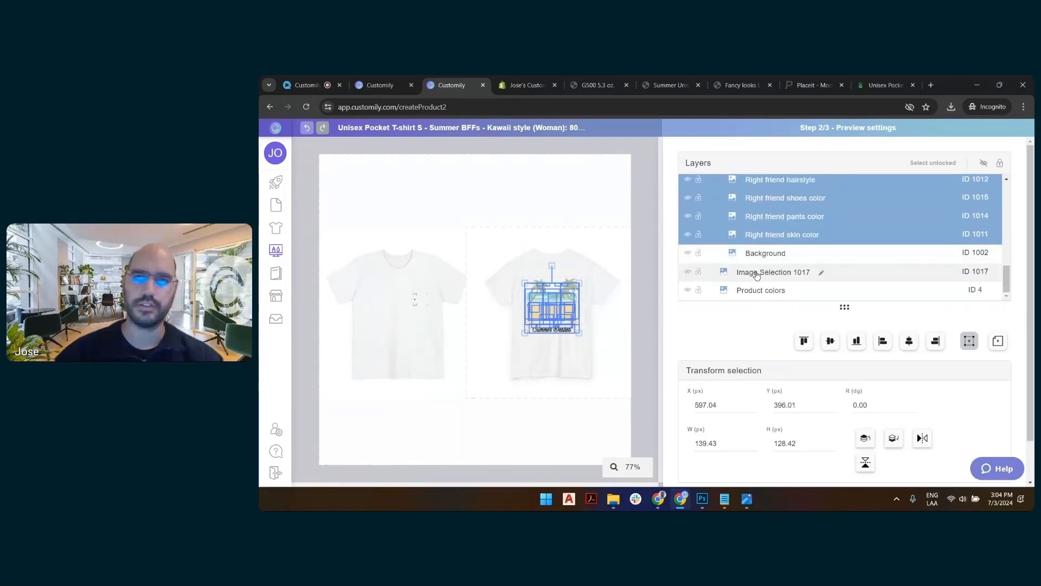
pyautogui.scroll(10, 757, 275)
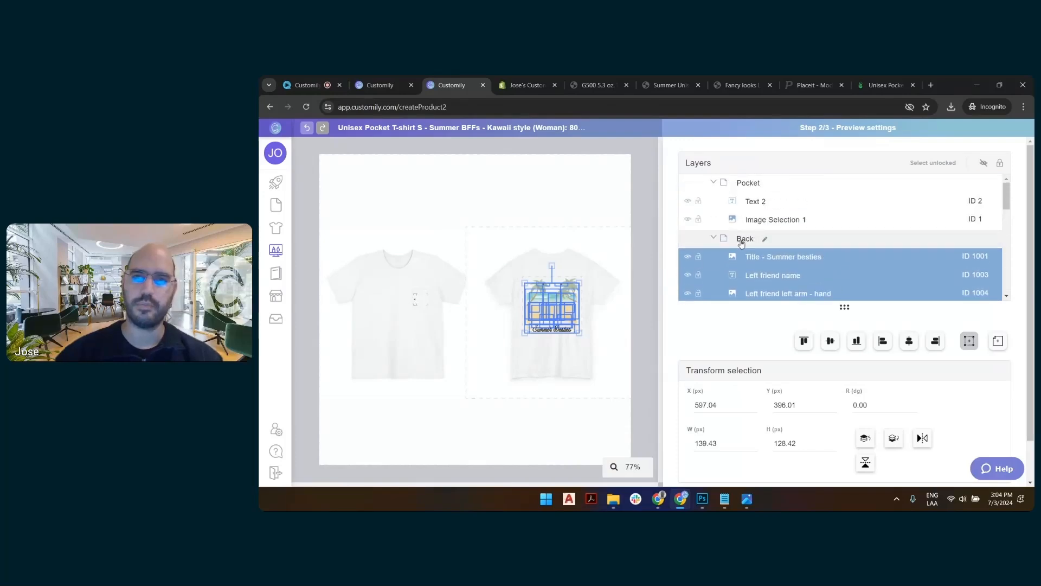
# Scale the Back group and the back shirt image together to about 930 px wide and centre them on the canvas.
pyautogui.click(714, 239)
pyautogui.click(744, 241)
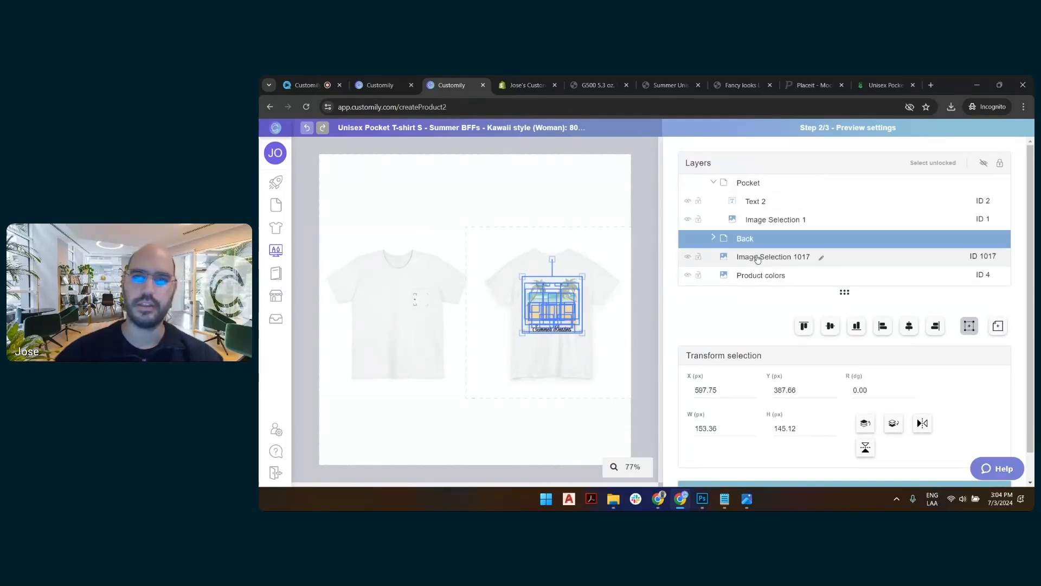
pyautogui.keyDown('shift'); pyautogui.click(757, 257); pyautogui.keyUp('shift')
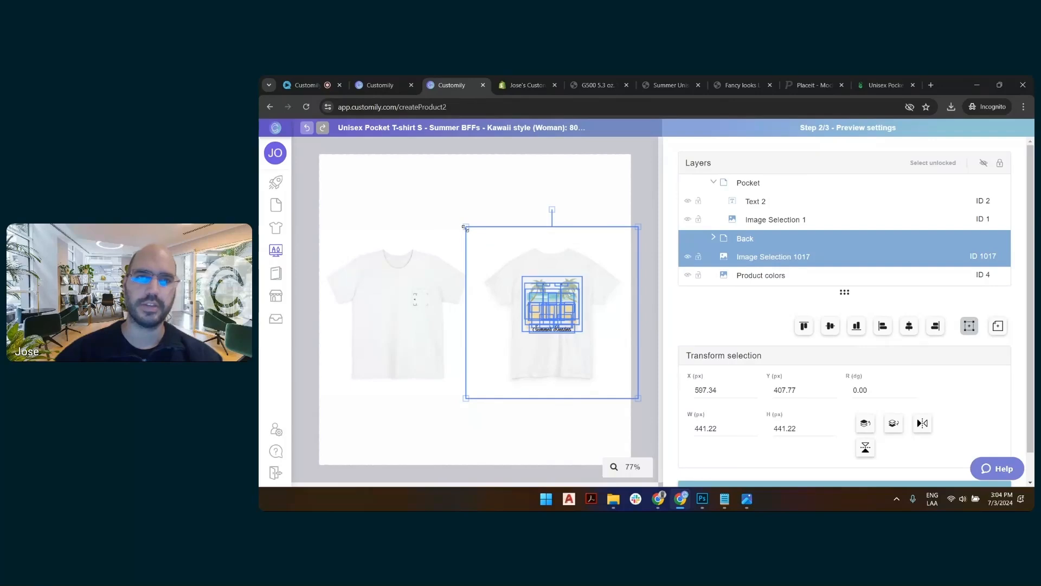
pyautogui.moveTo(465, 229); pyautogui.dragTo(274, 67)
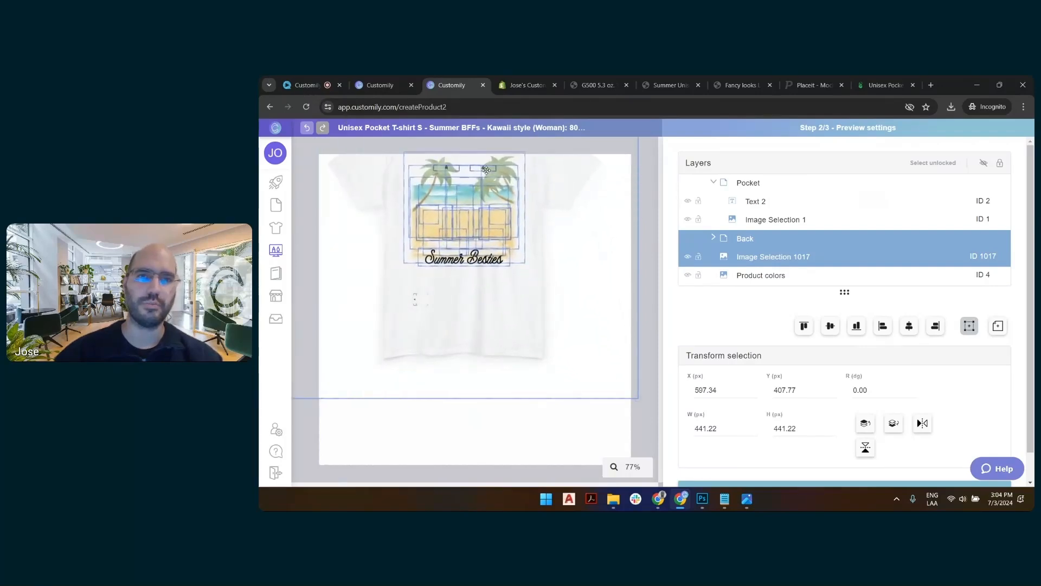
pyautogui.moveTo(551, 185); pyautogui.dragTo(568, 254)
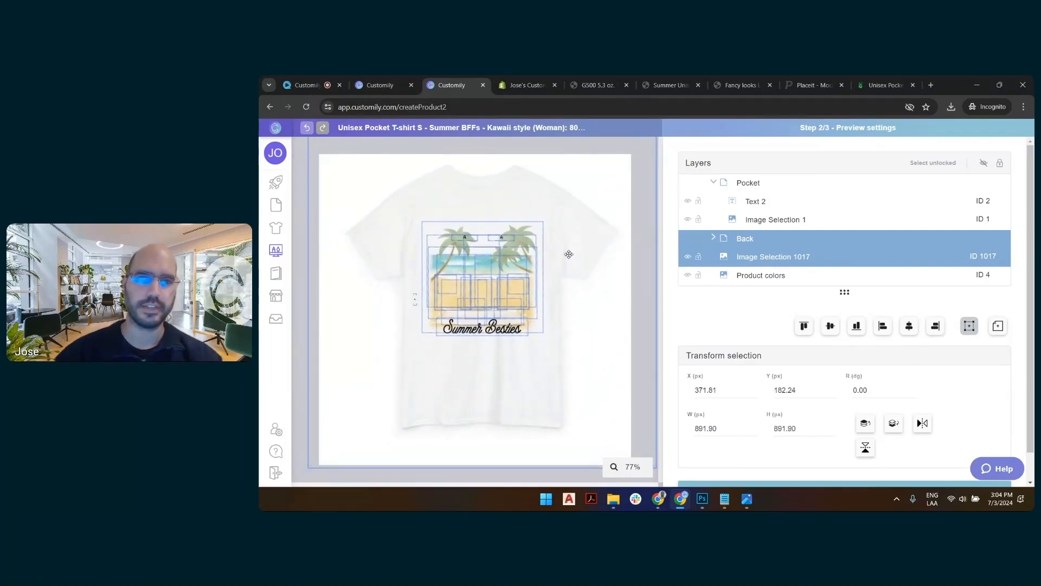
pyautogui.scroll(-2, 607, 192)
pyautogui.scroll(1, 451, 318)
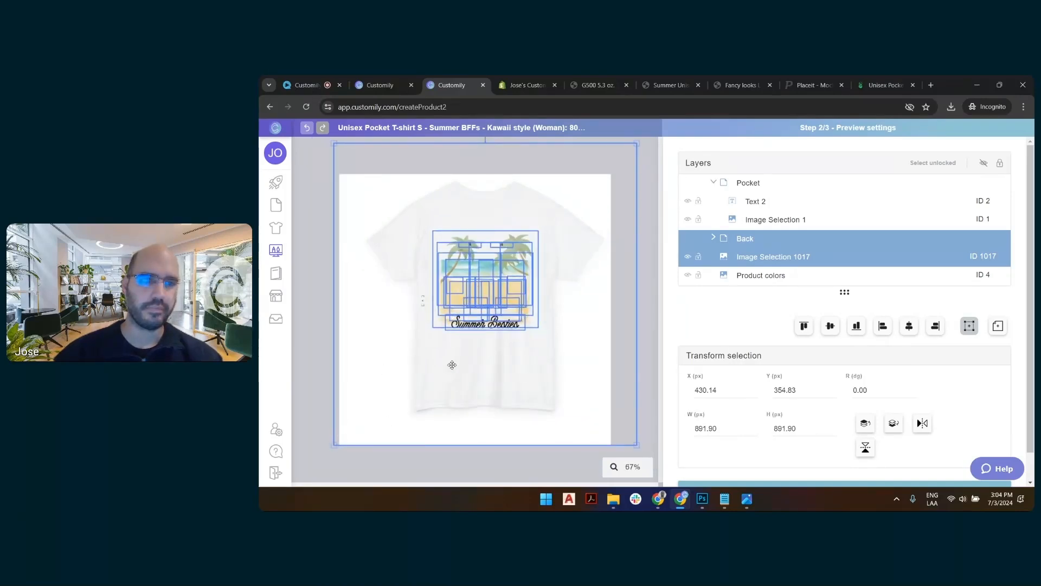
pyautogui.moveTo(333, 445)
pyautogui.mouseDown()
pyautogui.moveTo(307, 464)
pyautogui.moveTo(321, 459)
pyautogui.mouseUp()
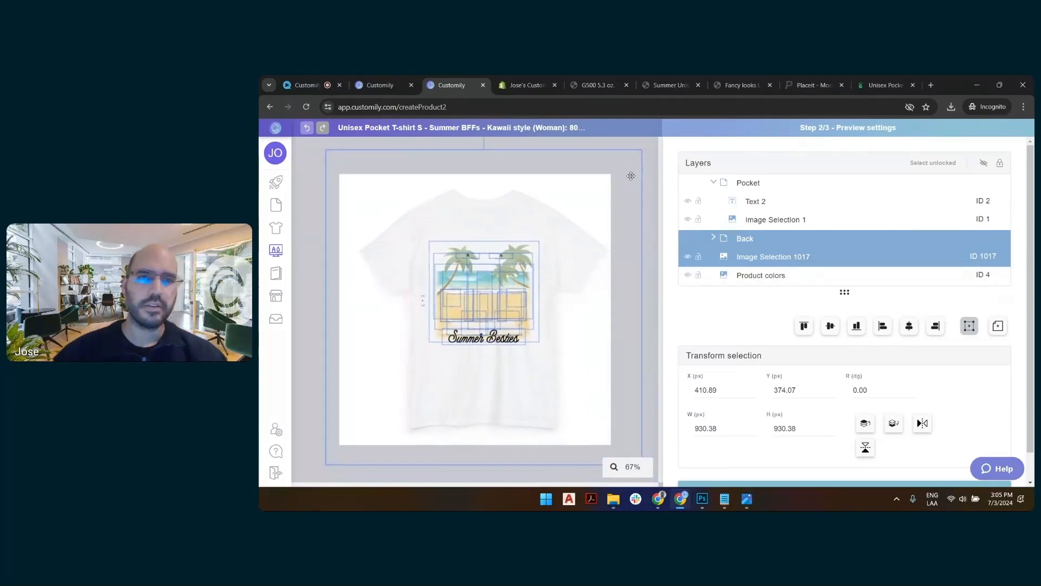
# Nudge the Back group and its shirt image toward the canvas centre, and rename the shirt image layer New product color.
pyautogui.moveTo(626, 172); pyautogui.dragTo(625, 172)
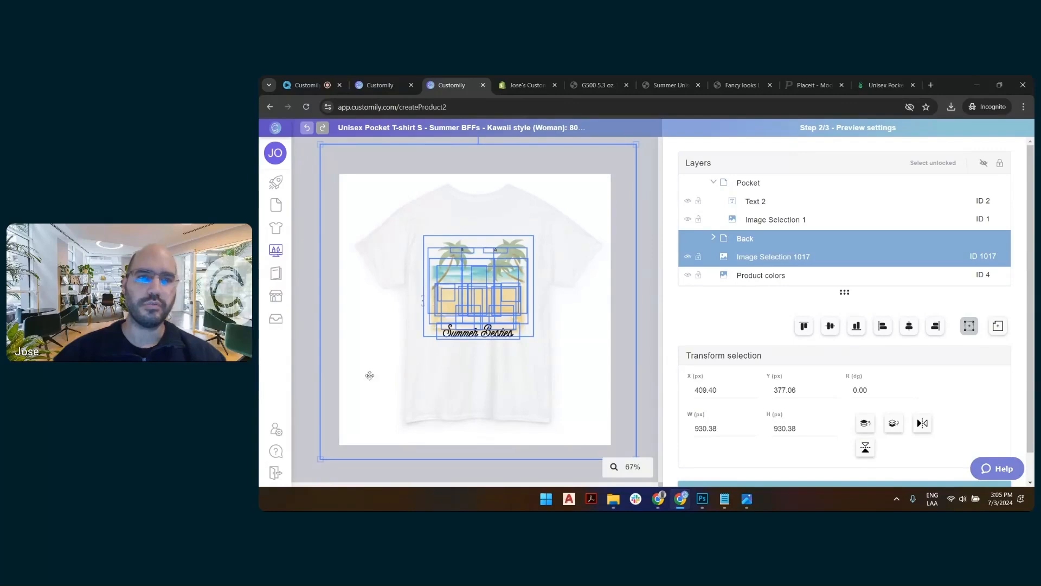
pyautogui.click(645, 184)
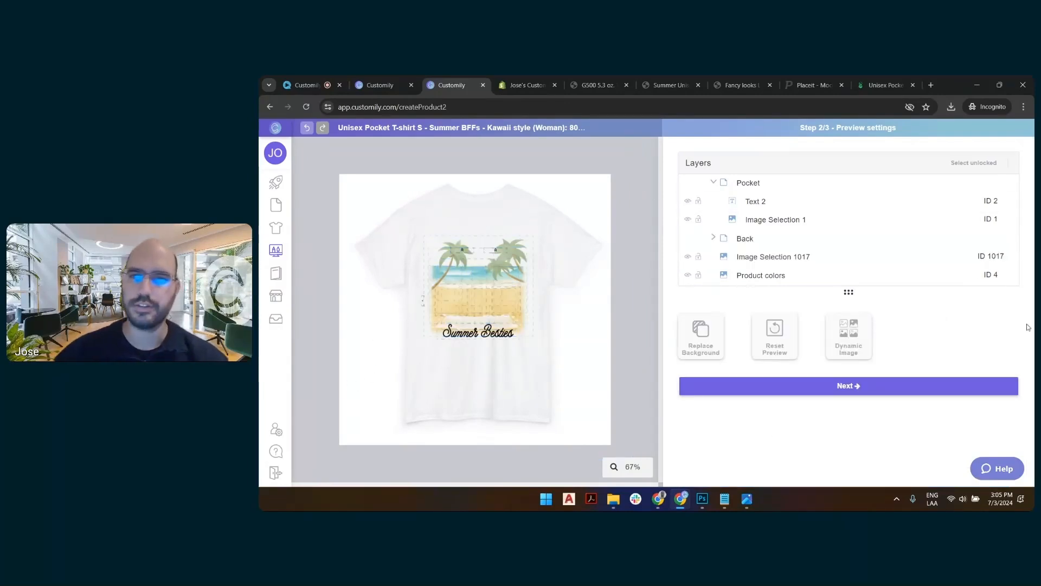
pyautogui.click(819, 258)
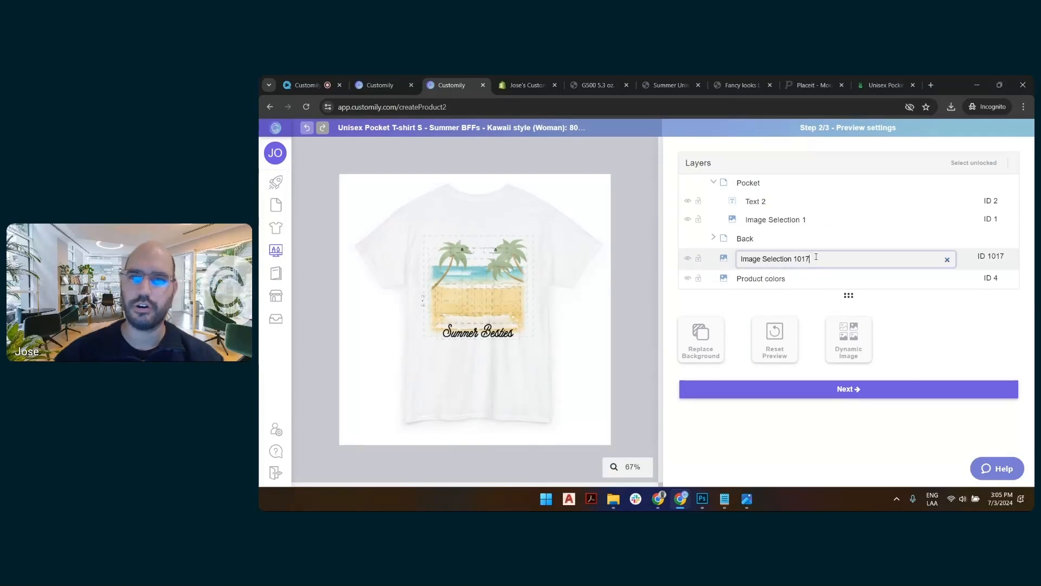
pyautogui.doubleClick(782, 259)
pyautogui.click(782, 259)
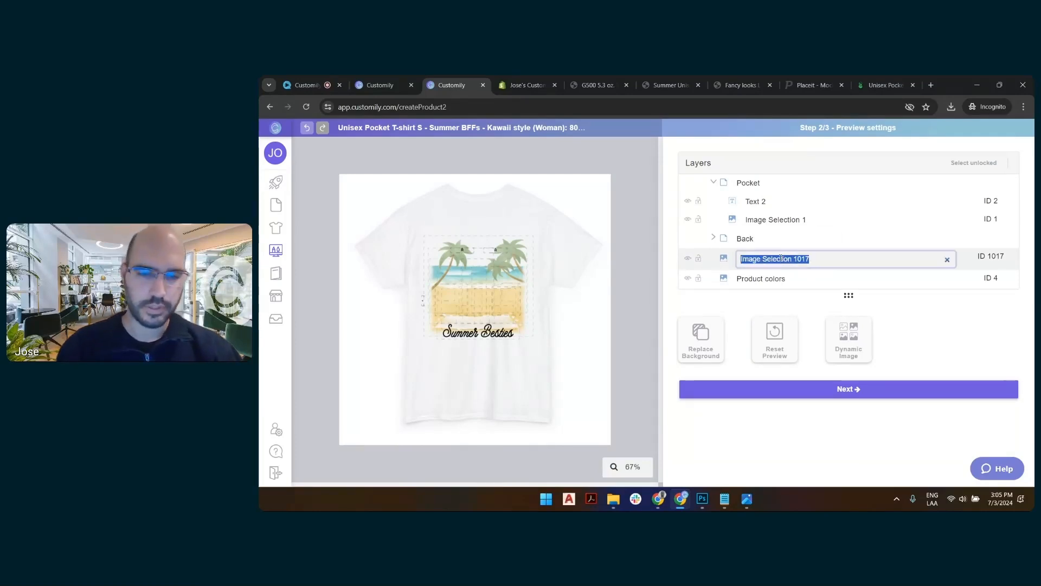
pyautogui.write('New ')
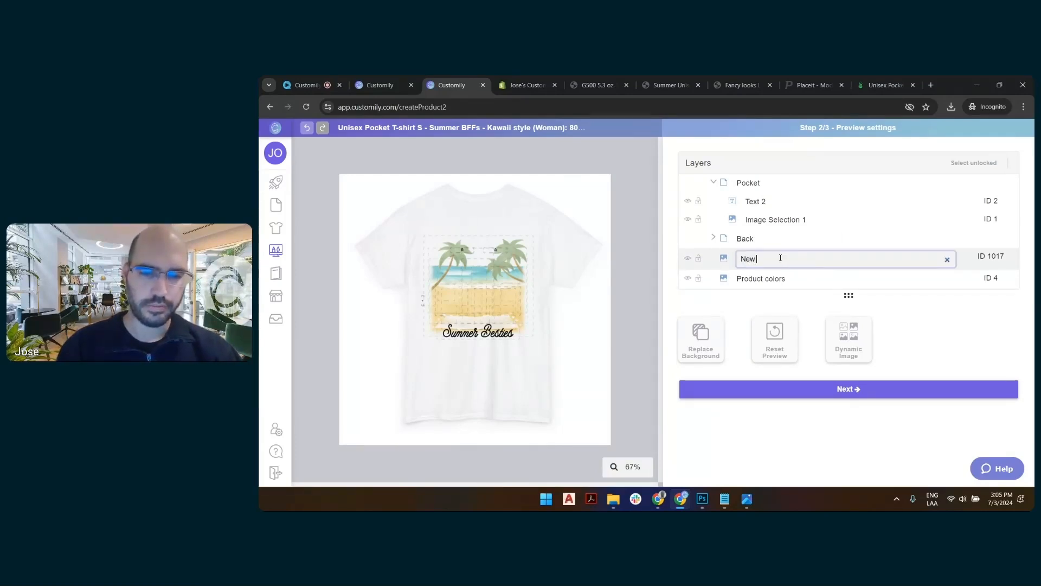
pyautogui.write('product color')
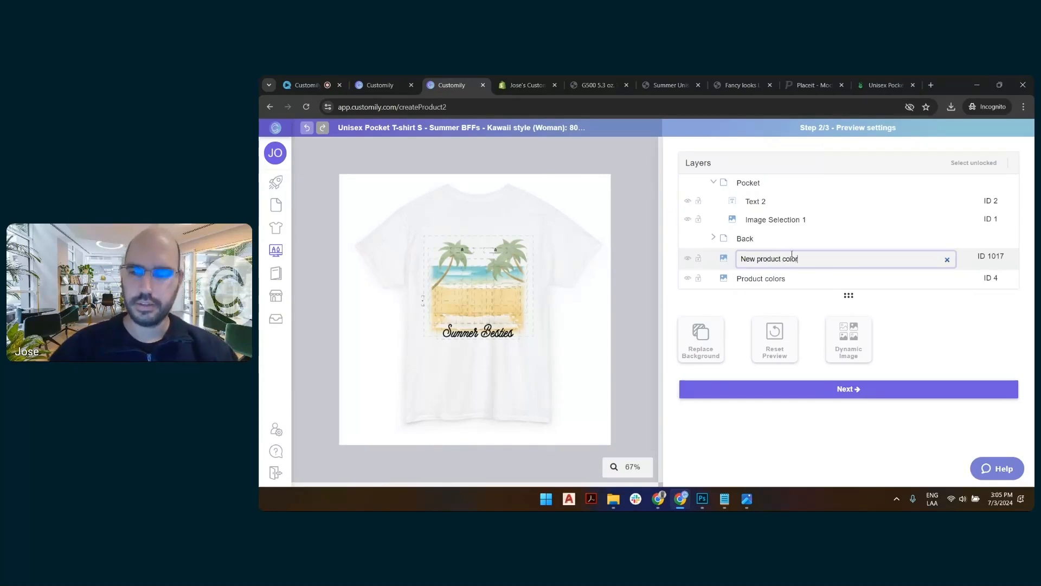
pyautogui.press('Return')
pyautogui.click(787, 258)
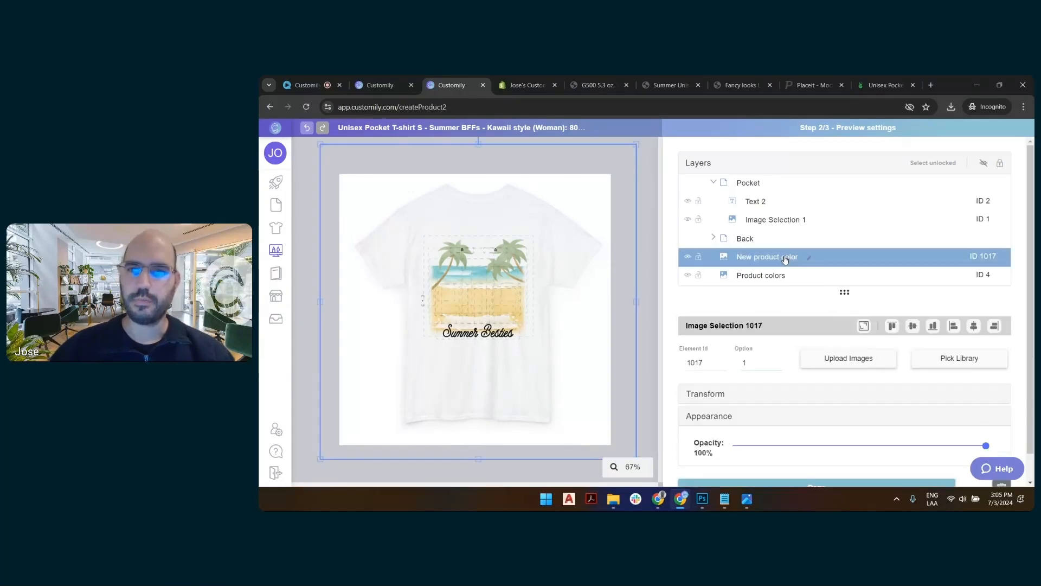
pyautogui.click(695, 368)
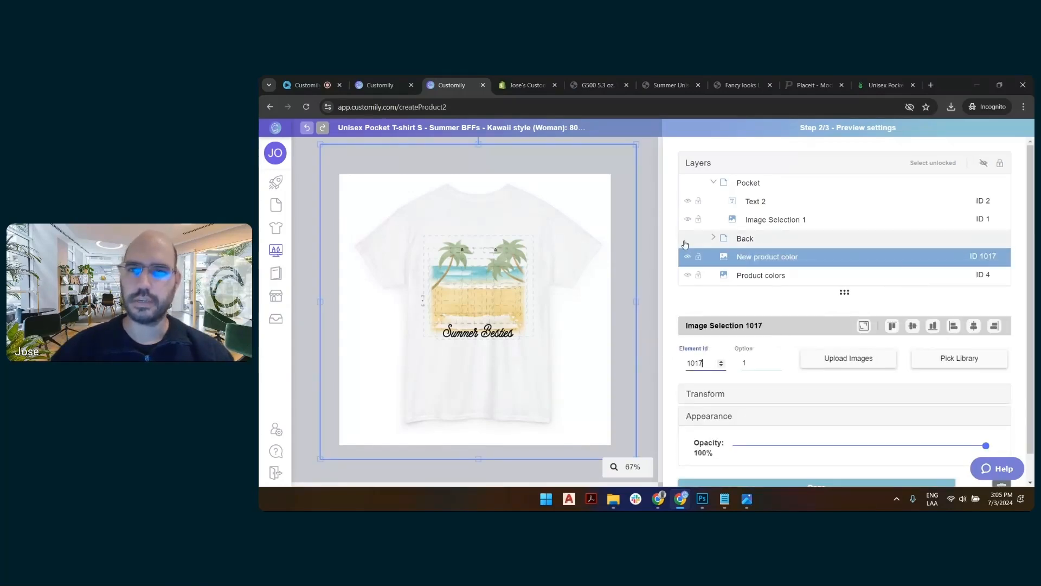
pyautogui.click(650, 209)
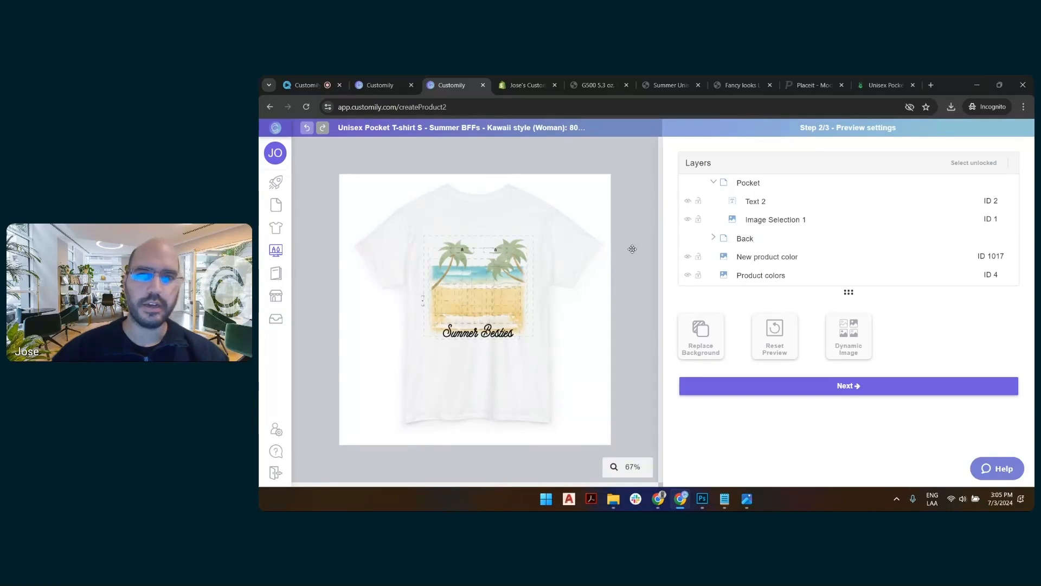
# Add a new dynamic image layer to the preview and name it Pocket view.
pyautogui.click(860, 339)
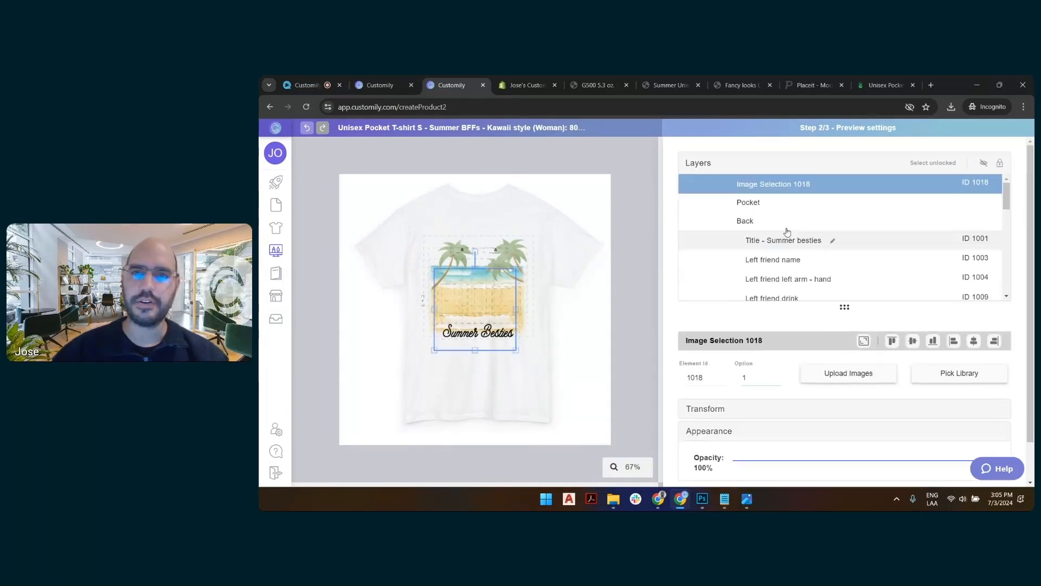
pyautogui.doubleClick(790, 184)
pyautogui.hotkey('ctrl', 'a')
pyautogui.write('Po')
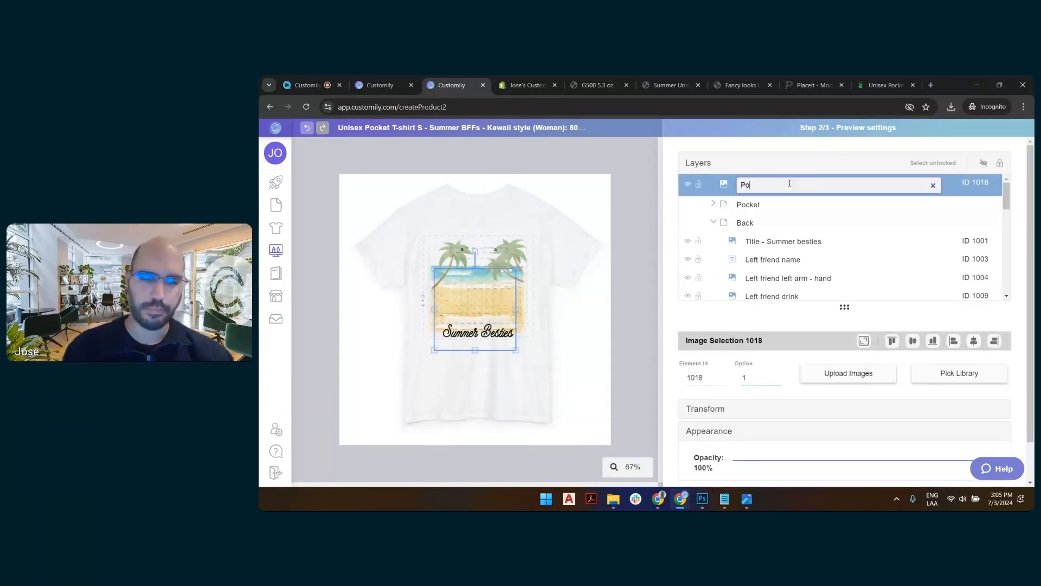
pyautogui.write('cket view')
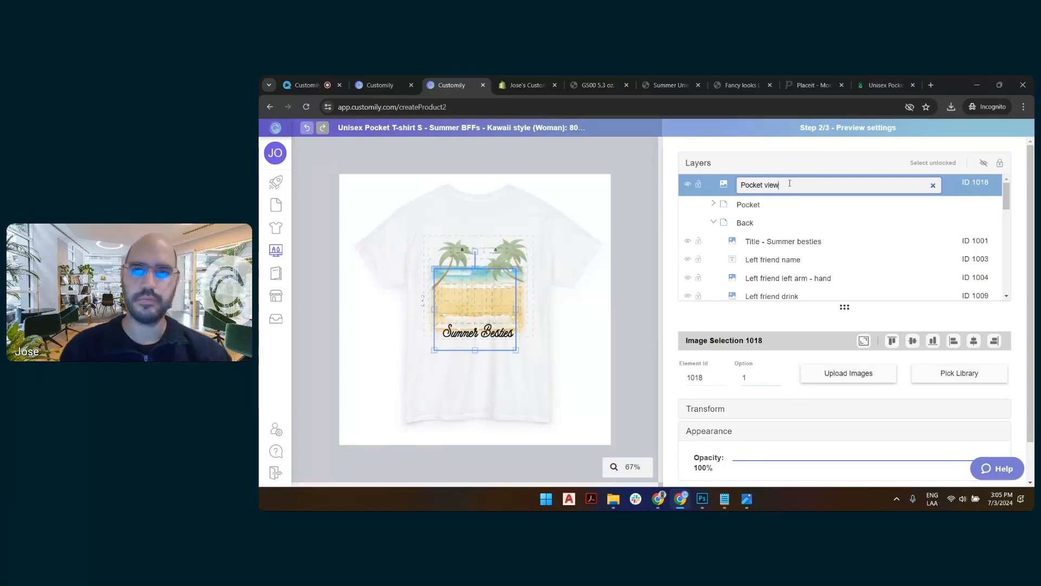
pyautogui.press('Return')
# Upload LS pocket closeup.png to the Pocket view layer and accept the large-image scaling.
pyautogui.click(870, 380)
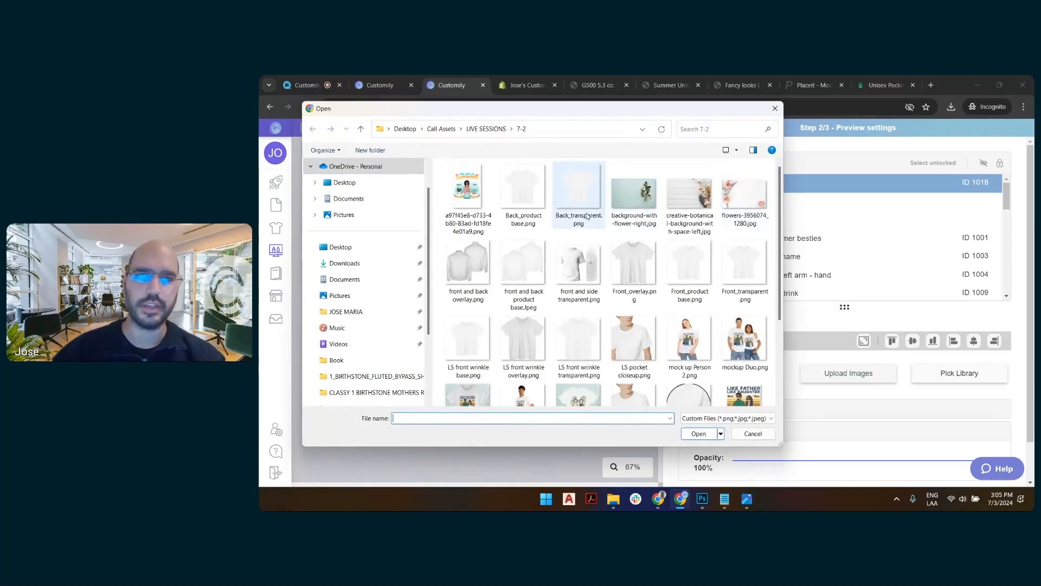
pyautogui.doubleClick(629, 339)
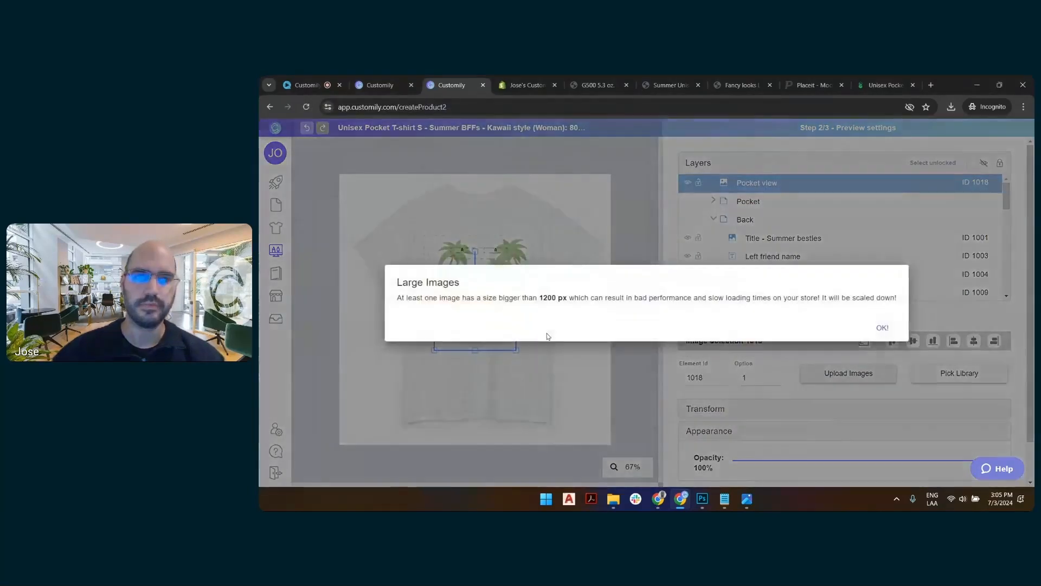
pyautogui.click(871, 328)
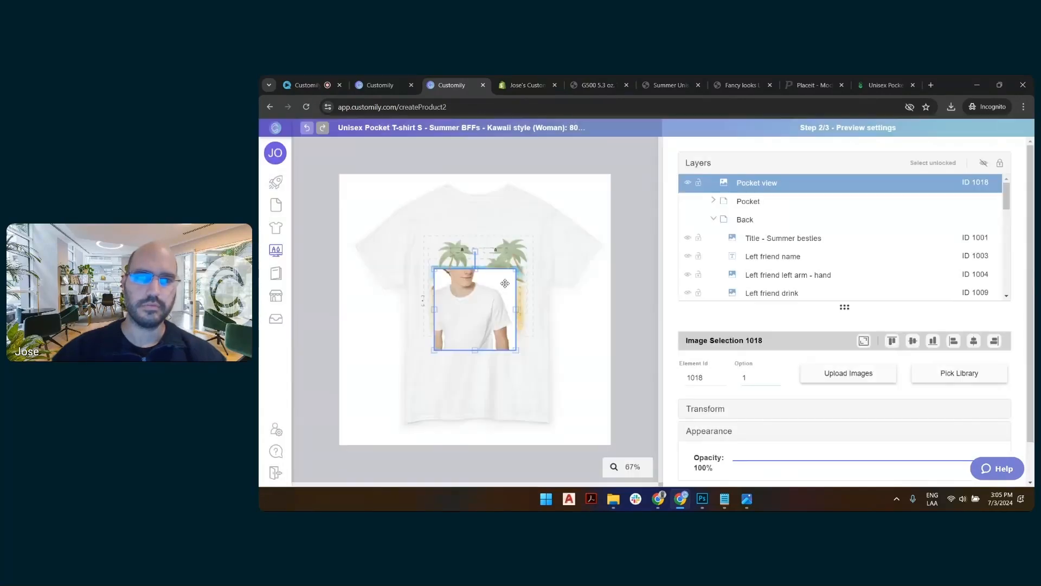
# Align the Pocket view image to the canvas's lower-left corner and enlarge it to somewhat over a third of the canvas width.
pyautogui.moveTo(504, 283); pyautogui.dragTo(415, 373)
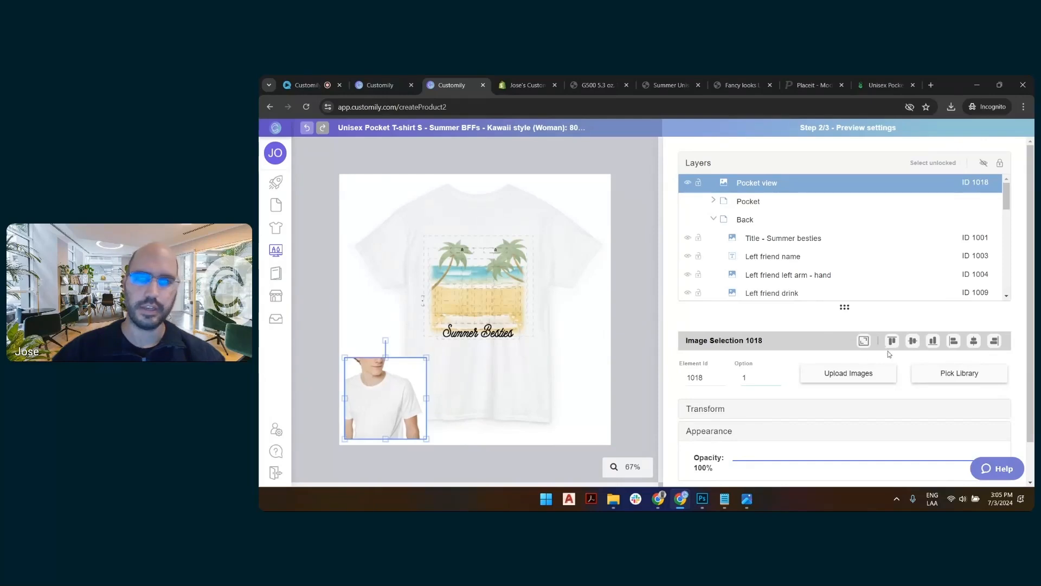
pyautogui.click(932, 341)
pyautogui.click(954, 341)
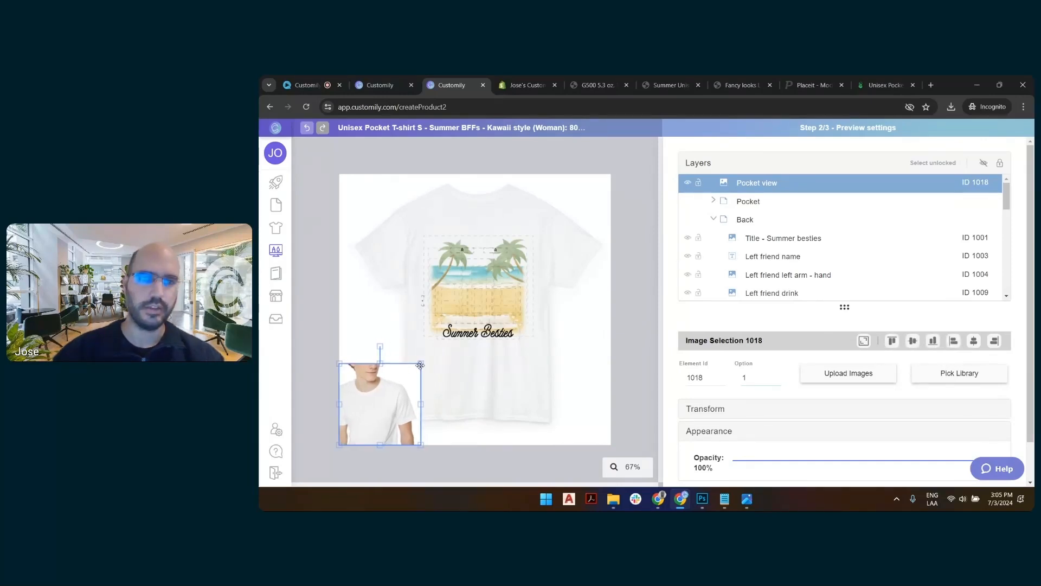
pyautogui.moveTo(422, 364); pyautogui.dragTo(474, 312)
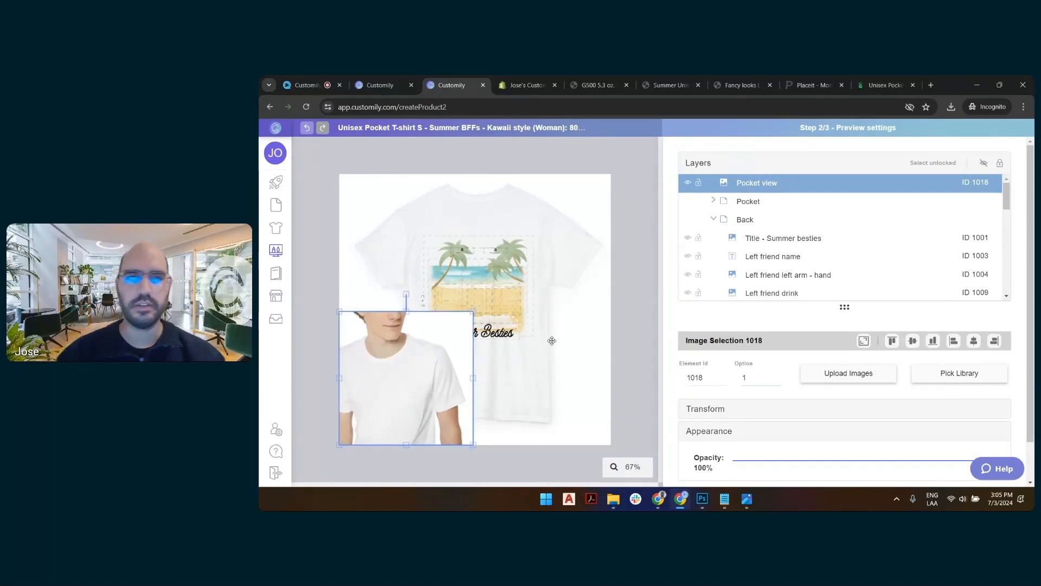
pyautogui.moveTo(474, 312); pyautogui.dragTo(440, 345)
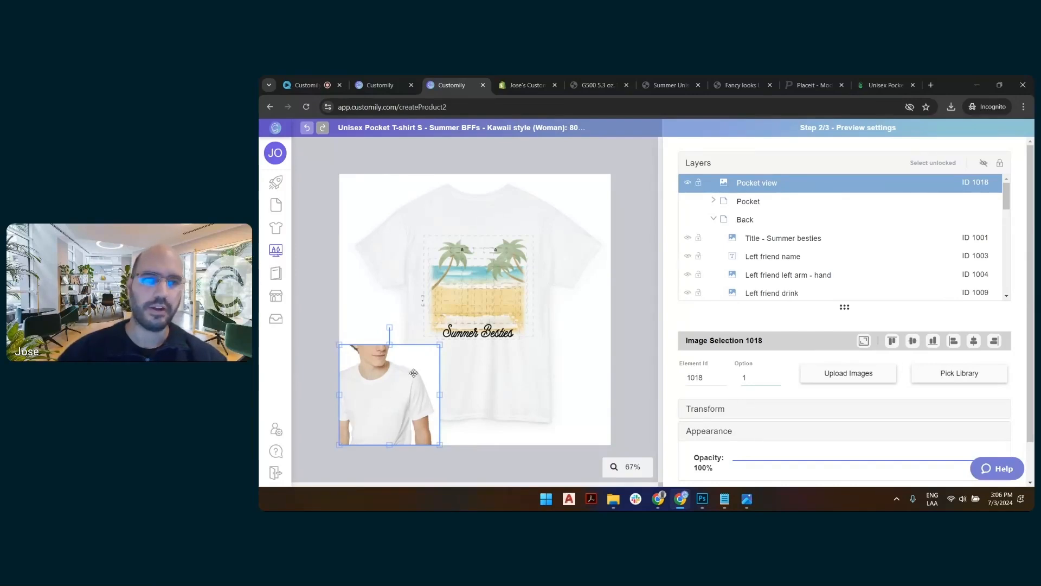
pyautogui.click(470, 462)
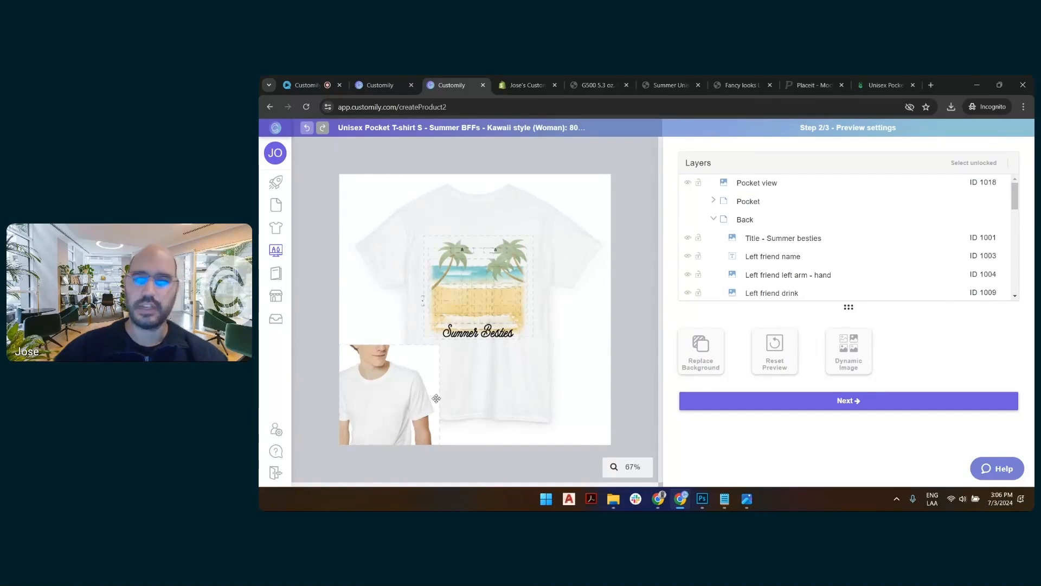
# Switch to Paint and open LS pocket closeup.png from the 7-2 folder.
pyautogui.click(546, 499)
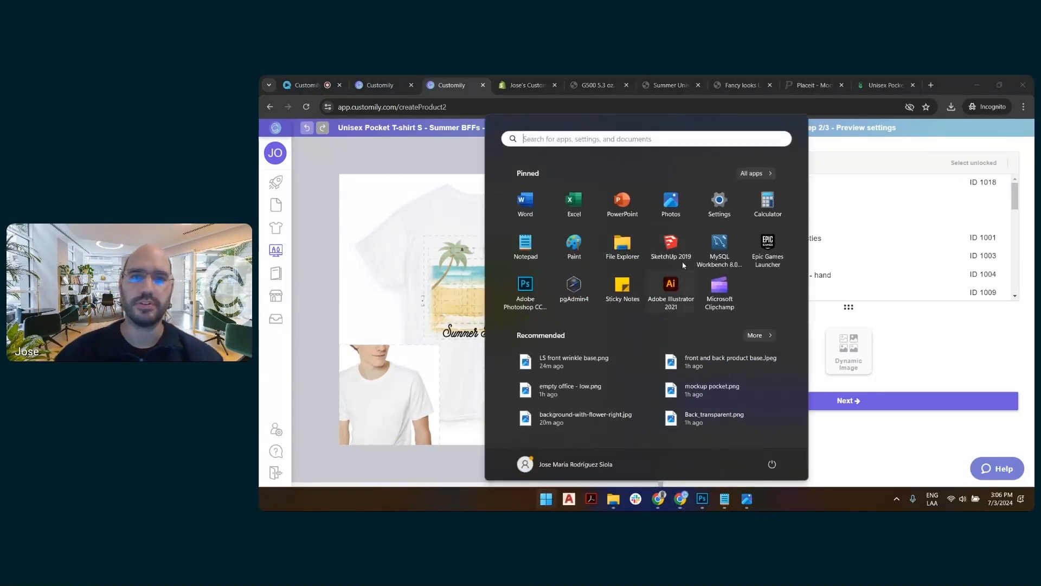
pyautogui.click(573, 245)
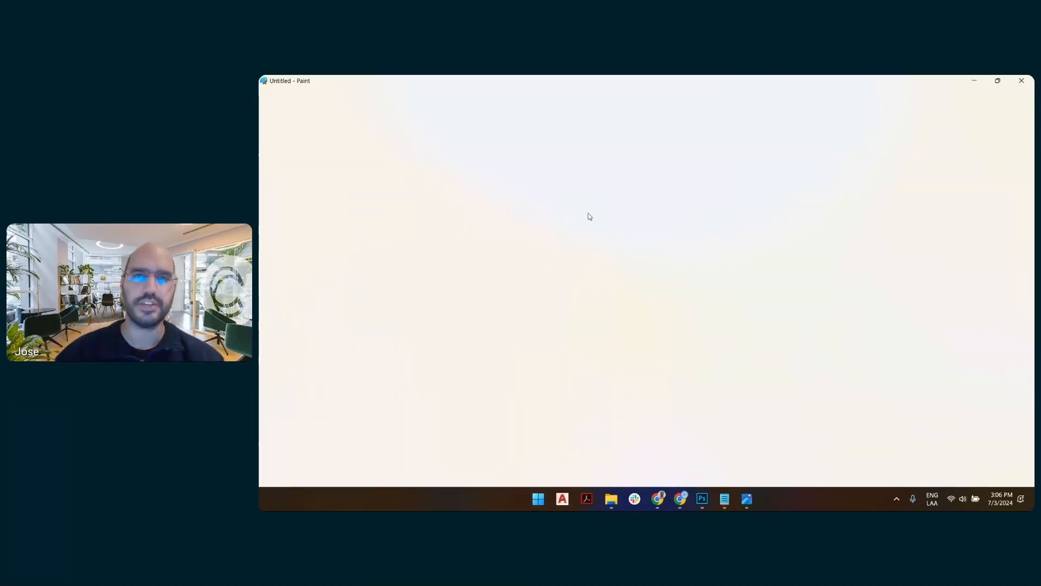
pyautogui.click(271, 98)
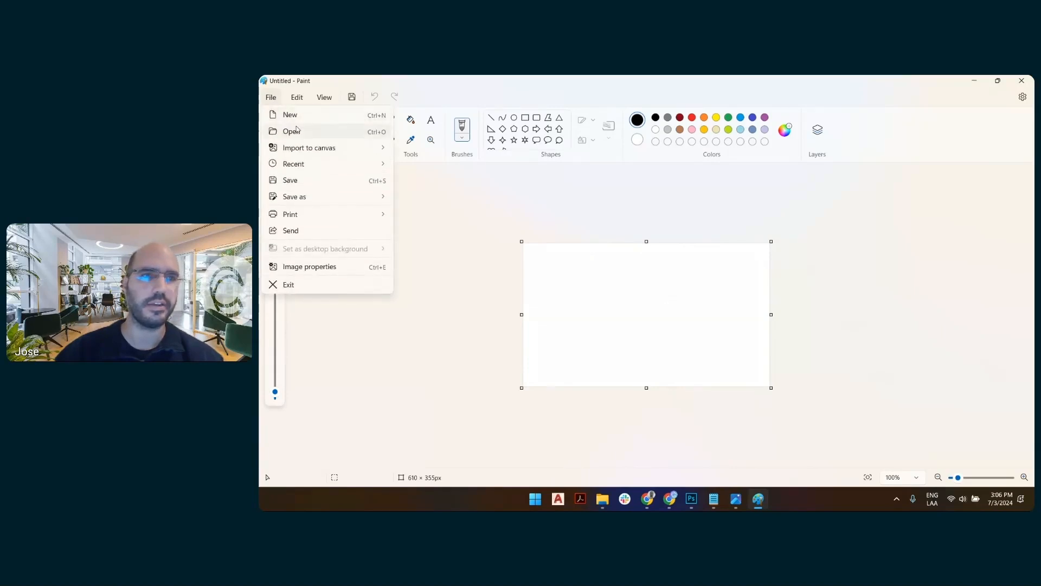
pyautogui.click(292, 130)
pyautogui.doubleClick(601, 390)
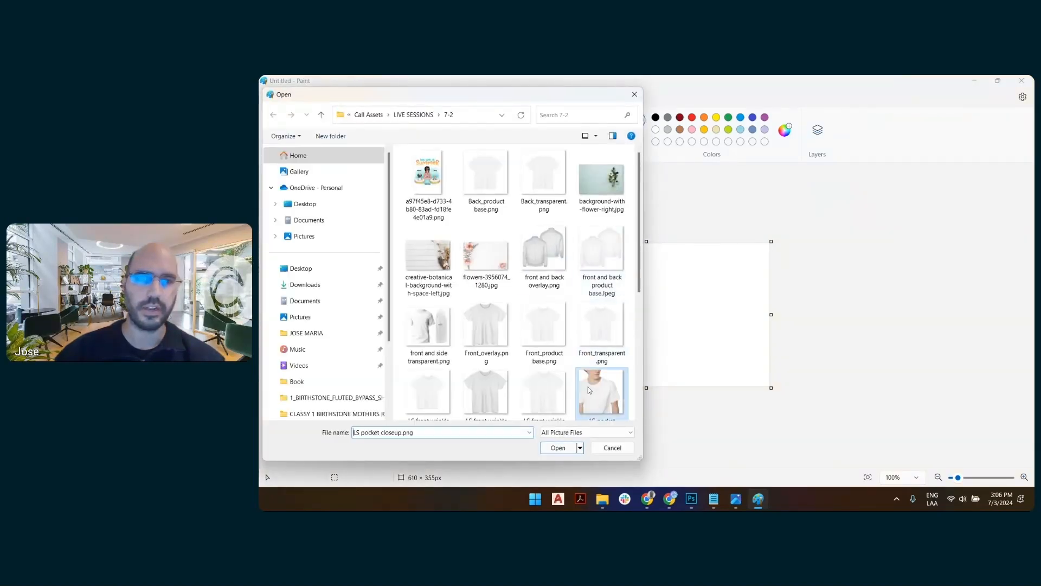
# Save the image as a PNG over the existing LS pocket closeup.png file.
pyautogui.click(271, 97)
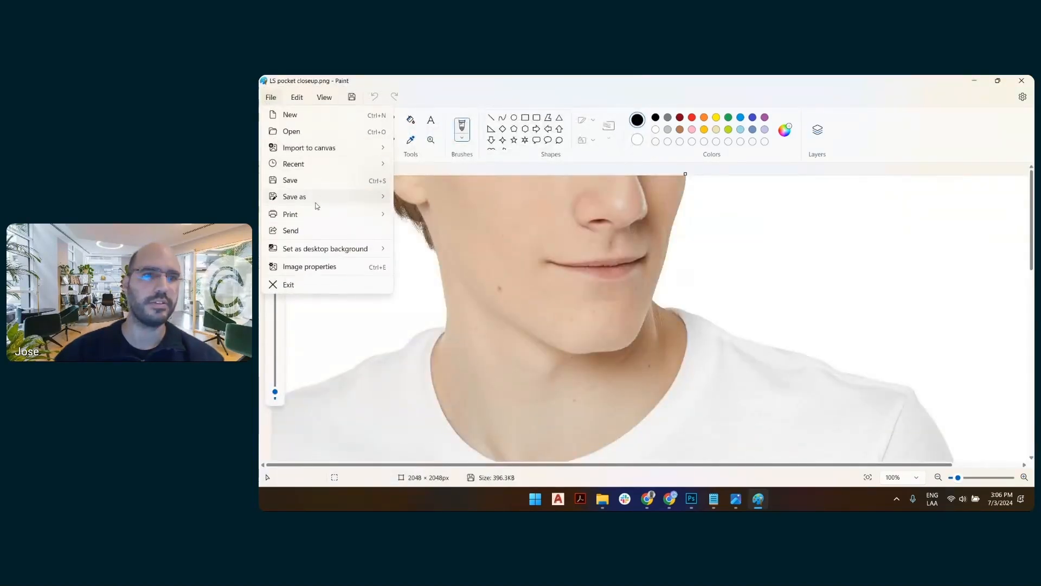
pyautogui.moveTo(317, 199)
pyautogui.click(415, 202)
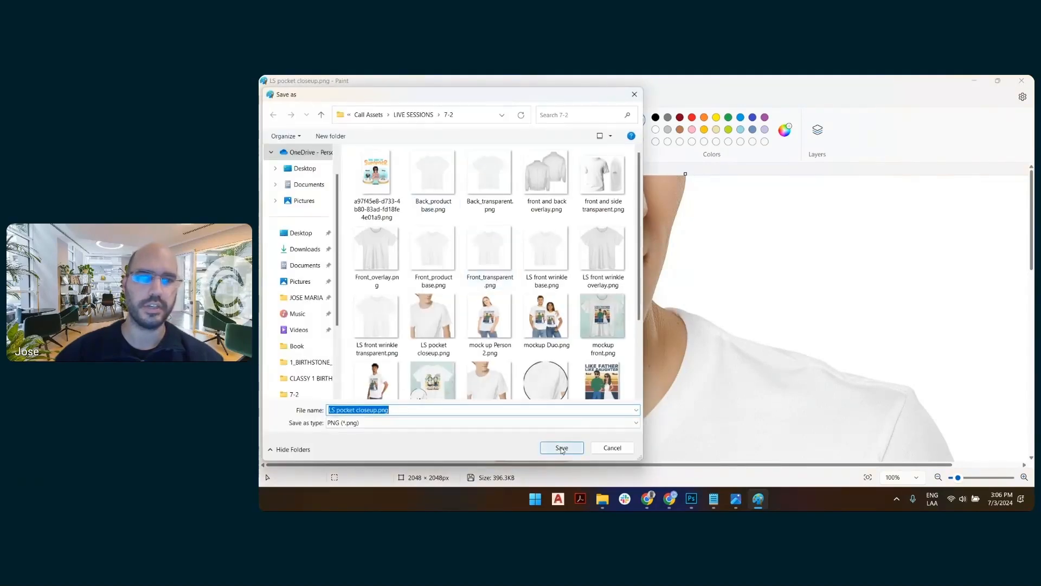
pyautogui.click(562, 448)
pyautogui.click(671, 288)
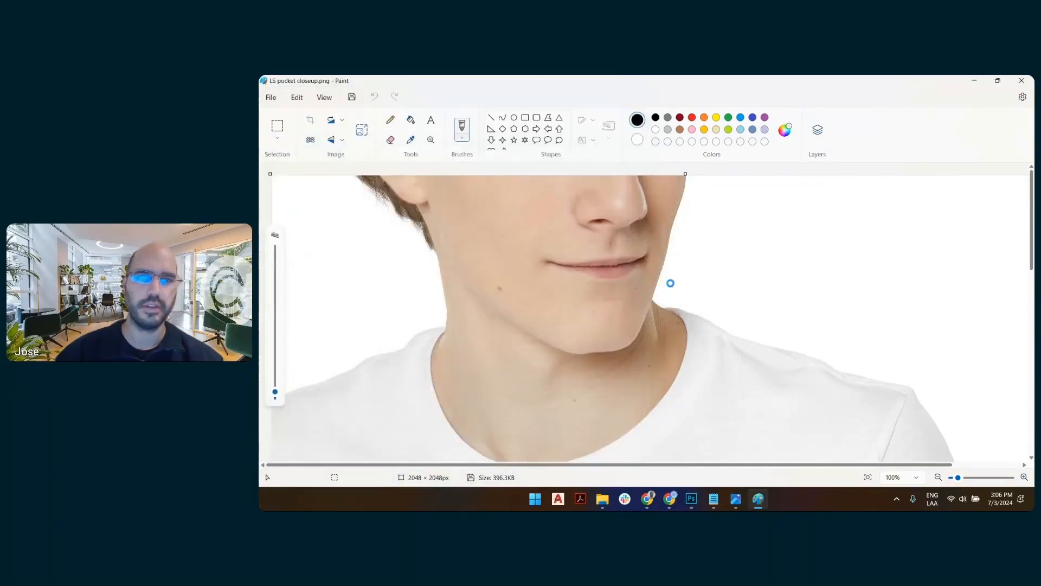
# Switch to Photoshop and open LS pocket closeup.png from the 7-2 folder.
pyautogui.click(692, 498)
pyautogui.click(295, 82)
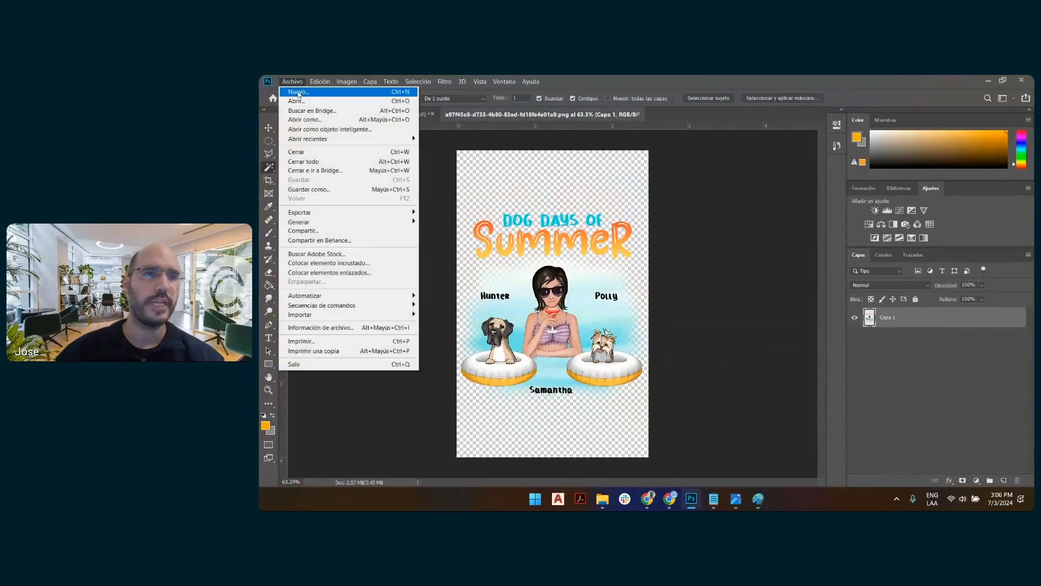
pyautogui.click(299, 101)
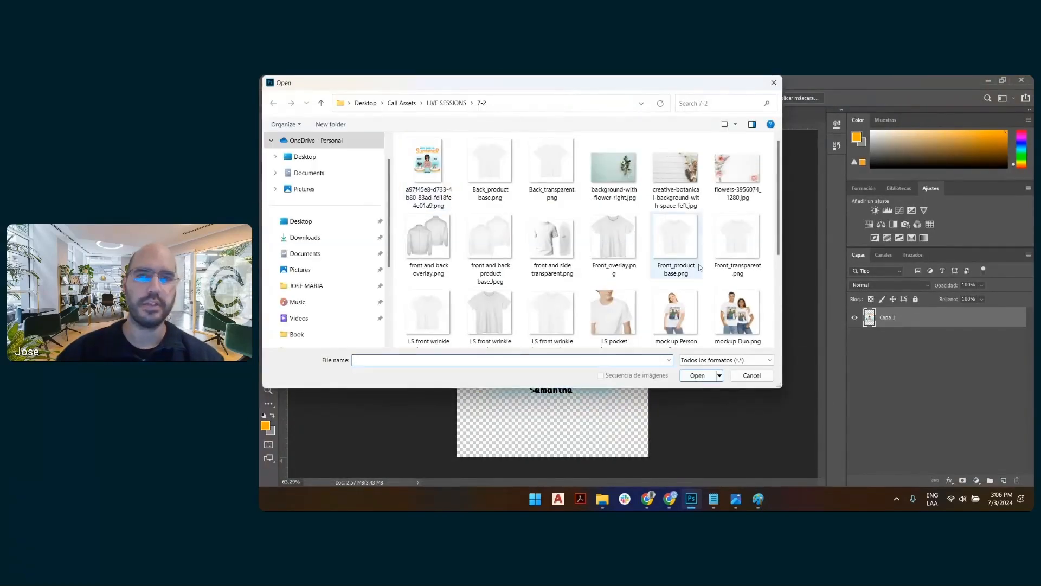
pyautogui.doubleClick(616, 315)
pyautogui.press('Return')
pyautogui.press('w')
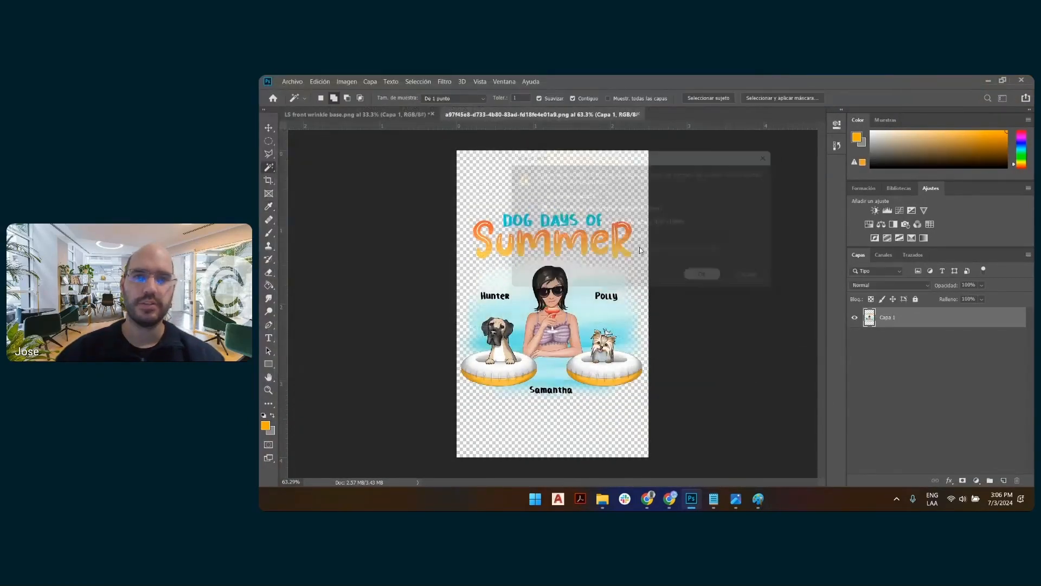
# Move the photo layer upward on the canvas with the Move tool, bringing the shirt pocket closer to the middle.
pyautogui.click(269, 127)
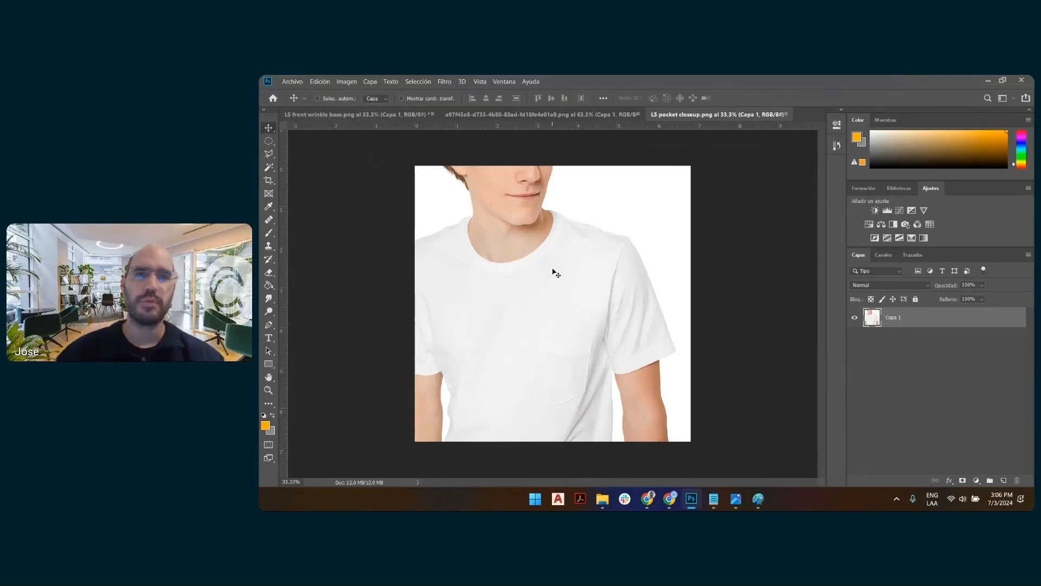
pyautogui.moveTo(574, 316); pyautogui.dragTo(580, 231)
pyautogui.rightClick(544, 254)
pyautogui.click(560, 231)
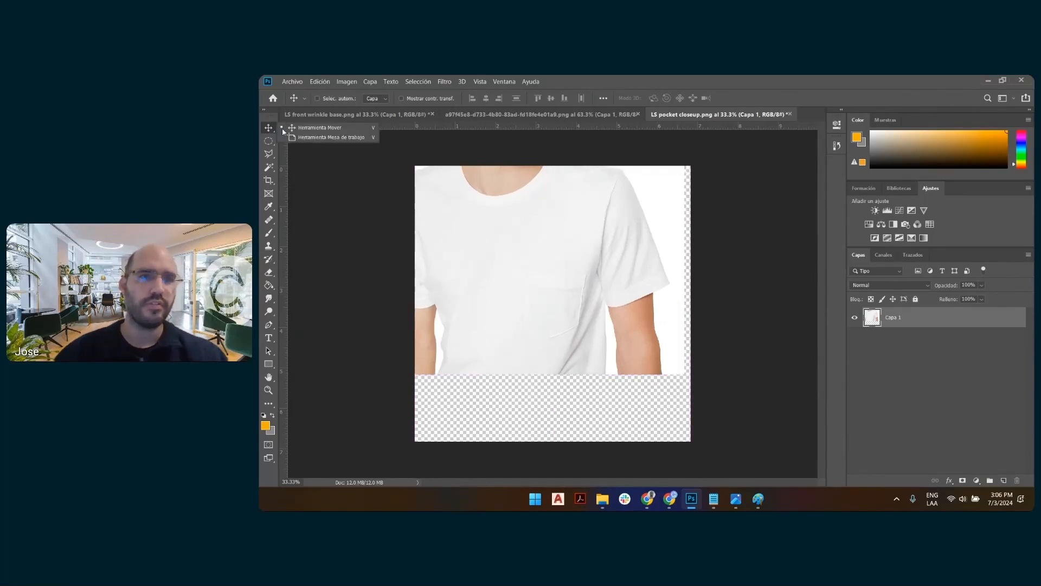
# Scale the photo layer to about 164% with Free Transform and reposition it so the shirt pocket sits in the canvas's lower middle.
pyautogui.hotkey('ctrl', 't')
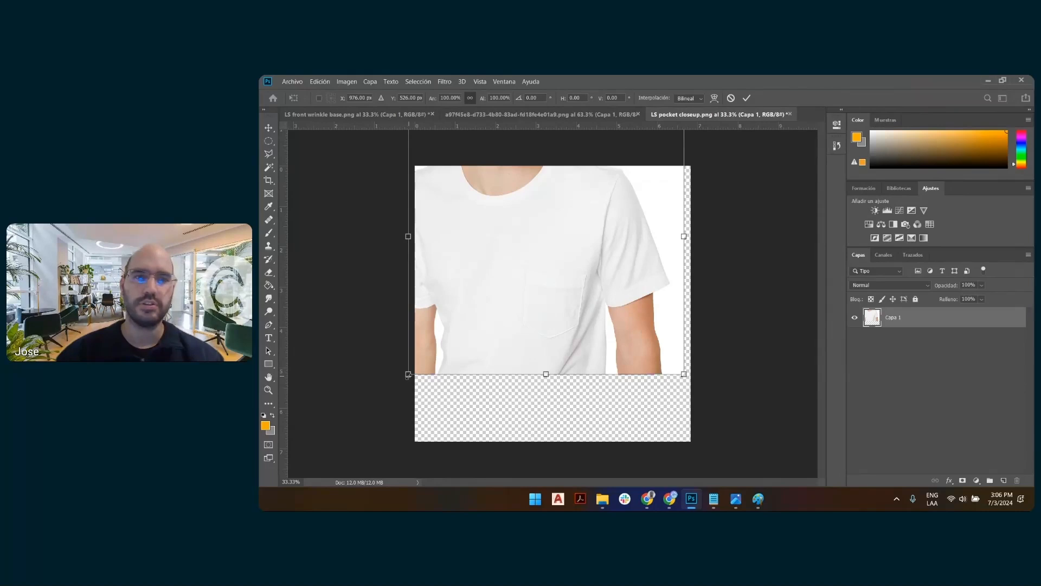
pyautogui.moveTo(408, 374); pyautogui.dragTo(305, 476)
pyautogui.moveTo(591, 308); pyautogui.dragTo(596, 222)
pyautogui.moveTo(691, 396); pyautogui.dragTo(765, 470)
pyautogui.moveTo(680, 340); pyautogui.dragTo(651, 324)
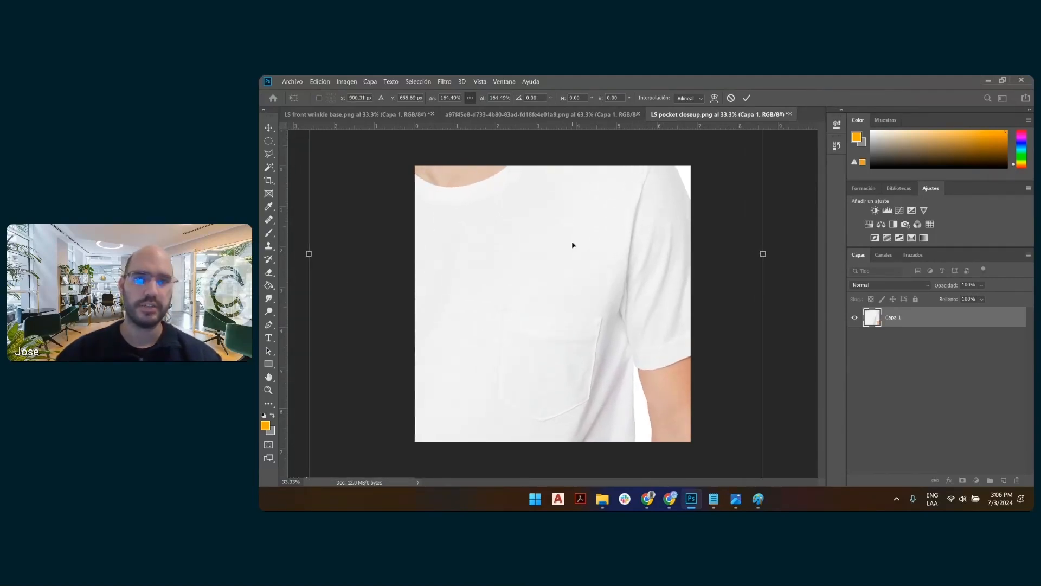
pyautogui.moveTo(572, 244)
pyautogui.mouseDown()
pyautogui.moveTo(590, 237)
pyautogui.moveTo(579, 244)
pyautogui.moveTo(580, 160)
pyautogui.moveTo(584, 236)
pyautogui.mouseUp()
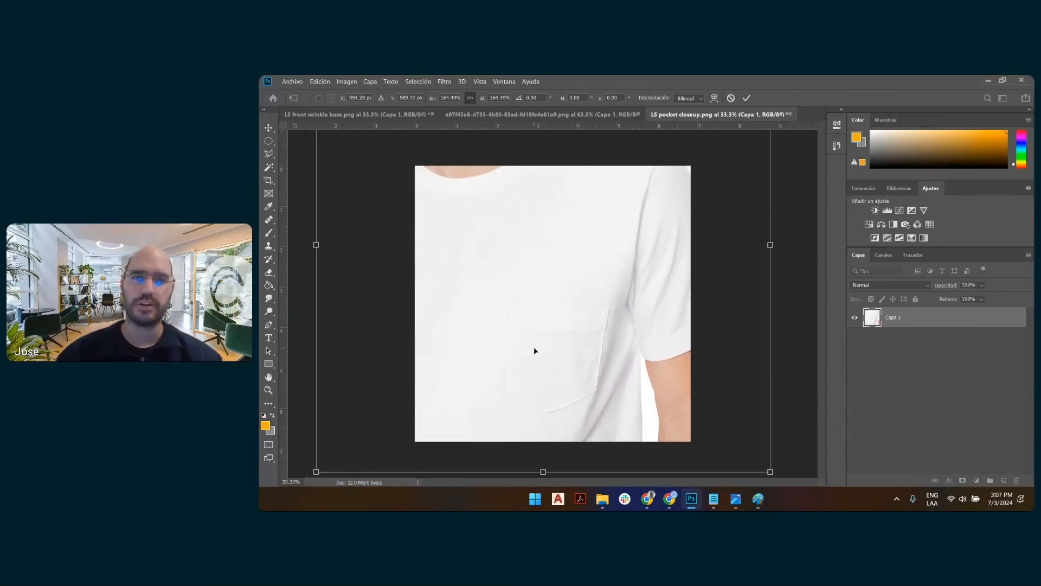
pyautogui.click(746, 97)
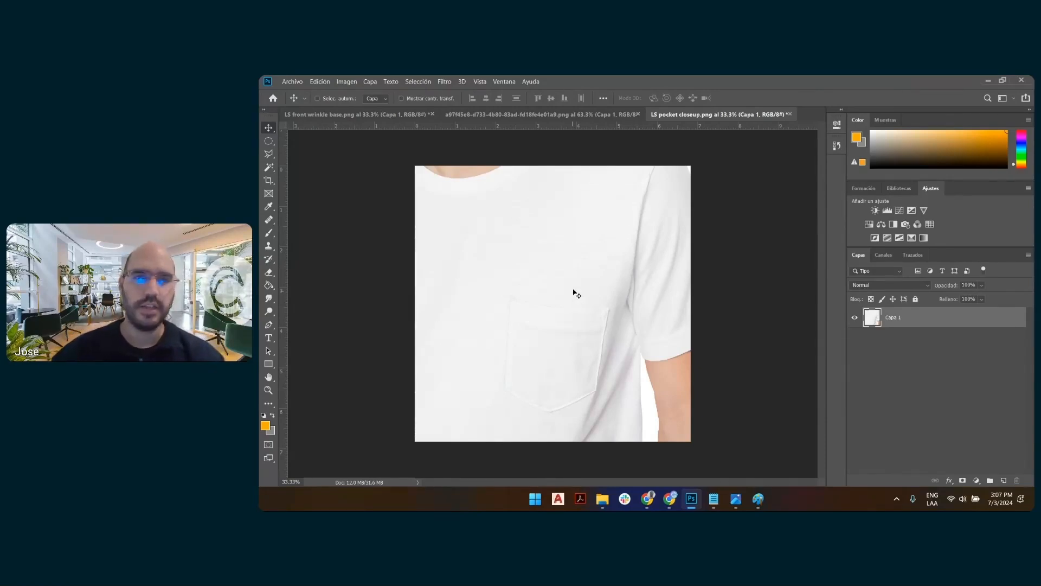
pyautogui.moveTo(573, 291); pyautogui.dragTo(575, 273)
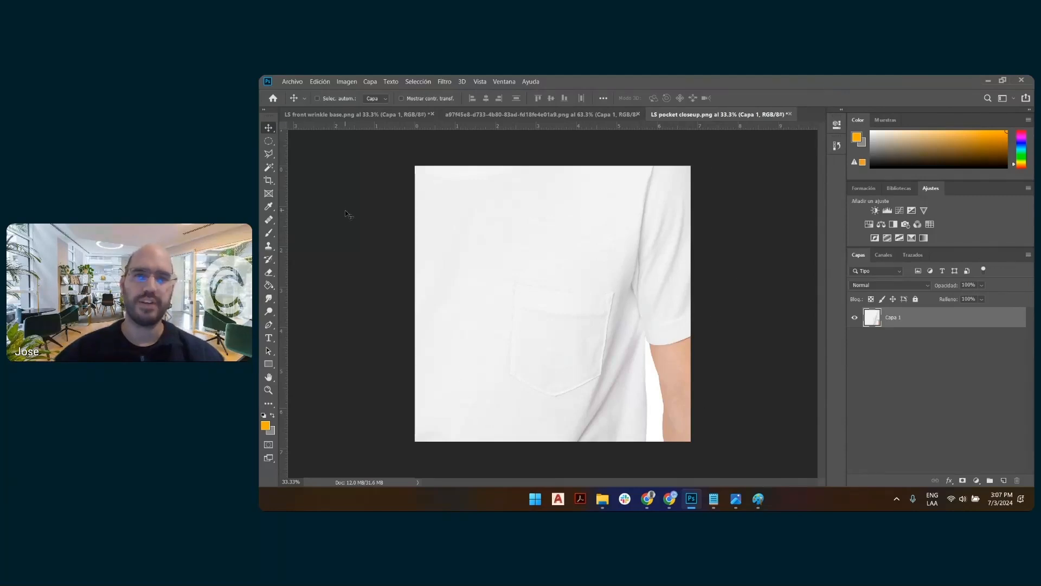
# Select a circle about 6.65 inches wide around the shirt pocket with the Elliptical Marquee and turn it into a layer mask.
pyautogui.click(270, 142)
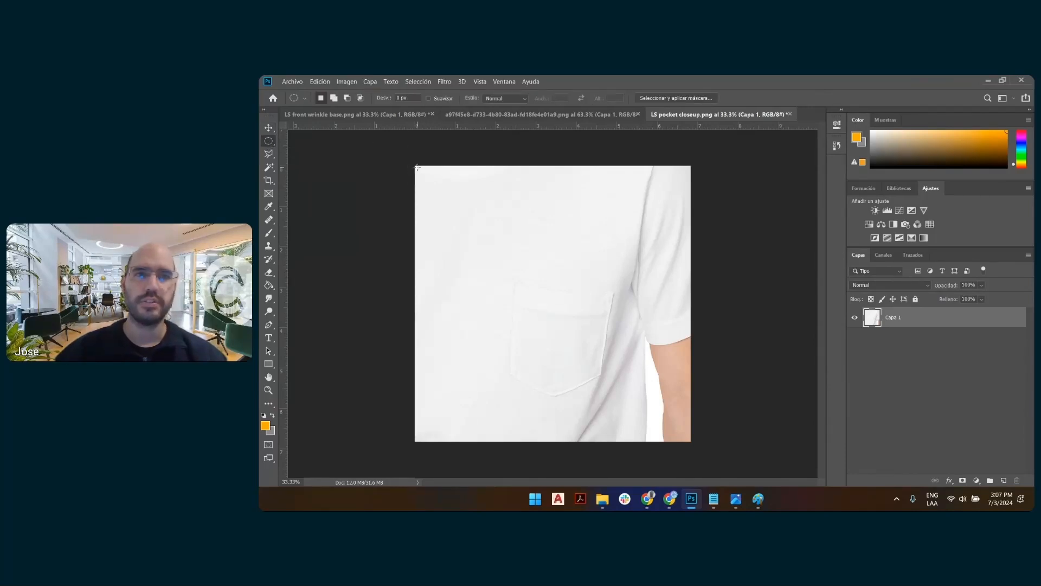
pyautogui.moveTo(417, 169); pyautogui.dragTo(737, 420)
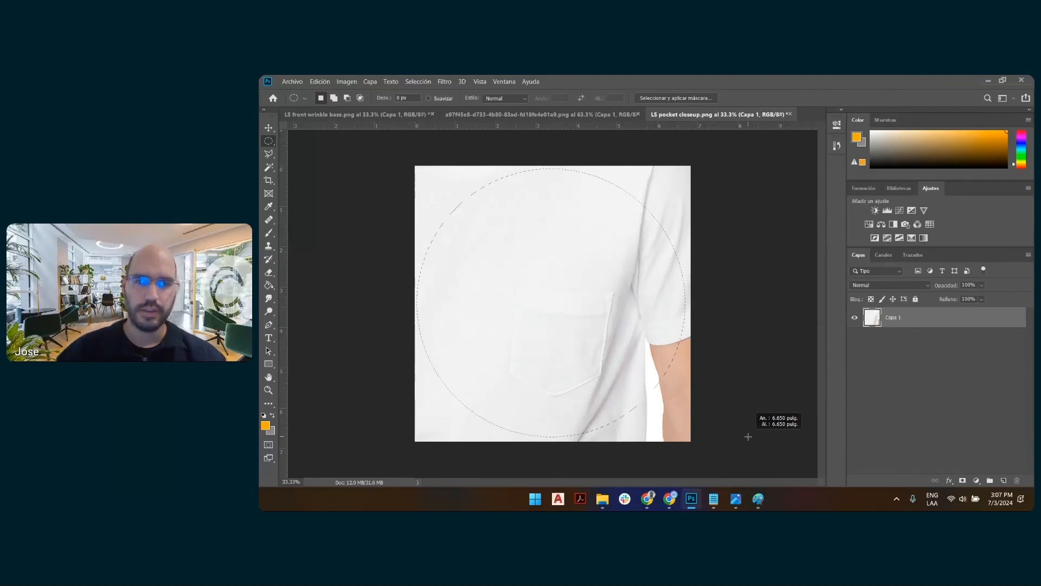
pyautogui.moveTo(748, 436); pyautogui.dragTo(751, 437)
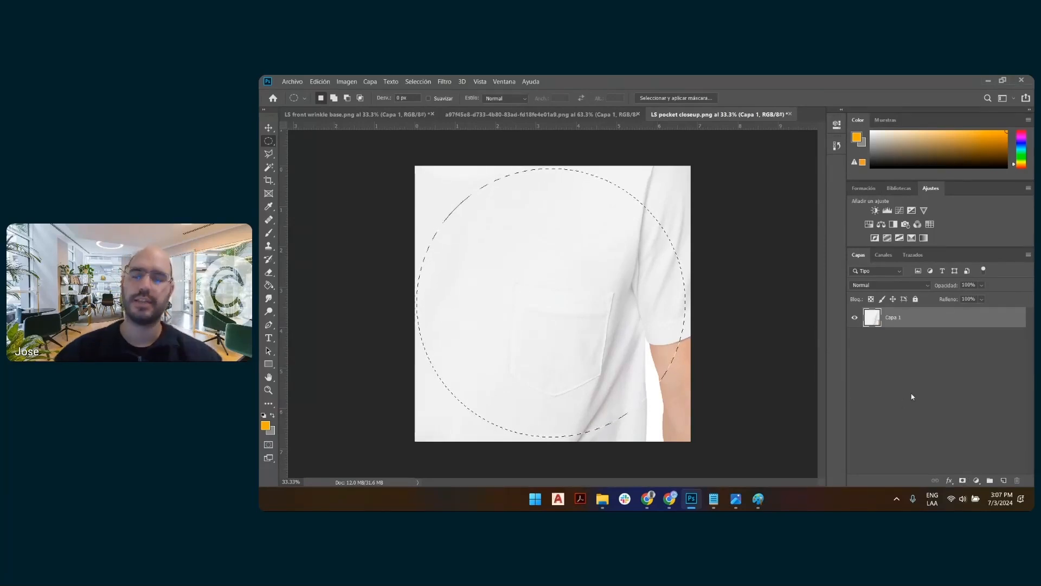
pyautogui.click(964, 482)
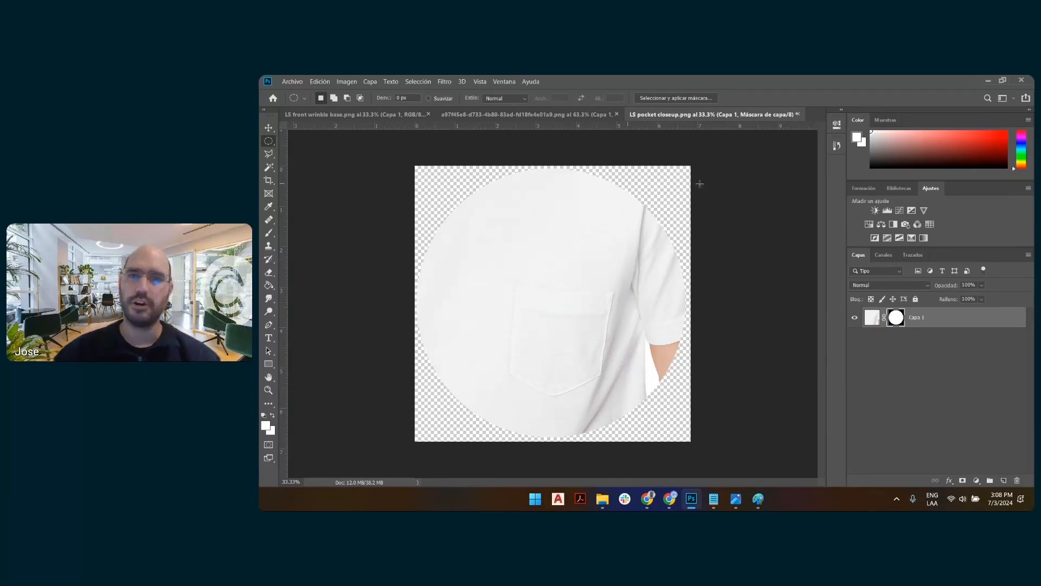
# Add a black Stroke layer style around the circular pocket close-up.
pyautogui.rightClick(953, 319)
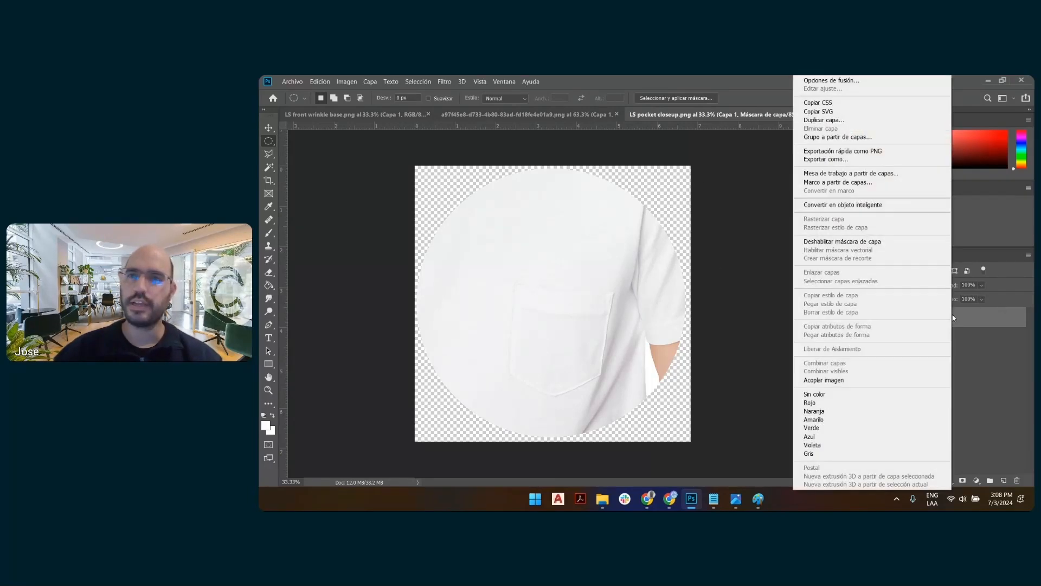
pyautogui.click(895, 83)
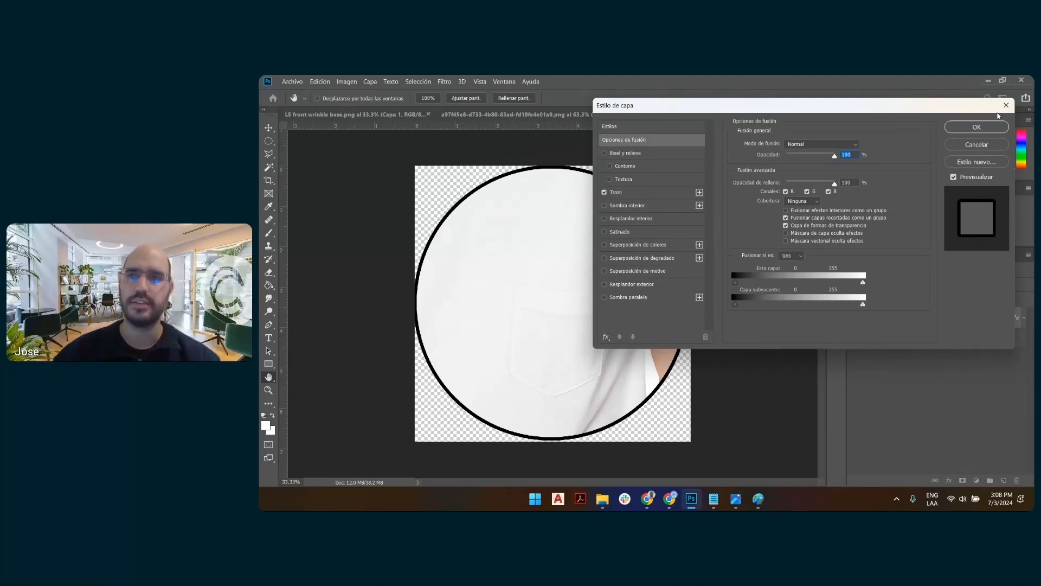
pyautogui.click(976, 127)
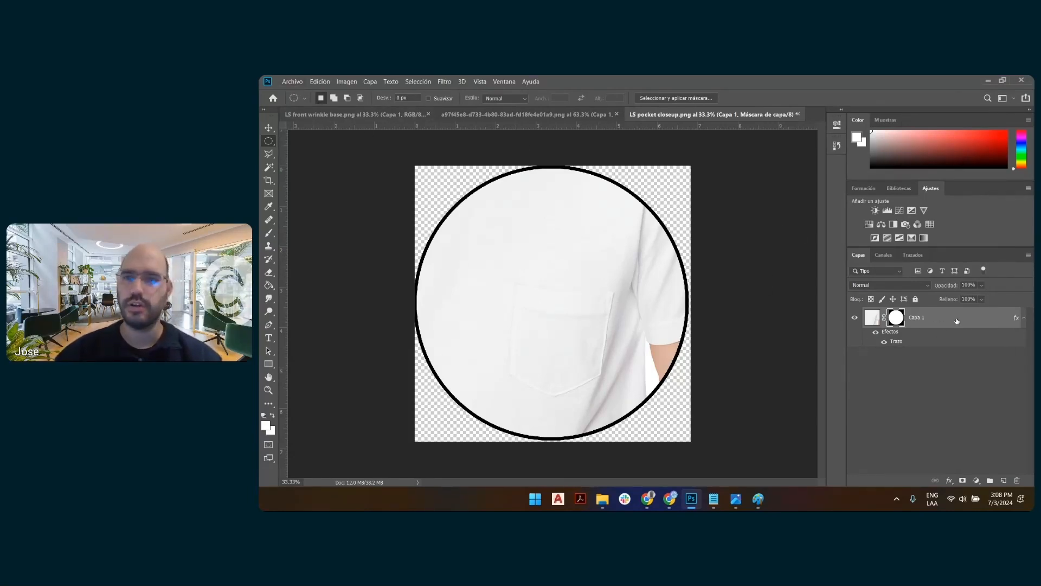
# Export the circular close-up as a PNG named LS pocket closeup circle.png in the 7-2 folder.
pyautogui.click(291, 82)
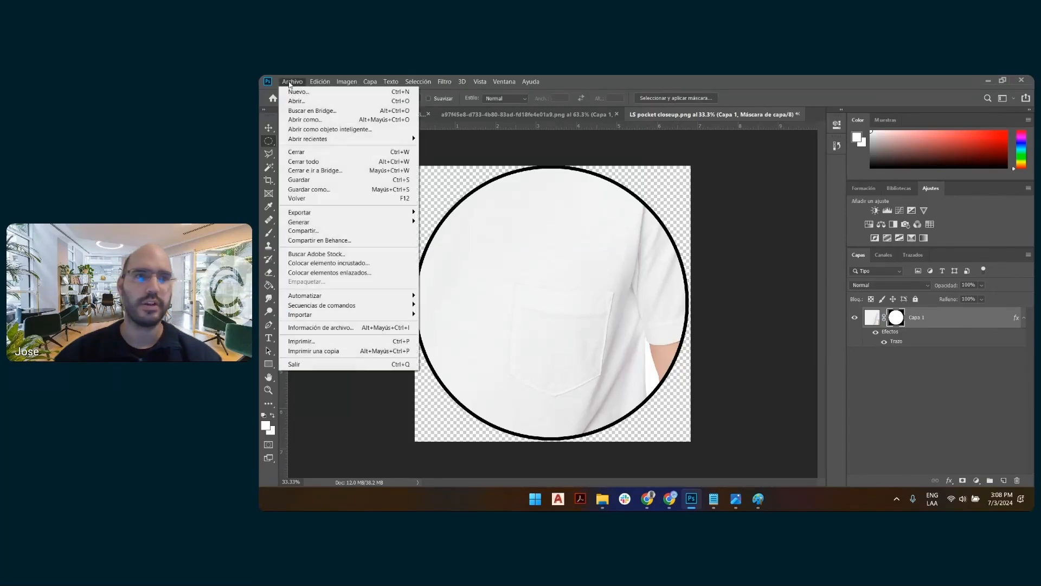
pyautogui.moveTo(379, 212)
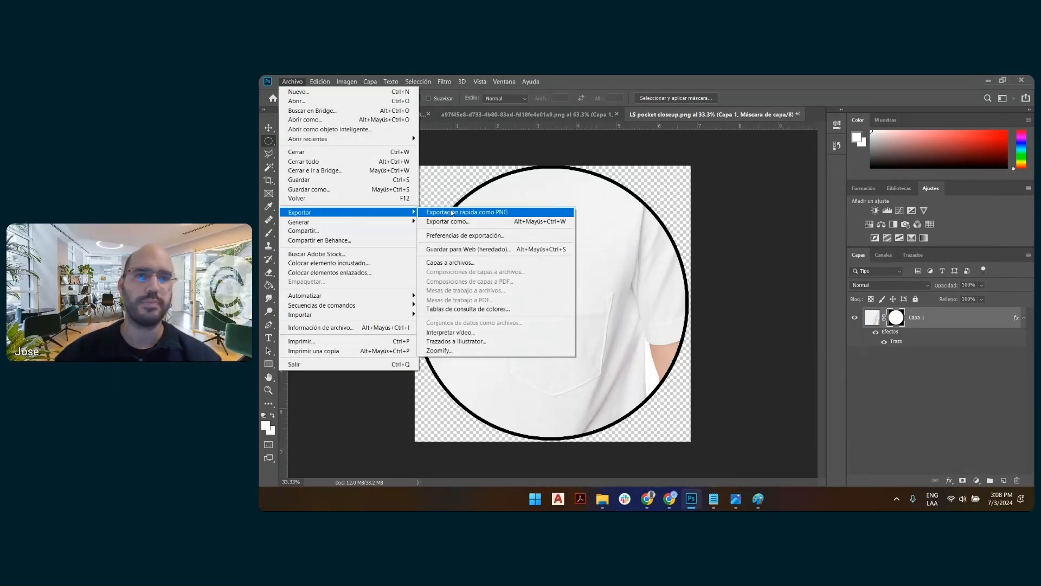
pyautogui.click(445, 214)
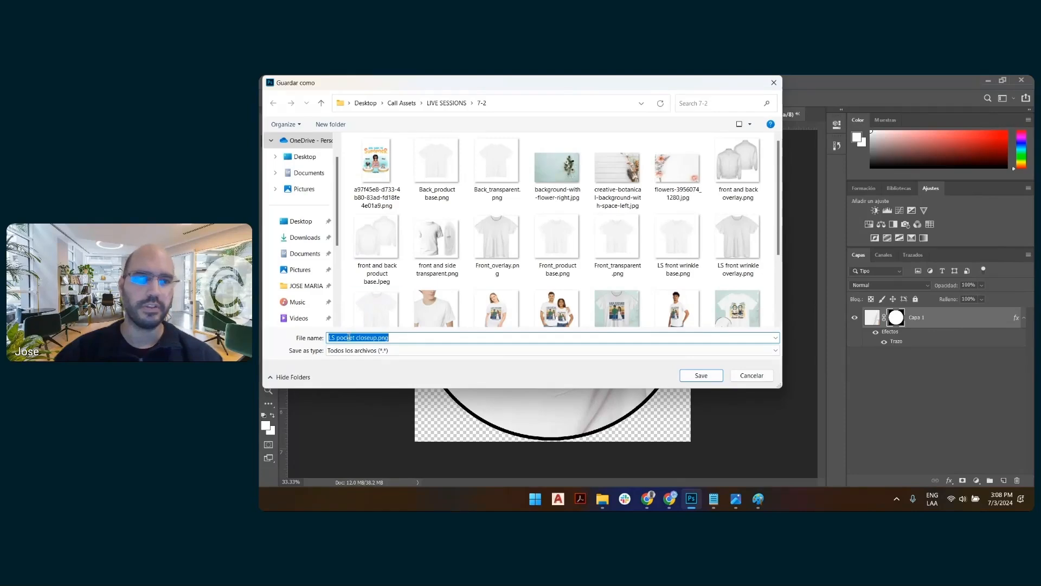
pyautogui.click(377, 338)
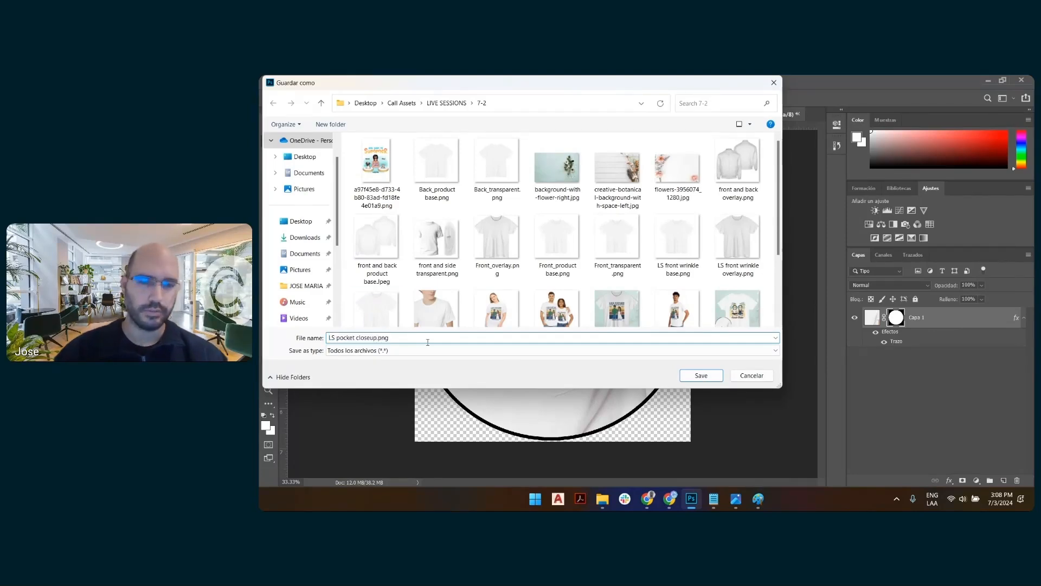
pyautogui.write('circle')
pyautogui.press('Return')
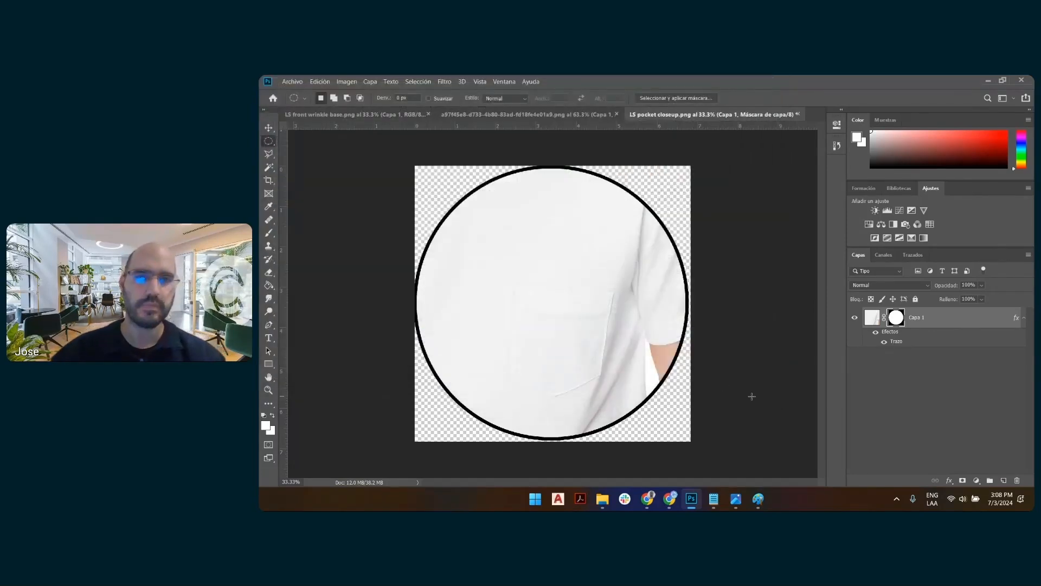
# Switch to Customily in Chrome and upload LS pocket closeup circle.png as the Pocket view layer's image.
pyautogui.hotkey('alt', 'Tab')
pyautogui.hotkey('alt', 'Tab')
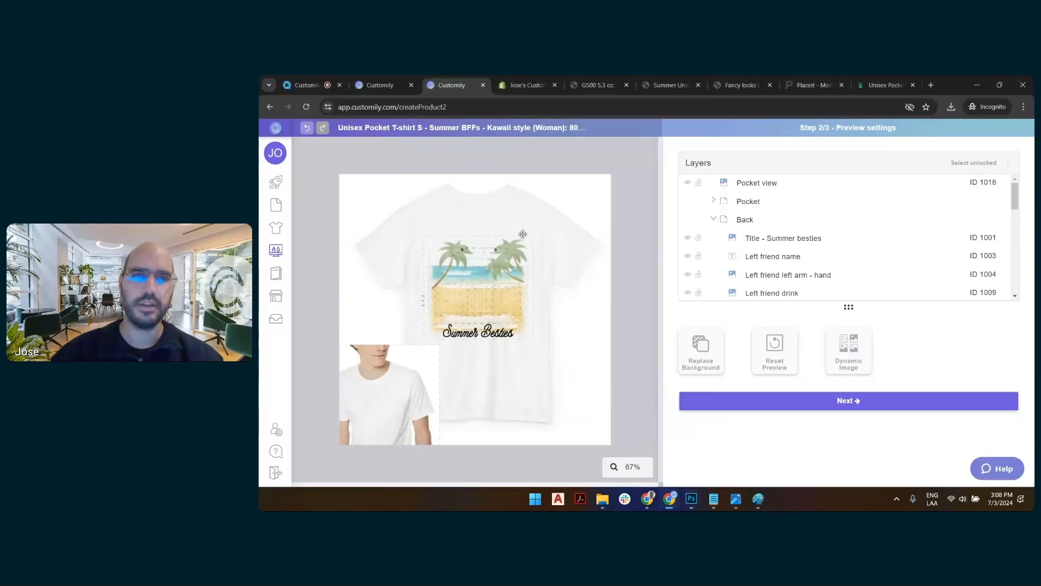
pyautogui.click(863, 373)
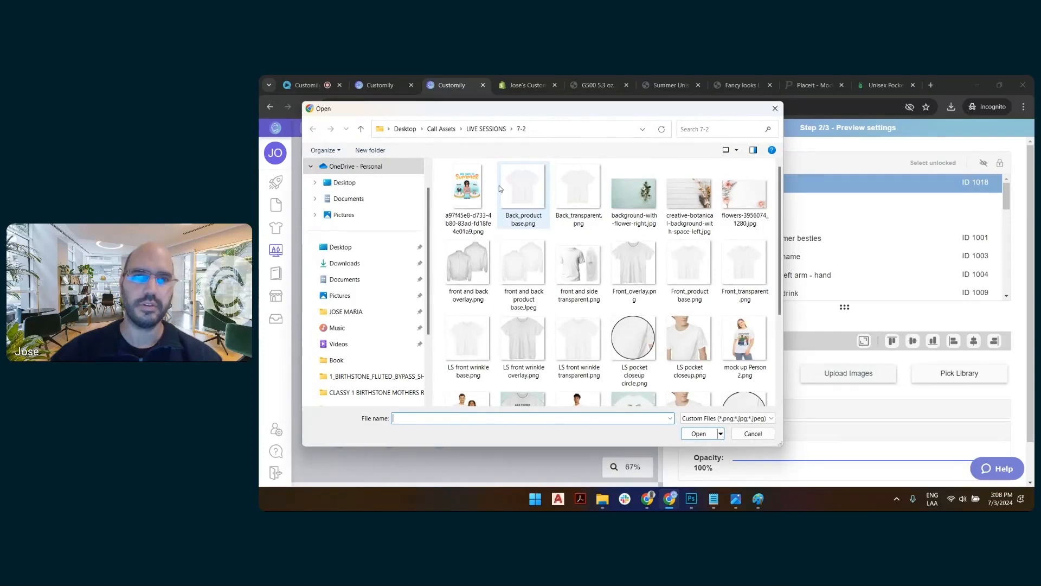
pyautogui.click(642, 346)
pyautogui.doubleClick(641, 344)
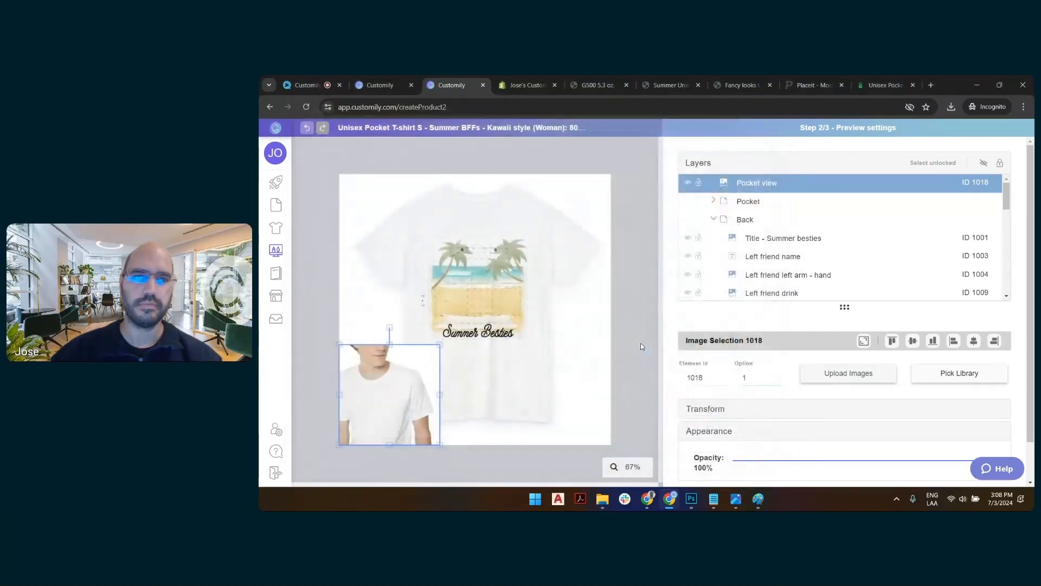
pyautogui.click(881, 326)
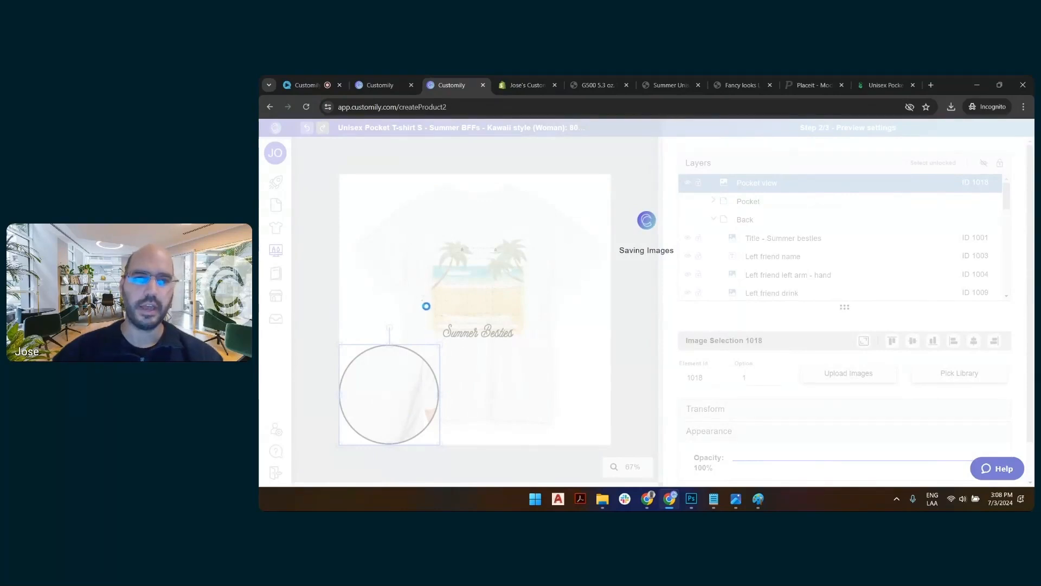
# Move the Pocket group onto the circular close-up and enlarge it to about 154 by 126 px.
pyautogui.click(748, 204)
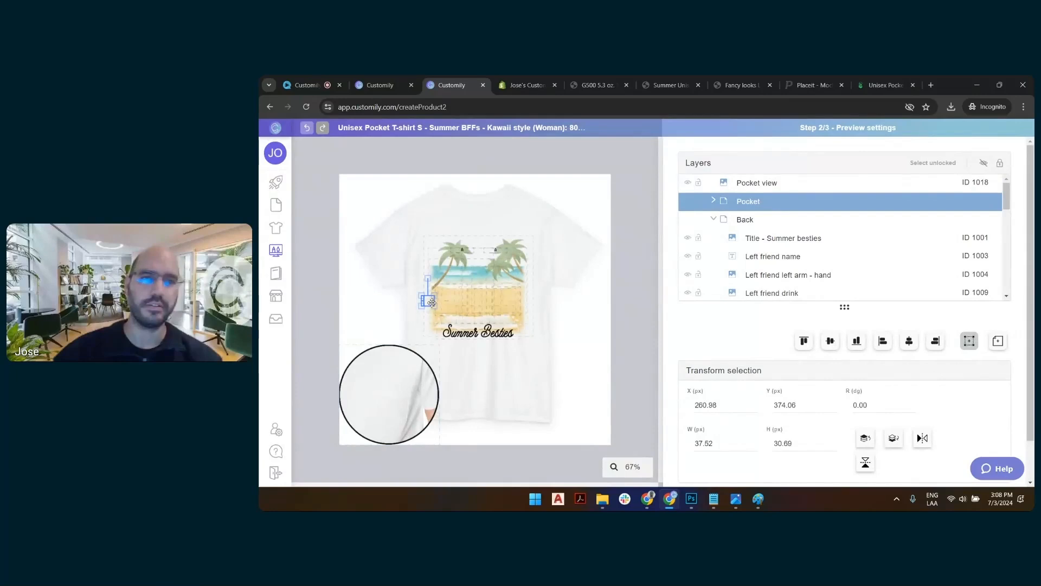
pyautogui.moveTo(429, 301); pyautogui.dragTo(395, 423)
pyautogui.scroll(7, 377, 426)
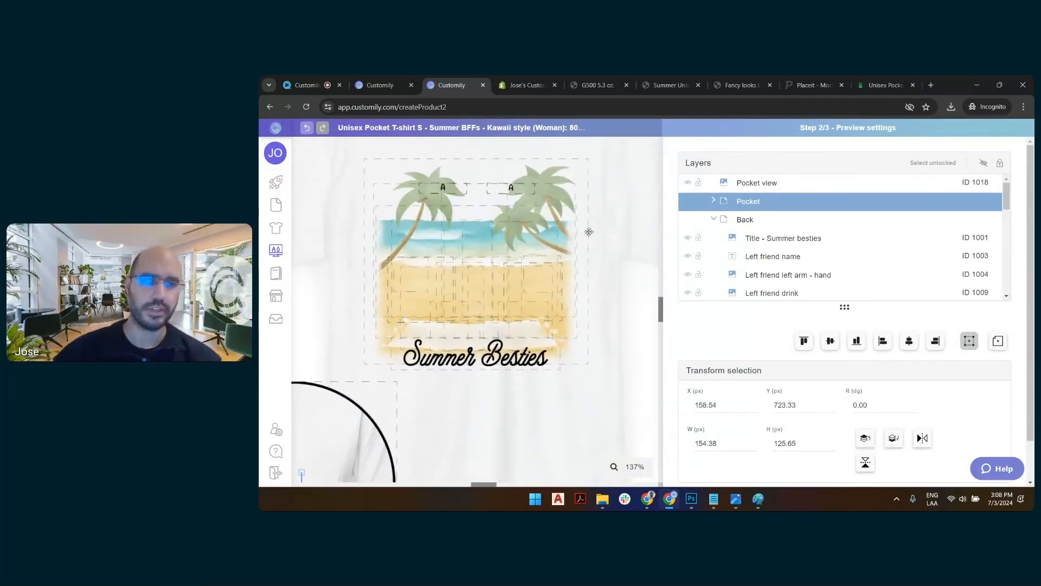
pyautogui.scroll(-2, 521, 272)
pyautogui.moveTo(498, 485); pyautogui.dragTo(404, 471)
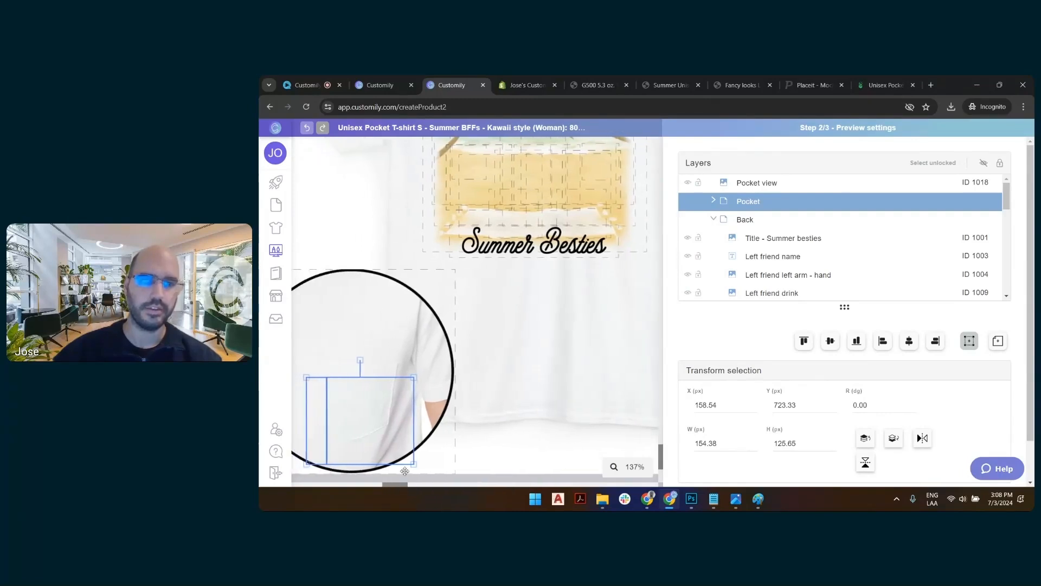
# Reorder the layers so Pocket view sits below the Pocket and Back groups and above New product color.
pyautogui.moveTo(750, 188); pyautogui.dragTo(769, 233)
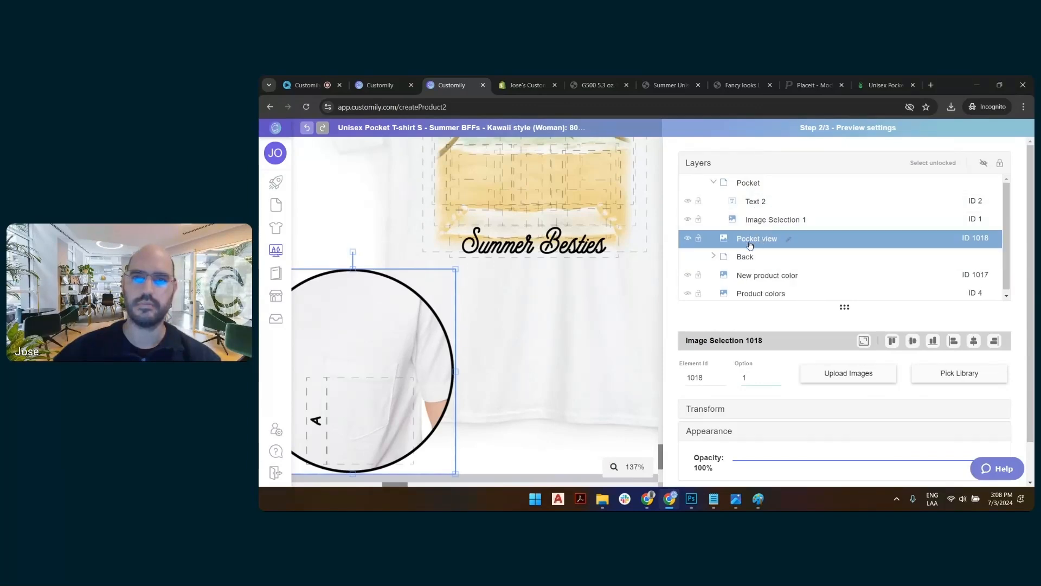
pyautogui.moveTo(751, 244); pyautogui.dragTo(754, 183)
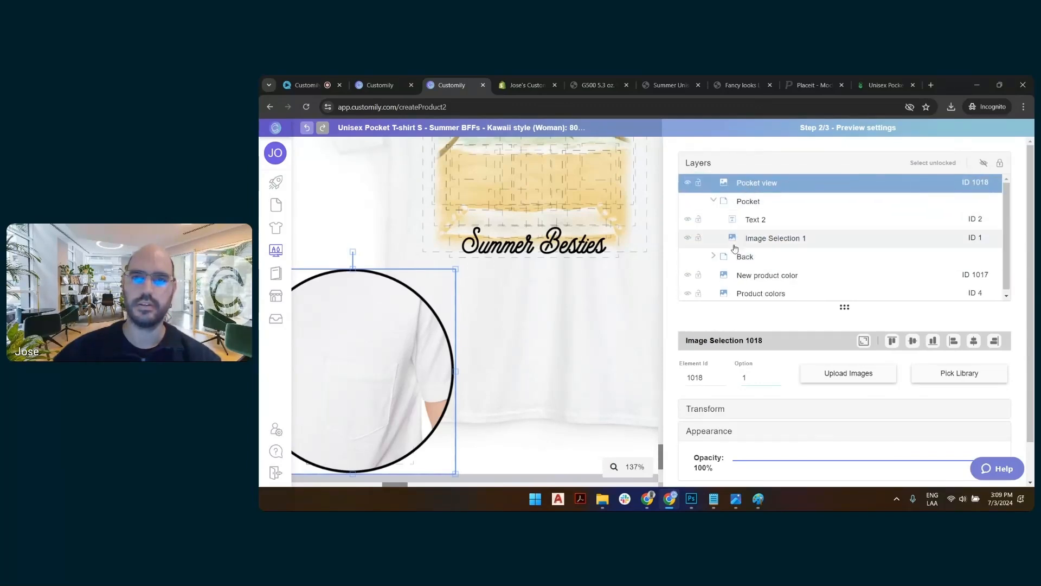
pyautogui.click(714, 256)
pyautogui.click(714, 200)
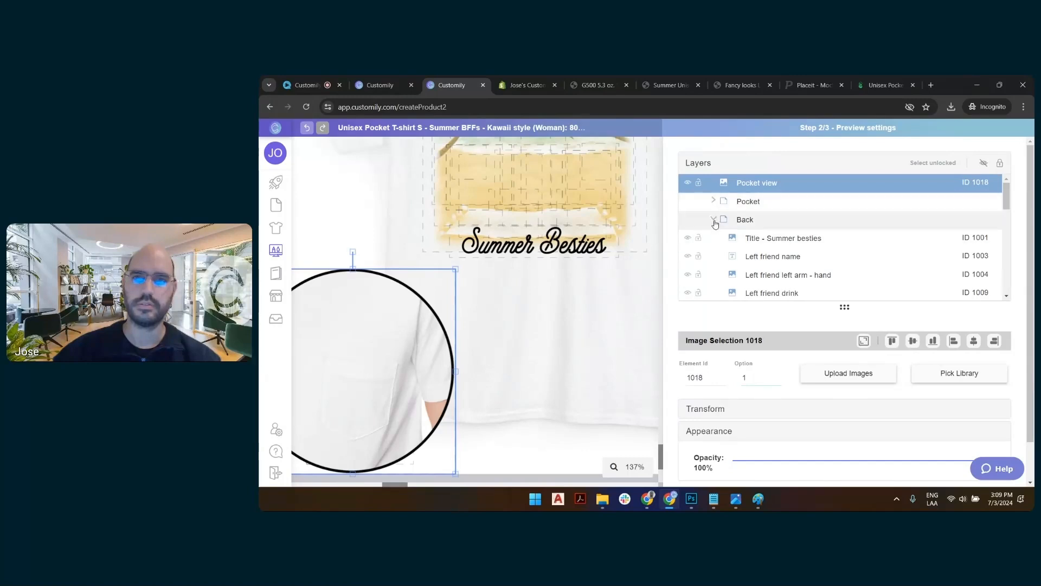
pyautogui.click(714, 219)
pyautogui.moveTo(755, 187); pyautogui.dragTo(755, 230)
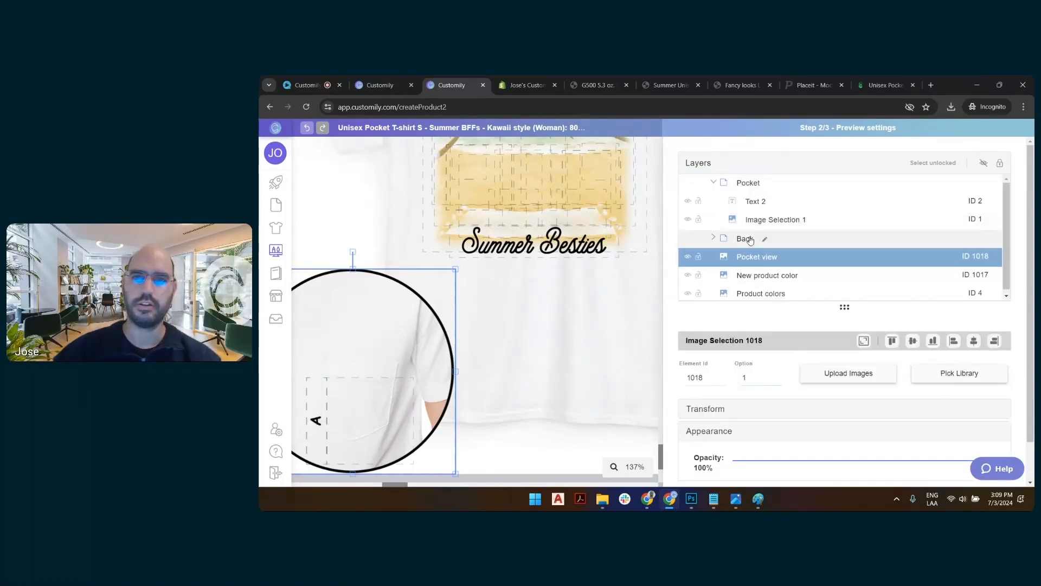
# Shrink the Pocket group to about 86 by 70 px and position it over the shirt pocket in the close-up.
pyautogui.click(751, 185)
pyautogui.moveTo(388, 485); pyautogui.dragTo(379, 487)
pyautogui.scroll(5, 391, 445)
pyautogui.scroll(5, 551, 278)
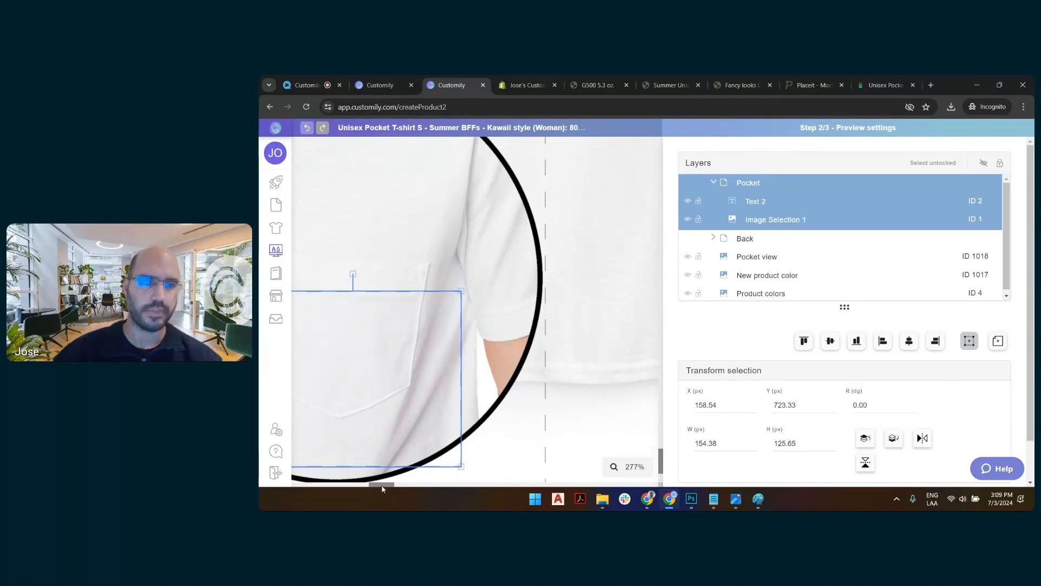
pyautogui.moveTo(382, 488); pyautogui.dragTo(320, 487)
pyautogui.moveTo(451, 386); pyautogui.dragTo(426, 317)
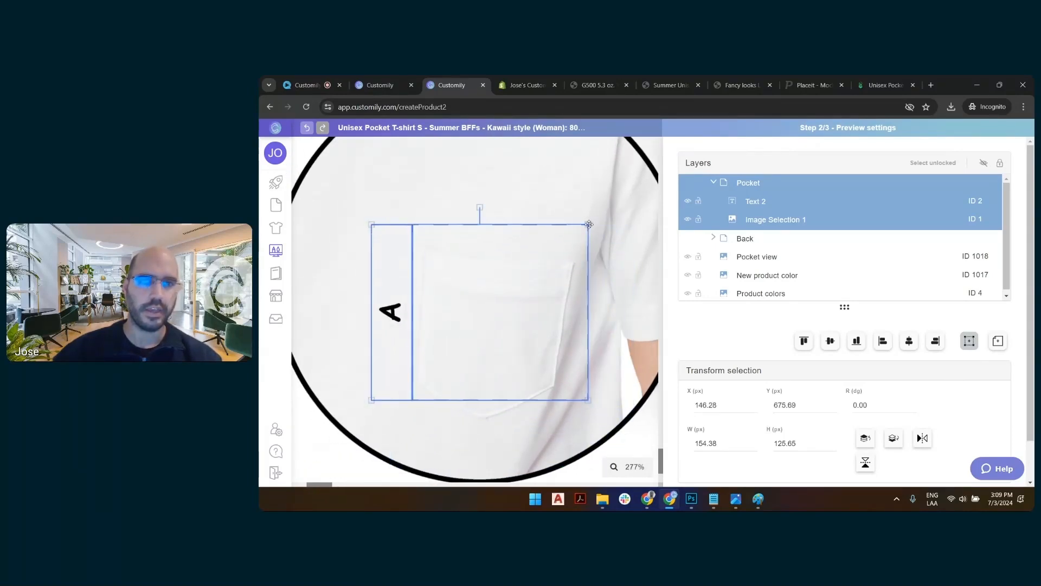
pyautogui.moveTo(588, 226); pyautogui.dragTo(493, 303)
pyautogui.moveTo(451, 346); pyautogui.dragTo(512, 325)
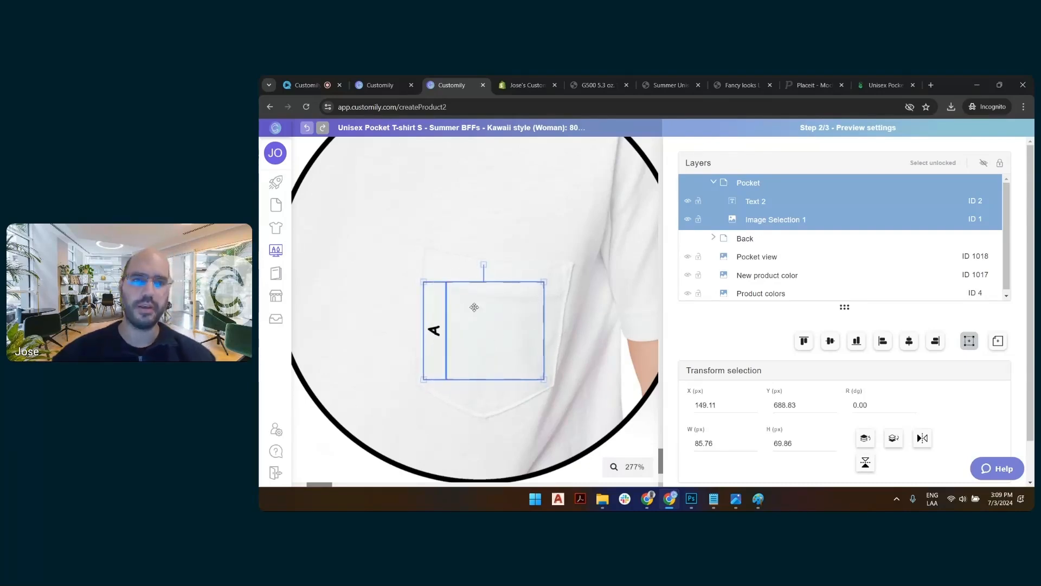
pyautogui.click(497, 265)
# Set the horizontal skew of the Text 2 layer in the Pocket group to -9 degrees.
pyautogui.click(434, 329)
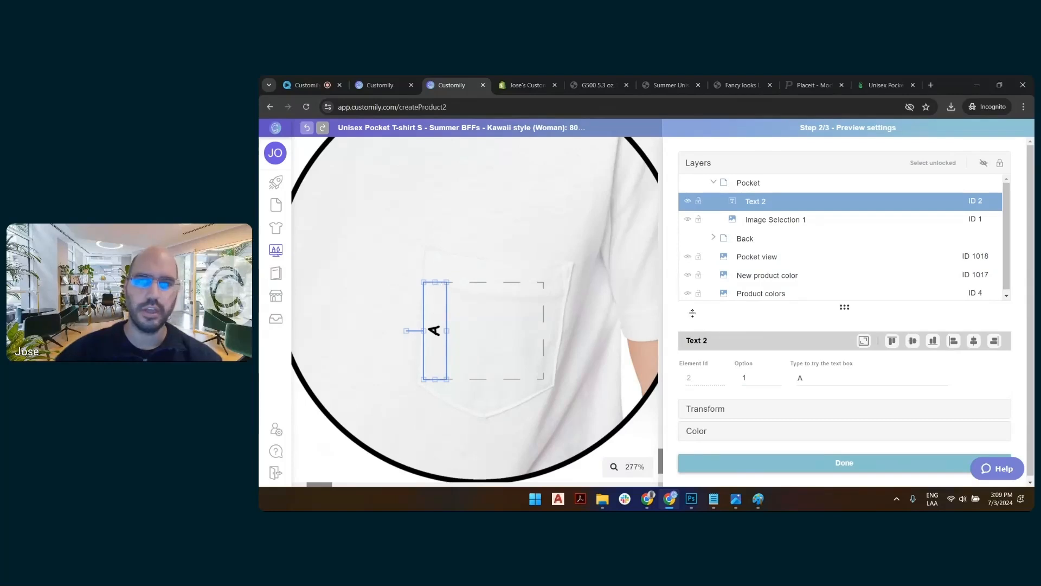
pyautogui.click(727, 411)
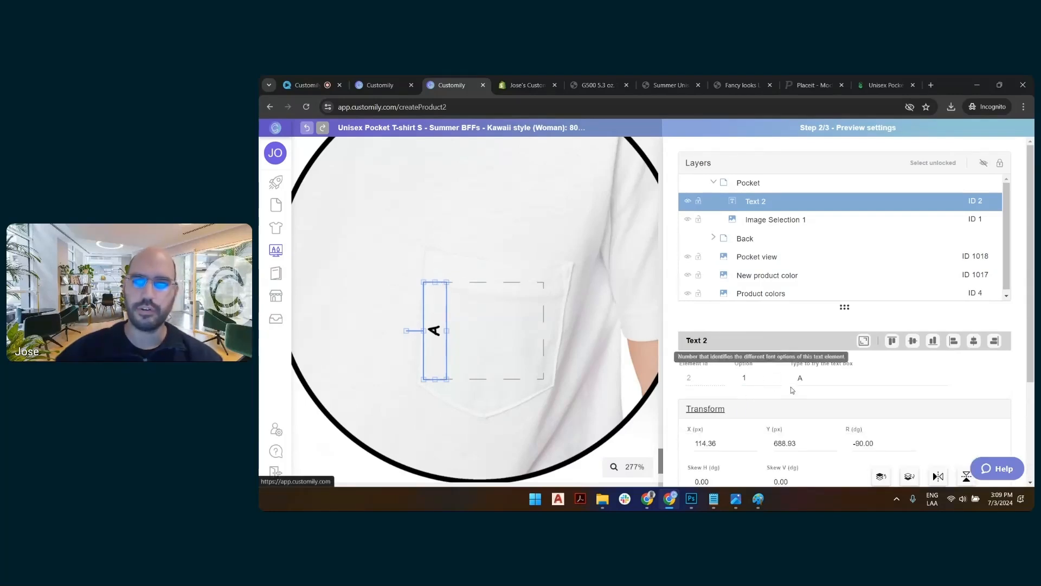
pyautogui.scroll(-3, 795, 366)
pyautogui.click(753, 337)
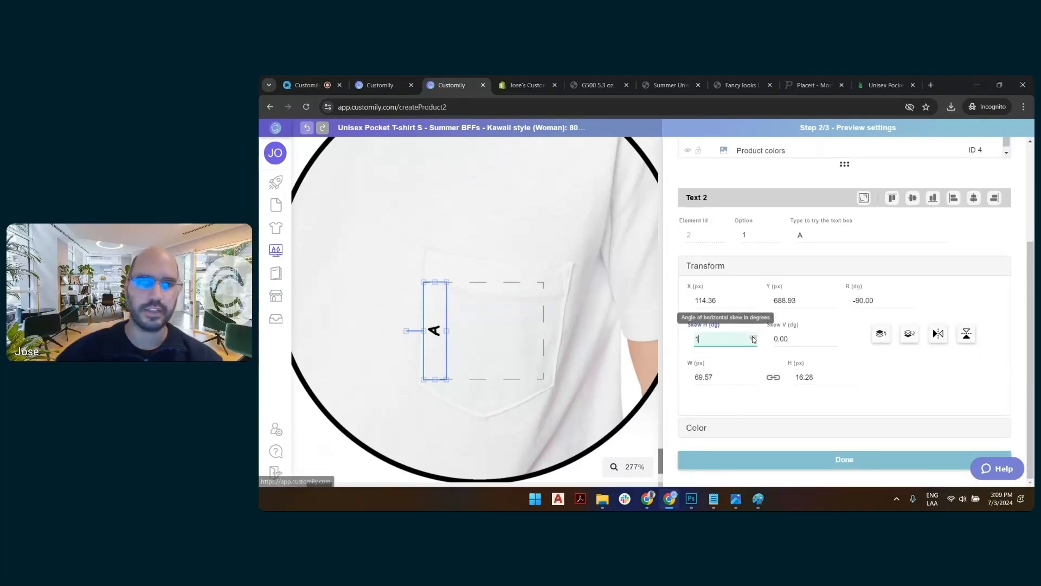
pyautogui.click(753, 337)
pyautogui.click(753, 337)
pyautogui.click(753, 337)
pyautogui.click(753, 337)
pyautogui.click(753, 337)
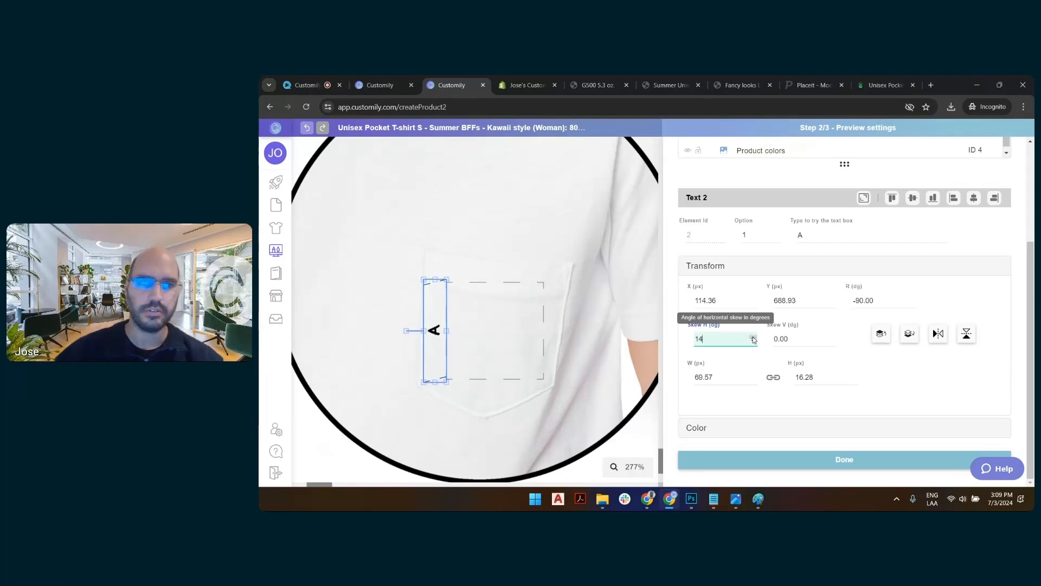
pyautogui.click(754, 341)
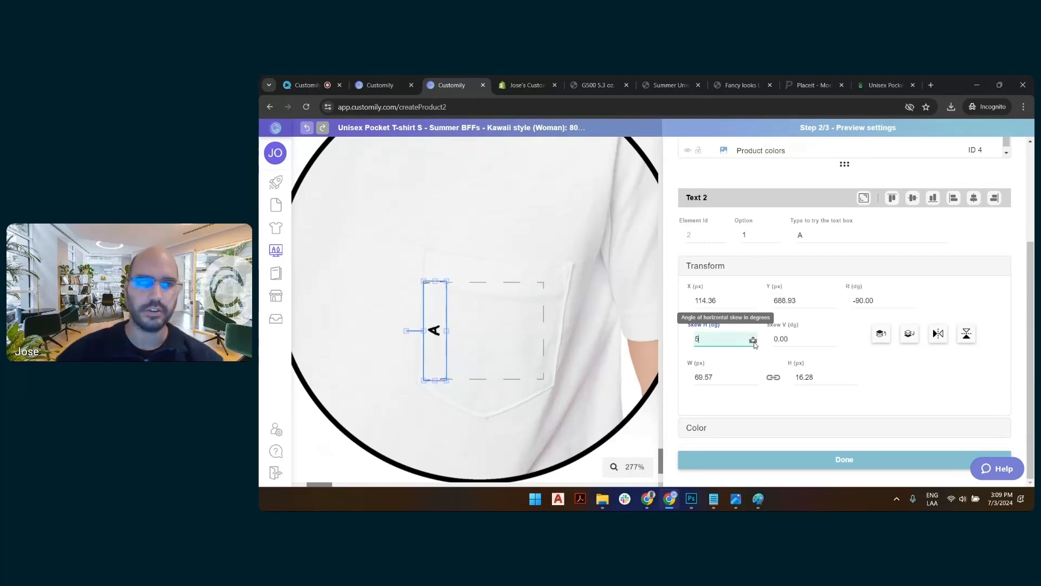
pyautogui.click(753, 341)
pyautogui.click(754, 342)
pyautogui.click(754, 341)
pyautogui.click(753, 341)
pyautogui.click(753, 341)
# Set the vertical skew of the Text 2 layer to about 3 degrees to follow the pocket's edge.
pyautogui.click(832, 342)
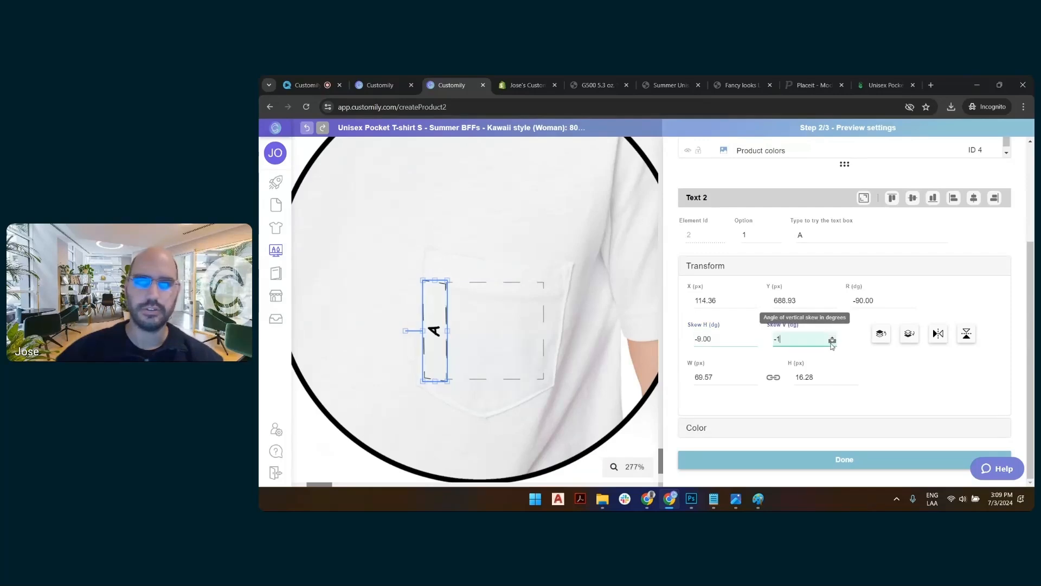
pyautogui.click(833, 341)
pyautogui.click(833, 338)
pyautogui.click(832, 337)
pyautogui.click(832, 338)
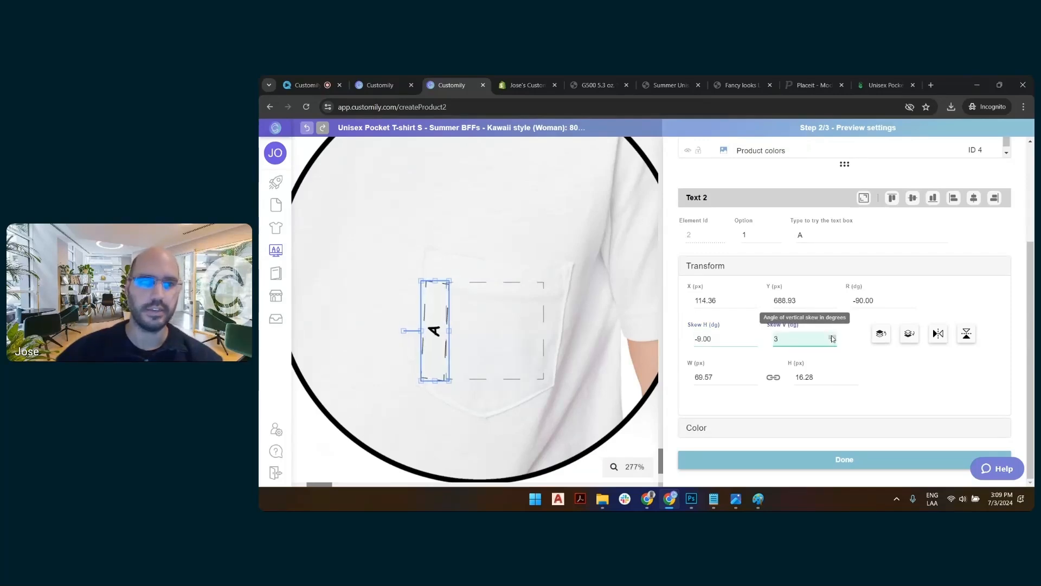
pyautogui.click(833, 337)
# Skew the Image Selection 1 layer 4 degrees vertically and -9 degrees horizontally to match the pocket's perspective.
pyautogui.click(530, 310)
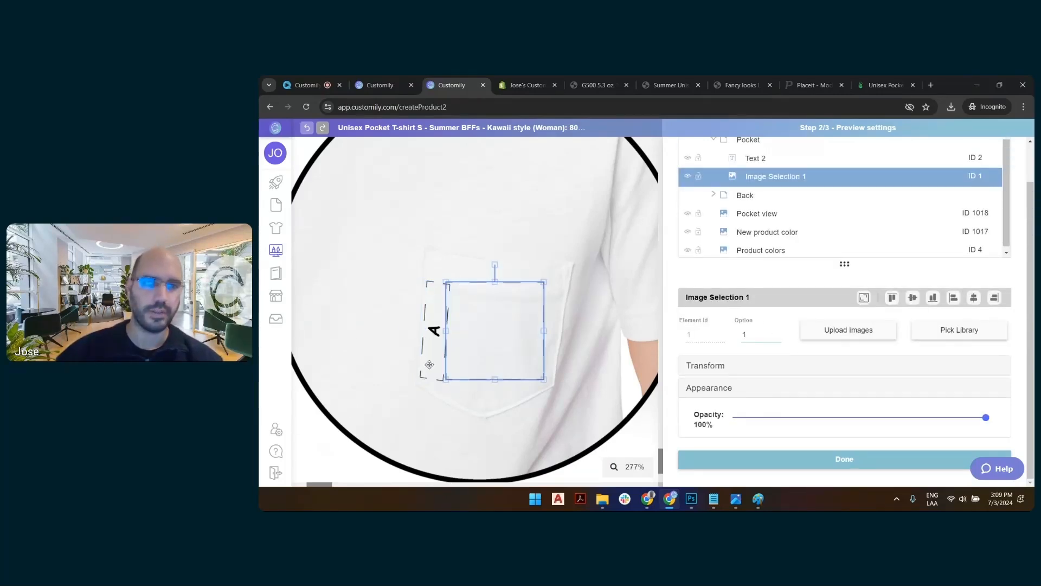
pyautogui.click(725, 370)
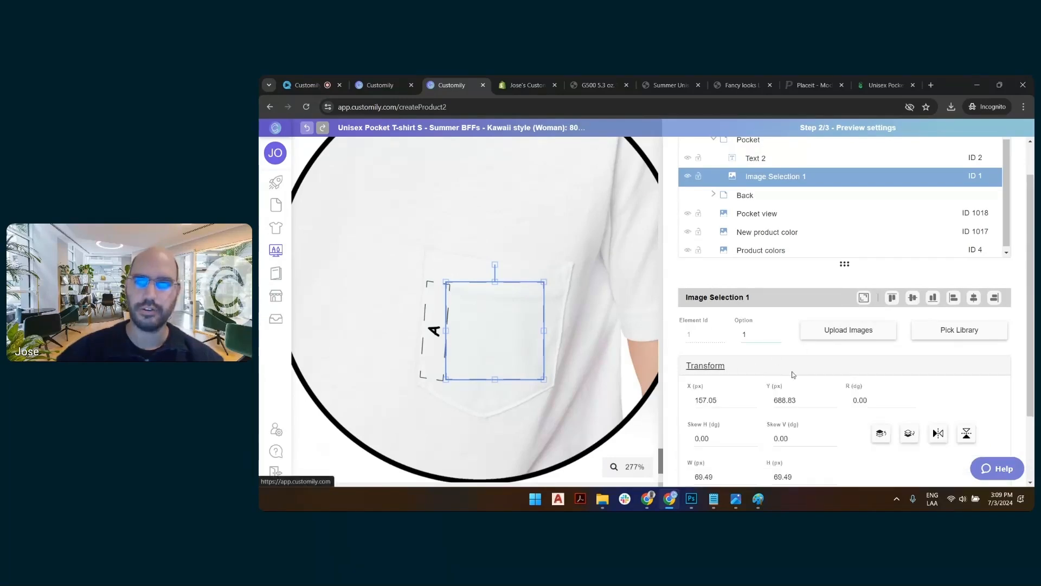
pyautogui.scroll(-2, 807, 412)
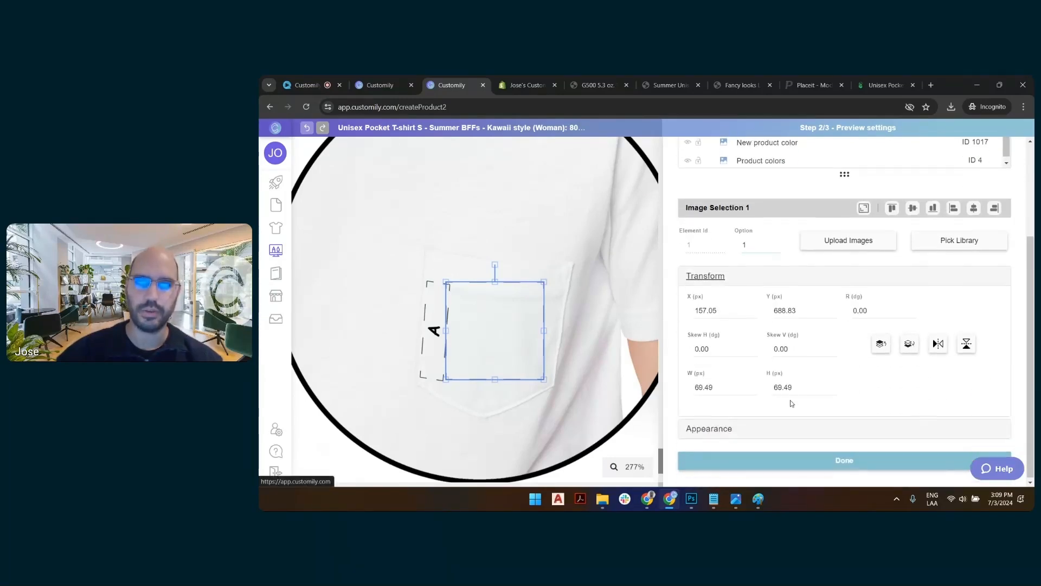
pyautogui.click(833, 345)
pyautogui.click(833, 346)
pyautogui.click(832, 346)
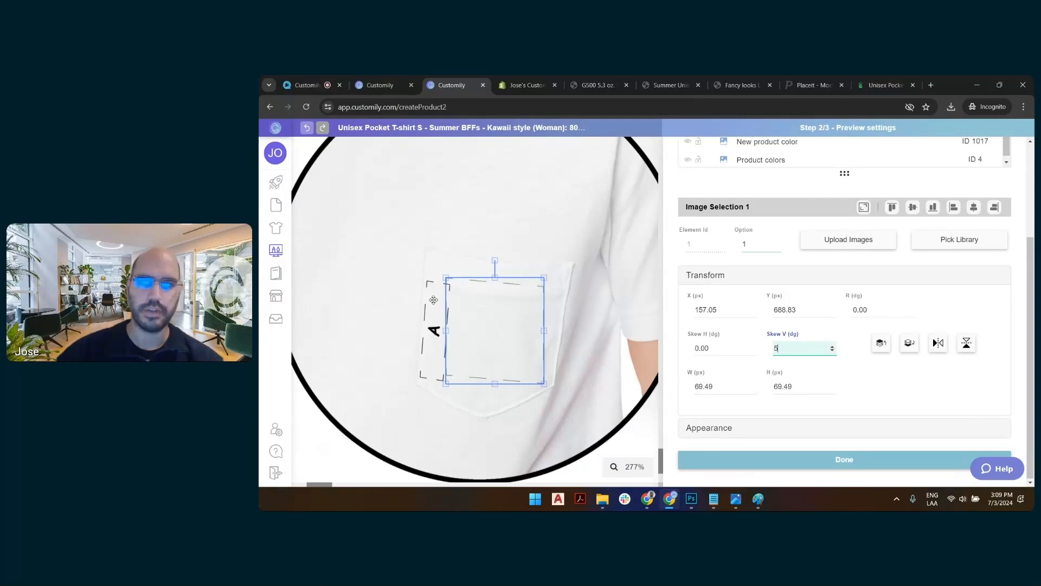
pyautogui.click(431, 332)
pyautogui.click(432, 331)
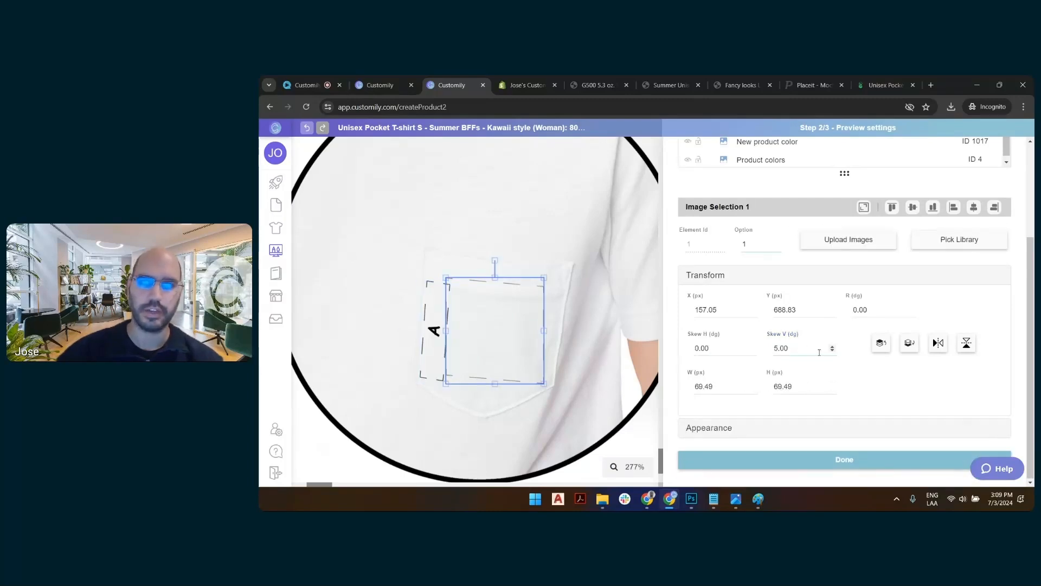
pyautogui.write('4')
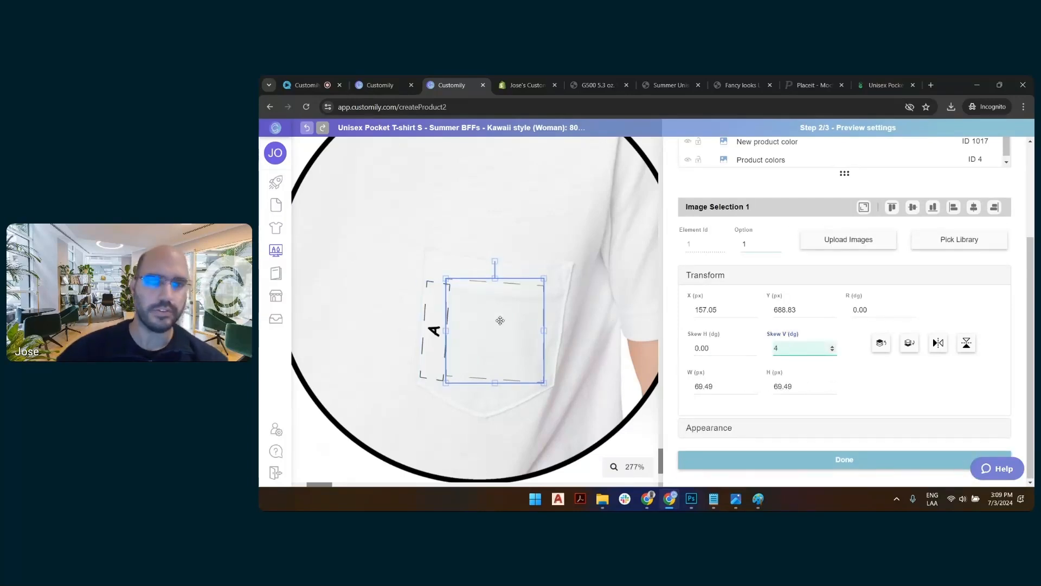
pyautogui.click(702, 348)
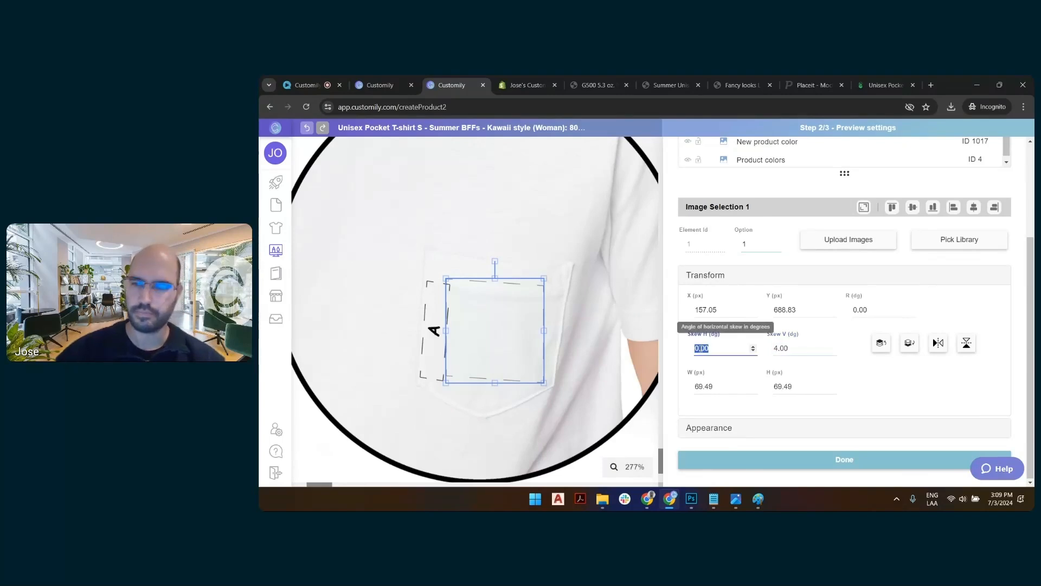
pyautogui.write('-5')
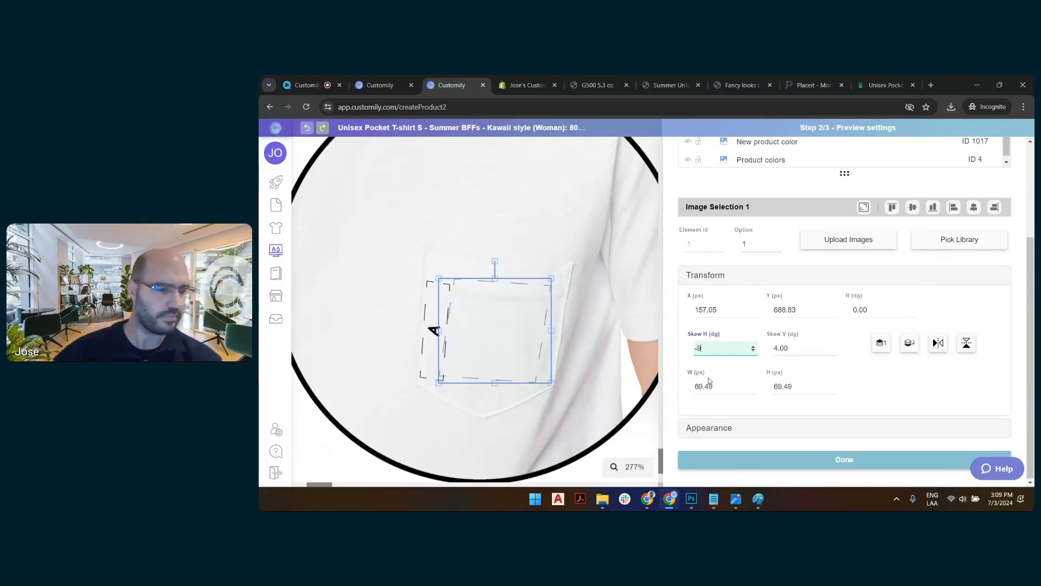
pyautogui.click(536, 255)
pyautogui.click(498, 321)
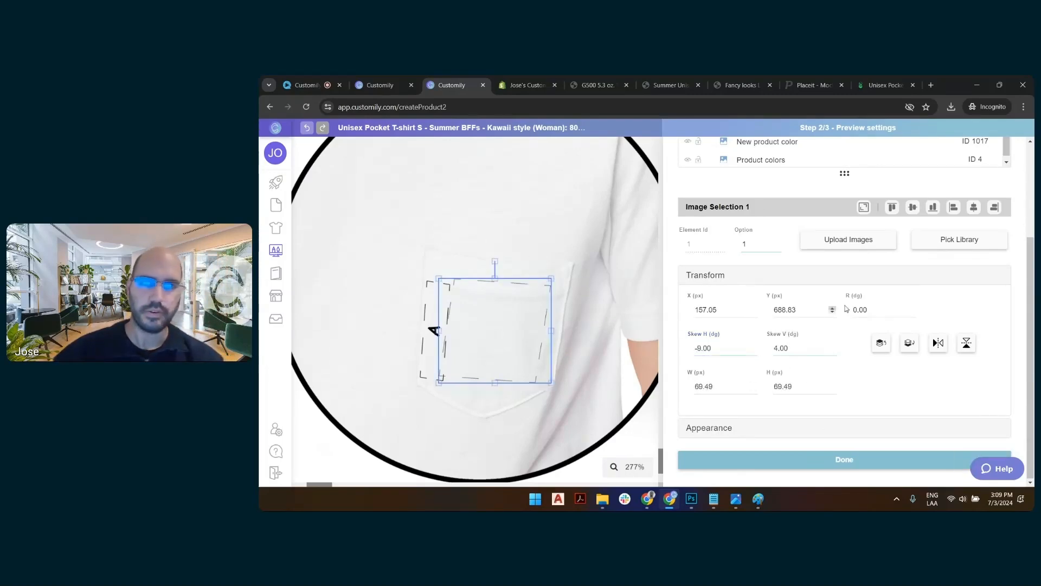
# Show option 2 in Image Selection 1 and reposition it over the pocket at about X 163, Y 695 px.
pyautogui.click(776, 243)
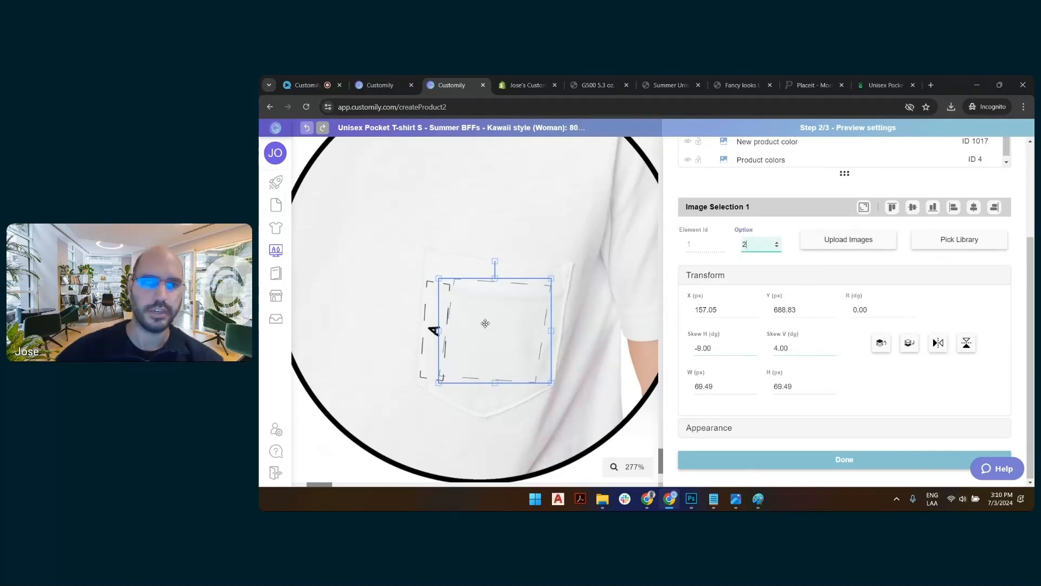
pyautogui.moveTo(513, 317); pyautogui.dragTo(523, 327)
pyautogui.moveTo(442, 316); pyautogui.dragTo(447, 315)
pyautogui.moveTo(495, 318); pyautogui.dragTo(493, 318)
# Hide the Product colors layer and select the New product color layer.
pyautogui.scroll(-8, 493, 318)
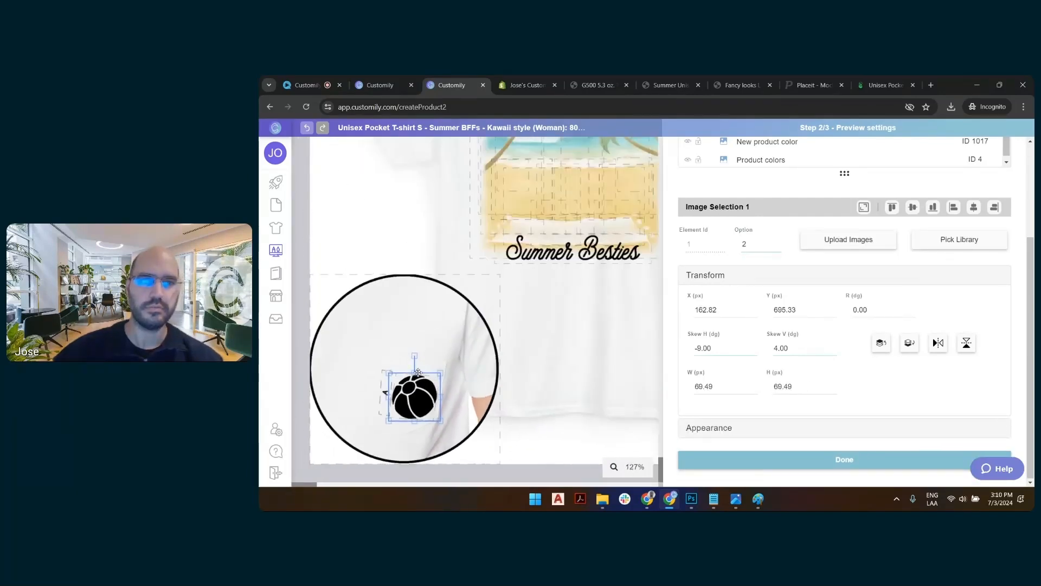
pyautogui.scroll(-3, 405, 413)
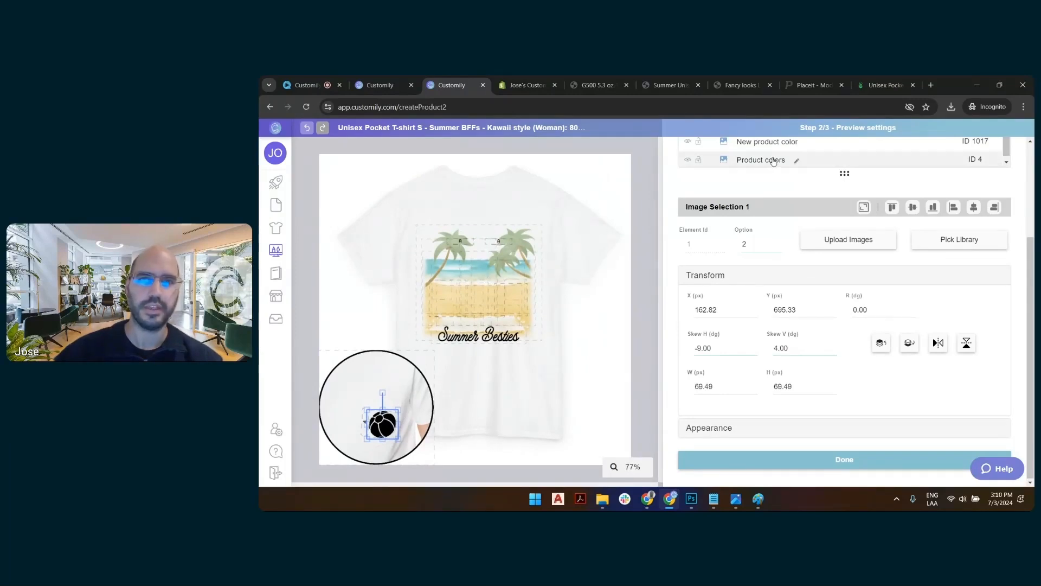
pyautogui.scroll(3, 685, 299)
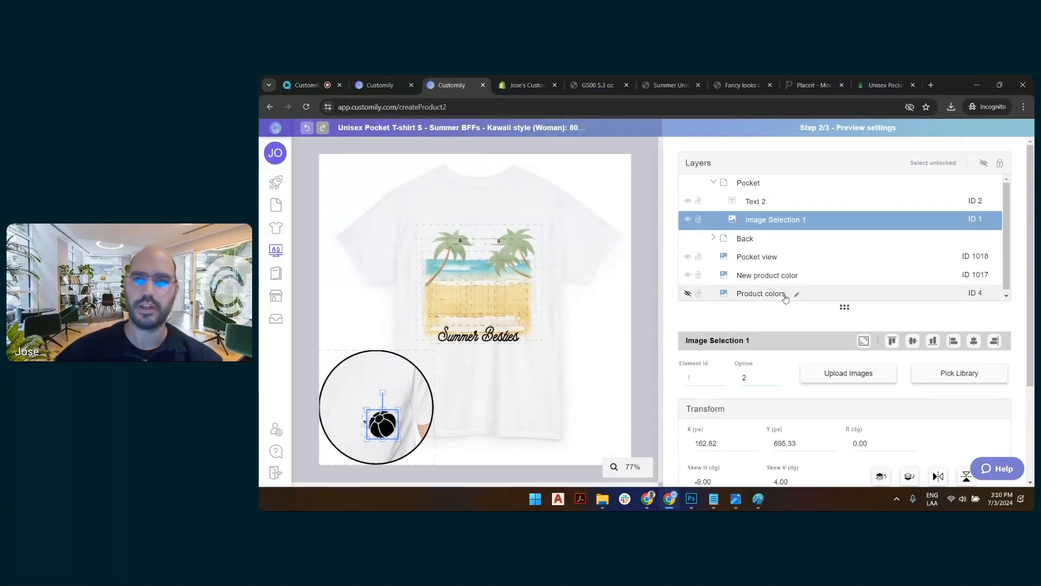
pyautogui.click(762, 276)
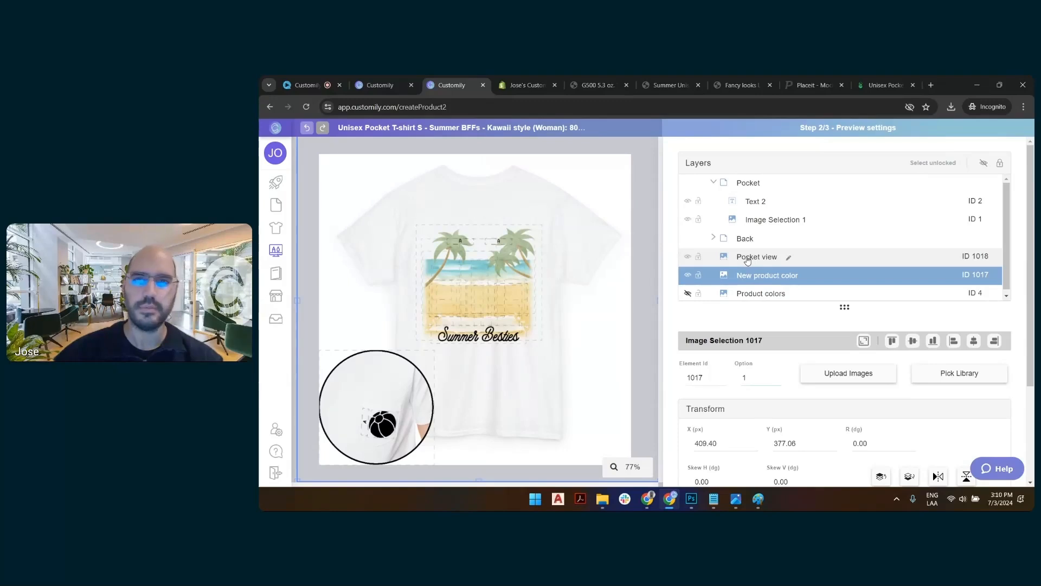
# Select the Pocket group together with the Pocket view layer and enlarge the circular close-up slightly from its upper-right corner.
pyautogui.click(714, 183)
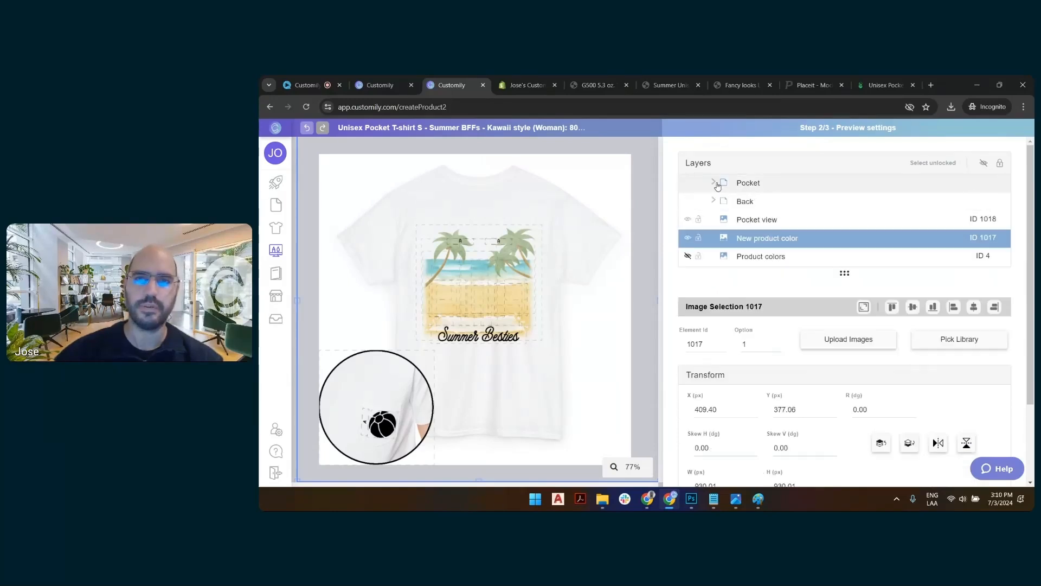
pyautogui.click(749, 184)
pyautogui.keyDown('ctrl'); pyautogui.click(751, 220); pyautogui.keyUp('ctrl')
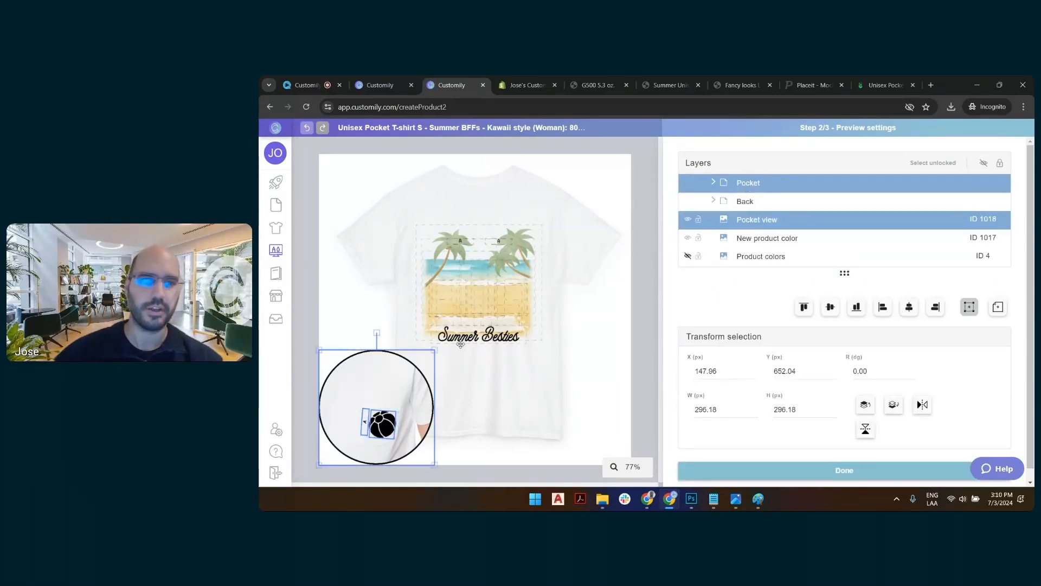
pyautogui.moveTo(435, 350); pyautogui.dragTo(451, 338)
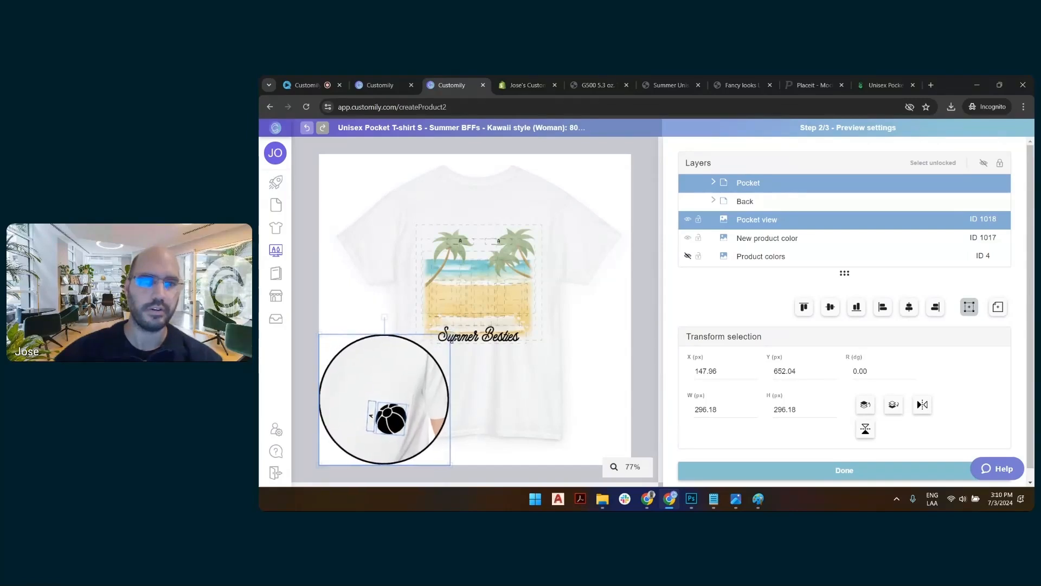
pyautogui.click(632, 300)
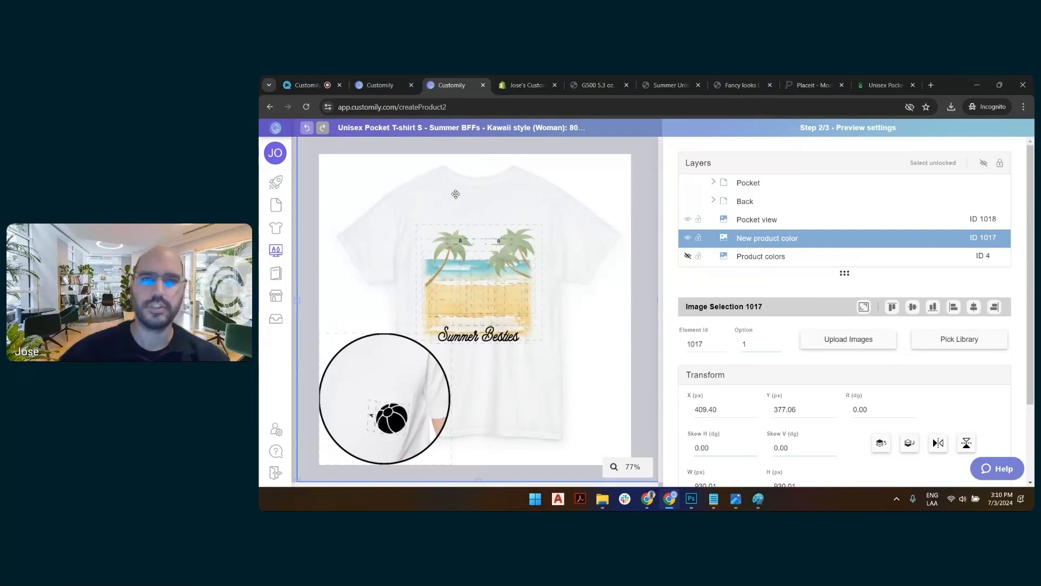
# Finish the preview settings and proceed to the template review.
pyautogui.scroll(-5, 811, 442)
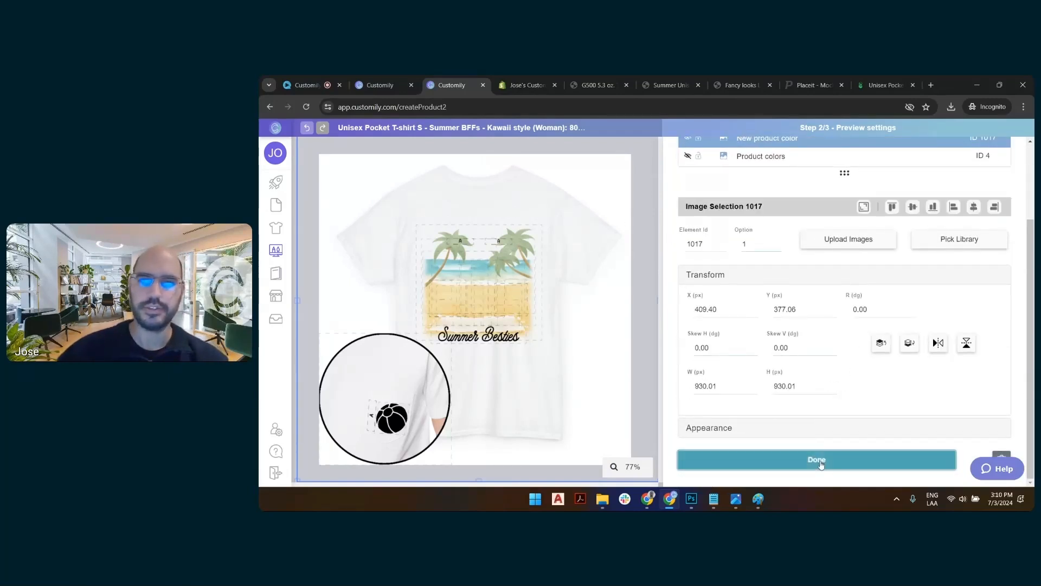
pyautogui.click(812, 459)
pyautogui.click(823, 372)
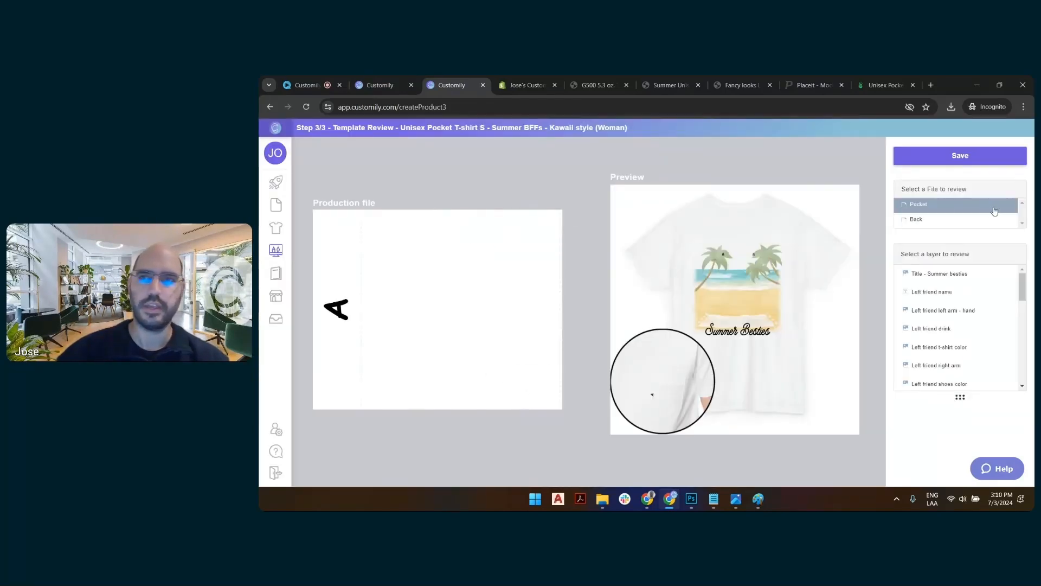
# Review the Back and Pocket production files, and save the template, returning to the templates list.
pyautogui.click(918, 220)
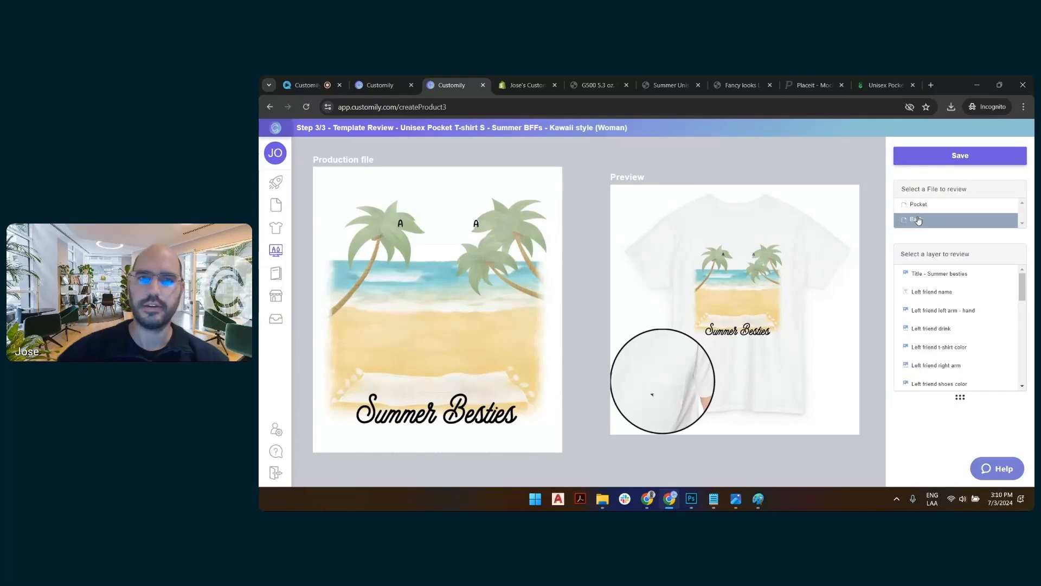
pyautogui.click(915, 206)
pyautogui.click(914, 219)
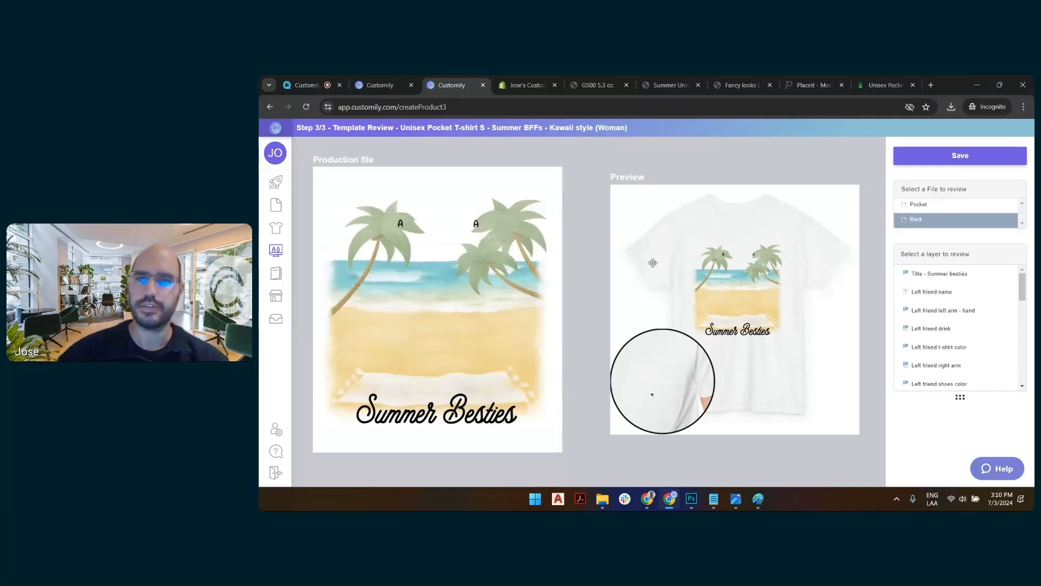
pyautogui.click(954, 157)
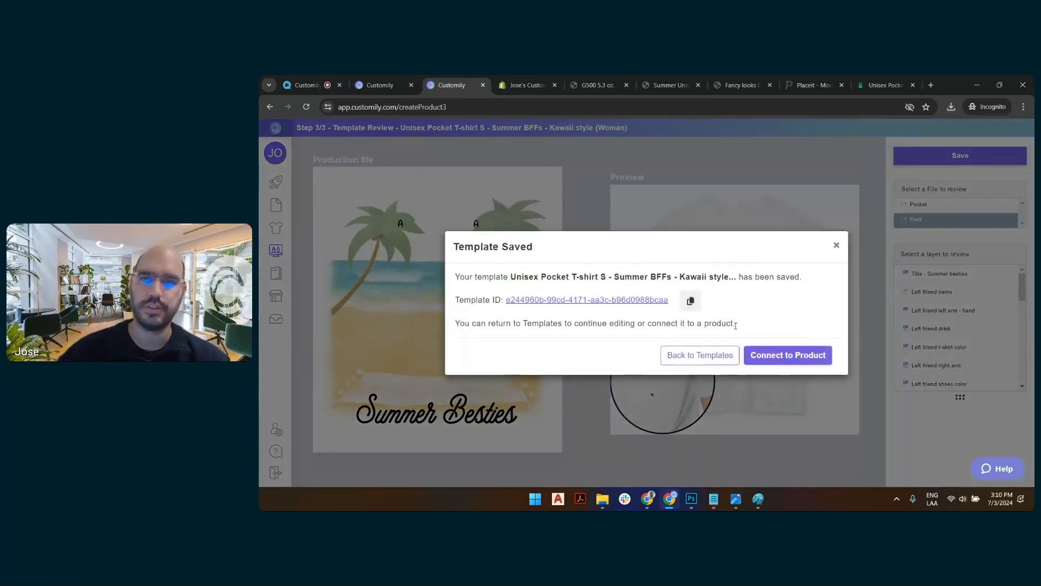
pyautogui.click(721, 356)
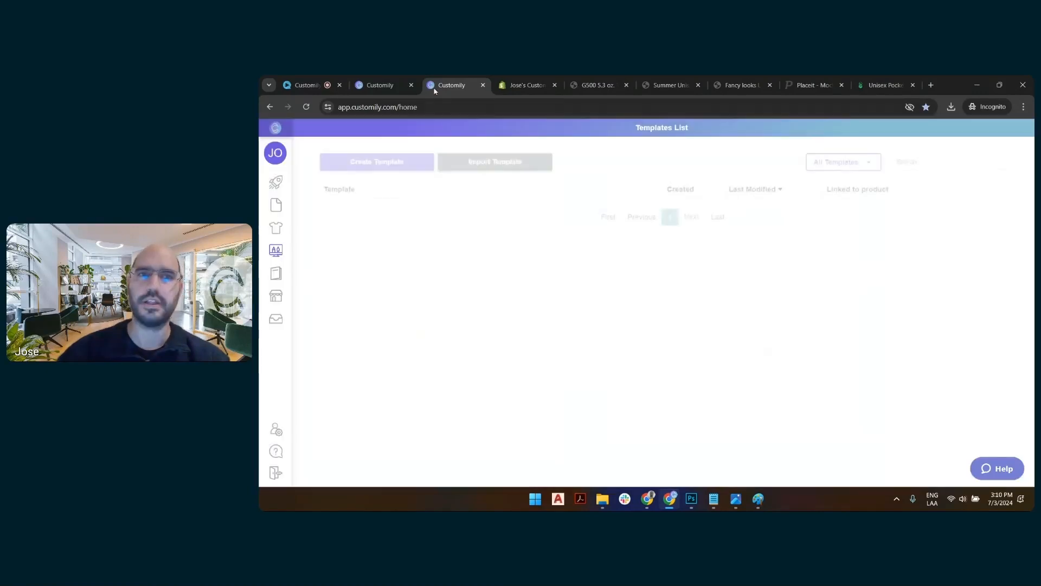
# Open the store preview of the LS Summer back + pocket product and choose the starfish for Image Selection 1.
pyautogui.click(380, 86)
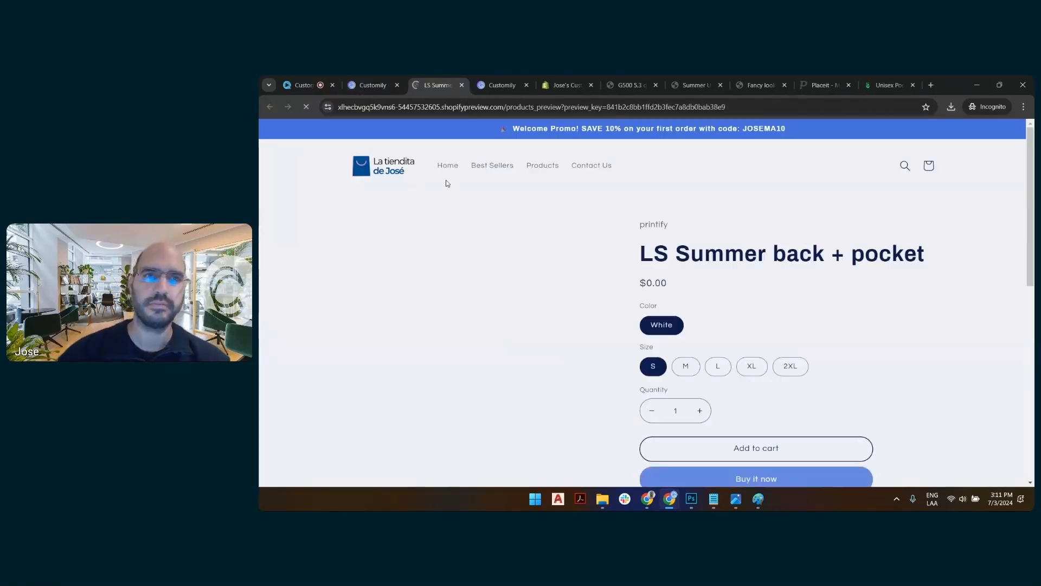
pyautogui.scroll(-2, 596, 233)
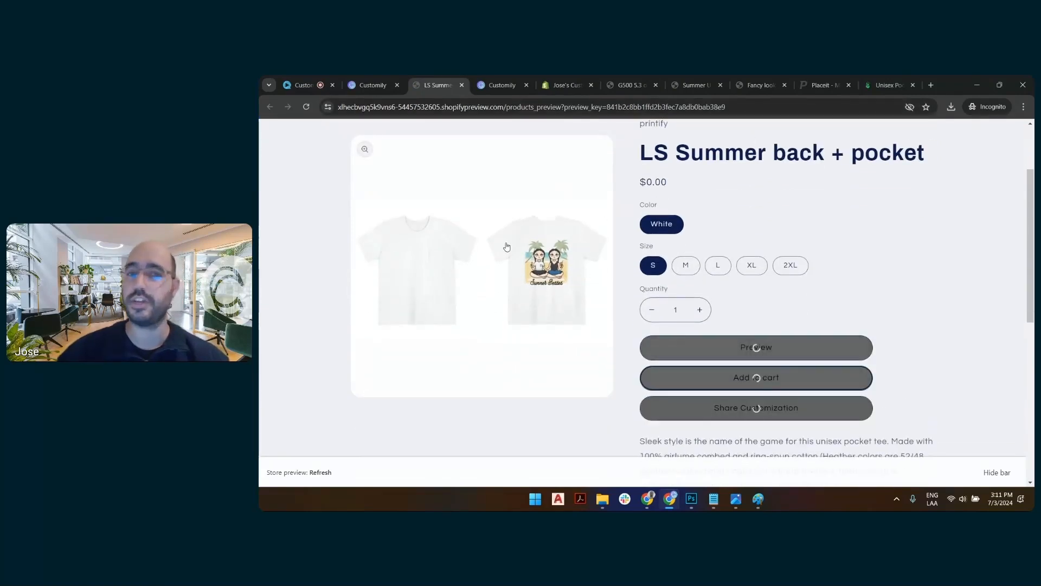
pyautogui.scroll(-3, 830, 224)
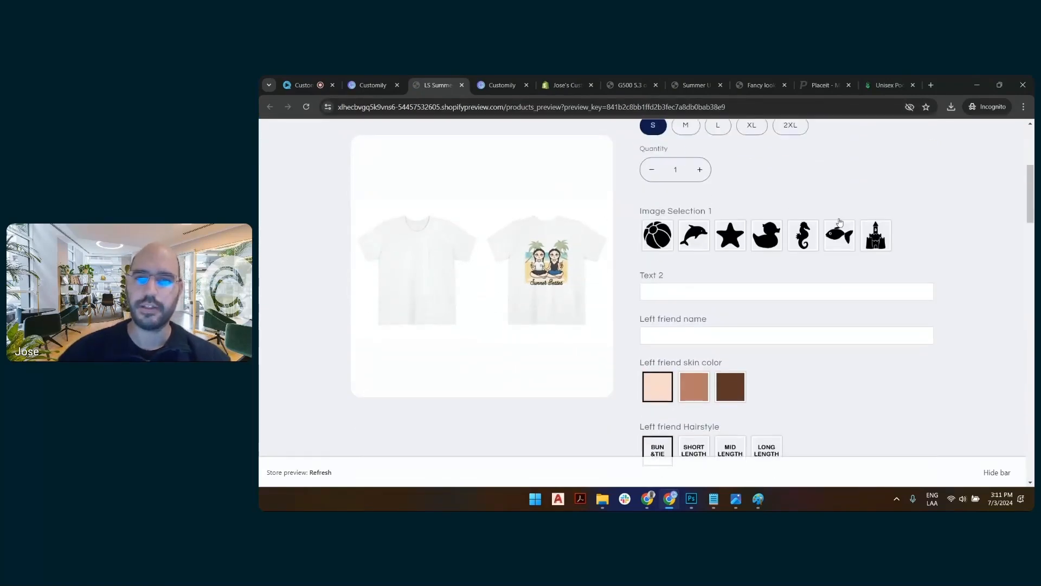
pyautogui.click(733, 230)
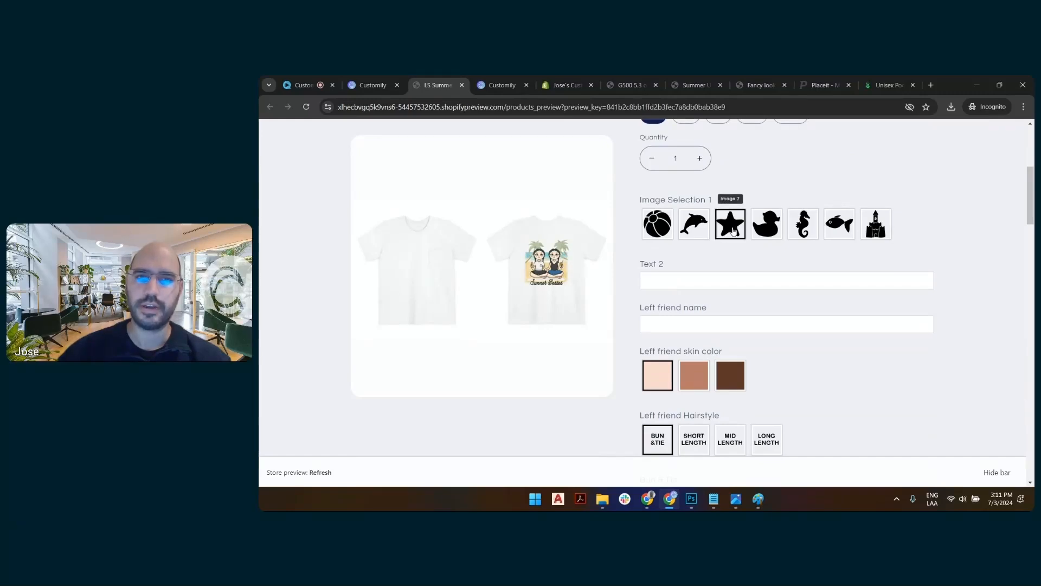
# Enter "summe" for Text 2 and give the left friend the mid-length straight black hairstyle.
pyautogui.click(728, 280)
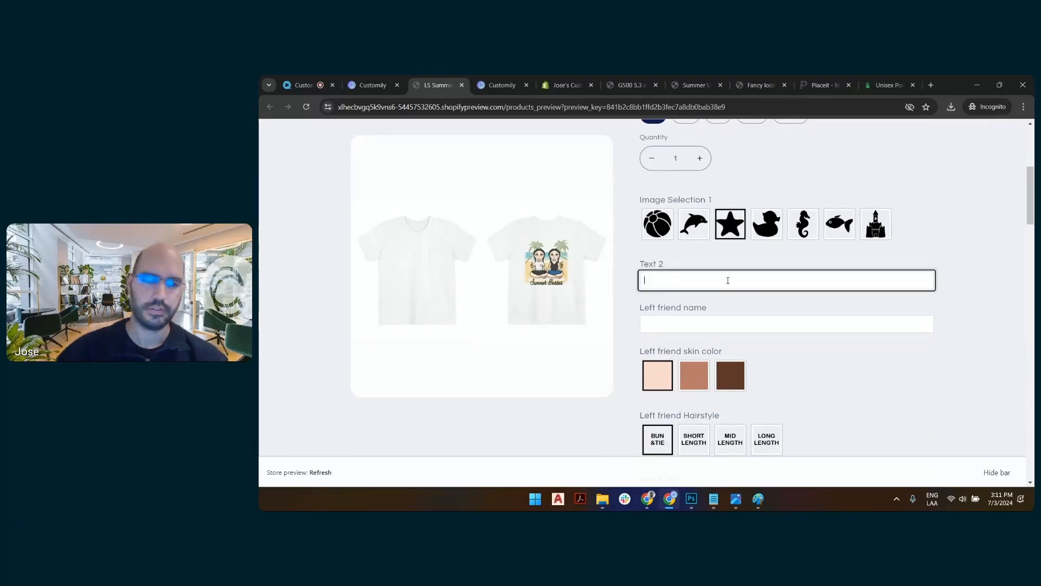
pyautogui.write('summe')
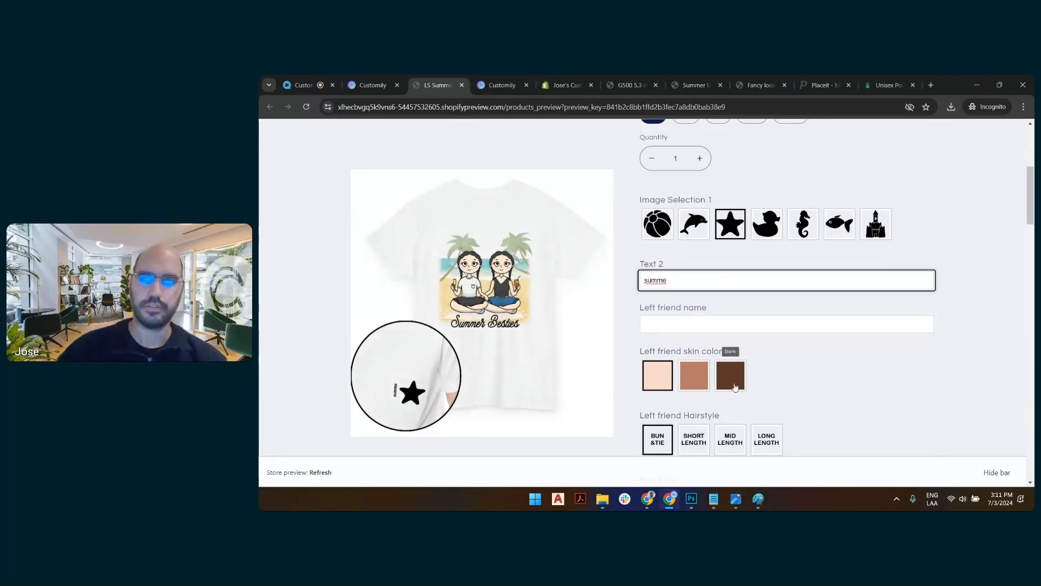
pyautogui.click(730, 439)
pyautogui.scroll(-3, 792, 285)
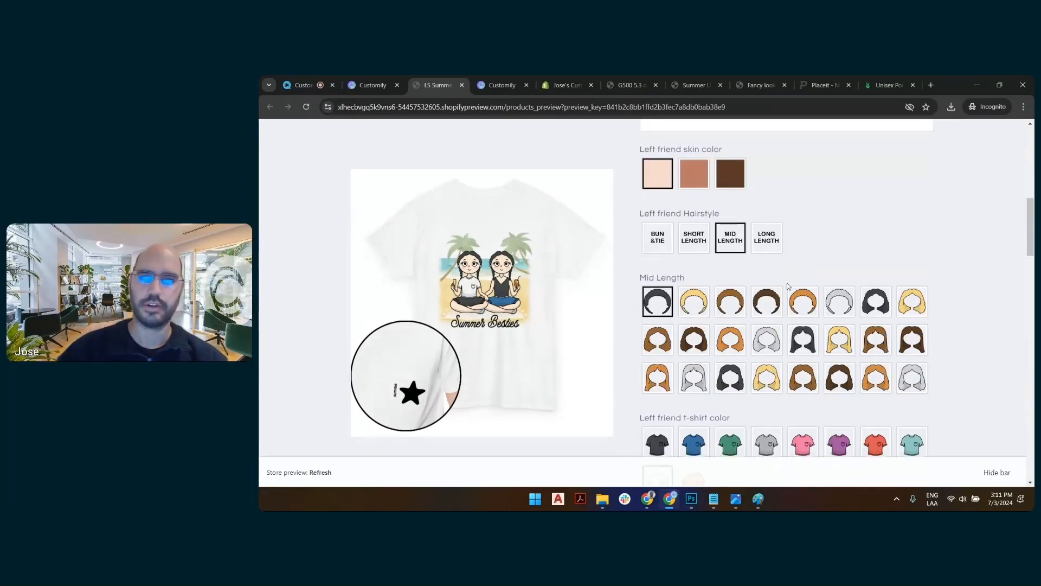
pyautogui.click(804, 335)
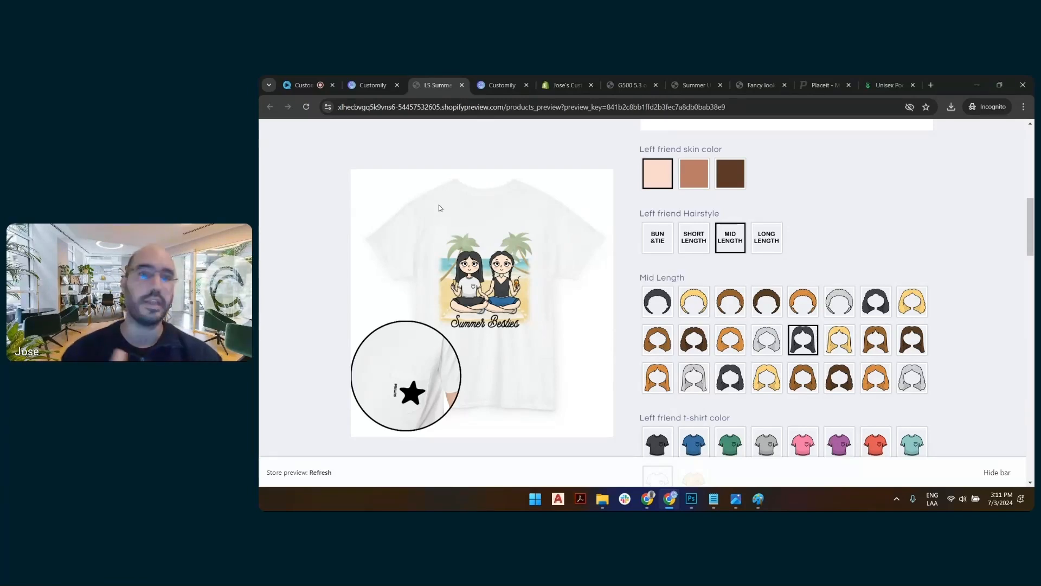
pyautogui.scroll(10, 798, 273)
pyautogui.scroll(1, 797, 272)
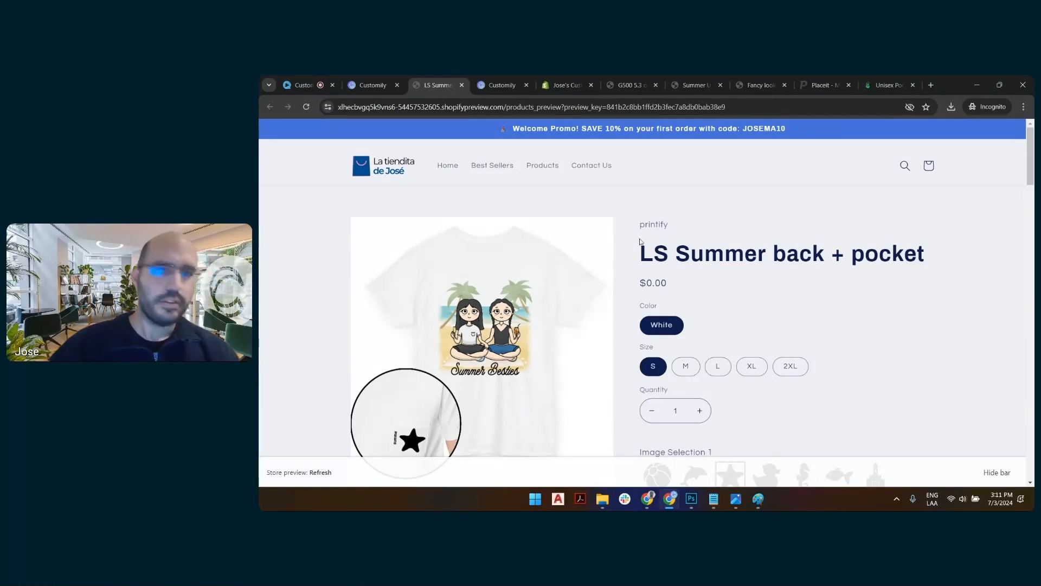
pyautogui.scroll(-3, 872, 261)
pyautogui.scroll(3, 870, 264)
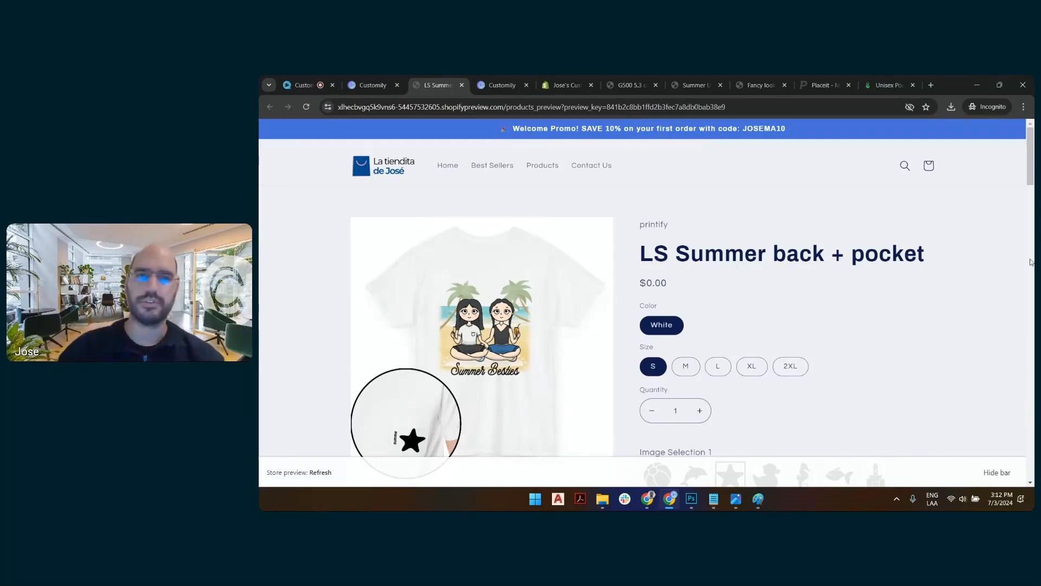
pyautogui.scroll(-2, 863, 264)
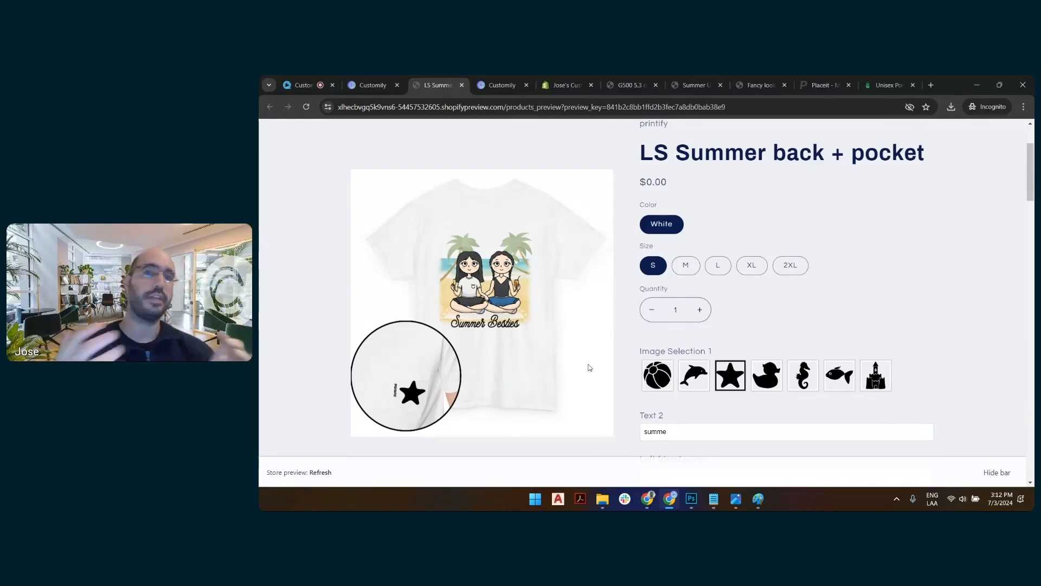
# Switch to the WebinarGeek session, stop sharing the screen, and advance the presentation to the Q&A slide.
pyautogui.click(302, 85)
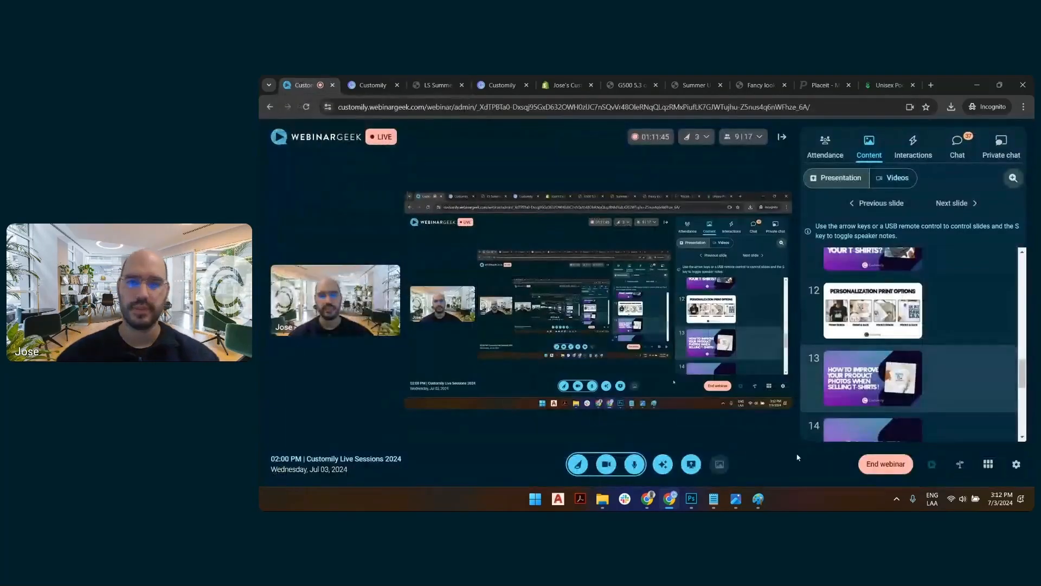
pyautogui.click(691, 464)
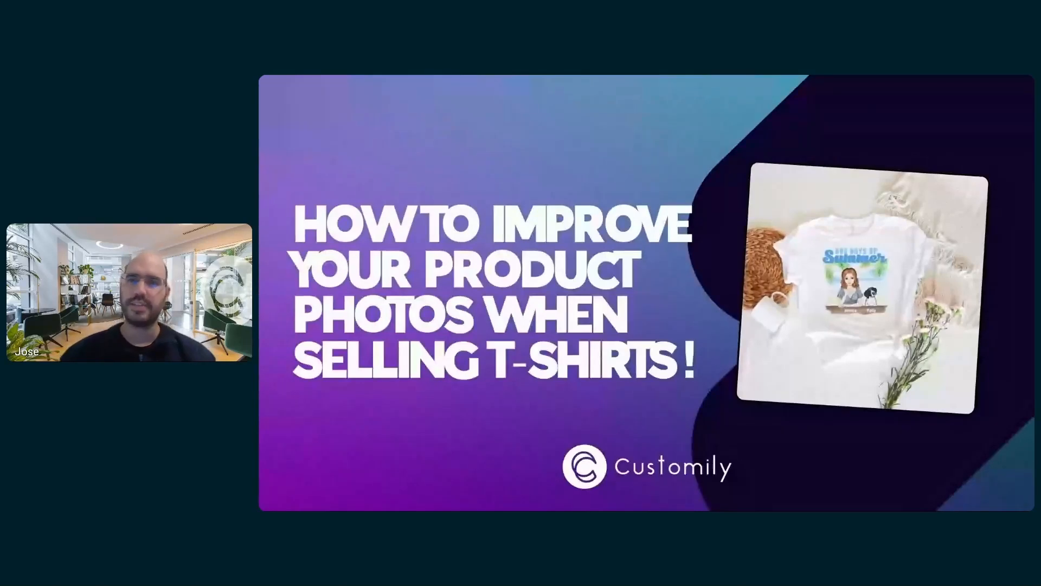
pyautogui.press('Right')
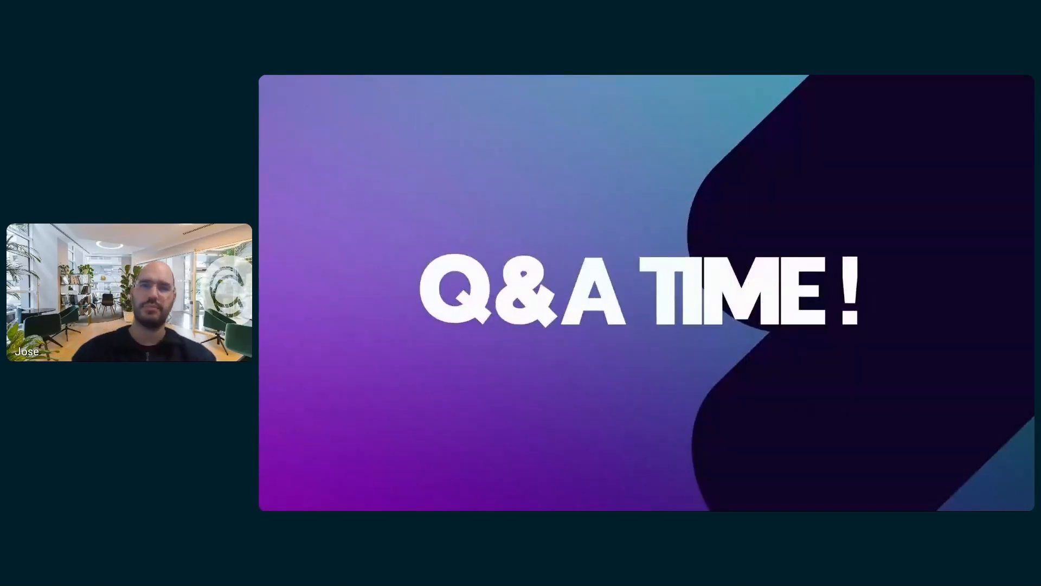
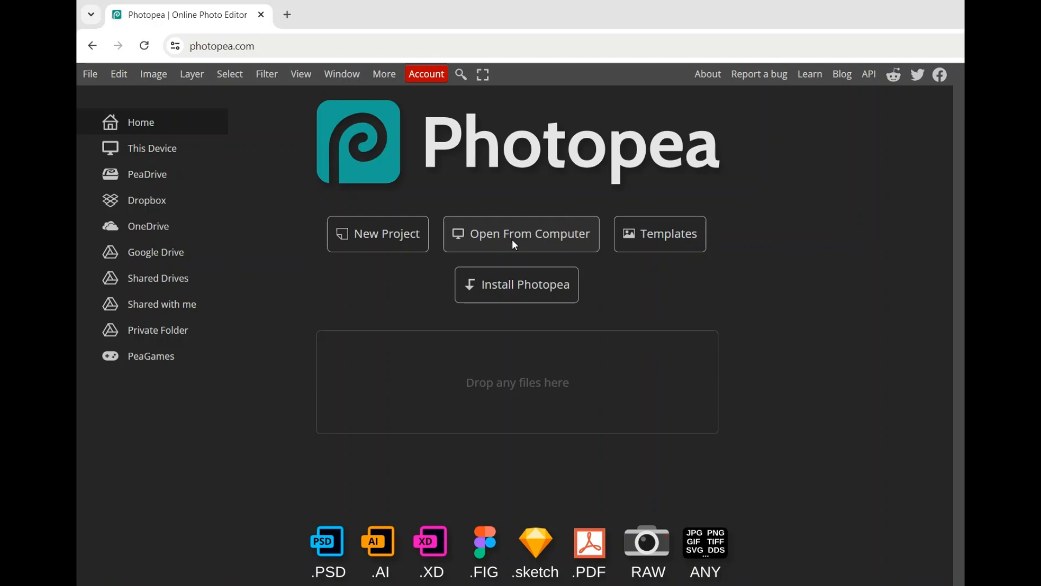
# Open LS front wrinkle base.png in Photopea and add two empty layers above the Background layer.
pyautogui.click(515, 245)
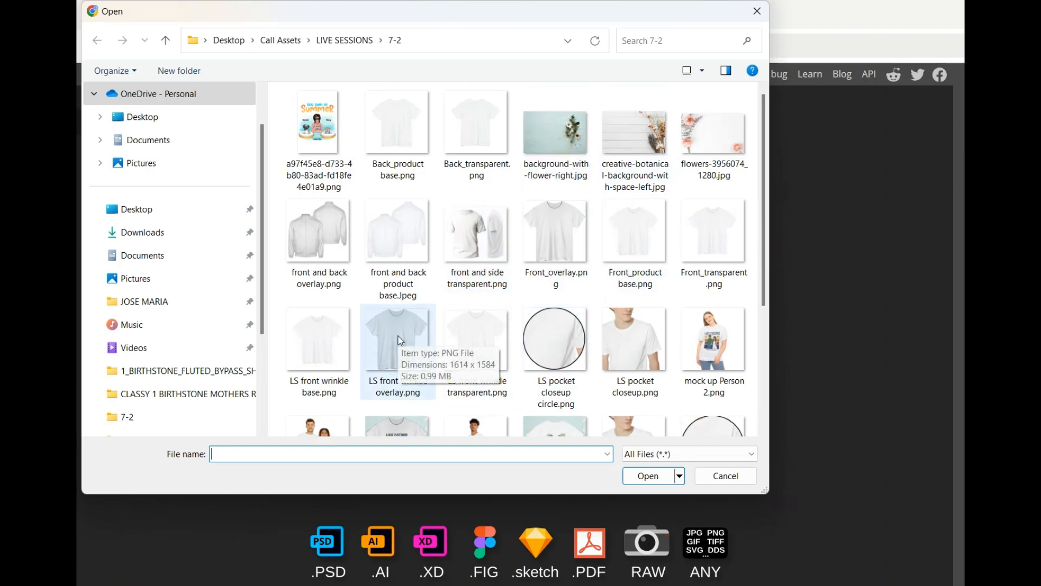
pyautogui.click(325, 348)
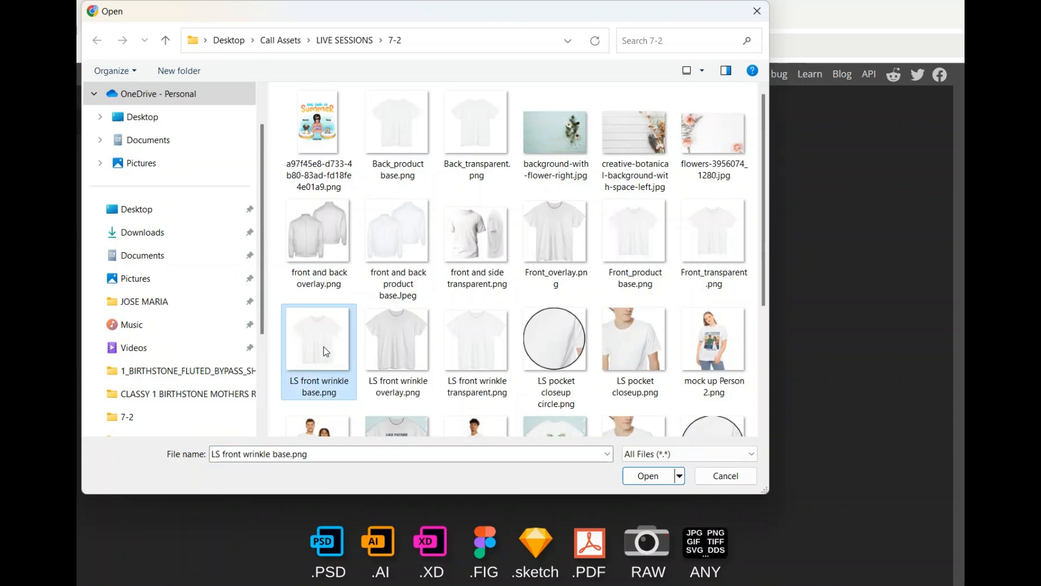
pyautogui.doubleClick(325, 347)
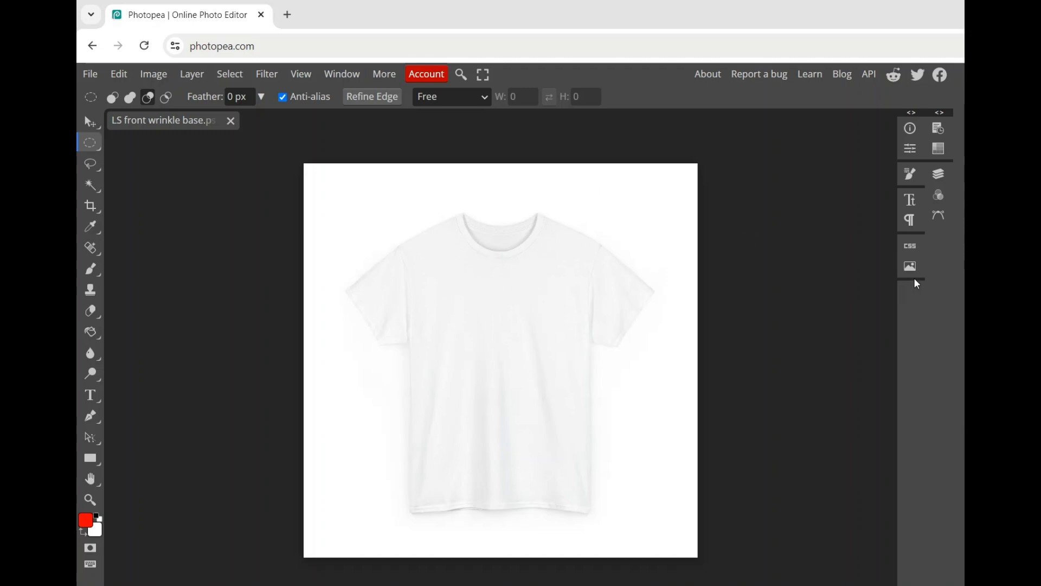
pyautogui.click(940, 177)
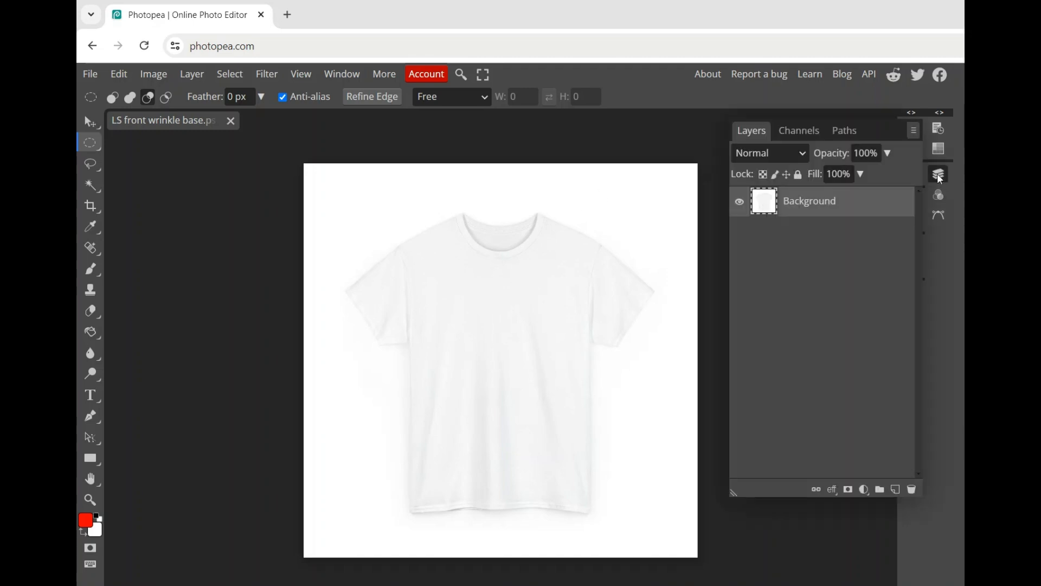
pyautogui.click(894, 492)
pyautogui.click(896, 491)
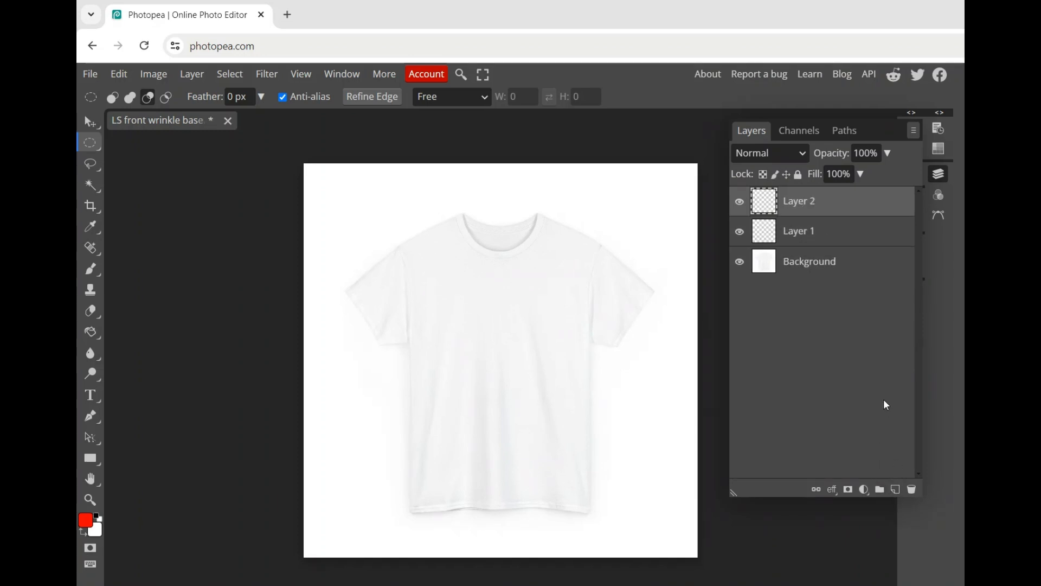
# Fill Layer 2 with black (#000000) using the Paint Bucket, and hide that layer.
pyautogui.click(92, 334)
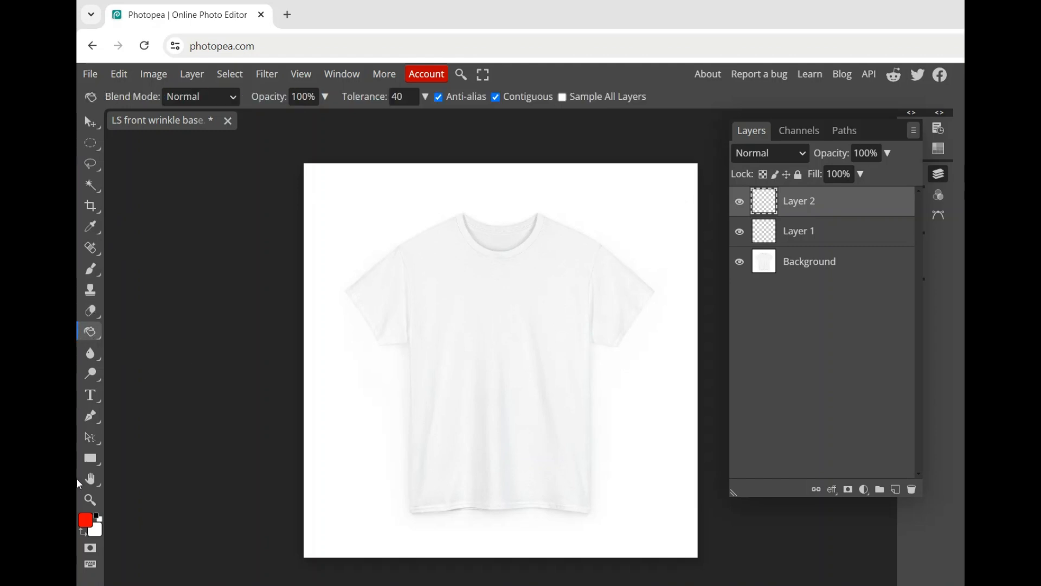
pyautogui.click(87, 522)
pyautogui.moveTo(253, 258); pyautogui.dragTo(175, 415)
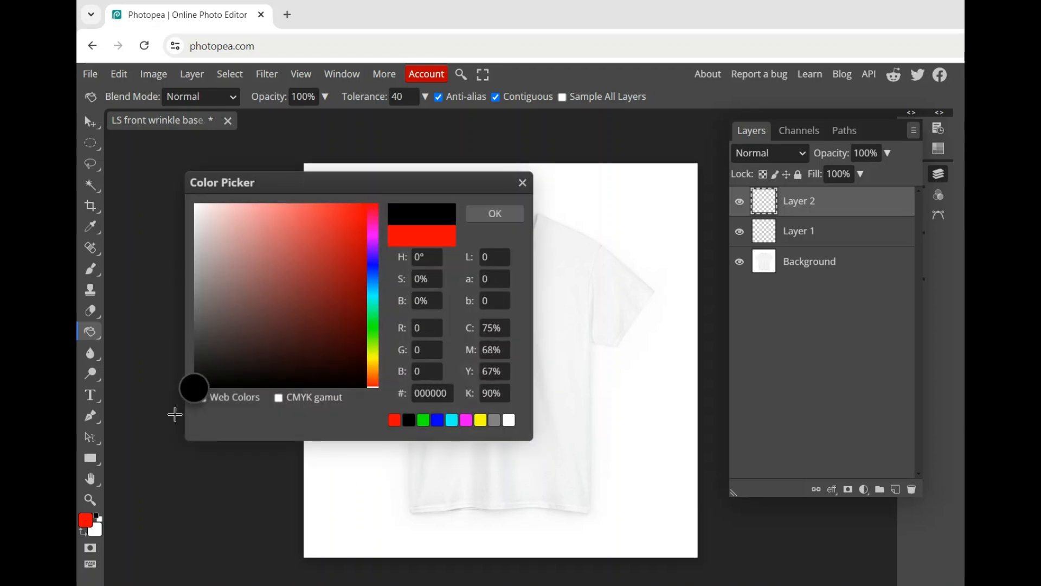
pyautogui.click(496, 216)
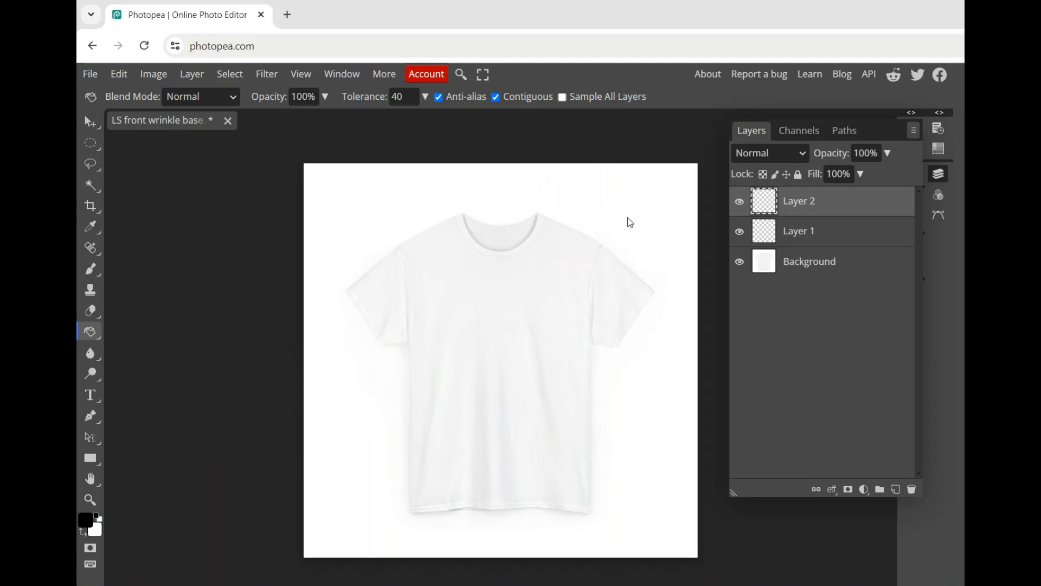
pyautogui.click(630, 222)
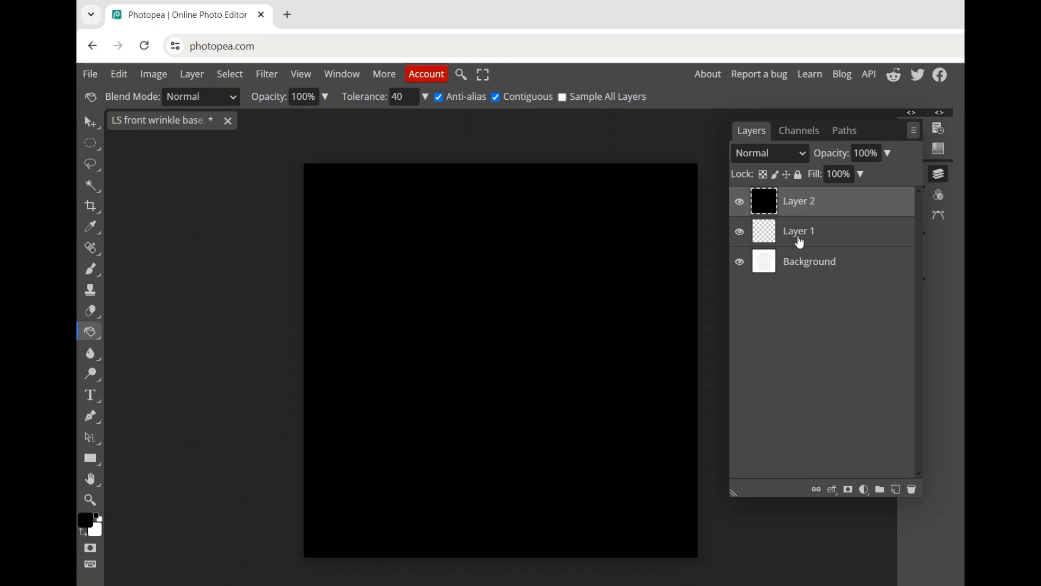
pyautogui.click(739, 202)
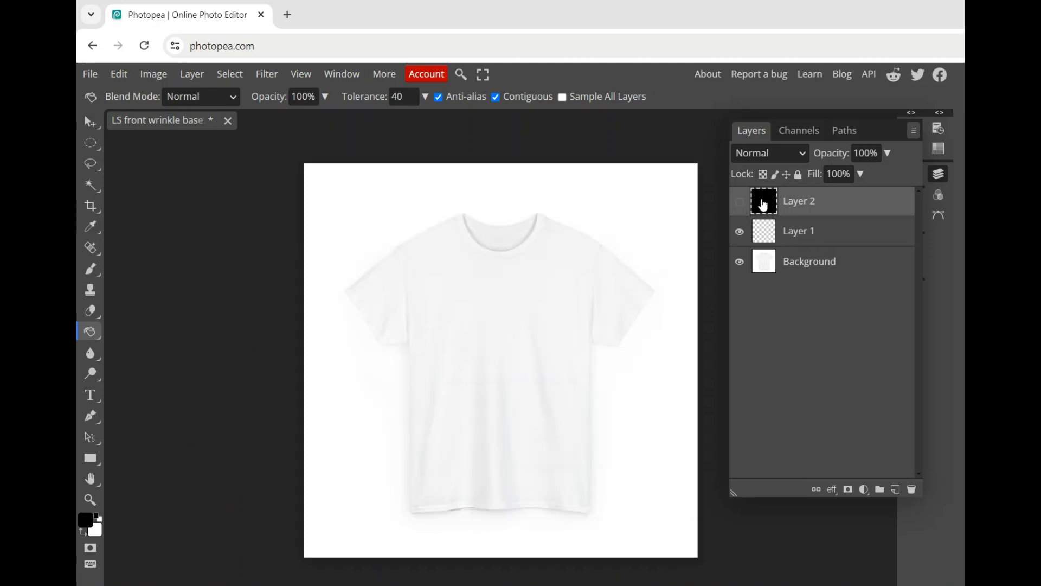
# Fill Layer 1 with red (#ff0000) using the Paint Bucket, and hide that layer.
pyautogui.click(810, 239)
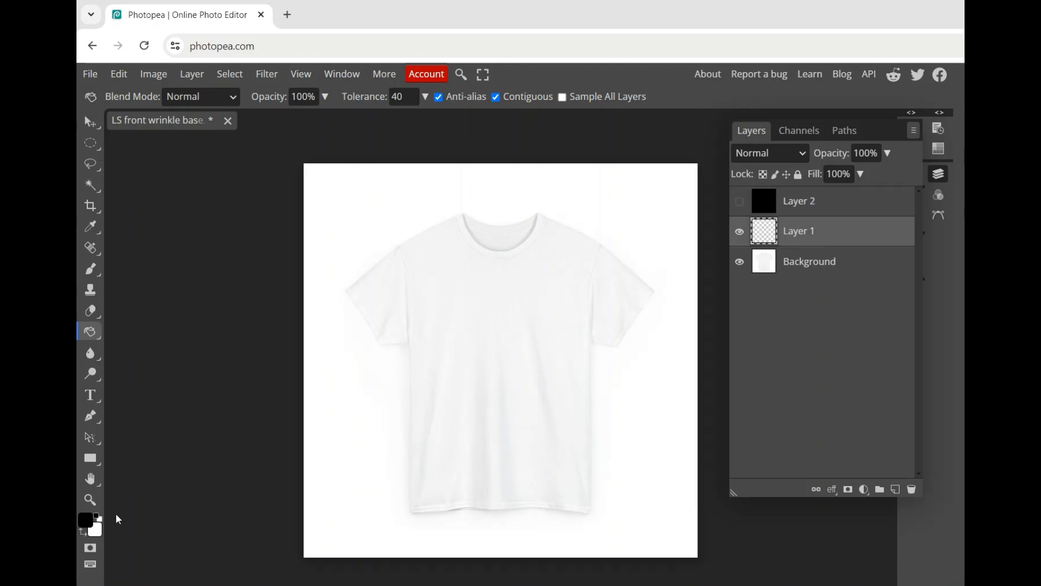
pyautogui.click(89, 524)
pyautogui.moveTo(355, 224); pyautogui.dragTo(391, 186)
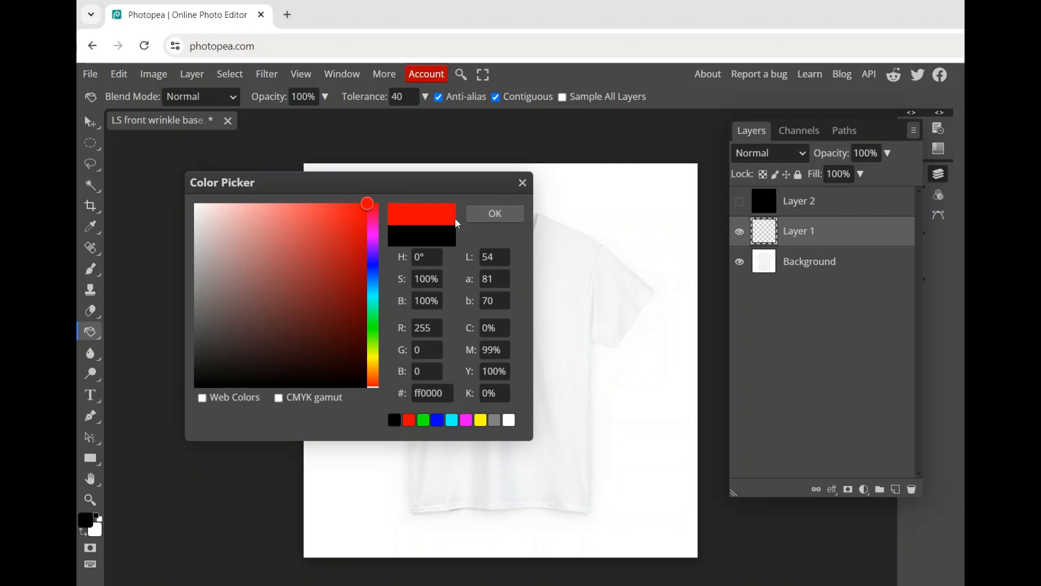
pyautogui.click(512, 219)
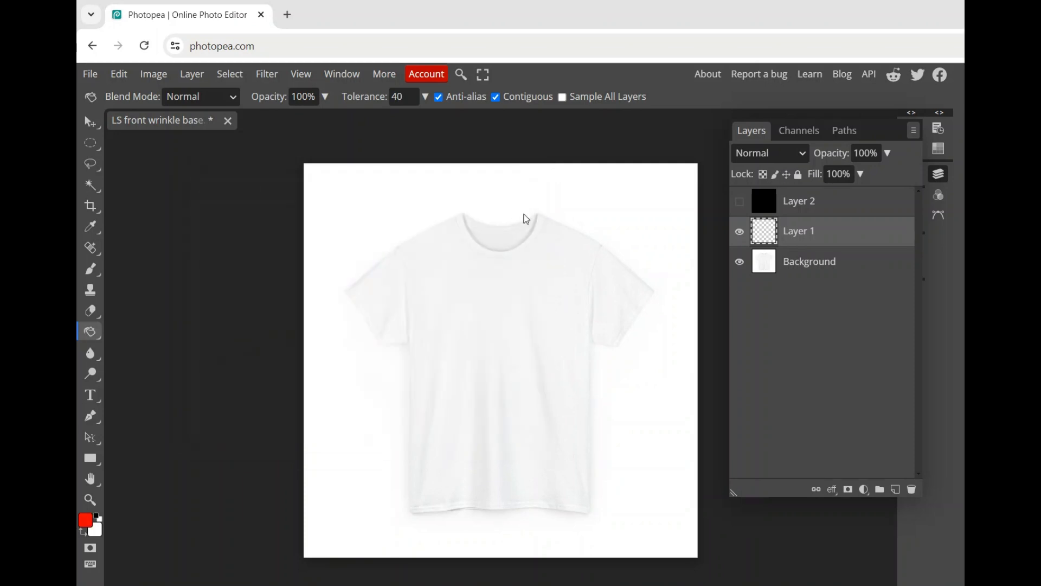
pyautogui.click(644, 221)
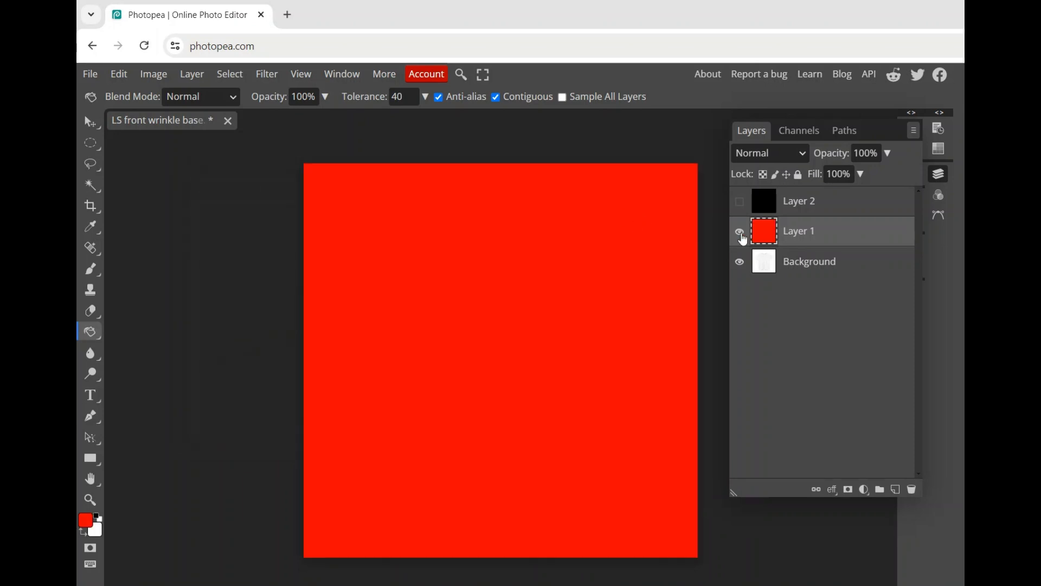
pyautogui.click(741, 235)
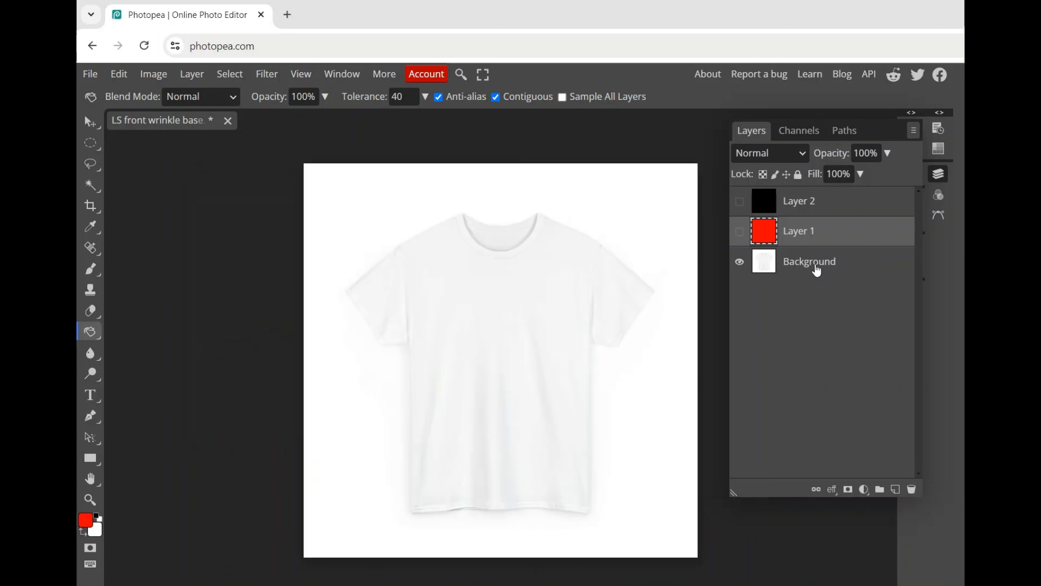
# Make the Background layer active and switch to the Magic Wand tool.
pyautogui.click(817, 271)
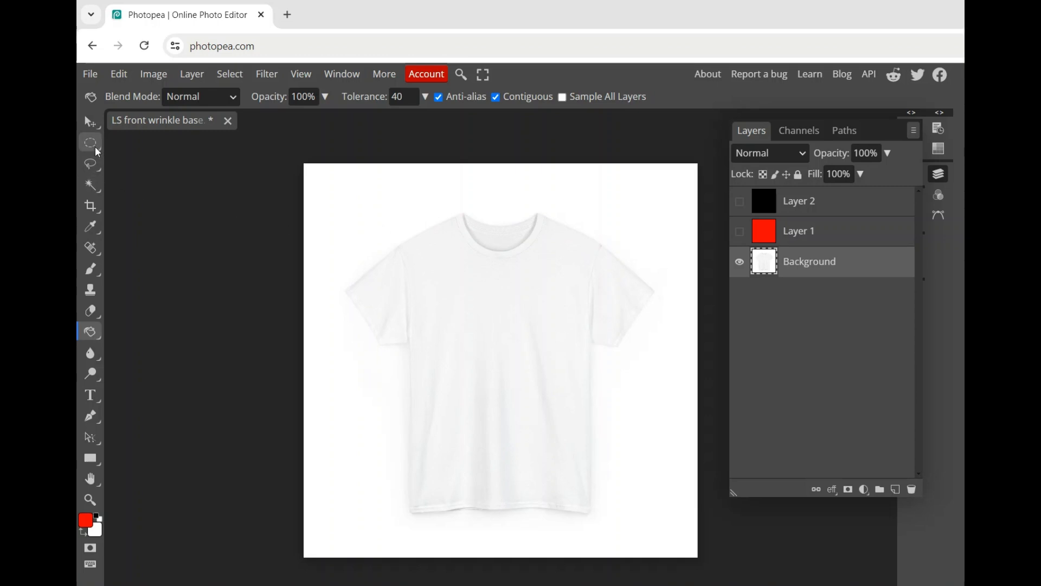
pyautogui.moveTo(94, 150)
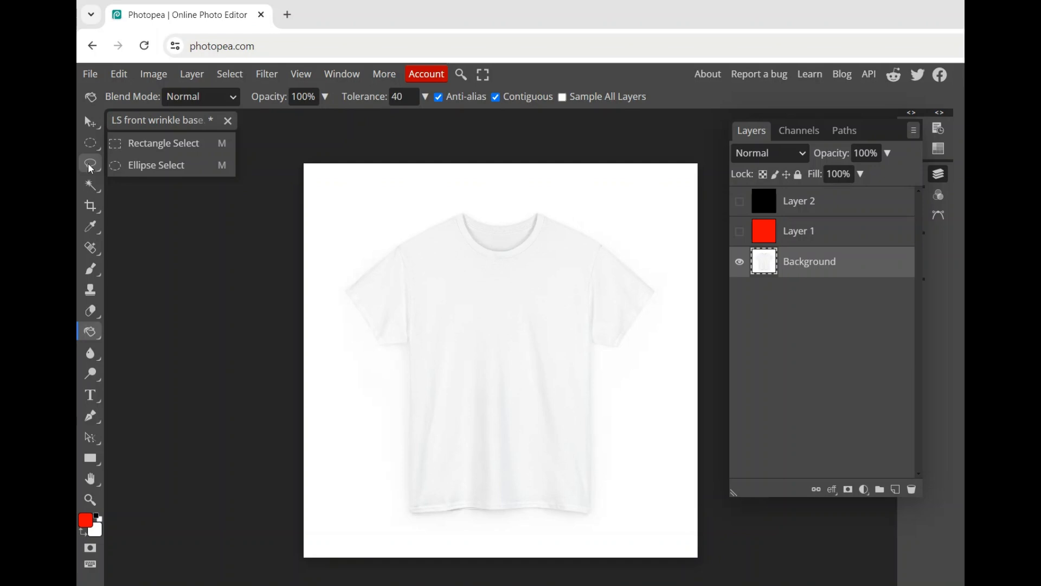
pyautogui.click(90, 167)
pyautogui.click(90, 190)
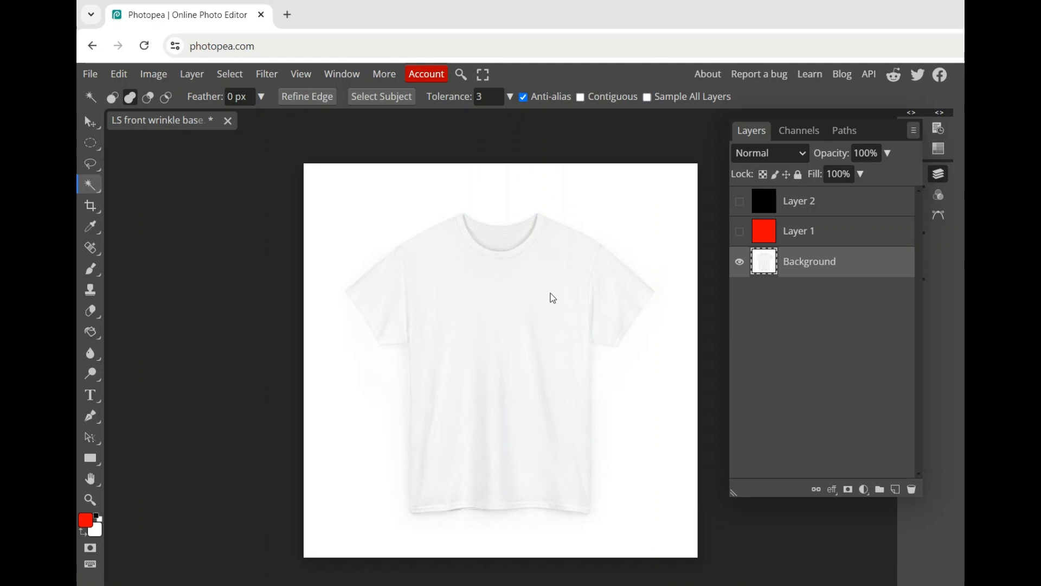
# Try Magic Wand selections of the shirt fabric and the white area around it at tolerance 3, and clear them.
pyautogui.click(553, 294)
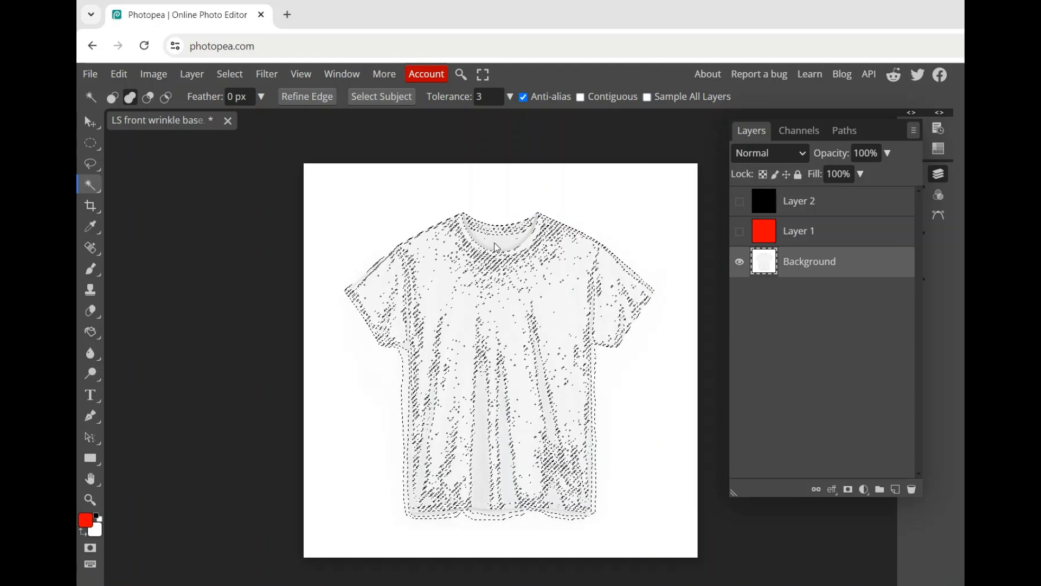
pyautogui.click(402, 223)
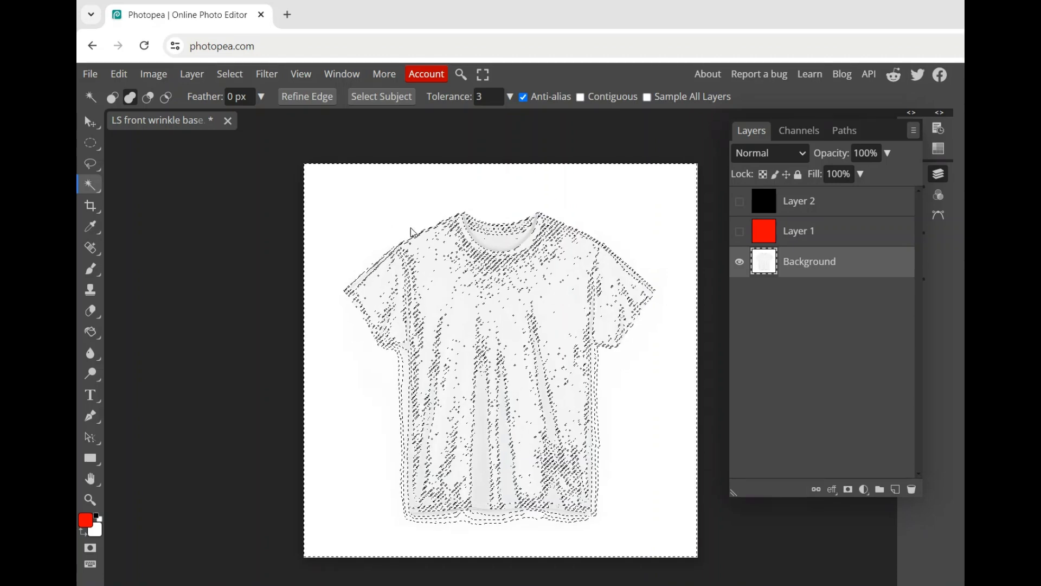
pyautogui.rightClick(389, 211)
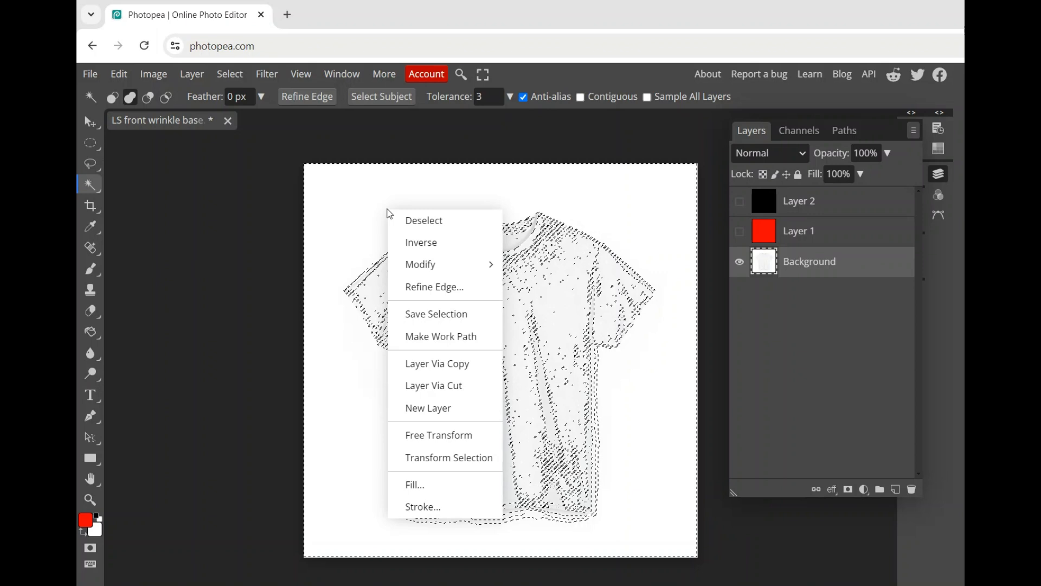
pyautogui.click(418, 220)
pyautogui.click(361, 198)
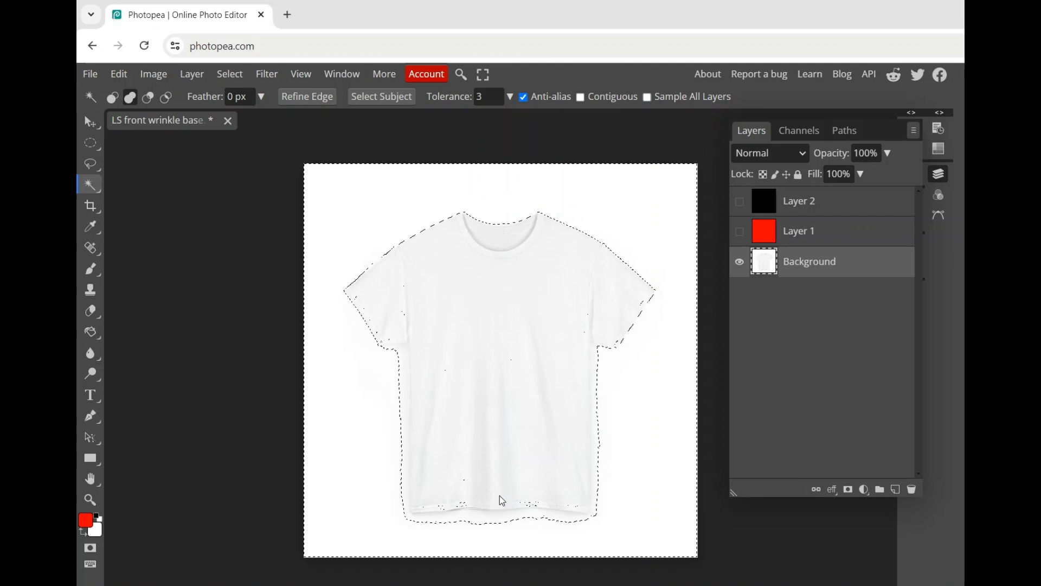
pyautogui.click(401, 355)
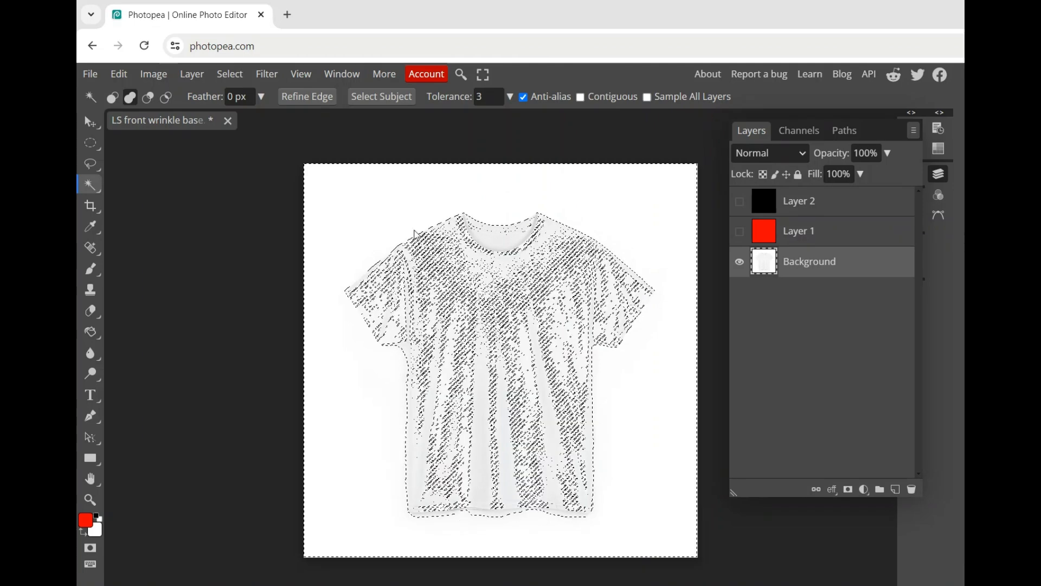
pyautogui.click(416, 234)
pyautogui.hotkey('ctrl', 'd')
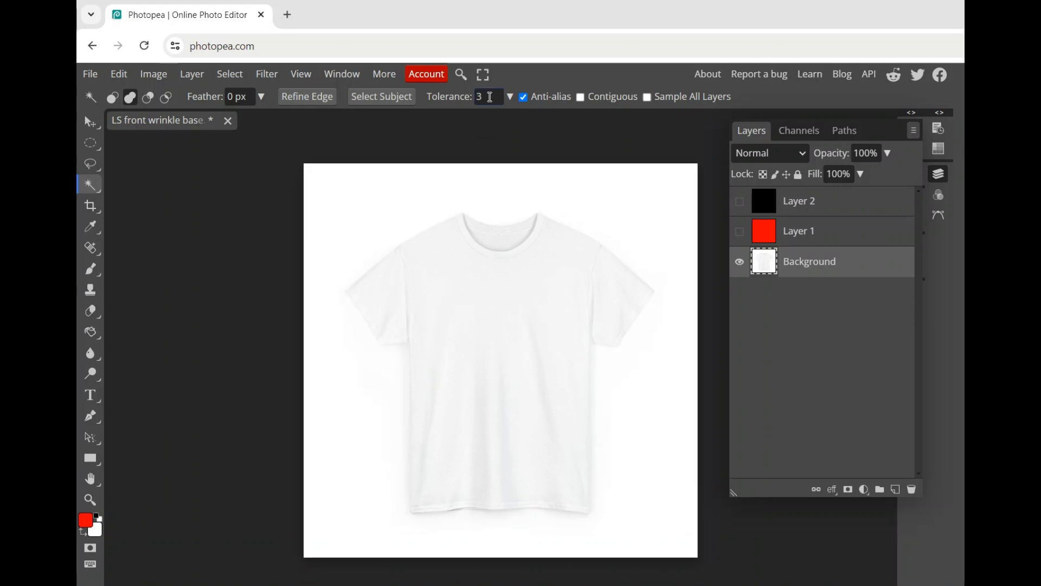
# Try selecting the white area around the shirt with the Magic Wand tolerance set to 4.
pyautogui.click(484, 96)
pyautogui.write('4')
pyautogui.click(498, 208)
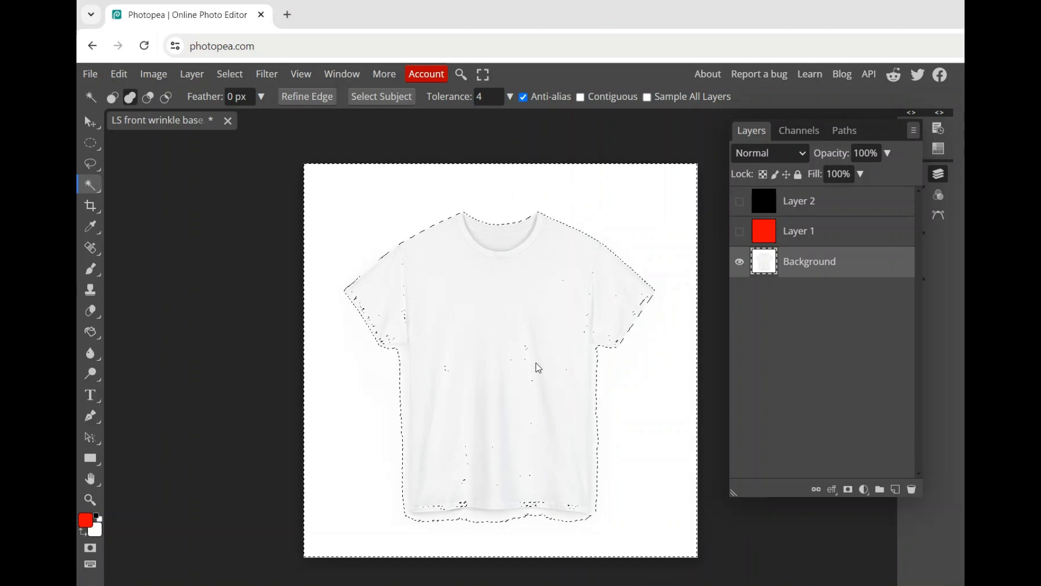
# Set the Magic Wand tolerance to 2, clear the selection, and reselect the white area including the shadow beside the shirt.
pyautogui.doubleClick(496, 90)
pyautogui.write('2')
pyautogui.rightClick(460, 197)
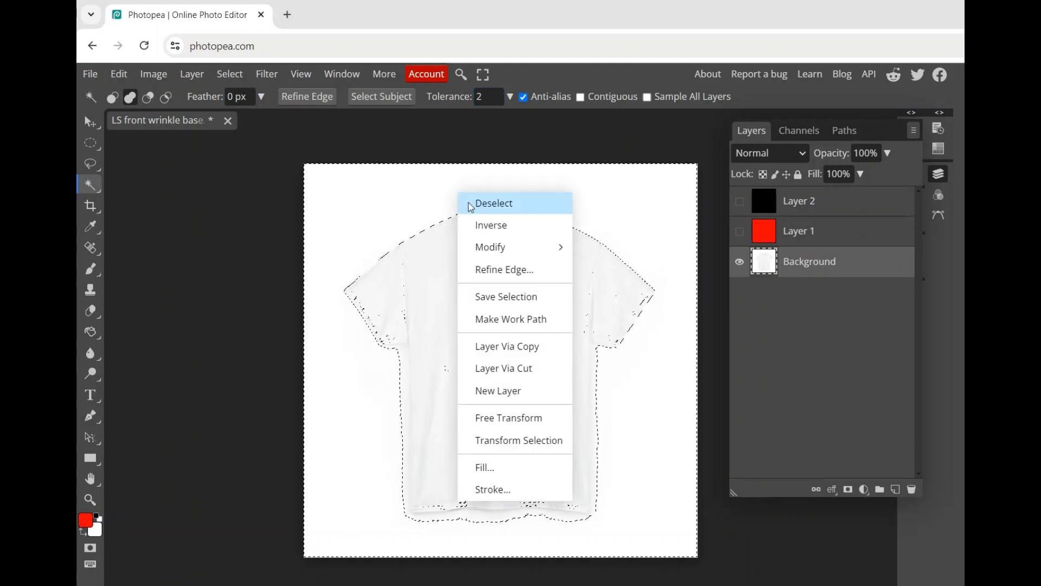
pyautogui.click(468, 201)
pyautogui.click(427, 199)
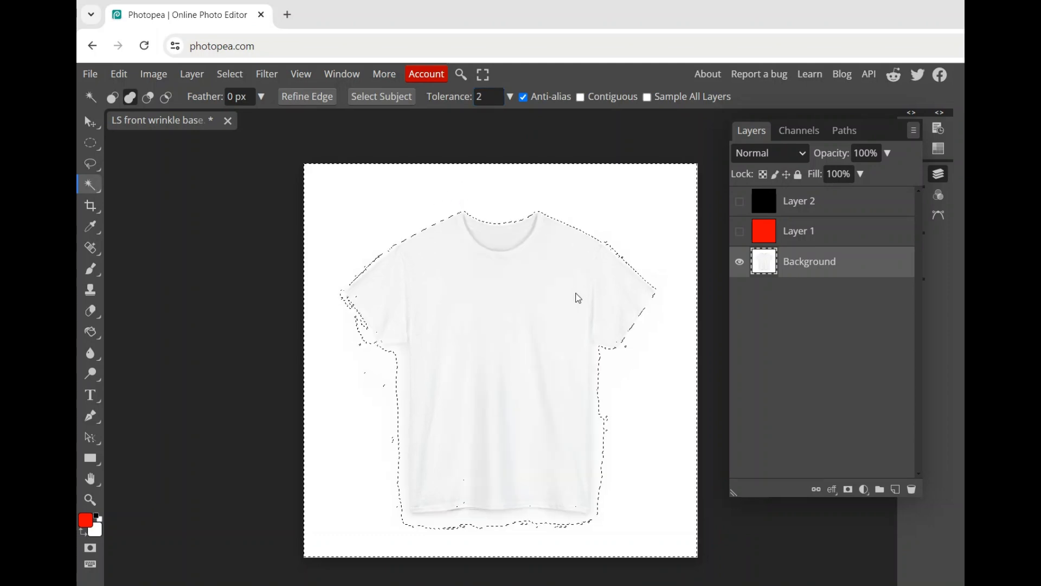
pyautogui.click(601, 372)
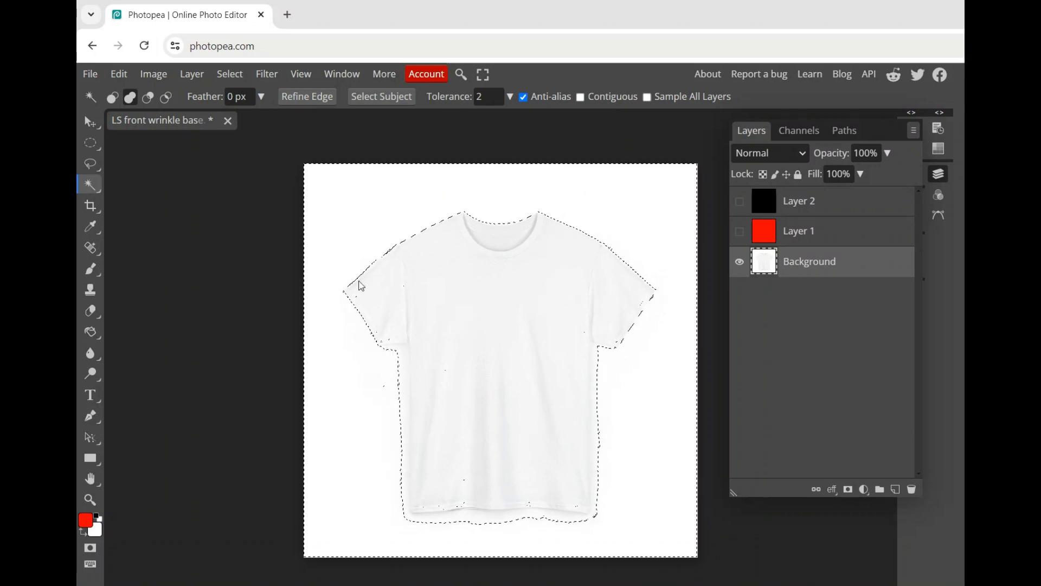
# Add the shadow area below the left sleeve, along the shirt's side, to the selection with the Polygonal Lasso.
pyautogui.scroll(4, 403, 375)
pyautogui.scroll(-5, 400, 376)
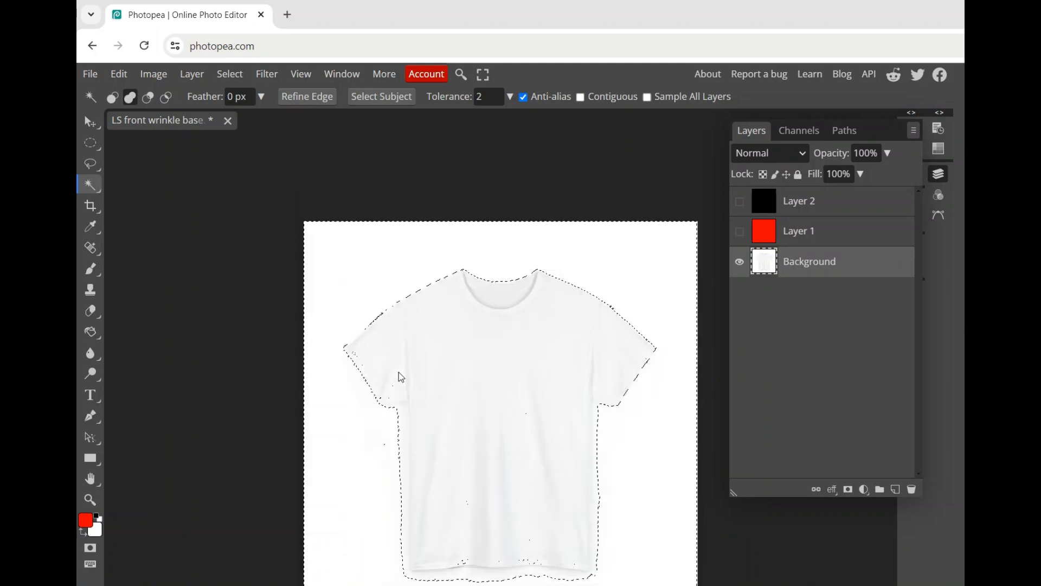
pyautogui.hscroll(-4, 400, 364)
pyautogui.hscroll(5, 465, 347)
pyautogui.scroll(5, 358, 312)
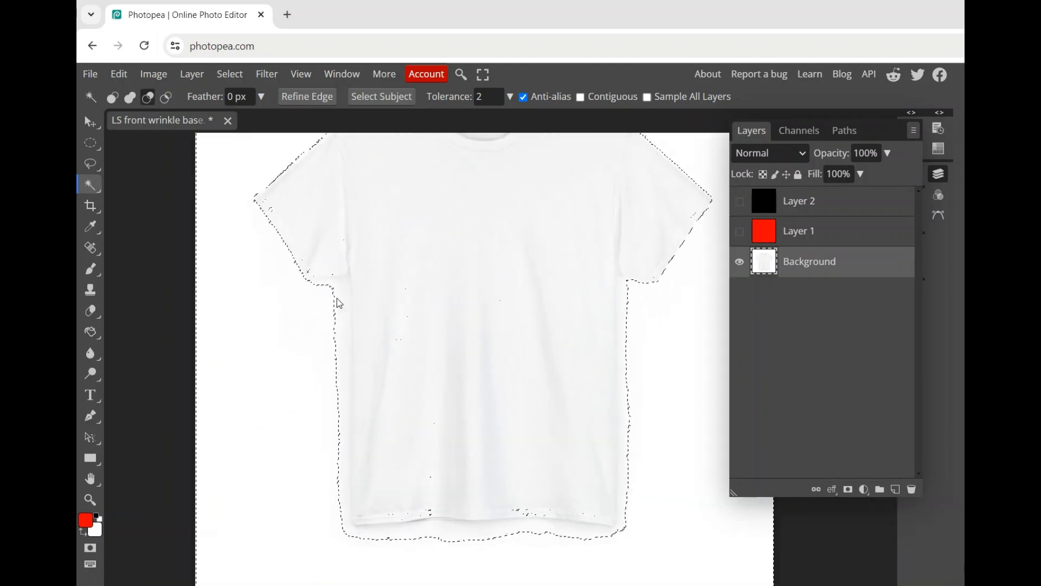
pyautogui.click(91, 164)
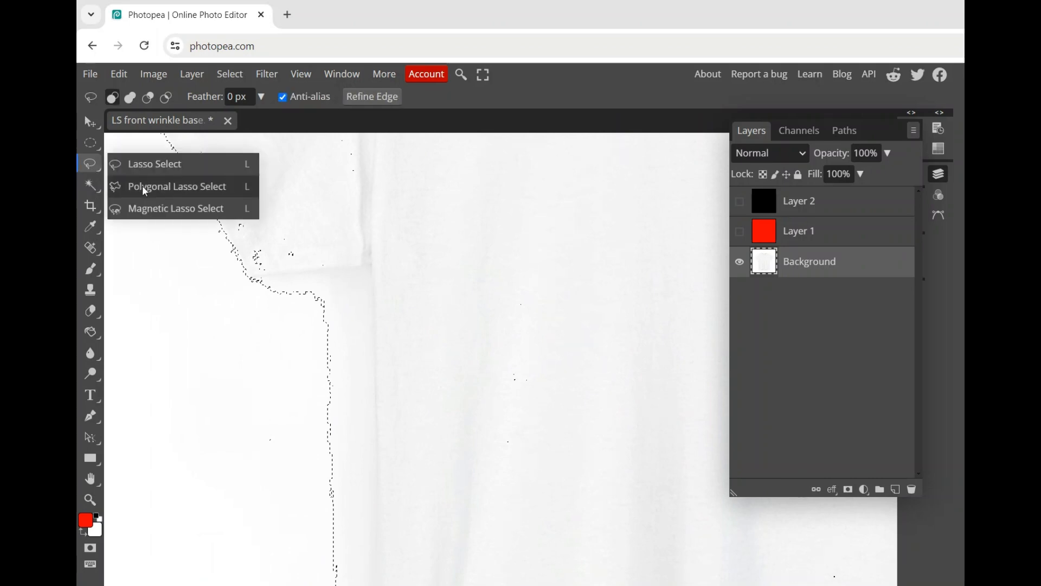
pyautogui.click(148, 187)
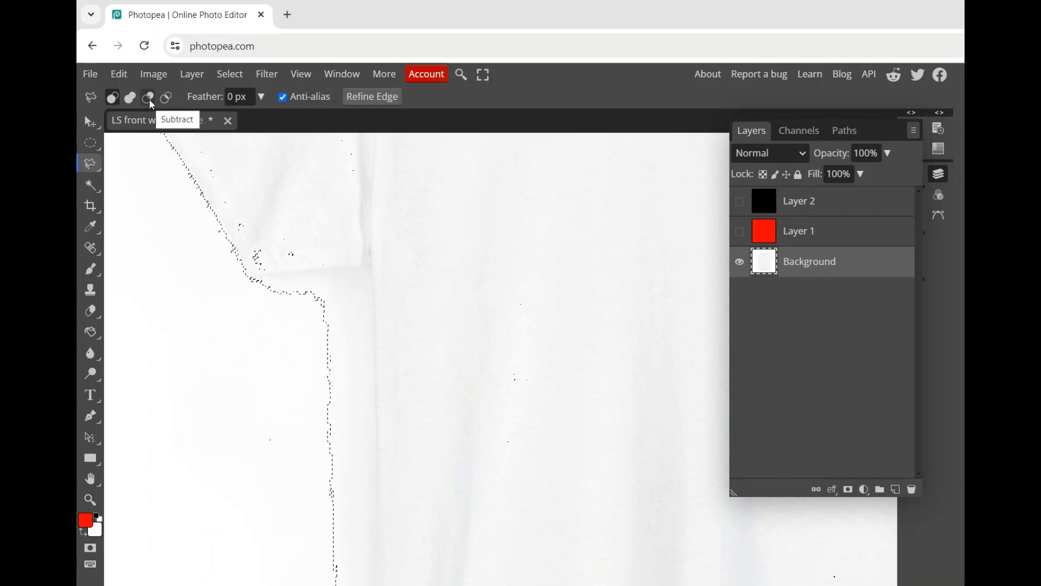
pyautogui.click(130, 97)
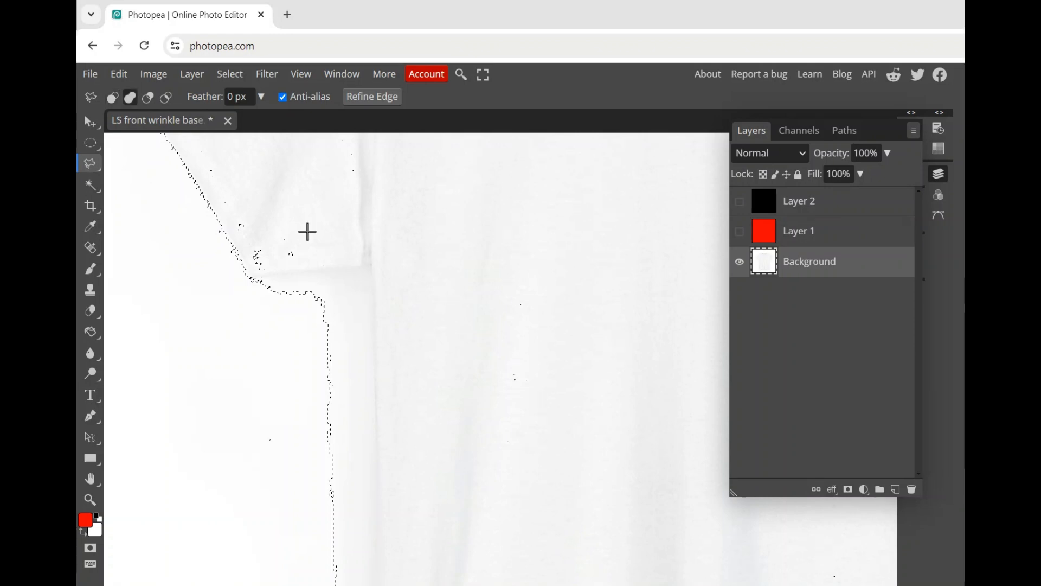
pyautogui.click(220, 279)
pyautogui.click(371, 268)
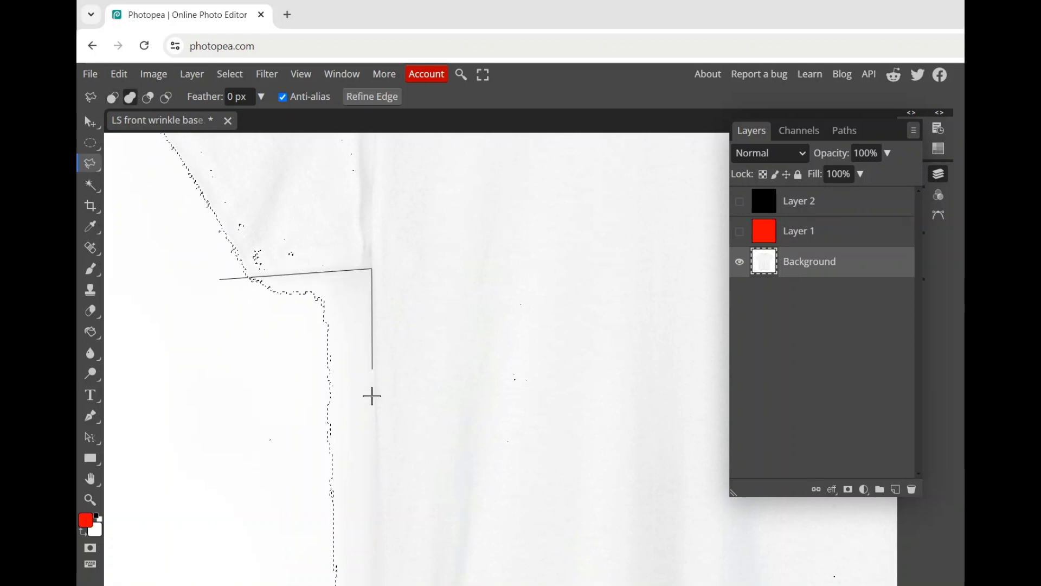
pyautogui.click(376, 465)
pyautogui.doubleClick(228, 455)
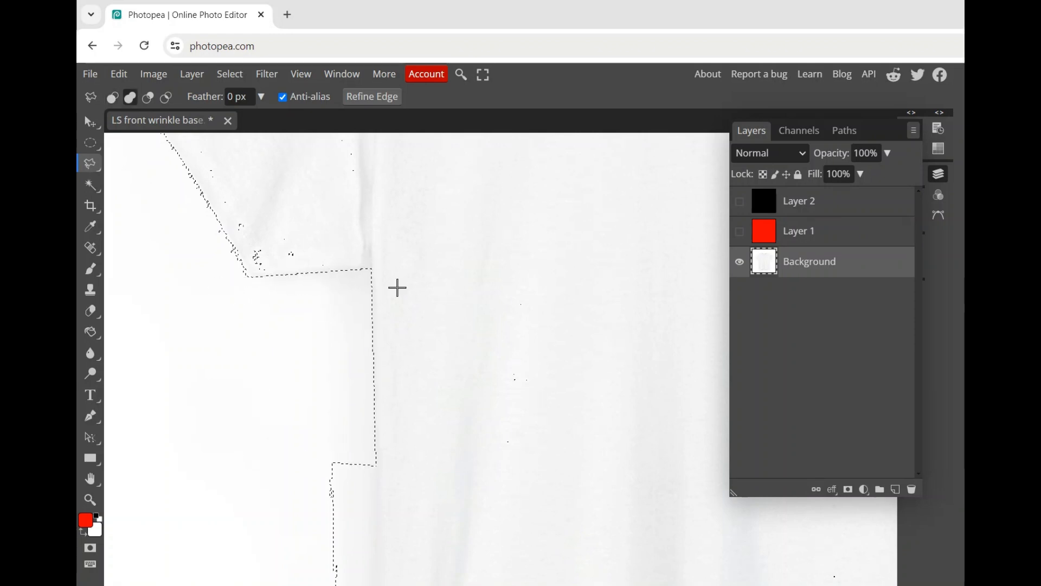
# Add the shadow along the shirt's lower sides and hem to the background selection with the Polygonal Lasso.
pyautogui.scroll(-5, 359, 263)
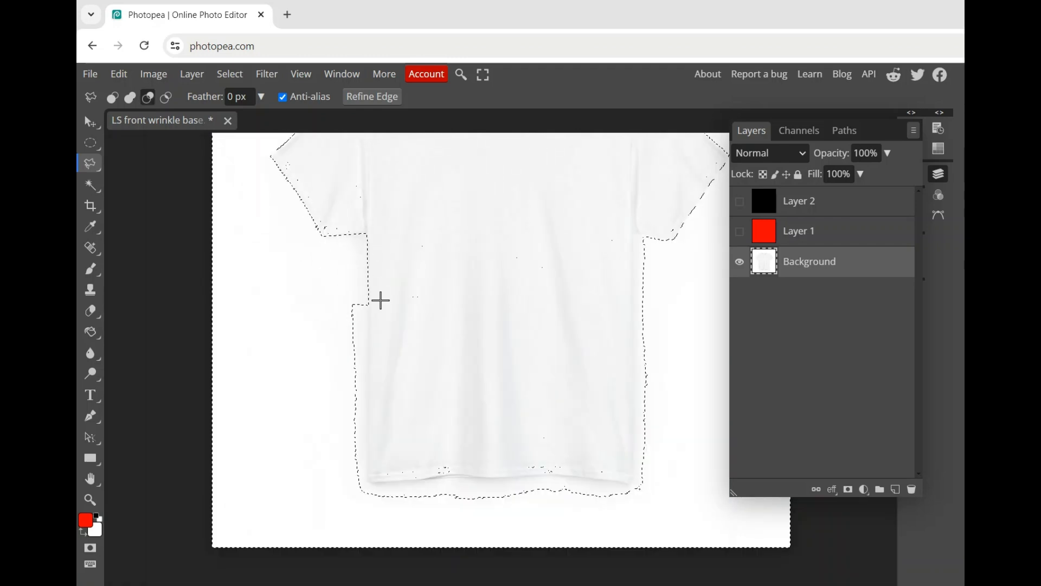
pyautogui.click(368, 305)
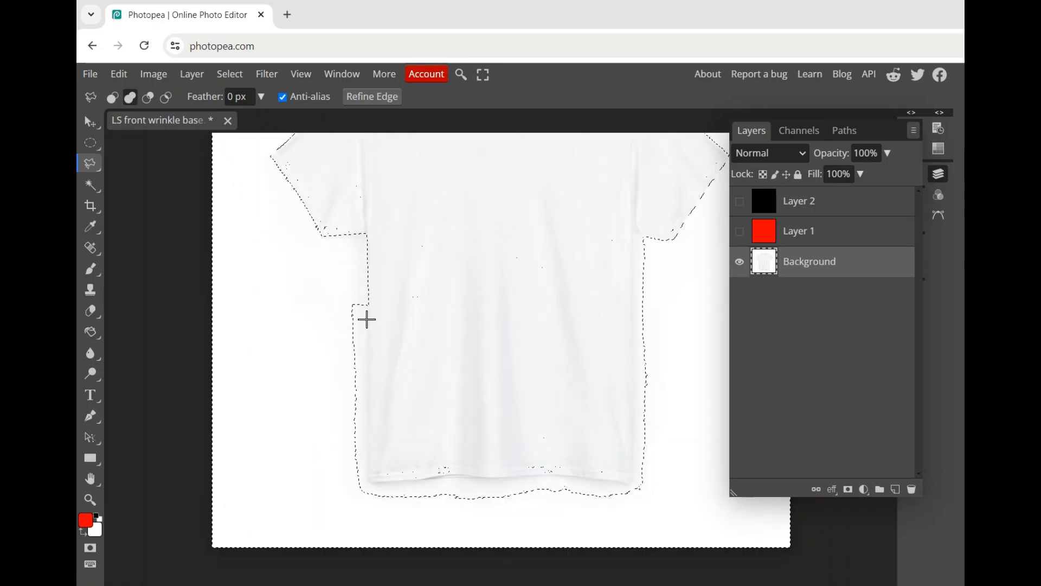
pyautogui.click(364, 426)
pyautogui.click(368, 485)
pyautogui.click(412, 482)
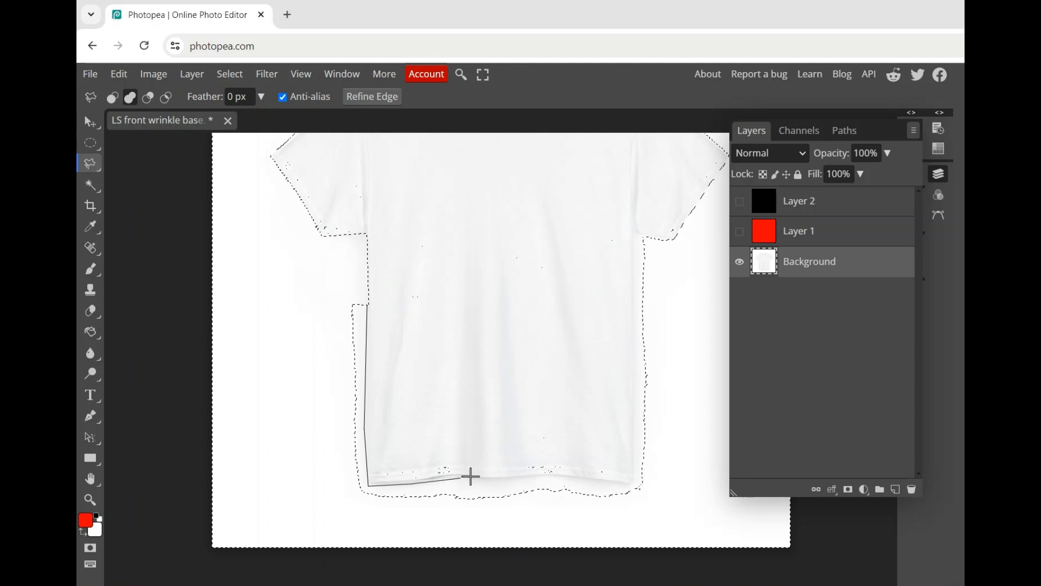
pyautogui.click(454, 477)
pyautogui.click(505, 479)
pyautogui.click(550, 475)
pyautogui.click(634, 484)
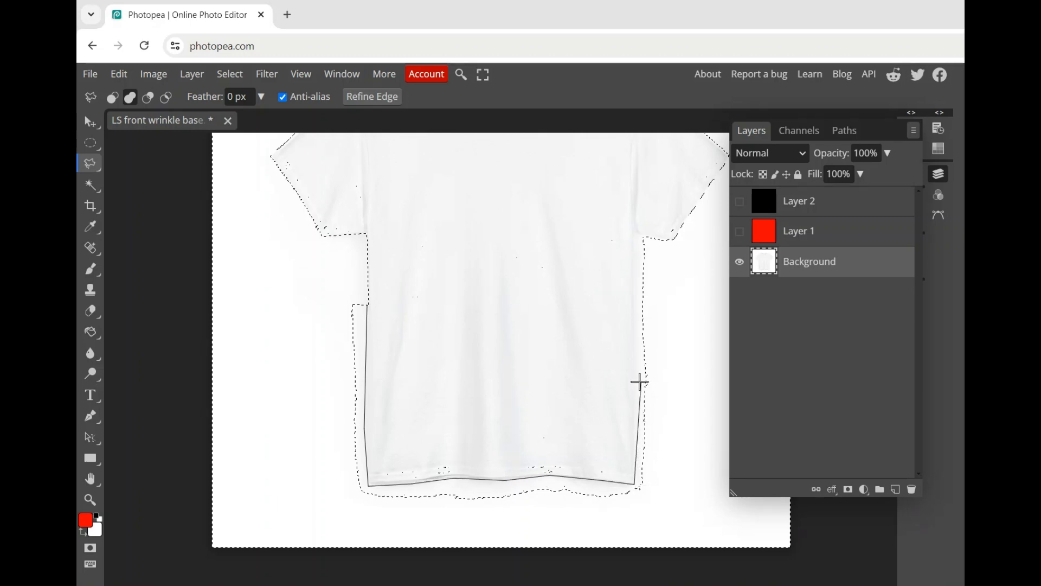
pyautogui.click(637, 315)
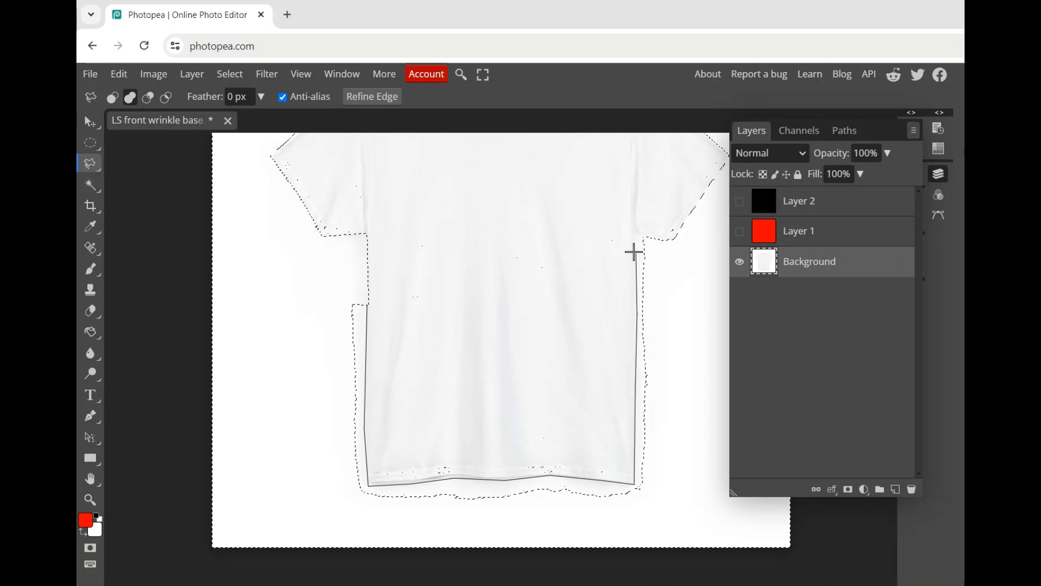
pyautogui.click(634, 234)
pyautogui.click(679, 243)
pyautogui.click(674, 517)
pyautogui.click(326, 516)
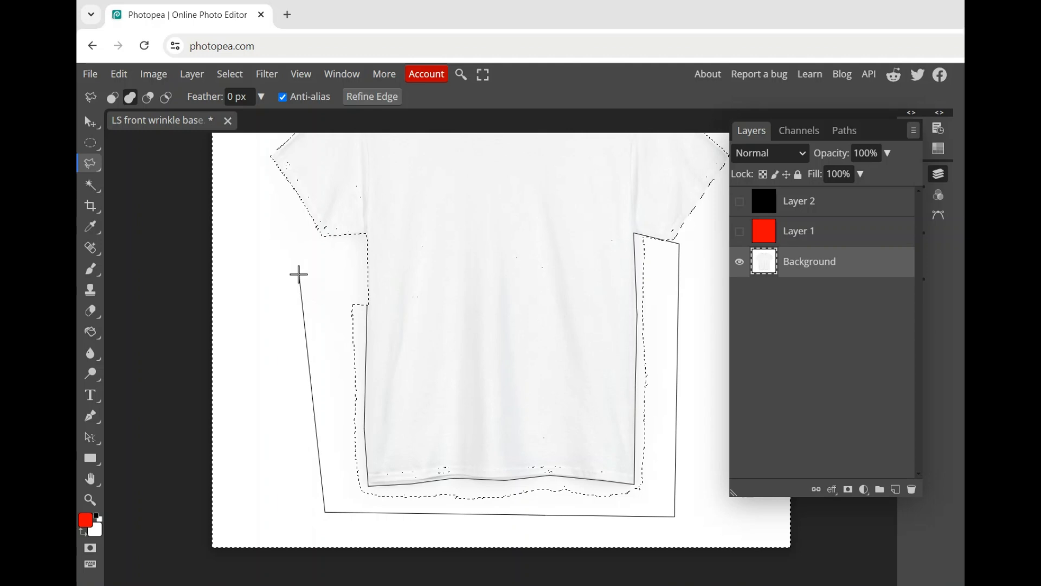
pyautogui.doubleClick(296, 274)
# Subtract the stray selected spots inside the shirt's right sleeve from the selection with the Ellipse Select tool.
pyautogui.scroll(-1, 416, 402)
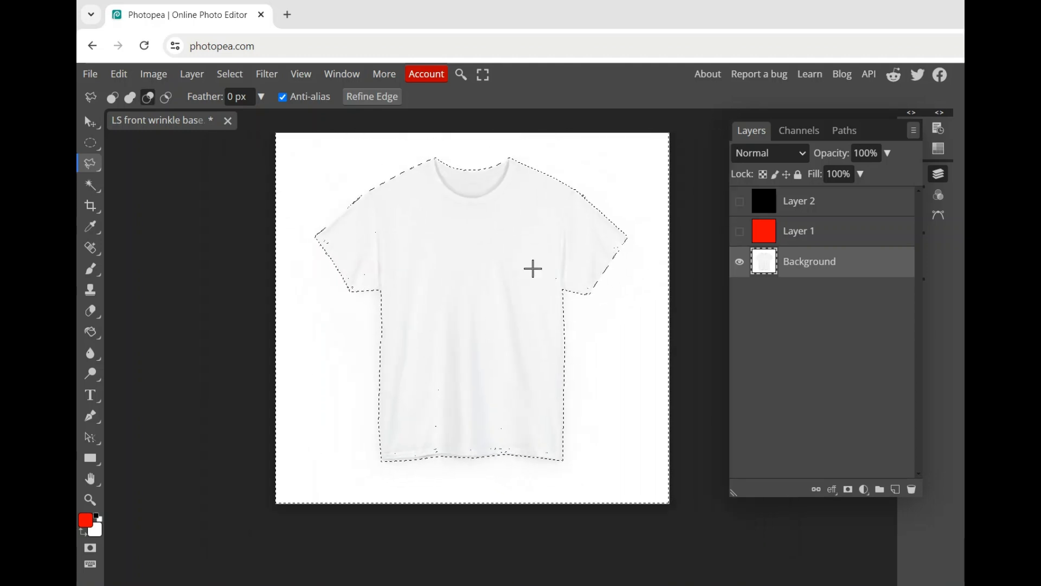
pyautogui.scroll(1, 532, 268)
pyautogui.scroll(2, 655, 209)
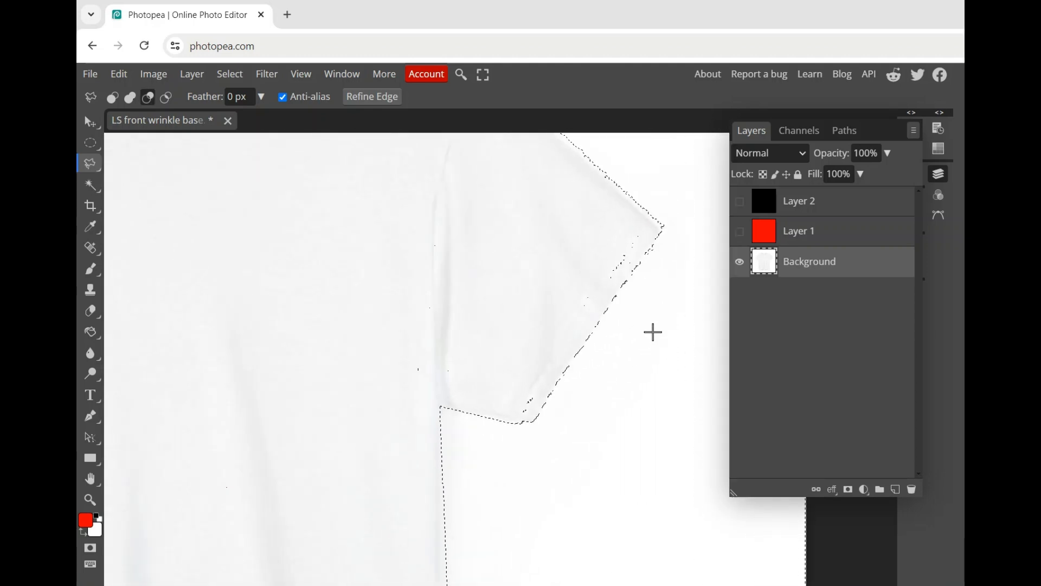
pyautogui.press('shift')
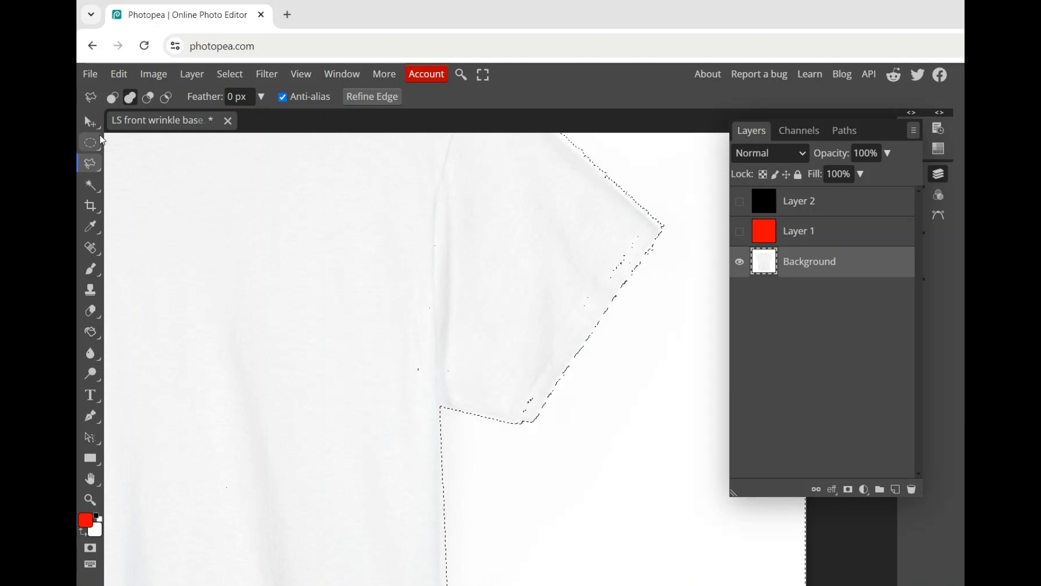
pyautogui.click(91, 148)
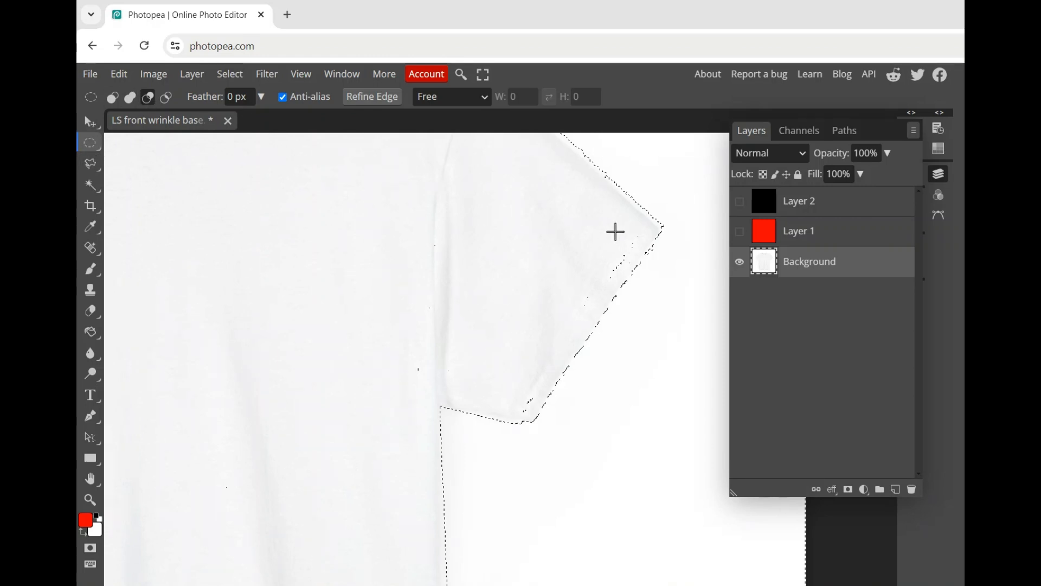
pyautogui.moveTo(635, 233)
pyautogui.mouseDown()
pyautogui.moveTo(621, 249)
pyautogui.moveTo(622, 240)
pyautogui.mouseUp()
pyautogui.click(148, 98)
pyautogui.moveTo(649, 233); pyautogui.dragTo(588, 287)
pyautogui.moveTo(529, 389); pyautogui.dragTo(514, 416)
pyautogui.scroll(2, 567, 411)
pyautogui.scroll(-5, 482, 374)
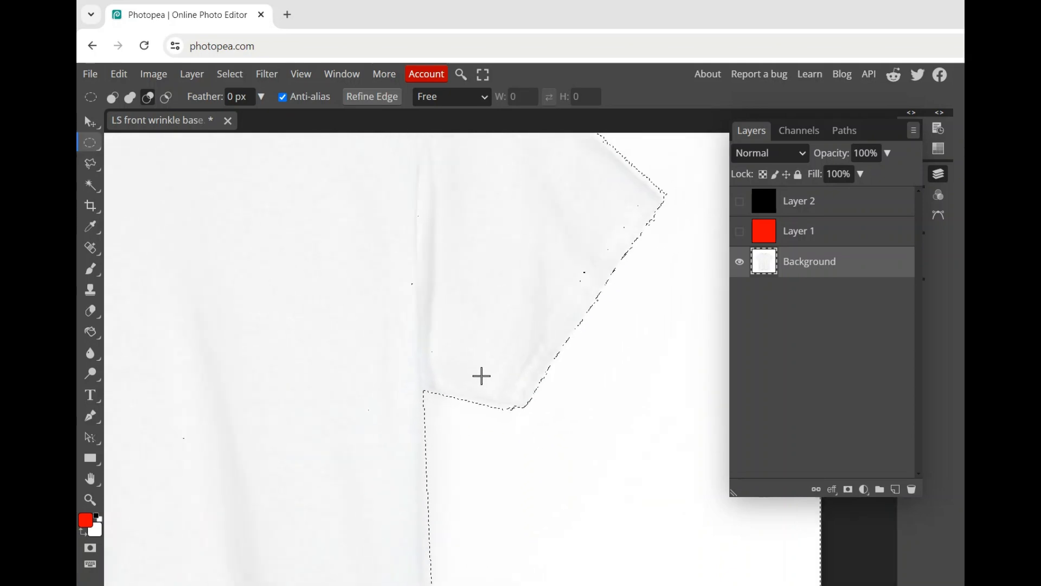
pyautogui.scroll(-1, 405, 348)
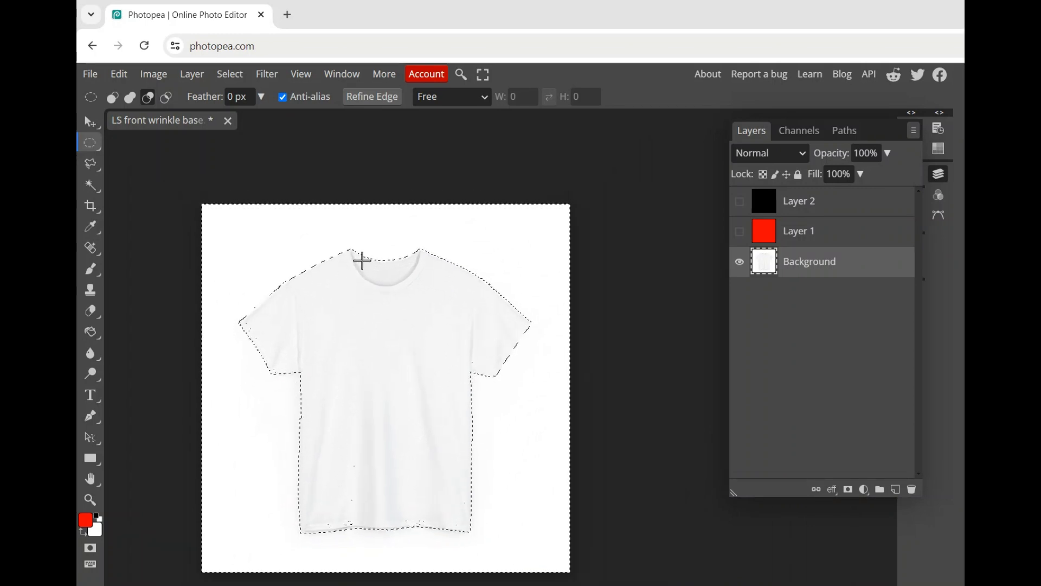
# Invert the selection to copy the shirt from the Background layer, and deselect.
pyautogui.rightClick(363, 261)
pyautogui.click(406, 296)
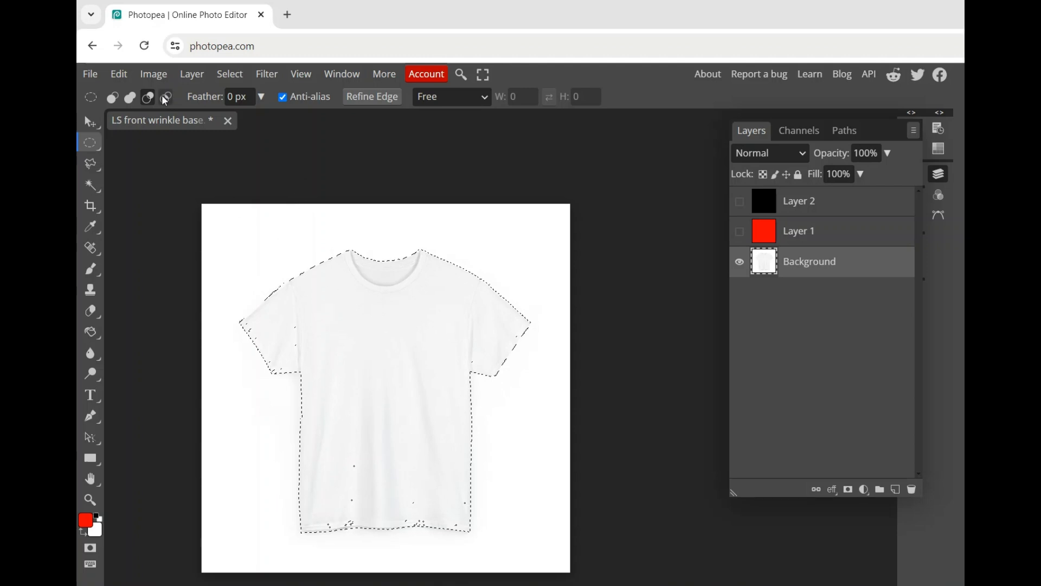
pyautogui.click(117, 75)
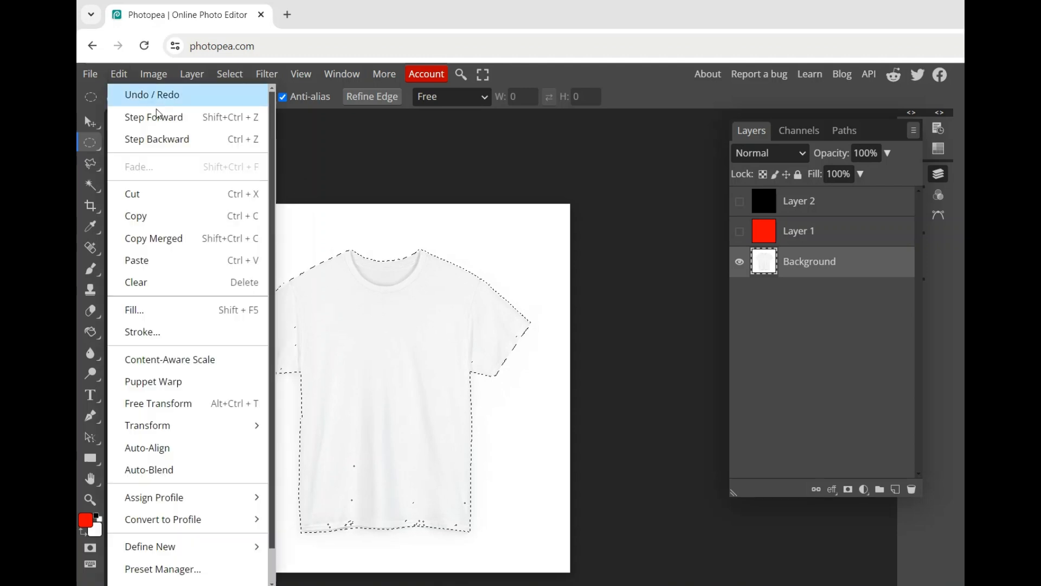
pyautogui.click(150, 217)
pyautogui.rightClick(458, 293)
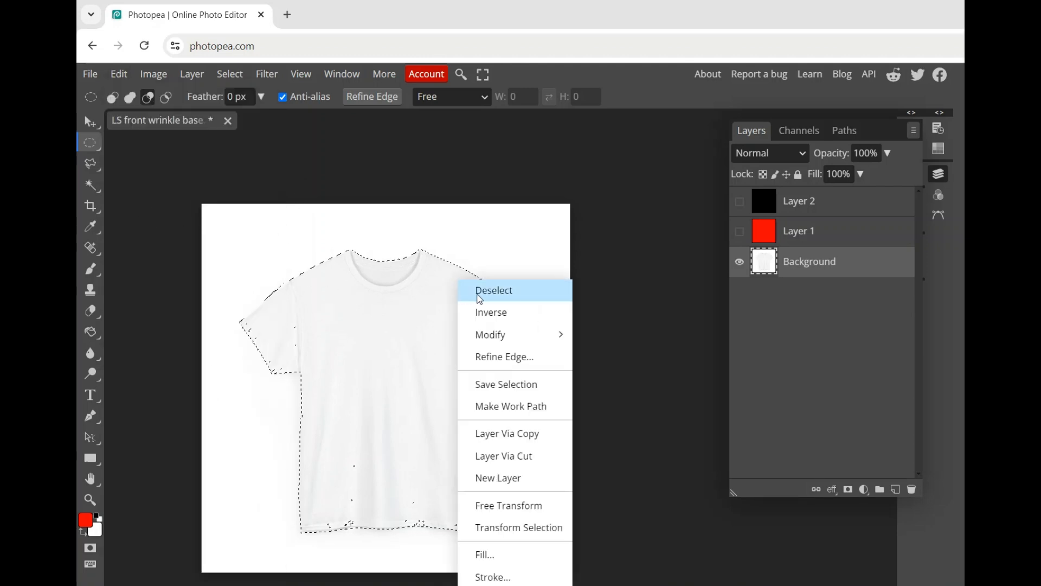
pyautogui.click(486, 298)
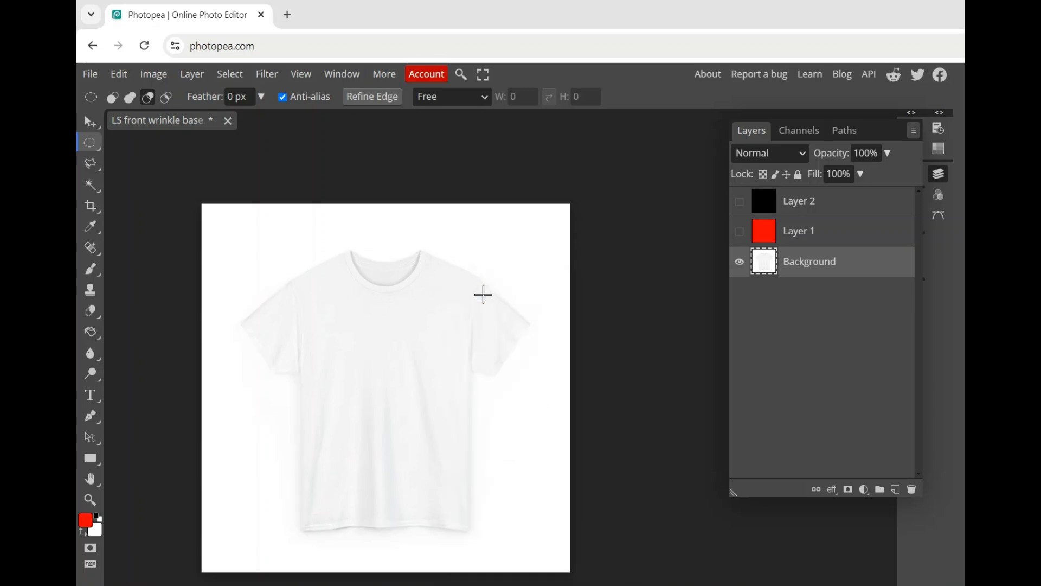
# Show the black Layer 2 and add a raster mask to it.
pyautogui.click(862, 210)
pyautogui.click(740, 202)
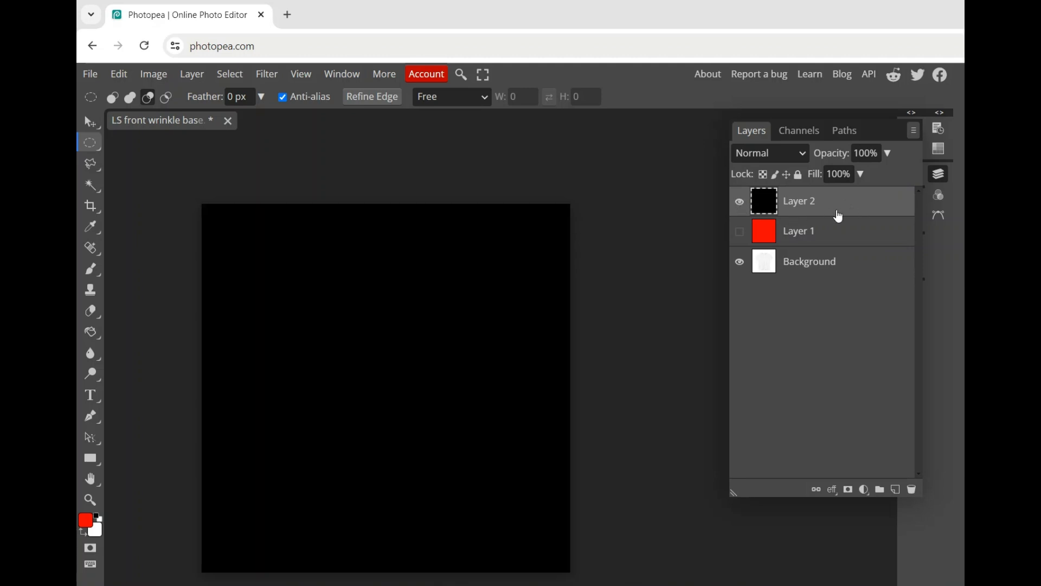
pyautogui.click(845, 488)
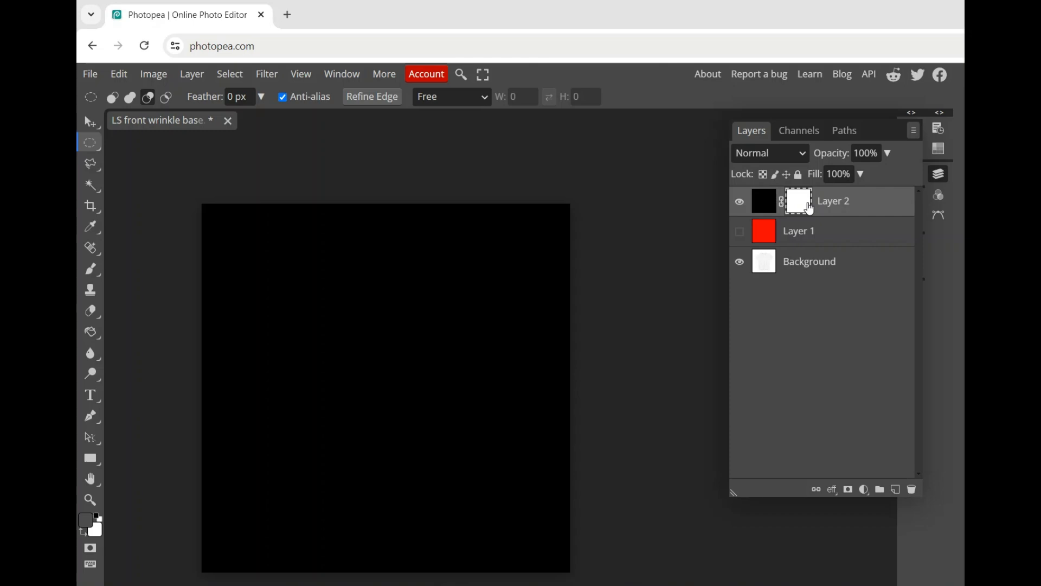
# Paste the copied shirt into Layer 2's raster mask and invert the mask's colors.
pyautogui.keyDown('alt'); pyautogui.click(808, 211); pyautogui.keyUp('alt')
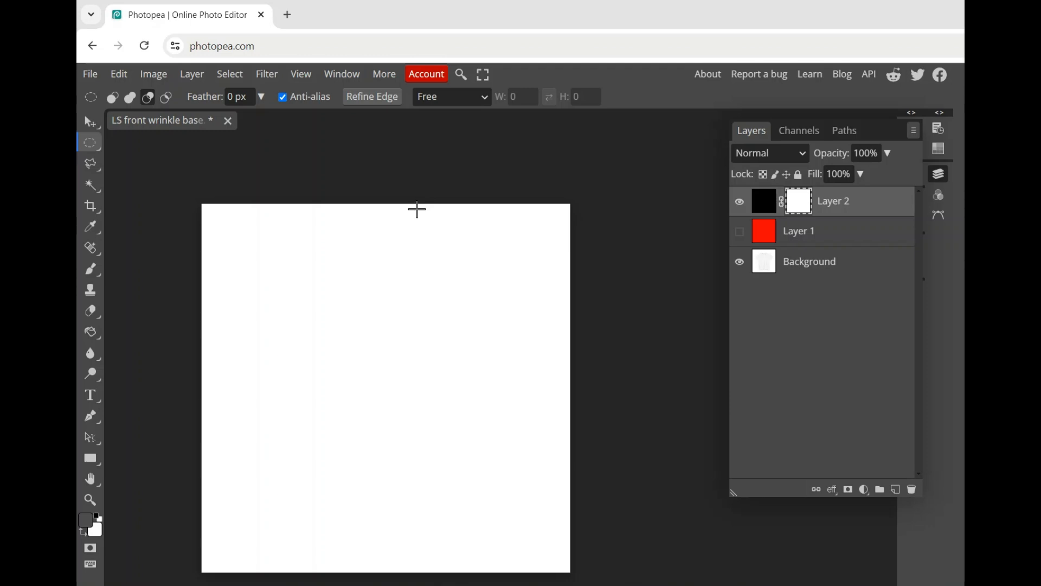
pyautogui.hotkey('ctrl', 'v')
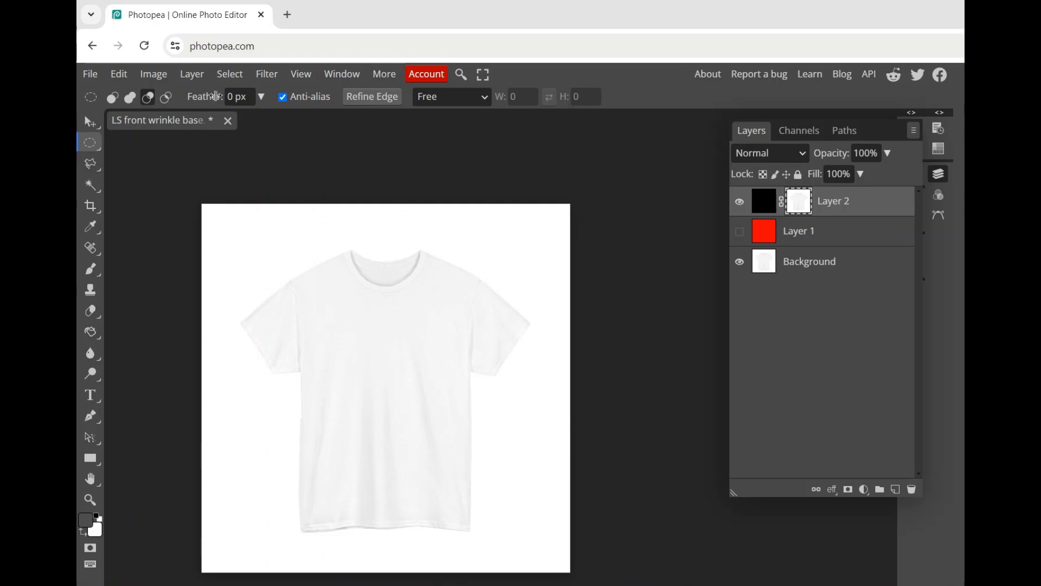
pyautogui.click(163, 79)
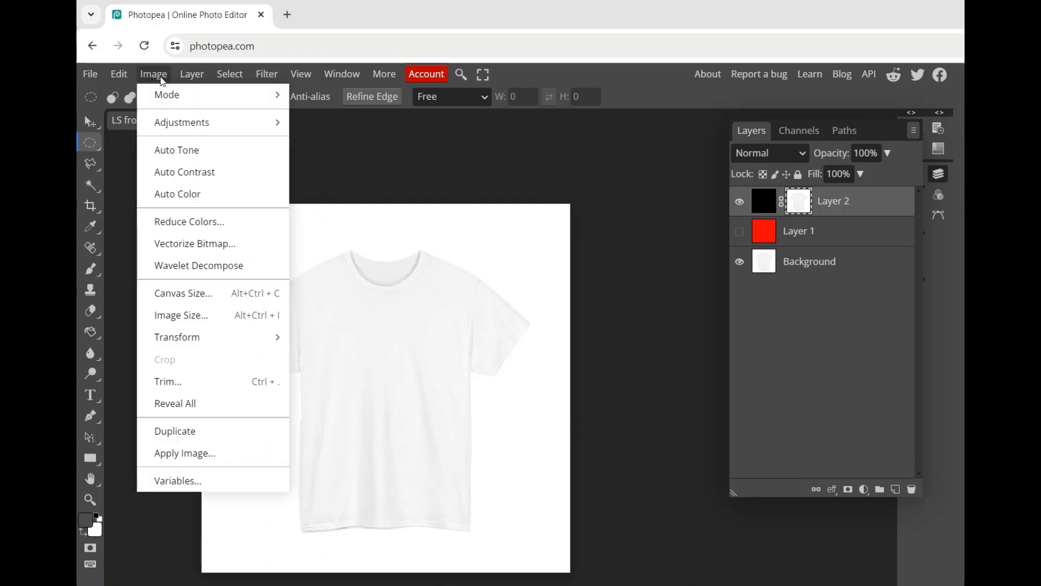
pyautogui.moveTo(179, 124)
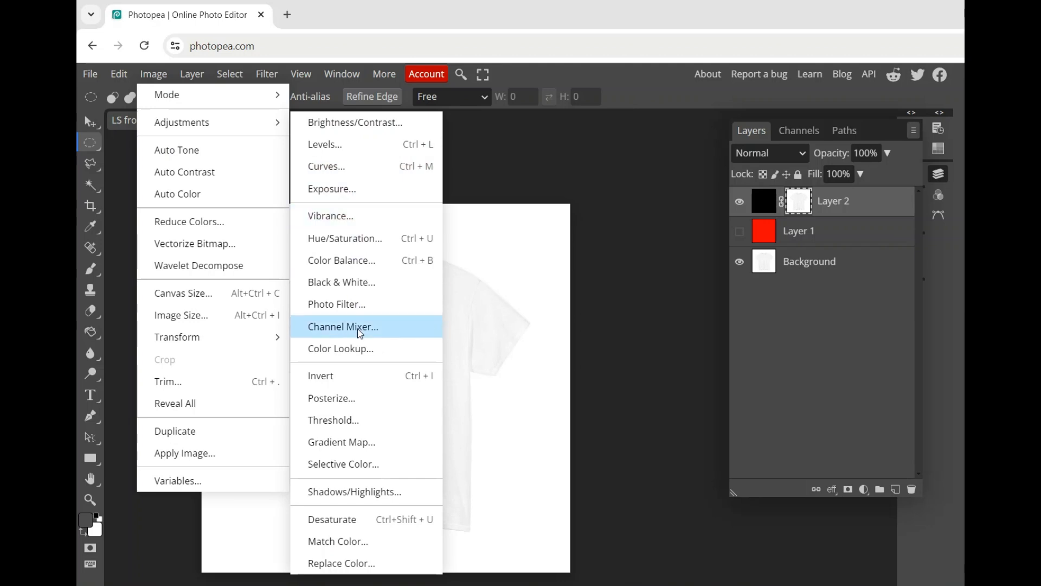
pyautogui.click(361, 379)
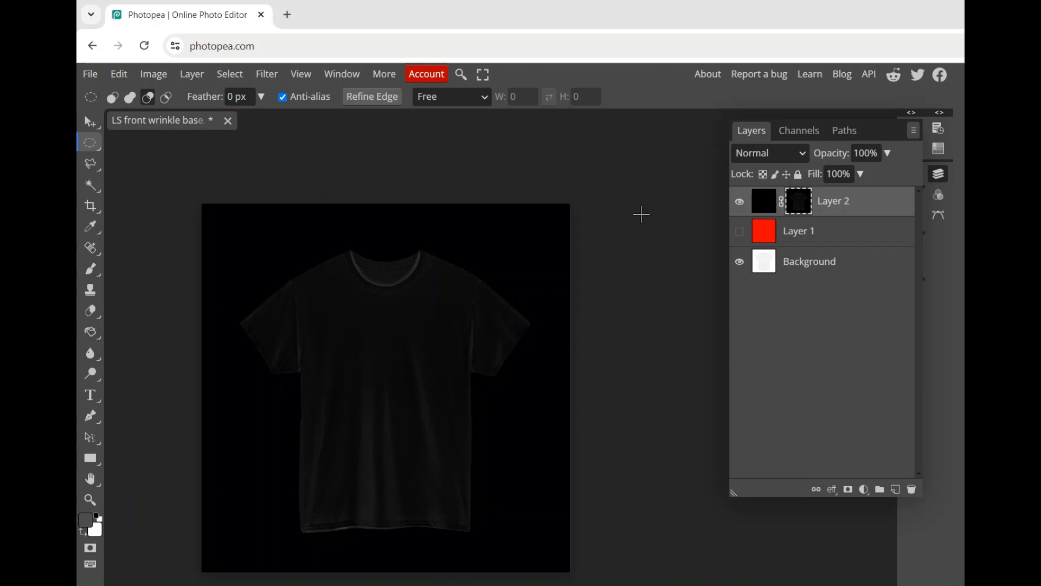
# Leave Layer 2's mask view and show the red Layer 1 beneath the masked shadows.
pyautogui.click(95, 123)
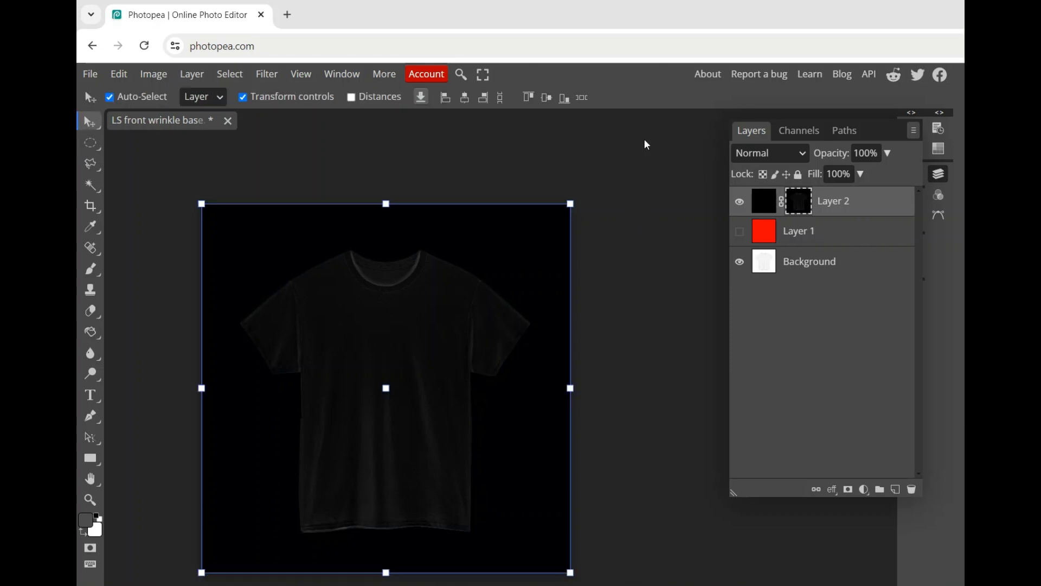
pyautogui.click(643, 195)
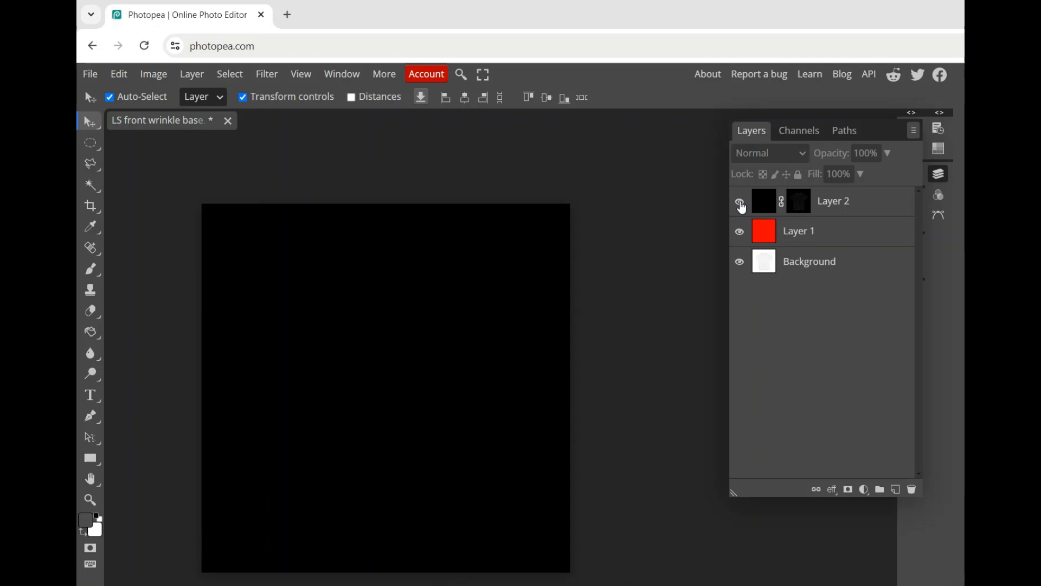
pyautogui.click(801, 207)
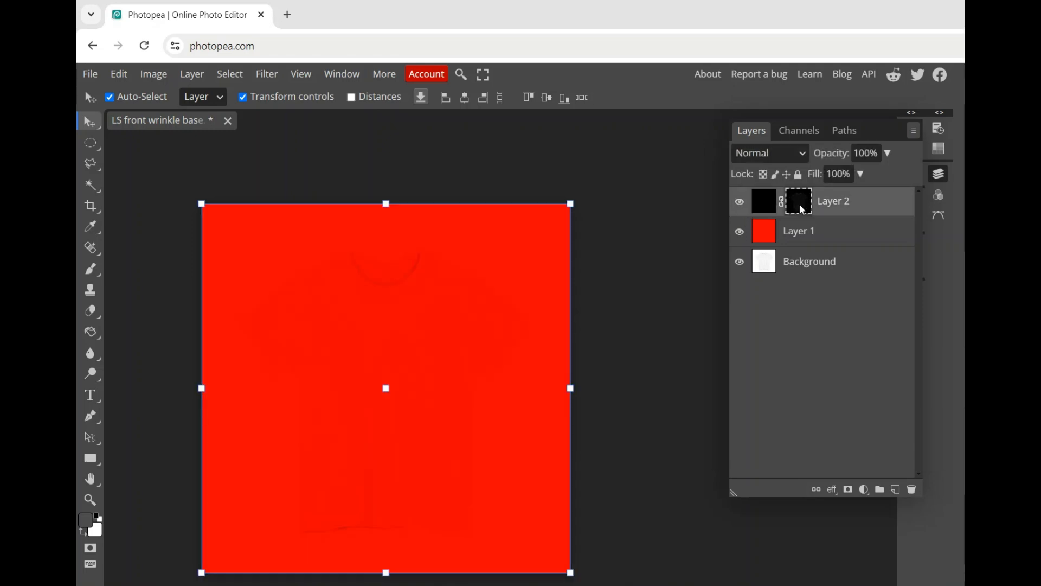
pyautogui.click(683, 224)
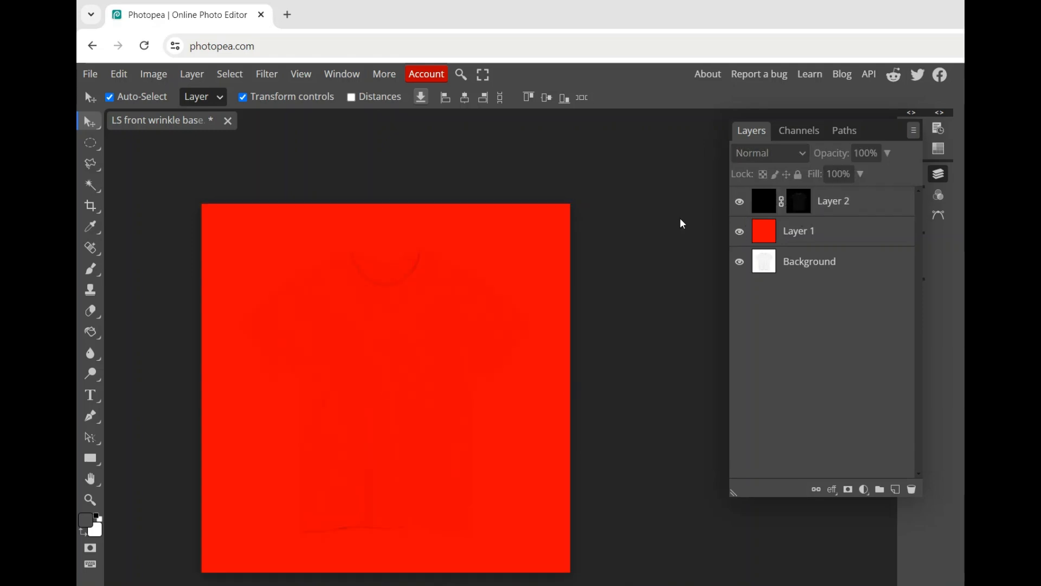
# Apply Brightness/Contrast to Layer 2's mask with brightness 55 and contrast 32.
pyautogui.click(808, 205)
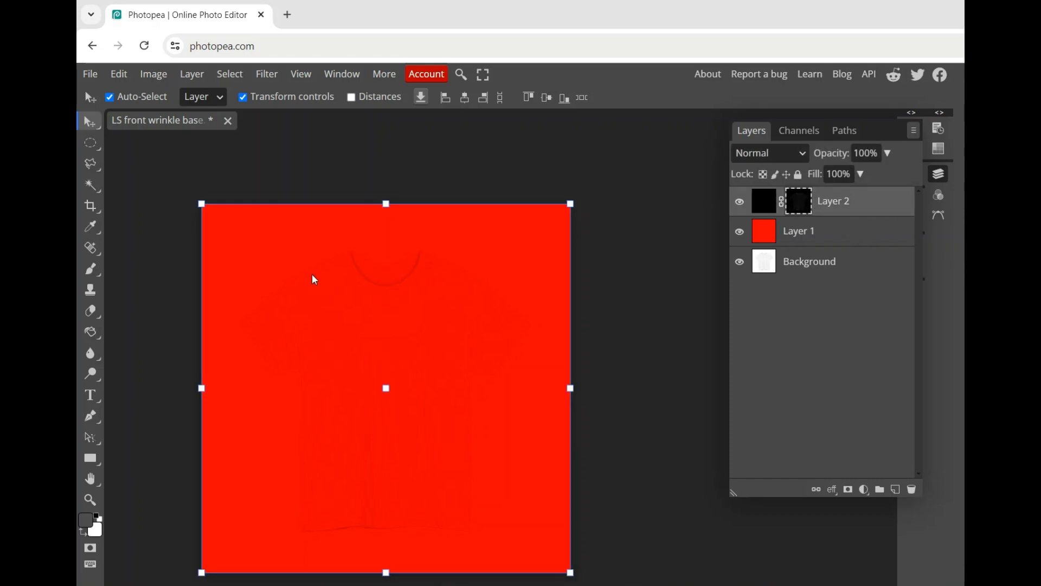
pyautogui.click(153, 76)
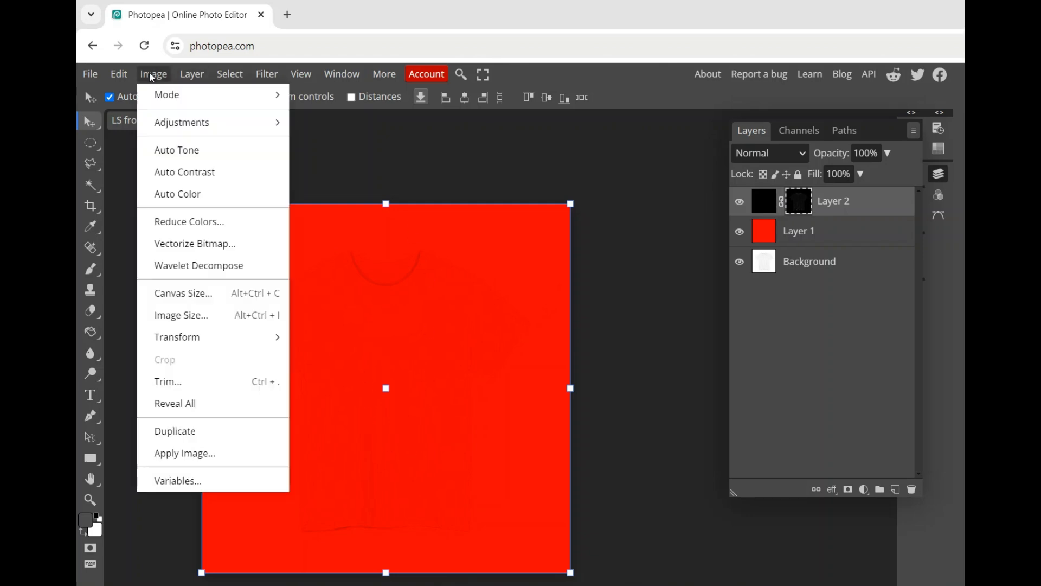
pyautogui.moveTo(271, 124)
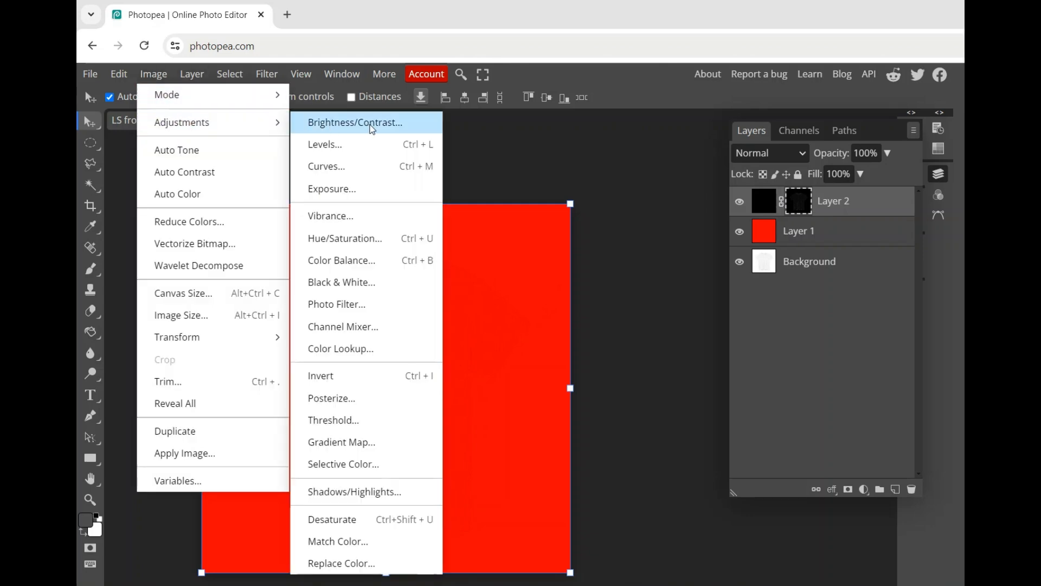
pyautogui.click(372, 129)
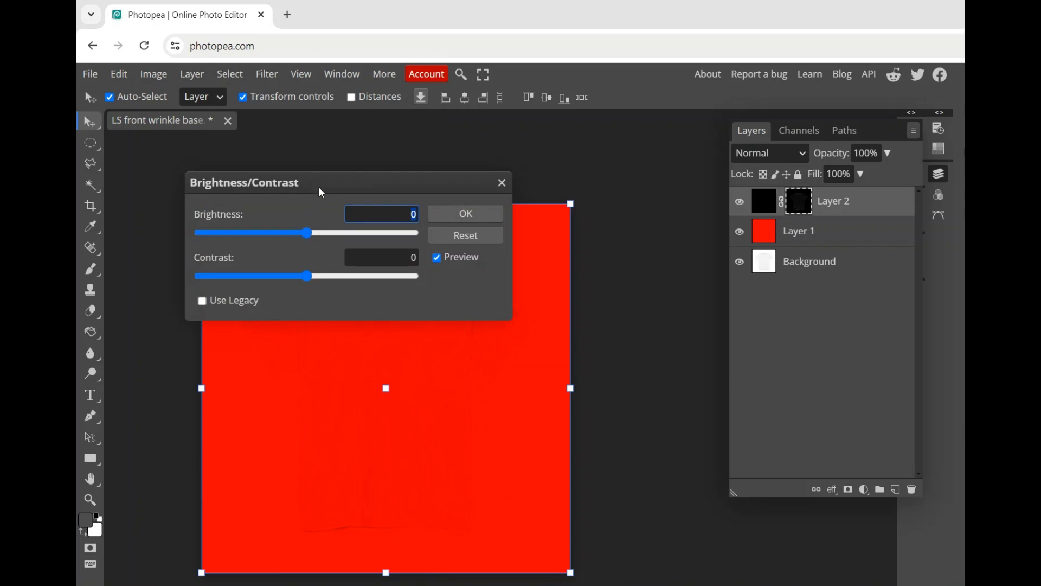
pyautogui.moveTo(318, 187); pyautogui.dragTo(381, 78)
pyautogui.moveTo(371, 132); pyautogui.dragTo(408, 135)
pyautogui.moveTo(374, 170)
pyautogui.mouseDown()
pyautogui.moveTo(418, 169)
pyautogui.moveTo(370, 170)
pyautogui.mouseUp()
pyautogui.moveTo(299, 186); pyautogui.dragTo(411, 187)
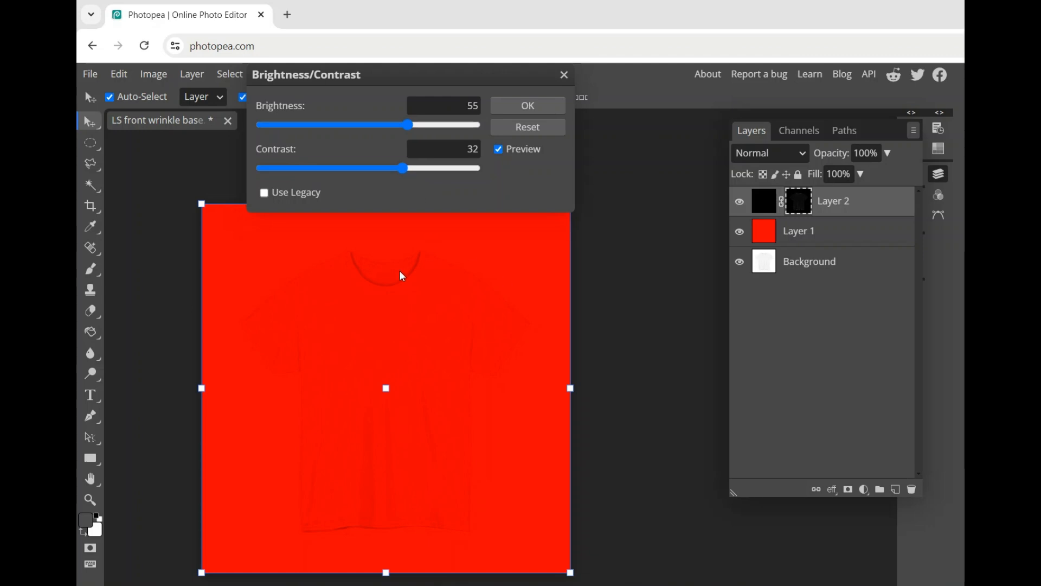
pyautogui.click(541, 104)
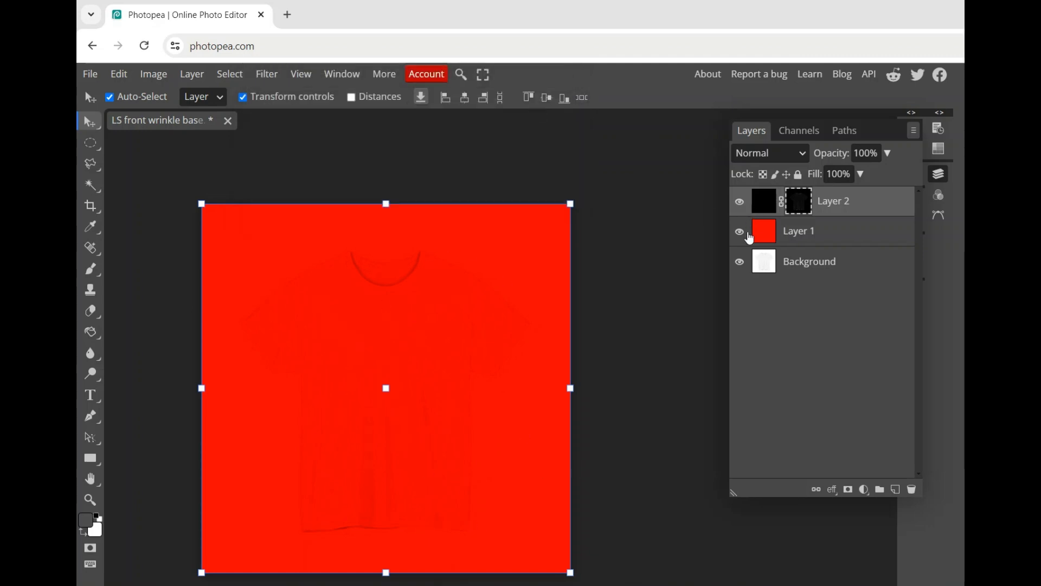
# Hide Layer 1 and the Background so that only the masked Layer 2 is shown.
pyautogui.click(741, 234)
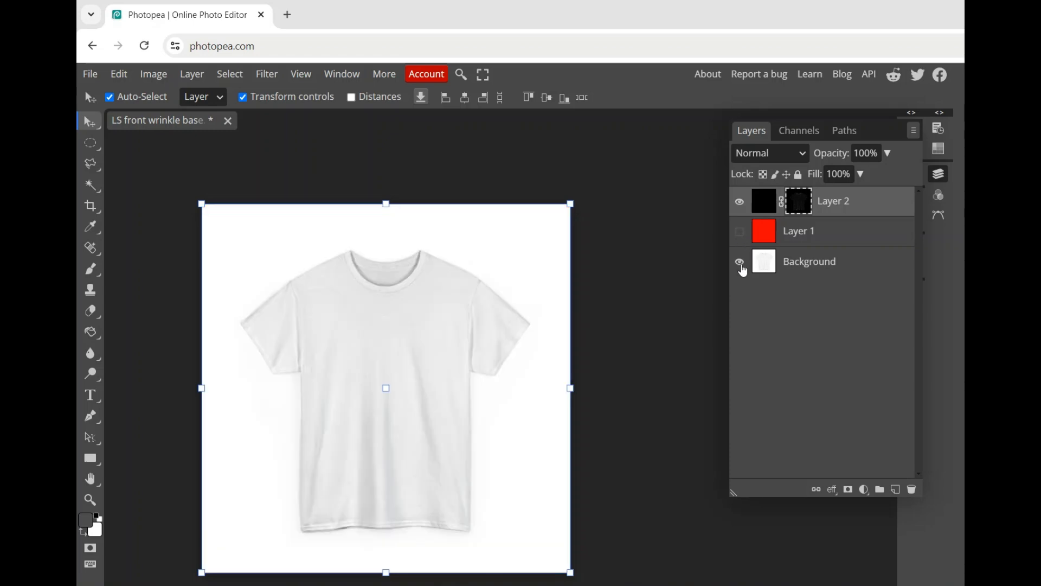
pyautogui.click(741, 264)
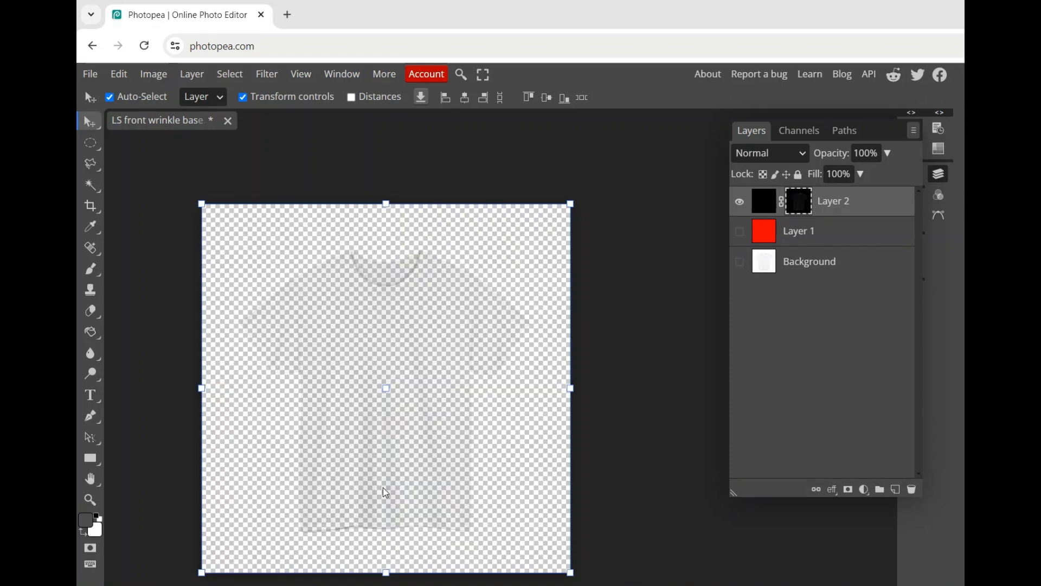
# Turn off the transform controls and export the visible shadow layer as a 2048 × 2048 px PNG at 100% quality.
pyautogui.scroll(3, 364, 428)
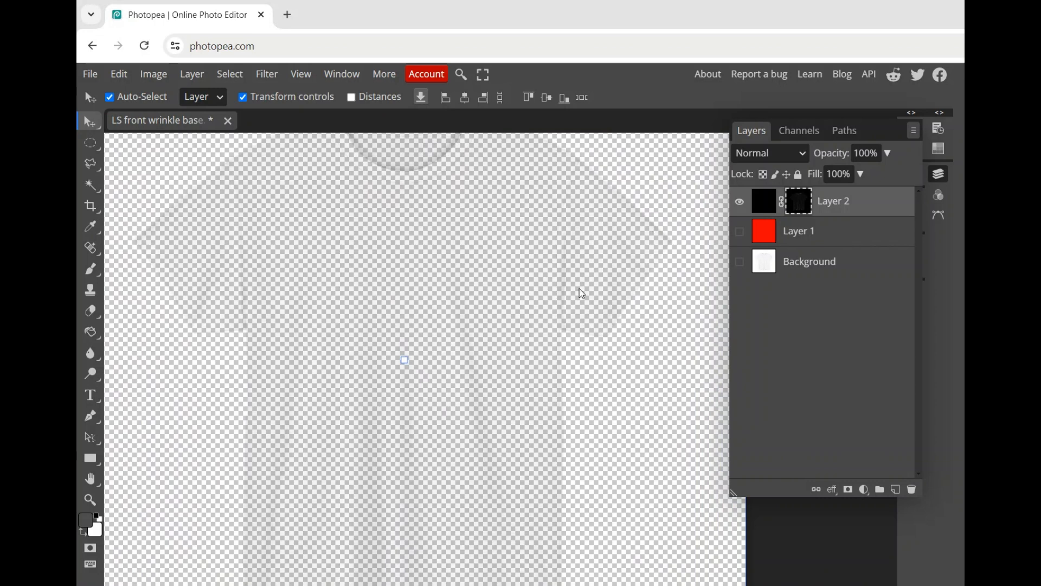
pyautogui.scroll(-4, 490, 349)
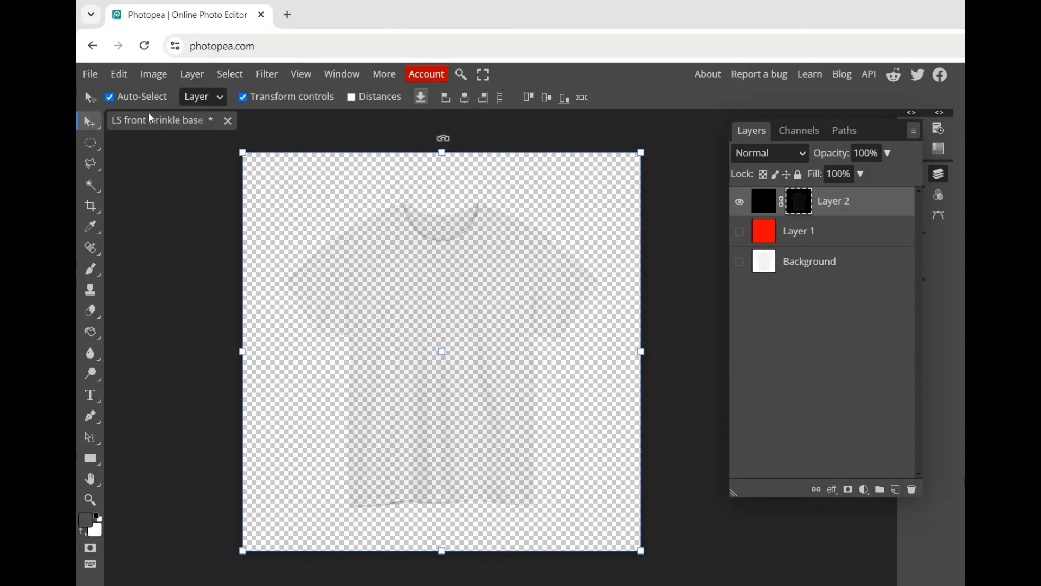
pyautogui.click(242, 98)
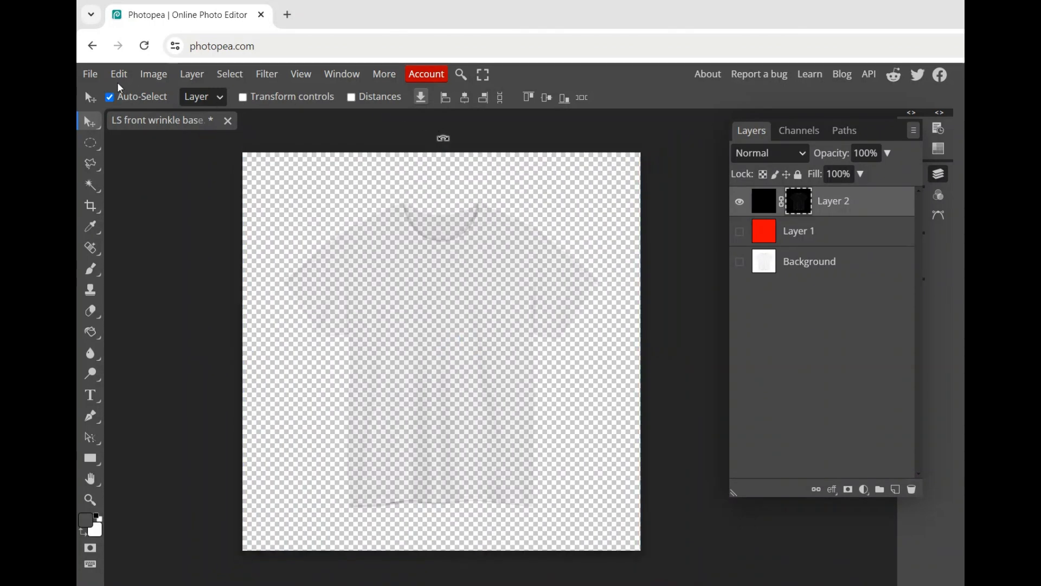
pyautogui.click(90, 73)
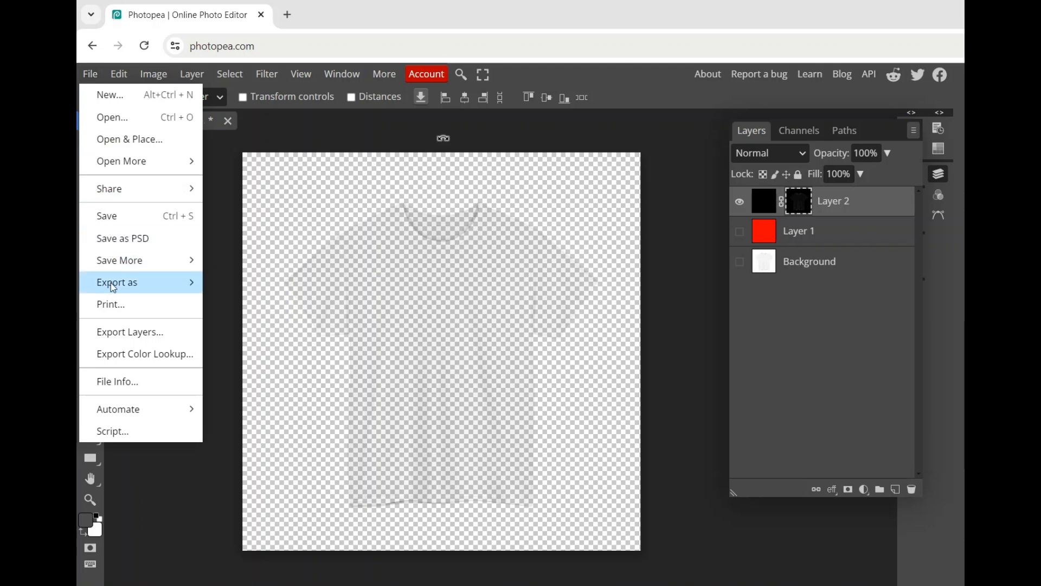
pyautogui.moveTo(110, 282)
pyautogui.click(248, 283)
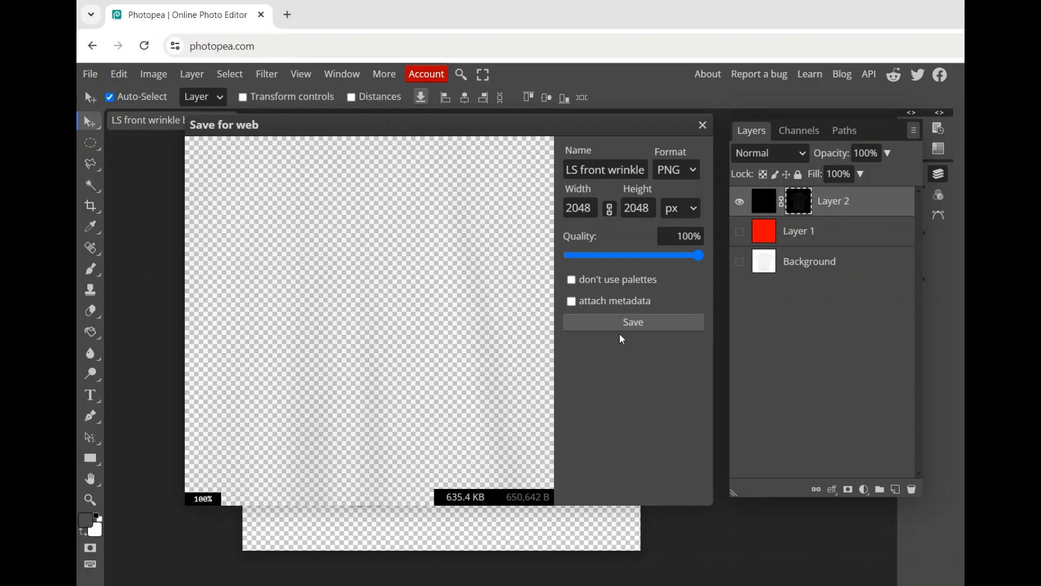
pyautogui.click(644, 326)
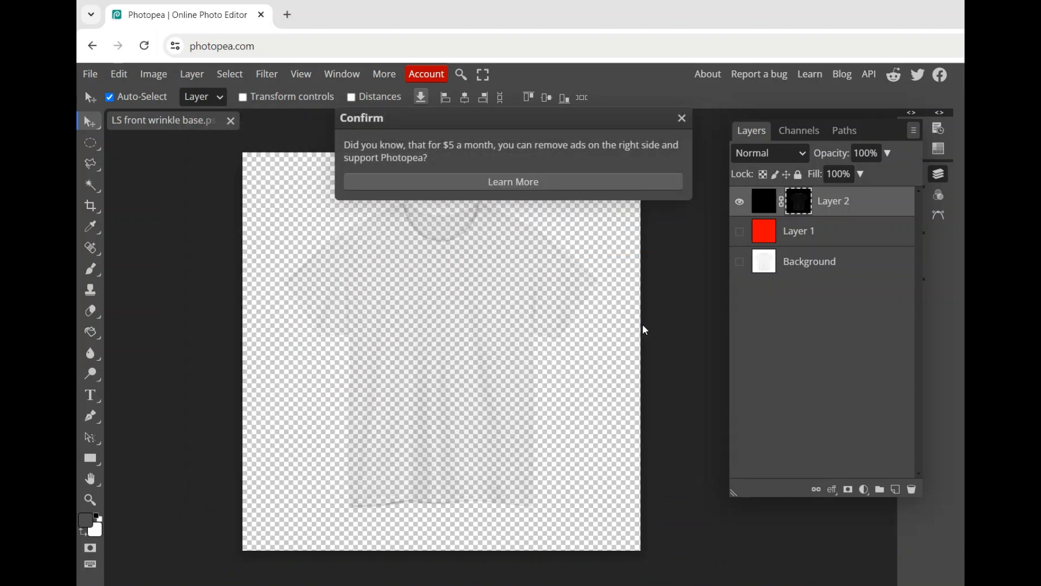
pyautogui.click(689, 116)
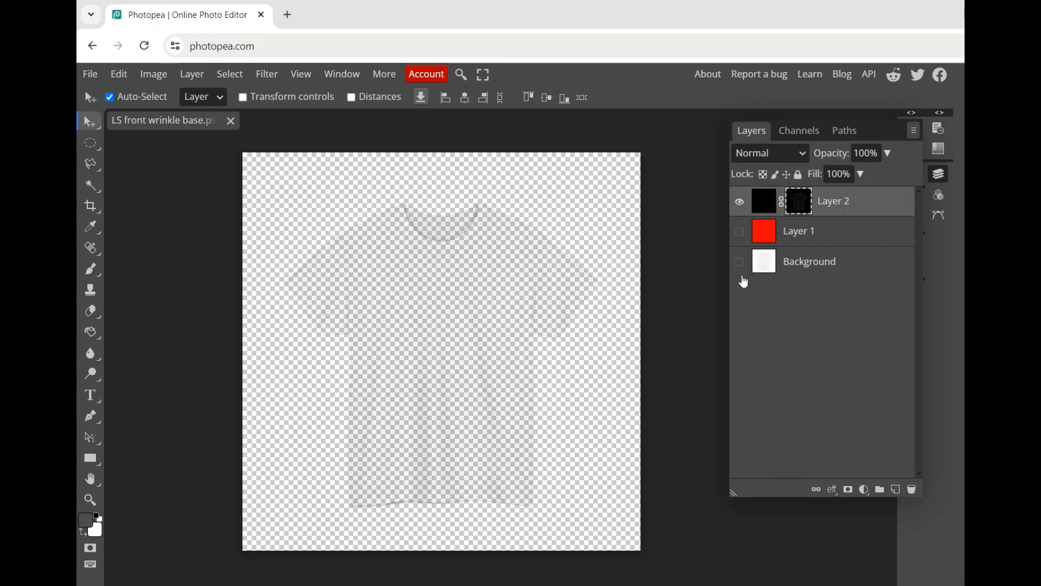
# Show only the Background layer and select the white area surrounding its T-shirt with the Magic Wand.
pyautogui.click(739, 262)
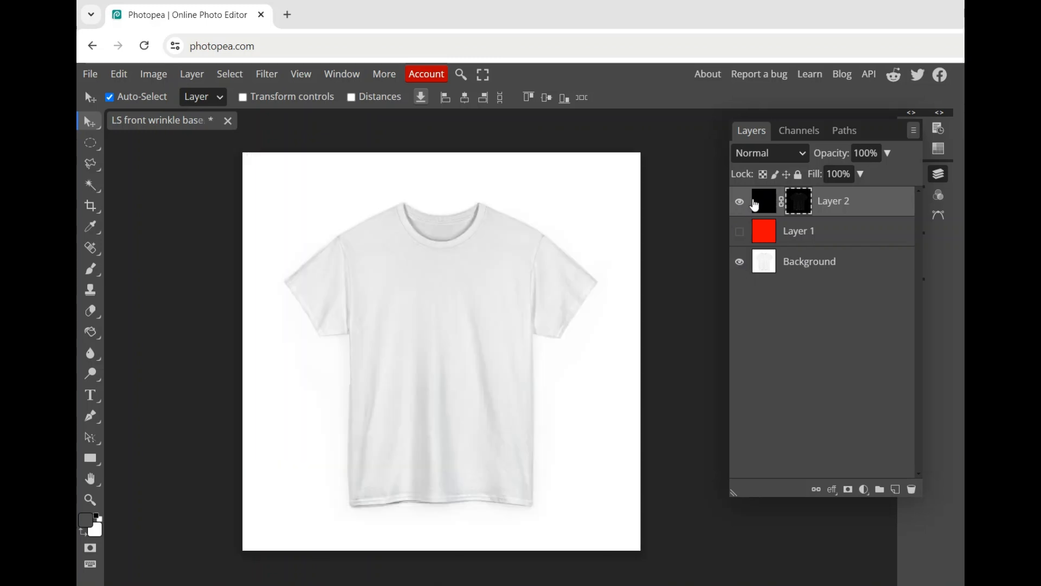
pyautogui.click(739, 201)
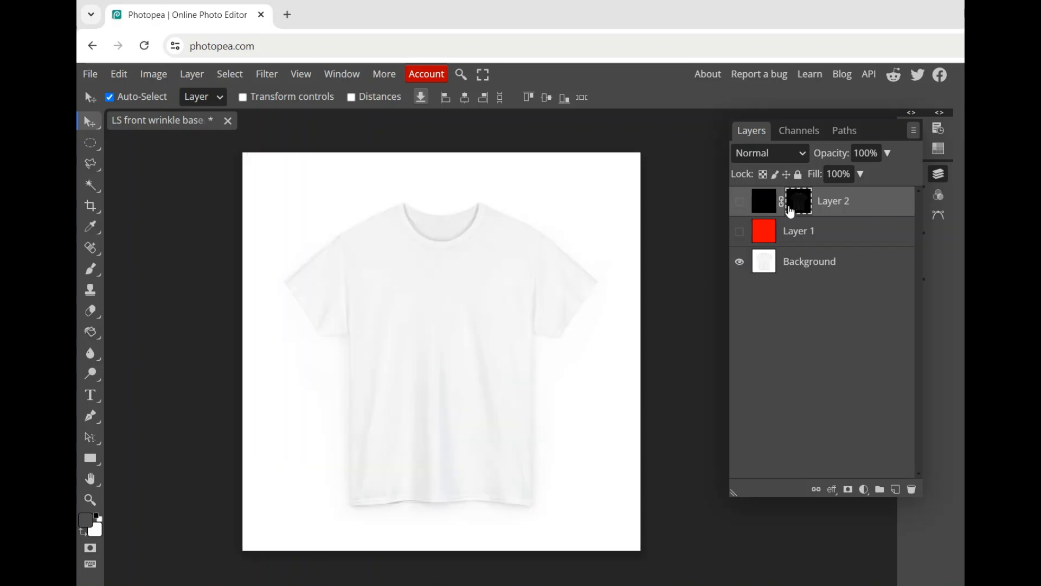
pyautogui.click(90, 185)
pyautogui.click(326, 198)
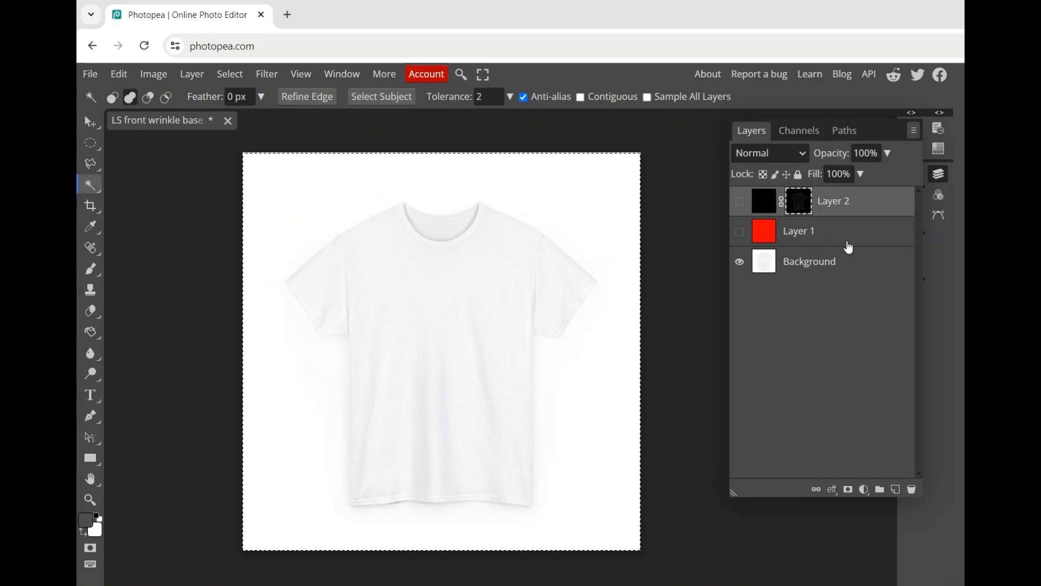
pyautogui.click(852, 266)
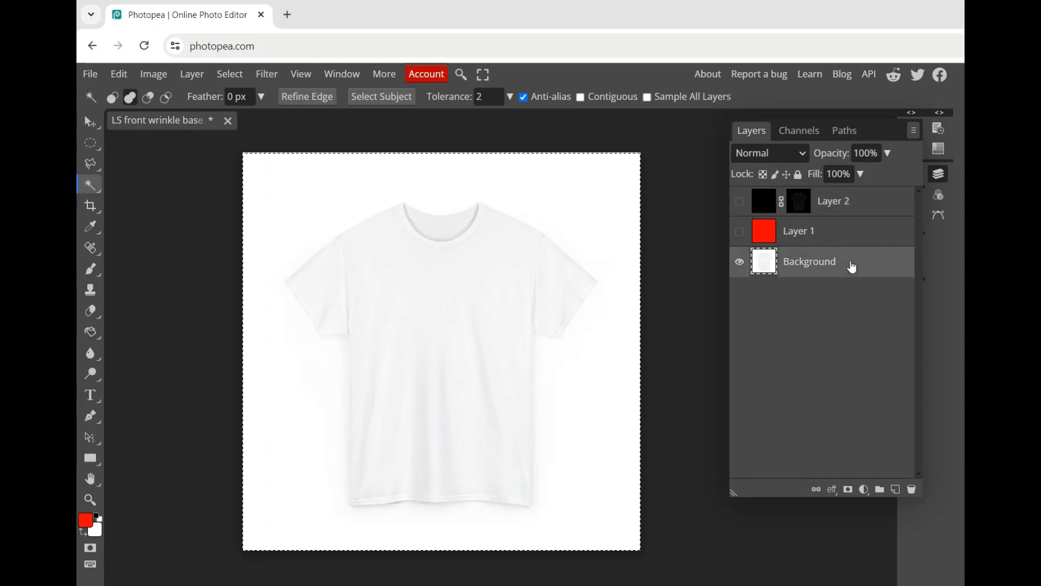
pyautogui.rightClick(560, 197)
pyautogui.click(582, 209)
pyautogui.click(543, 208)
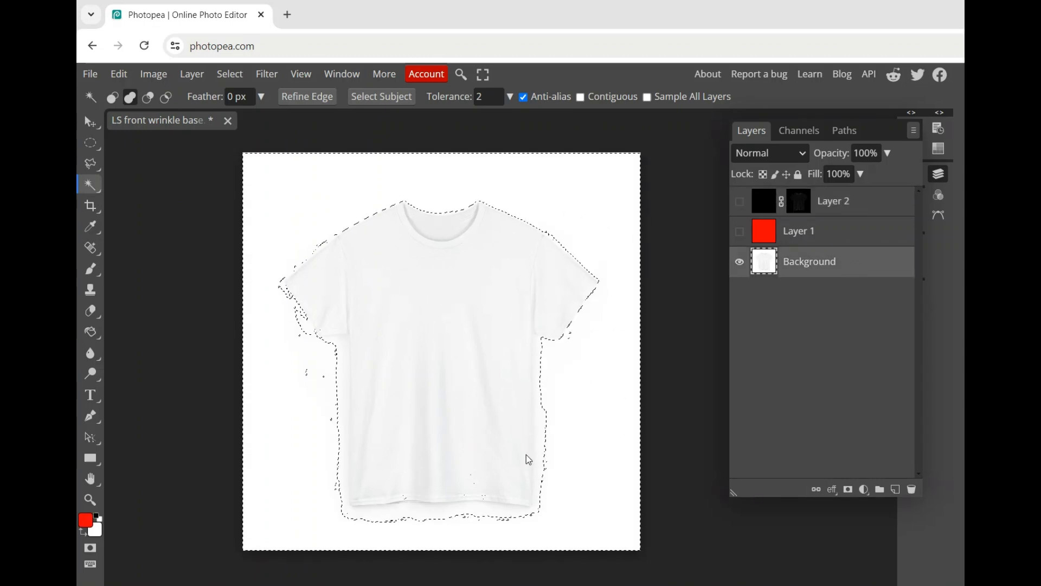
pyautogui.click(545, 467)
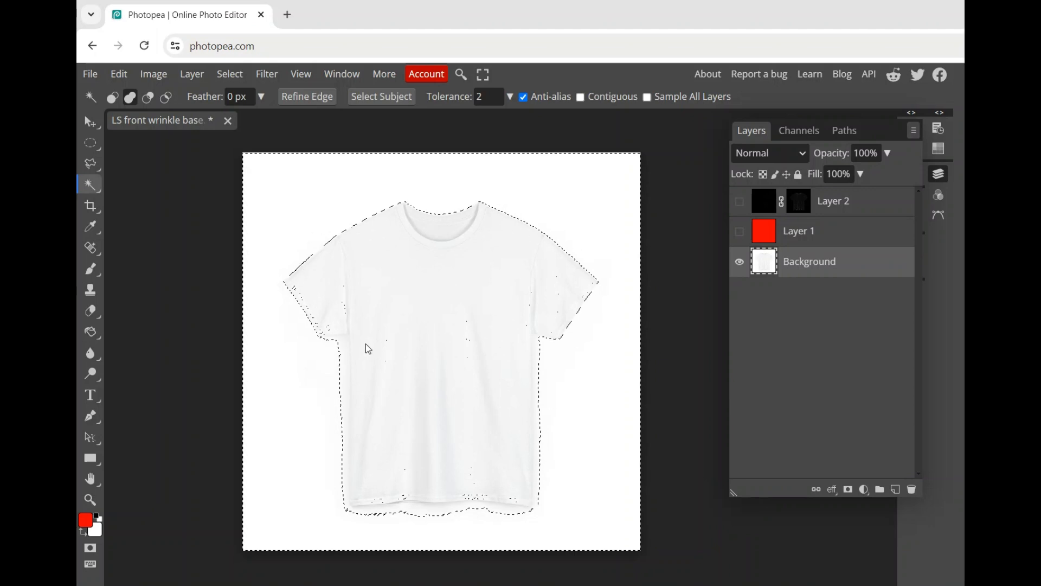
# Add the shadow fringe beside and below the shirt body to the selection by tracing its side edges and hem with the Polygonal Lasso.
pyautogui.scroll(2, 435, 504)
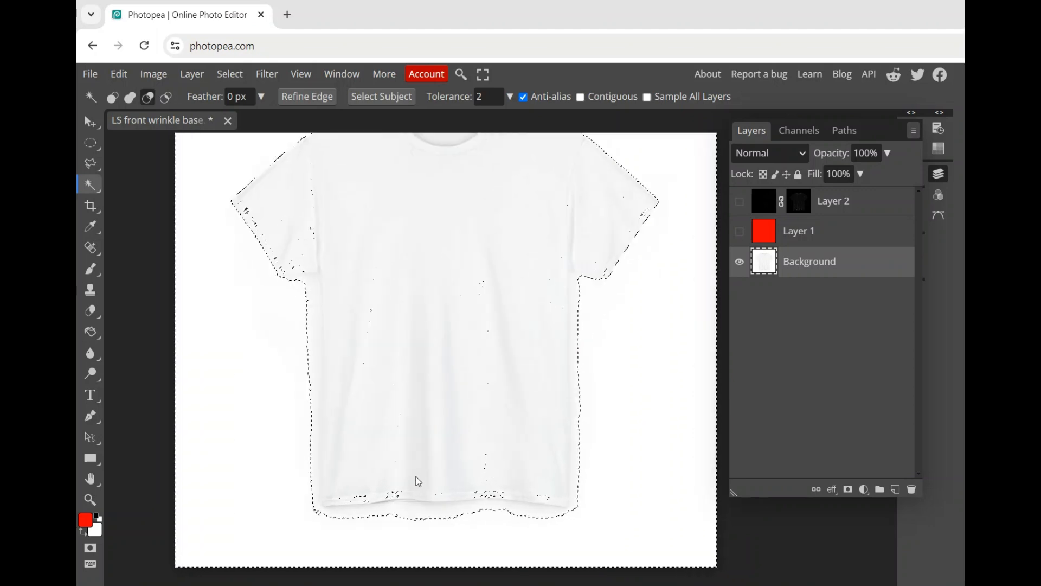
pyautogui.click(87, 165)
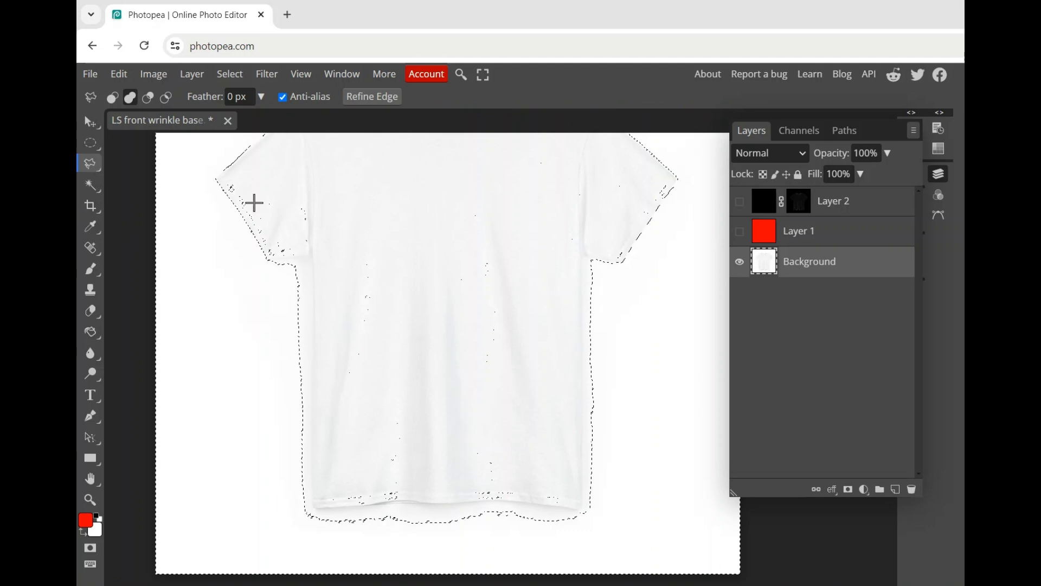
pyautogui.click(260, 259)
pyautogui.click(311, 255)
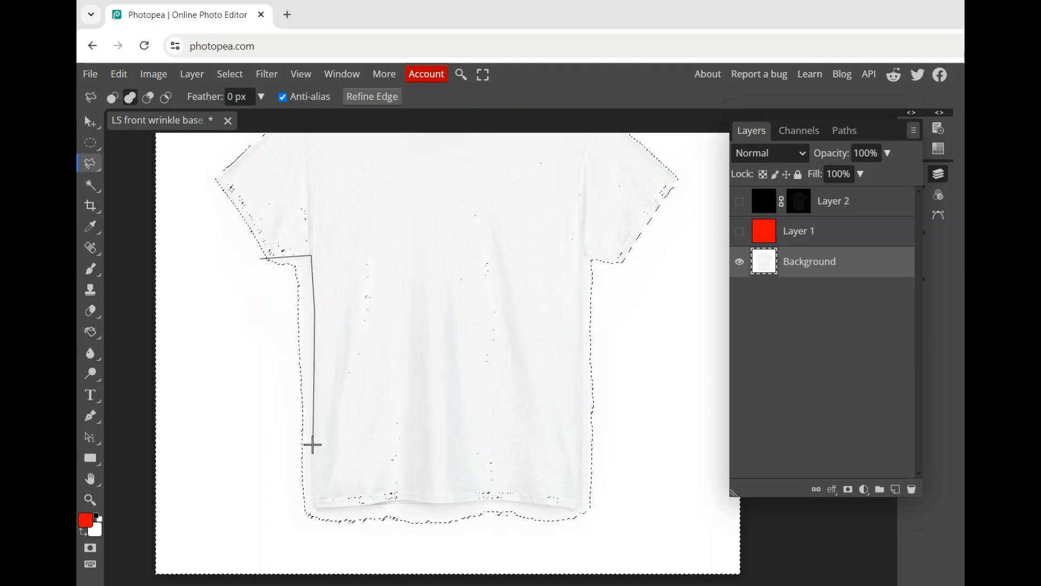
pyautogui.click(313, 510)
pyautogui.click(489, 500)
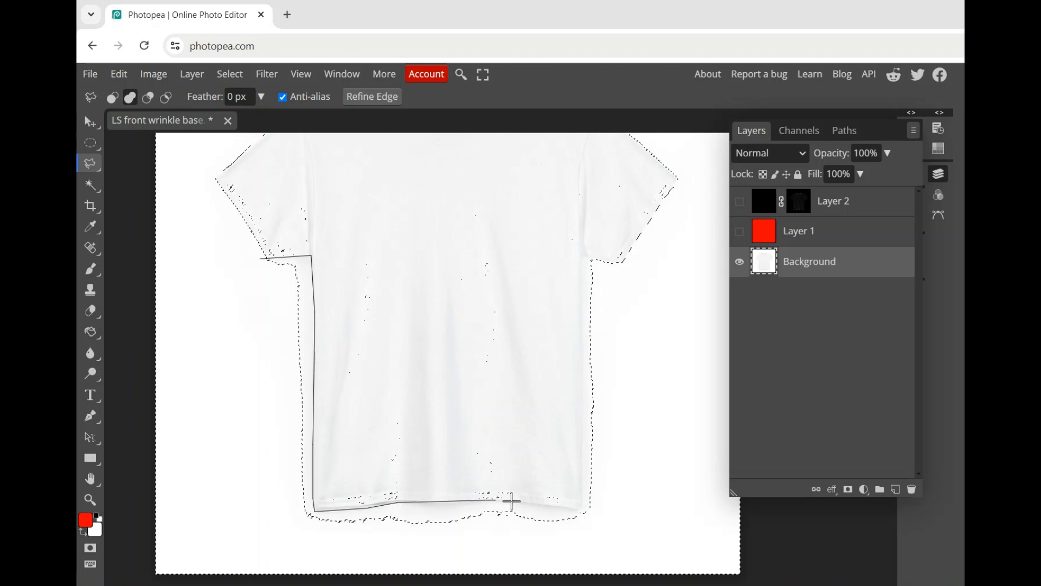
pyautogui.click(542, 505)
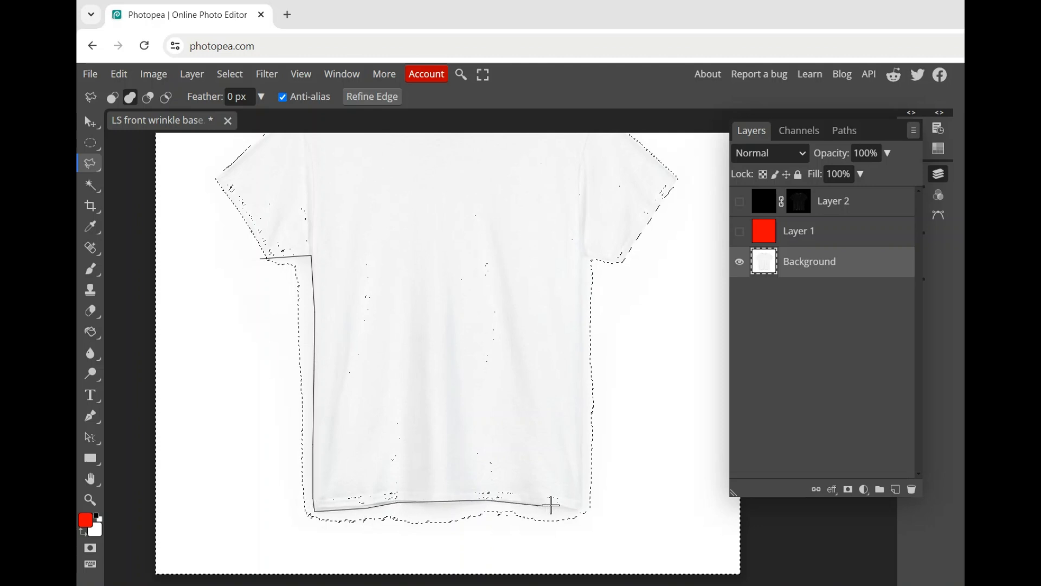
pyautogui.click(583, 511)
pyautogui.click(584, 383)
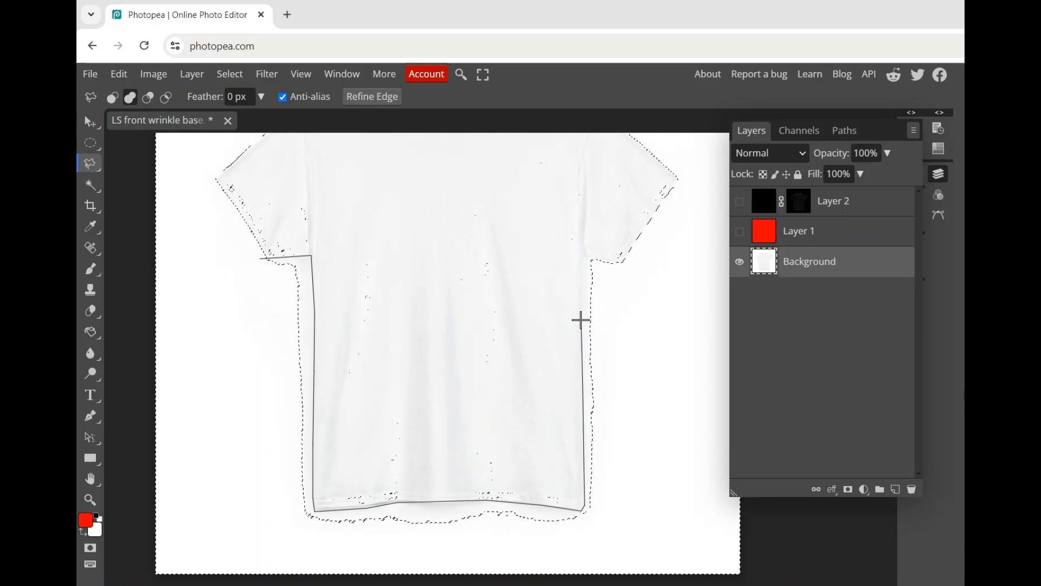
pyautogui.click(582, 258)
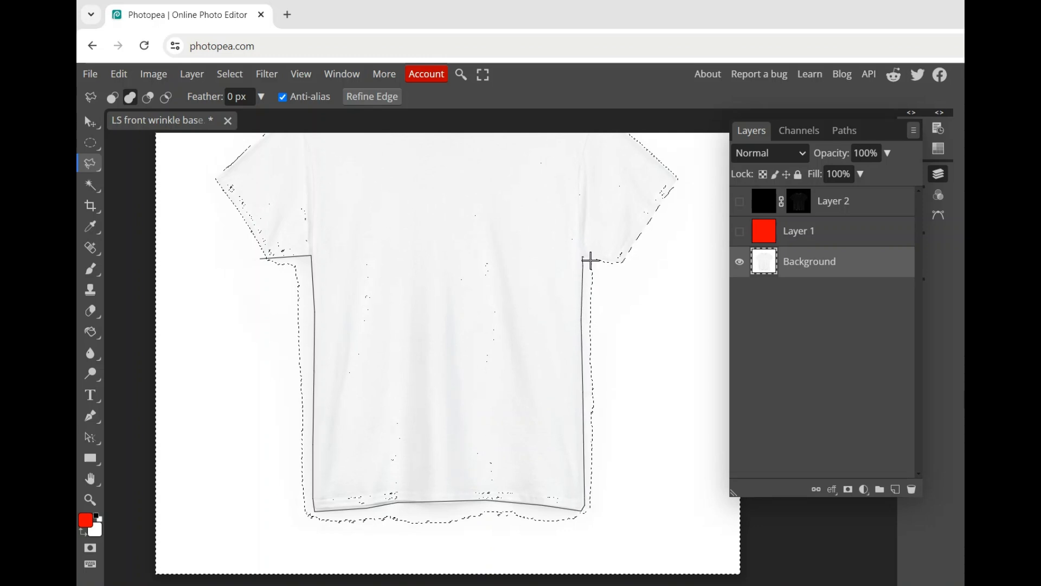
pyautogui.click(631, 268)
pyautogui.click(620, 555)
pyautogui.click(290, 531)
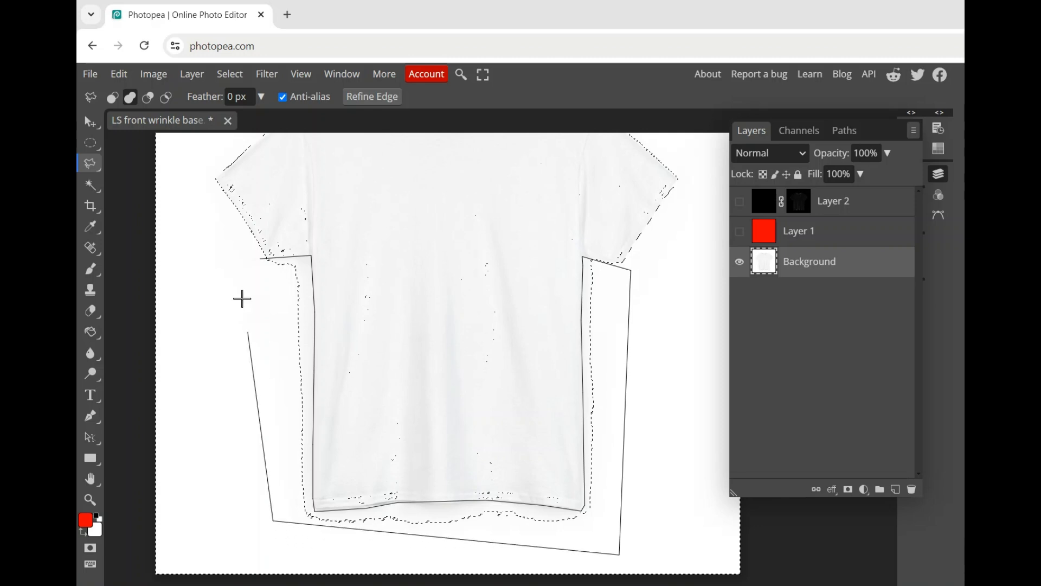
pyautogui.doubleClick(230, 262)
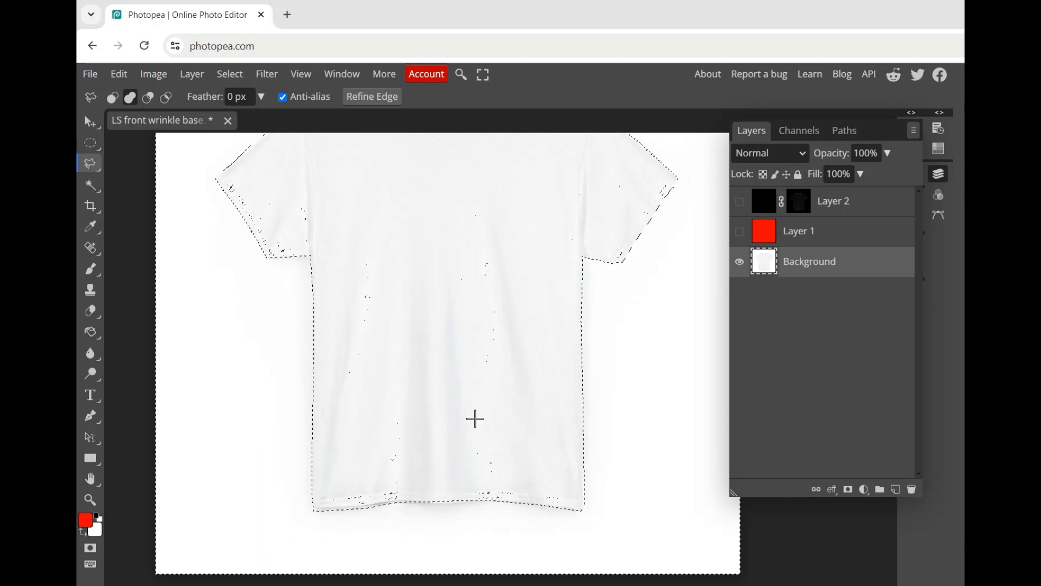
pyautogui.scroll(-3, 468, 397)
pyautogui.press('shift')
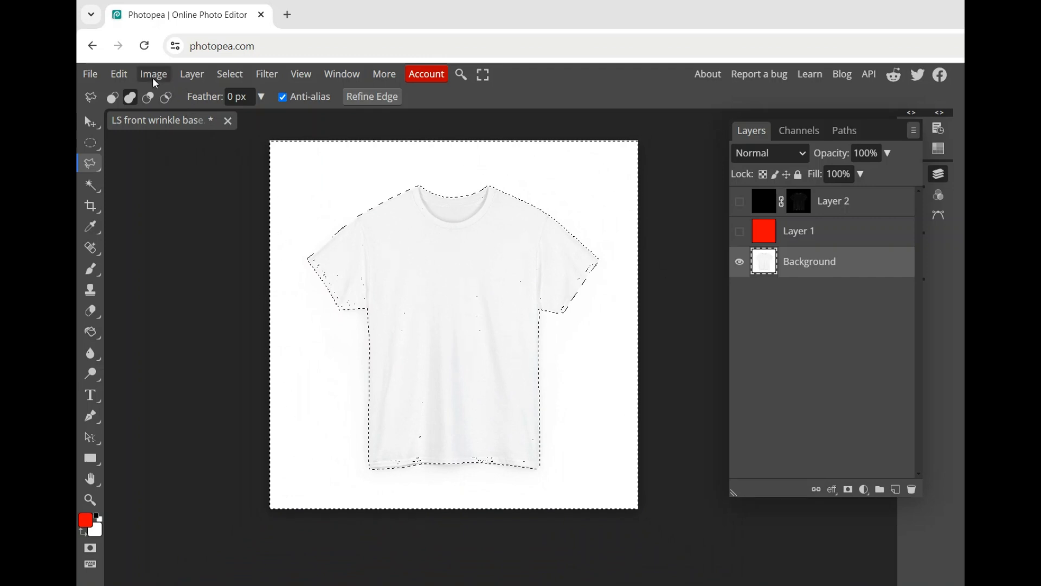
# Clear the selected white surroundings from the Background layer and deselect.
pyautogui.click(117, 74)
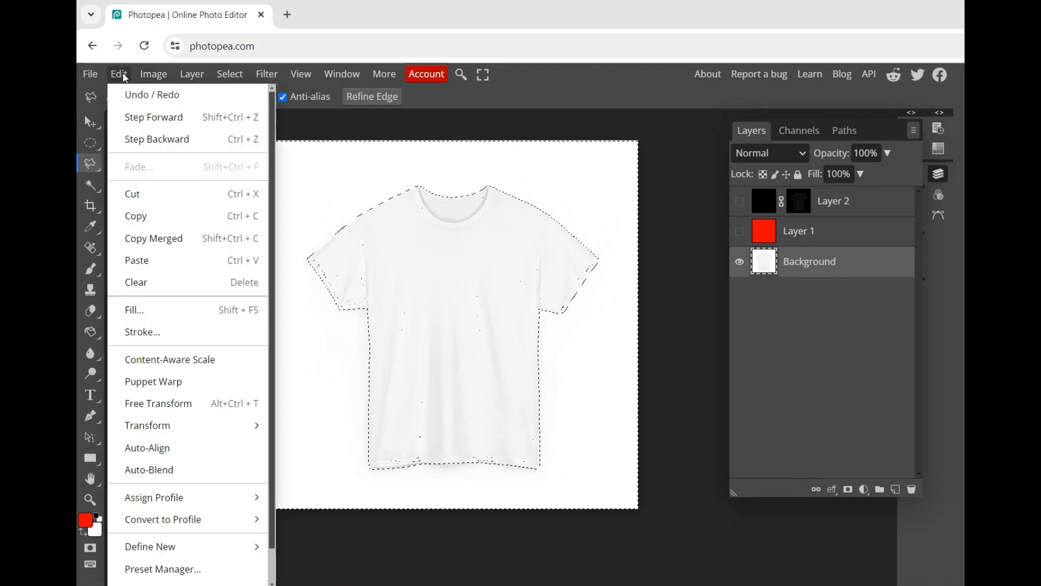
pyautogui.click(161, 286)
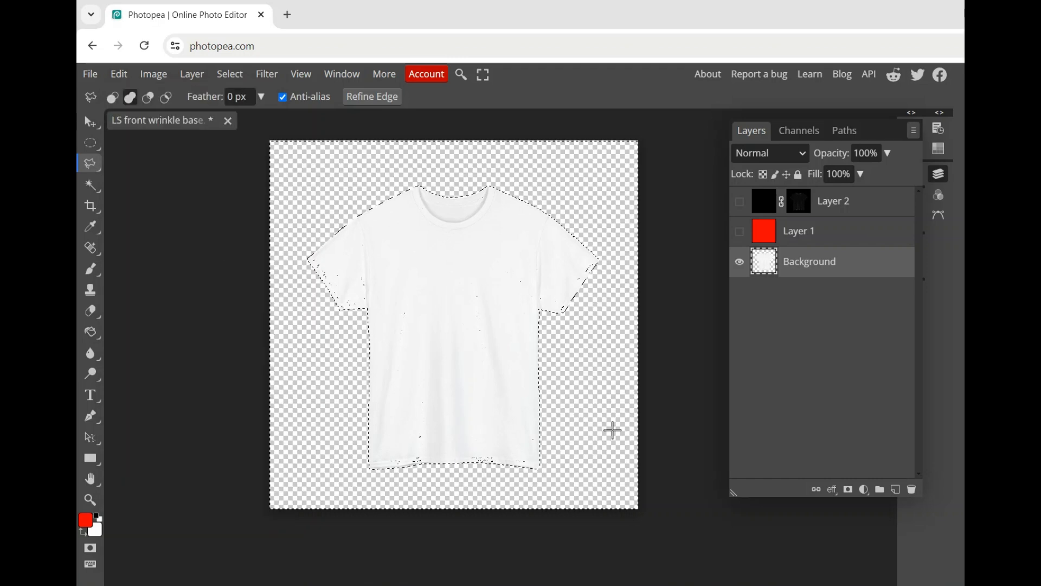
pyautogui.rightClick(444, 219)
pyautogui.click(474, 235)
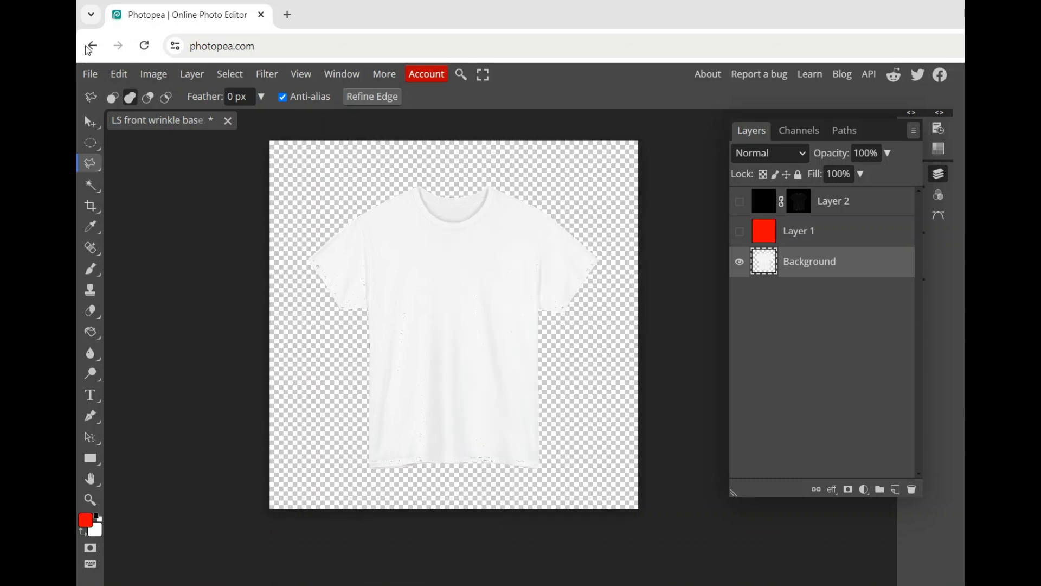
# Export the cut-out white T-shirt as a 2048 × 2048 px PNG at 100% quality.
pyautogui.click(90, 73)
pyautogui.moveTo(123, 285)
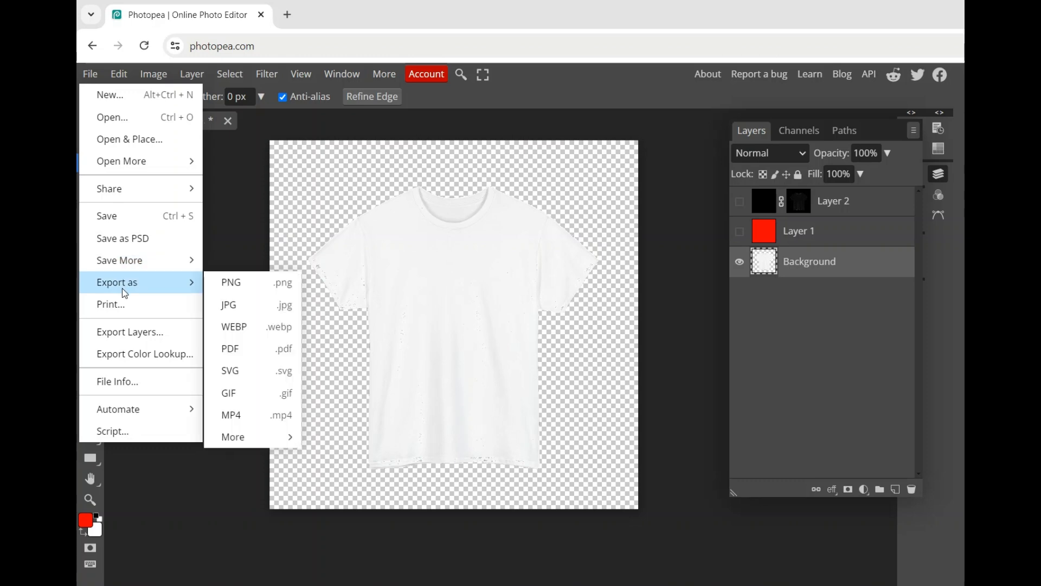
pyautogui.click(252, 282)
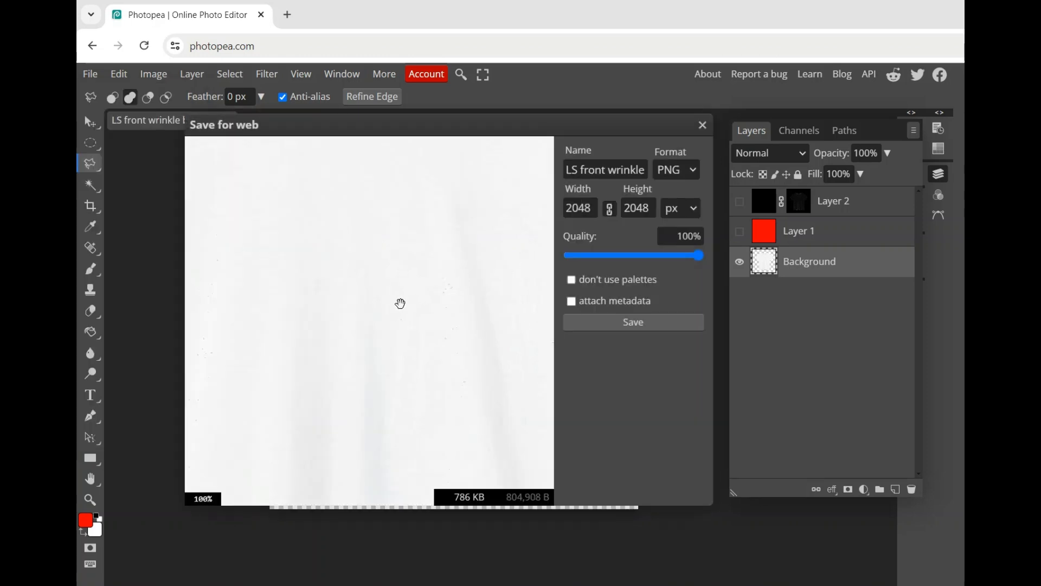
pyautogui.click(638, 322)
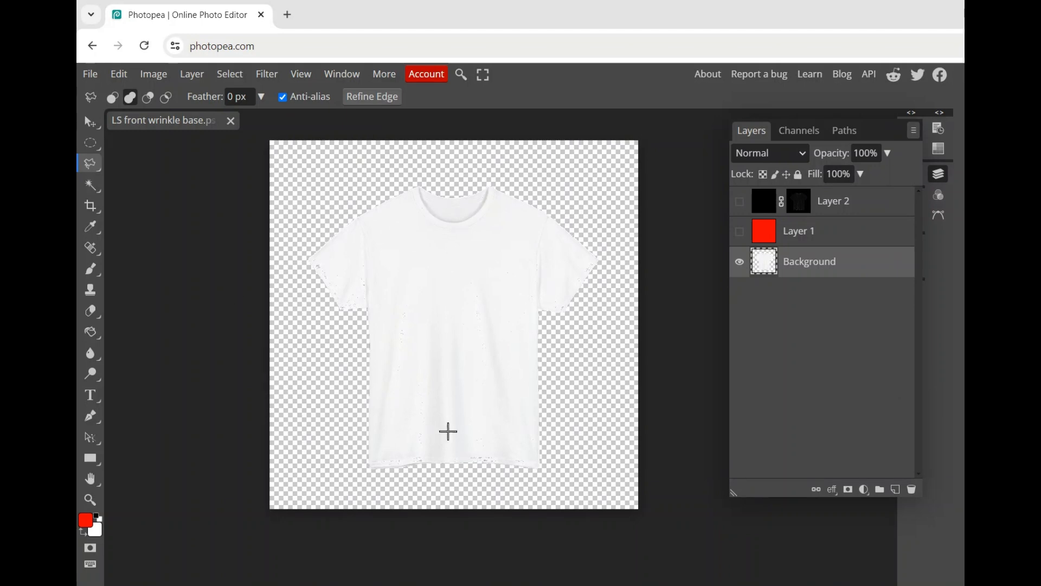
# Toggle layer visibility to compare the Layer 2 shadows over the cut-out shirt, on their own, and over the red Layer 1.
pyautogui.click(739, 202)
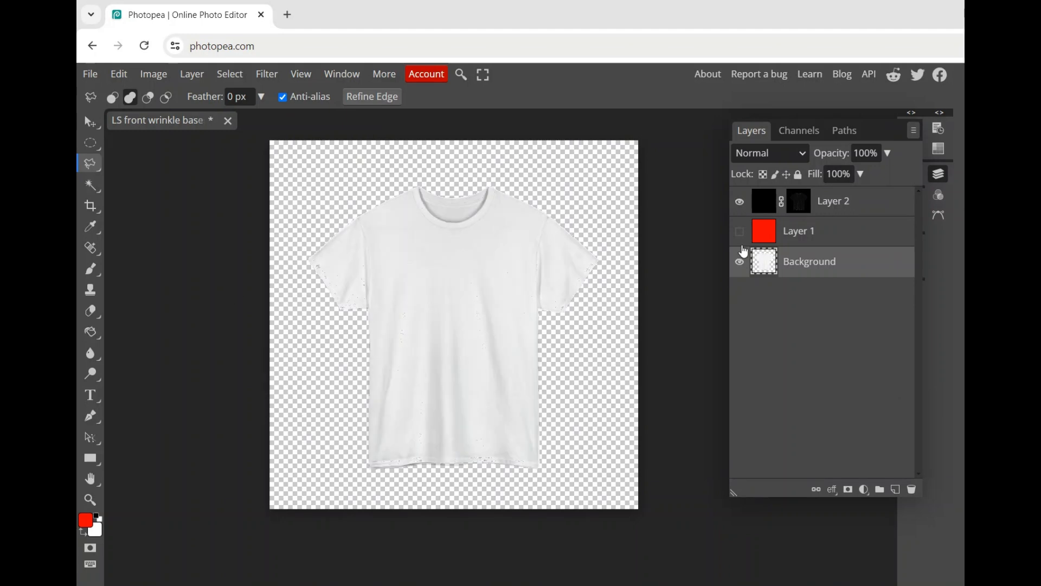
pyautogui.click(739, 261)
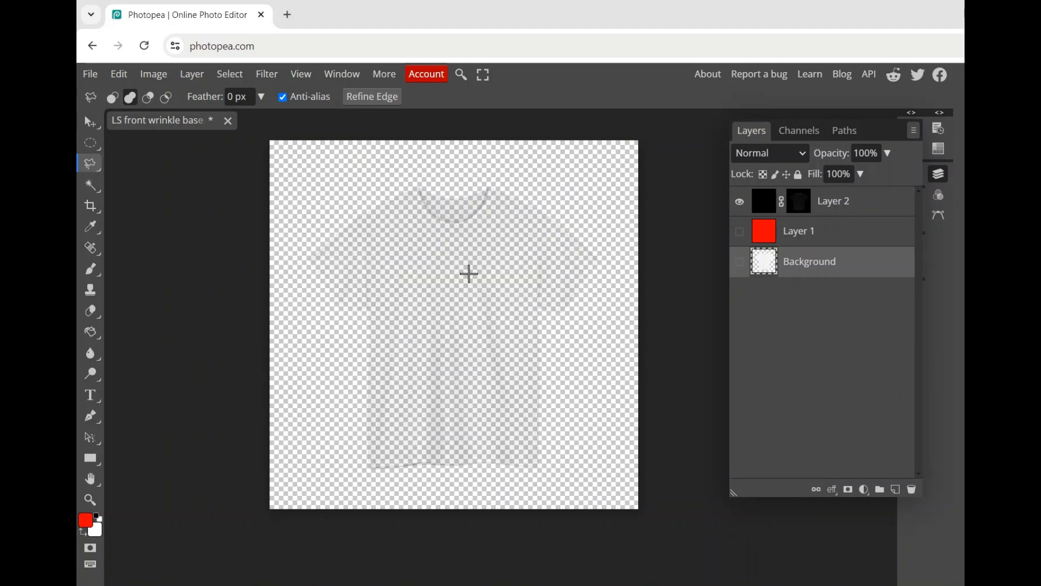
pyautogui.click(740, 262)
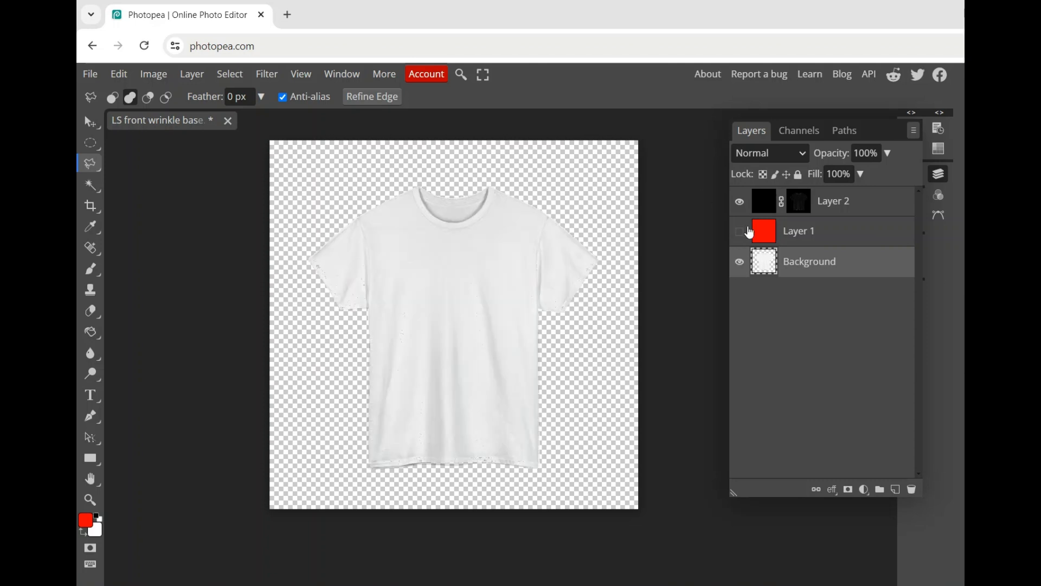
pyautogui.click(739, 232)
# Close the wrinkle base document without saving and open LS pocket closeup.png from the 7-2 folder.
pyautogui.click(228, 121)
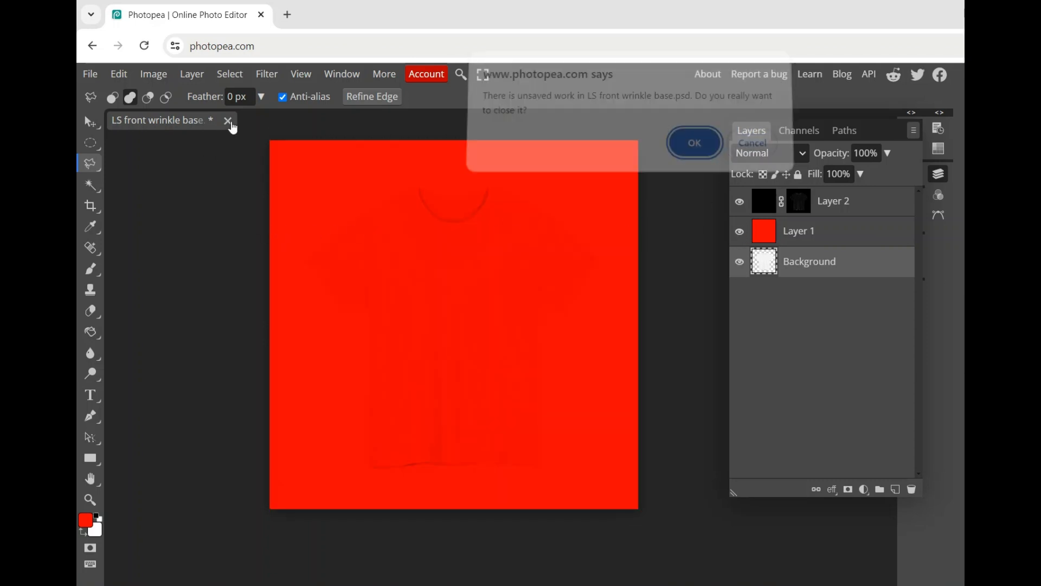
pyautogui.click(694, 151)
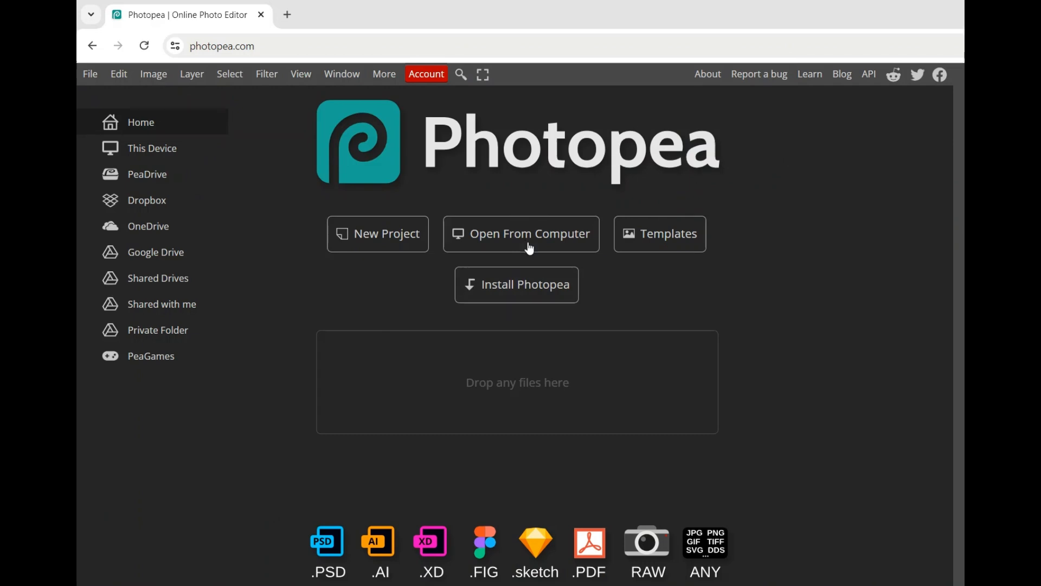
pyautogui.click(529, 245)
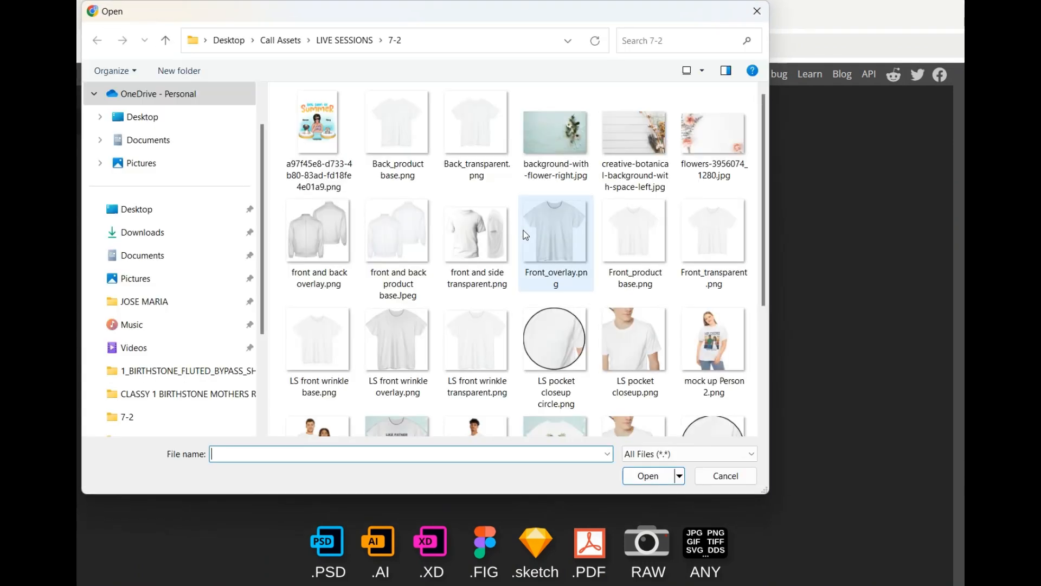
pyautogui.click(636, 350)
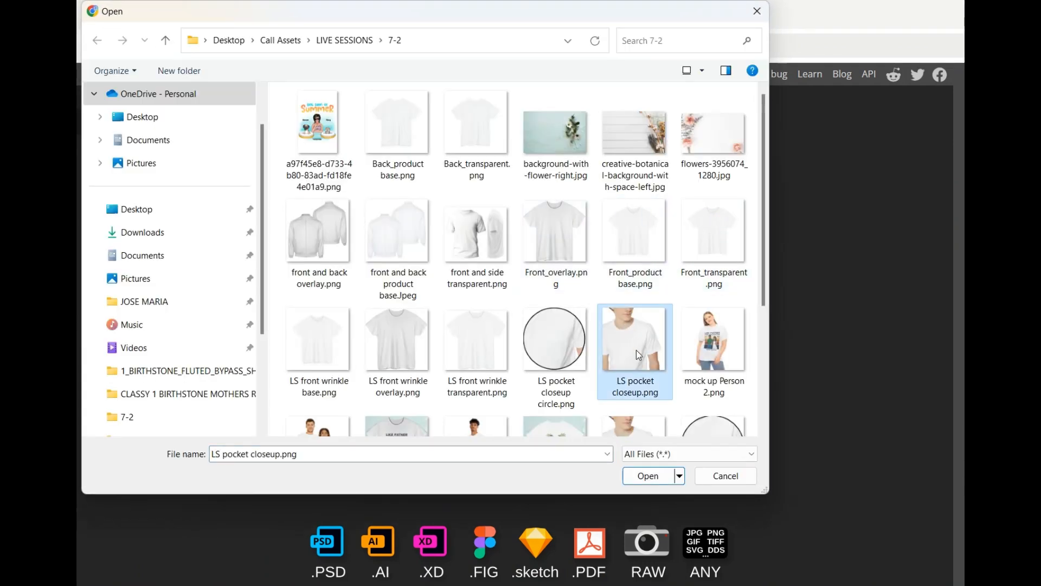
pyautogui.doubleClick(636, 351)
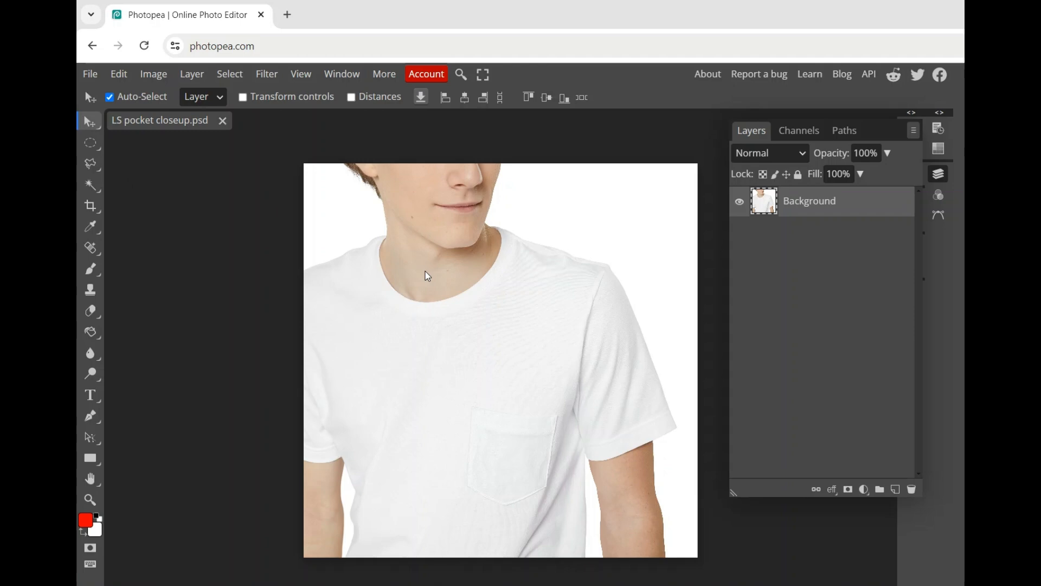
# Enlarge the Background photo to about 172% and reposition it so the shirt pocket sits near the canvas centre.
pyautogui.click(243, 98)
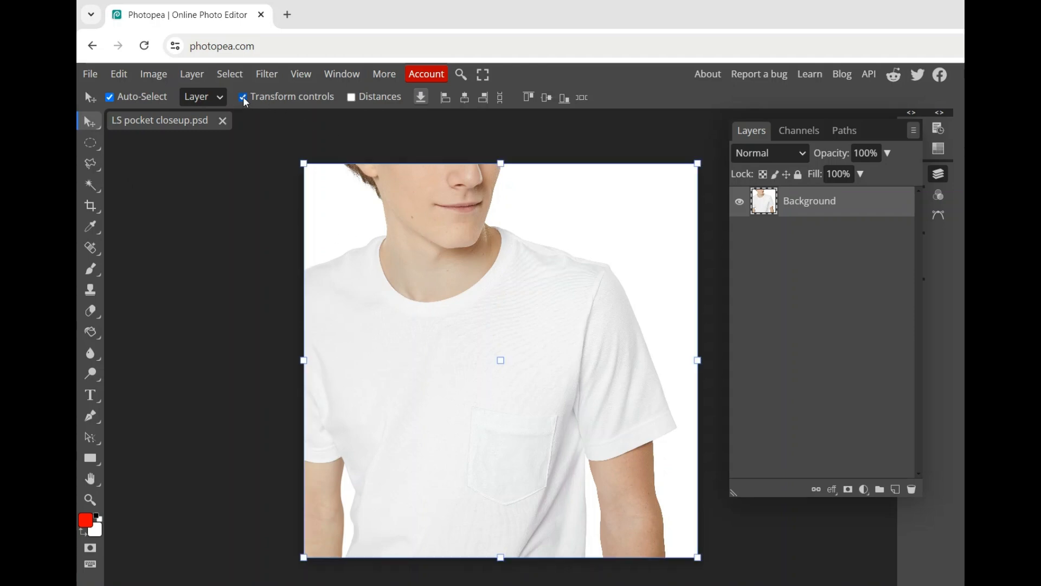
pyautogui.moveTo(304, 163); pyautogui.dragTo(46, 0)
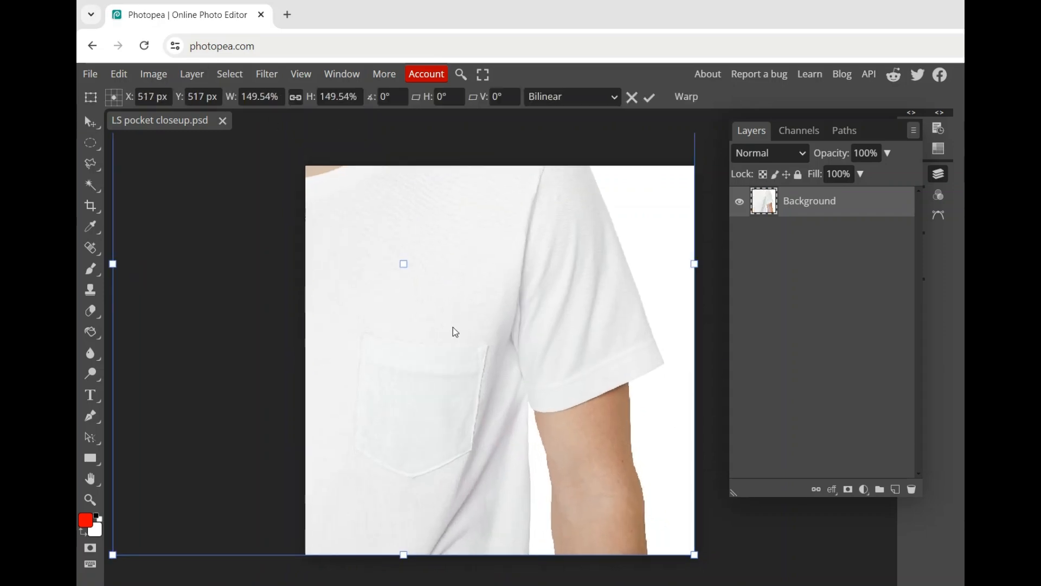
pyautogui.scroll(-2, 454, 331)
pyautogui.scroll(-1, 455, 340)
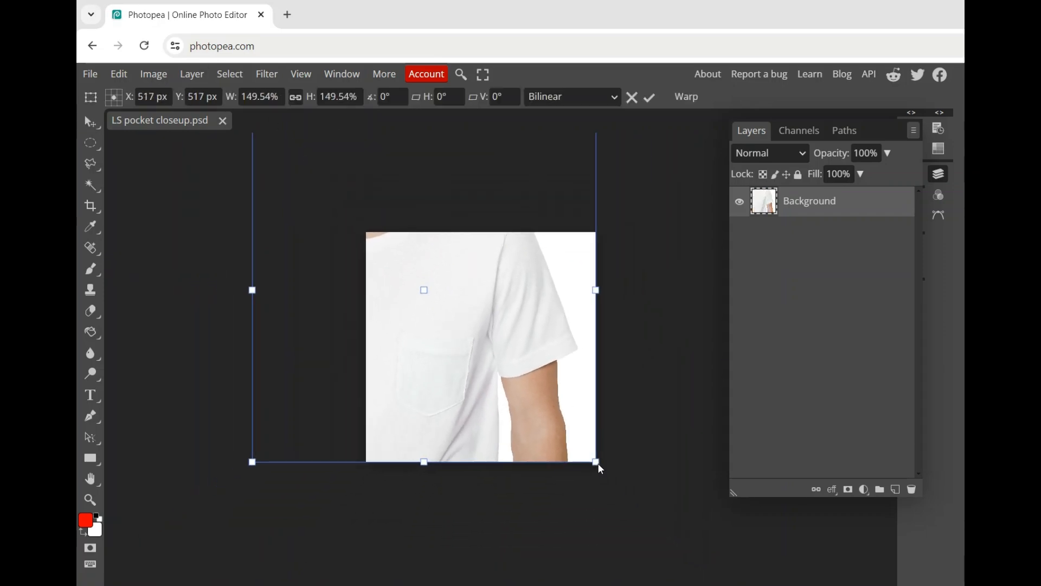
pyautogui.moveTo(591, 461); pyautogui.dragTo(648, 513)
pyautogui.moveTo(540, 387); pyautogui.dragTo(546, 361)
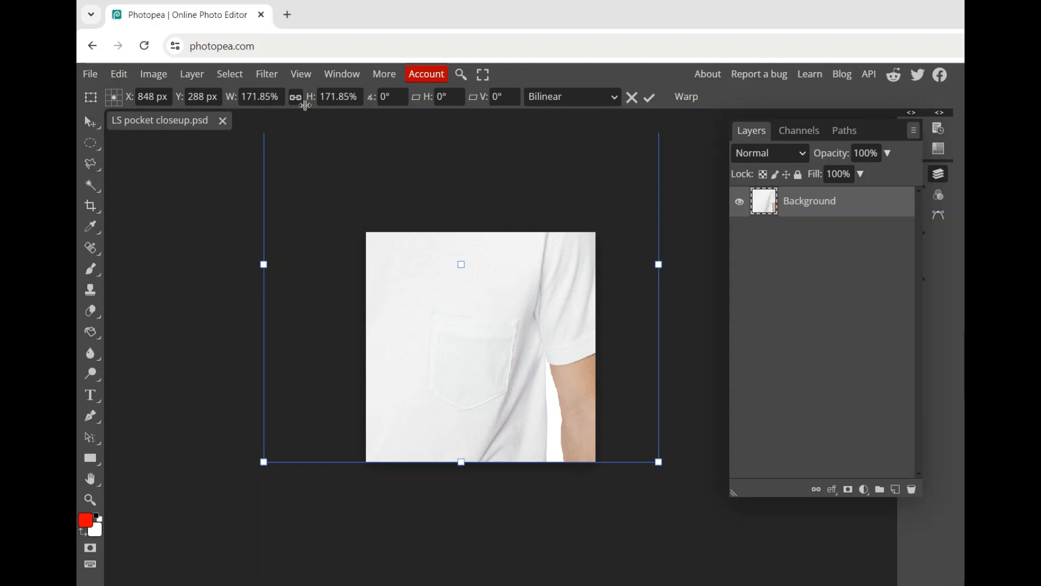
pyautogui.click(653, 101)
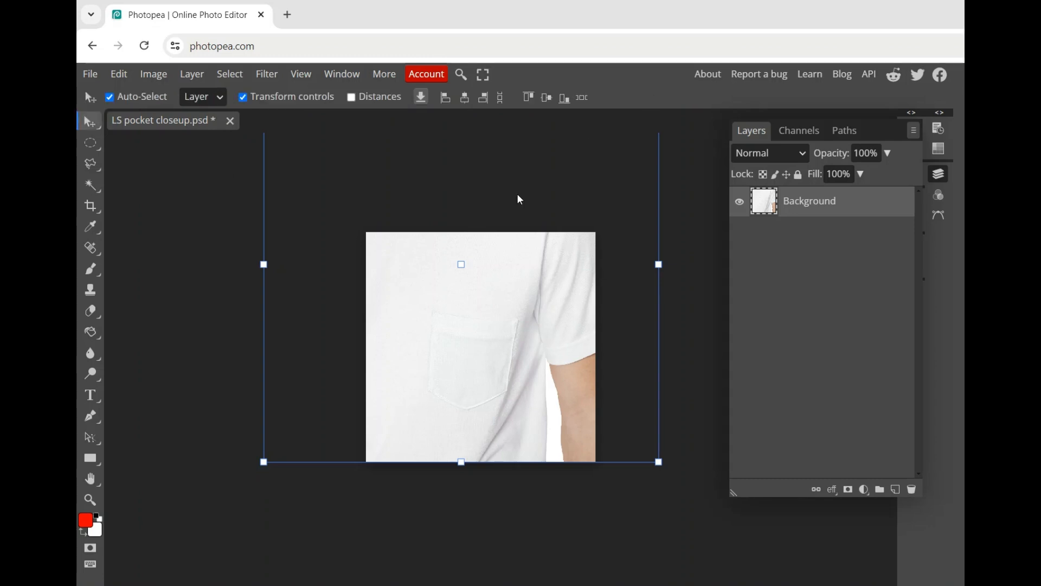
pyautogui.click(243, 99)
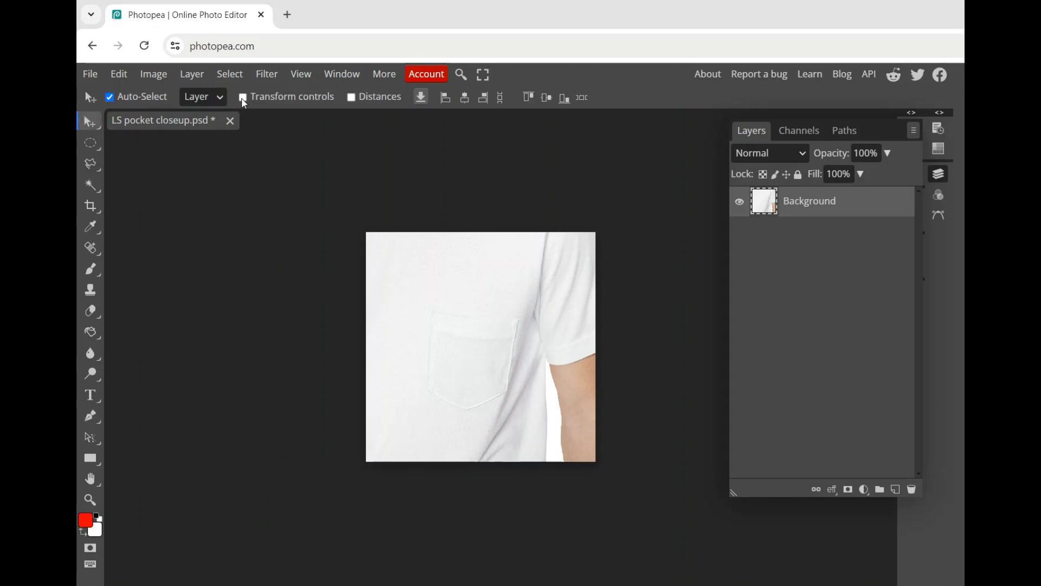
# Select a large circle around the shirt pocket, nearly filling the canvas, and turn it into a raster mask on the Background layer.
pyautogui.scroll(2, 504, 323)
pyautogui.scroll(1, 505, 369)
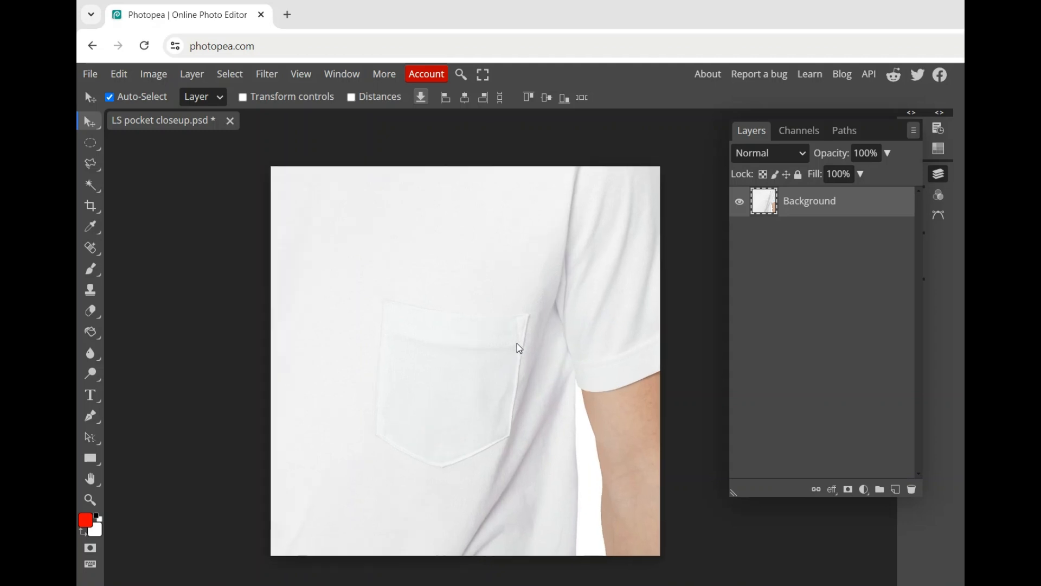
pyautogui.scroll(-1, 517, 345)
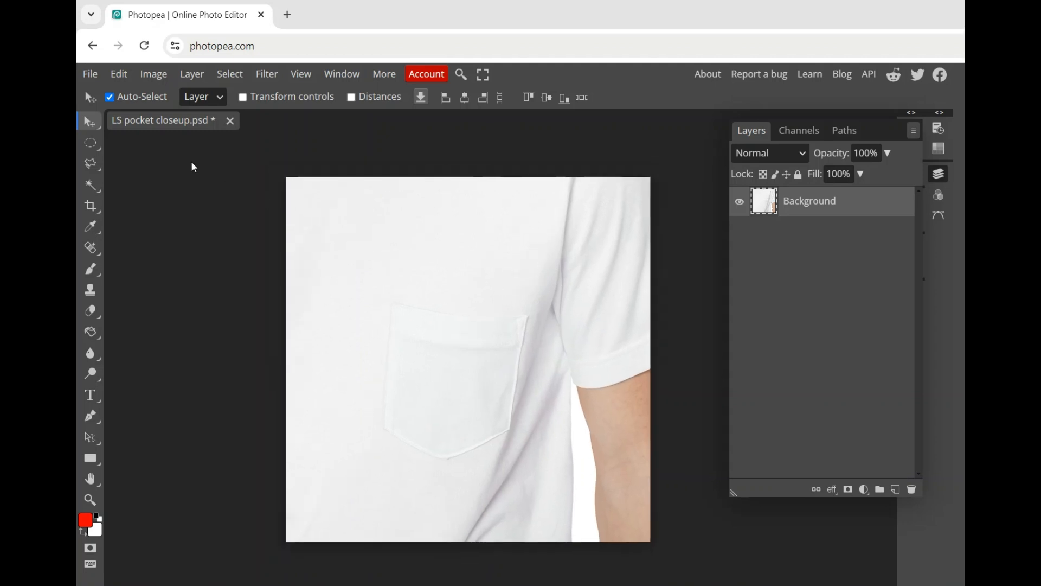
pyautogui.click(92, 144)
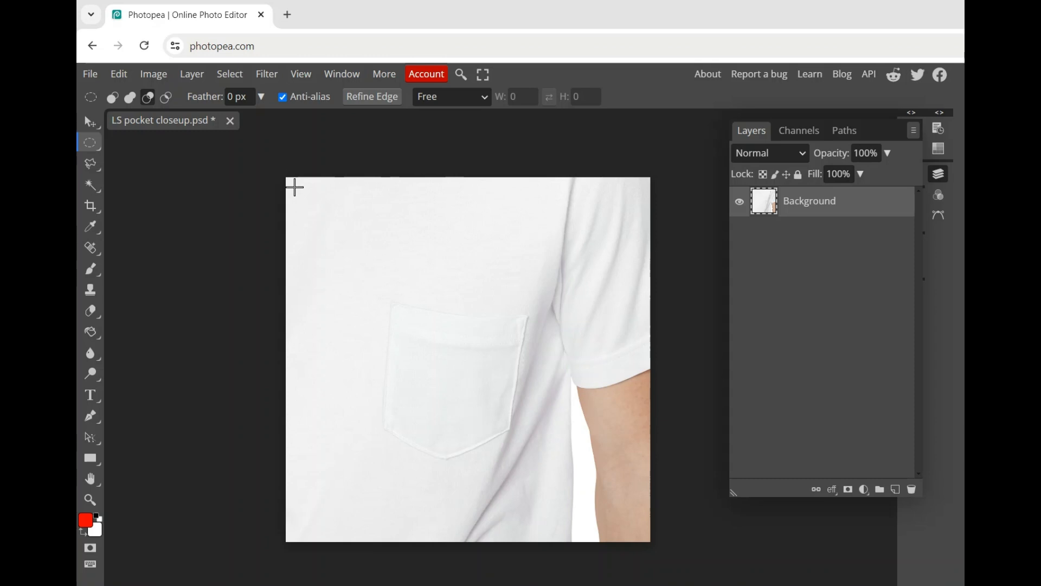
pyautogui.moveTo(294, 187); pyautogui.dragTo(641, 531)
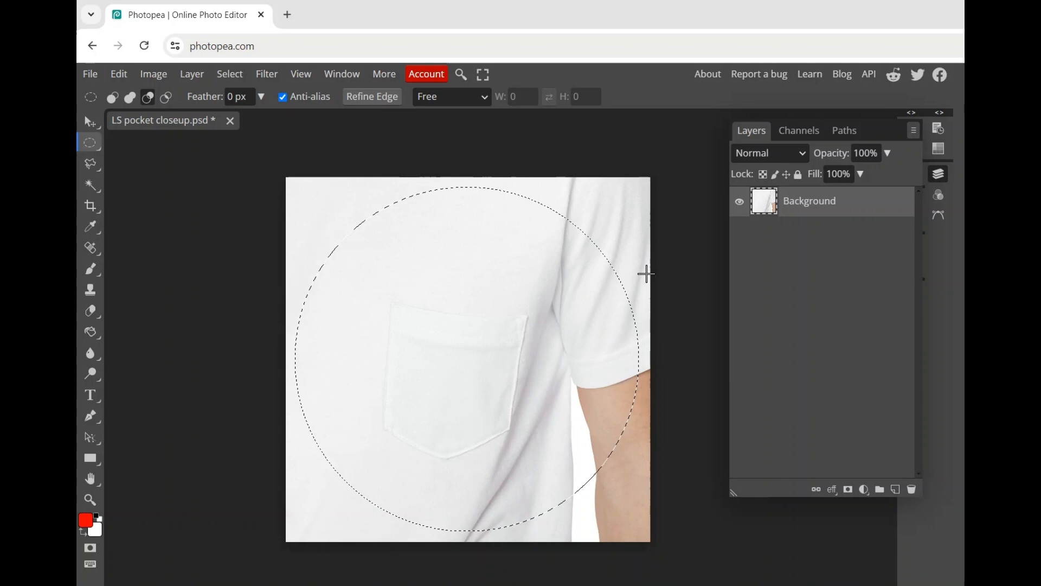
pyautogui.click(848, 490)
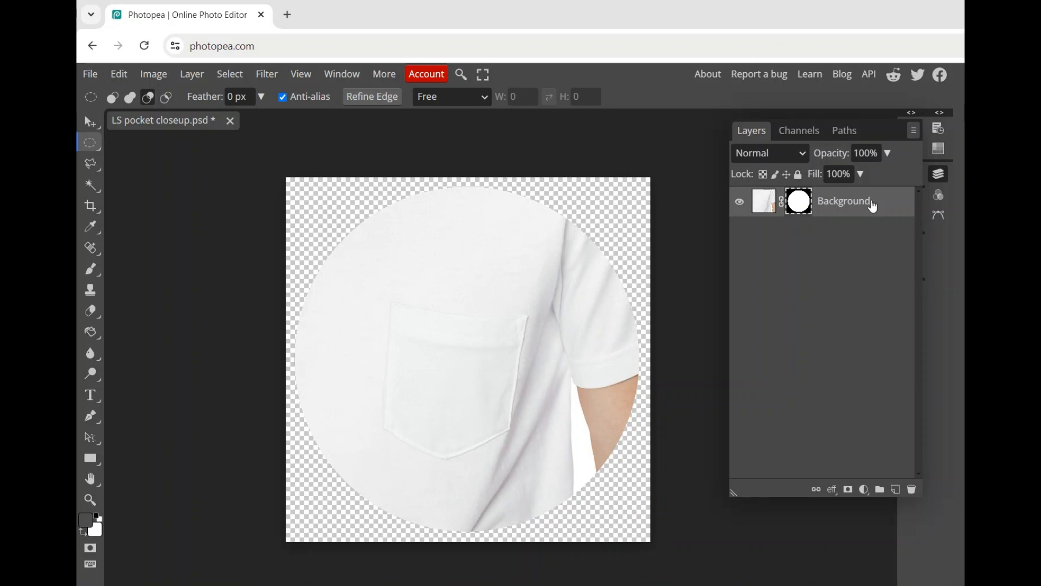
# Add a 24 px black outside Stroke layer style at 100% opacity to the circular Background layer.
pyautogui.rightClick(850, 205)
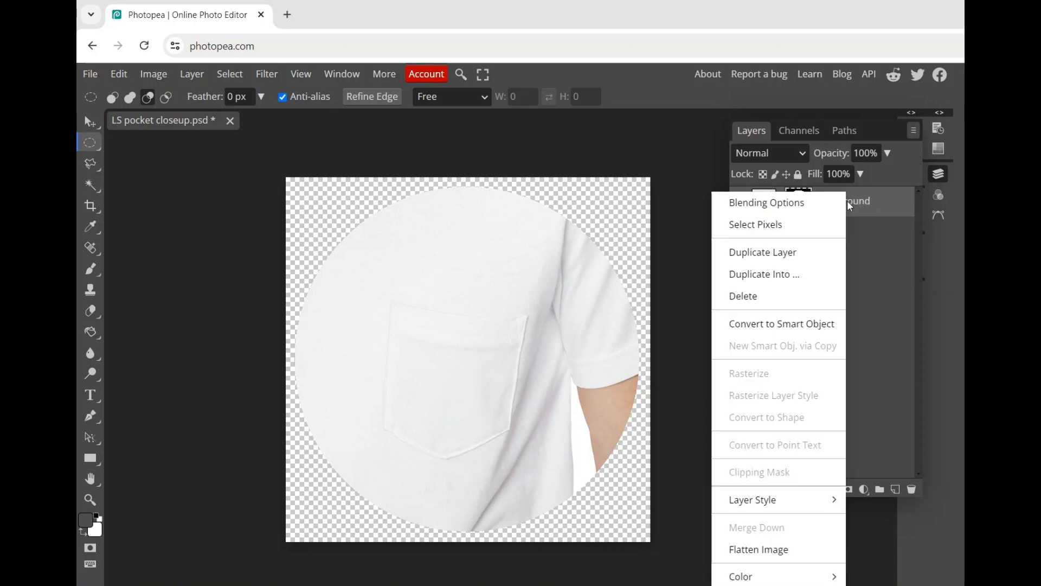
pyautogui.click(773, 204)
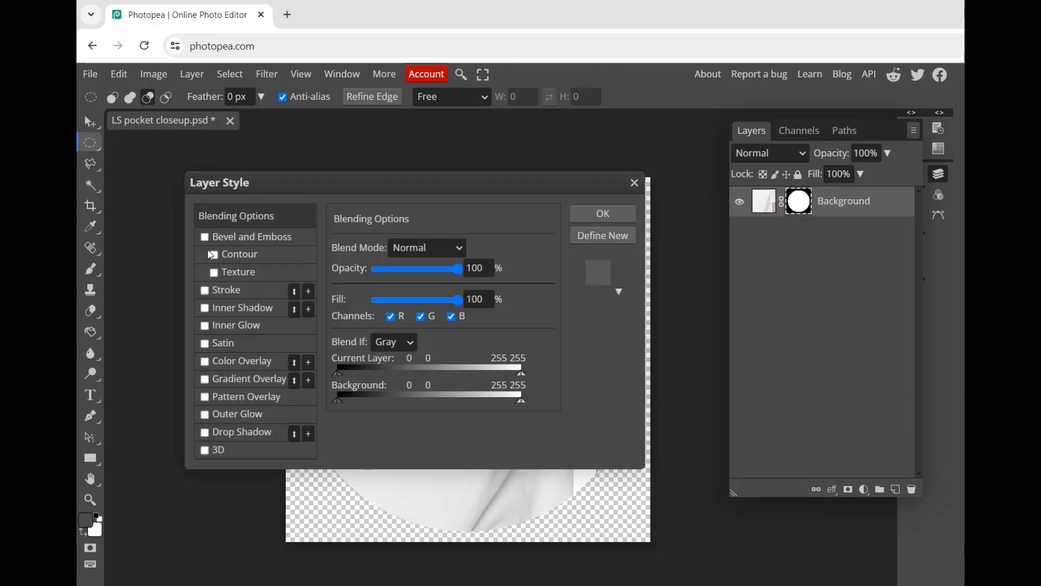
pyautogui.click(205, 291)
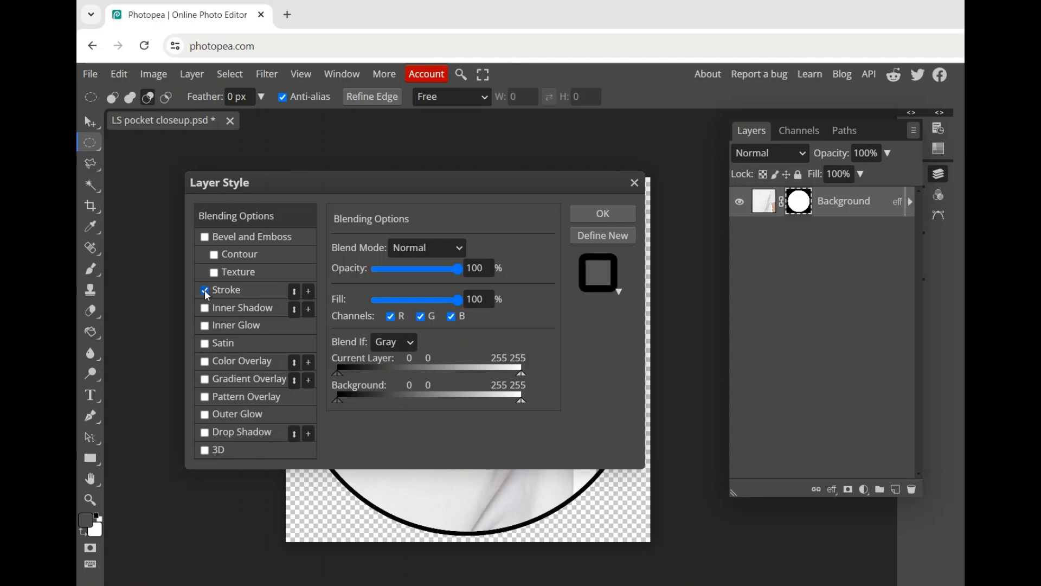
pyautogui.click(205, 291)
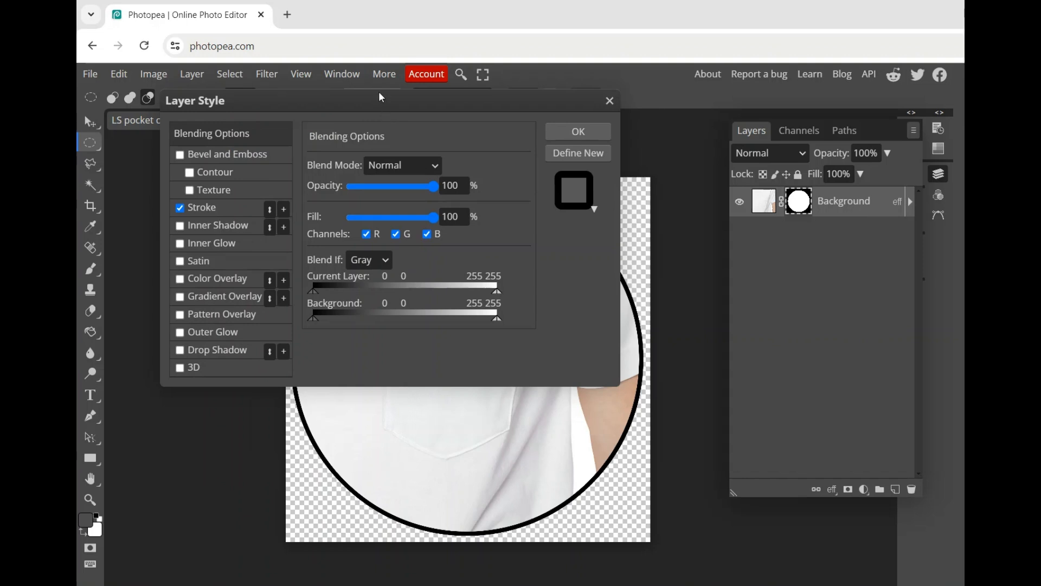
pyautogui.moveTo(378, 91); pyautogui.dragTo(380, 78)
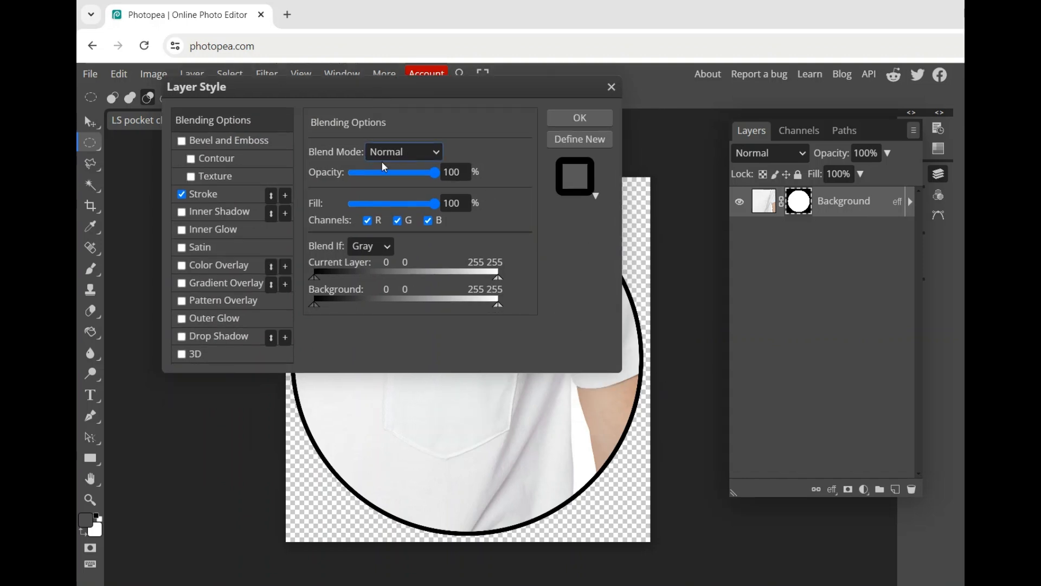
pyautogui.click(225, 193)
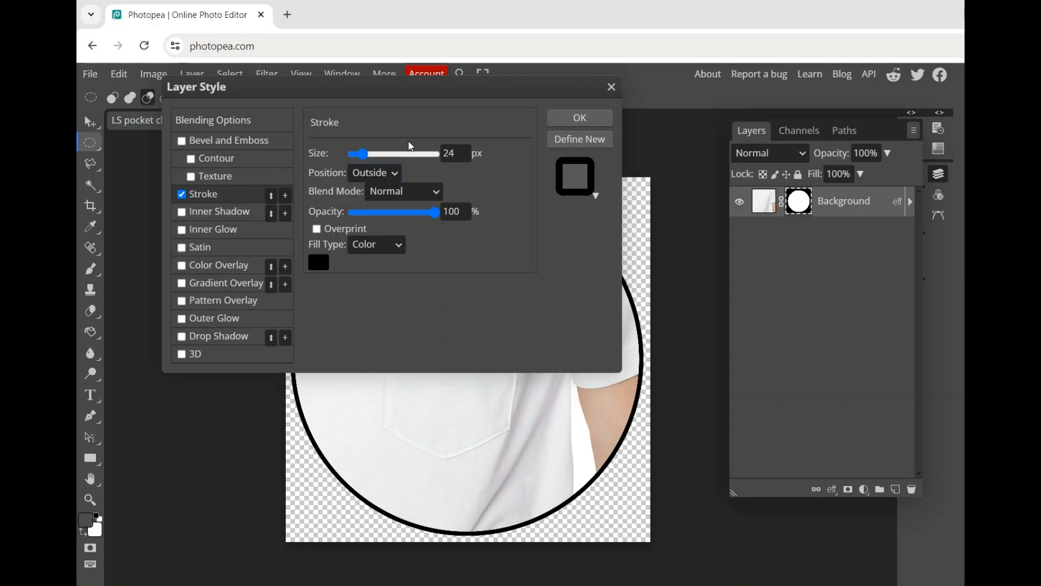
pyautogui.click(592, 123)
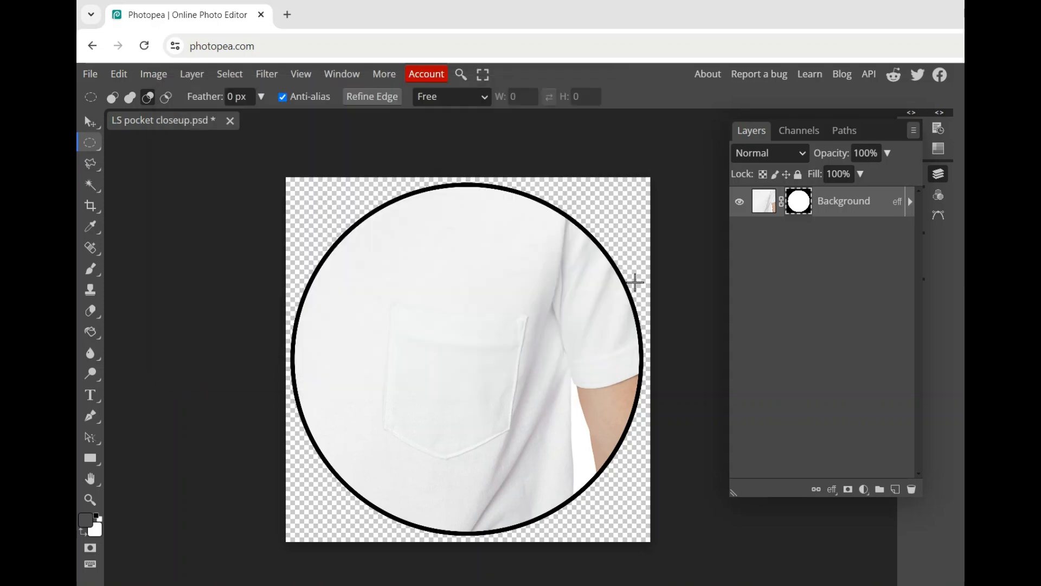
# Export the circular pocket close-up as a 2048 × 2048 px PNG at 100% quality.
pyautogui.click(90, 74)
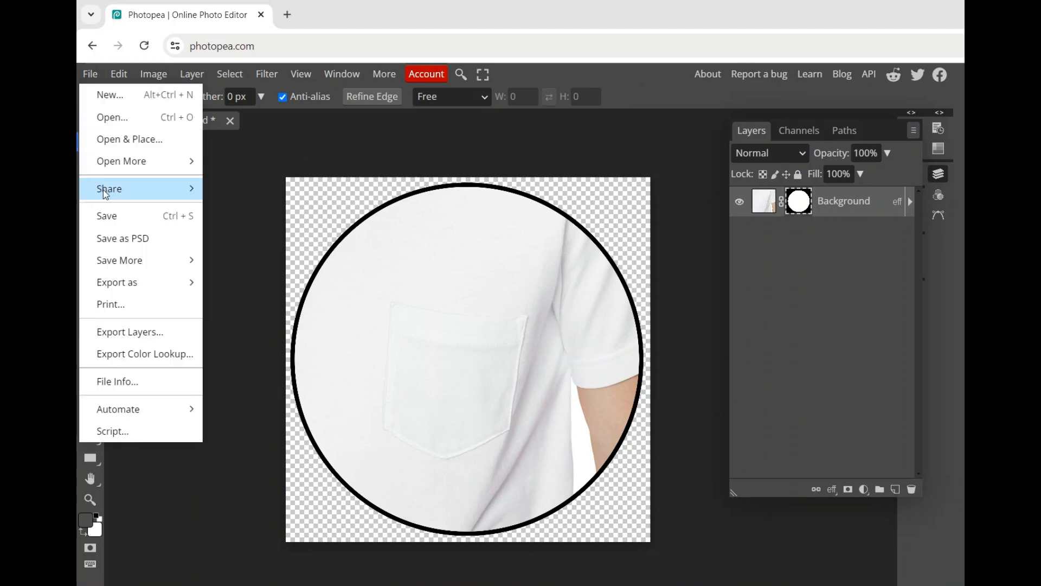
pyautogui.moveTo(163, 283)
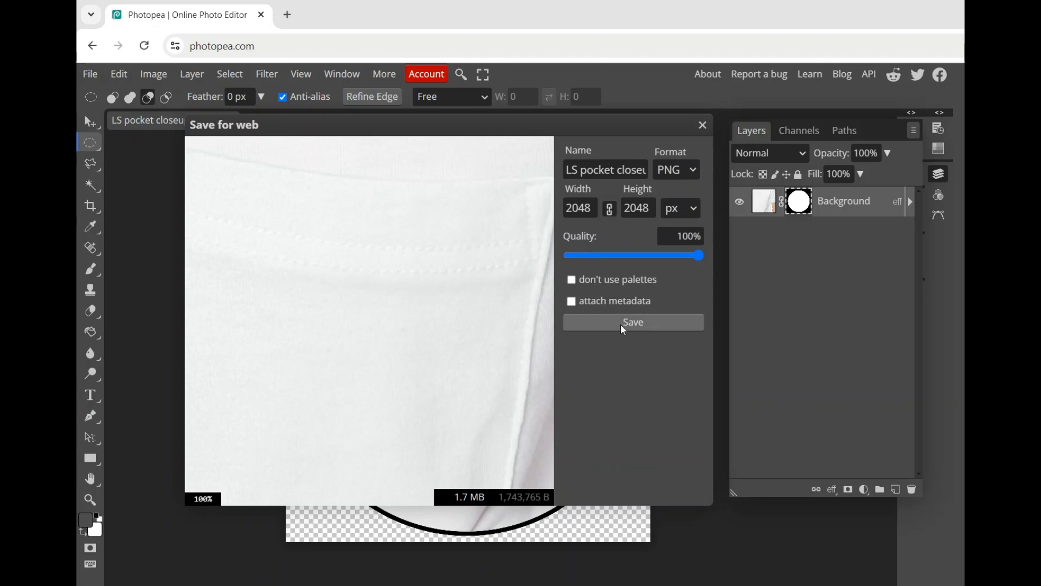
pyautogui.click(623, 325)
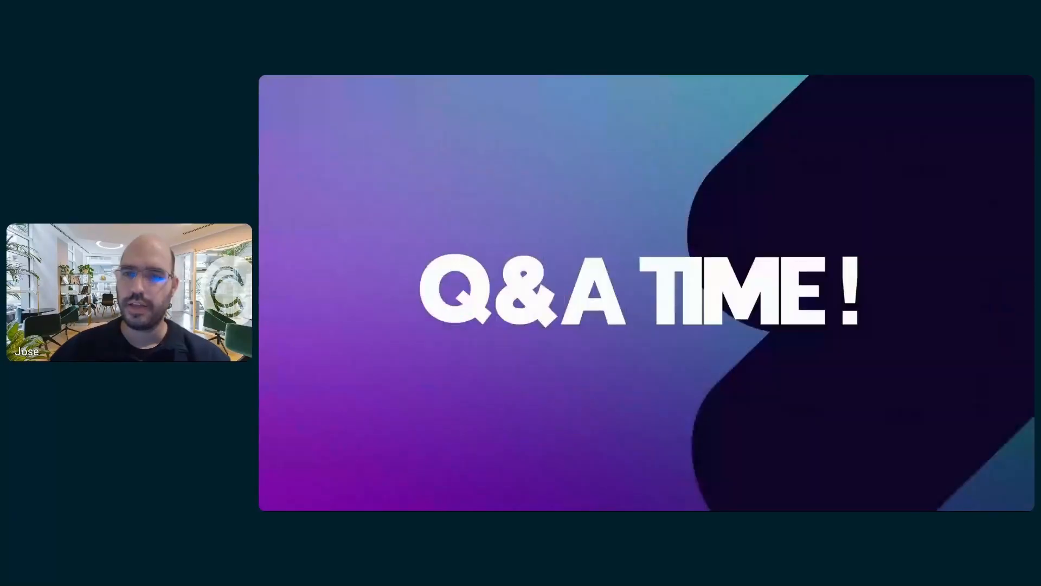
pyautogui.press('Right')
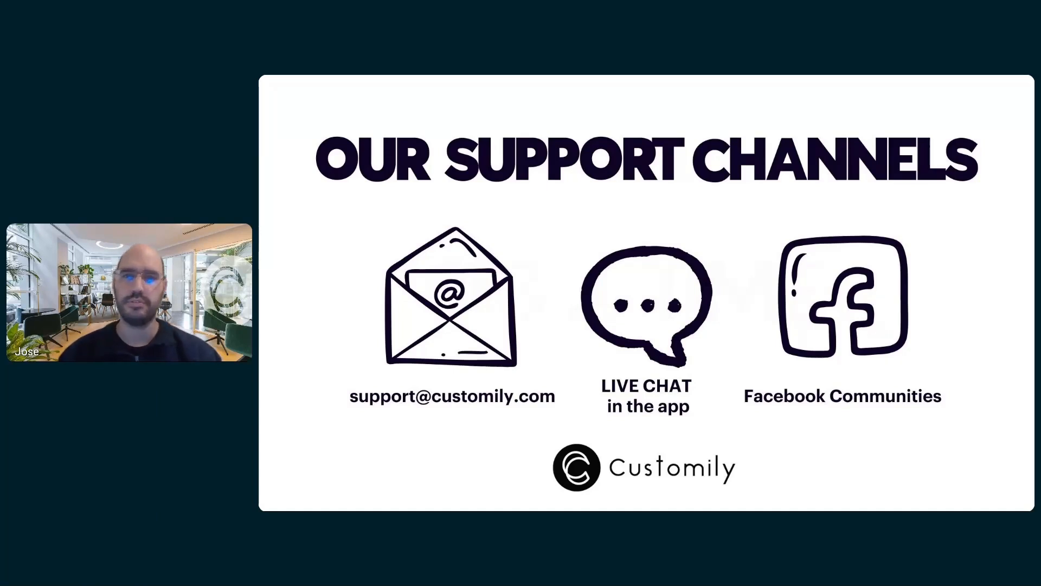
pyautogui.press('Right')
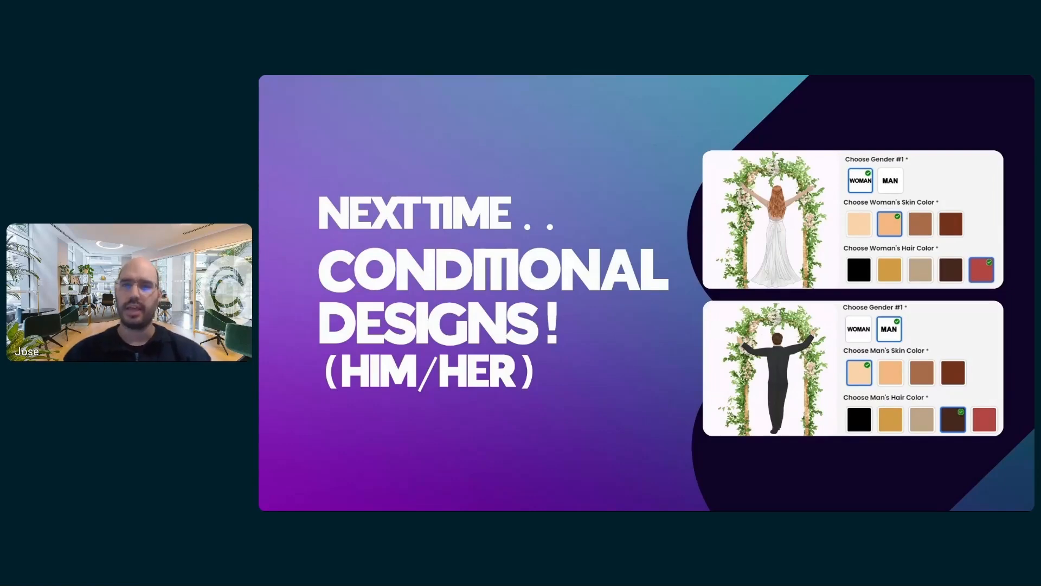
pyautogui.press('Right')
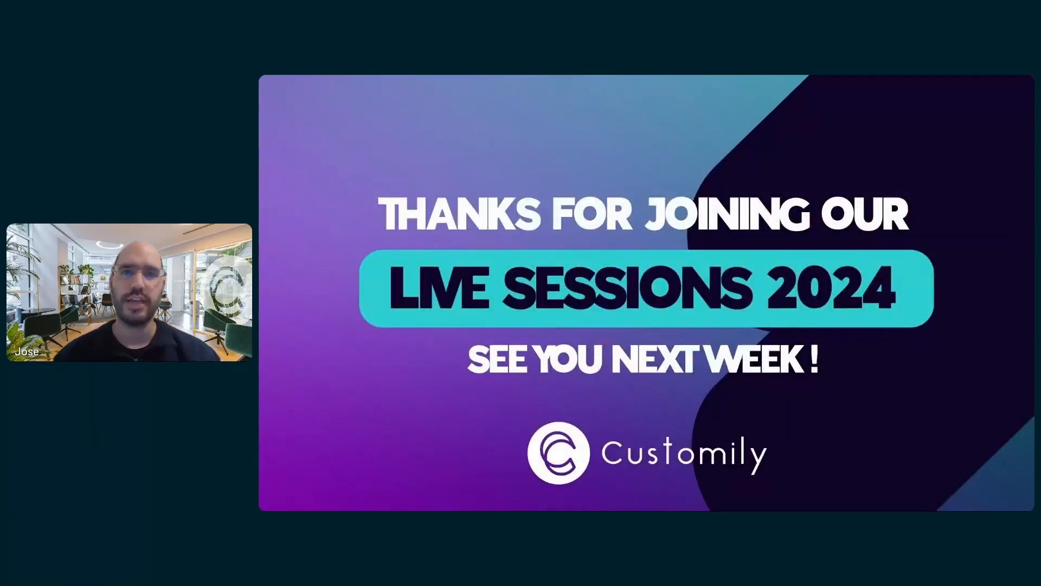